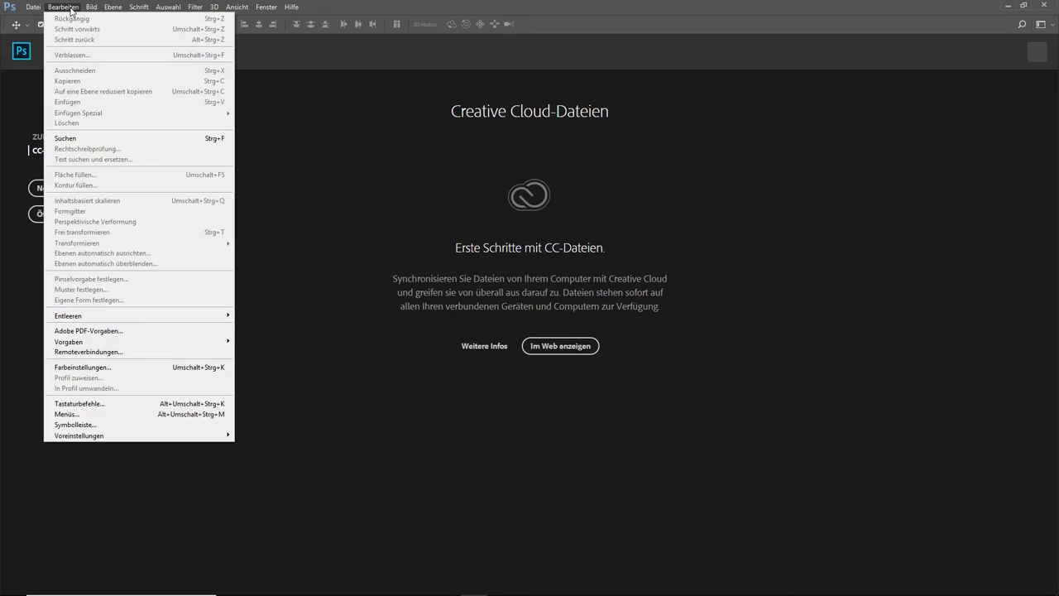
Check the Generator and remote connection settings in the plug-in (Zusatzmodule) preferences and accept them
{"action": "mouse_move", "coordinate": [114, 439]}
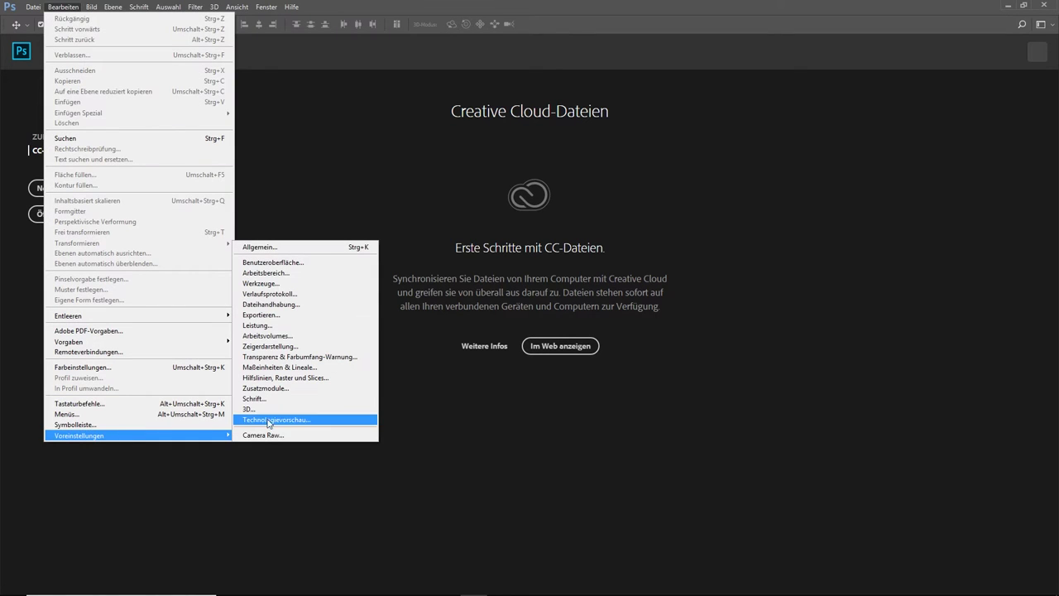
{"action": "left_click", "coordinate": [265, 388]}
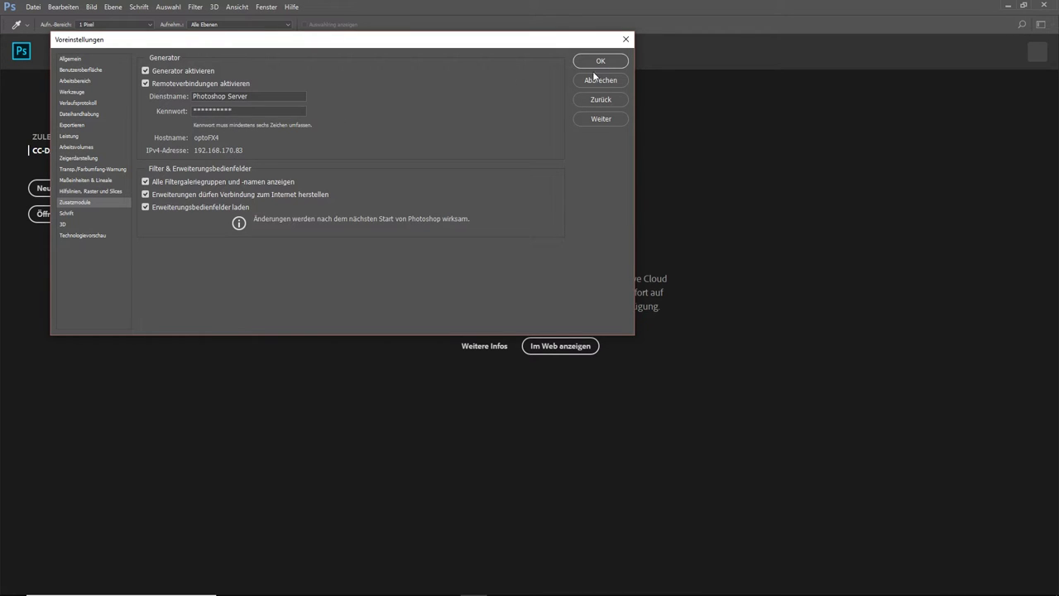
{"action": "left_click", "coordinate": [617, 65]}
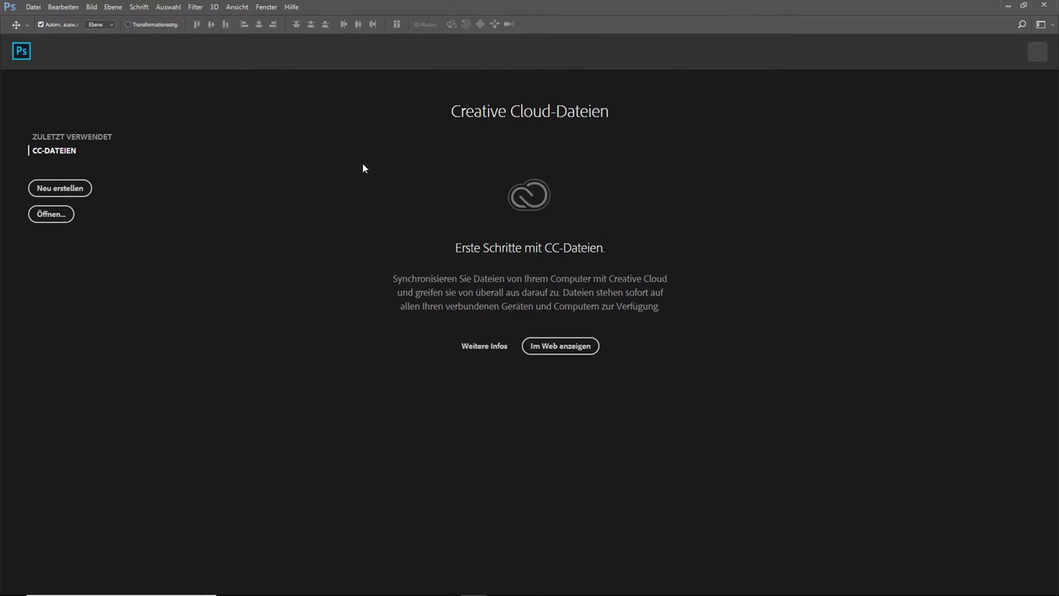
Create a new 32 x 18 pixel RGB document with 8-bit colour depth
{"action": "left_click", "coordinate": [60, 188]}
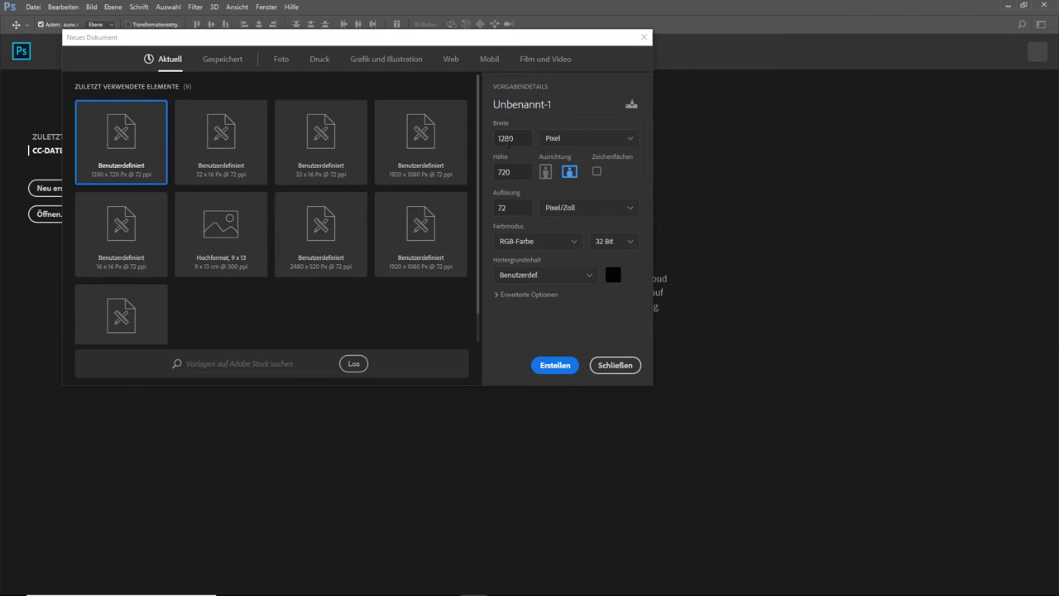
{"action": "left_click_drag", "start_coordinate": [517, 143], "coordinate": [498, 143]}
{"action": "type", "text": "32"}
{"action": "key", "text": "Tab"}
{"action": "type", "text": "18"}
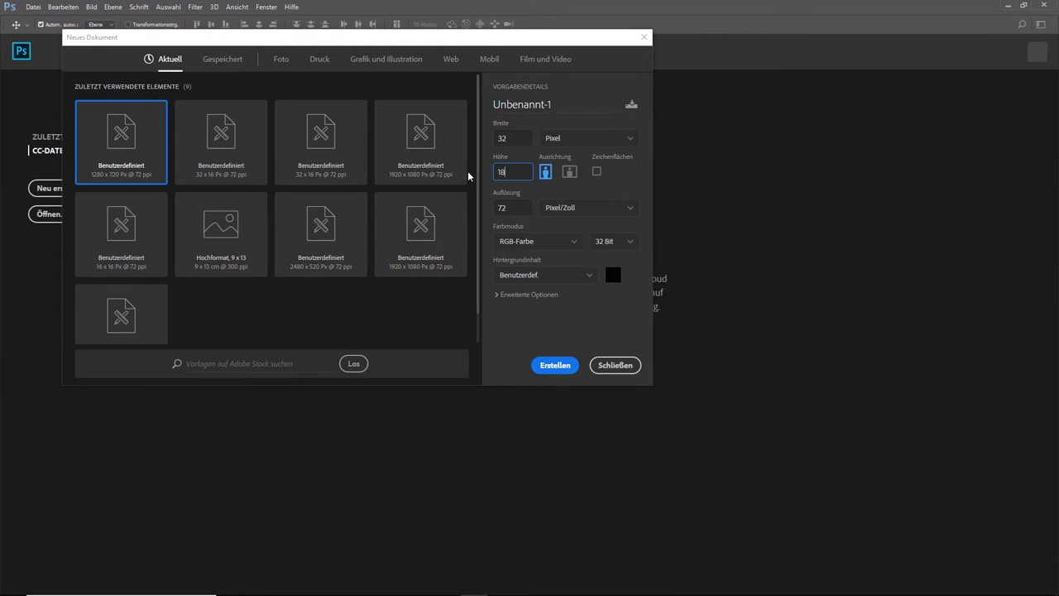
{"action": "left_click", "coordinate": [617, 250]}
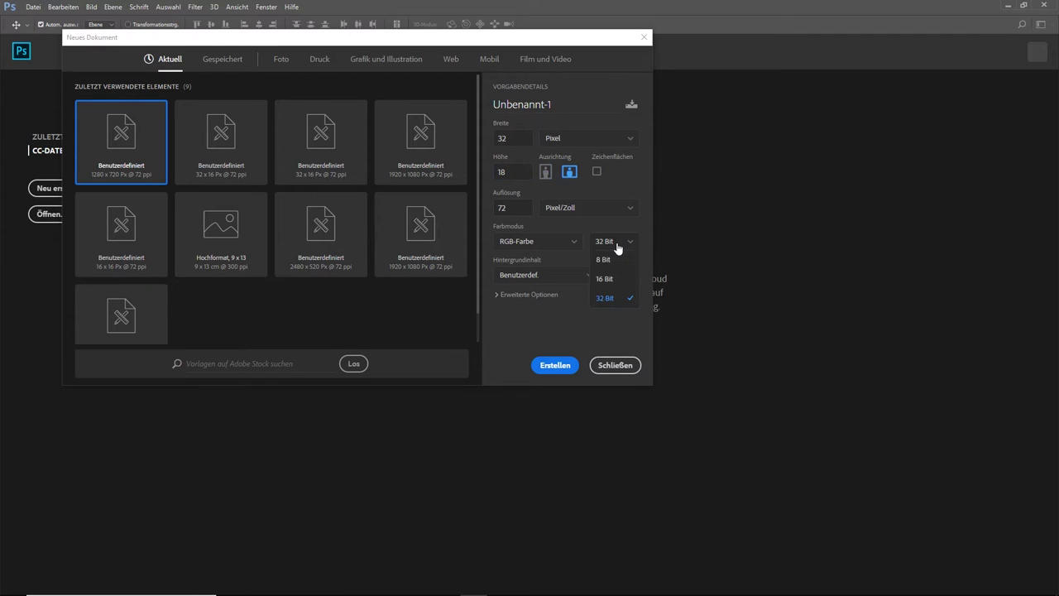
{"action": "left_click", "coordinate": [616, 263]}
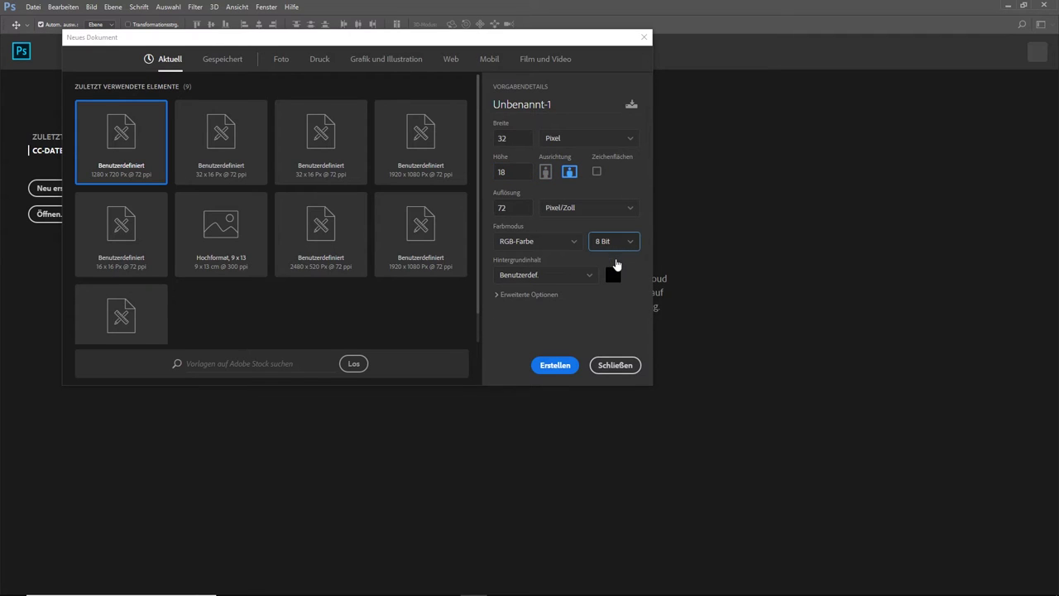
{"action": "left_click", "coordinate": [556, 367]}
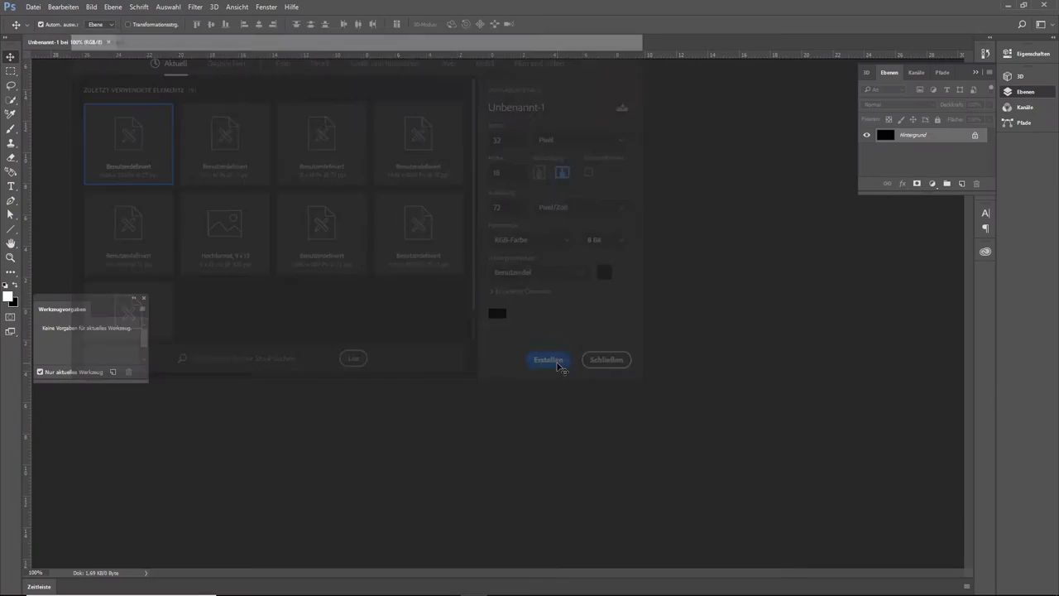
Save the new document as DepthMap_live.psd in the Nail_Polish folder, replacing the existing file
{"action": "key", "text": "ctrl+plus"}
{"action": "key", "text": "ctrl+plus"}
{"action": "key", "text": "ctrl+plus"}
{"action": "key", "text": "ctrl+plus"}
{"action": "key", "text": "ctrl+plus"}
{"action": "key", "text": "ctrl+plus"}
{"action": "key", "text": "ctrl+plus"}
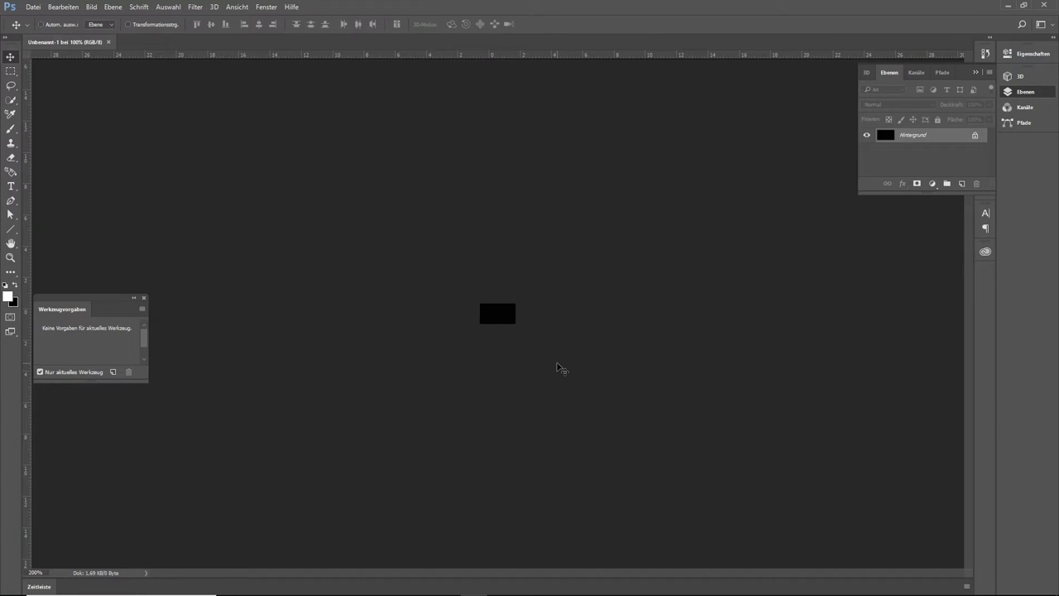
{"action": "key", "text": "ctrl+plus"}
{"action": "key", "text": "ctrl+plus"}
{"action": "key", "text": "ctrl+plus"}
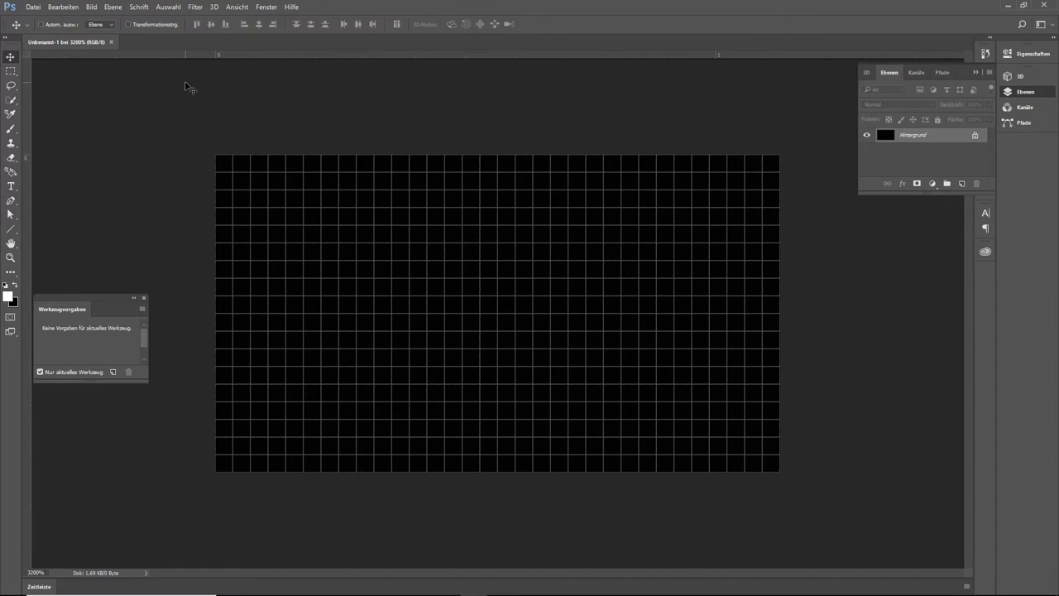
{"action": "left_click", "coordinate": [33, 7]}
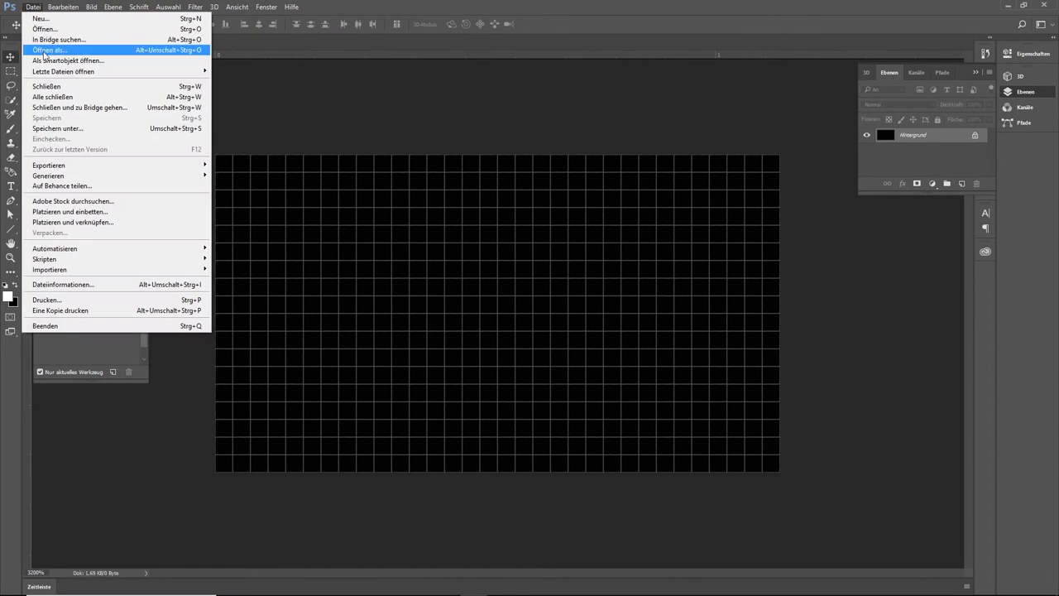
{"action": "left_click", "coordinate": [66, 128]}
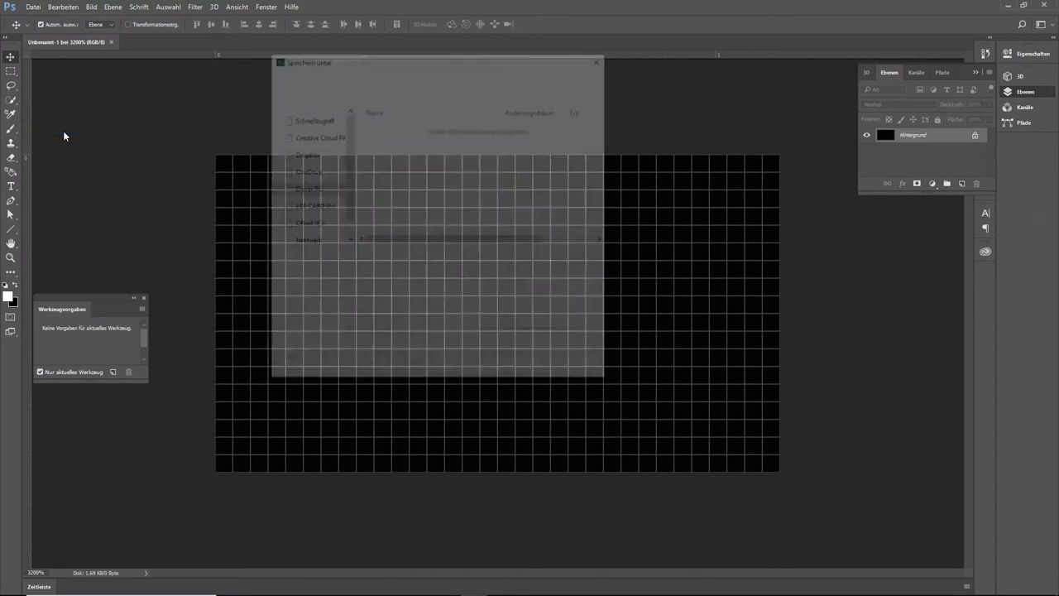
{"action": "left_click", "coordinate": [401, 184]}
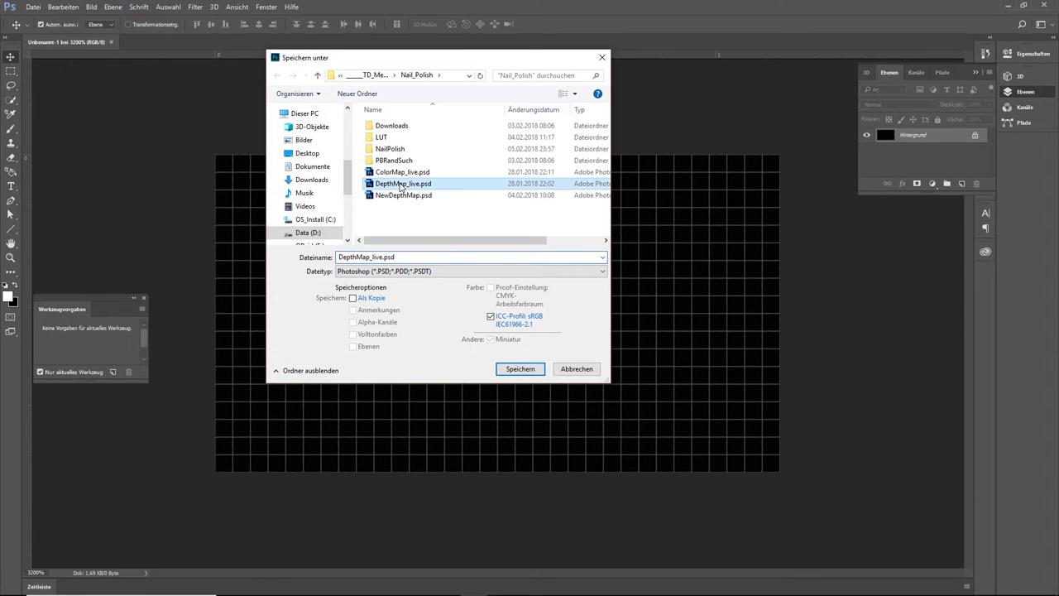
{"action": "left_click", "coordinate": [516, 370]}
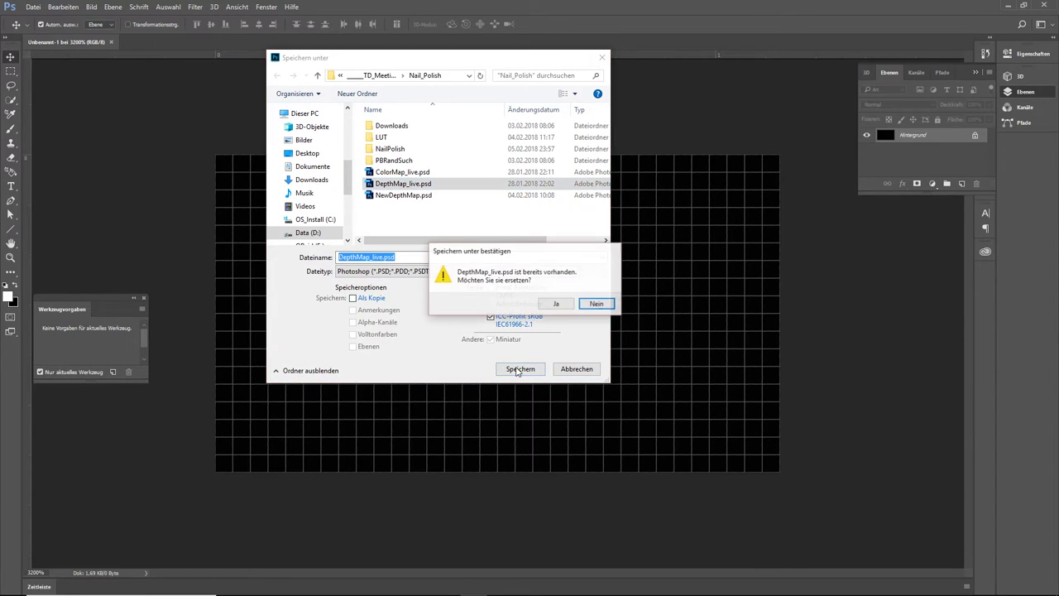
{"action": "left_click", "coordinate": [553, 305]}
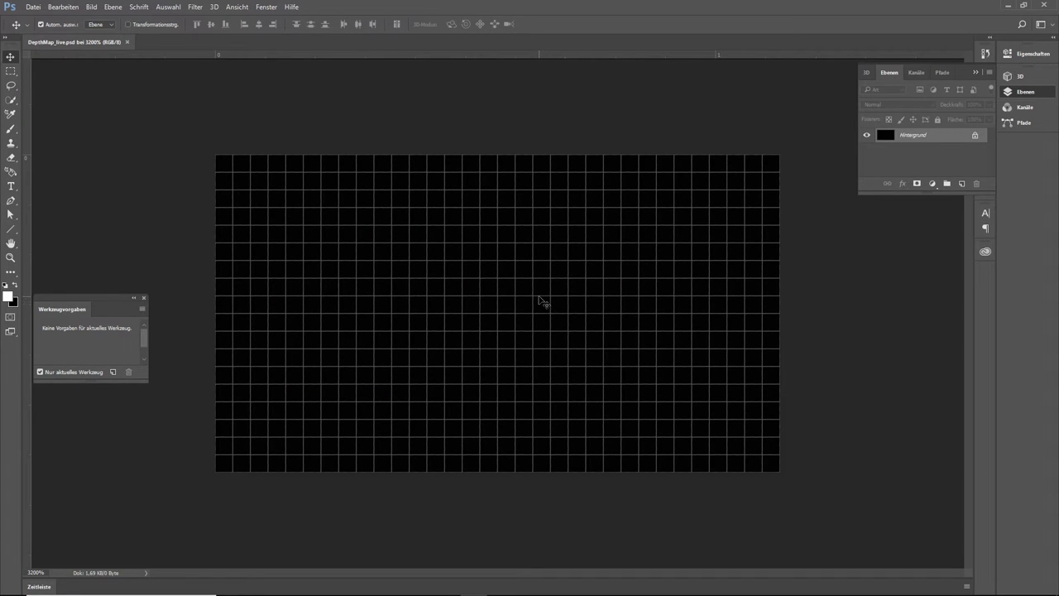
Switch to TouchDesigner, enter the connection password for photoshopin1 and set its image format to Uncompressed RGB
{"action": "key", "text": "alt+Tab"}
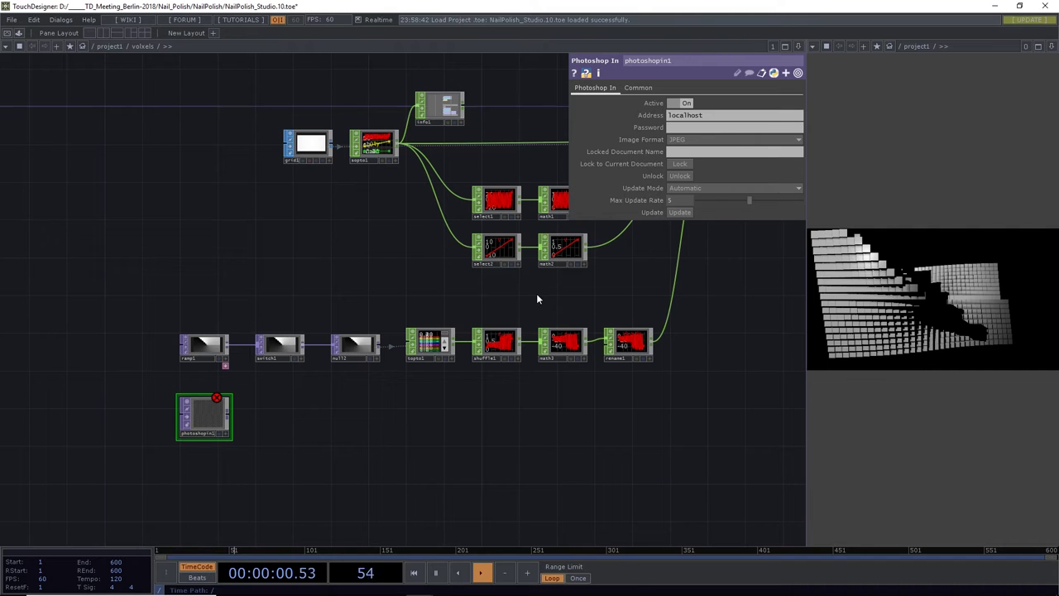
{"action": "left_click", "coordinate": [682, 128]}
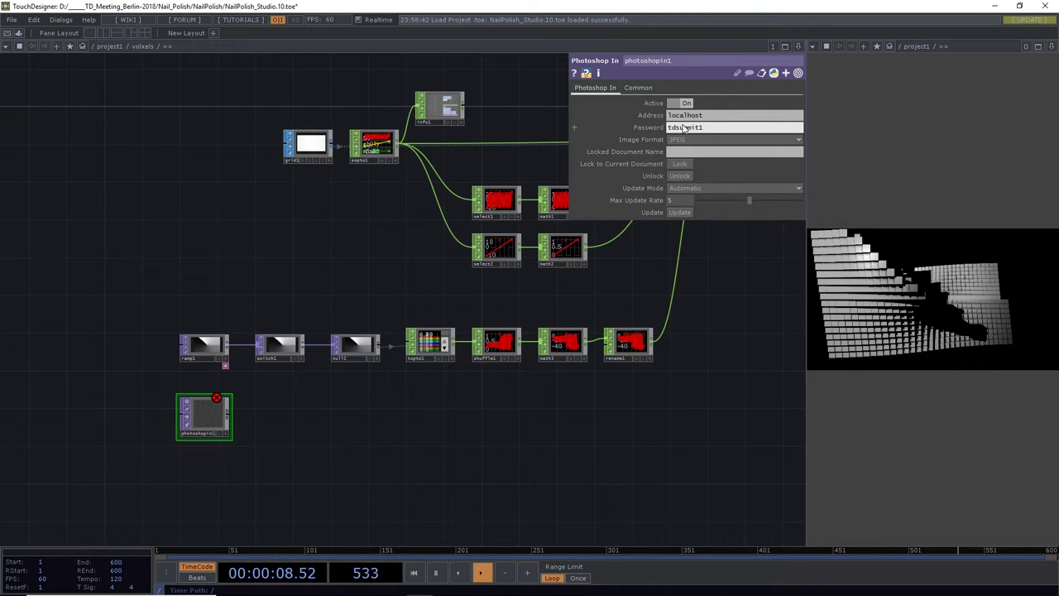
{"action": "key", "text": "Return"}
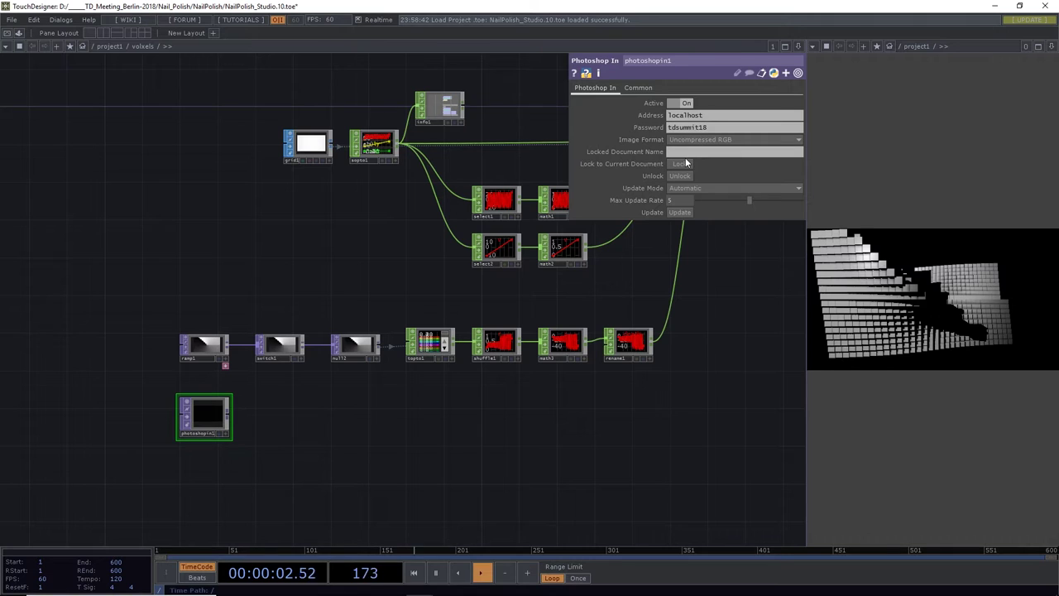
Set the max update rate of photoshopin1 to 1 and save the project
{"action": "mouse_move", "coordinate": [688, 201]}
{"action": "left_mouse_down"}
{"action": "mouse_move", "coordinate": [716, 200]}
{"action": "mouse_move", "coordinate": [700, 200]}
{"action": "left_mouse_up"}
{"action": "left_click", "coordinate": [667, 201]}
{"action": "type", "text": "1"}
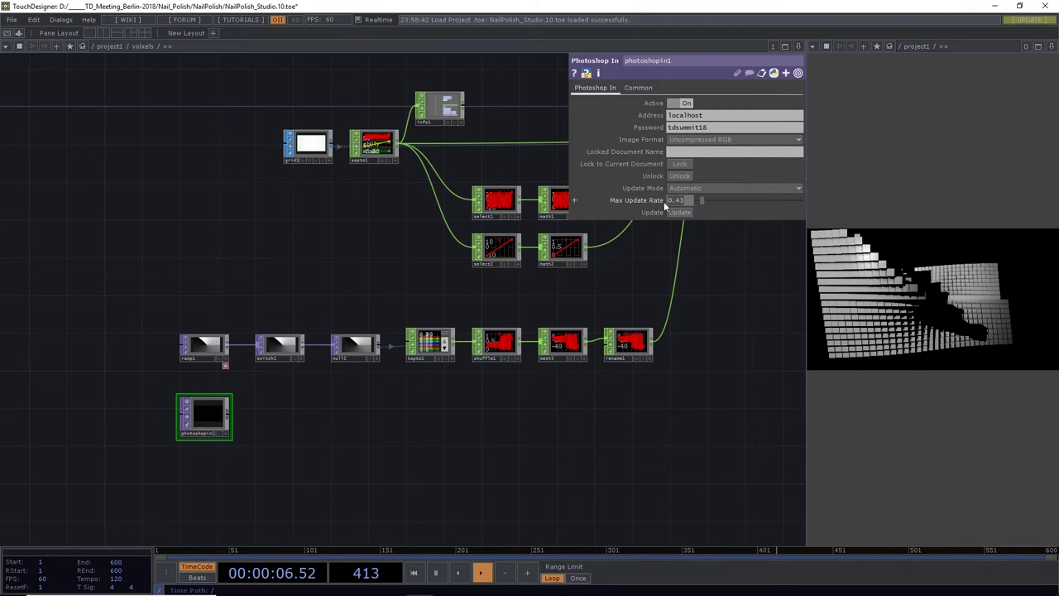
{"action": "key", "text": "Return"}
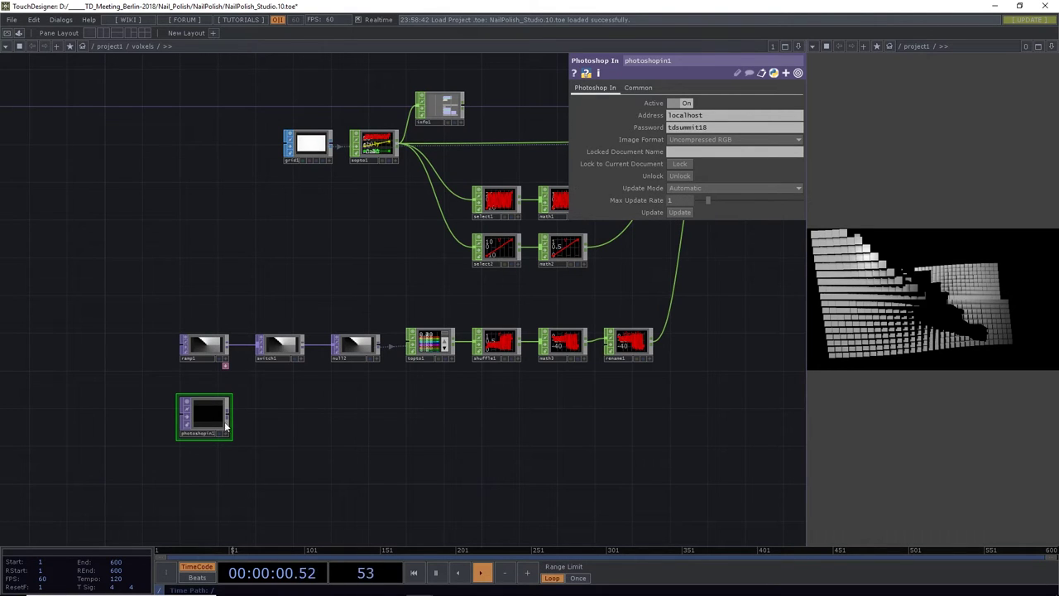
{"action": "key", "text": "ctrl+s"}
Connect photoshopin1 to switch1, then set the switch index to 10 with blending between inputs on
{"action": "left_click_drag", "start_coordinate": [231, 419], "coordinate": [242, 344]}
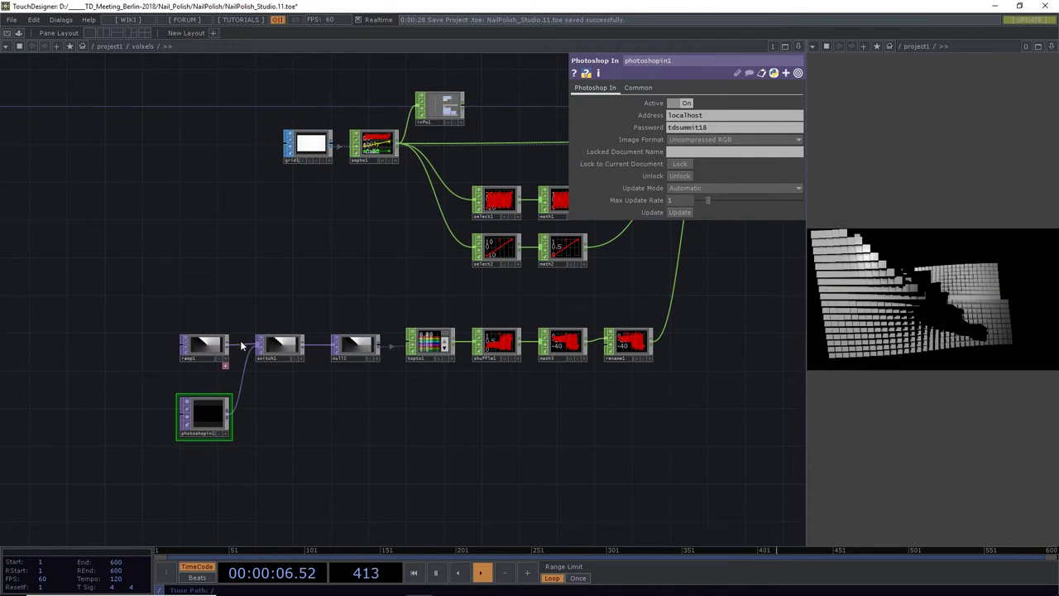
{"action": "left_click", "coordinate": [280, 346]}
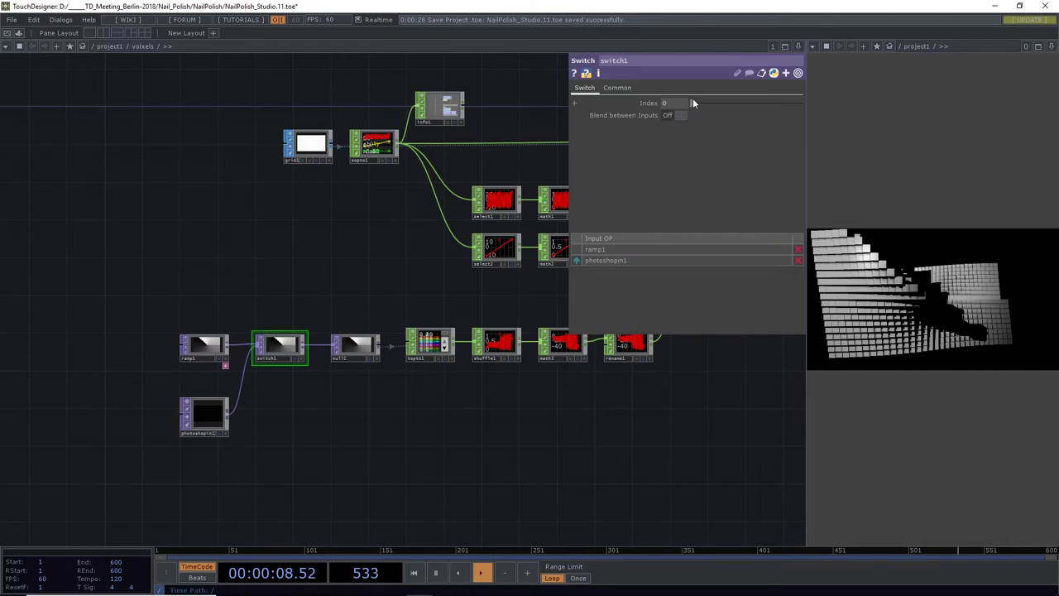
{"action": "left_click_drag", "start_coordinate": [692, 99], "coordinate": [806, 110]}
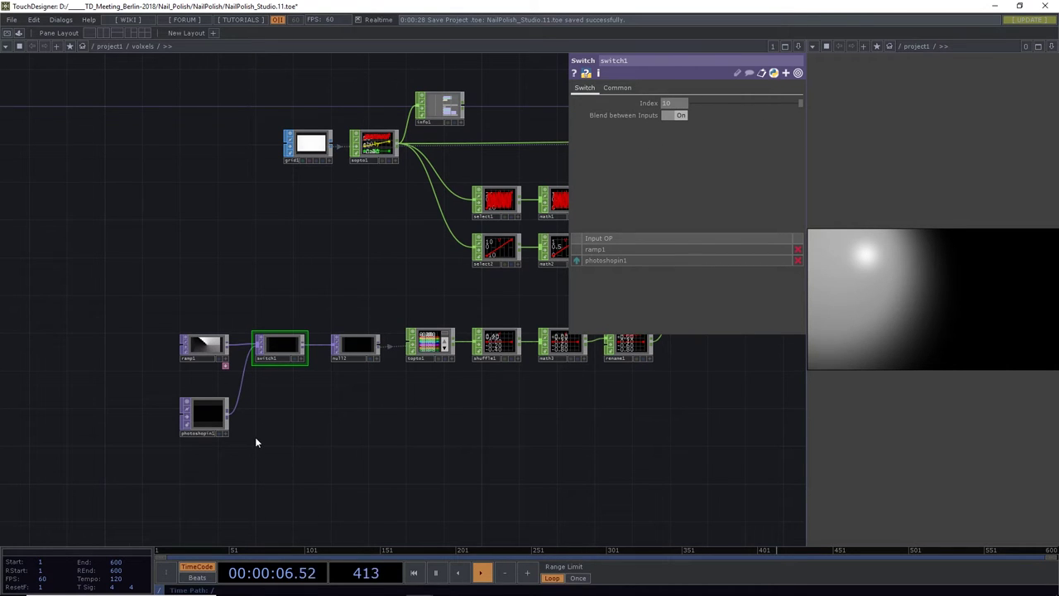
Place Photoshop and TouchDesigner side by side and move the floating tool presets clear of the canvas
{"action": "key", "text": "alt+Tab"}
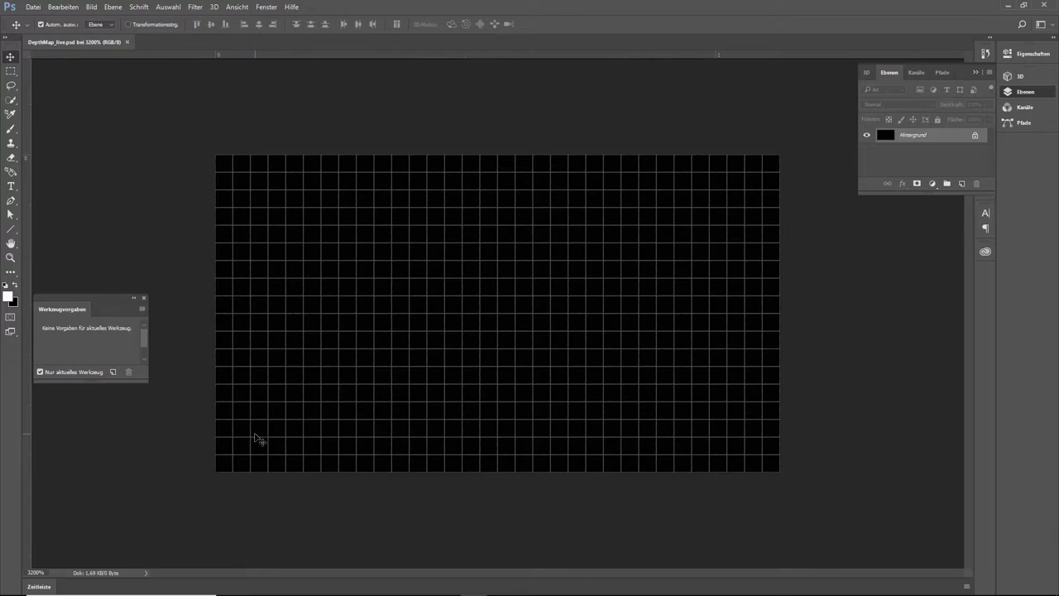
{"action": "key", "text": "super+Left"}
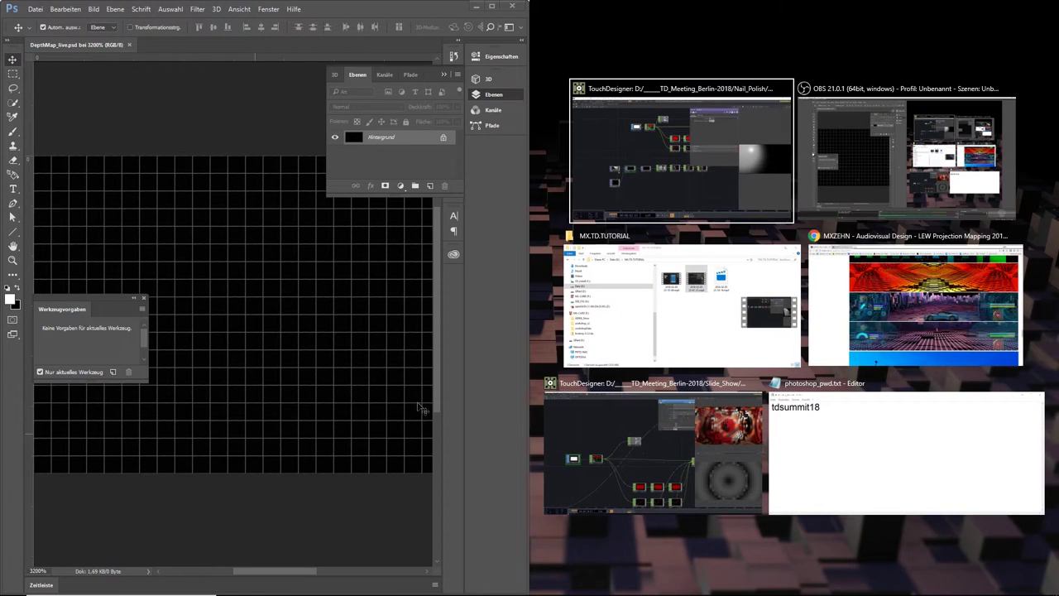
{"action": "left_click", "coordinate": [677, 199]}
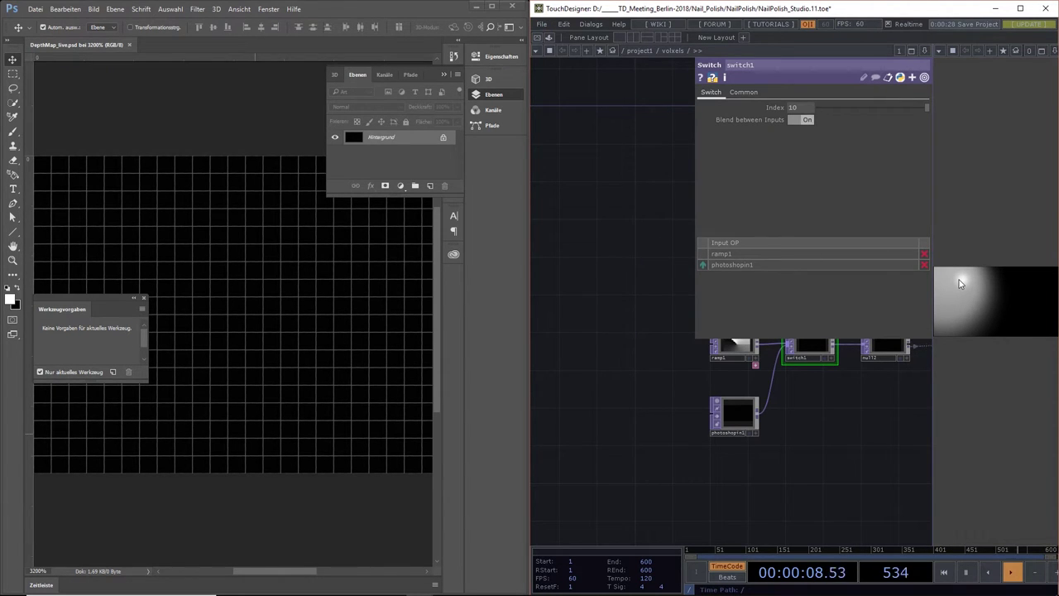
{"action": "left_click_drag", "start_coordinate": [853, 452], "coordinate": [650, 469]}
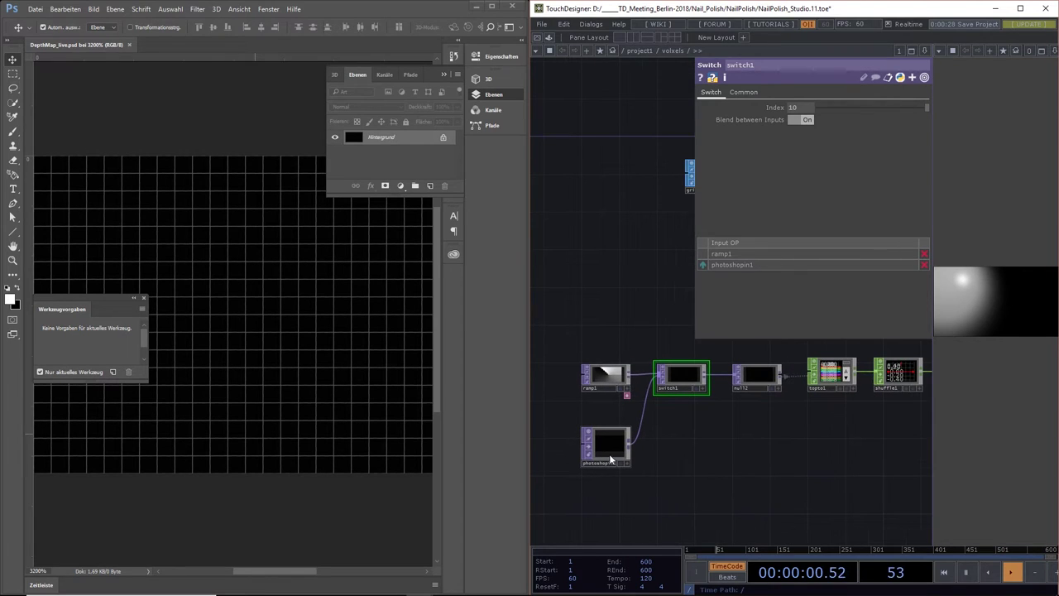
{"action": "left_click", "coordinate": [172, 261]}
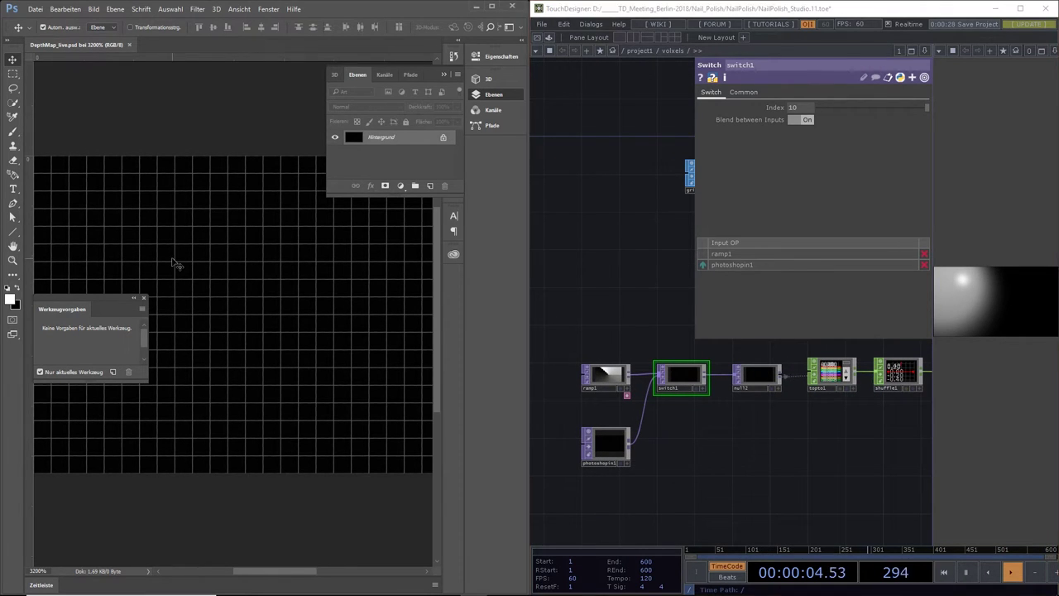
{"action": "scroll", "coordinate": [172, 262], "scroll_direction": "down", "scroll_amount": 2, "text": "alt"}
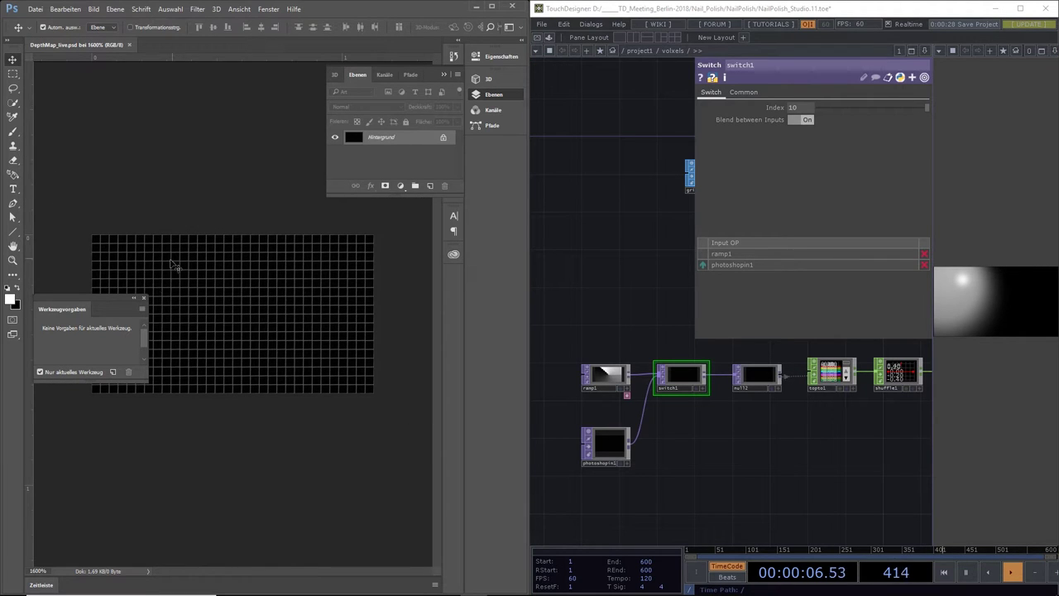
{"action": "left_click_drag", "start_coordinate": [120, 296], "coordinate": [135, 430]}
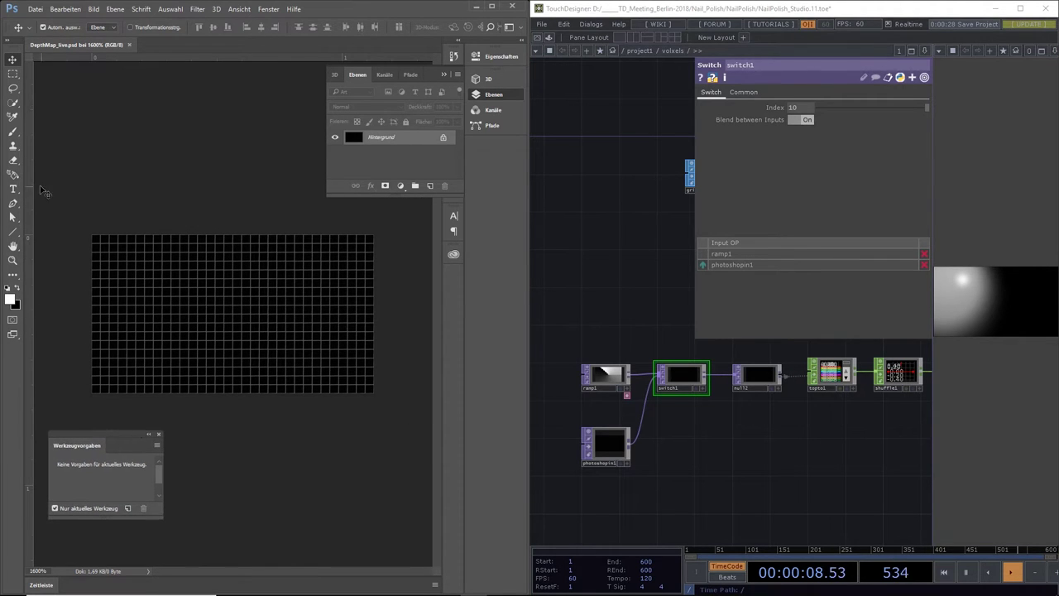
Draw four white 1 px lines: one along the canvas's lower edge, a short vertical right of centre, and a cross in the left half
{"action": "left_click", "coordinate": [12, 232]}
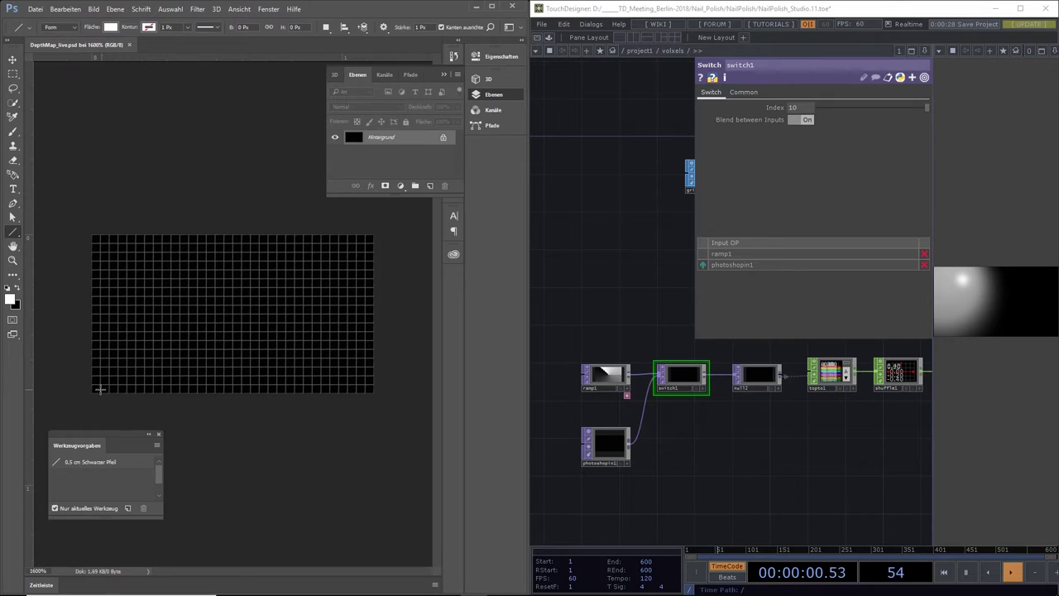
{"action": "left_click_drag", "start_coordinate": [101, 389], "coordinate": [374, 388]}
{"action": "left_click_drag", "start_coordinate": [282, 365], "coordinate": [282, 279]}
{"action": "left_click_drag", "start_coordinate": [224, 302], "coordinate": [118, 301]}
{"action": "left_click_drag", "start_coordinate": [149, 253], "coordinate": [150, 366]}
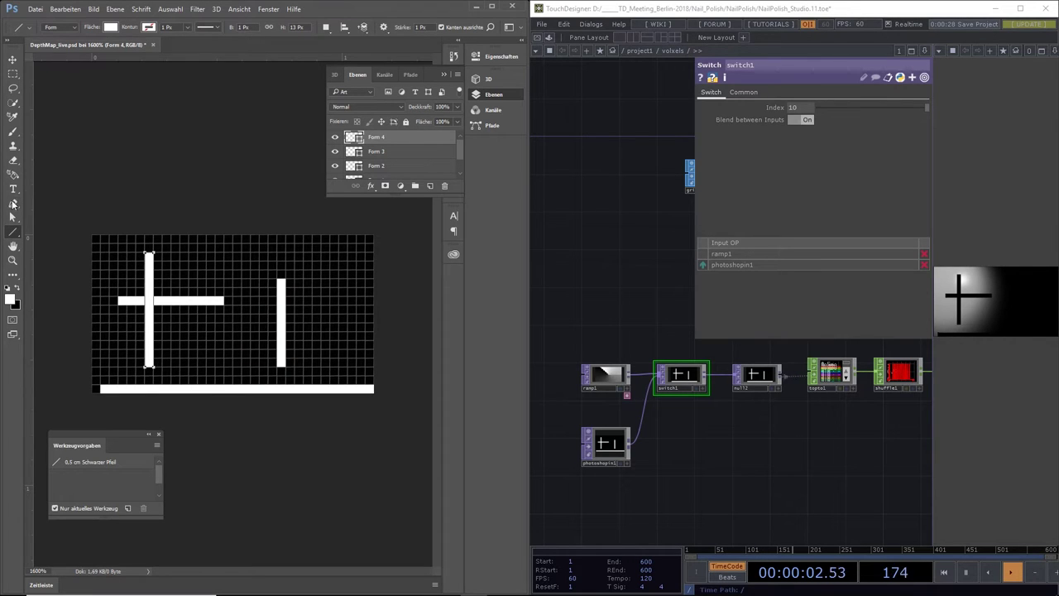
On a new layer, select a rectangle of about 10 x 11 px just right of the cross's upright and fill it with a vertical white-to-black gradient
{"action": "left_click", "coordinate": [13, 275]}
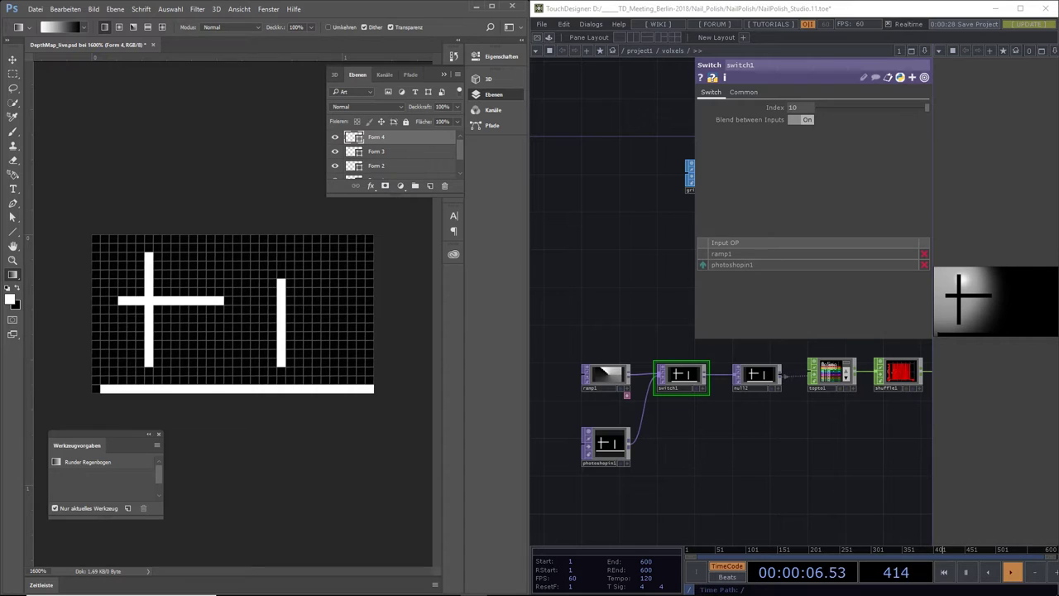
{"action": "left_click", "coordinate": [13, 74]}
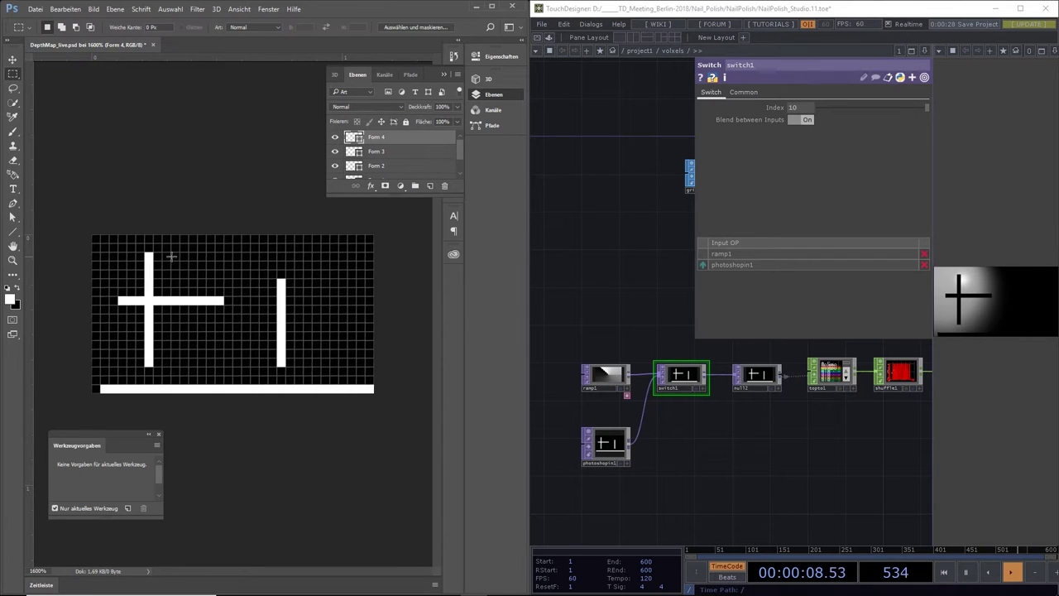
{"action": "left_click_drag", "start_coordinate": [172, 252], "coordinate": [258, 342]}
{"action": "left_click", "coordinate": [18, 273]}
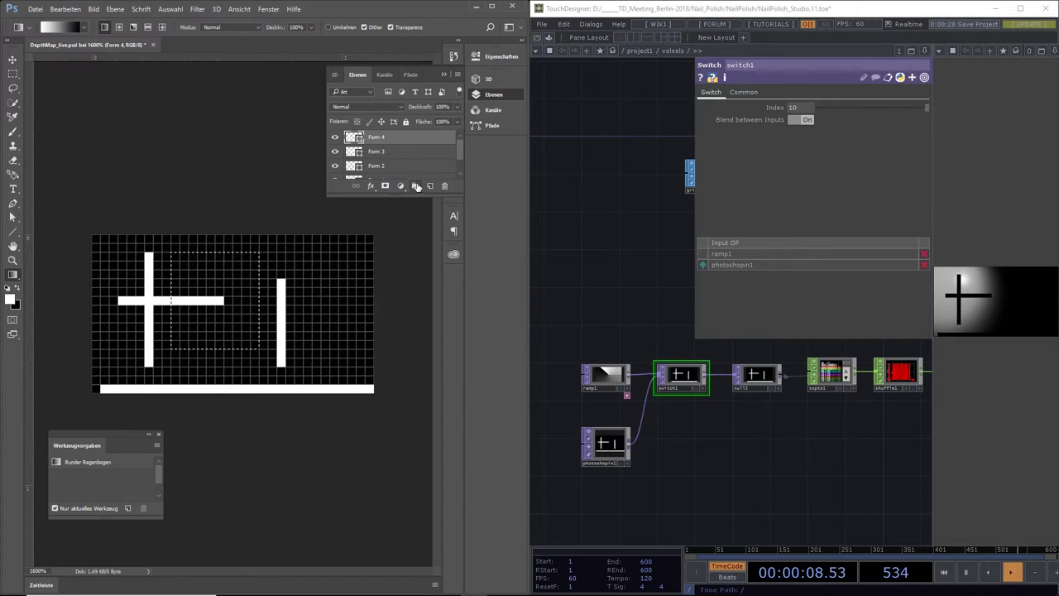
{"action": "left_click", "coordinate": [429, 186]}
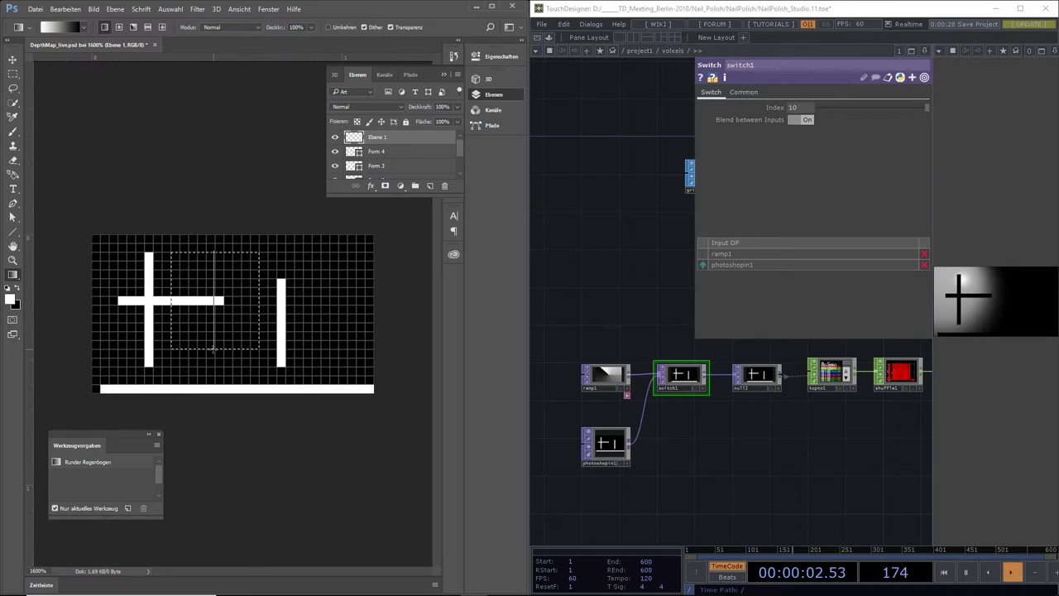
{"action": "left_click_drag", "start_coordinate": [214, 349], "coordinate": [214, 349]}
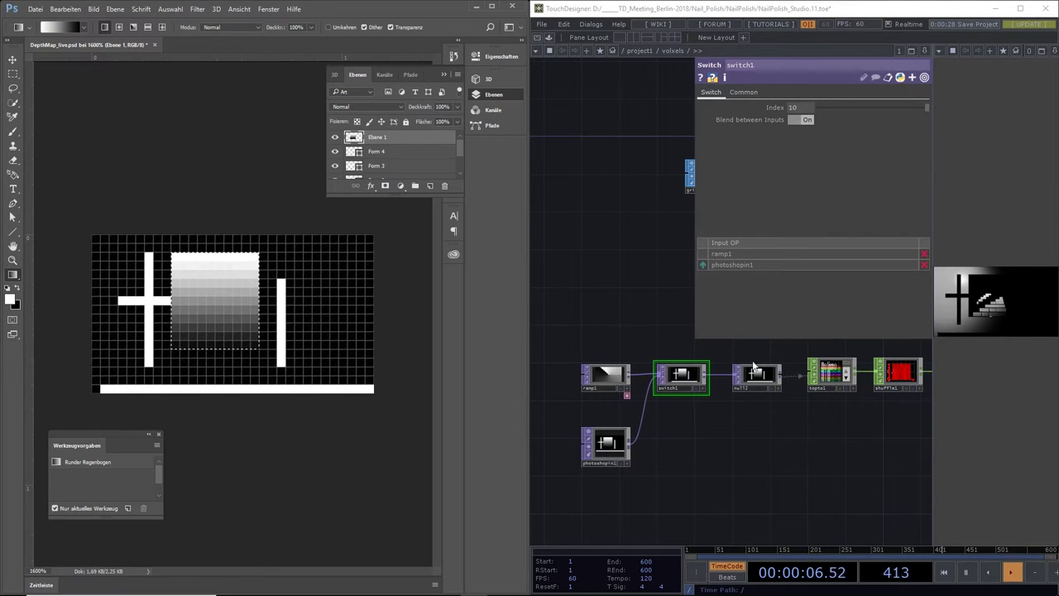
Redraw the selection's gradient diagonally, brightest at its upper-right corner, and enlarge the render viewer in TouchDesigner
{"action": "left_click_drag", "start_coordinate": [347, 279], "coordinate": [303, 355]}
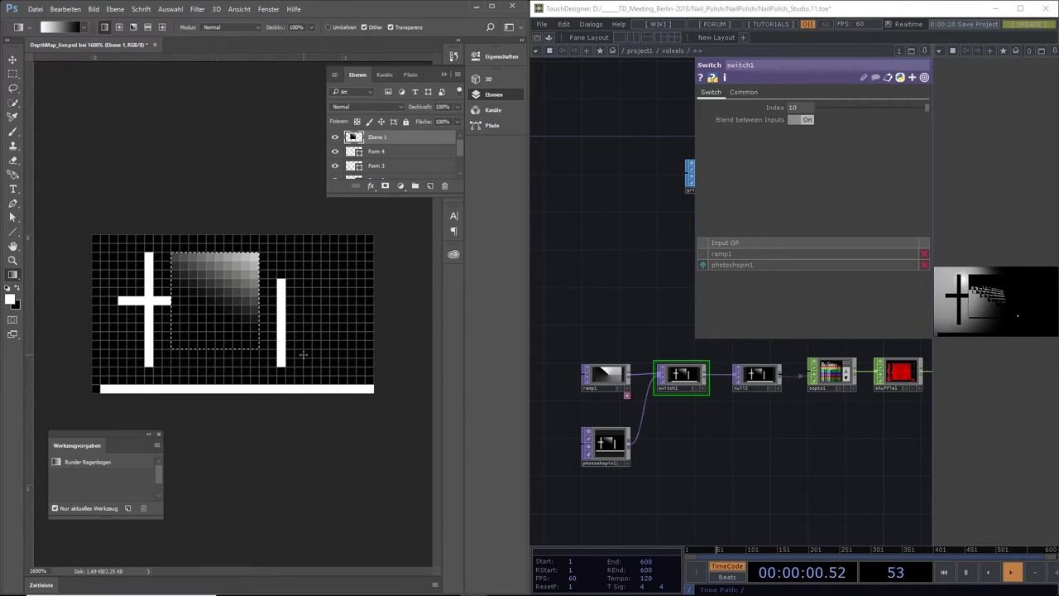
{"action": "mouse_move", "coordinate": [211, 278]}
{"action": "left_mouse_down"}
{"action": "mouse_move", "coordinate": [165, 295]}
{"action": "mouse_move", "coordinate": [284, 302]}
{"action": "left_mouse_up"}
{"action": "left_click_drag", "start_coordinate": [301, 261], "coordinate": [228, 308]}
{"action": "left_click", "coordinate": [937, 296]}
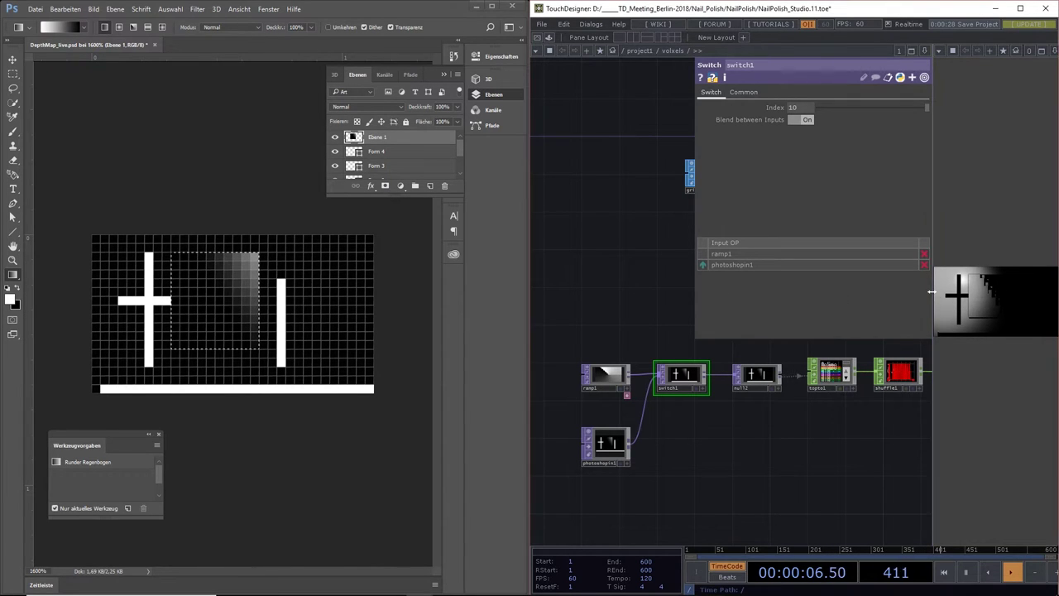
{"action": "left_click_drag", "start_coordinate": [701, 315], "coordinate": [667, 319]}
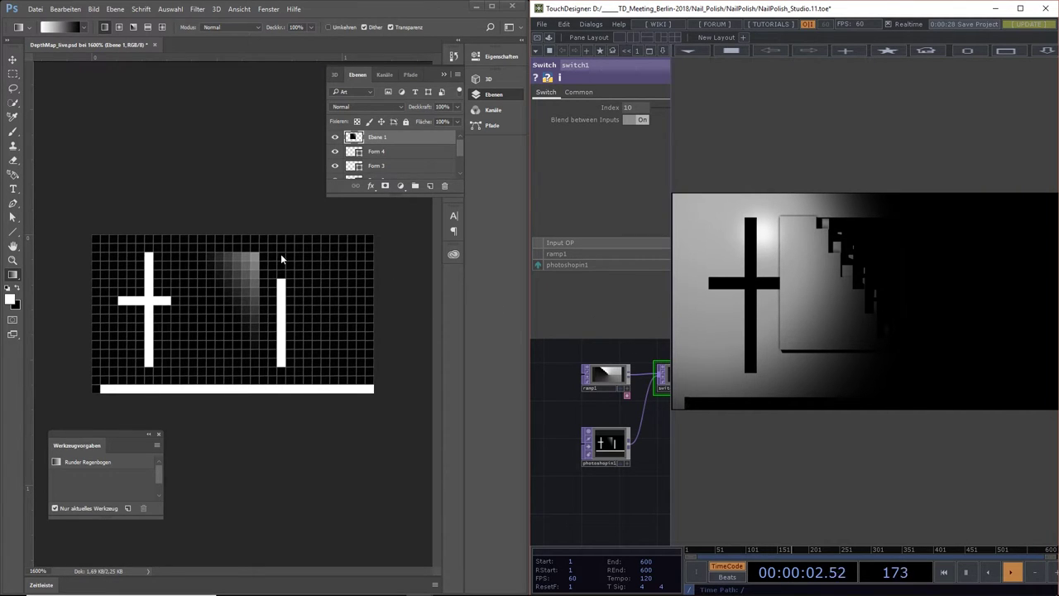
On a new layer, fill a selection of about 6 x 15 px right of the short vertical line with a gradient fading from white at its base upward
{"action": "left_click", "coordinate": [424, 188]}
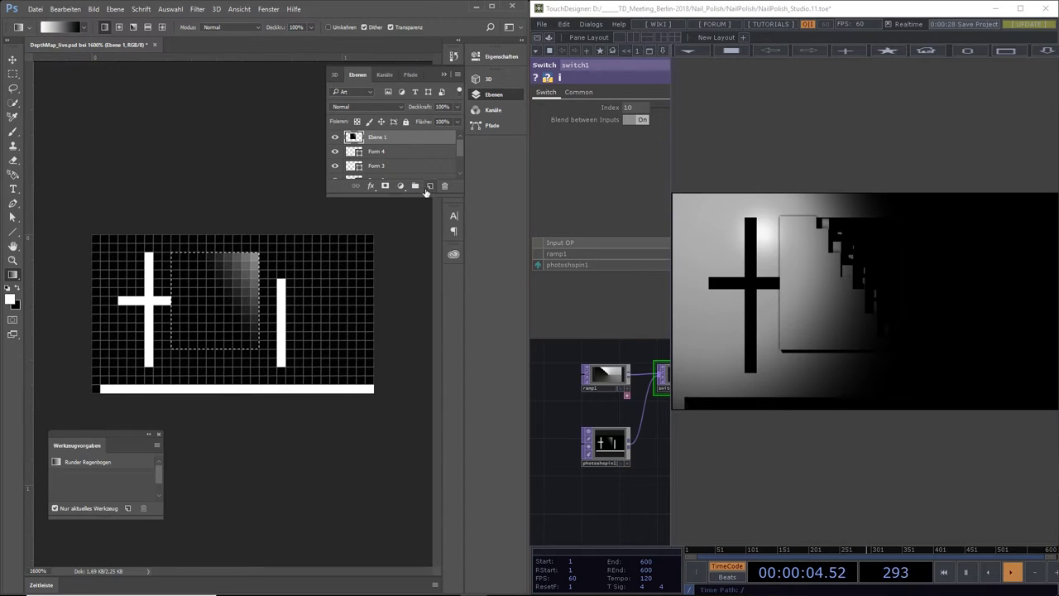
{"action": "left_click", "coordinate": [430, 186]}
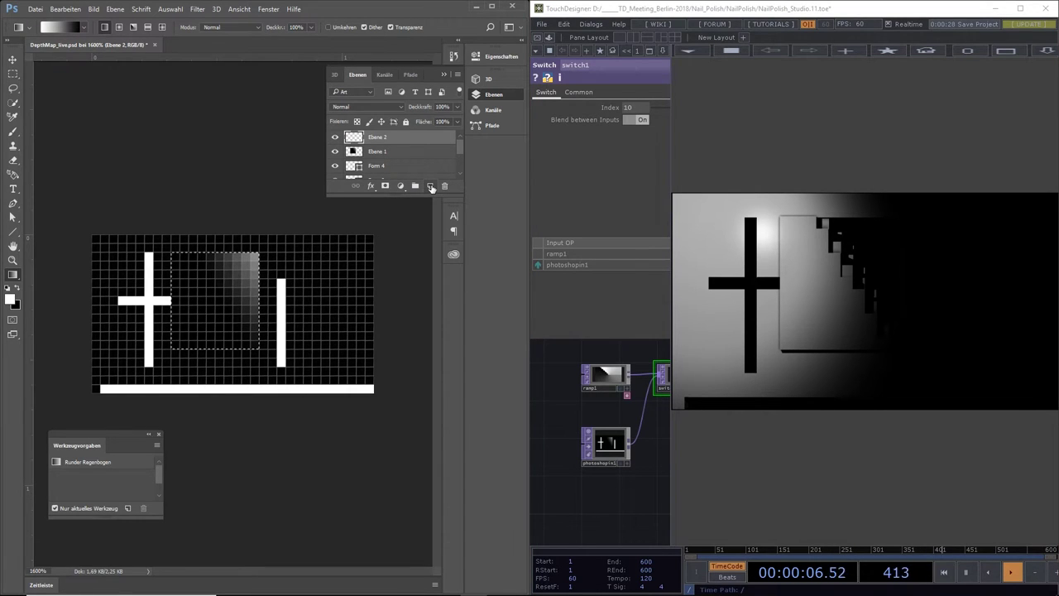
{"action": "left_click", "coordinate": [12, 73]}
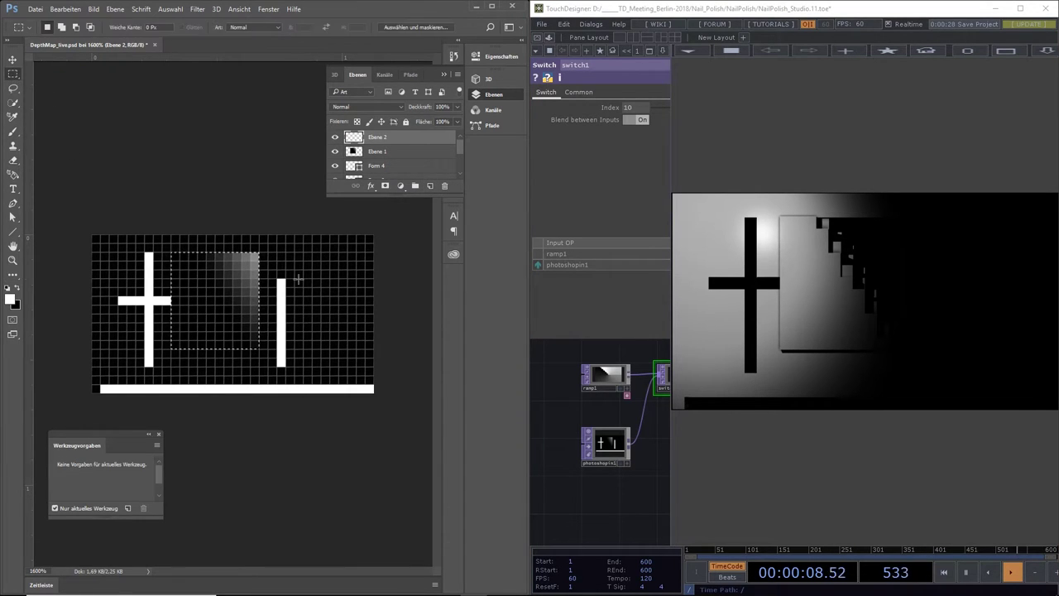
{"action": "left_click_drag", "start_coordinate": [346, 254], "coordinate": [294, 384]}
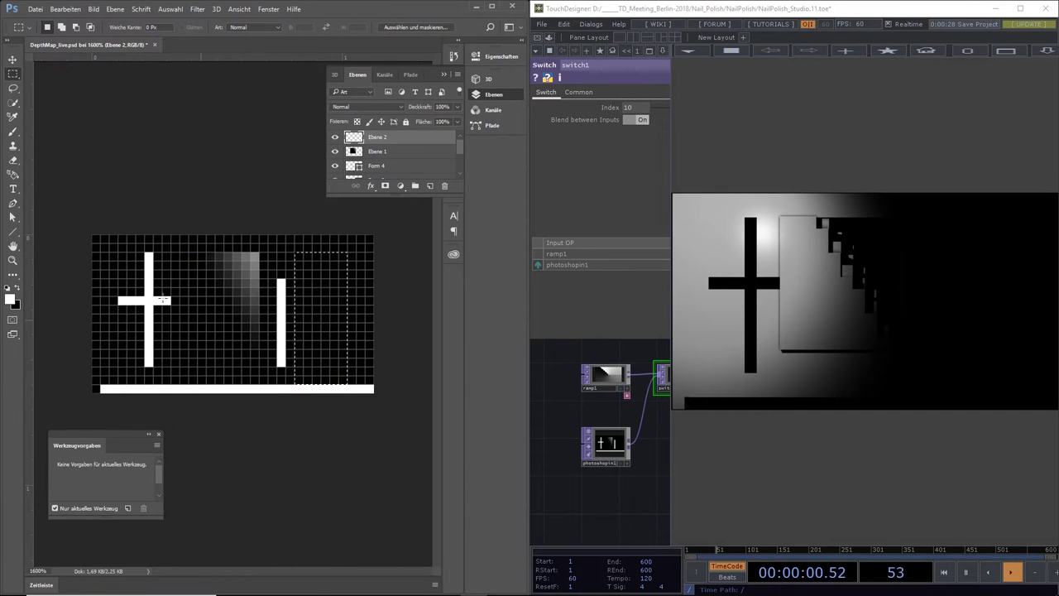
{"action": "left_click", "coordinate": [12, 274]}
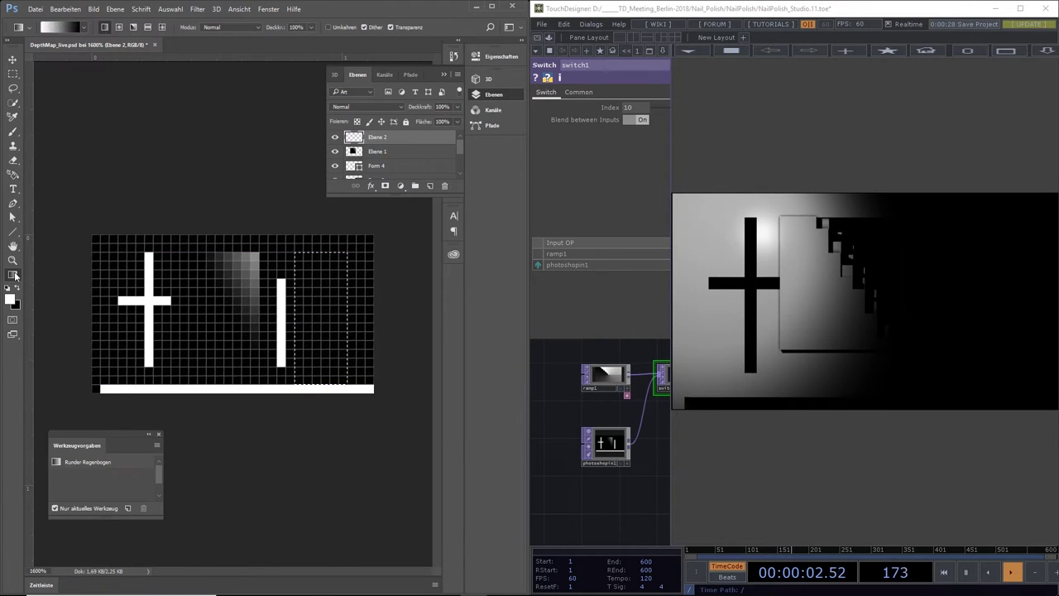
{"action": "left_click_drag", "start_coordinate": [319, 377], "coordinate": [315, 257]}
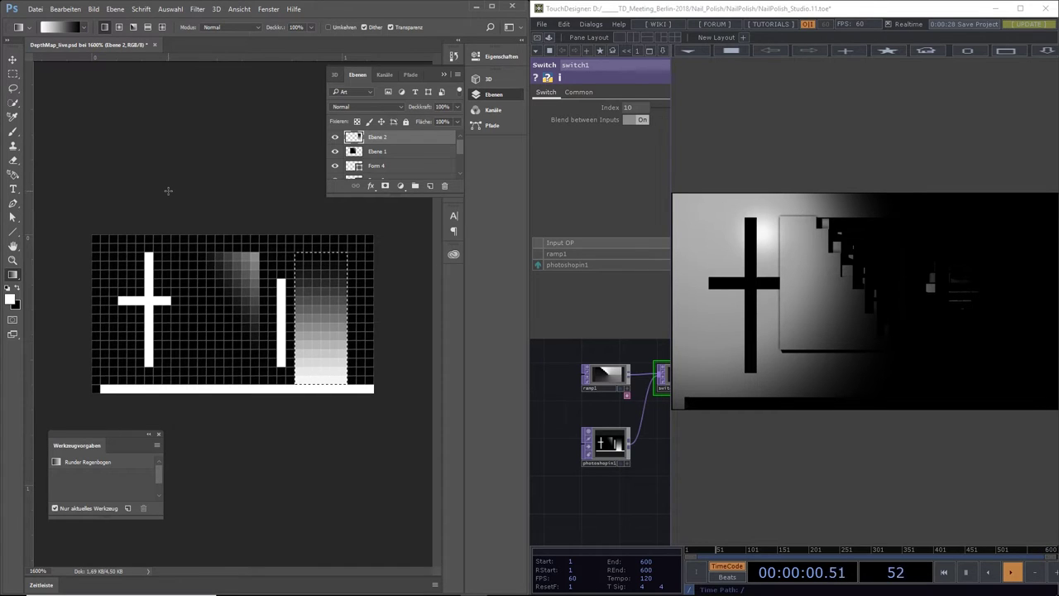
Save DepthMap_live.psd with maximized compatibility, then shrink the render viewer and maximize the TouchDesigner window
{"action": "left_click", "coordinate": [34, 9]}
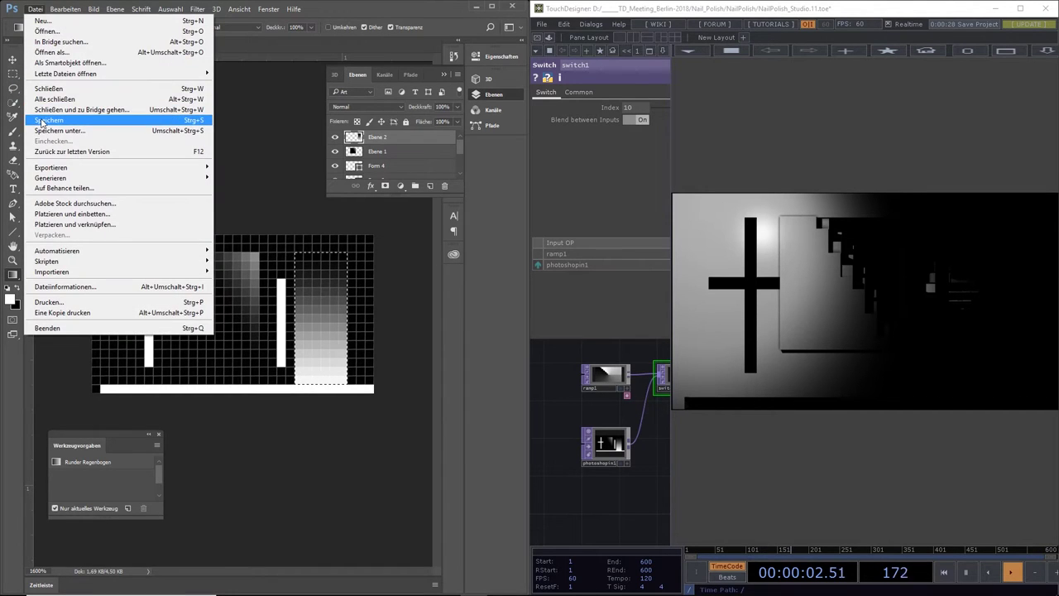
{"action": "left_click", "coordinate": [41, 120]}
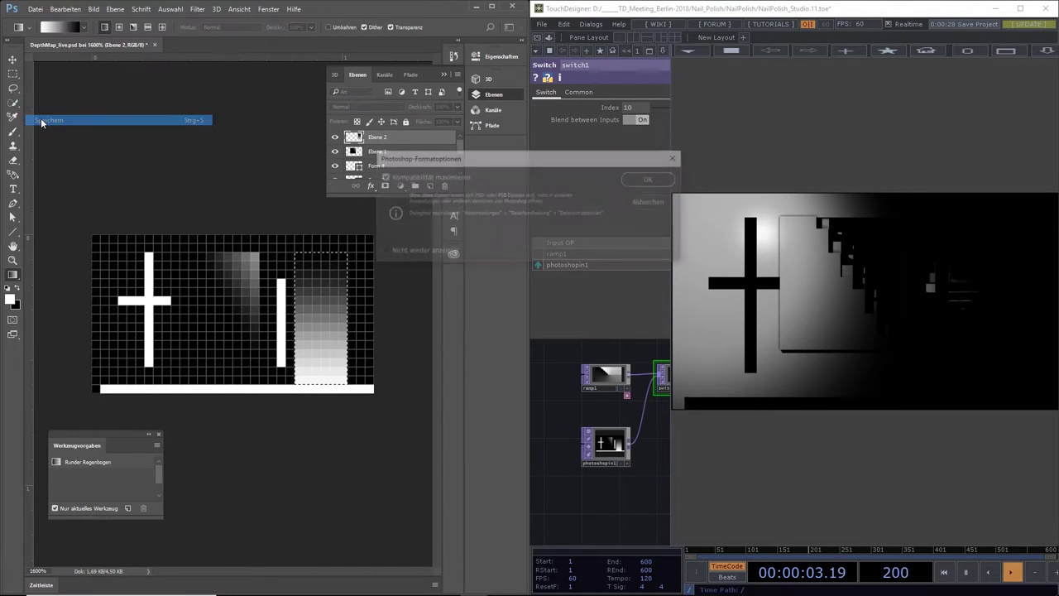
{"action": "left_click", "coordinate": [651, 179]}
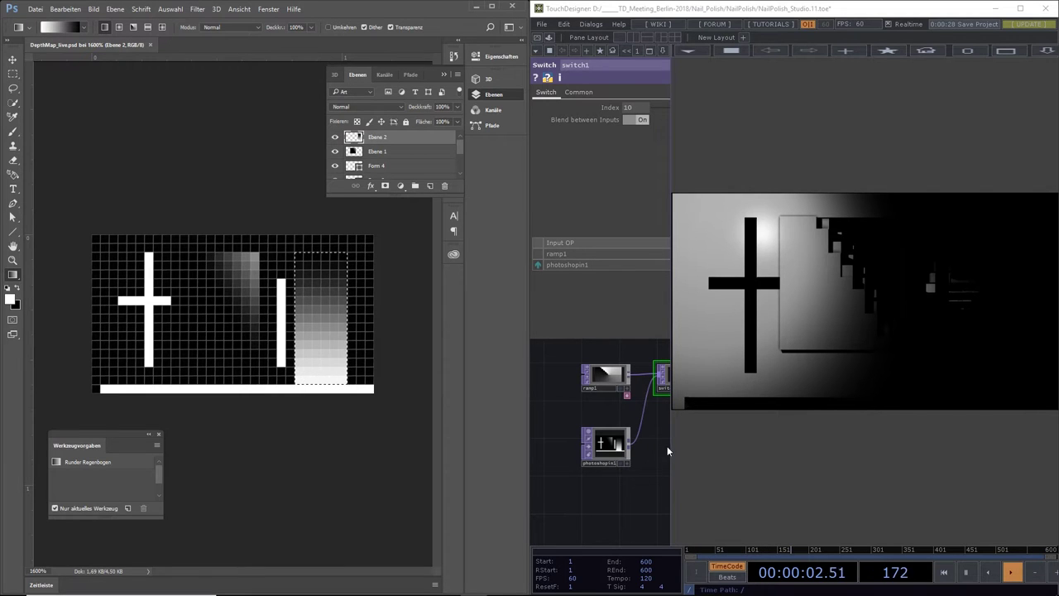
{"action": "left_click_drag", "start_coordinate": [671, 447], "coordinate": [891, 449]}
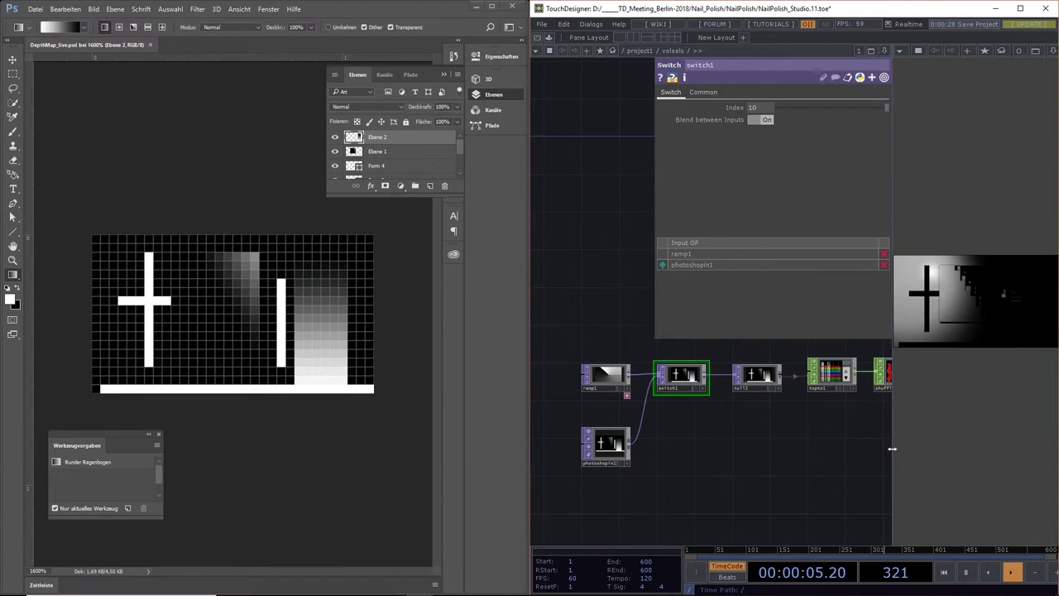
{"action": "left_click", "coordinate": [1014, 8]}
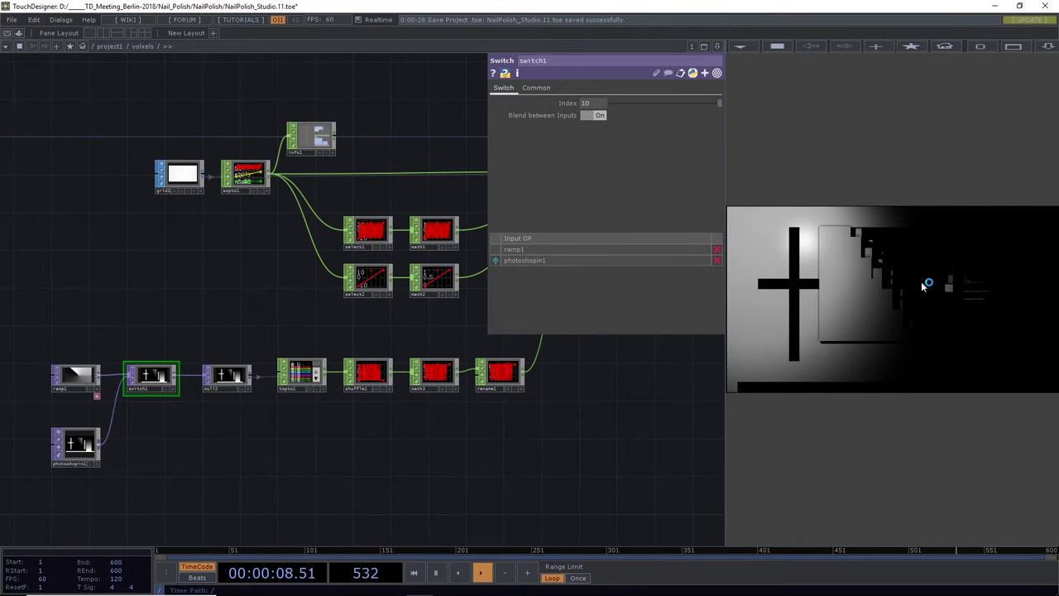
In the volxels network, set light1's translate to 5, 8, 23
{"action": "left_click_drag", "start_coordinate": [419, 469], "coordinate": [229, 480]}
{"action": "key", "text": "u"}
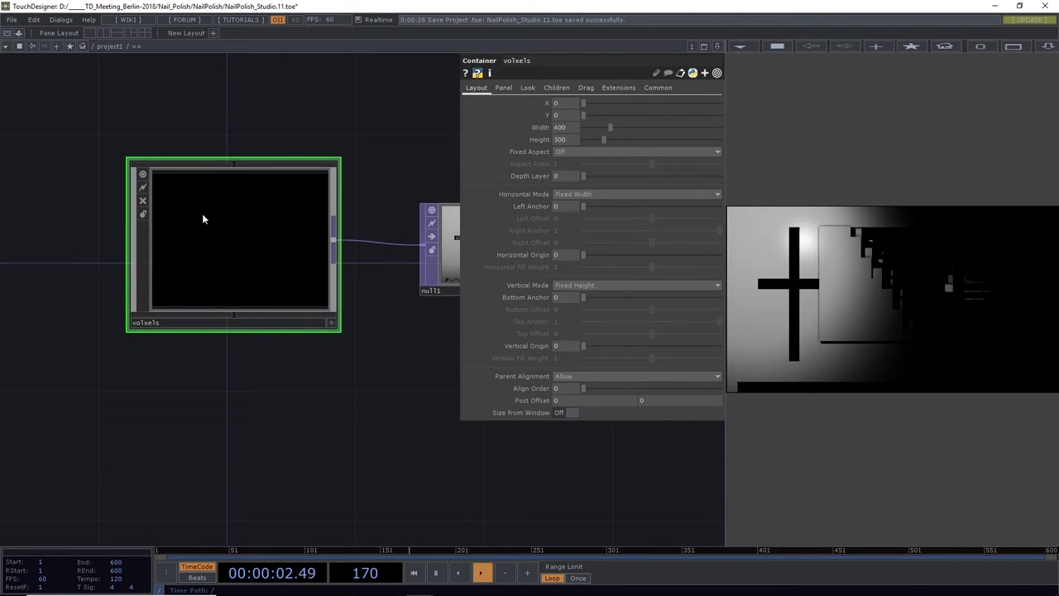
{"action": "key", "text": "i"}
{"action": "left_click_drag", "start_coordinate": [420, 342], "coordinate": [288, 379]}
{"action": "scroll", "coordinate": [314, 380], "scroll_direction": "down", "scroll_amount": 3}
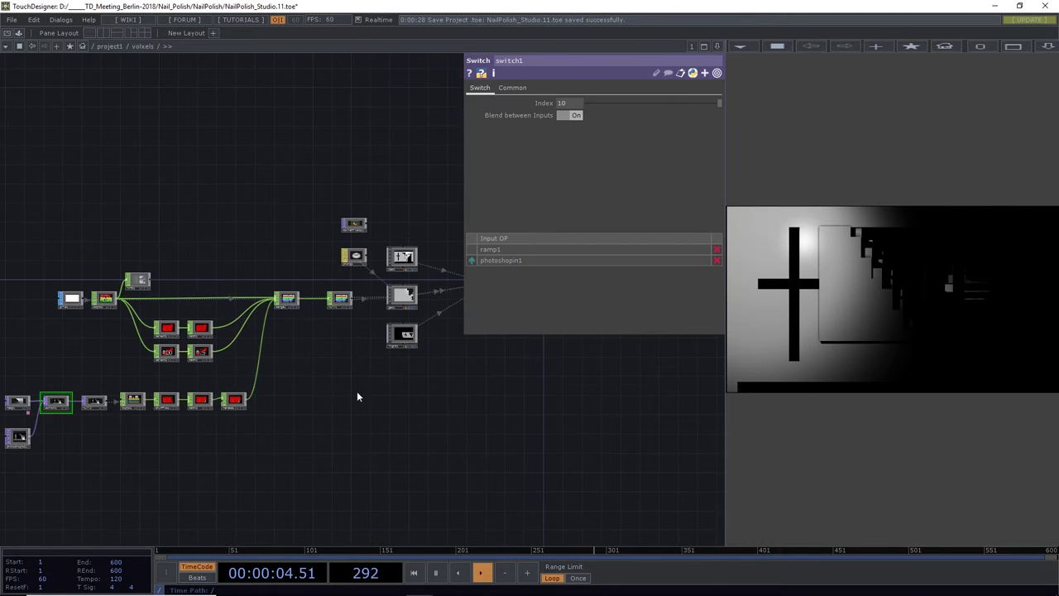
{"action": "left_click_drag", "start_coordinate": [342, 414], "coordinate": [330, 320]}
{"action": "scroll", "coordinate": [328, 314], "scroll_direction": "up", "scroll_amount": 5}
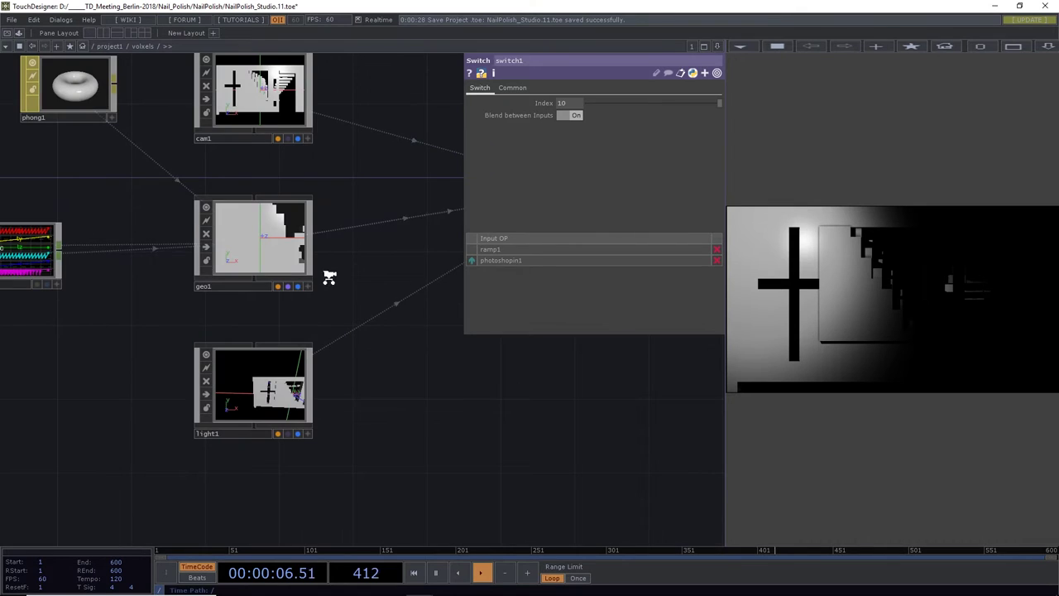
{"action": "scroll", "coordinate": [329, 277], "scroll_direction": "down", "scroll_amount": 3}
{"action": "left_click", "coordinate": [291, 335]}
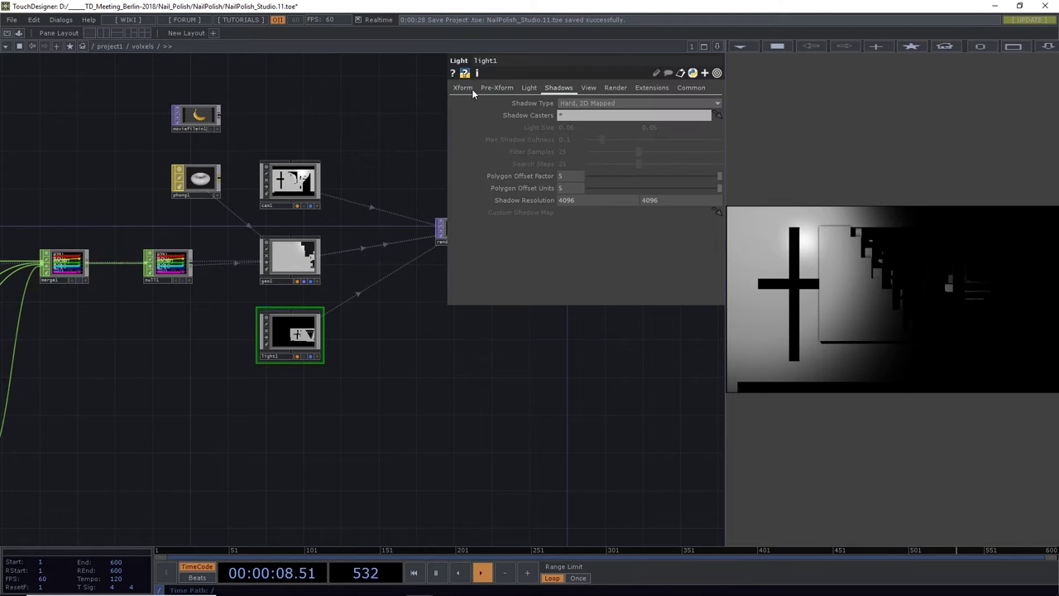
{"action": "left_click", "coordinate": [462, 88]}
{"action": "middle_click", "coordinate": [581, 128]}
{"action": "middle_click_drag", "start_coordinate": [583, 120], "coordinate": [627, 109]}
{"action": "middle_click_drag", "start_coordinate": [697, 127], "coordinate": [699, 110]}
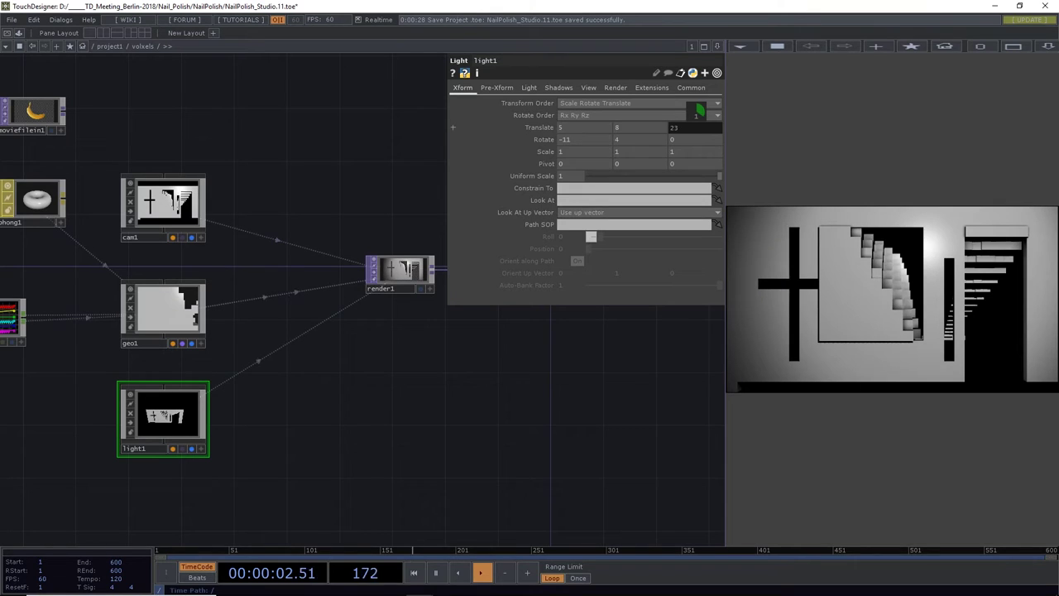
Inside geo1, set the Z size of box1 to 40
{"action": "scroll", "coordinate": [422, 249], "scroll_direction": "up", "scroll_amount": 2}
{"action": "scroll", "coordinate": [475, 385], "scroll_direction": "down", "scroll_amount": 5}
{"action": "scroll", "coordinate": [475, 383], "scroll_direction": "down", "scroll_amount": 2}
{"action": "left_click_drag", "start_coordinate": [480, 422], "coordinate": [349, 397]}
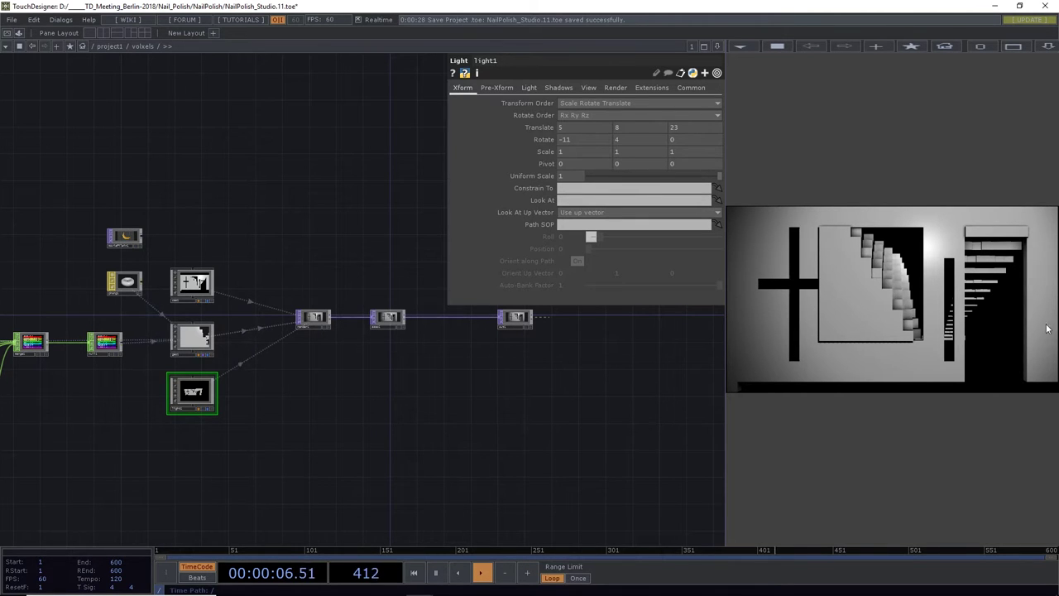
{"action": "left_click_drag", "start_coordinate": [192, 347], "coordinate": [275, 347]}
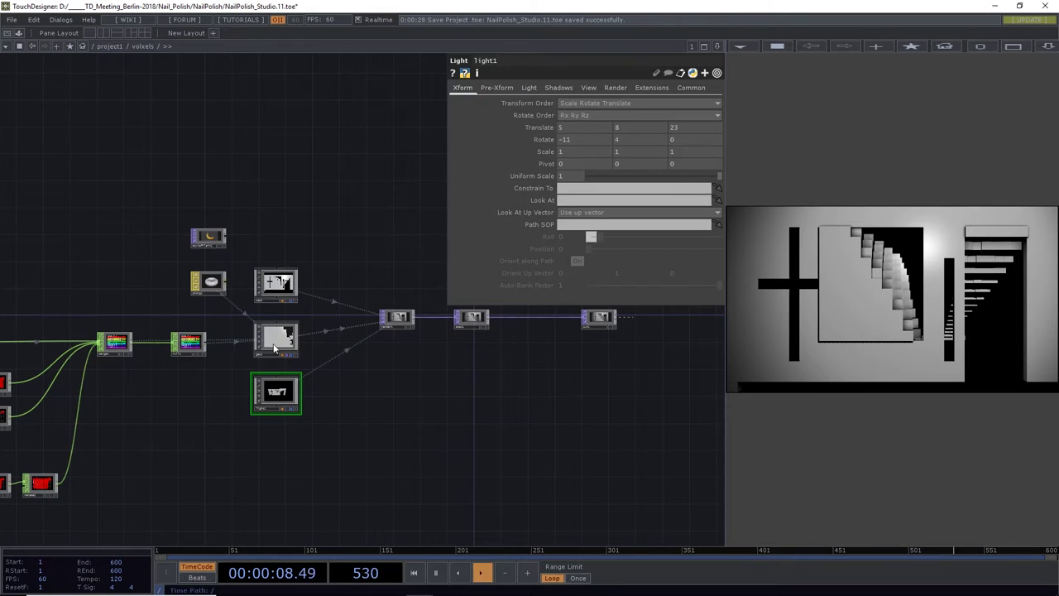
{"action": "key", "text": "i"}
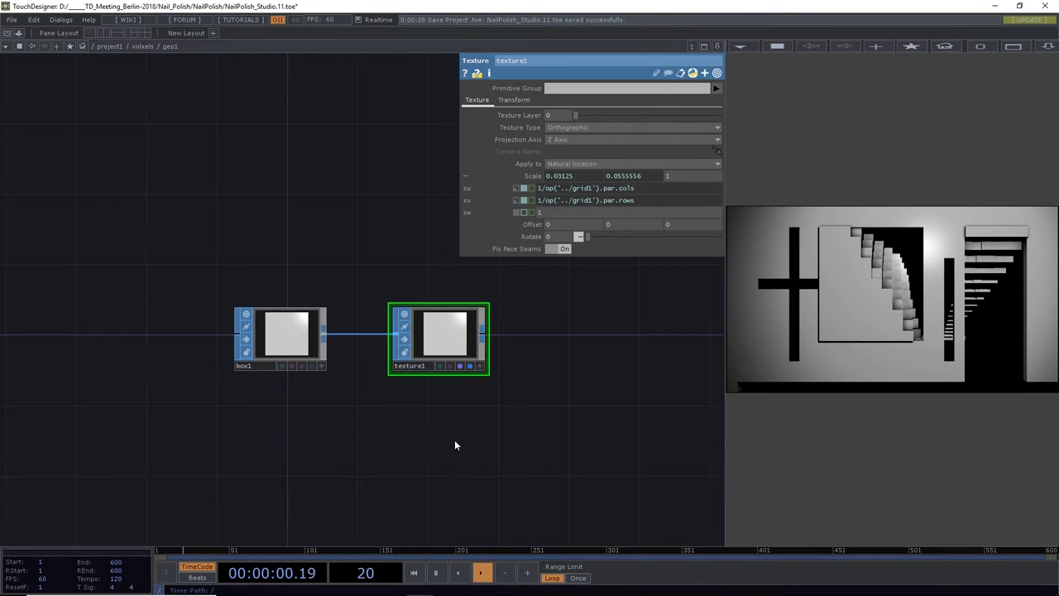
{"action": "left_click", "coordinate": [309, 332]}
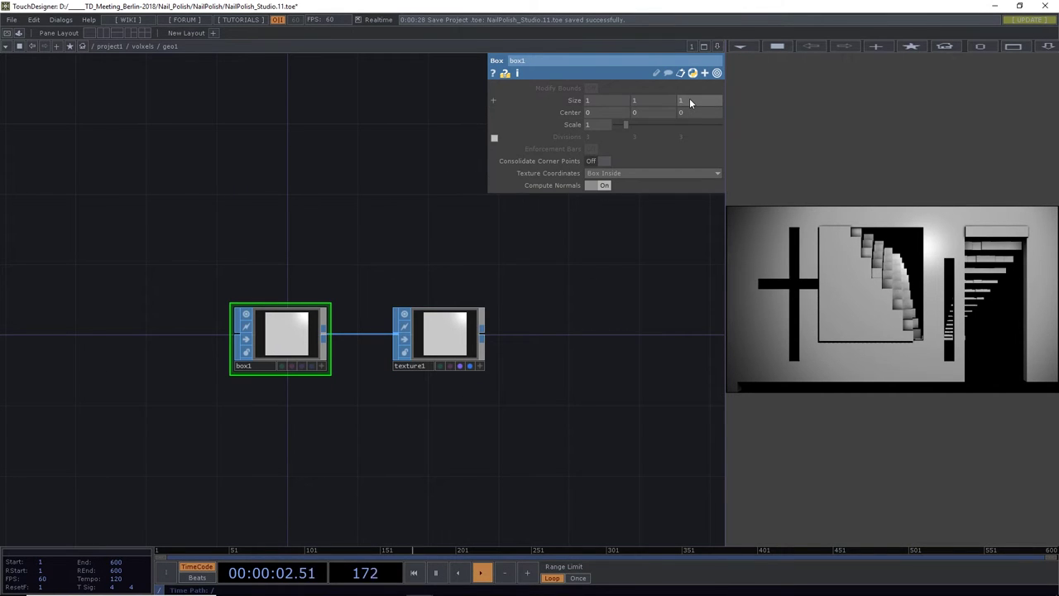
{"action": "mouse_move", "coordinate": [689, 97]}
{"action": "middle_mouse_down"}
{"action": "mouse_move", "coordinate": [657, 91]}
{"action": "mouse_move", "coordinate": [690, 80]}
{"action": "mouse_move", "coordinate": [691, 98]}
{"action": "middle_mouse_up"}
{"action": "scroll", "coordinate": [692, 100], "scroll_direction": "up", "scroll_amount": 2}
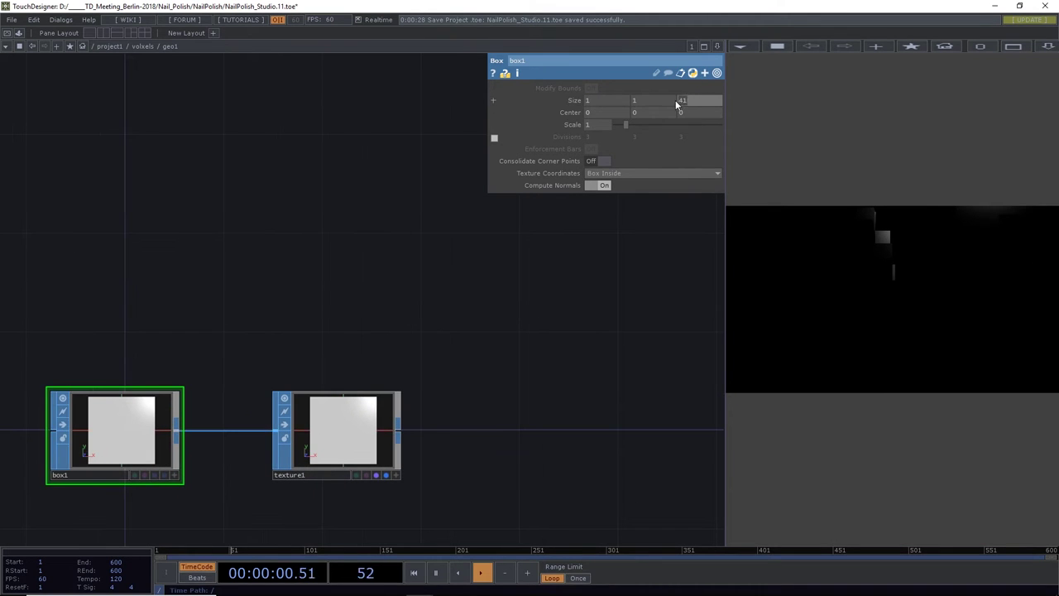
{"action": "type", "text": "0"}
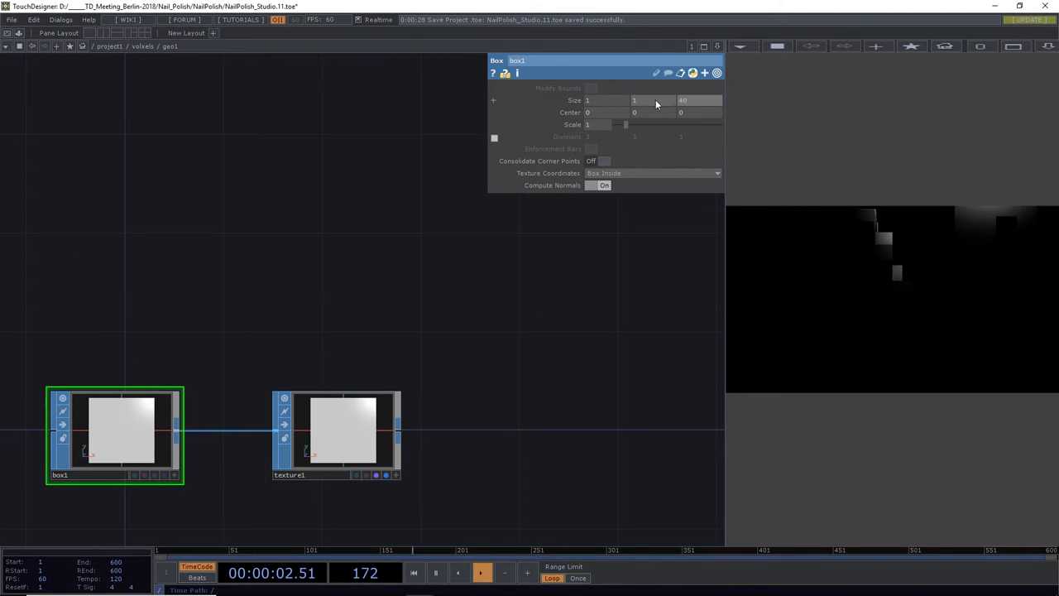
Set the Z center of box1 to -20
{"action": "scroll", "coordinate": [625, 280], "scroll_direction": "down", "scroll_amount": 3}
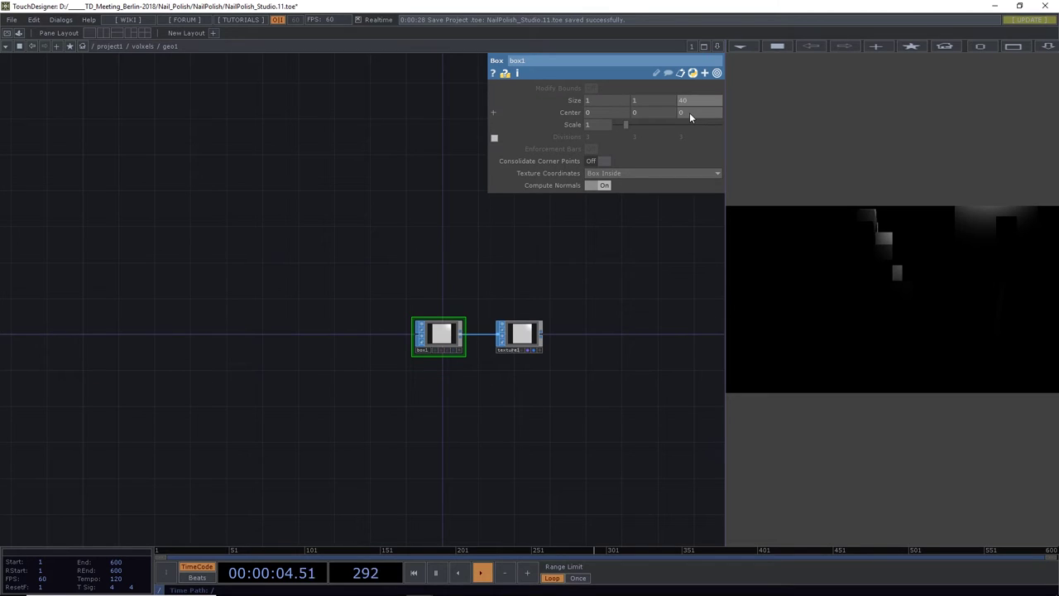
{"action": "middle_click_drag", "start_coordinate": [689, 103], "coordinate": [704, 116]}
{"action": "scroll", "coordinate": [704, 116], "scroll_direction": "up", "scroll_amount": 2}
{"action": "scroll", "coordinate": [704, 116], "scroll_direction": "up", "scroll_amount": 2}
{"action": "left_click", "coordinate": [684, 111]}
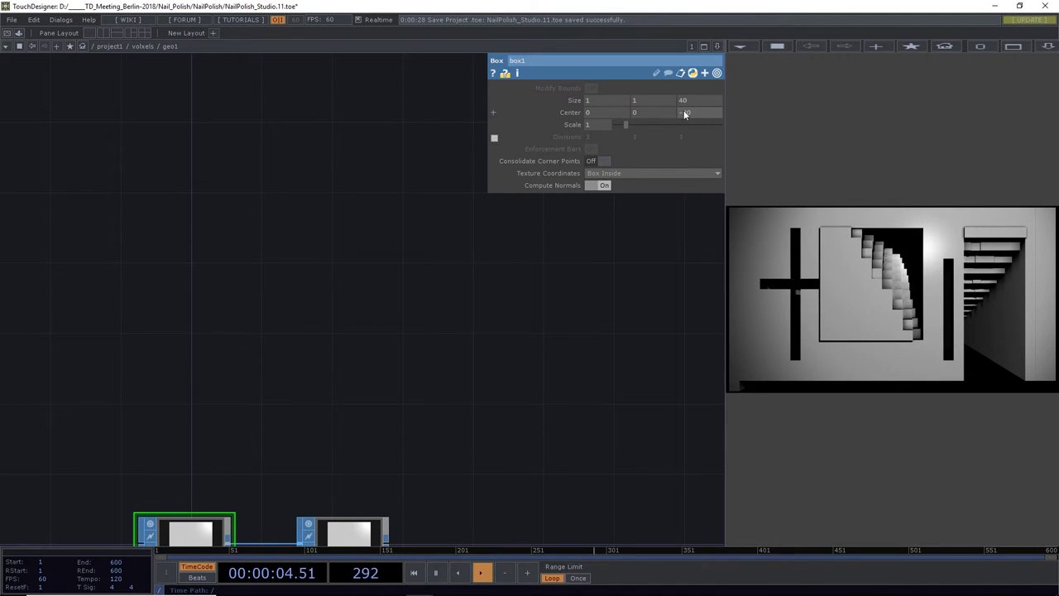
{"action": "key", "text": "Return"}
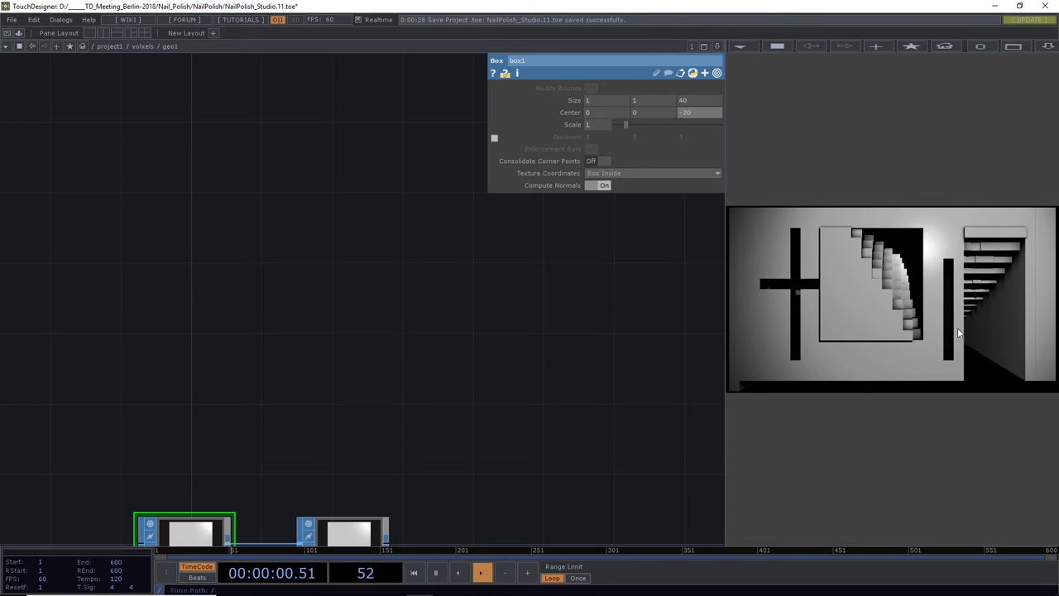
Return to the volxels network and turn off Combine with Color on ssao1
{"action": "left_click_drag", "start_coordinate": [400, 417], "coordinate": [384, 192]}
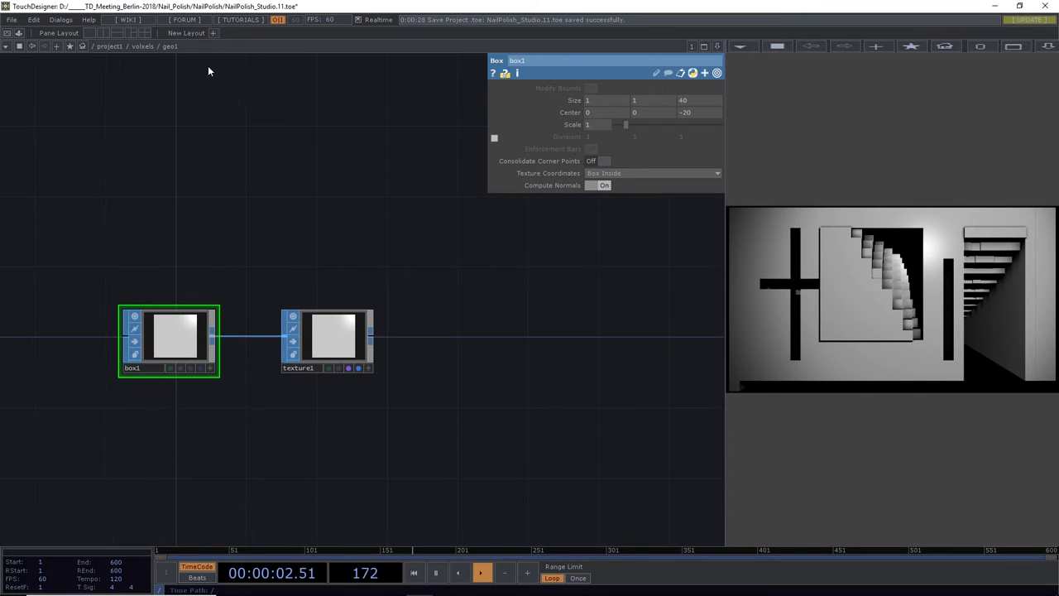
{"action": "left_click", "coordinate": [141, 47]}
{"action": "left_click_drag", "start_coordinate": [366, 244], "coordinate": [139, 216]}
{"action": "scroll", "coordinate": [284, 300], "scroll_direction": "up", "scroll_amount": 5}
{"action": "left_click", "coordinate": [311, 296]}
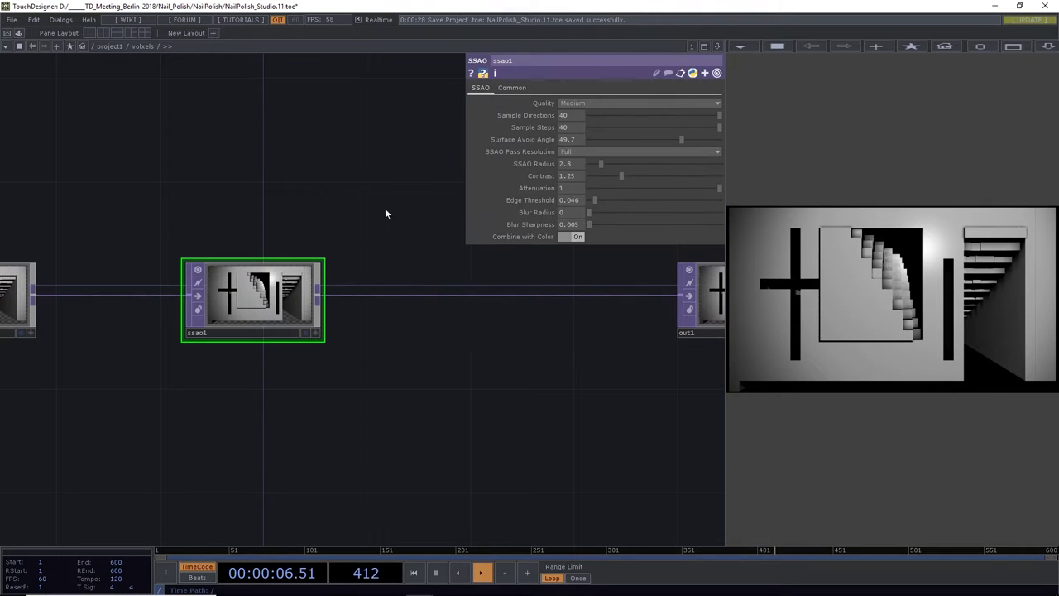
{"action": "left_click", "coordinate": [571, 237]}
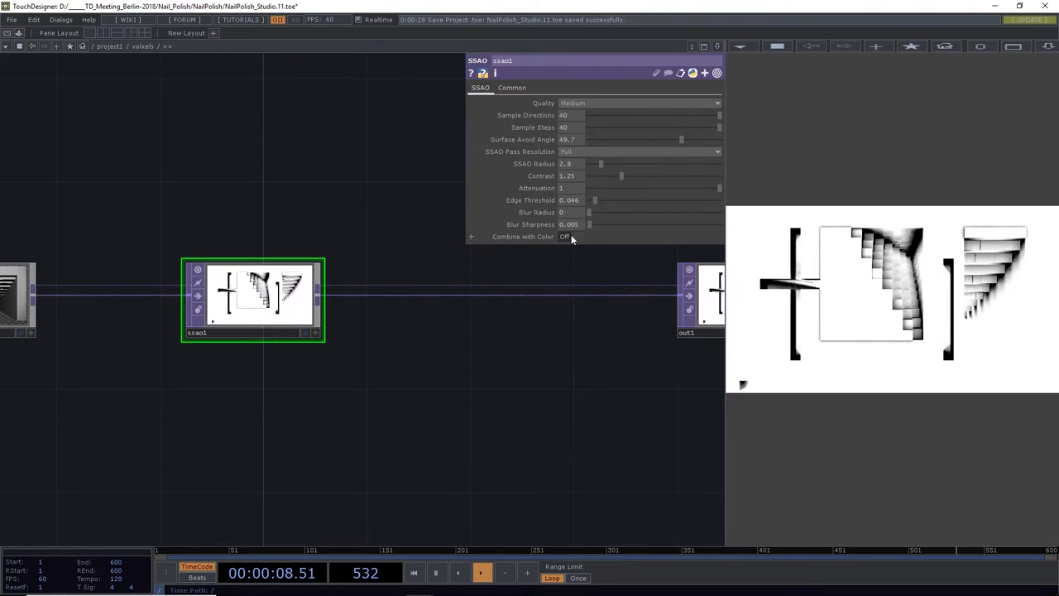
Set ssao1's Surface Avoid Angle to 0, SSAO Radius 2.3, Contrast 1.01, Edge Threshold 0.092 and Blur Radius 0.08, and turn Combine with Color on
{"action": "left_click_drag", "start_coordinate": [670, 138], "coordinate": [784, 187]}
{"action": "left_click_drag", "start_coordinate": [588, 214], "coordinate": [589, 213]}
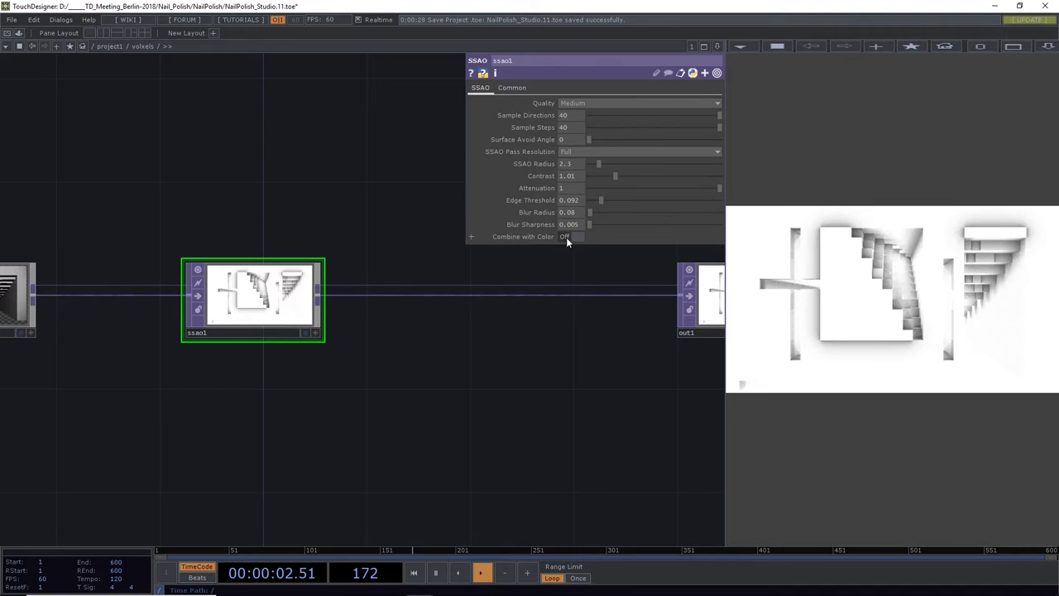
{"action": "left_click", "coordinate": [565, 237]}
Switch to Photoshop, merge all layers of DepthMap_live.psd into the background with the selection cleared, and invert the colours
{"action": "scroll", "coordinate": [521, 370], "scroll_direction": "down", "scroll_amount": 5}
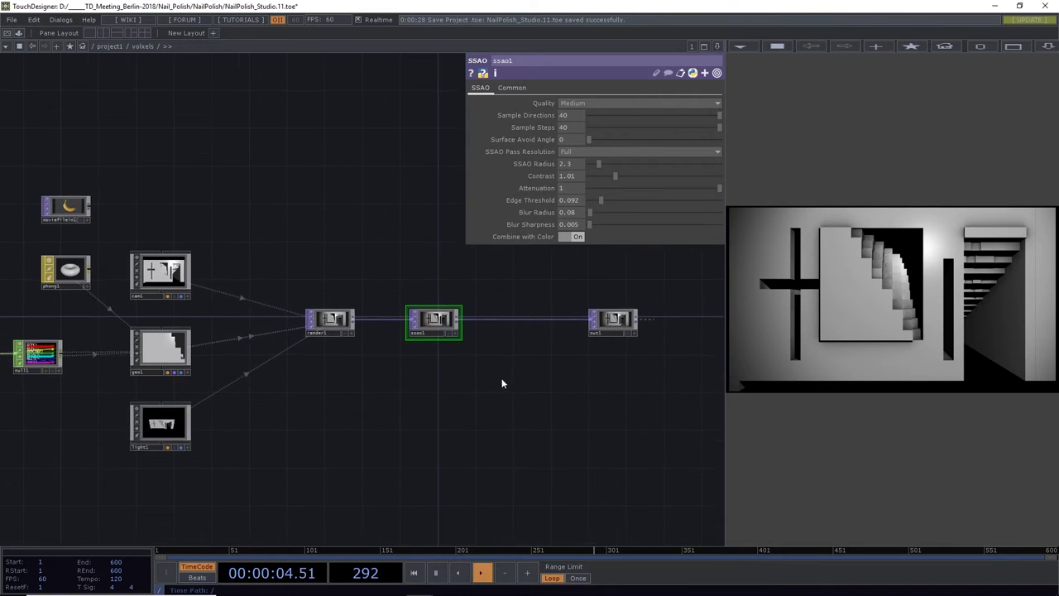
{"action": "left_click_drag", "start_coordinate": [354, 466], "coordinate": [391, 468]}
{"action": "key", "text": "alt+Tab"}
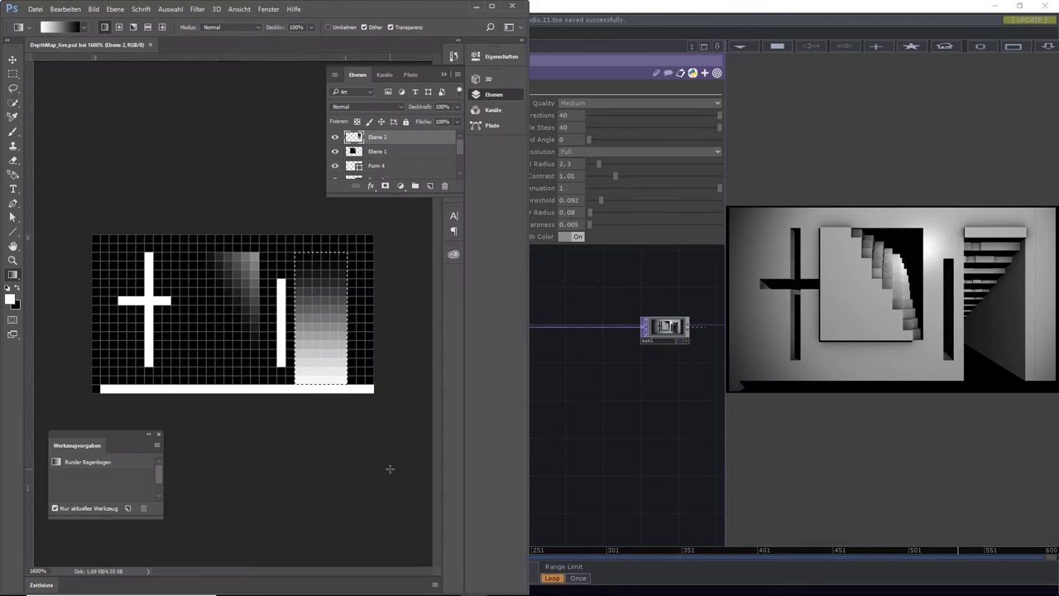
{"action": "key", "text": "ctrl+d"}
{"action": "scroll", "coordinate": [459, 148], "scroll_direction": "down", "scroll_amount": 3}
{"action": "left_click", "coordinate": [408, 172]}
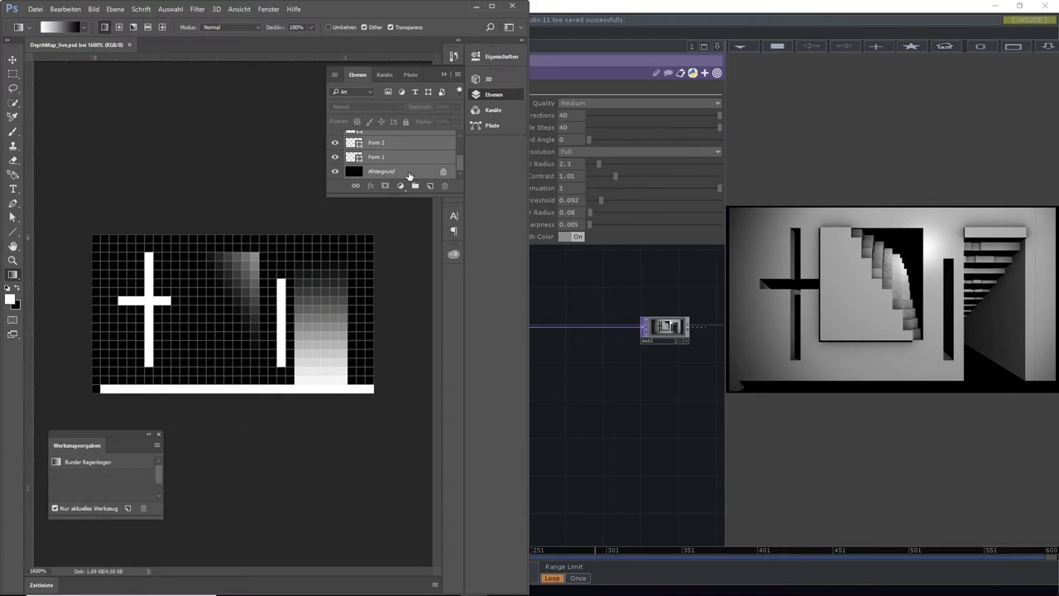
{"action": "key", "text": "ctrl+shift+e"}
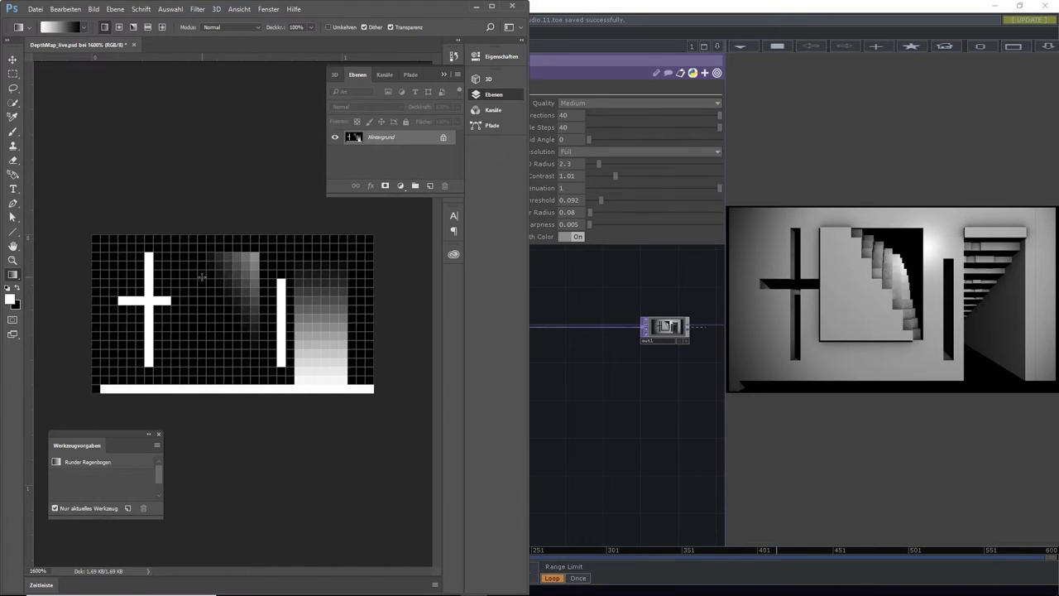
{"action": "key", "text": "ctrl+i"}
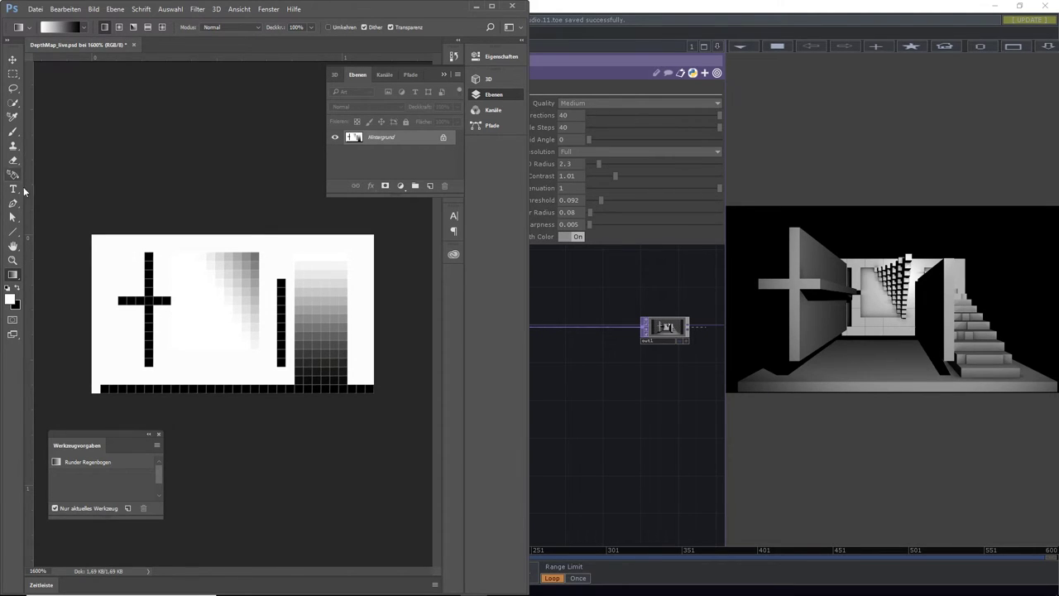
With the Line tool, draw black 1 px lines along the map's top edge and as an angular wall near its right edge
{"action": "left_click", "coordinate": [16, 286]}
{"action": "left_click", "coordinate": [12, 234]}
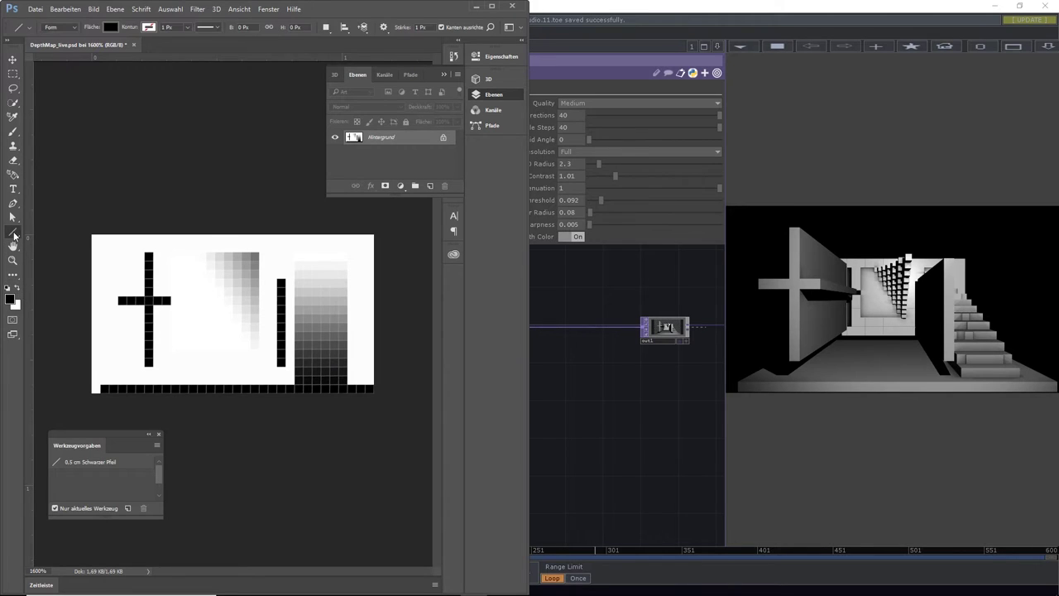
{"action": "mouse_move", "coordinate": [111, 240]}
{"action": "left_mouse_down"}
{"action": "mouse_move", "coordinate": [366, 240]}
{"action": "mouse_move", "coordinate": [369, 354]}
{"action": "mouse_move", "coordinate": [331, 346]}
{"action": "mouse_move", "coordinate": [335, 358]}
{"action": "mouse_move", "coordinate": [375, 367]}
{"action": "left_mouse_up"}
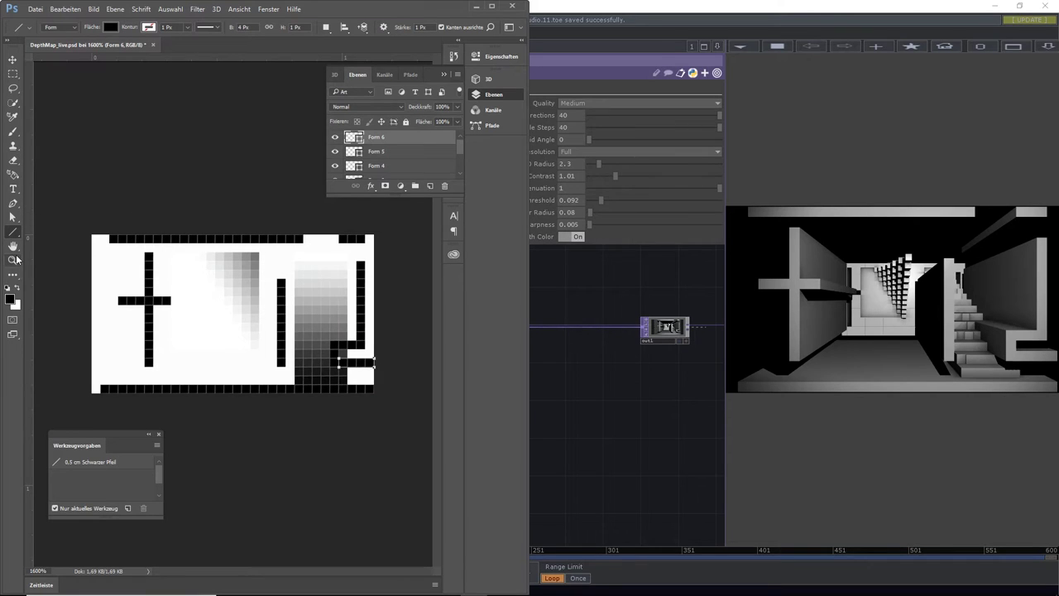
Set the foreground colour to a neutral gray
{"action": "left_click", "coordinate": [12, 297]}
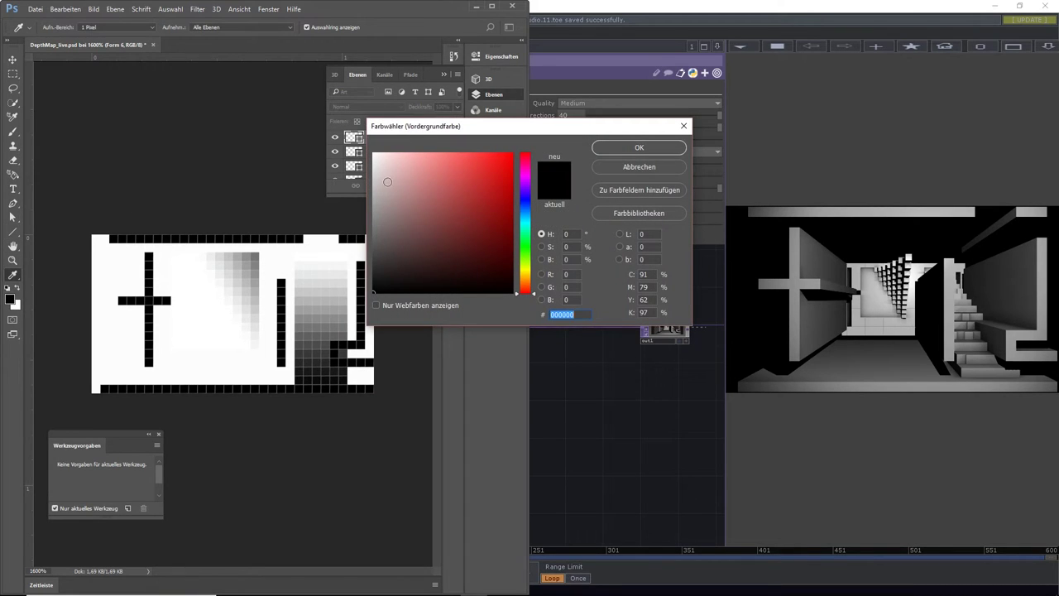
{"action": "left_click", "coordinate": [376, 237]}
{"action": "left_click", "coordinate": [616, 148]}
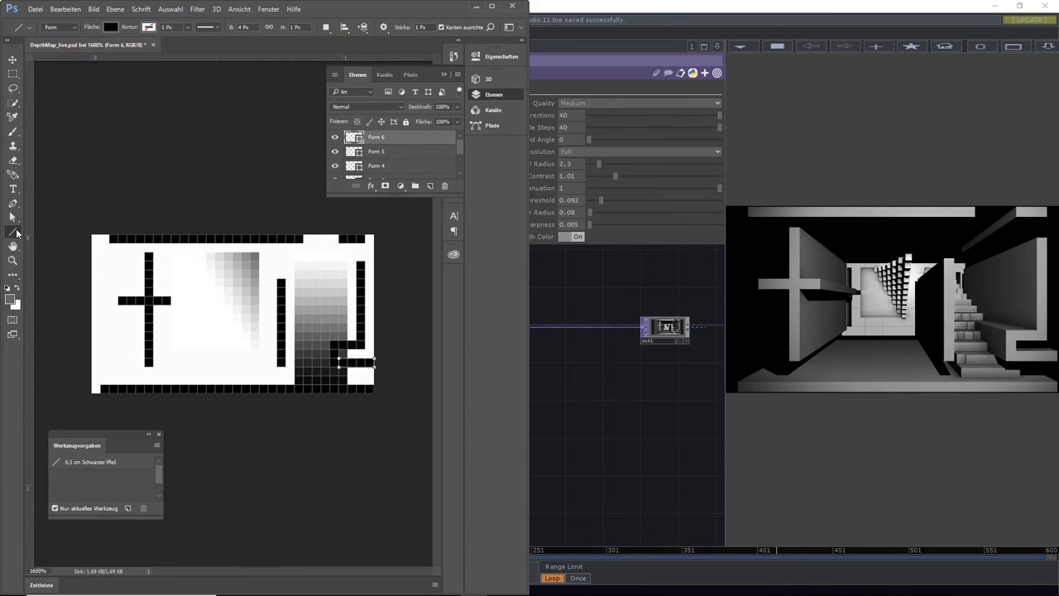
Draw a 3 px long line between the two short horizontal bars near the map's right edge and set its fill to gray
{"action": "left_click_drag", "start_coordinate": [328, 360], "coordinate": [356, 357]}
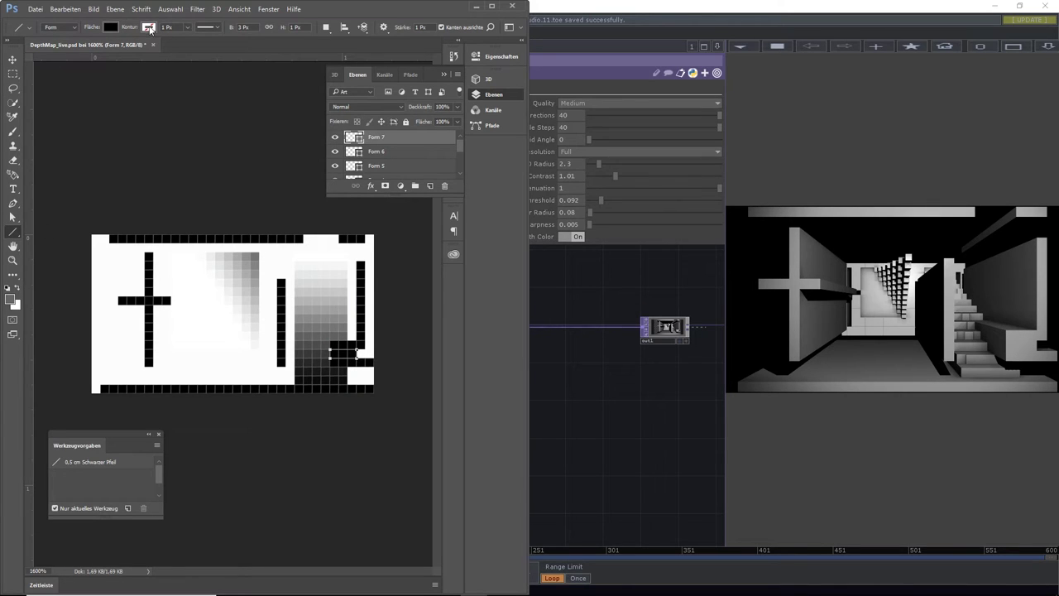
{"action": "left_click", "coordinate": [110, 28]}
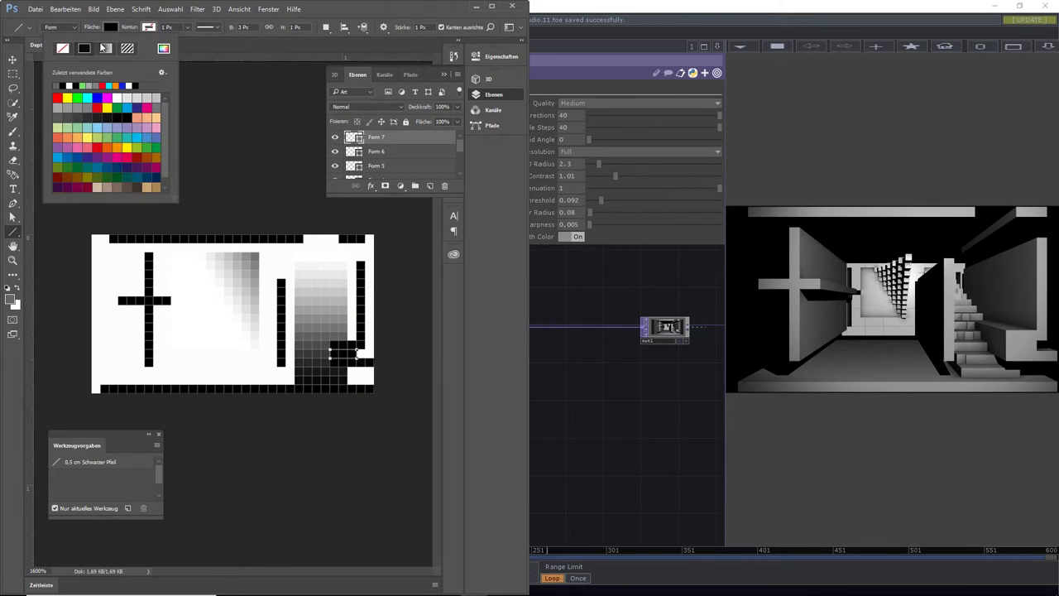
{"action": "left_click", "coordinate": [86, 107]}
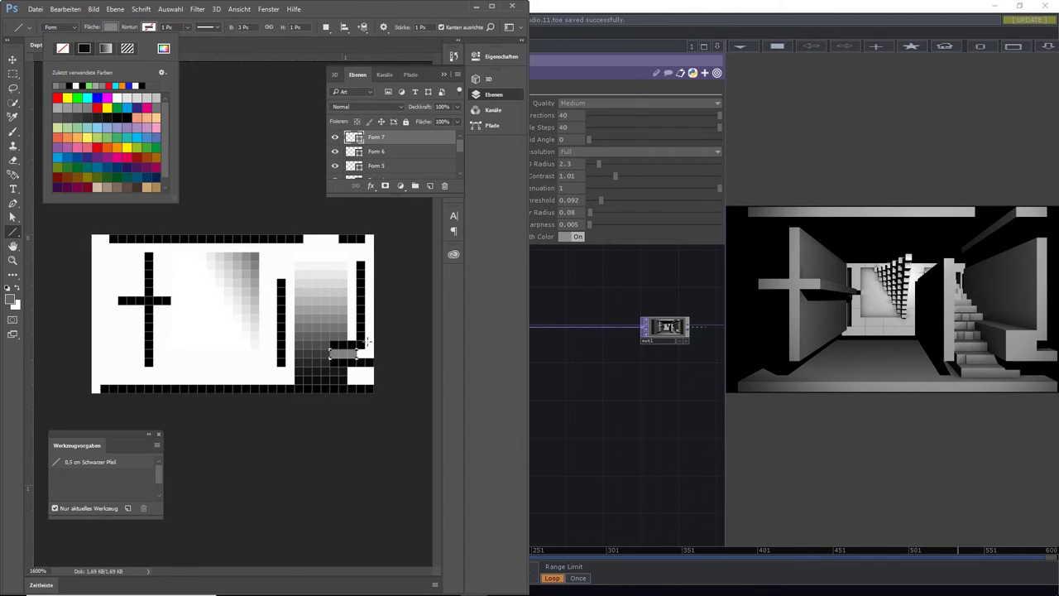
Draw gray lines below the right wall, across the cross's lower stem, up from the floor at mid-map, and as steps over the right gradient
{"action": "left_click_drag", "start_coordinate": [364, 353], "coordinate": [361, 324]}
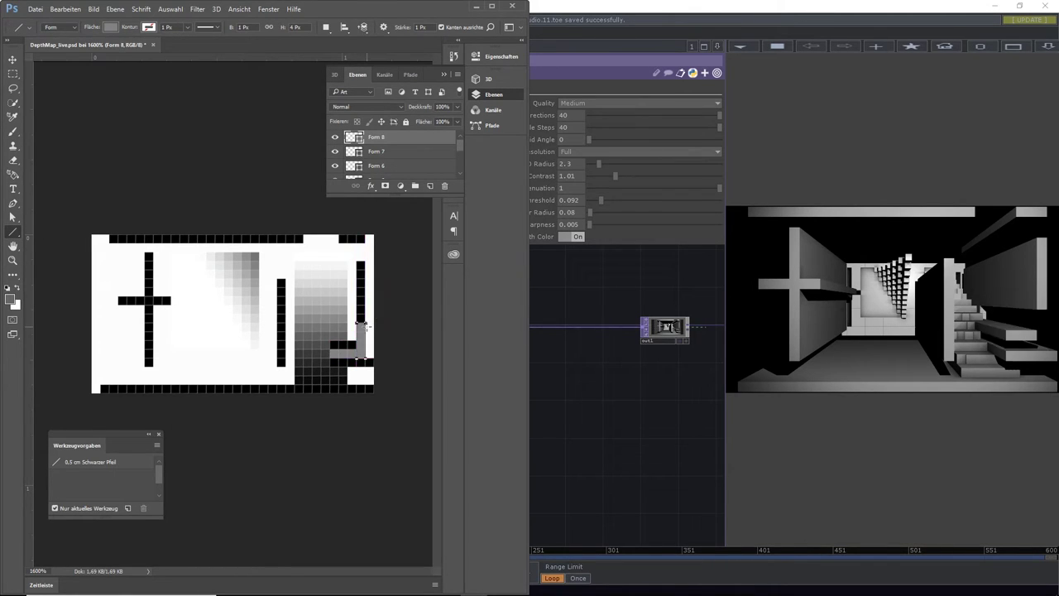
{"action": "mouse_move", "coordinate": [126, 345]}
{"action": "left_mouse_down"}
{"action": "mouse_move", "coordinate": [329, 344]}
{"action": "mouse_move", "coordinate": [173, 345]}
{"action": "left_mouse_up"}
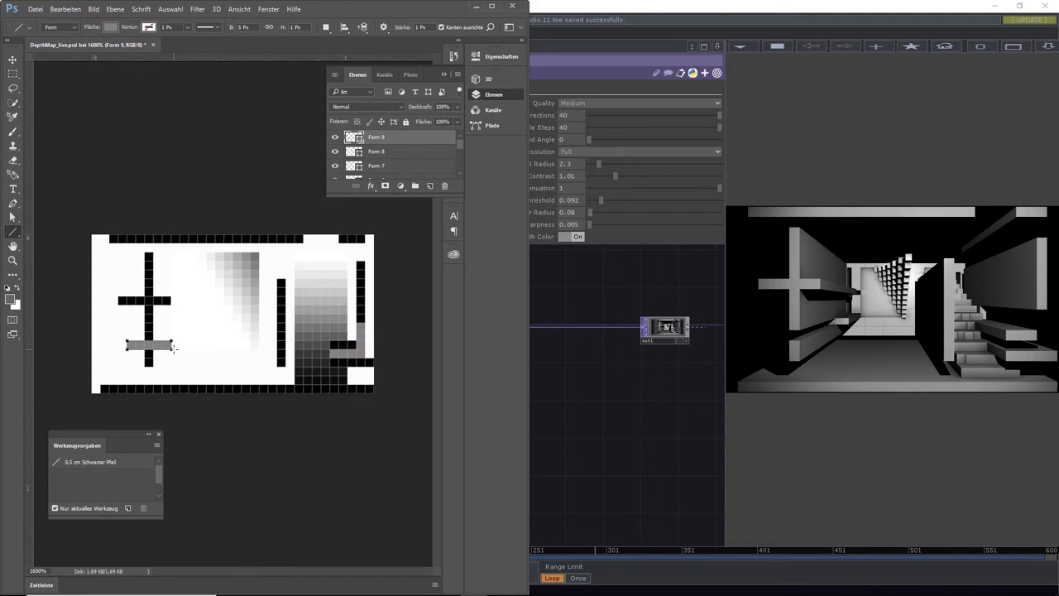
{"action": "left_click_drag", "start_coordinate": [211, 349], "coordinate": [219, 321]}
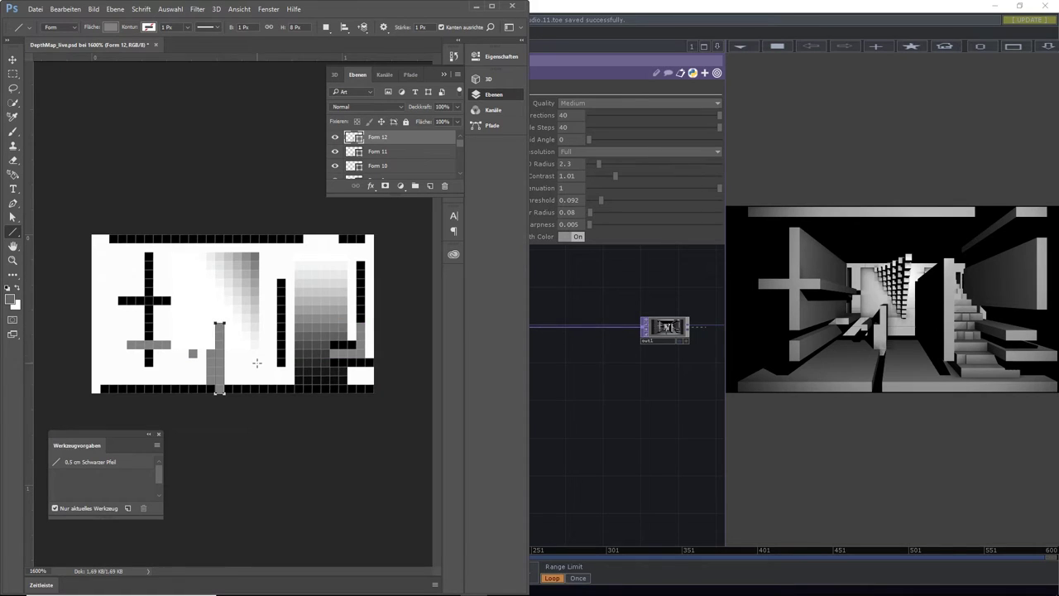
{"action": "left_click_drag", "start_coordinate": [264, 240], "coordinate": [264, 287]}
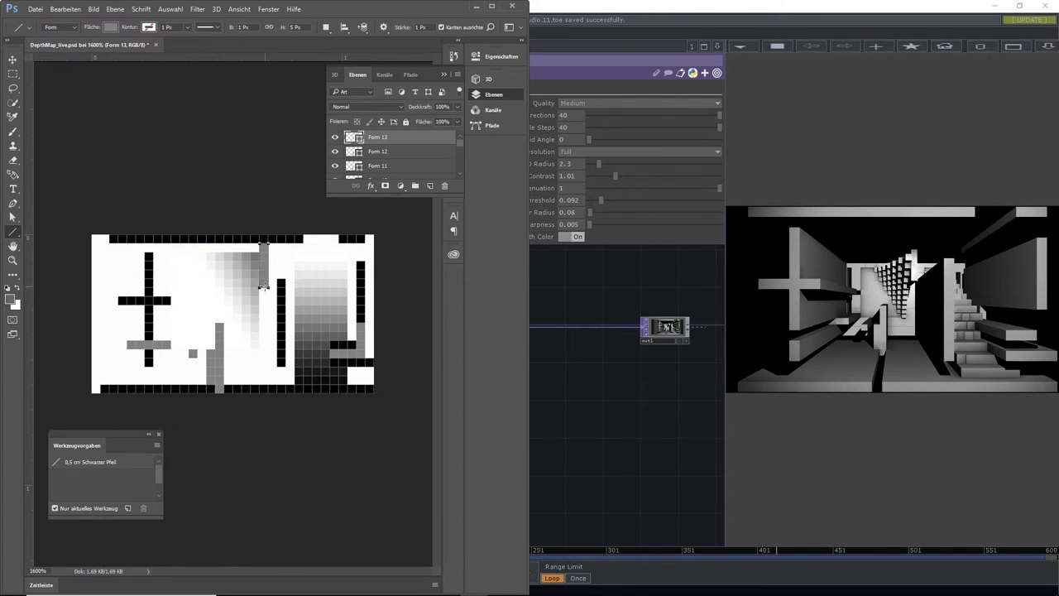
{"action": "mouse_move", "coordinate": [266, 246]}
{"action": "left_mouse_down"}
{"action": "mouse_move", "coordinate": [298, 254]}
{"action": "mouse_move", "coordinate": [302, 241]}
{"action": "mouse_move", "coordinate": [308, 289]}
{"action": "mouse_move", "coordinate": [340, 292]}
{"action": "mouse_move", "coordinate": [339, 317]}
{"action": "mouse_move", "coordinate": [365, 317]}
{"action": "left_mouse_up"}
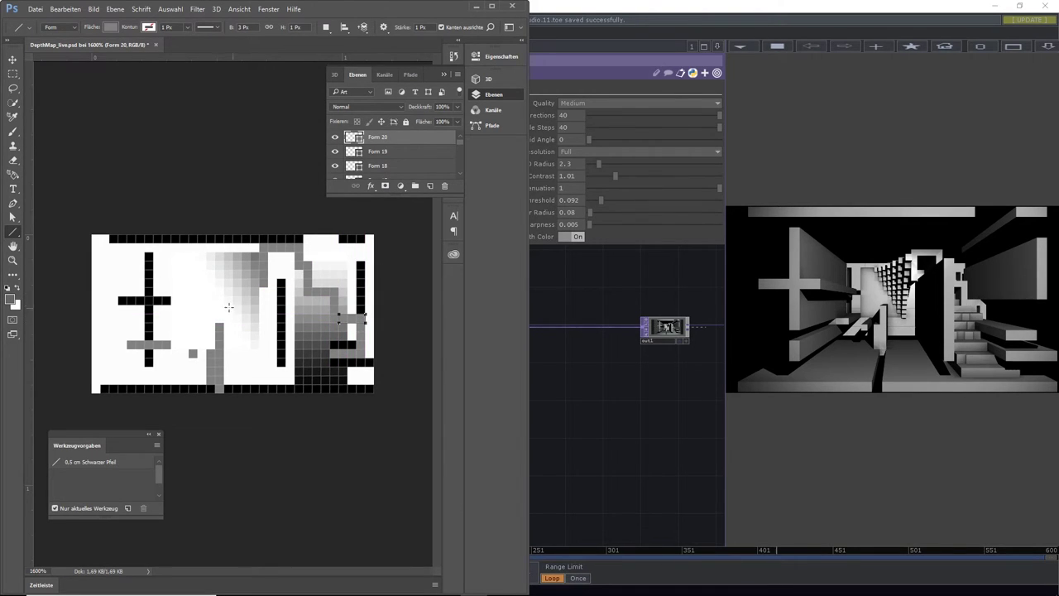
Draw a 4 px long horizontal line right of the cross's upper end and set its fill to dark gray
{"action": "left_click_drag", "start_coordinate": [161, 260], "coordinate": [195, 259]}
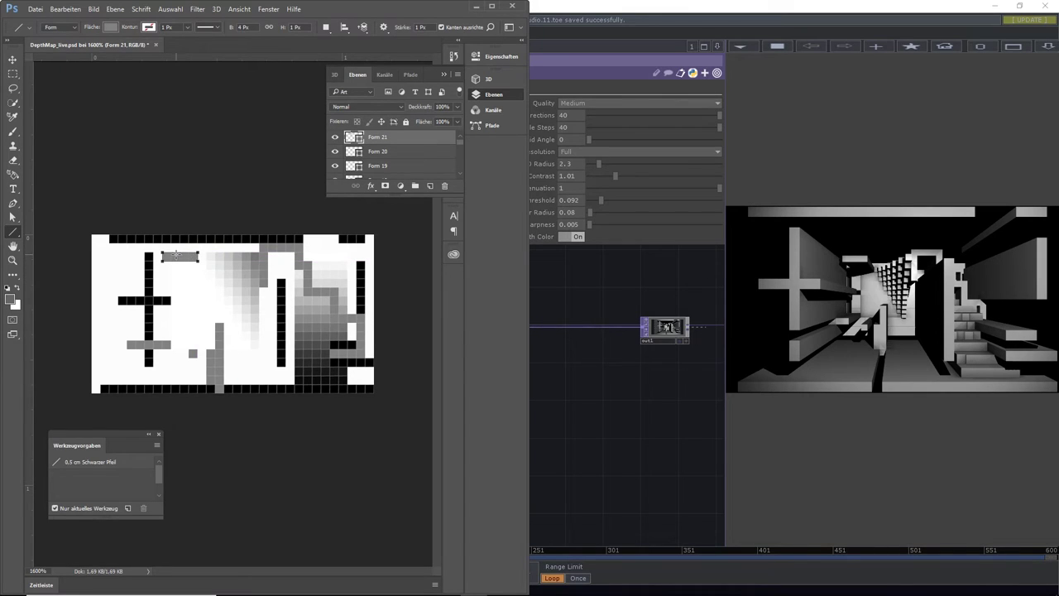
{"action": "left_click", "coordinate": [111, 29]}
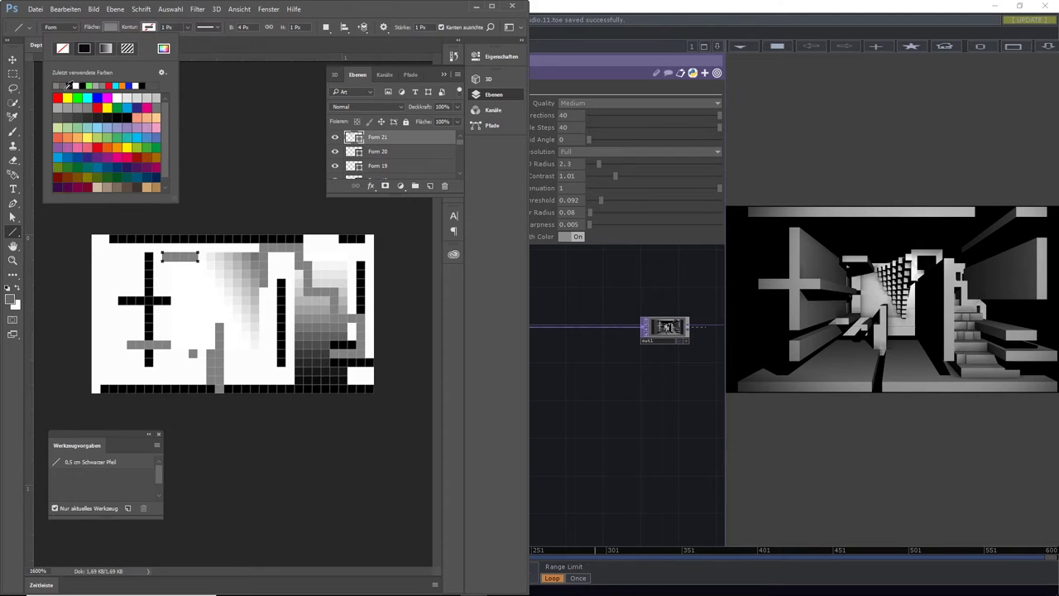
{"action": "left_click", "coordinate": [80, 116]}
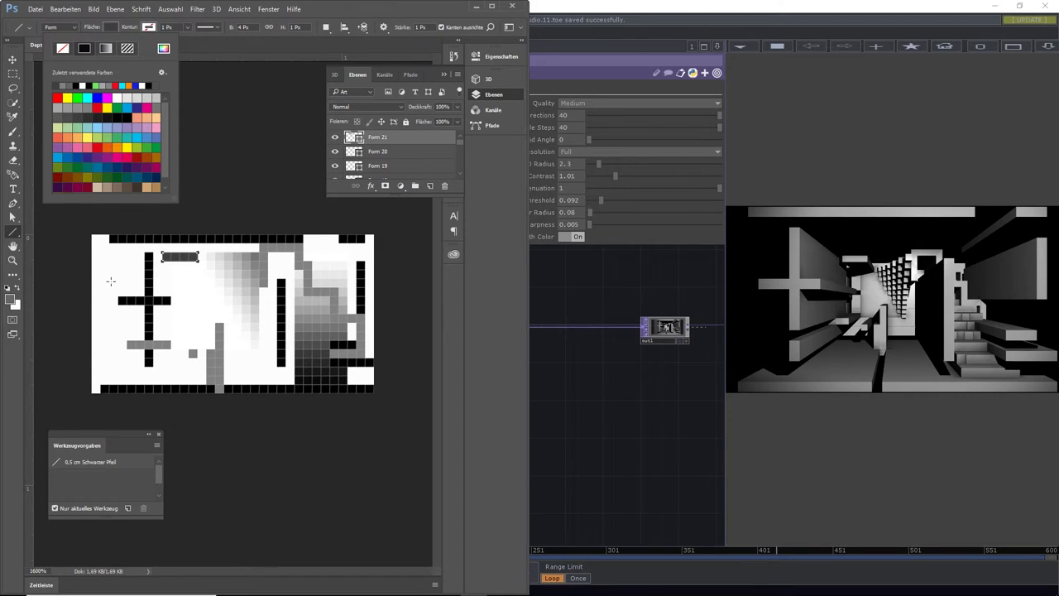
Add a dark gray pixel above the cross's left arm, a line down the map's left edge and a 2 px dash, and save the file
{"action": "left_click", "coordinate": [115, 282]}
{"action": "left_click_drag", "start_coordinate": [122, 273], "coordinate": [129, 281]}
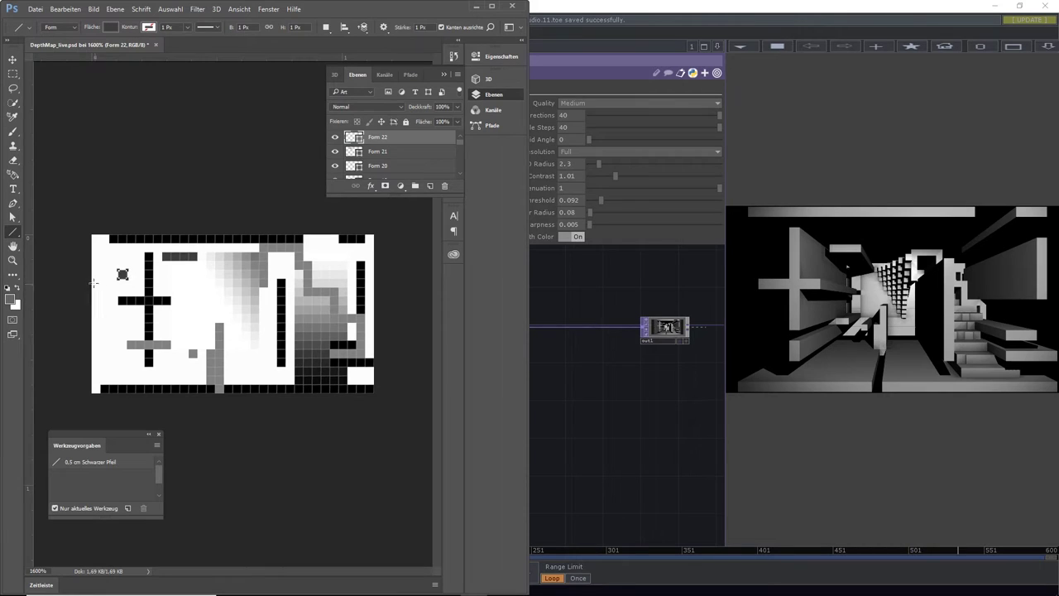
{"action": "mouse_move", "coordinate": [96, 242]}
{"action": "left_mouse_down"}
{"action": "mouse_move", "coordinate": [96, 349]}
{"action": "mouse_move", "coordinate": [136, 363]}
{"action": "mouse_move", "coordinate": [248, 362]}
{"action": "mouse_move", "coordinate": [128, 363]}
{"action": "left_mouse_up"}
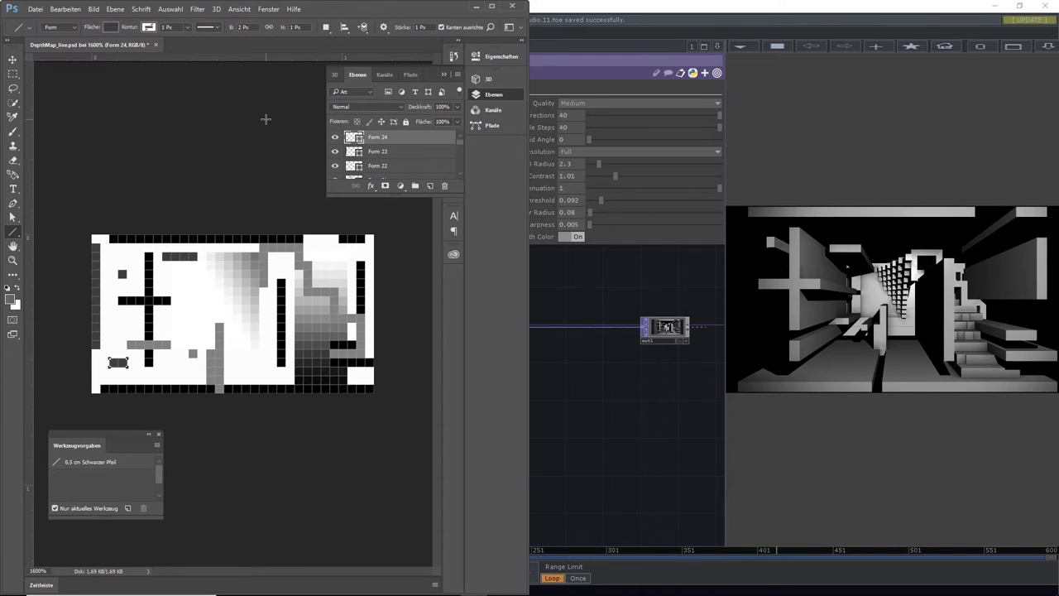
{"action": "key", "text": "ctrl+s"}
Switch back to TouchDesigner and save the project
{"action": "left_click", "coordinate": [595, 363]}
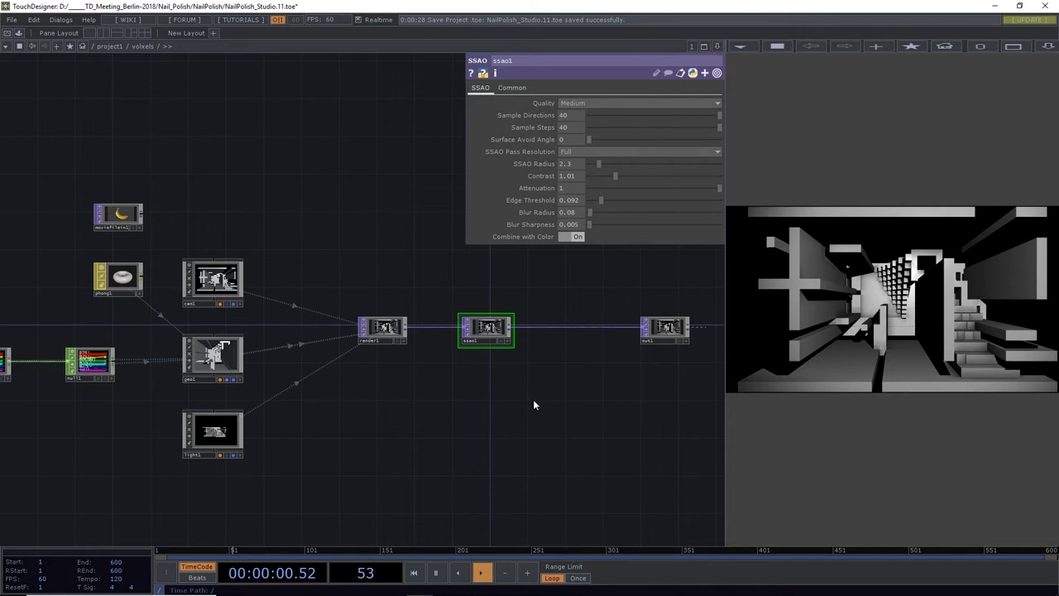
{"action": "left_click_drag", "start_coordinate": [472, 388], "coordinate": [480, 365]}
{"action": "scroll", "coordinate": [469, 400], "scroll_direction": "down", "scroll_amount": 3}
{"action": "key", "text": "ctrl+s"}
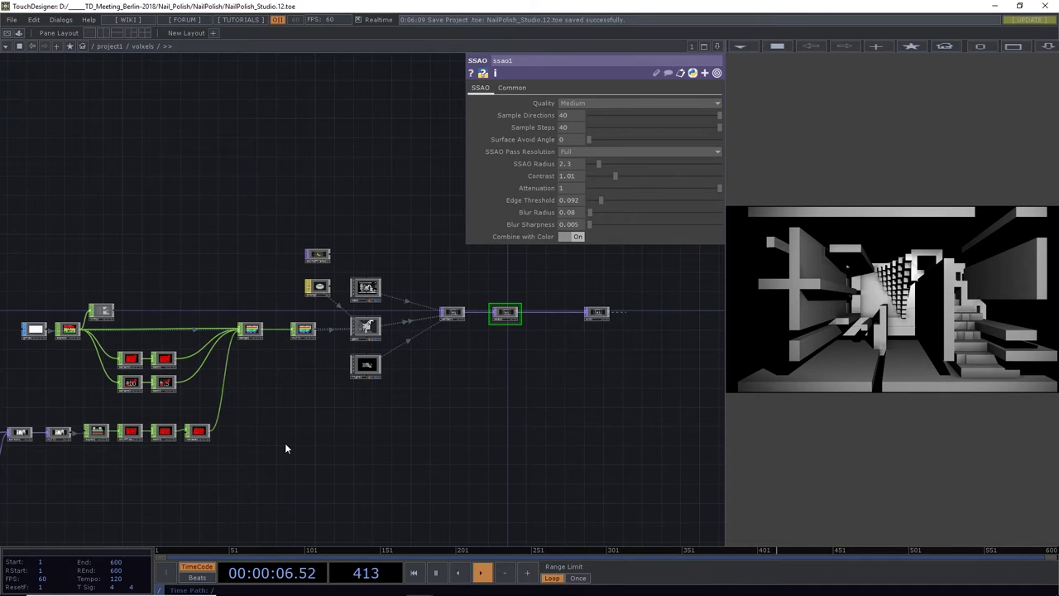
Lower the Index of switch1 to 1.37
{"action": "left_click_drag", "start_coordinate": [220, 448], "coordinate": [364, 398]}
{"action": "left_click", "coordinate": [174, 381]}
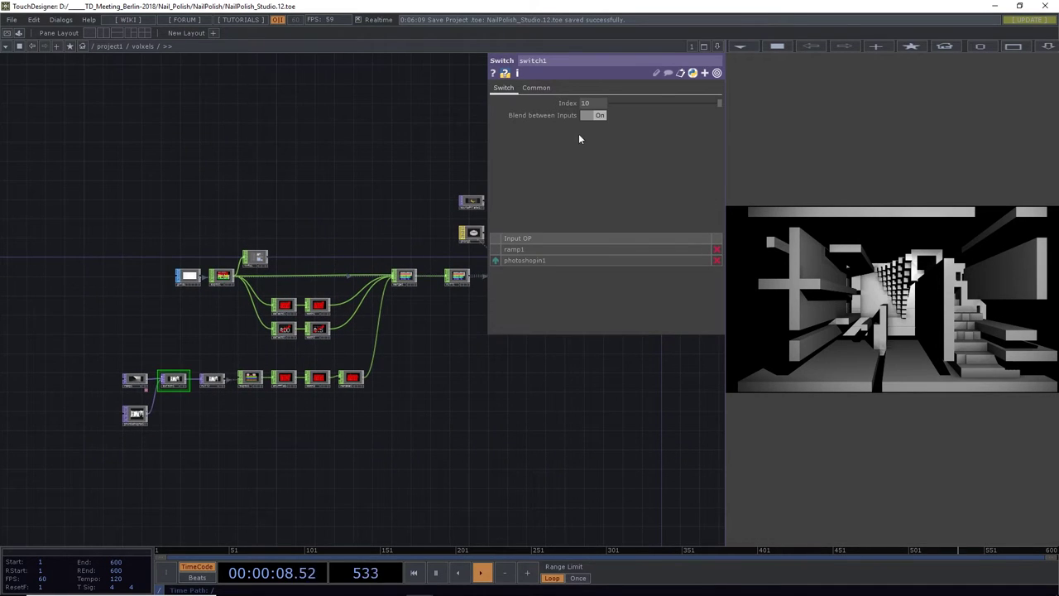
{"action": "mouse_move", "coordinate": [635, 107]}
{"action": "left_mouse_down"}
{"action": "mouse_move", "coordinate": [609, 108]}
{"action": "mouse_move", "coordinate": [626, 105]}
{"action": "left_mouse_up"}
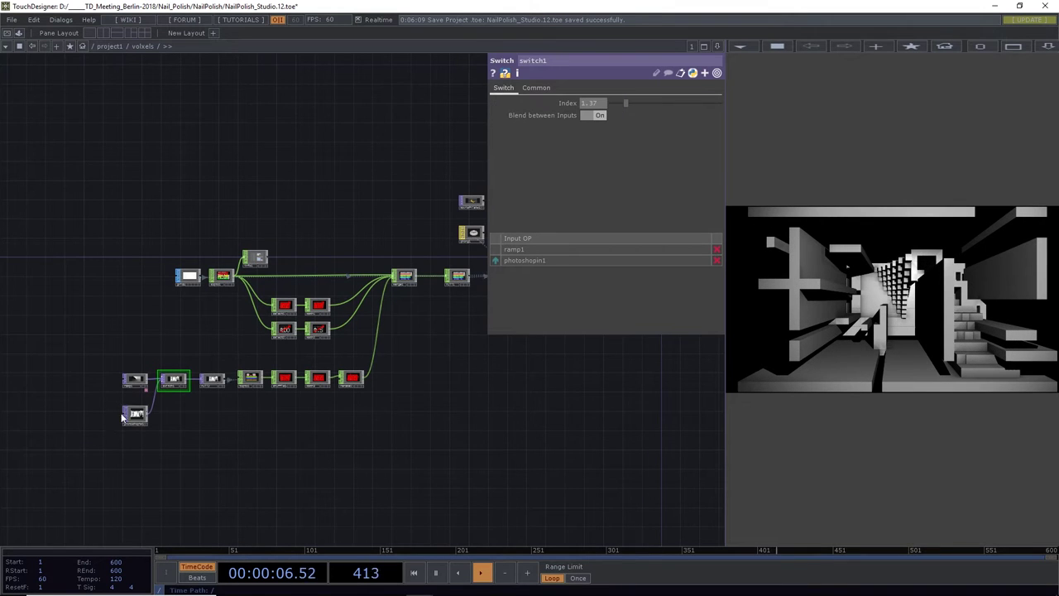
Change the Type of ramp1 to Circular
{"action": "scroll", "coordinate": [114, 422], "scroll_direction": "up", "scroll_amount": 5}
{"action": "left_click", "coordinate": [169, 251]}
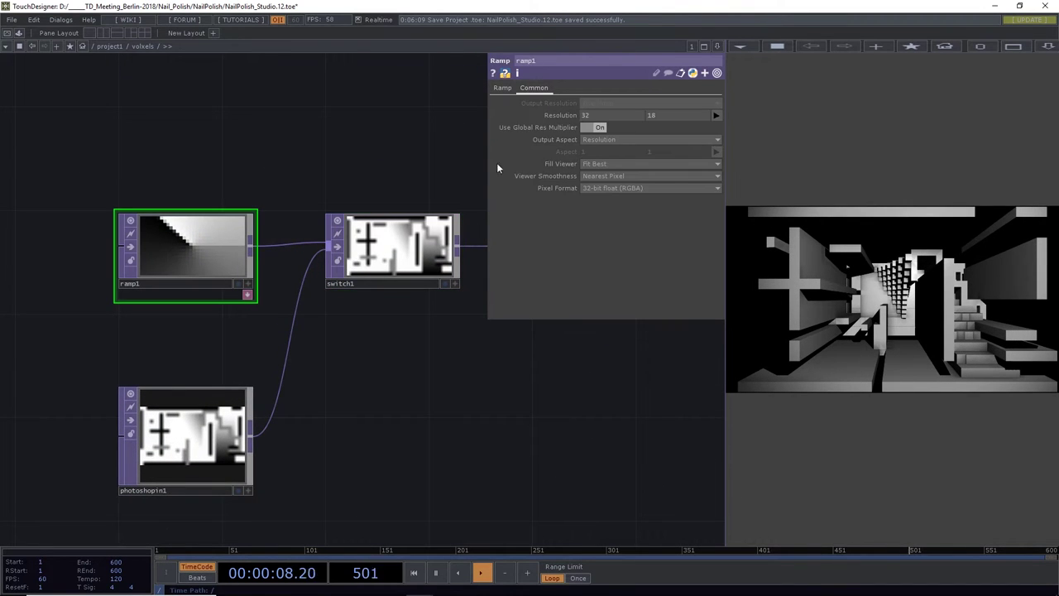
{"action": "left_click", "coordinate": [499, 89]}
{"action": "left_click", "coordinate": [596, 179]}
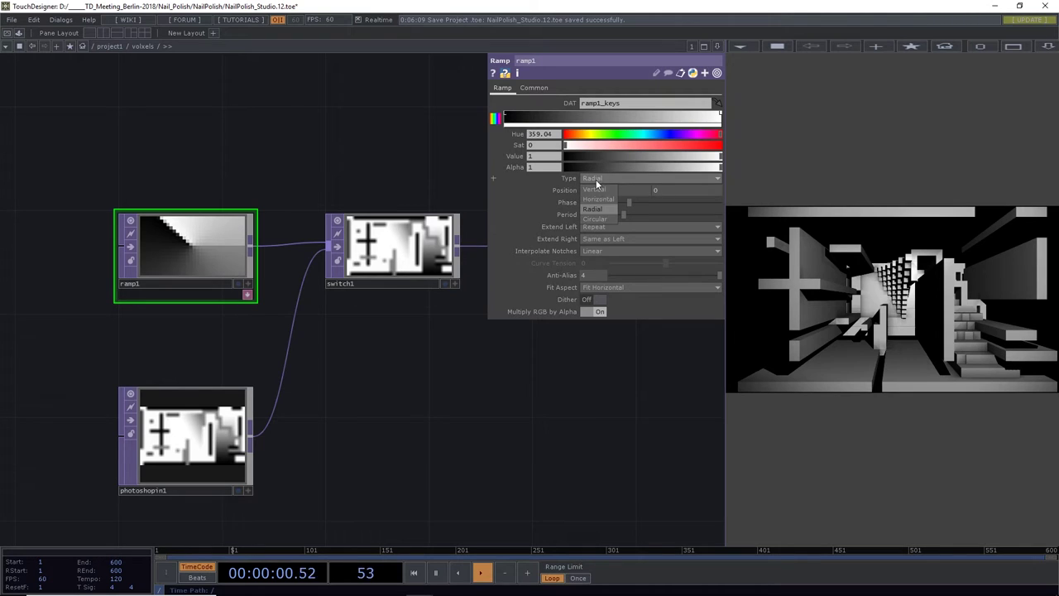
{"action": "left_click", "coordinate": [597, 215]}
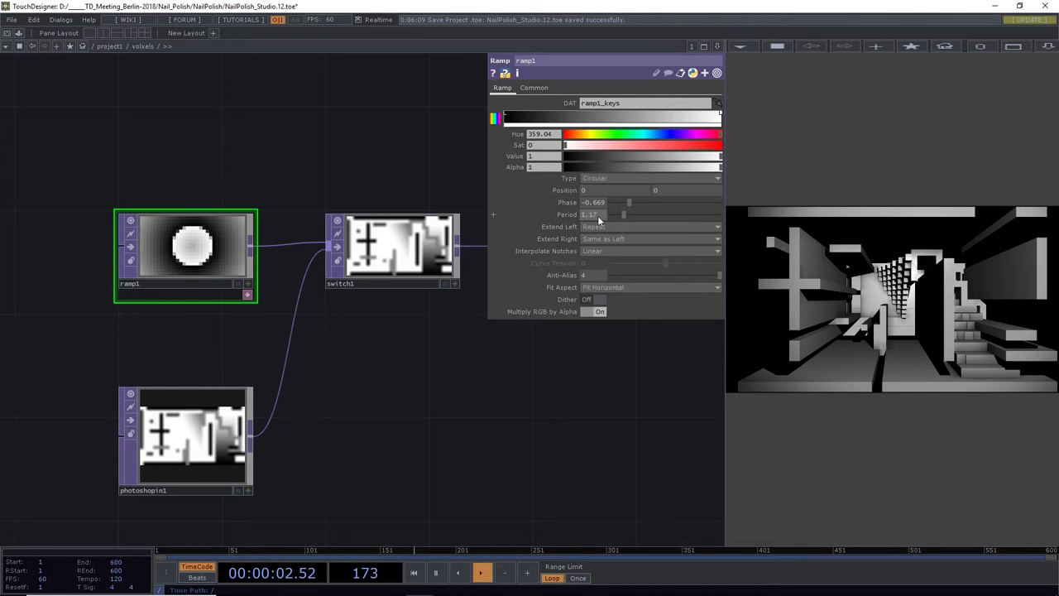
Blend the circular ramp with the Photoshop depth map by setting switch1's Index to 0.66
{"action": "scroll", "coordinate": [453, 399], "scroll_direction": "down", "scroll_amount": 3}
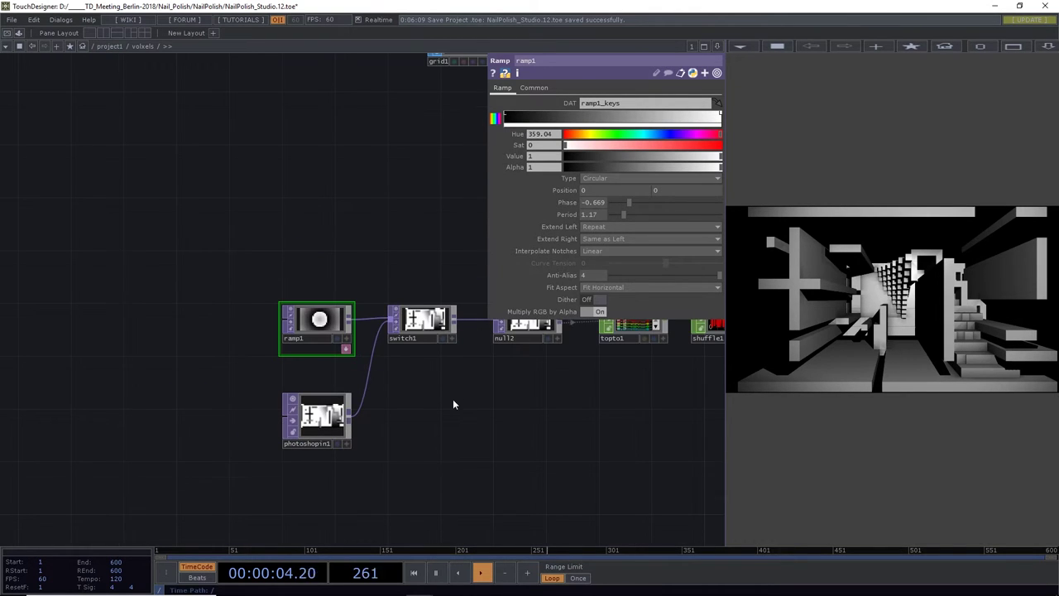
{"action": "left_click", "coordinate": [422, 327]}
{"action": "left_click_drag", "start_coordinate": [621, 103], "coordinate": [615, 103]}
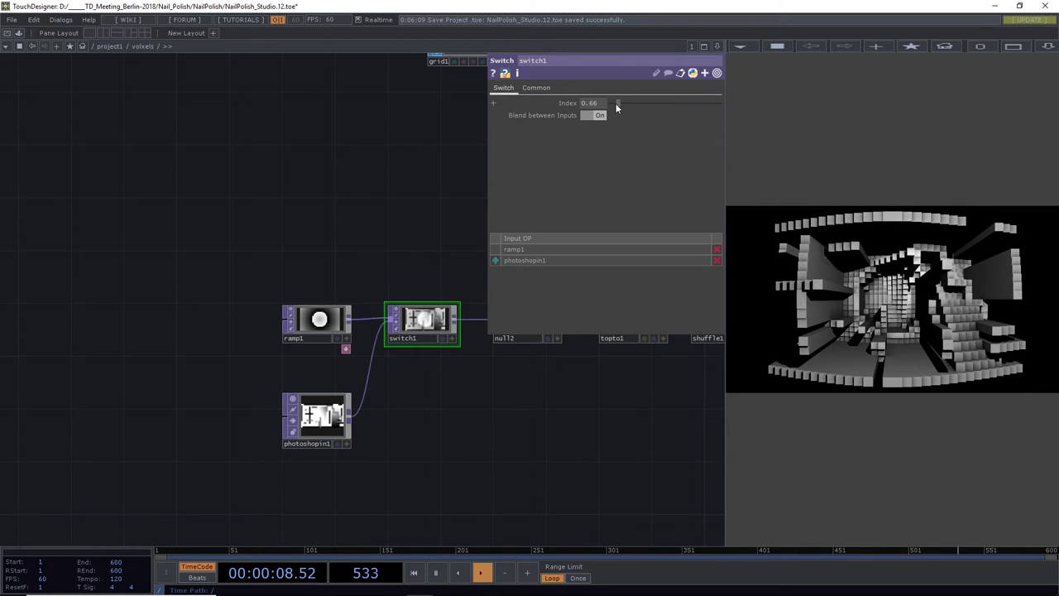
Add a Beat CHOP to the network just above ramp1
{"action": "left_click", "coordinate": [319, 321]}
{"action": "key", "text": "Tab"}
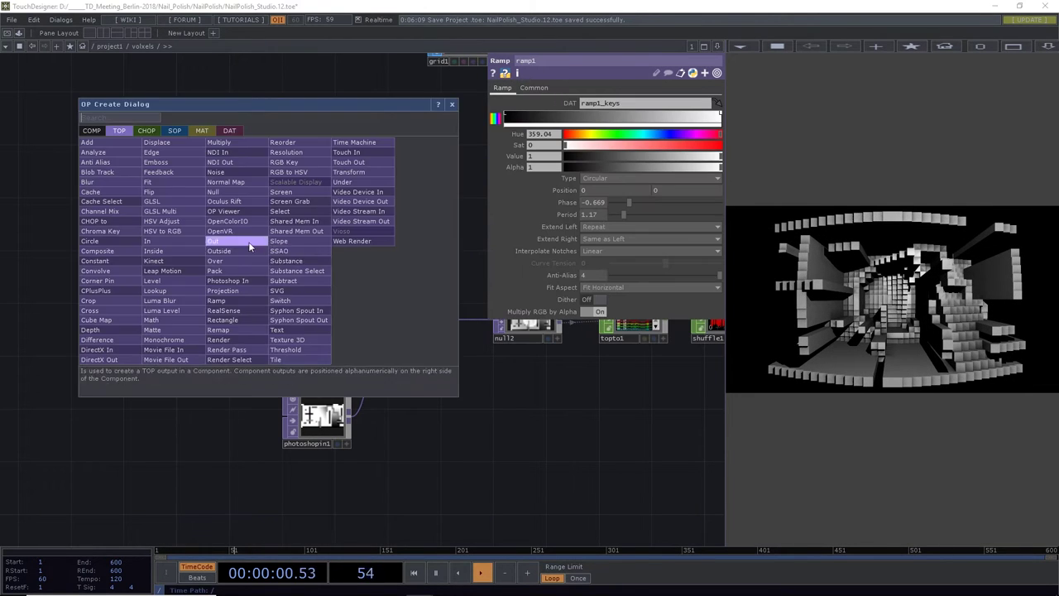
{"action": "left_click", "coordinate": [145, 132]}
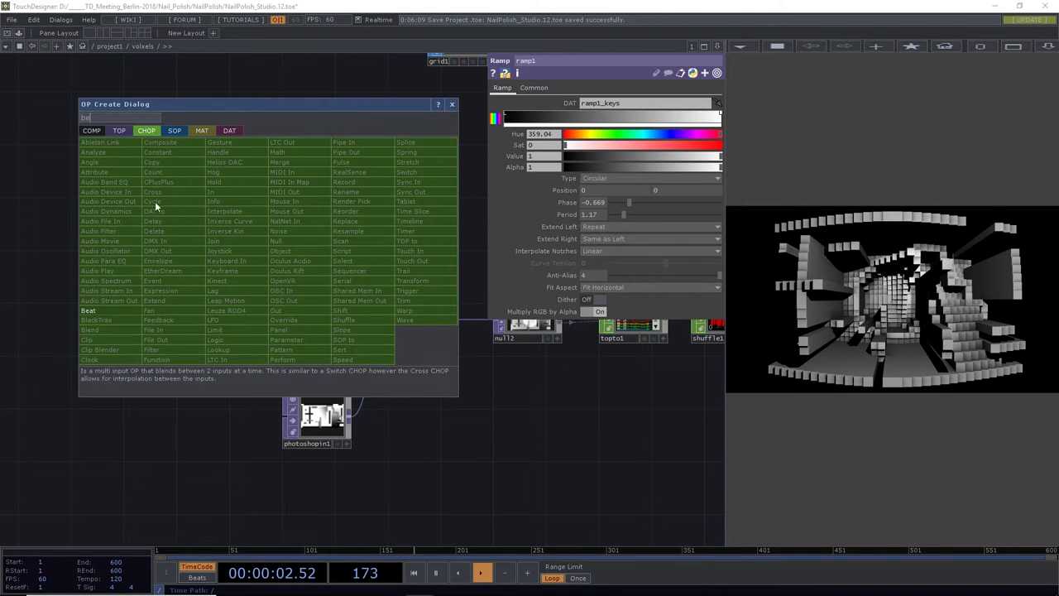
{"action": "left_click", "coordinate": [103, 308]}
{"action": "left_click", "coordinate": [276, 250]}
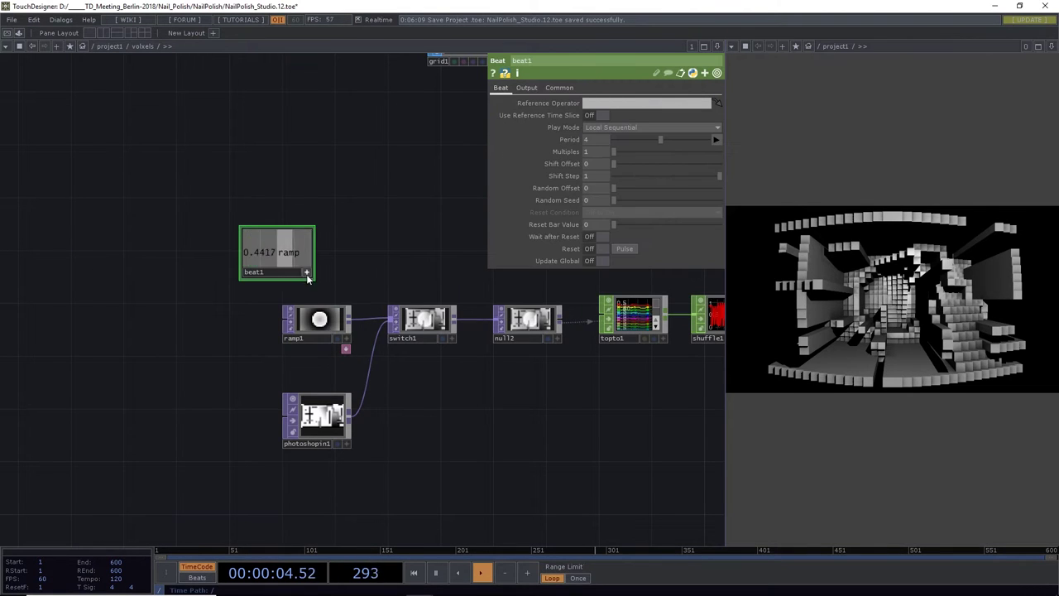
Drive ramp1's Phase with a reference to the ramp channel of beat1
{"action": "left_click_drag", "start_coordinate": [284, 256], "coordinate": [490, 207]}
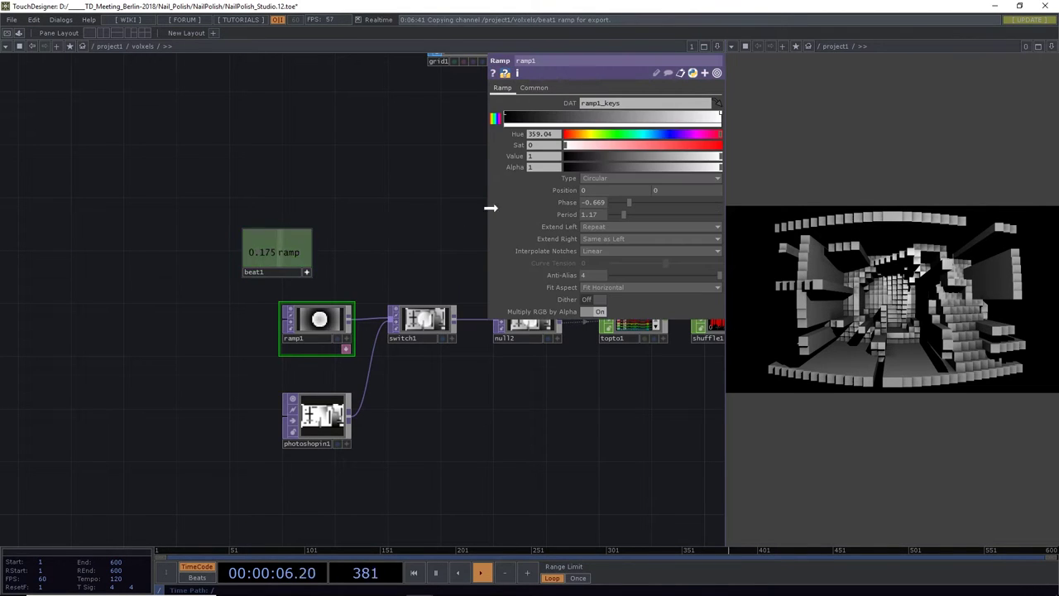
{"action": "left_click_drag", "start_coordinate": [559, 207], "coordinate": [569, 207]}
{"action": "left_click", "coordinate": [567, 192]}
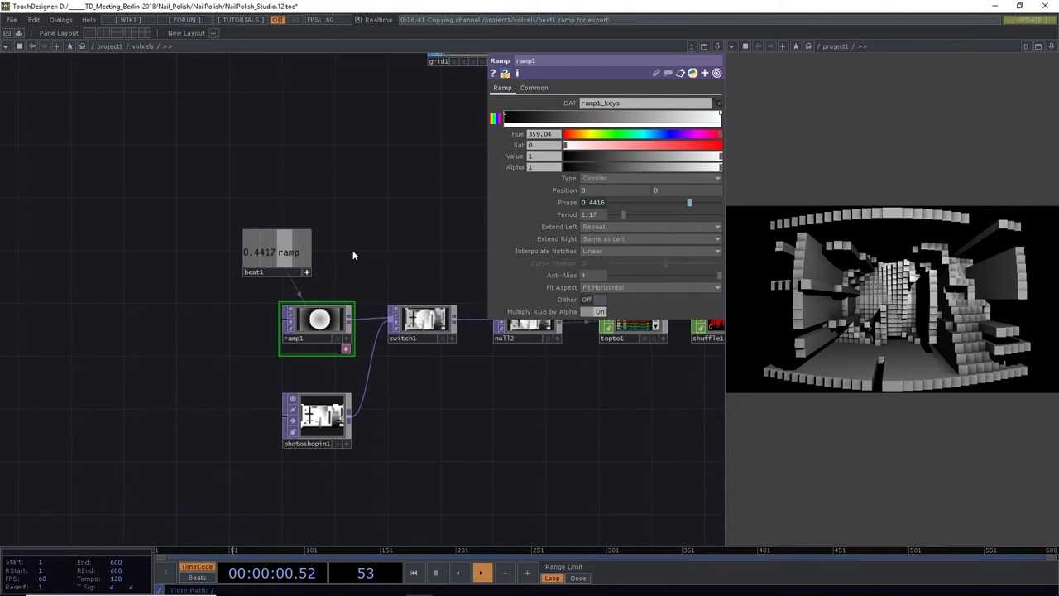
Set ramp1's Period to 2.44 and its Type to Vertical
{"action": "left_click", "coordinate": [535, 88]}
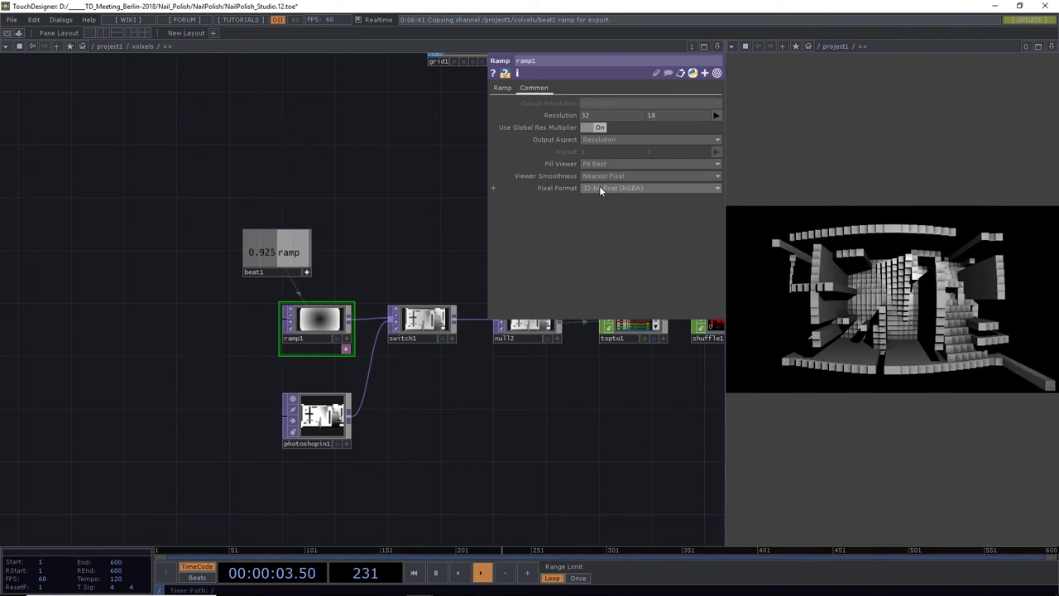
{"action": "left_click", "coordinate": [503, 88]}
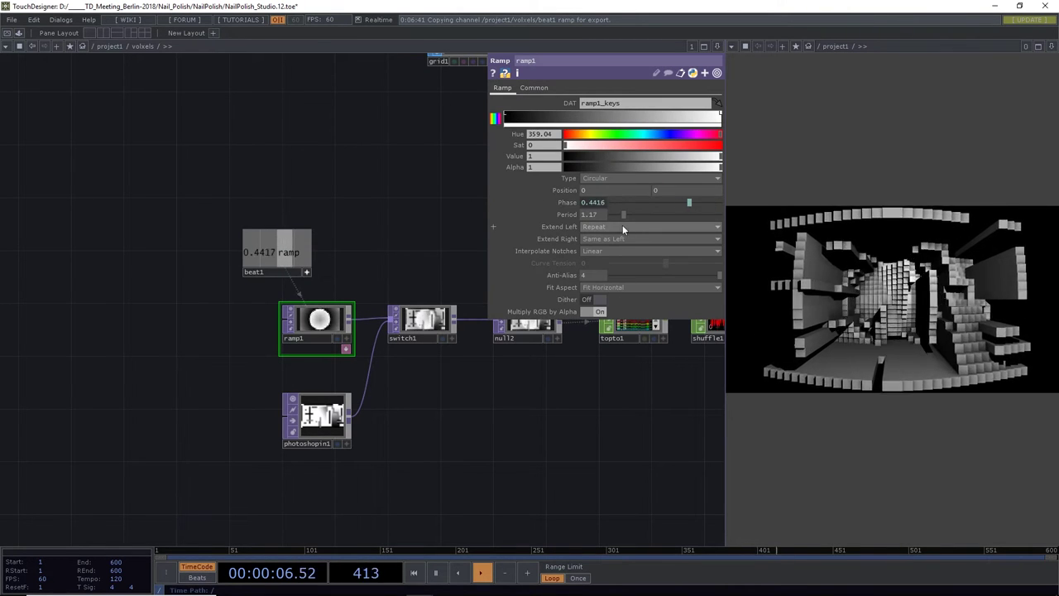
{"action": "mouse_move", "coordinate": [624, 214]}
{"action": "left_mouse_down"}
{"action": "mouse_move", "coordinate": [612, 214]}
{"action": "mouse_move", "coordinate": [655, 215]}
{"action": "mouse_move", "coordinate": [637, 214]}
{"action": "left_mouse_up"}
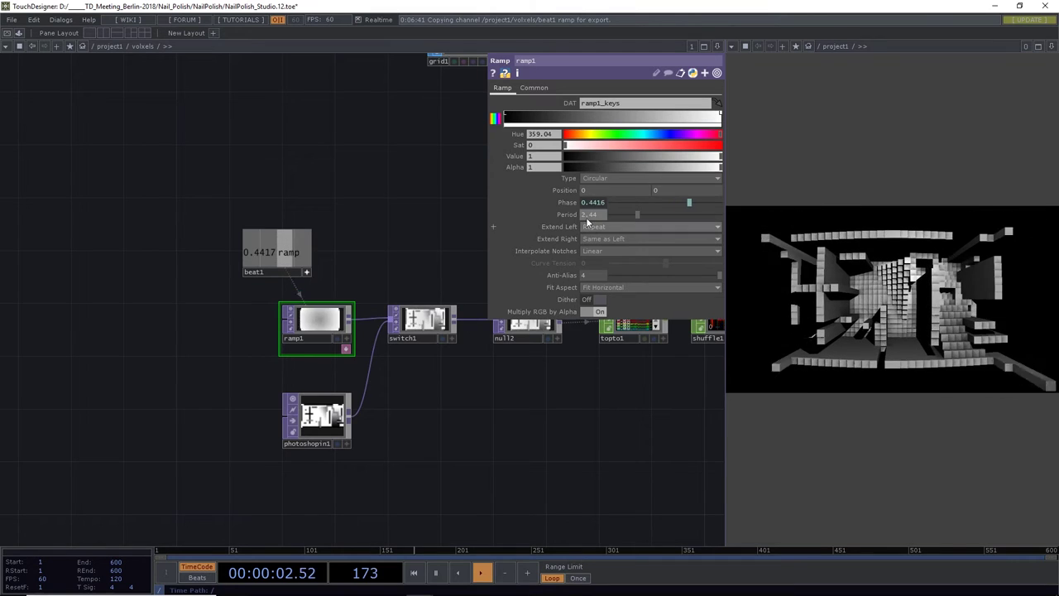
{"action": "left_click", "coordinate": [594, 177]}
{"action": "left_click", "coordinate": [596, 191]}
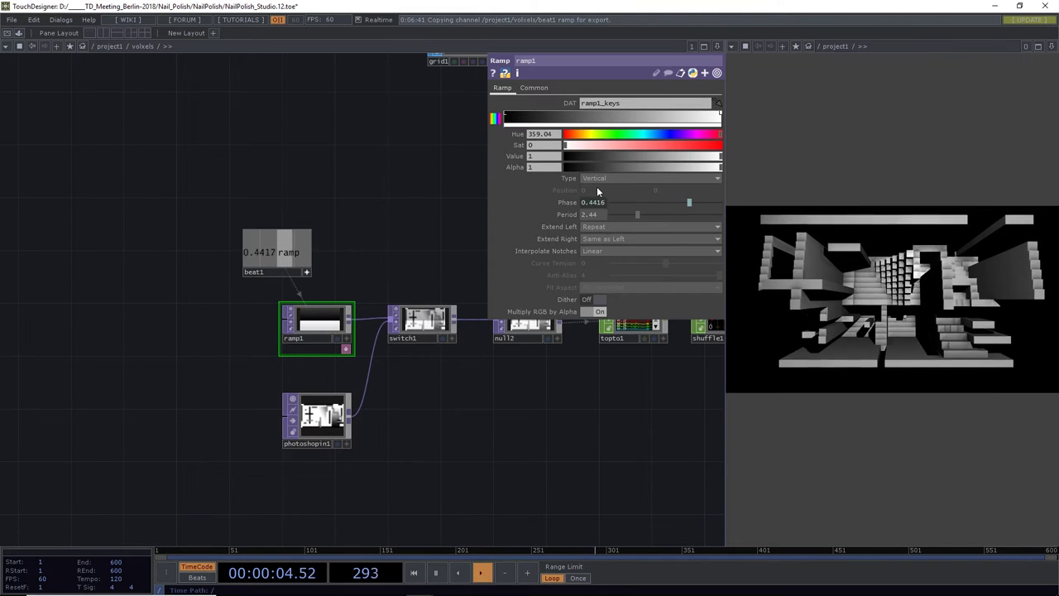
Try the Horizontal type and a constant Phase on ramp1, and undo both changes
{"action": "left_click", "coordinate": [595, 178]}
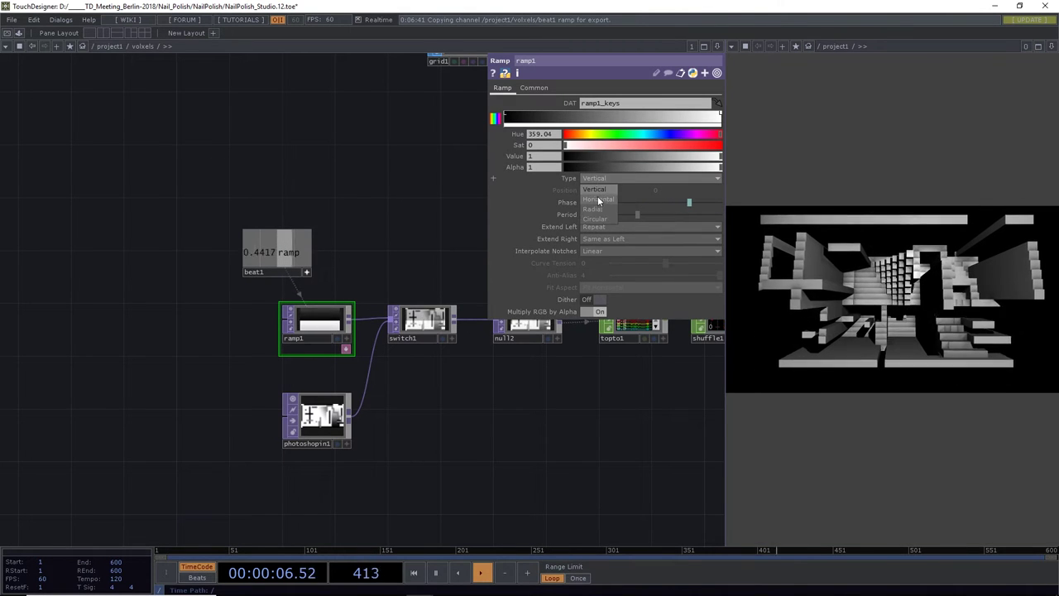
{"action": "left_click", "coordinate": [598, 201]}
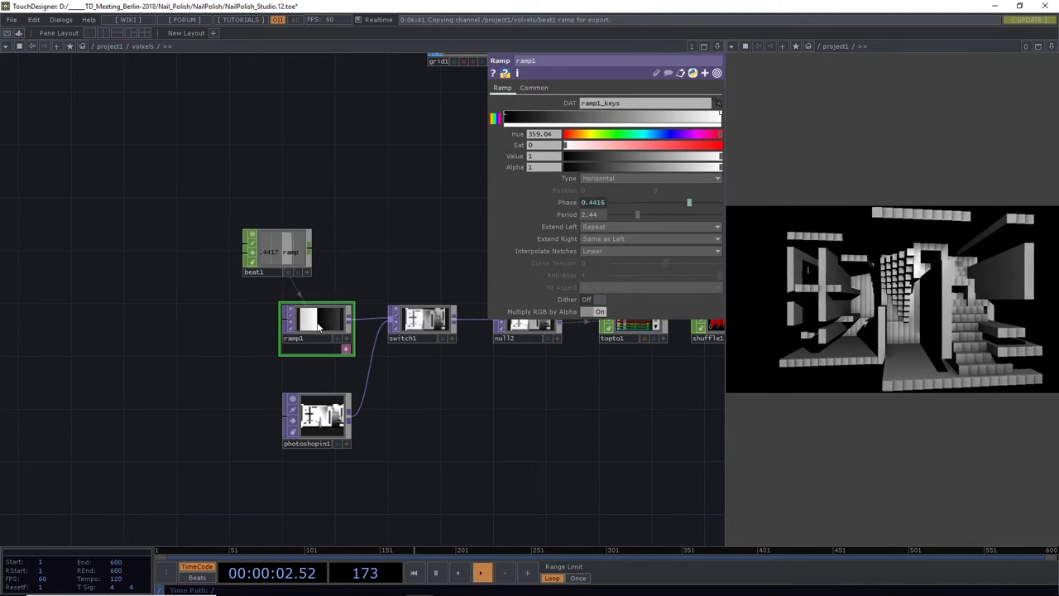
{"action": "left_click", "coordinate": [565, 202]}
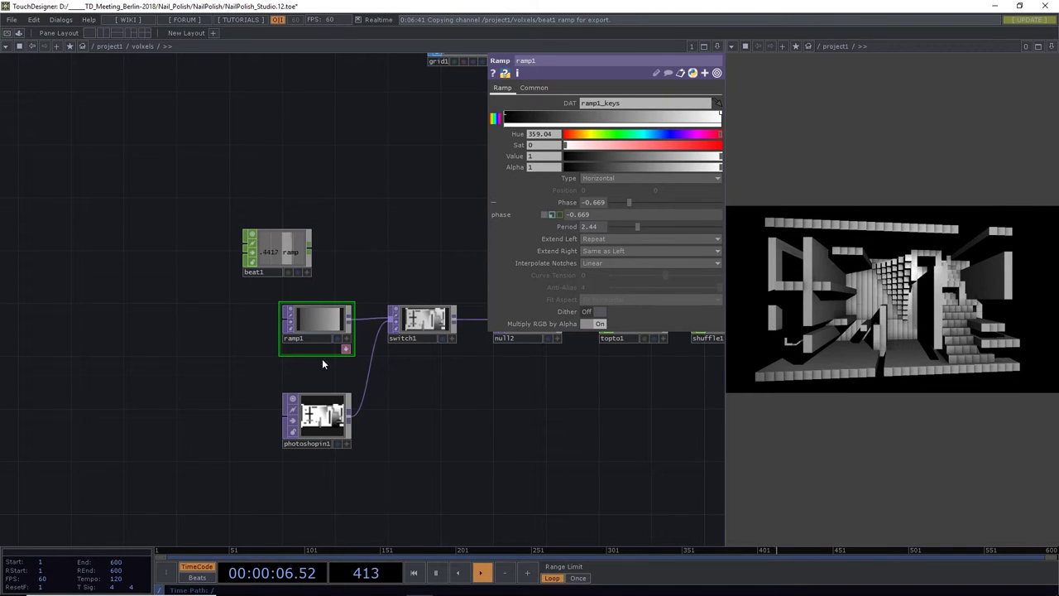
{"action": "left_click", "coordinate": [422, 321]}
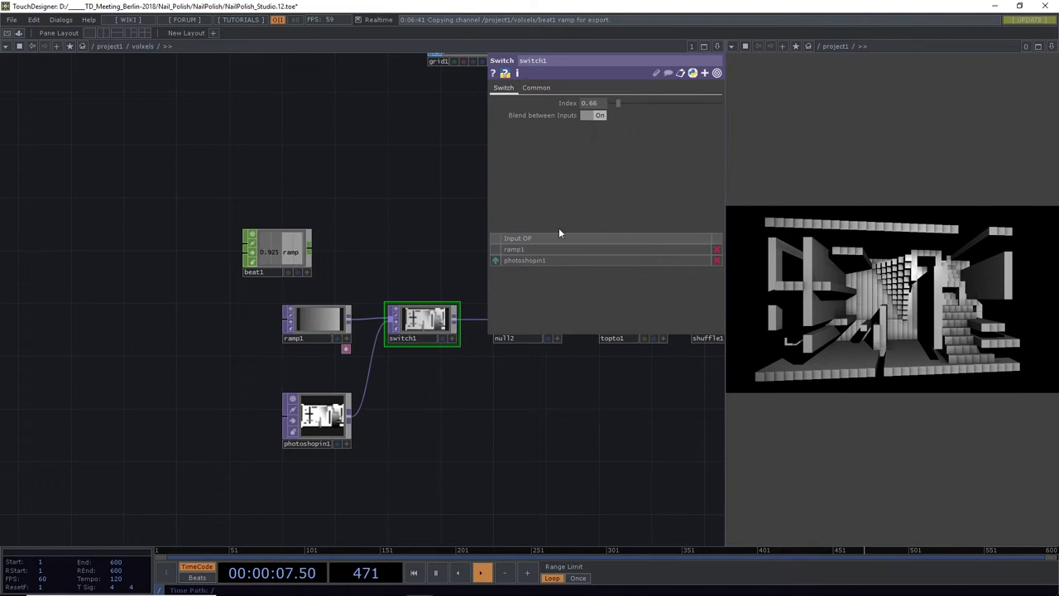
{"action": "left_click", "coordinate": [321, 320]}
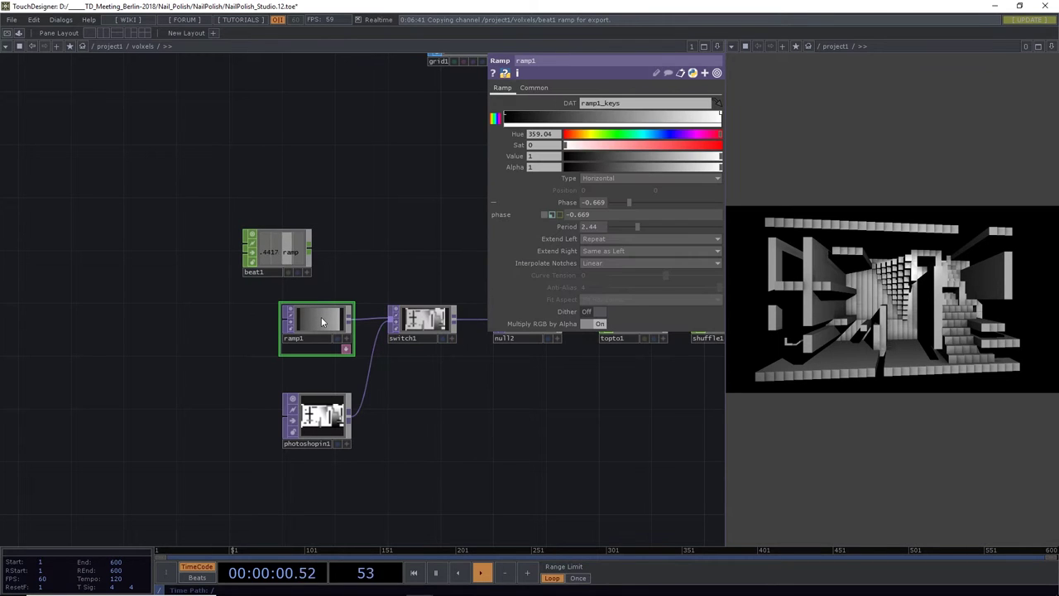
{"action": "key", "text": "ctrl+z"}
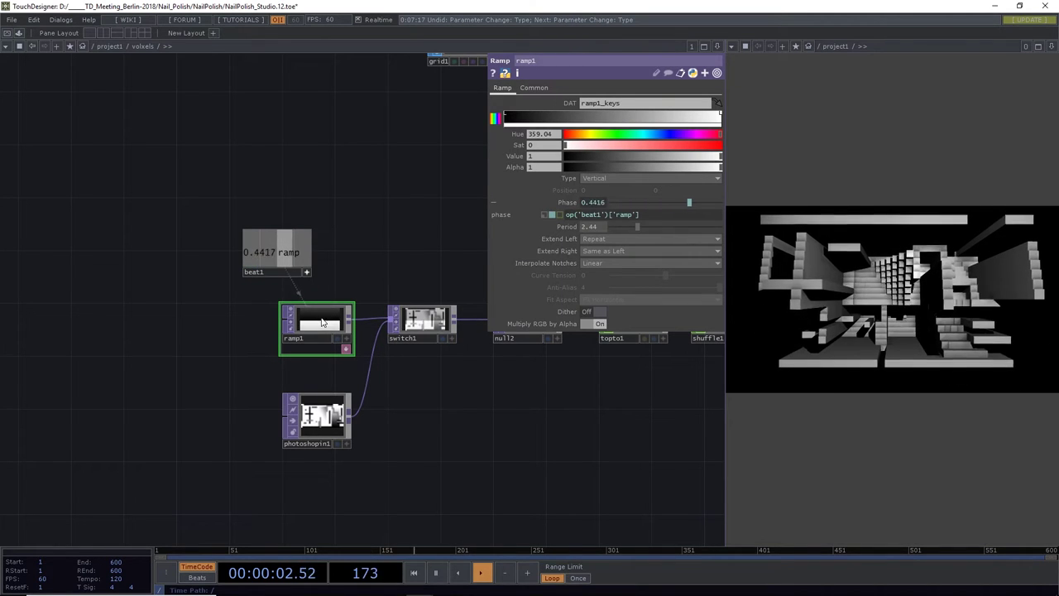
Raise switch1's Index to 2.23 to use the Photoshop depth map, and save the project
{"action": "left_click", "coordinate": [418, 322]}
{"action": "left_click_drag", "start_coordinate": [616, 100], "coordinate": [634, 102]}
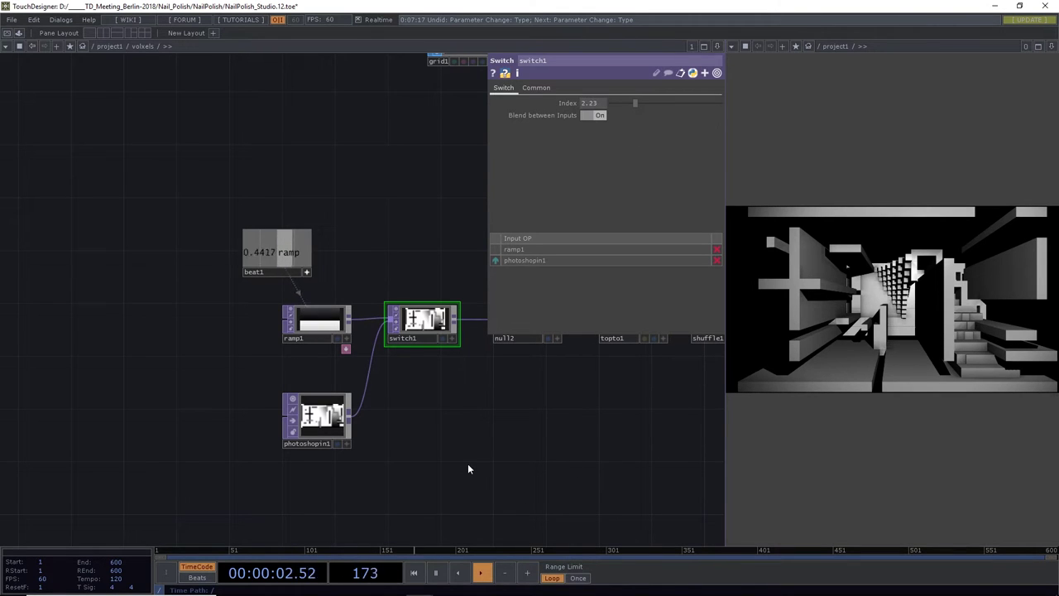
{"action": "key", "text": "ctrl+s"}
Duplicate the eight-node depth chain from ramp1 and photoshopin1 through rename1, placing the copy directly below the original
{"action": "left_click_drag", "start_coordinate": [402, 436], "coordinate": [295, 414]}
{"action": "scroll", "coordinate": [288, 439], "scroll_direction": "down", "scroll_amount": 5}
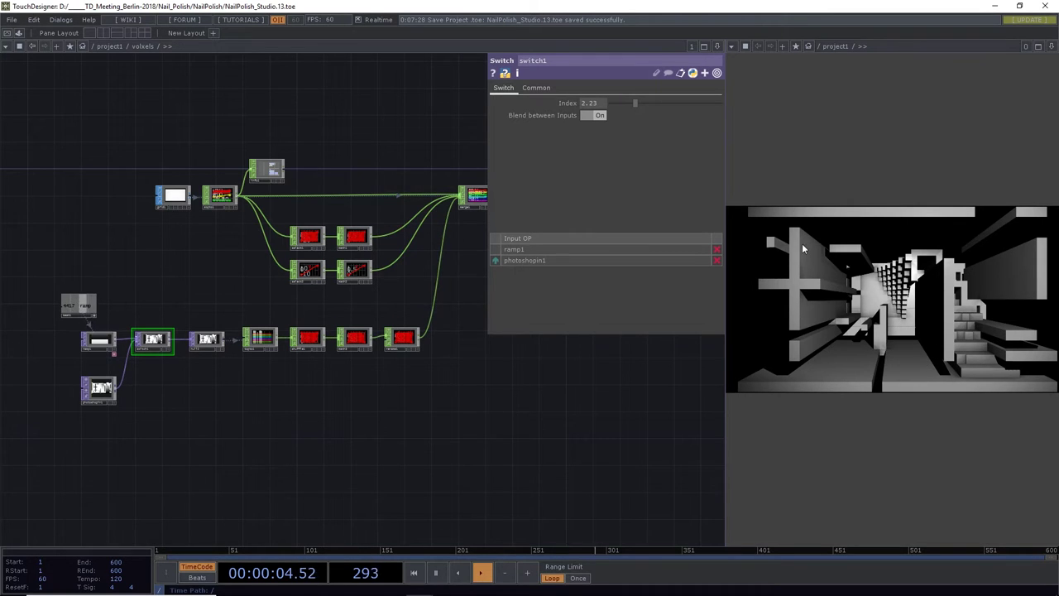
{"action": "left_click_drag", "start_coordinate": [270, 449], "coordinate": [292, 408]}
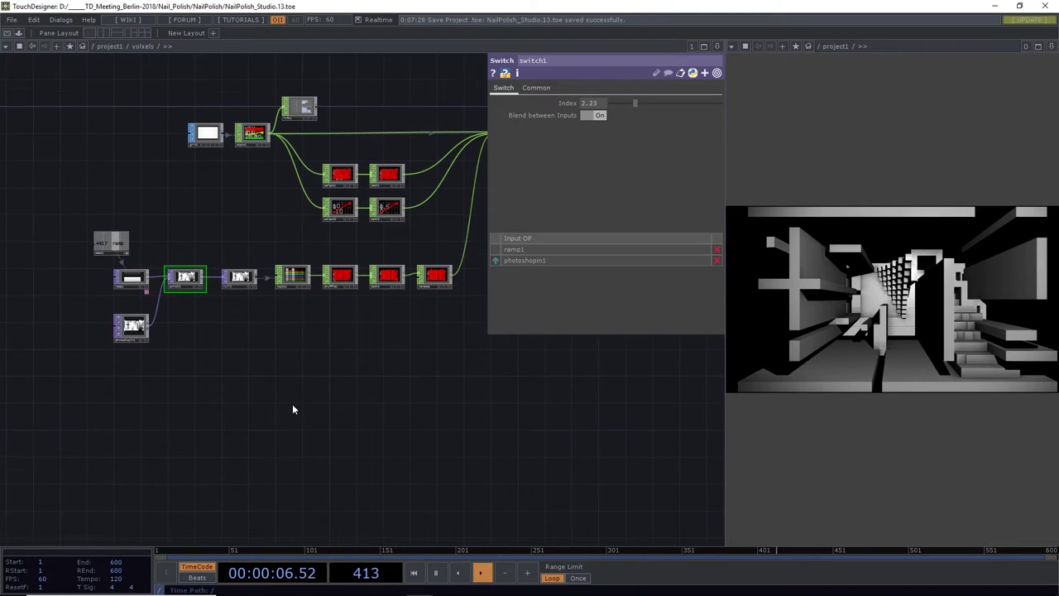
{"action": "scroll", "coordinate": [171, 310], "scroll_direction": "up", "scroll_amount": 4}
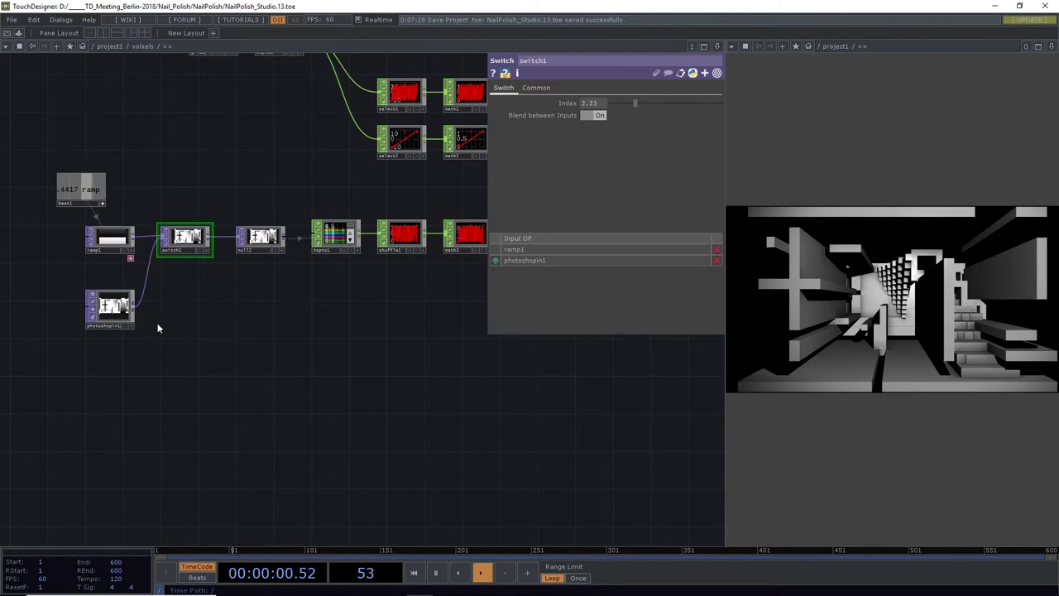
{"action": "scroll", "coordinate": [288, 364], "scroll_direction": "down", "scroll_amount": 3}
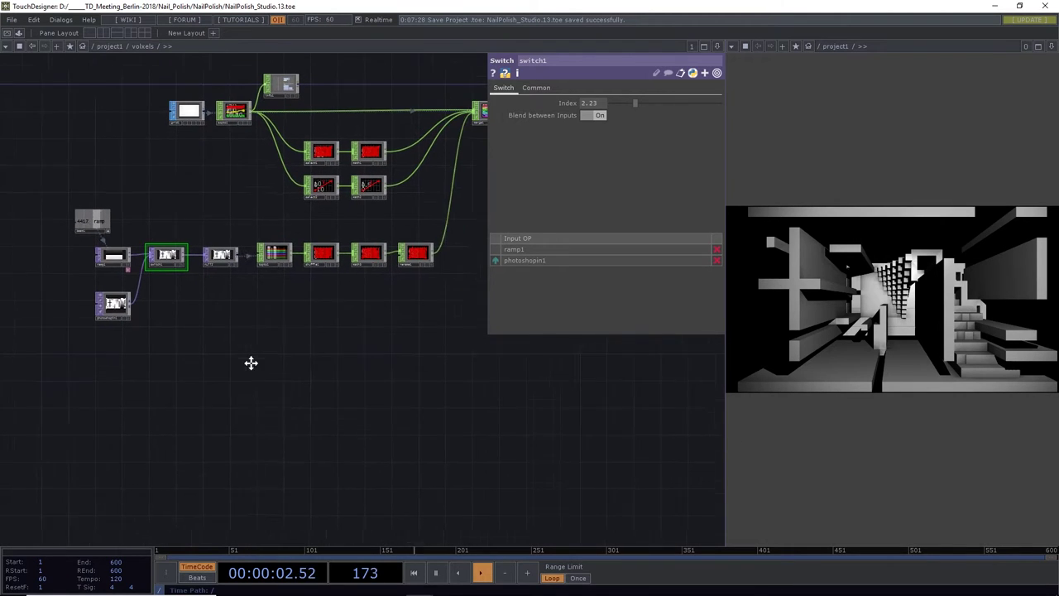
{"action": "left_click", "coordinate": [394, 252]}
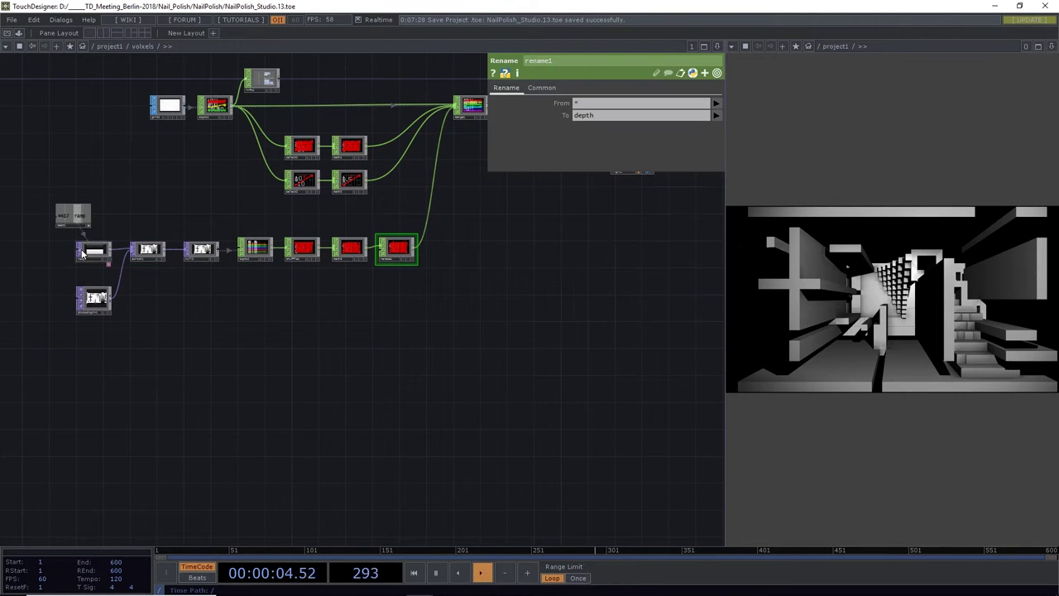
{"action": "left_click_drag", "start_coordinate": [37, 241], "coordinate": [166, 313]}
{"action": "left_click_drag", "start_coordinate": [397, 336], "coordinate": [399, 334]}
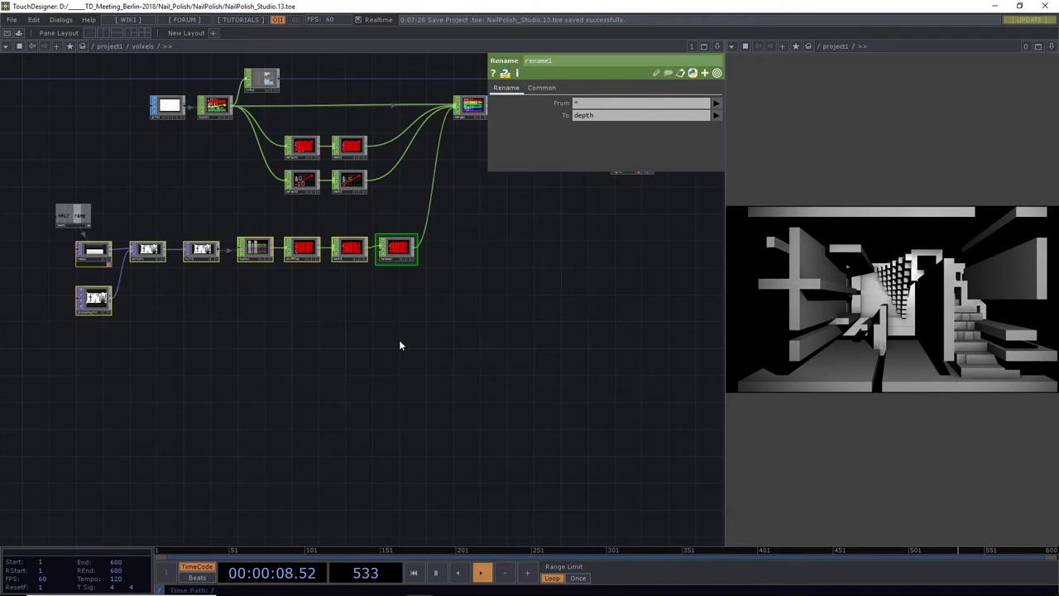
{"action": "key", "text": "ctrl+v"}
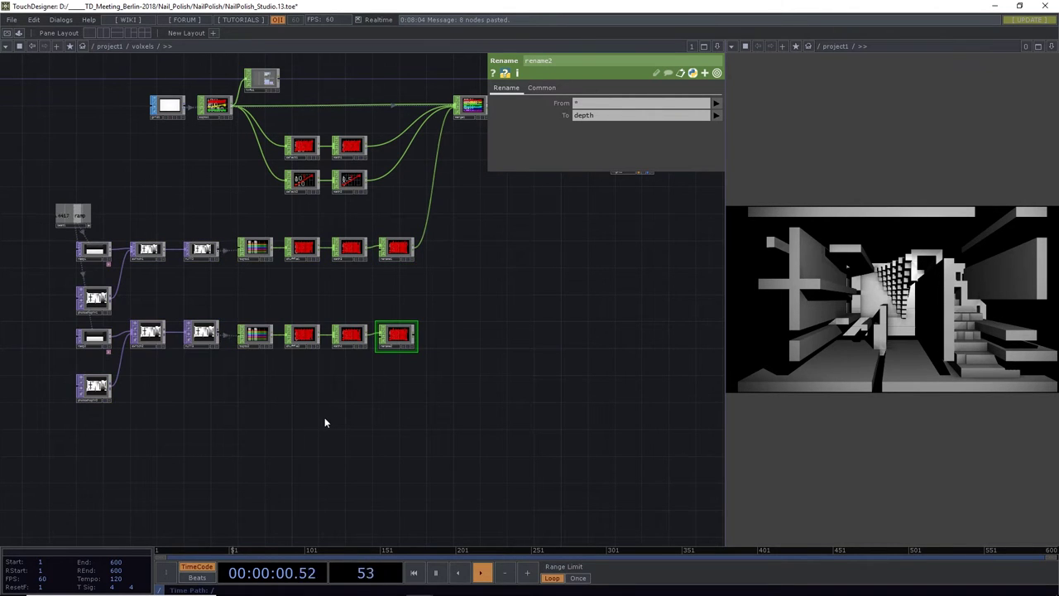
Add colour channels to topto2 by setting its Green to g and its Blue to b
{"action": "scroll", "coordinate": [151, 413], "scroll_direction": "up", "scroll_amount": 3}
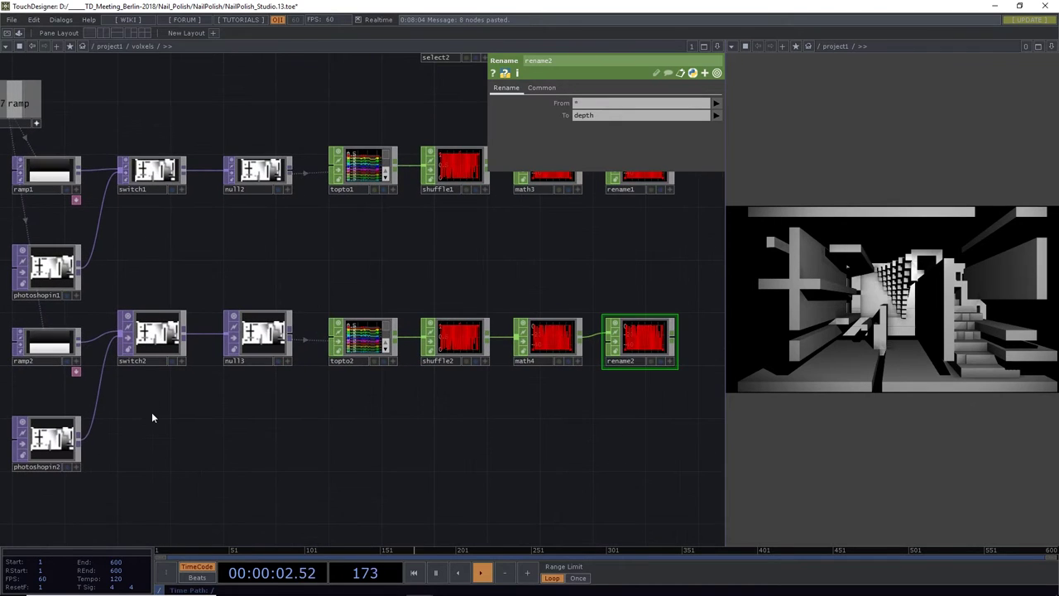
{"action": "left_click_drag", "start_coordinate": [152, 416], "coordinate": [243, 412]}
{"action": "left_click_drag", "start_coordinate": [348, 416], "coordinate": [322, 419]}
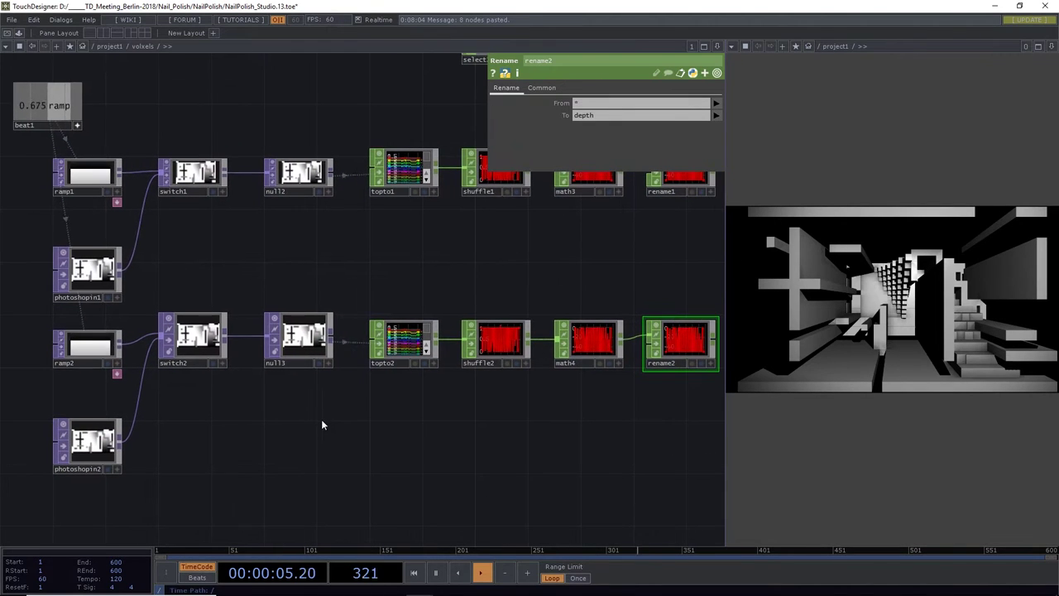
{"action": "left_click", "coordinate": [401, 349]}
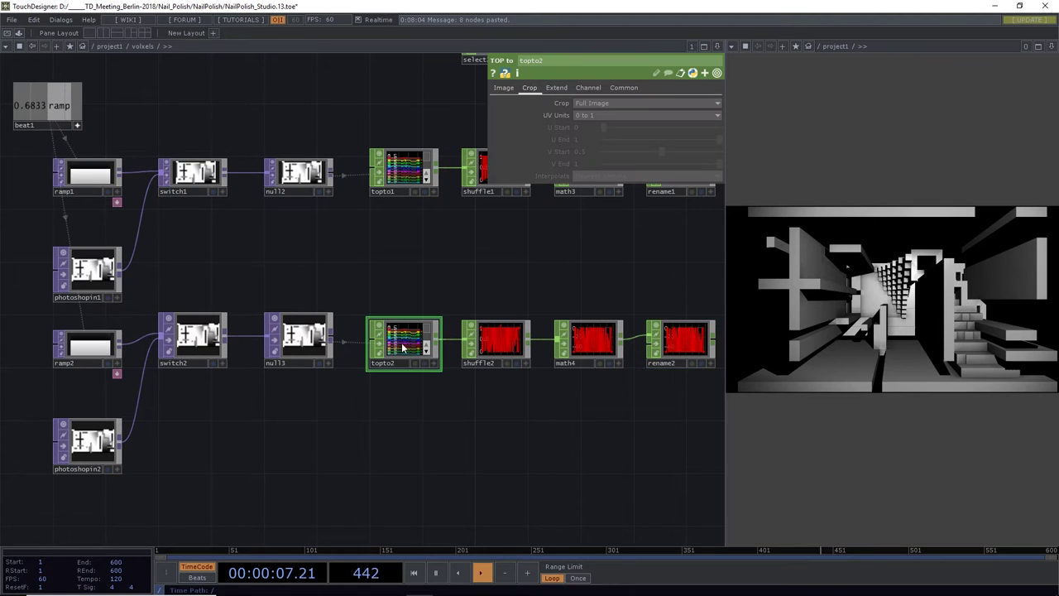
{"action": "left_click", "coordinate": [503, 87]}
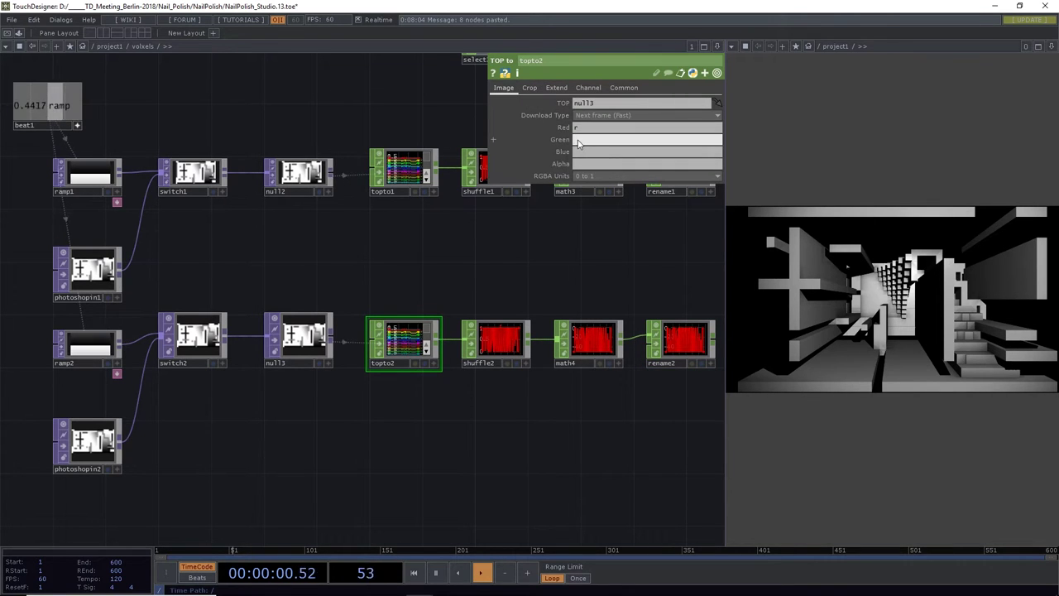
{"action": "type", "text": "g"}
{"action": "left_click", "coordinate": [584, 153]}
{"action": "type", "text": "b"}
{"action": "key", "text": "Return"}
Delete rename2 from the end of the duplicated chain
{"action": "left_click_drag", "start_coordinate": [539, 455], "coordinate": [414, 472]}
{"action": "left_click_drag", "start_coordinate": [574, 455], "coordinate": [445, 467]}
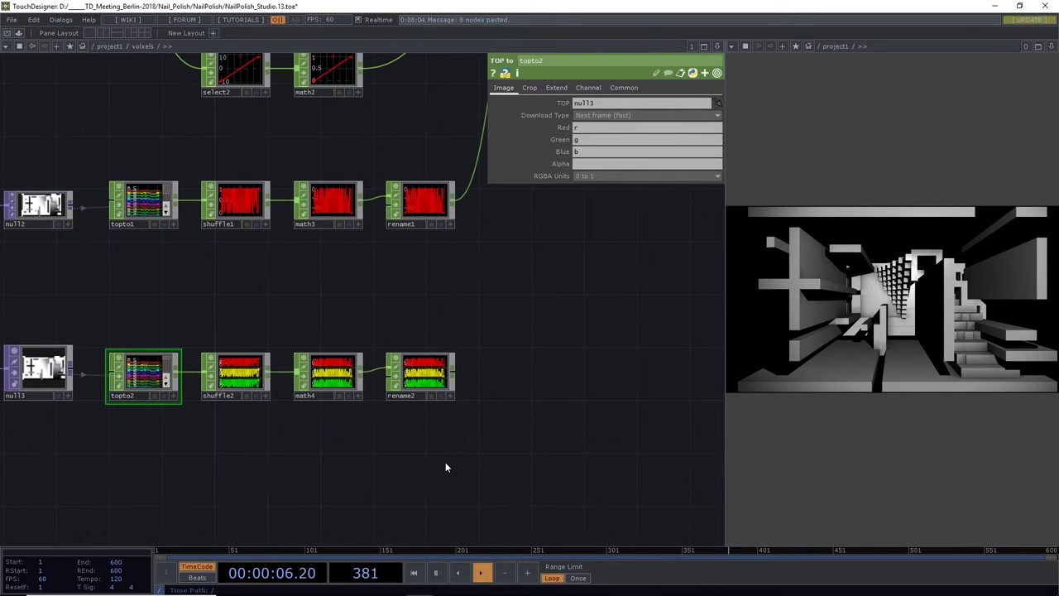
{"action": "left_click", "coordinate": [429, 379]}
{"action": "key", "text": "Delete"}
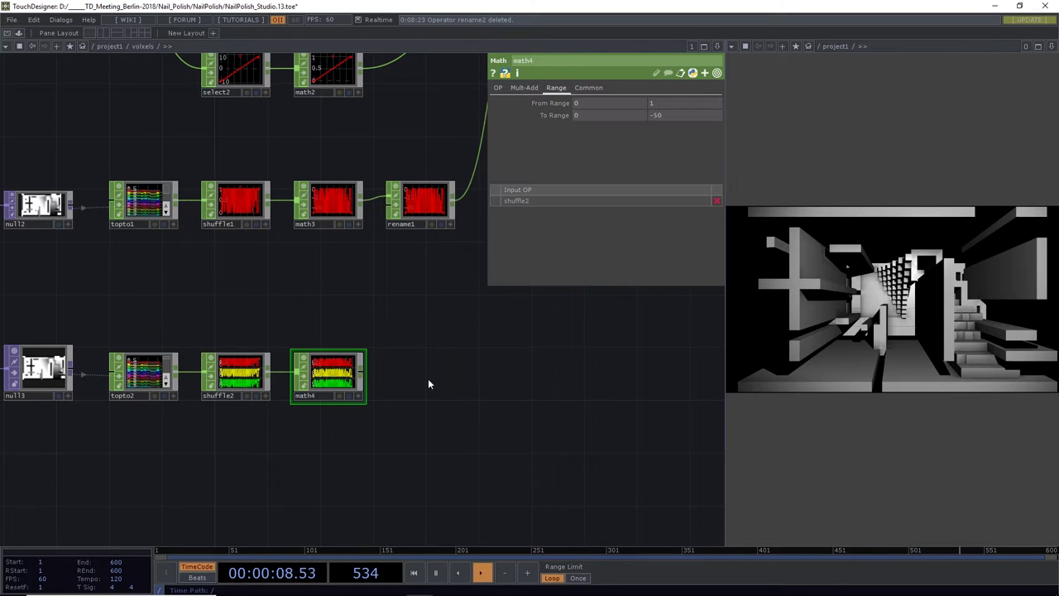
Connect math4's output to the Merge CHOP that feeds the instancing, and save the project
{"action": "scroll", "coordinate": [347, 376], "scroll_direction": "up", "scroll_amount": 5}
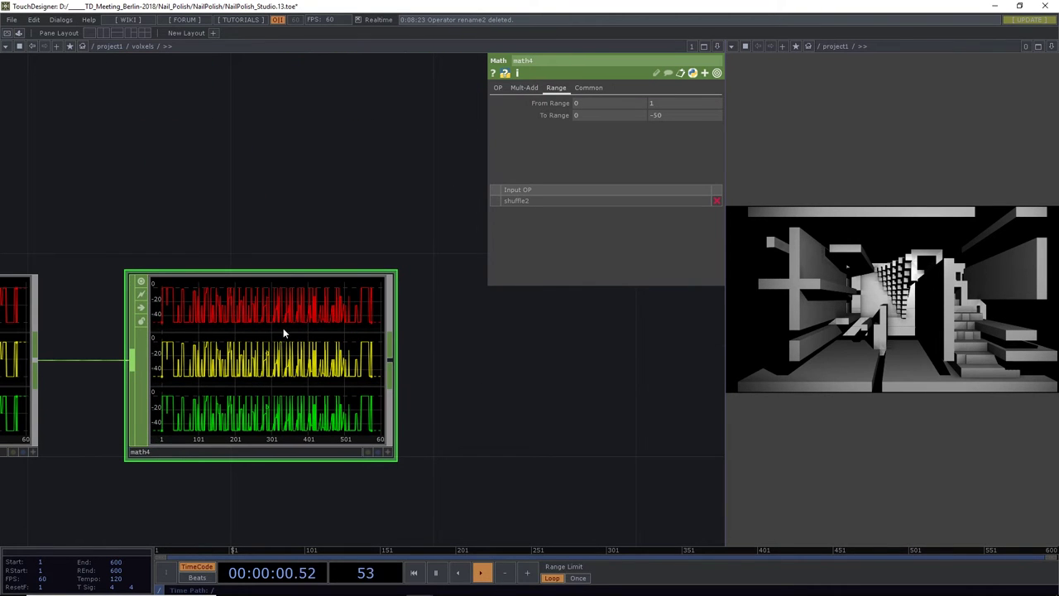
{"action": "scroll", "coordinate": [283, 438], "scroll_direction": "down", "scroll_amount": 5}
{"action": "scroll", "coordinate": [322, 437], "scroll_direction": "down", "scroll_amount": 5}
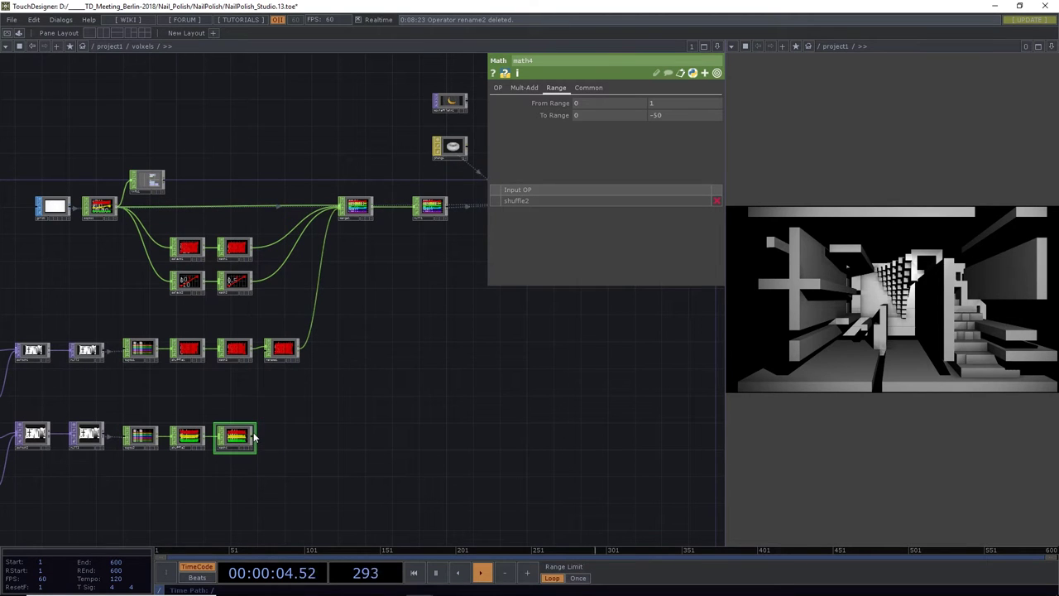
{"action": "left_click_drag", "start_coordinate": [259, 436], "coordinate": [338, 215]}
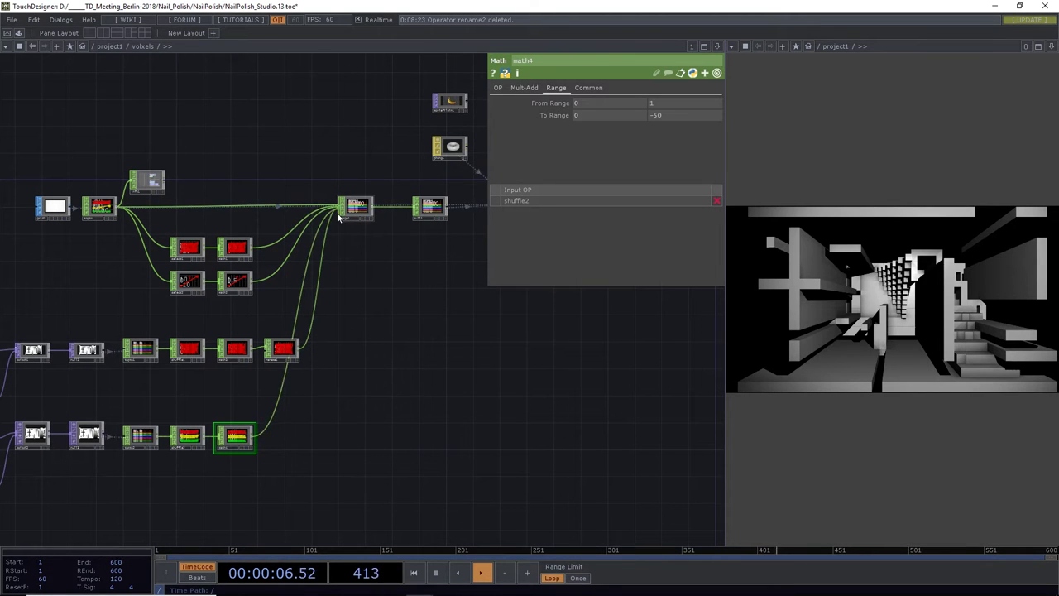
{"action": "left_click_drag", "start_coordinate": [439, 287], "coordinate": [309, 383]}
{"action": "key", "text": "ctrl+s"}
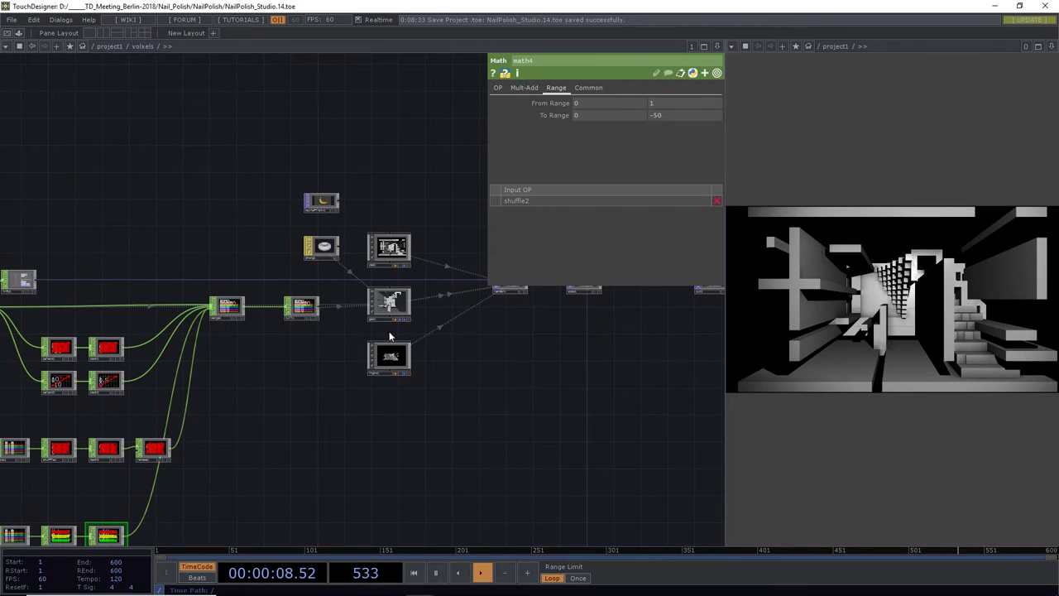
Map geo1's instance colour parameters R, G and B to the channels r, g and b
{"action": "scroll", "coordinate": [396, 304], "scroll_direction": "up", "scroll_amount": 5}
{"action": "left_click", "coordinate": [389, 298]}
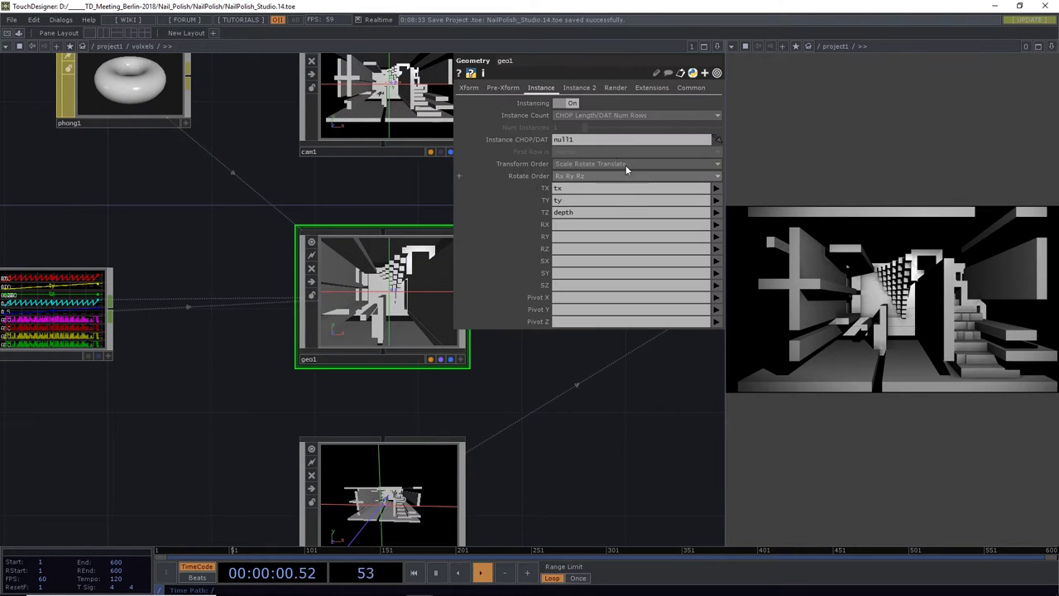
{"action": "left_click", "coordinate": [580, 86]}
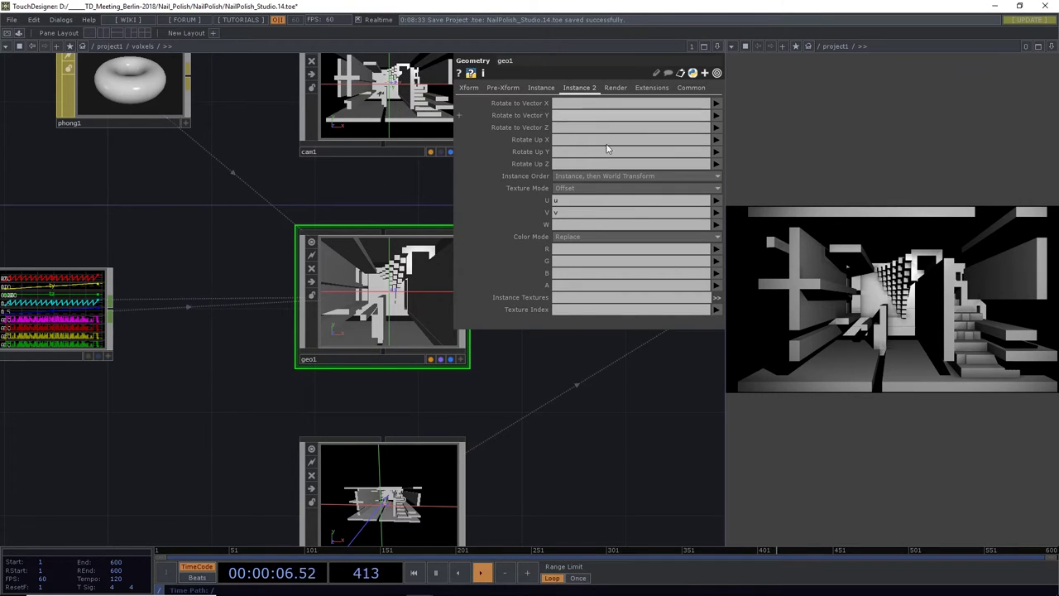
{"action": "left_click", "coordinate": [717, 249]}
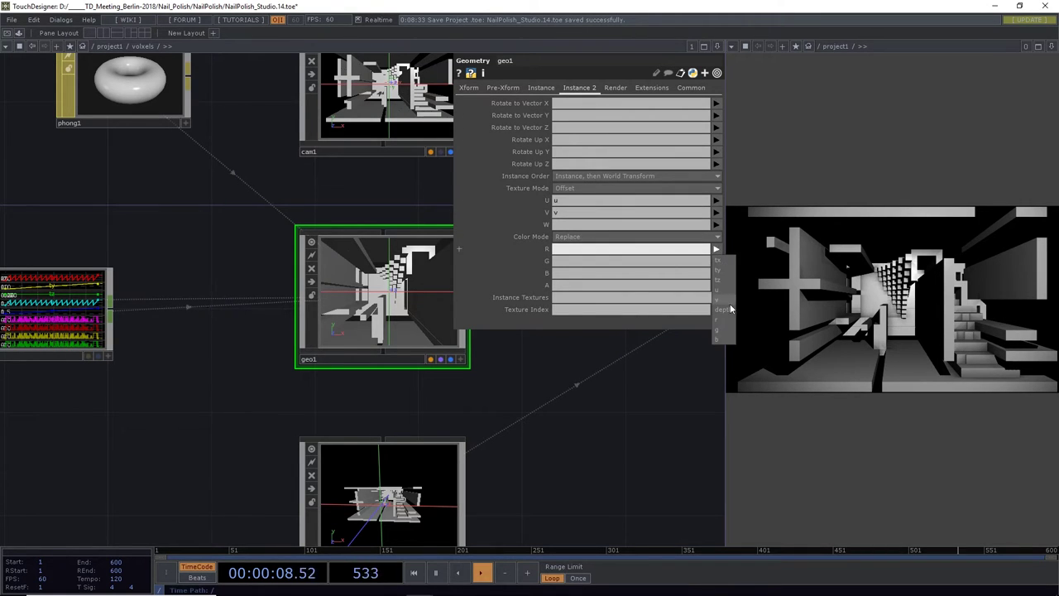
{"action": "left_click", "coordinate": [728, 319]}
{"action": "left_click", "coordinate": [715, 262]}
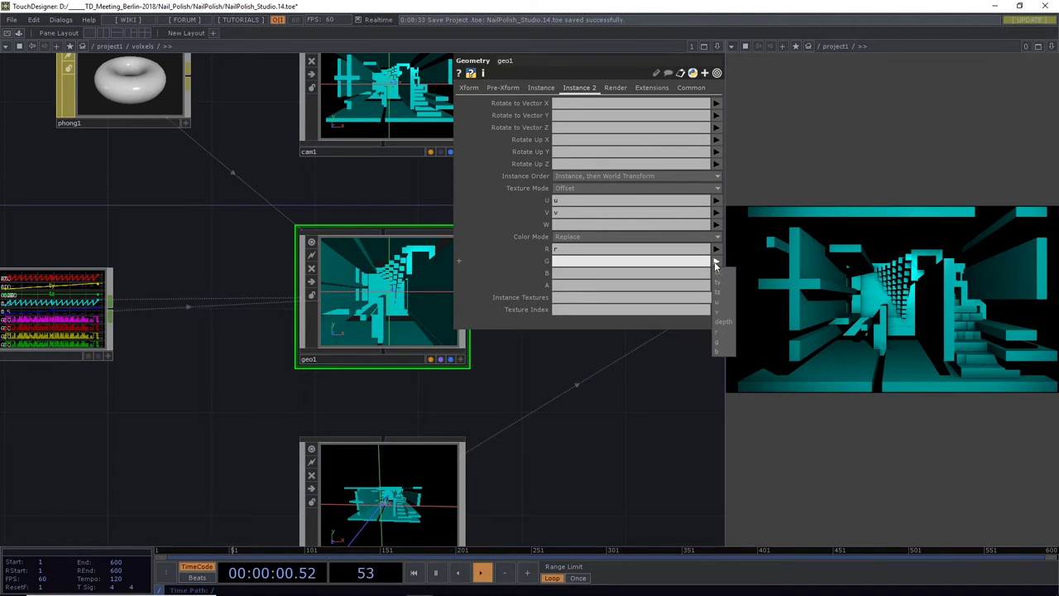
{"action": "left_click", "coordinate": [724, 337]}
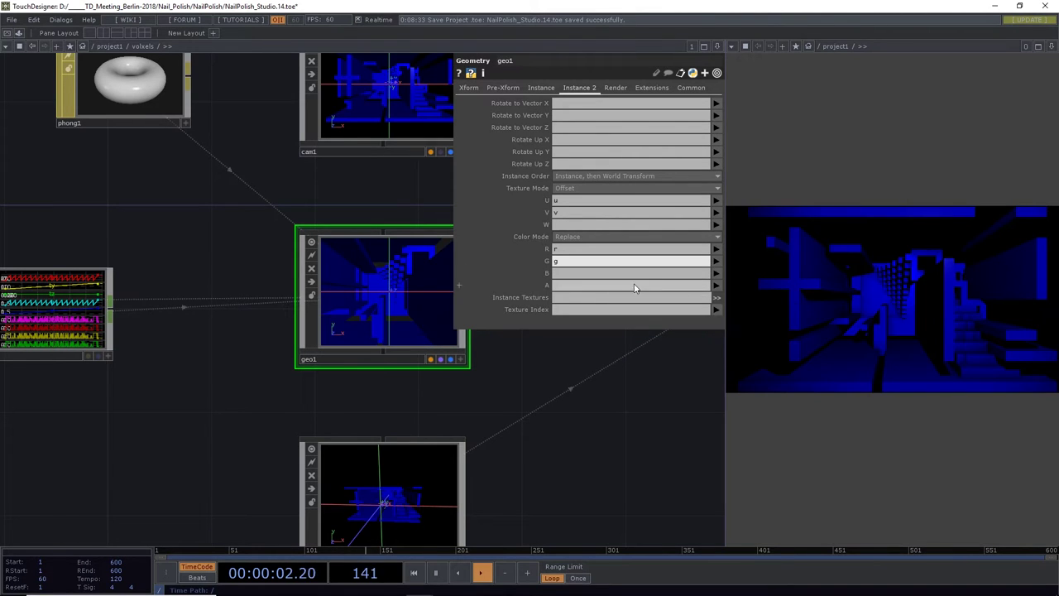
{"action": "left_click", "coordinate": [717, 273]}
{"action": "left_click", "coordinate": [722, 362]}
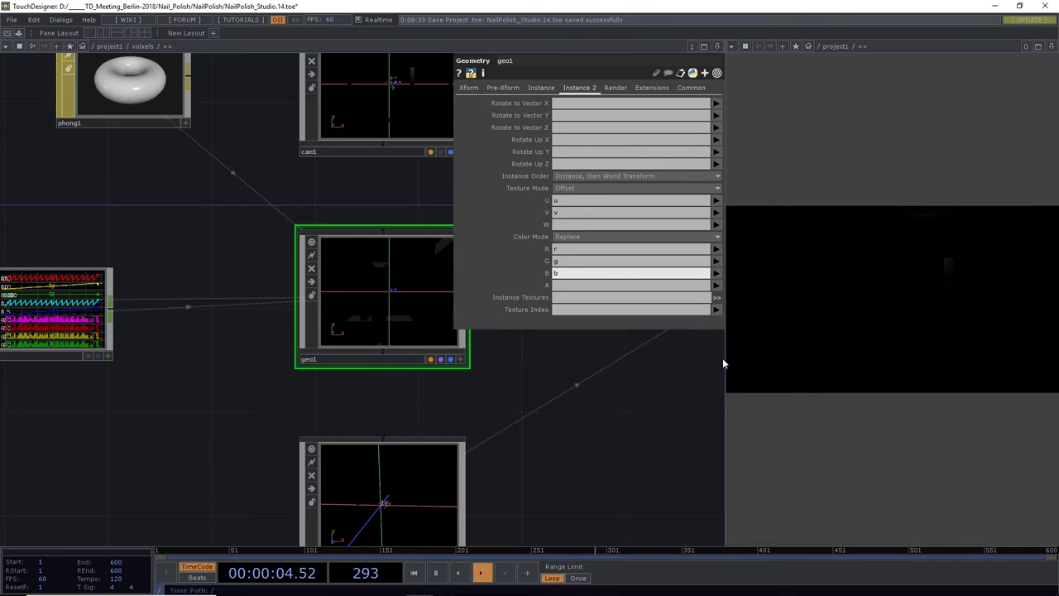
Try the Add and Multiply colour modes on geo1's instances, and return to Replace
{"action": "left_click_drag", "start_coordinate": [624, 427], "coordinate": [494, 426]}
{"action": "scroll", "coordinate": [546, 460], "scroll_direction": "down", "scroll_amount": 5}
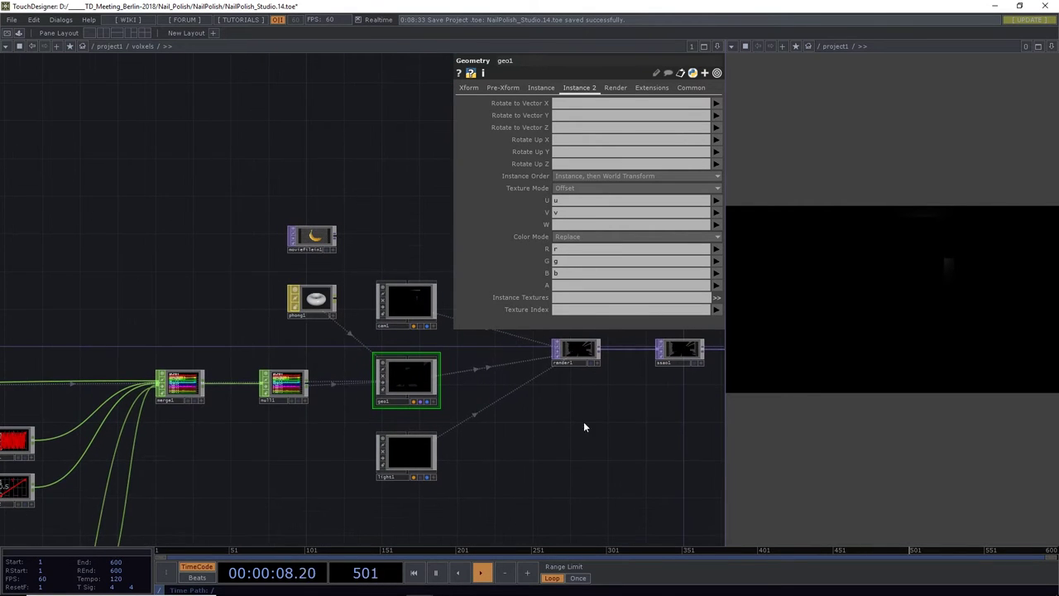
{"action": "left_click", "coordinate": [564, 237]}
{"action": "left_click", "coordinate": [566, 267]}
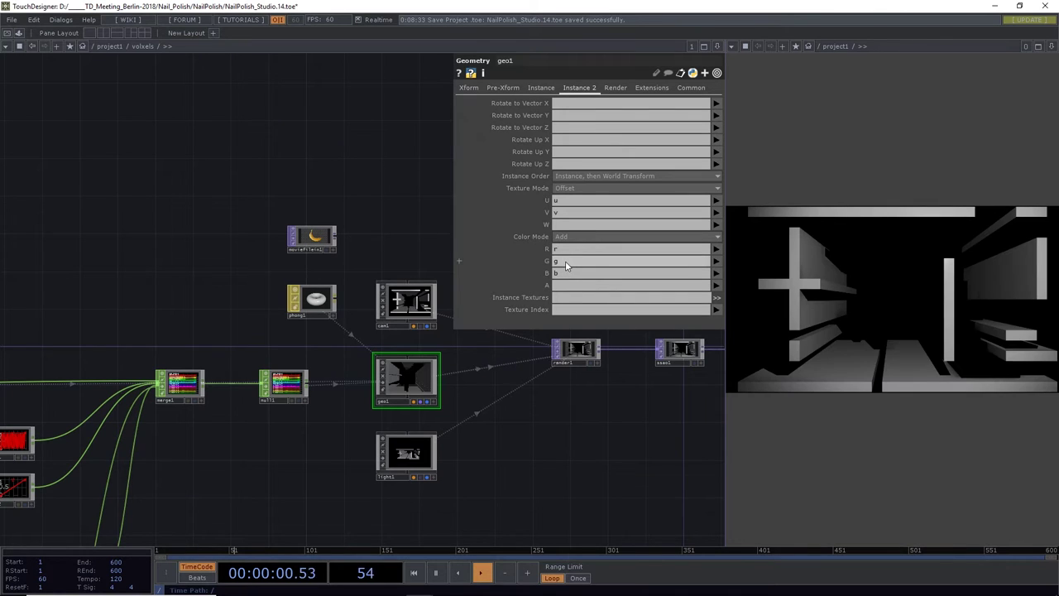
{"action": "left_click", "coordinate": [578, 235]}
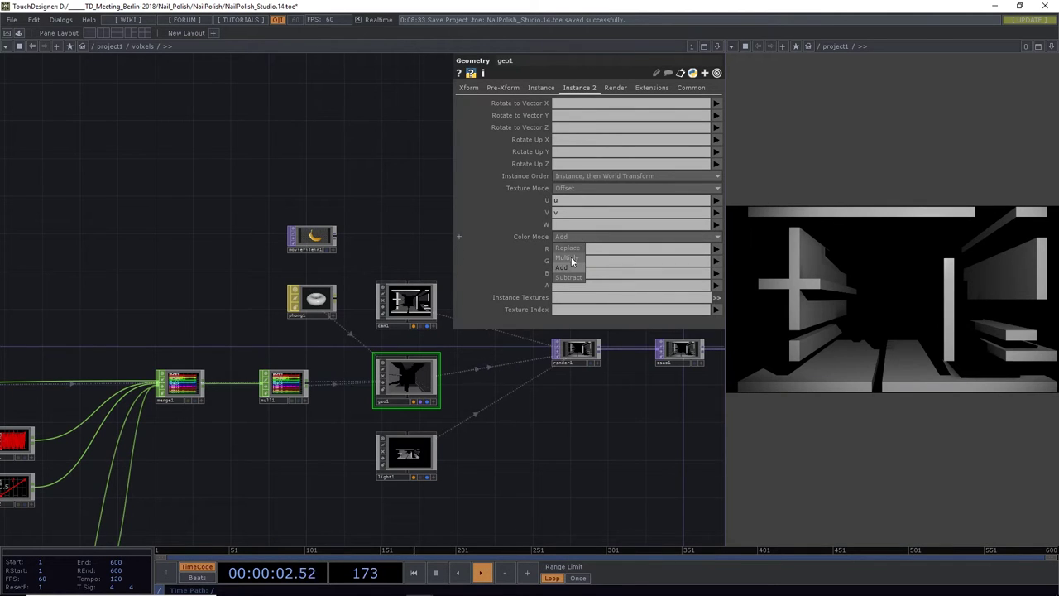
{"action": "left_click", "coordinate": [571, 262]}
{"action": "left_click", "coordinate": [574, 239]}
{"action": "left_click", "coordinate": [586, 249]}
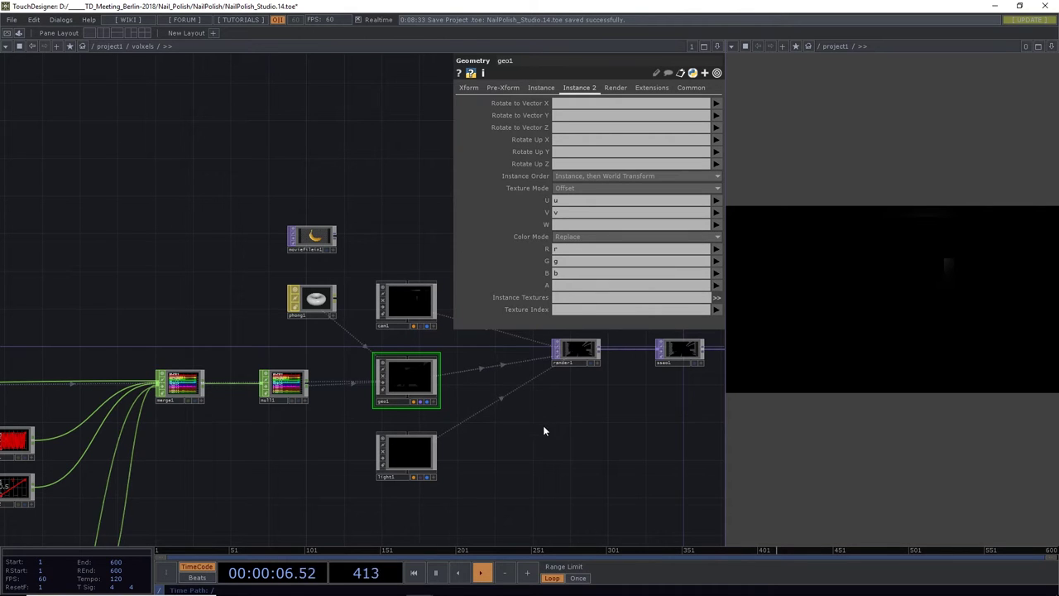
Set switch2's index to 0 so the colour chain takes its image from ramp2
{"action": "scroll", "coordinate": [494, 441], "scroll_direction": "down", "scroll_amount": 3}
{"action": "scroll", "coordinate": [163, 428], "scroll_direction": "down", "scroll_amount": 3}
{"action": "scroll", "coordinate": [156, 462], "scroll_direction": "up", "scroll_amount": 8}
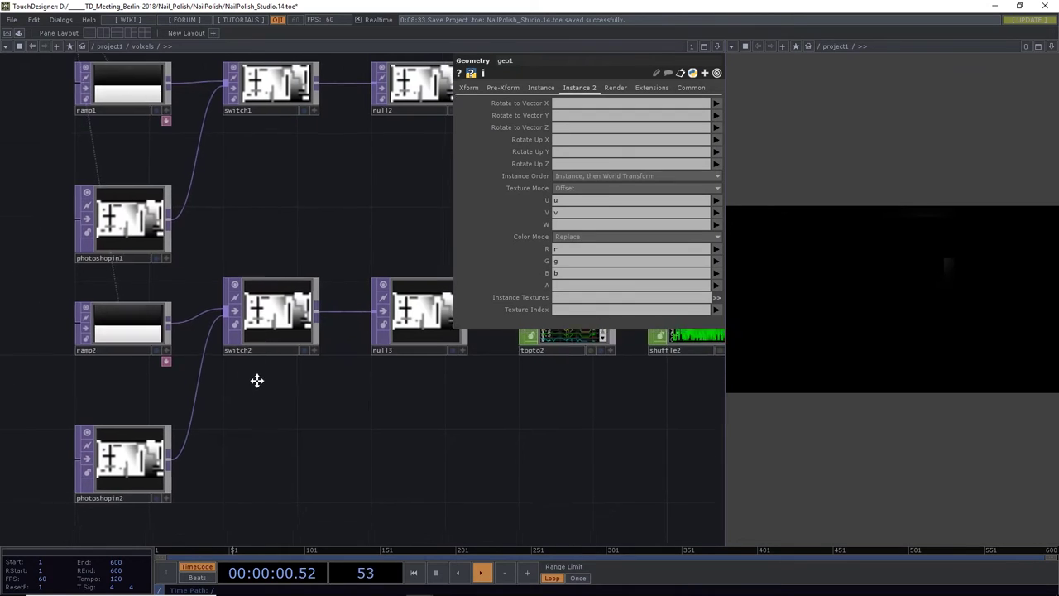
{"action": "left_click", "coordinate": [124, 321]}
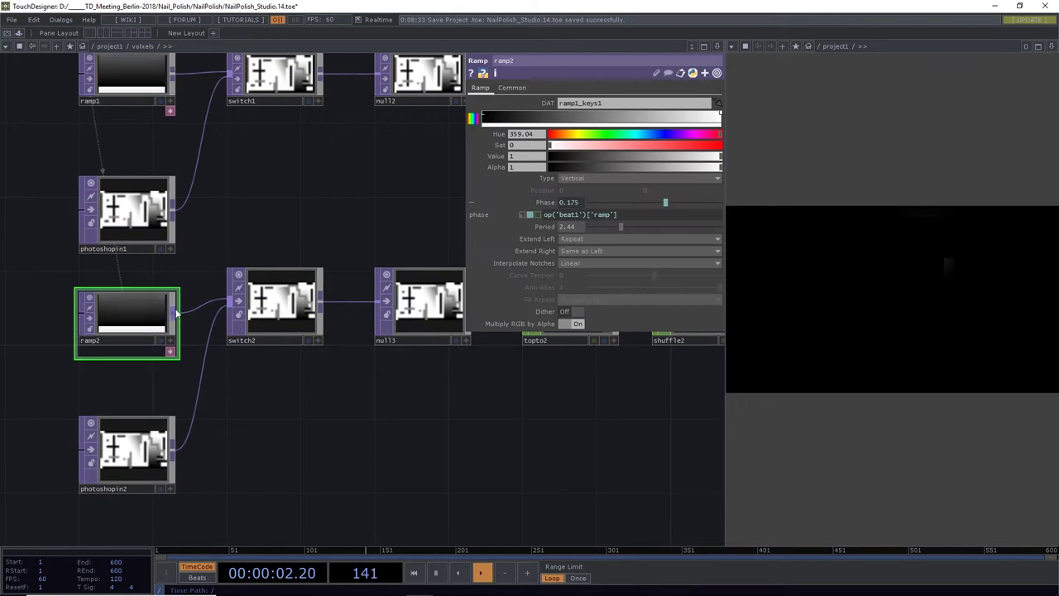
{"action": "left_click", "coordinate": [280, 296]}
{"action": "left_click_drag", "start_coordinate": [625, 103], "coordinate": [607, 103]}
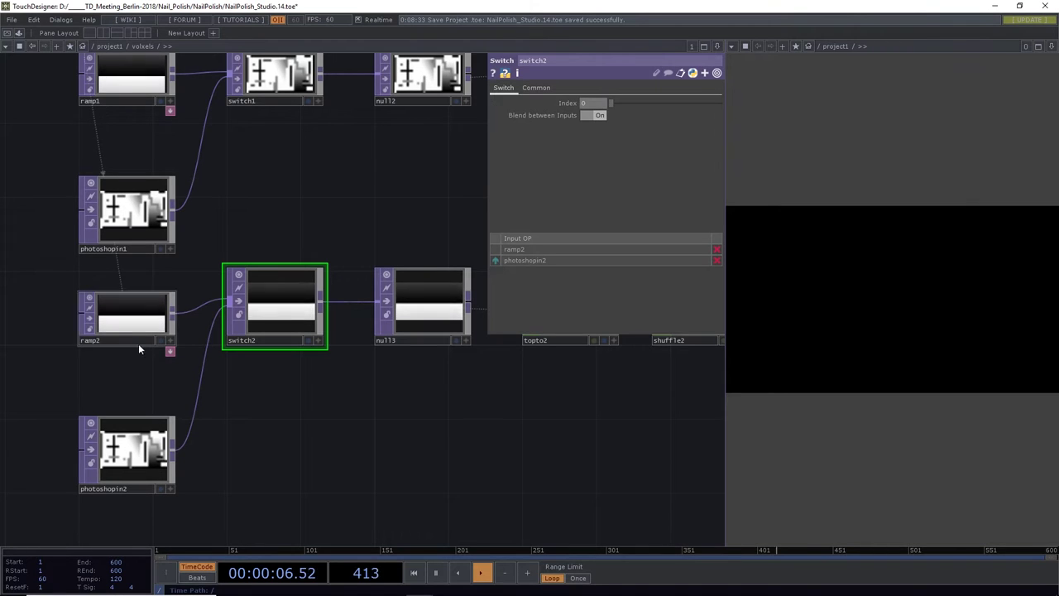
Colour ramp2's first gradient key red, with hue 0, saturation 1 and value 1
{"action": "left_click", "coordinate": [135, 314]}
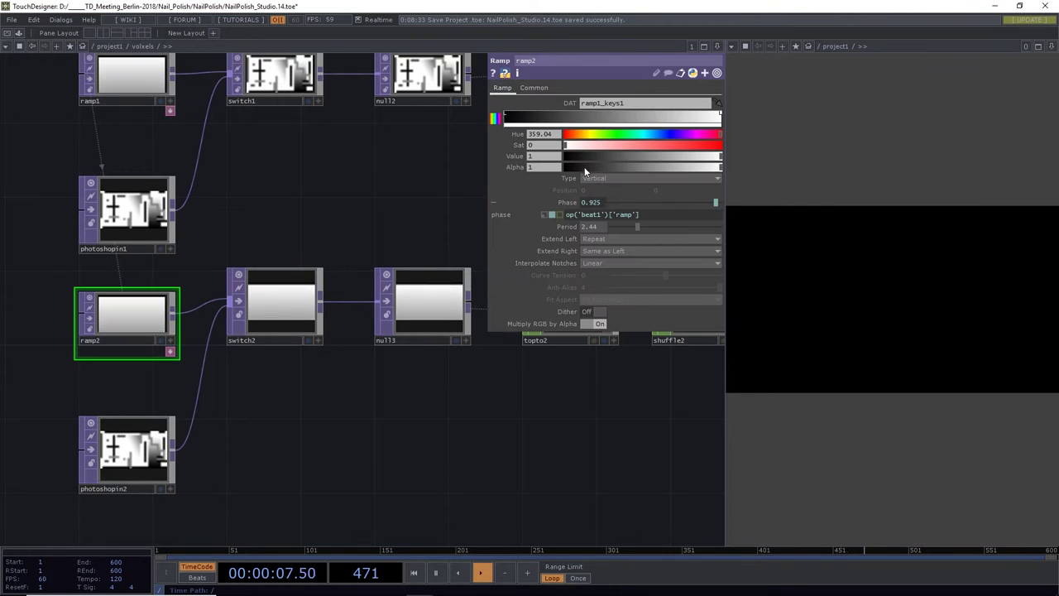
{"action": "left_click", "coordinate": [506, 116]}
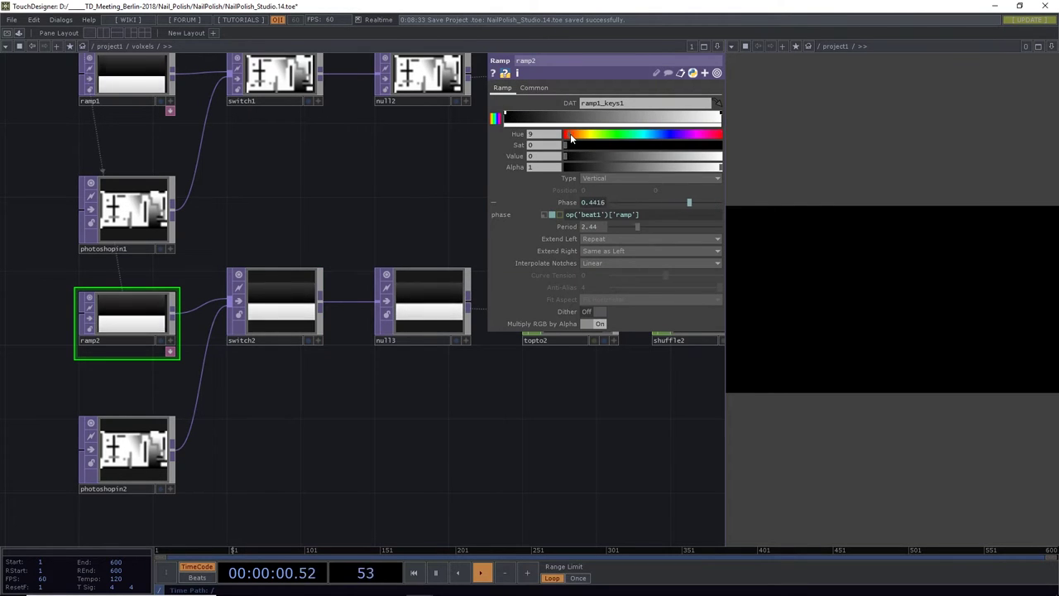
{"action": "left_click_drag", "start_coordinate": [572, 144], "coordinate": [746, 151]}
{"action": "left_click_drag", "start_coordinate": [574, 158], "coordinate": [744, 158]}
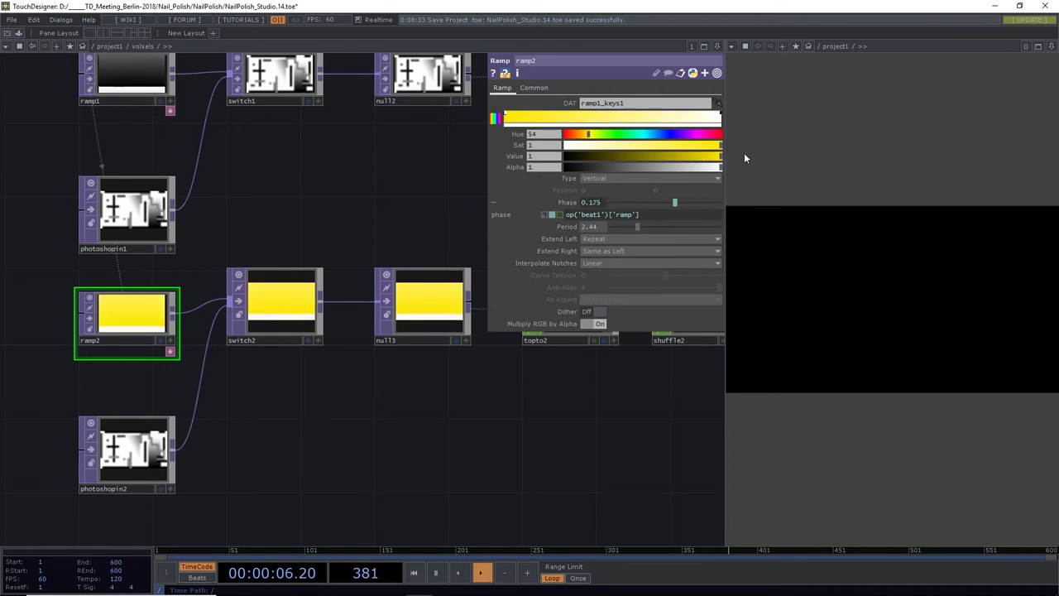
{"action": "left_click", "coordinate": [615, 137]}
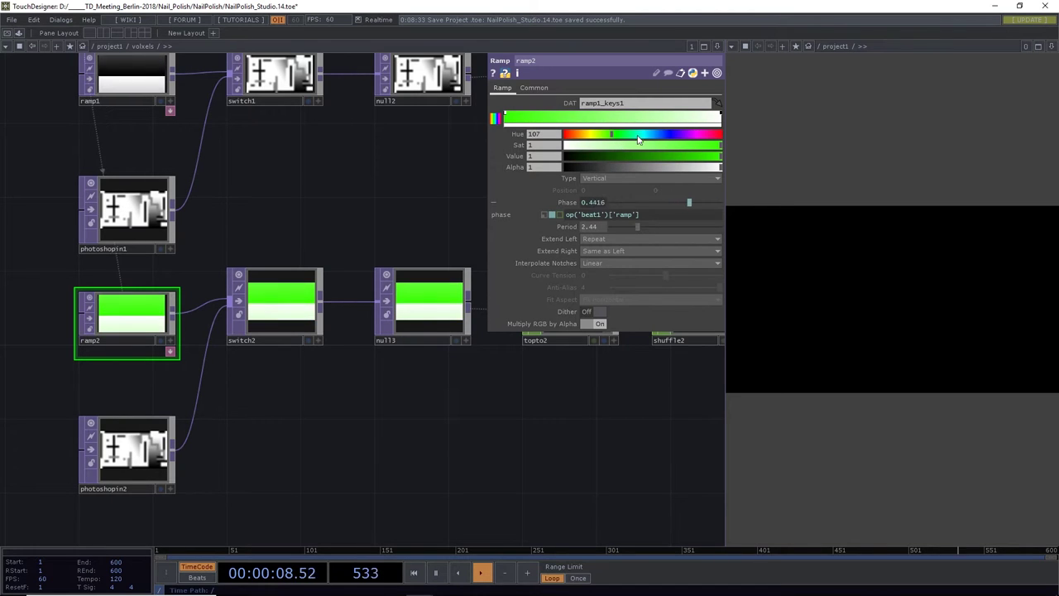
{"action": "left_click_drag", "start_coordinate": [637, 141], "coordinate": [654, 139]}
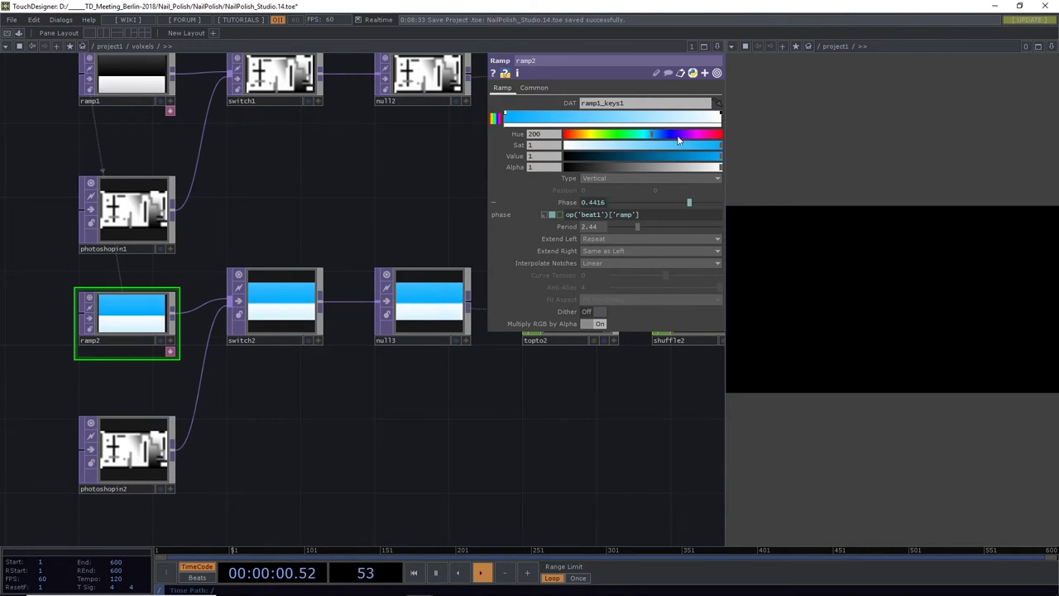
{"action": "left_click_drag", "start_coordinate": [650, 138], "coordinate": [556, 143]}
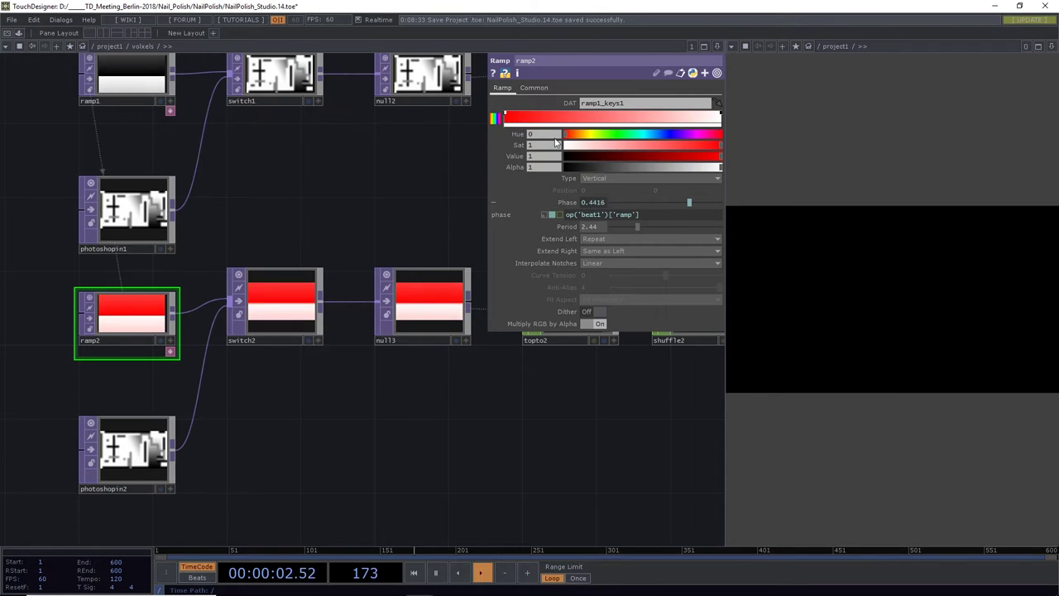
Add three keys to ramp2's gradient, colouring the one nearest the start orange and the middle one cyan with hue 185
{"action": "left_click", "coordinate": [532, 118]}
{"action": "left_click", "coordinate": [612, 117]}
{"action": "left_click_drag", "start_coordinate": [544, 145], "coordinate": [566, 134]}
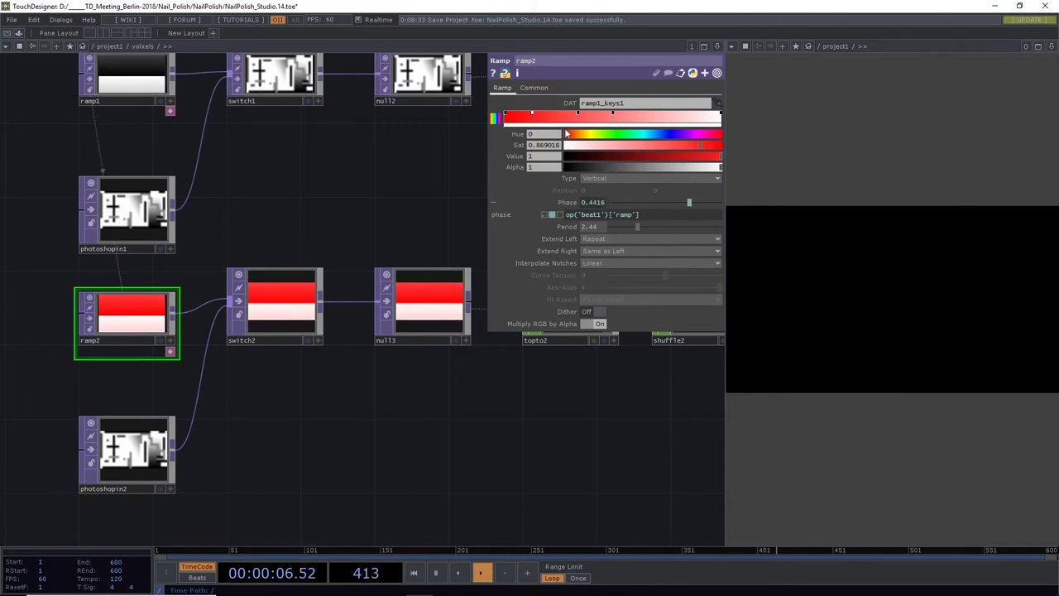
{"action": "left_click", "coordinate": [591, 135]}
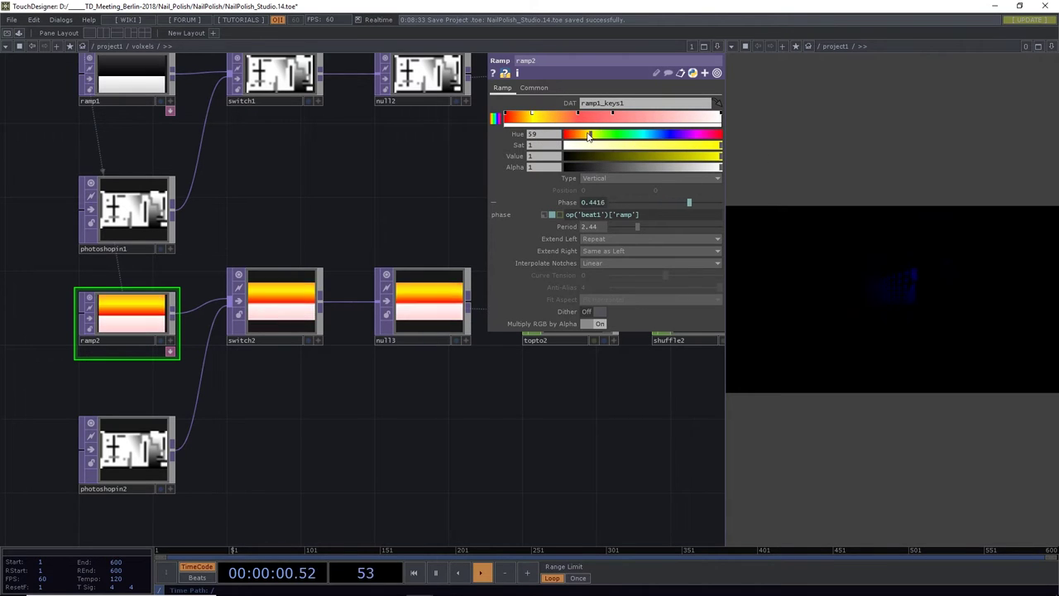
{"action": "left_click_drag", "start_coordinate": [588, 137], "coordinate": [586, 137]}
{"action": "left_click", "coordinate": [579, 116]}
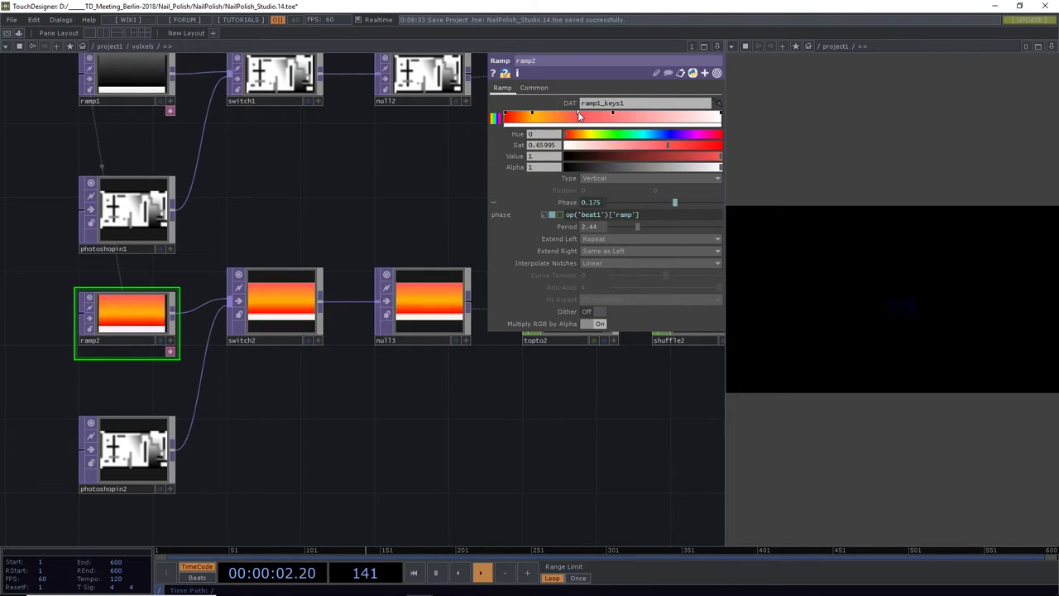
{"action": "left_click", "coordinate": [646, 135]}
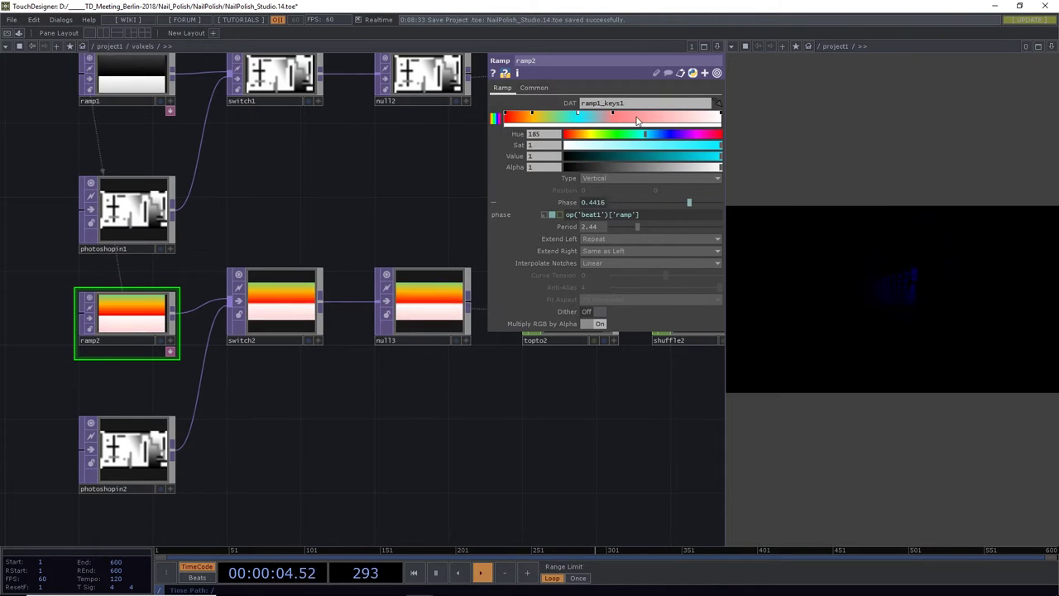
Shift the key after the cyan one further along ramp2's gradient and turn its hue to blue
{"action": "left_click_drag", "start_coordinate": [613, 117], "coordinate": [635, 120]}
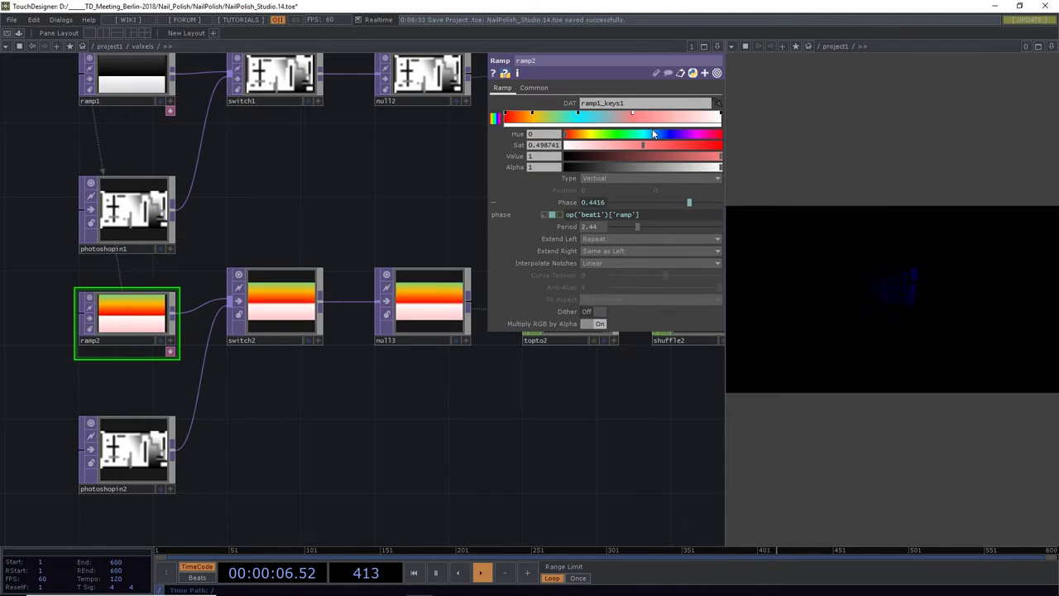
{"action": "left_click", "coordinate": [651, 135]}
{"action": "left_click_drag", "start_coordinate": [652, 136], "coordinate": [666, 132]}
Add a saturated orange key near the end of ramp2's gradient and colour the end key magenta with hue 318 and saturation 1
{"action": "left_click", "coordinate": [673, 115]}
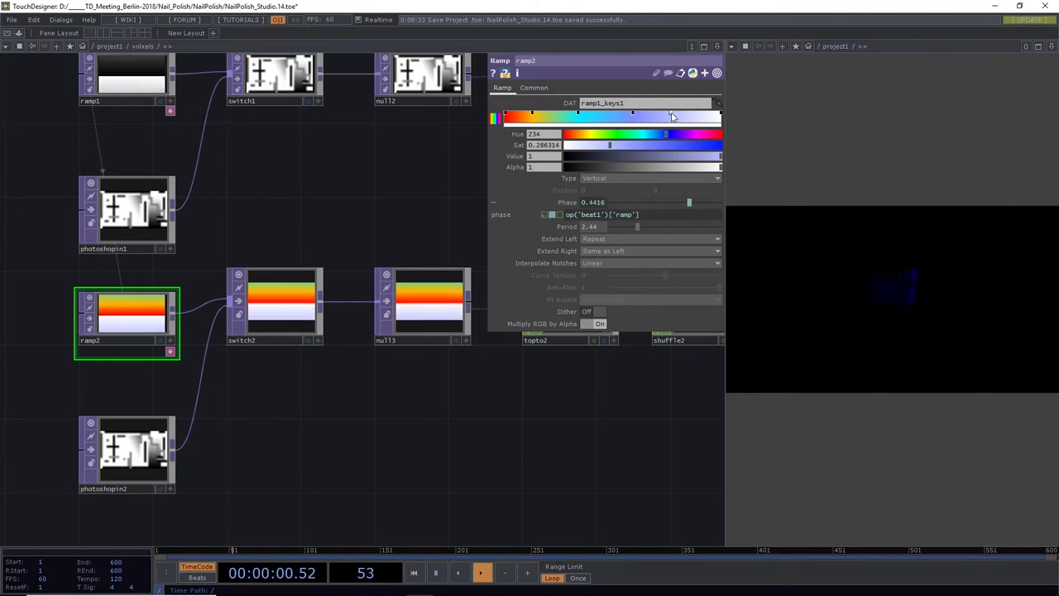
{"action": "left_click", "coordinate": [660, 136]}
{"action": "left_click_drag", "start_coordinate": [660, 136], "coordinate": [733, 149]}
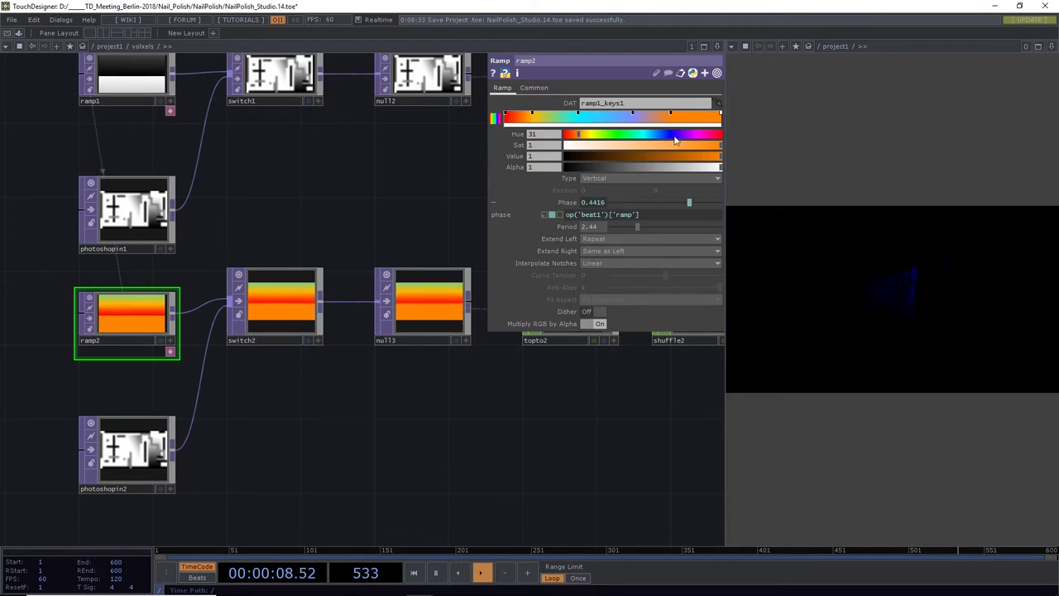
{"action": "left_click", "coordinate": [704, 135]}
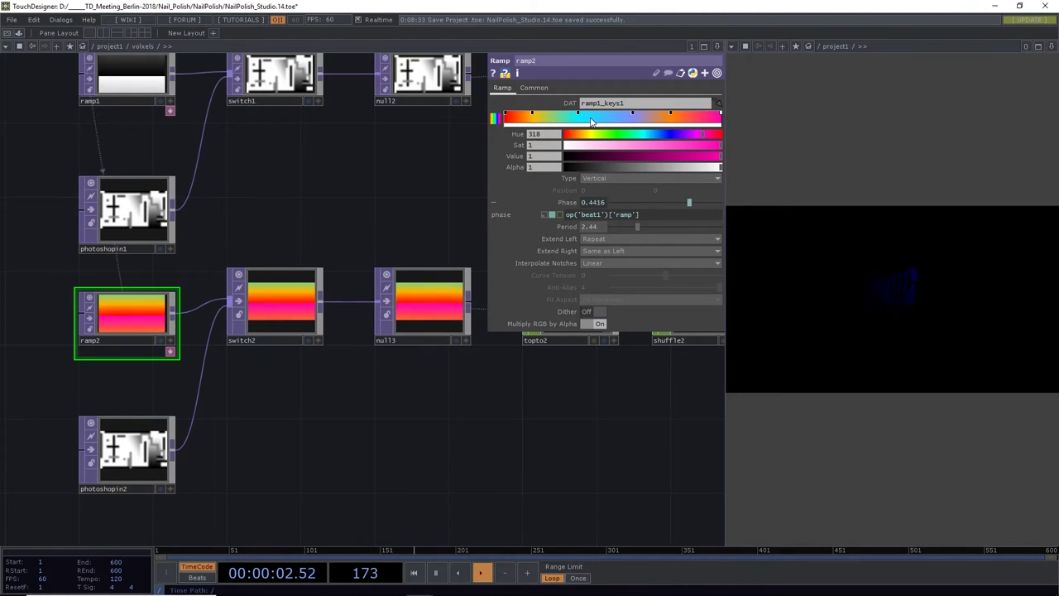
Bypass math4 in the colour chain, and delete it so shuffle2 feeds the merge directly
{"action": "left_click_drag", "start_coordinate": [433, 393], "coordinate": [384, 431]}
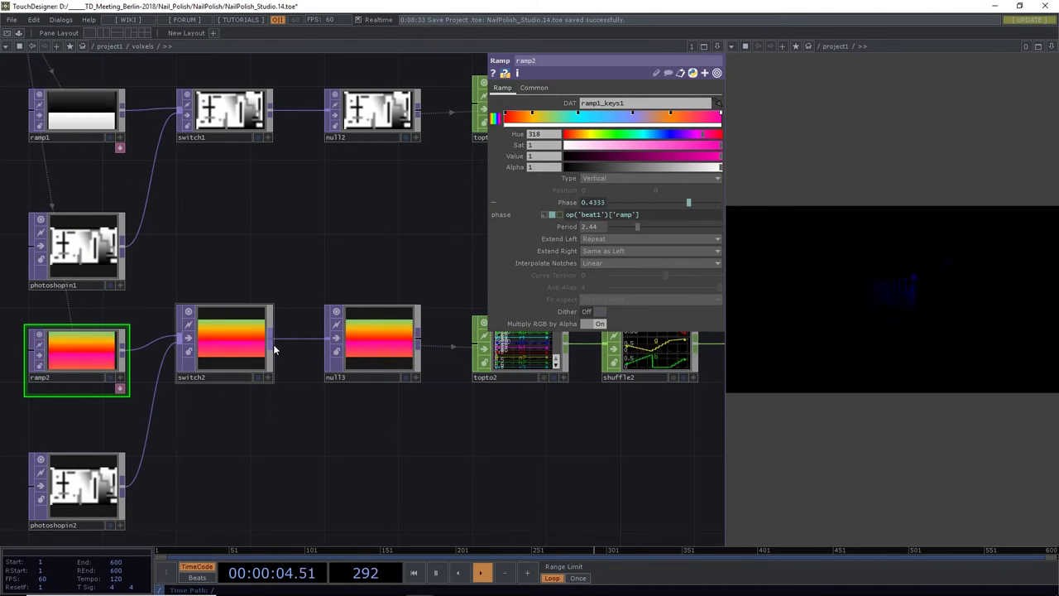
{"action": "left_click_drag", "start_coordinate": [356, 452], "coordinate": [344, 479]}
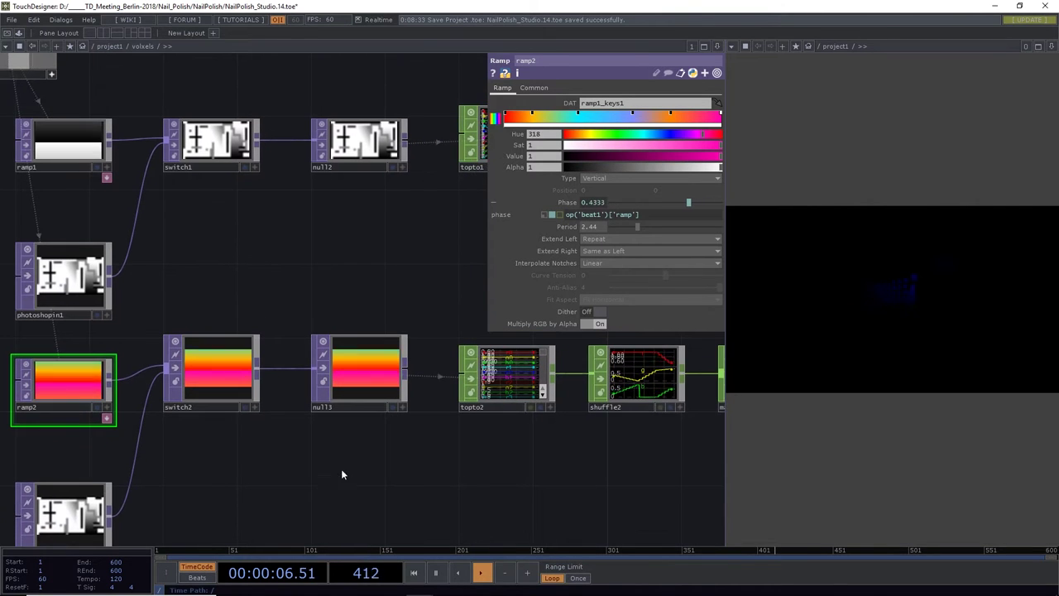
{"action": "left_click_drag", "start_coordinate": [350, 286], "coordinate": [260, 283]}
{"action": "scroll", "coordinate": [260, 284], "scroll_direction": "down", "scroll_amount": 2}
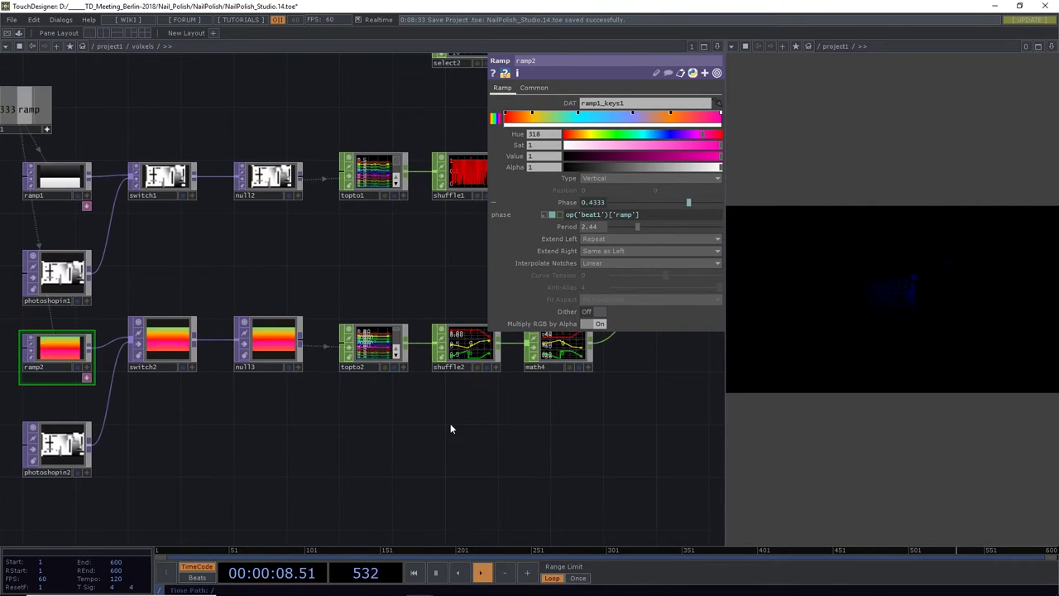
{"action": "left_click_drag", "start_coordinate": [450, 429], "coordinate": [388, 438]}
{"action": "left_click_drag", "start_coordinate": [513, 425], "coordinate": [404, 419]}
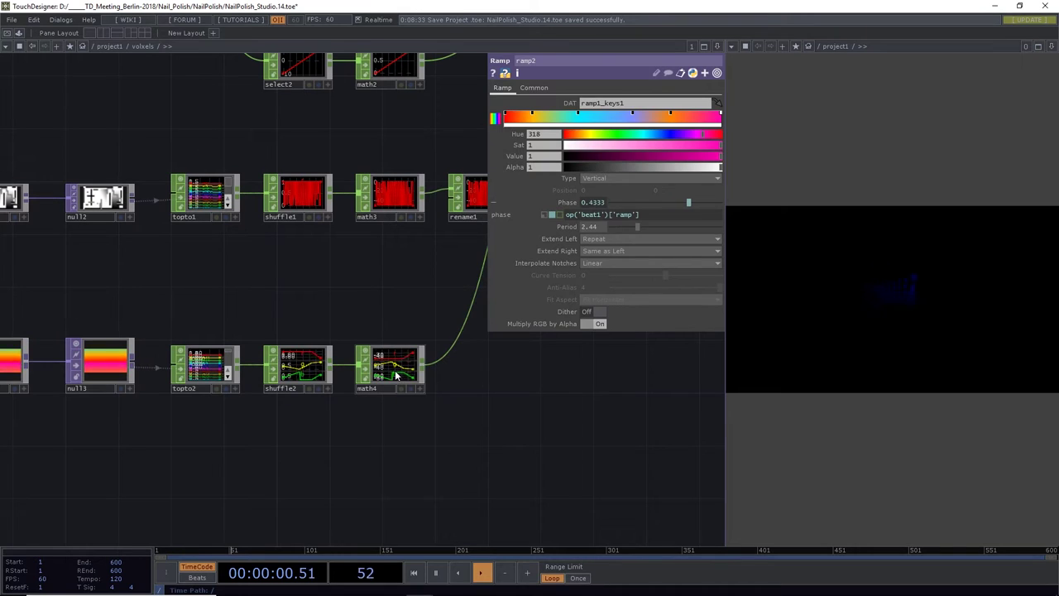
{"action": "left_click", "coordinate": [396, 377]}
{"action": "left_click", "coordinate": [407, 388]}
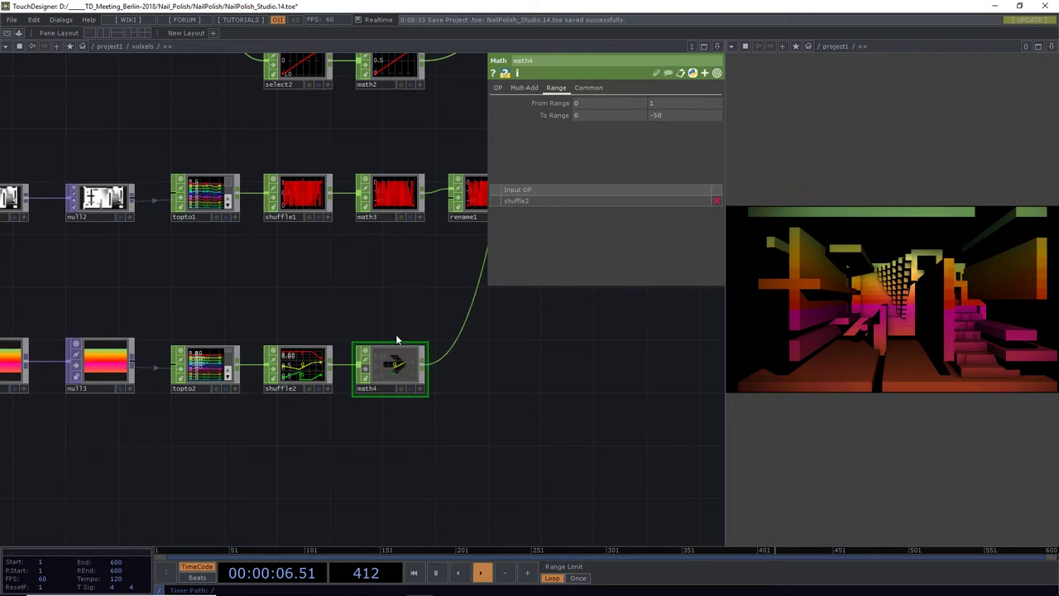
{"action": "key", "text": "Delete"}
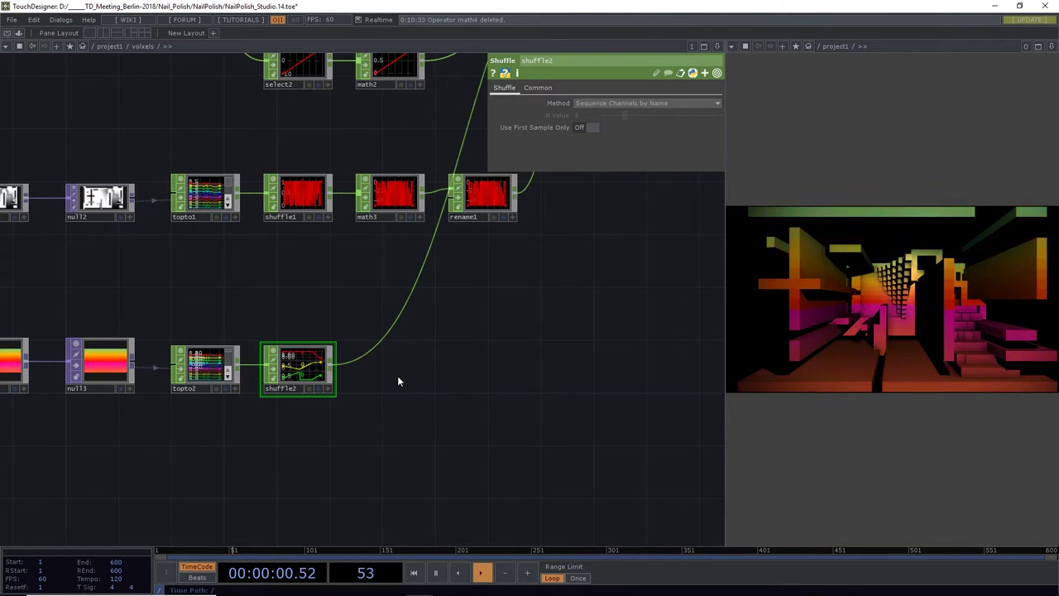
Change the ramp2 gradient's type to Circular in the colour chain
{"action": "scroll", "coordinate": [373, 437], "scroll_direction": "left", "scroll_amount": 10}
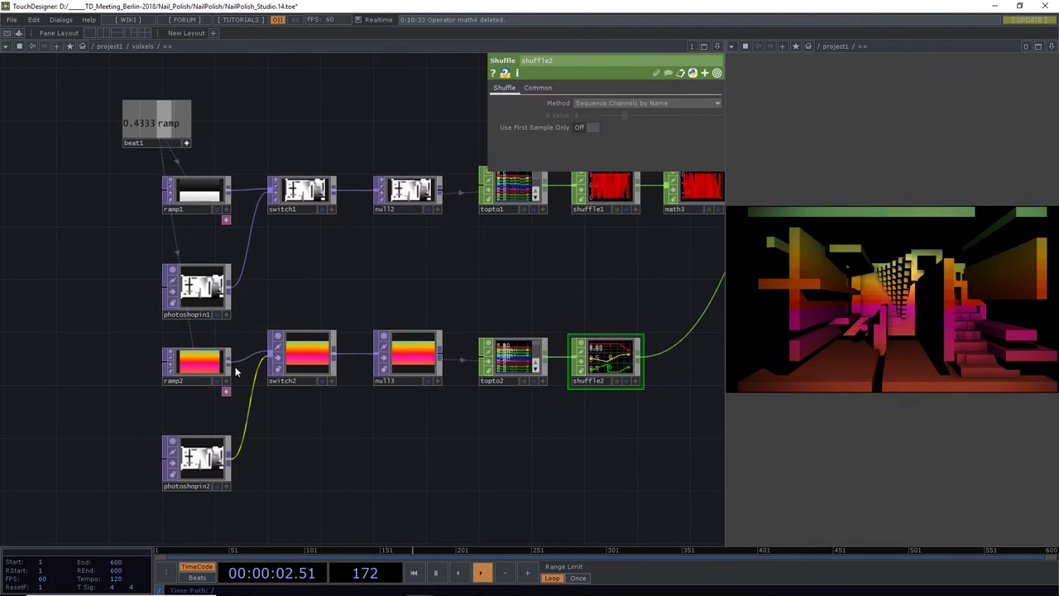
{"action": "left_click", "coordinate": [198, 363]}
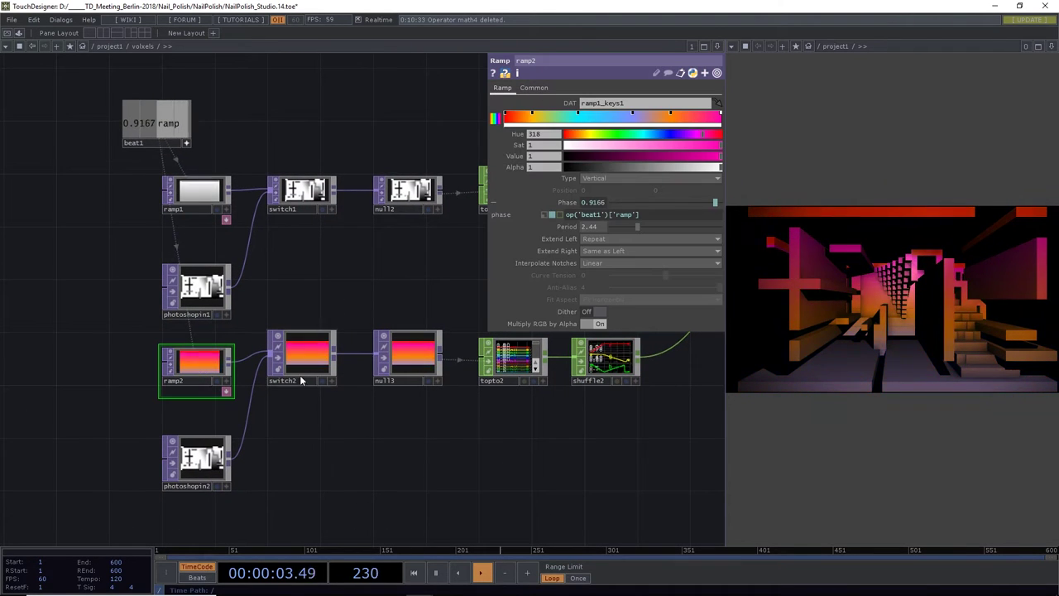
{"action": "left_click", "coordinate": [584, 179]}
{"action": "left_click", "coordinate": [595, 207]}
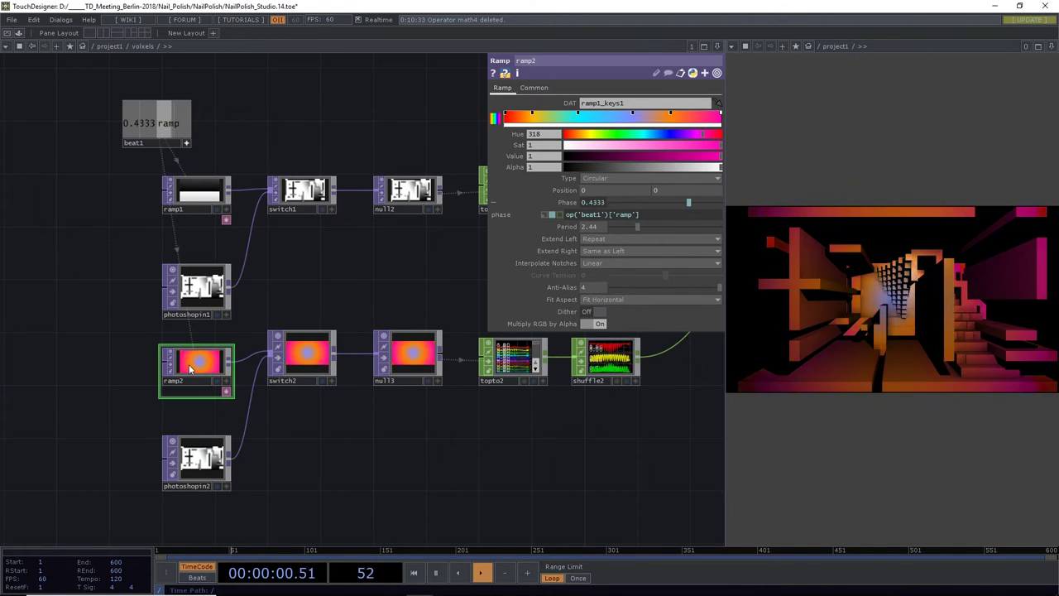
Inspect the common parameters of ramp2, switch2 and null3, including the input smoothness options of switch2
{"action": "left_click", "coordinate": [533, 87]}
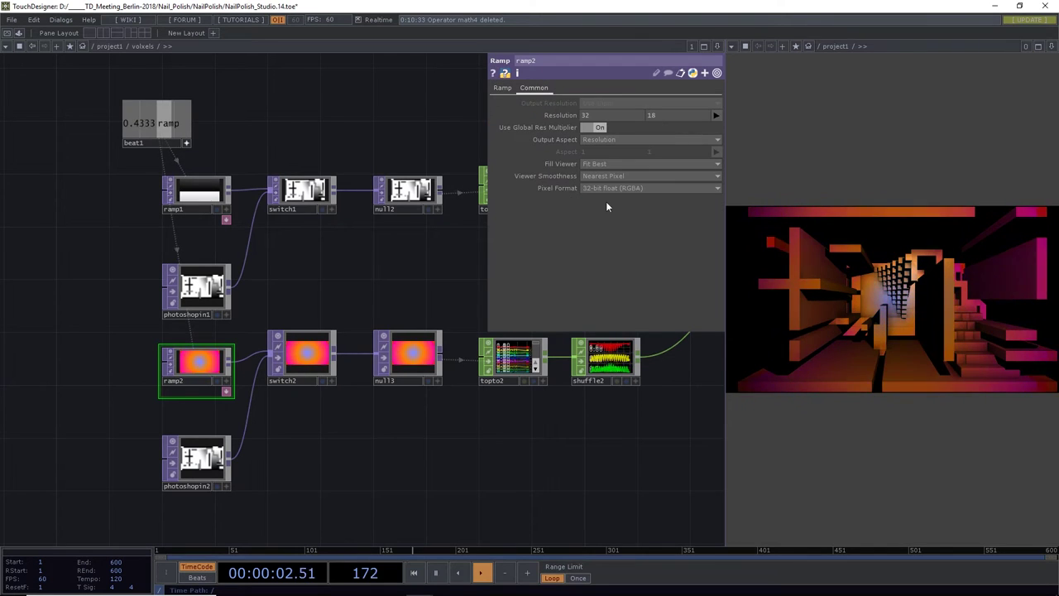
{"action": "left_click", "coordinate": [308, 356]}
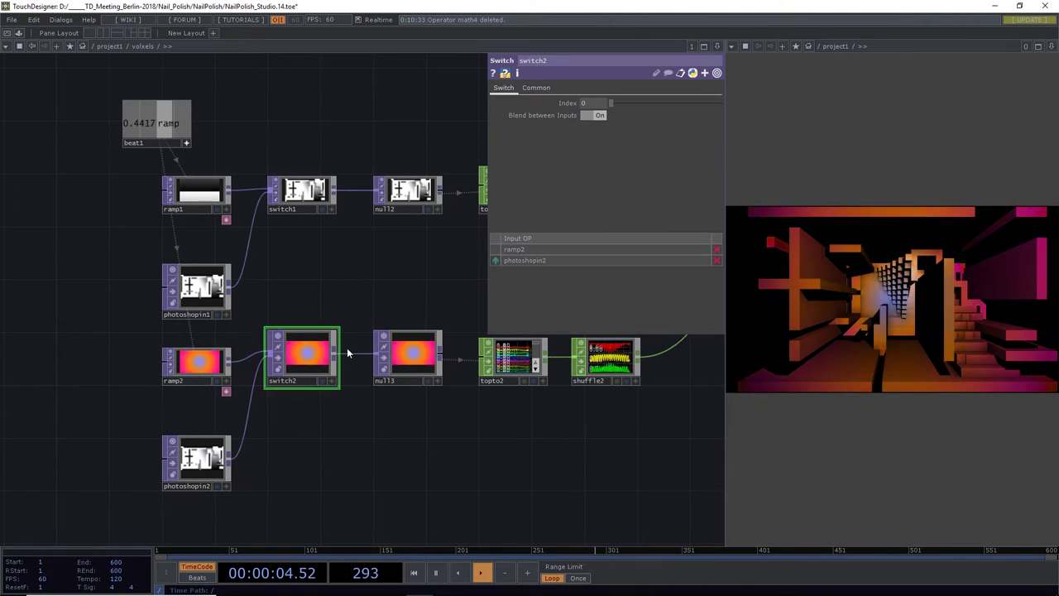
{"action": "left_click", "coordinate": [526, 88]}
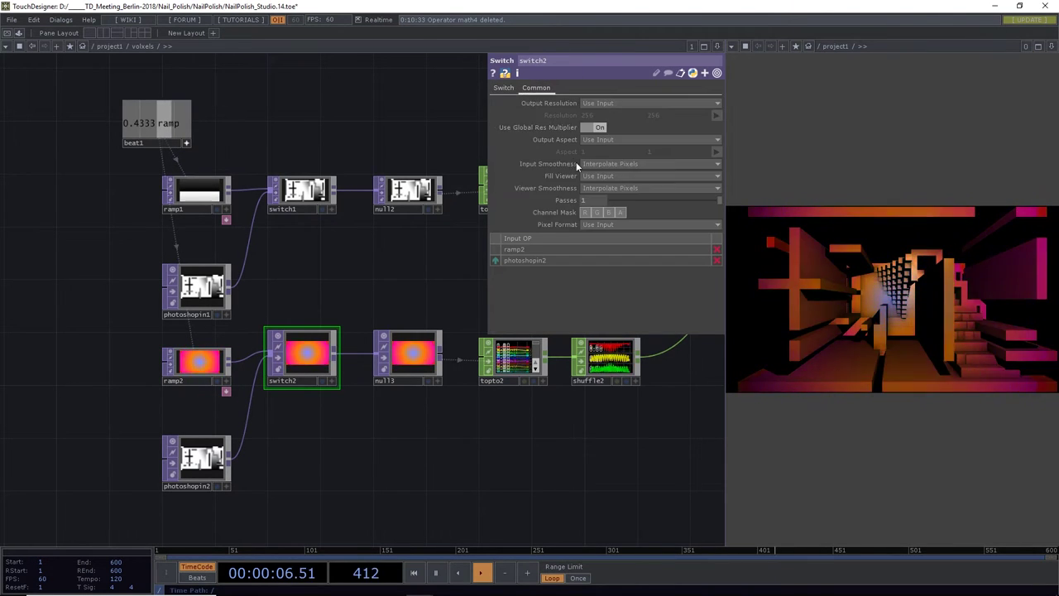
{"action": "left_click", "coordinate": [602, 163]}
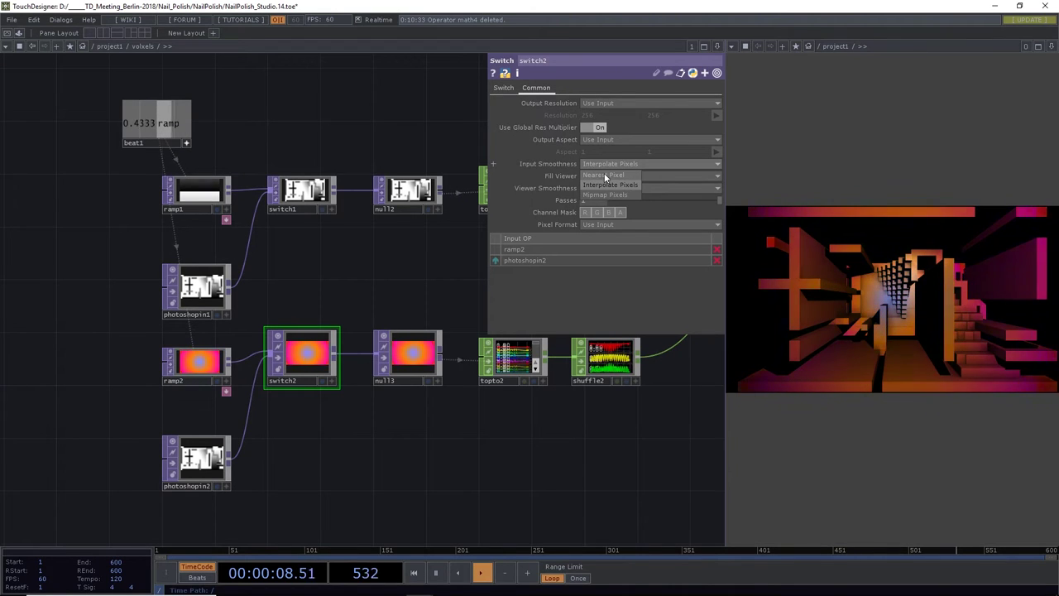
{"action": "left_click", "coordinate": [604, 165]}
{"action": "left_click", "coordinate": [430, 357]}
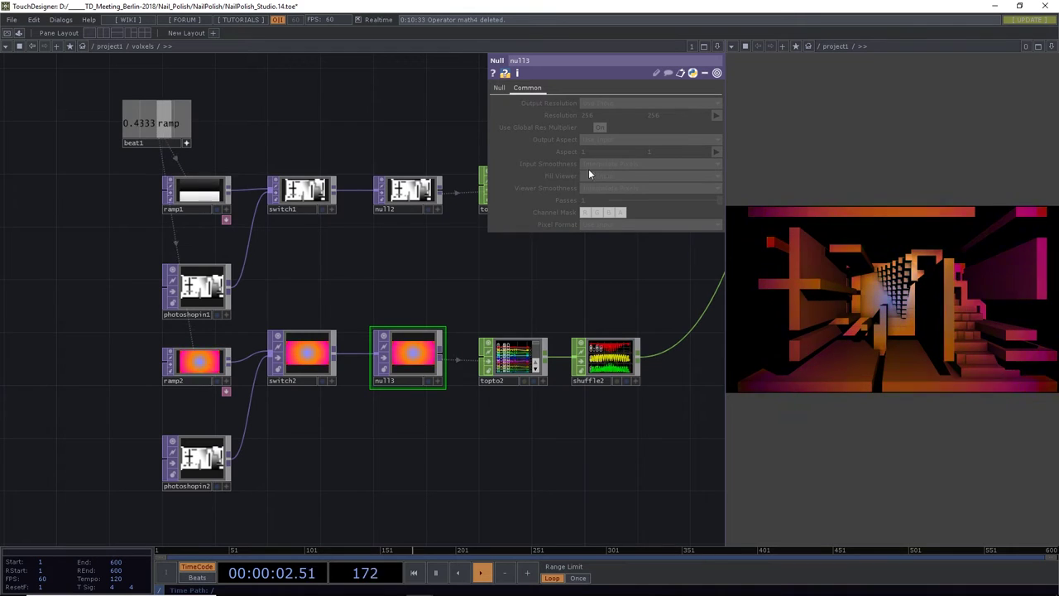
{"action": "left_click", "coordinate": [499, 89]}
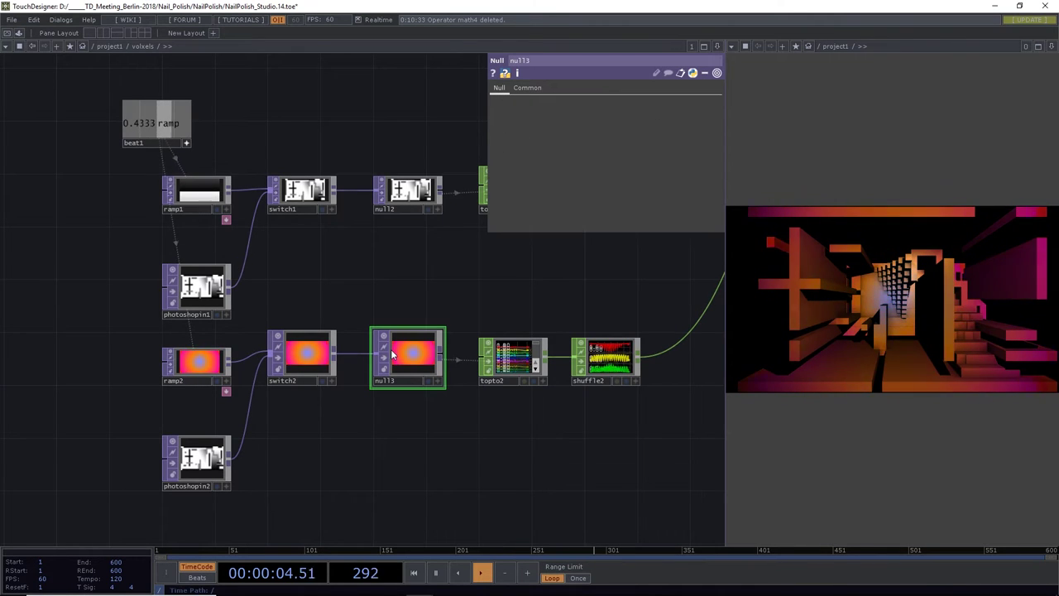
Save the project and pause the timeline playback
{"action": "left_click_drag", "start_coordinate": [579, 430], "coordinate": [328, 449]}
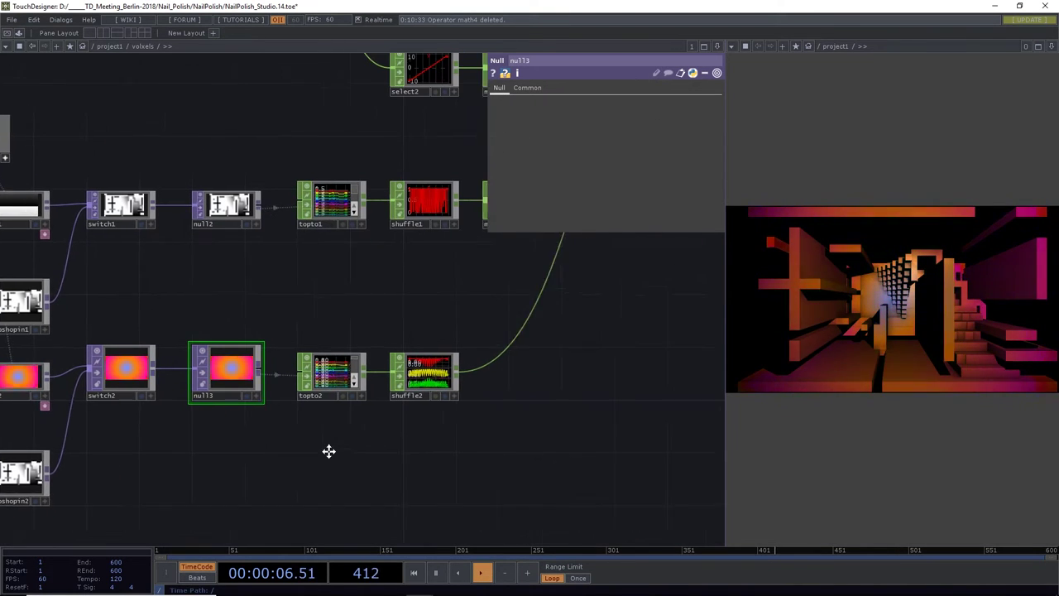
{"action": "key", "text": "ctrl+s"}
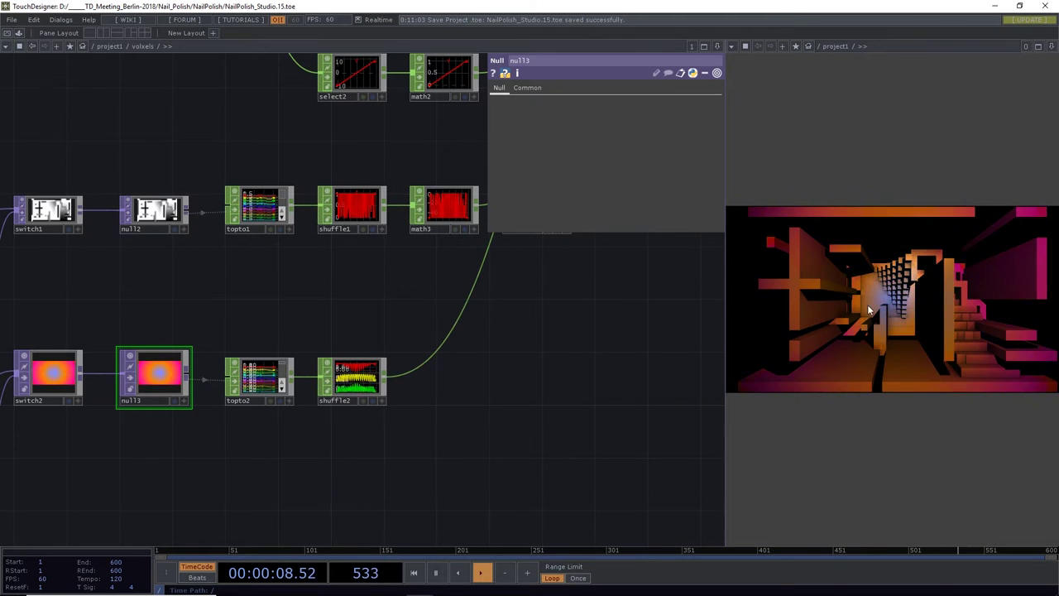
{"action": "left_click_drag", "start_coordinate": [411, 518], "coordinate": [351, 470]}
{"action": "left_click_drag", "start_coordinate": [316, 424], "coordinate": [293, 430]}
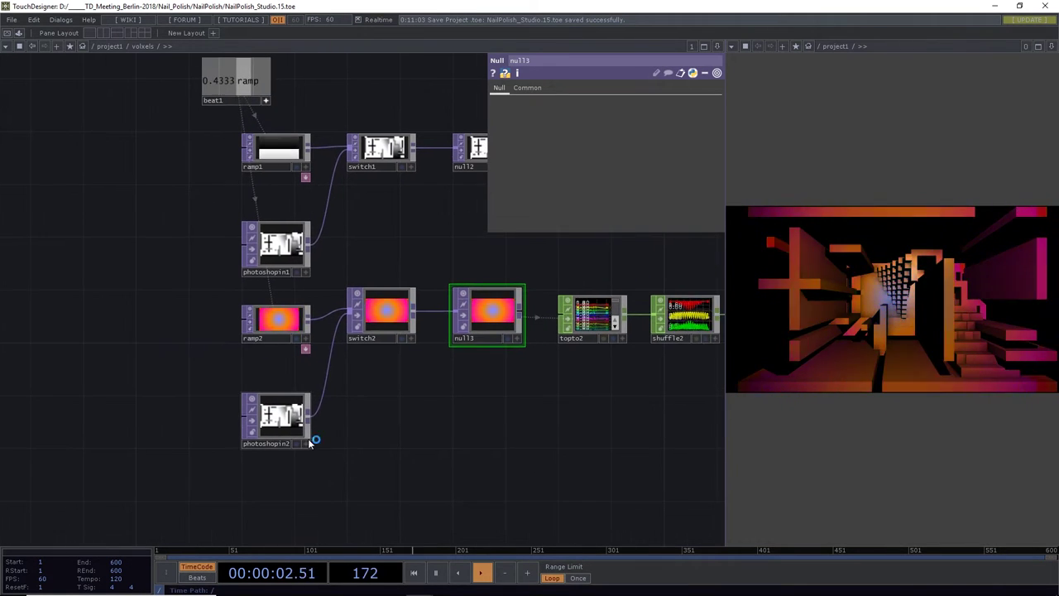
{"action": "key", "text": "ctrl+s"}
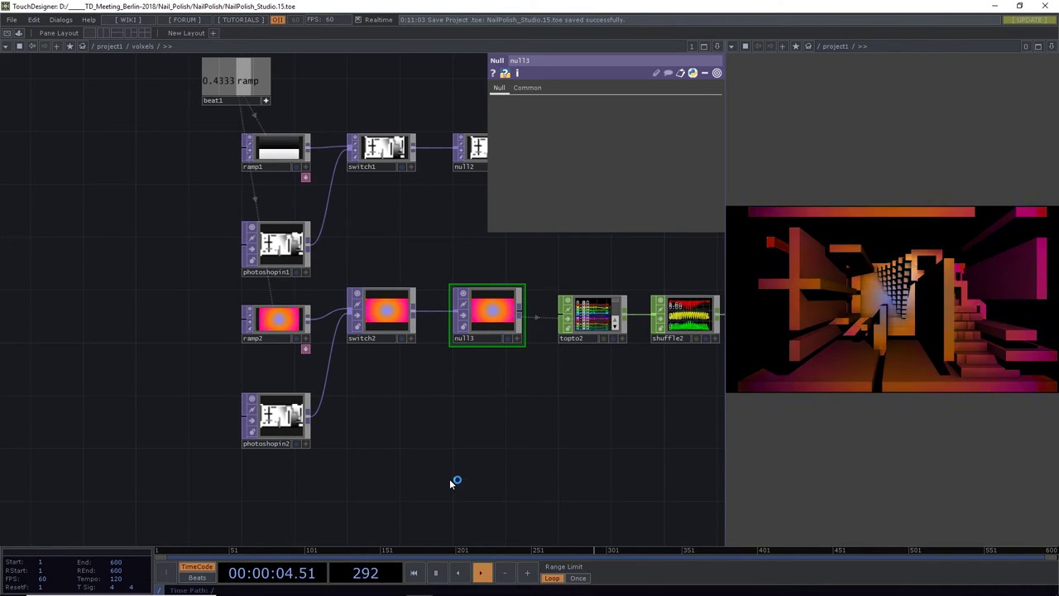
{"action": "left_click", "coordinate": [436, 572]}
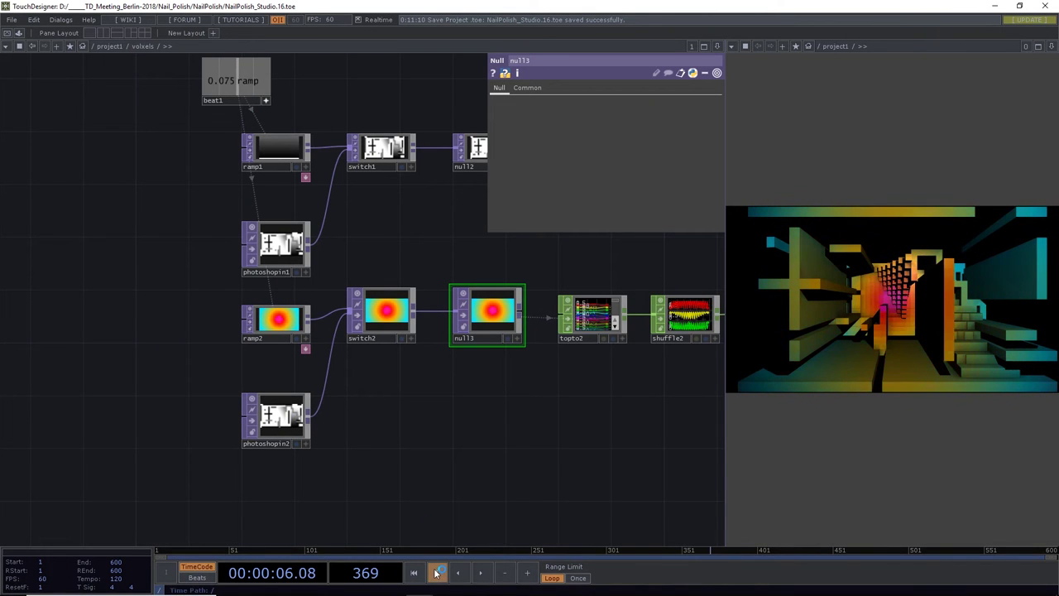
Switch to Photoshop and save the depth map document as ColorMap_live.psd in the Nail_Polish folder, keeping maximum compatibility enabled
{"action": "key", "text": "alt+Tab"}
{"action": "key", "text": "alt+Tab"}
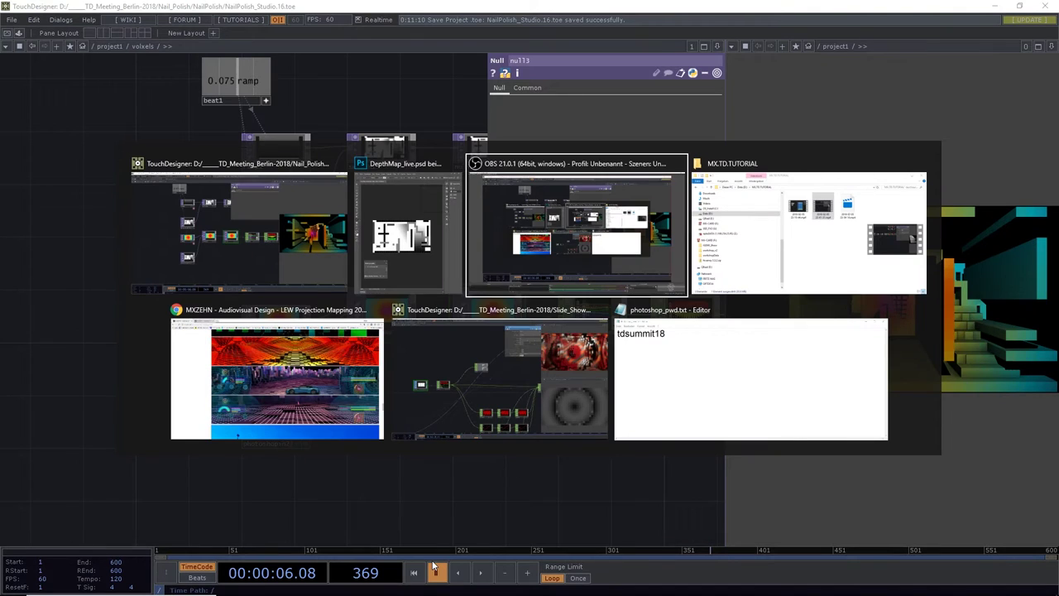
{"action": "key", "text": "alt+Tab"}
{"action": "key", "text": "alt+Tab"}
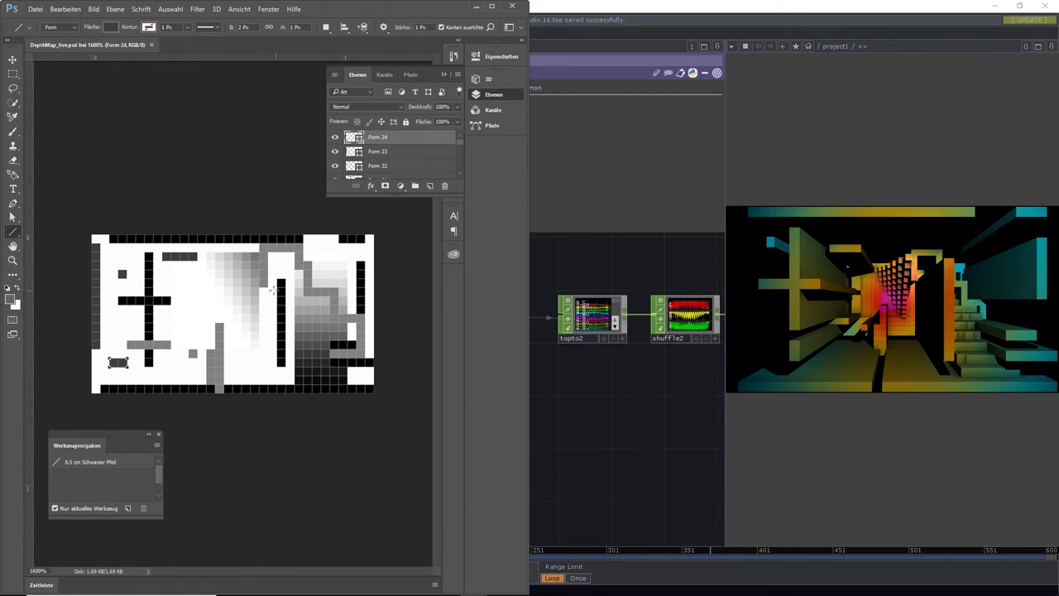
{"action": "left_click", "coordinate": [43, 10]}
{"action": "left_click", "coordinate": [58, 132]}
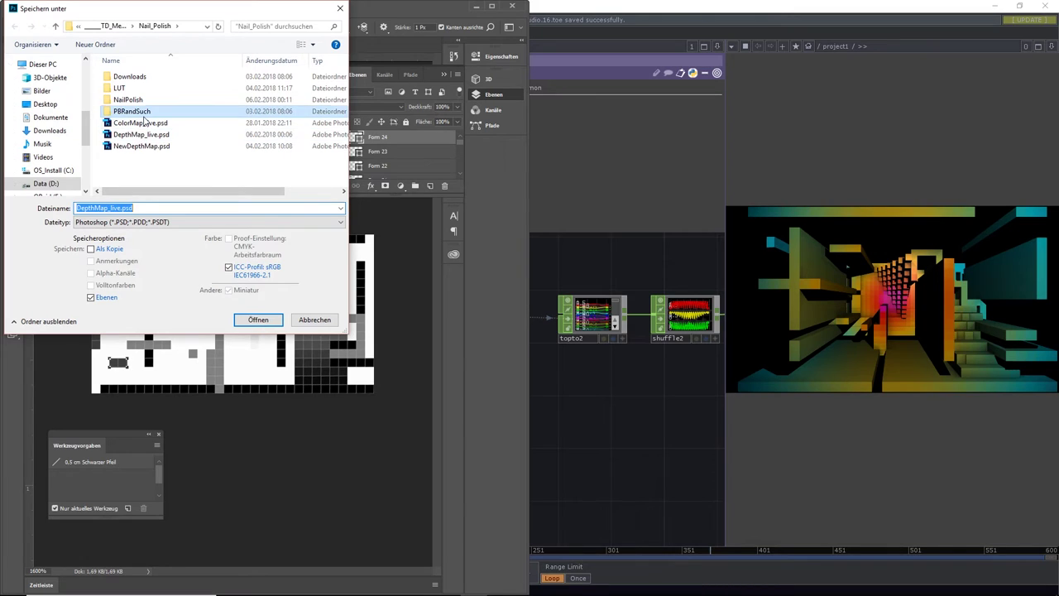
{"action": "left_click", "coordinate": [147, 123]}
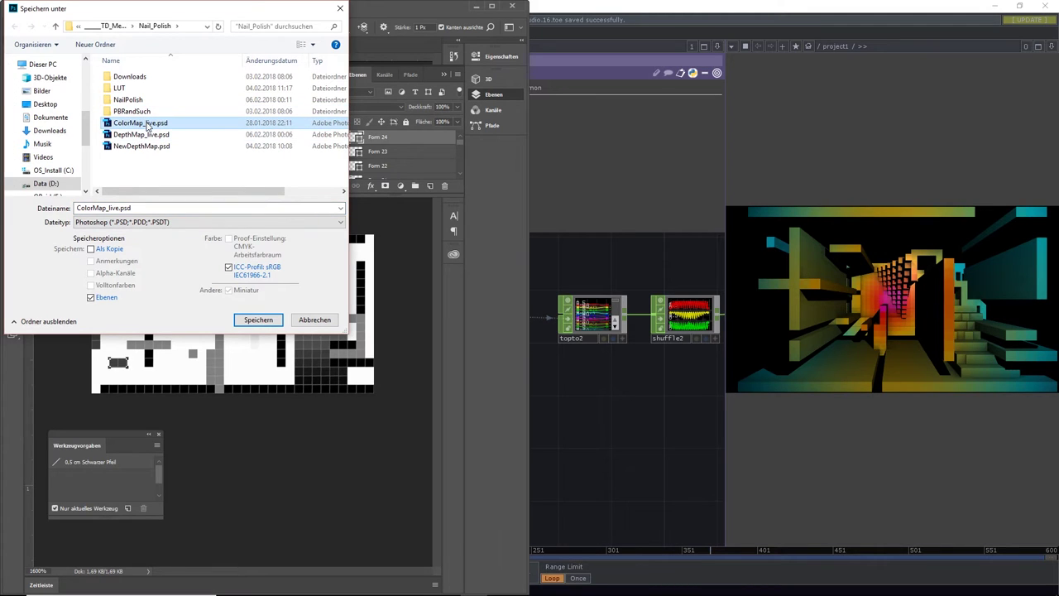
{"action": "left_click", "coordinate": [258, 320]}
{"action": "left_click", "coordinate": [554, 303]}
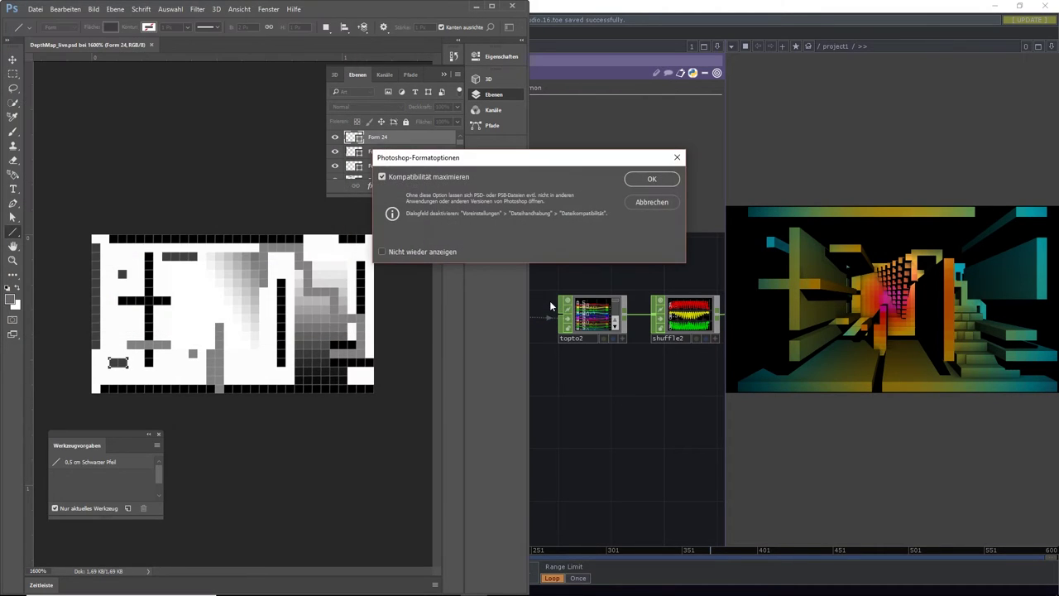
{"action": "left_click", "coordinate": [651, 180]}
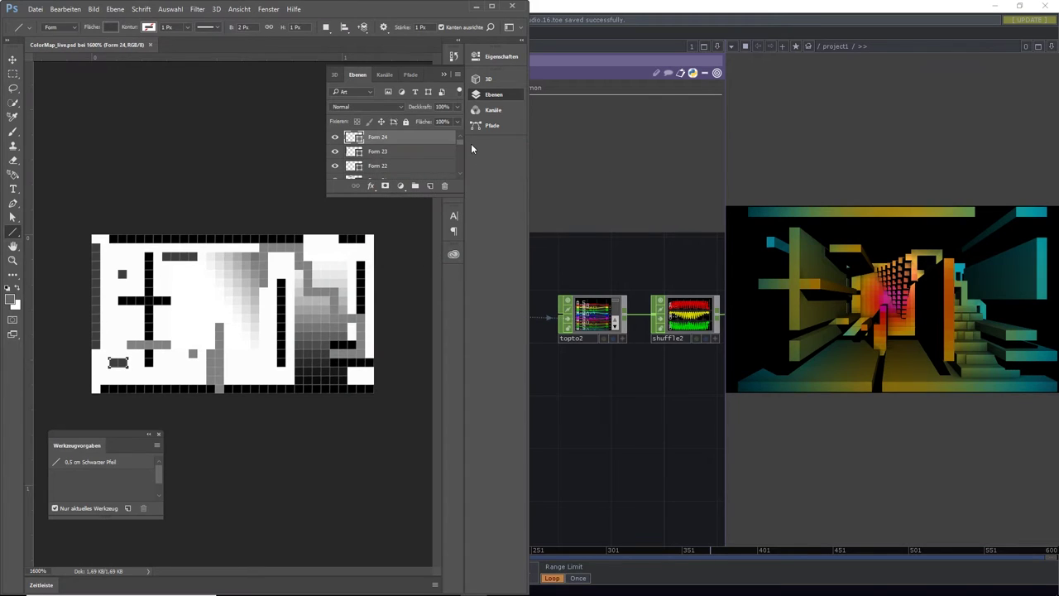
Delete all the shape layers above the background and add a new empty layer
{"action": "left_click_drag", "start_coordinate": [460, 142], "coordinate": [460, 167]}
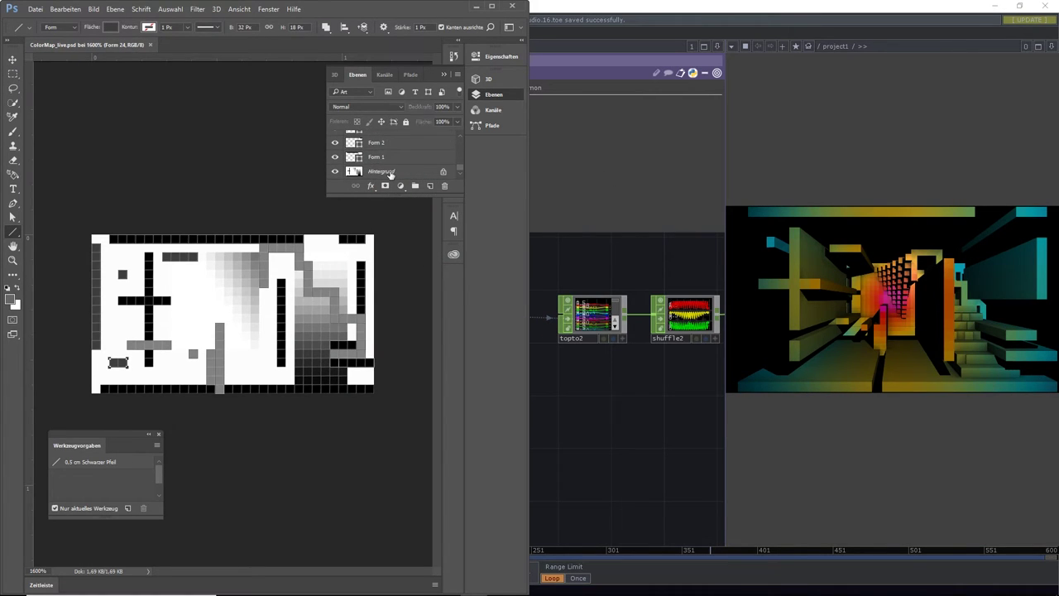
{"action": "key", "text": "ctrl+alt+a"}
{"action": "key", "text": "Delete"}
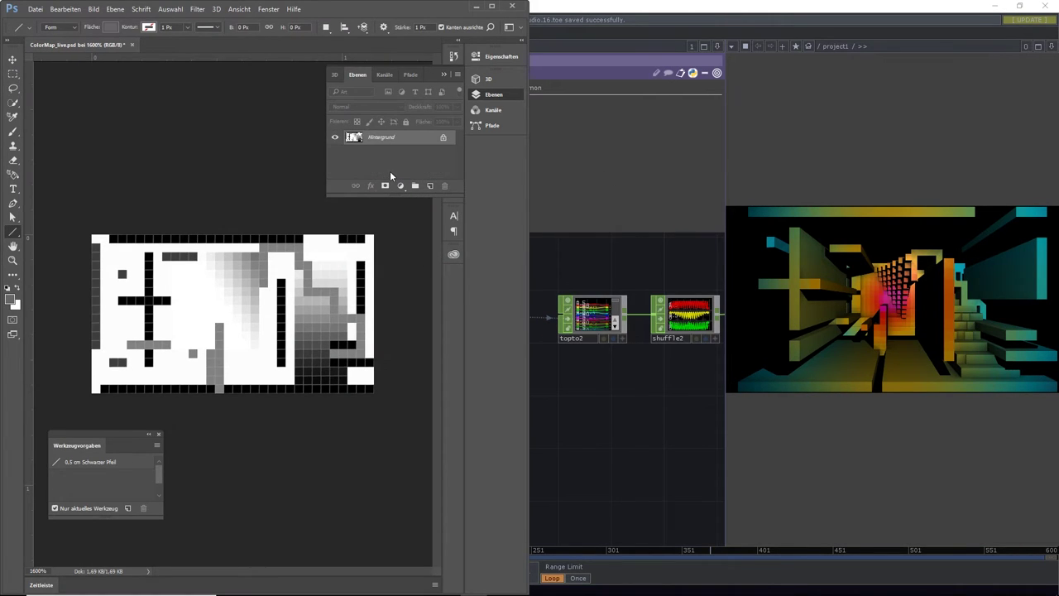
{"action": "left_click", "coordinate": [430, 186]}
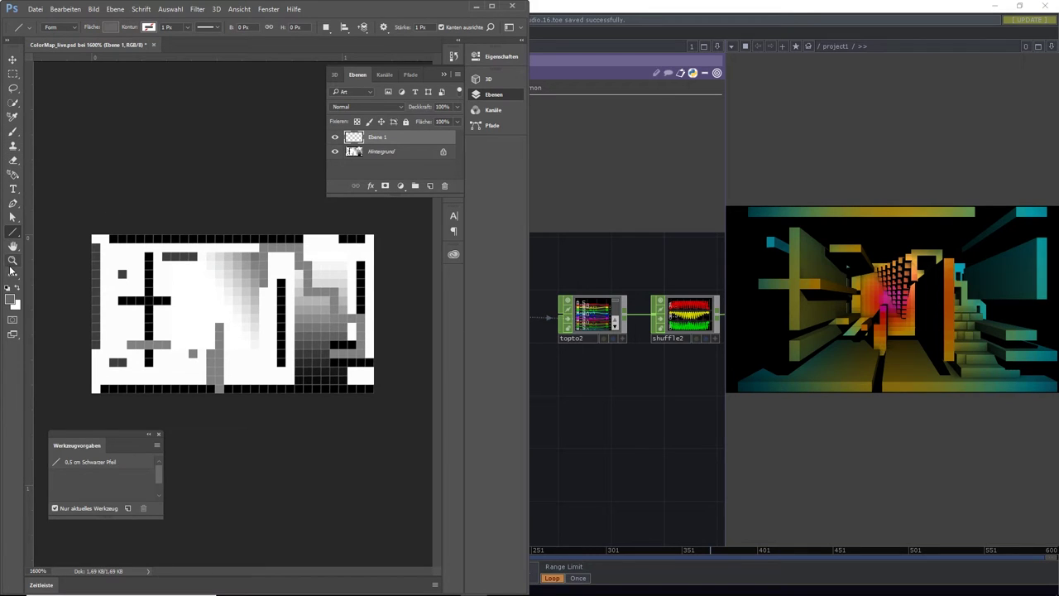
Choose the Brush tool and set the foreground colour to orange, fc7701
{"action": "left_click", "coordinate": [11, 132]}
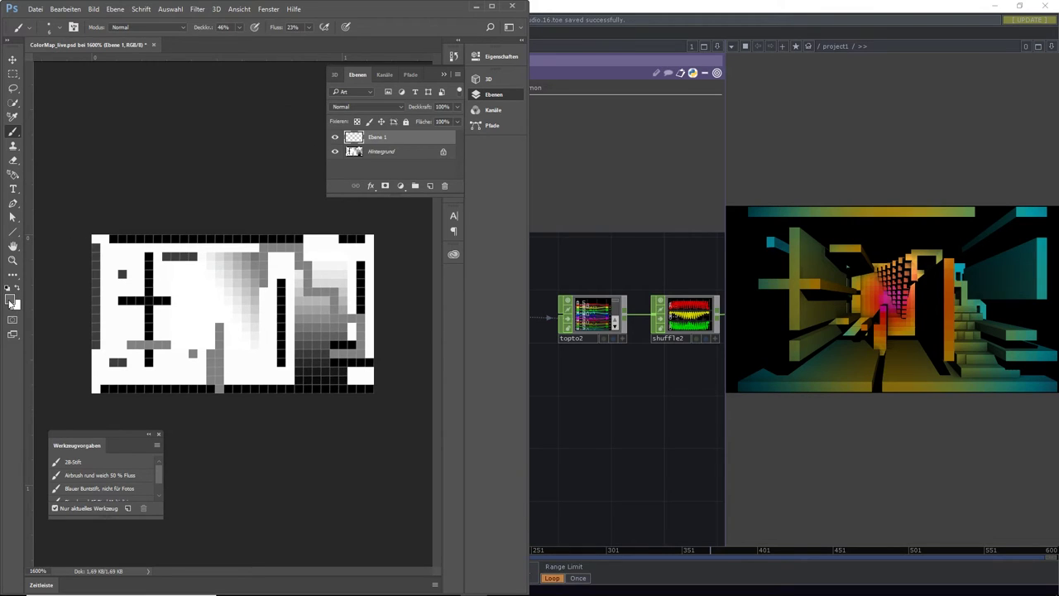
{"action": "left_click", "coordinate": [11, 302]}
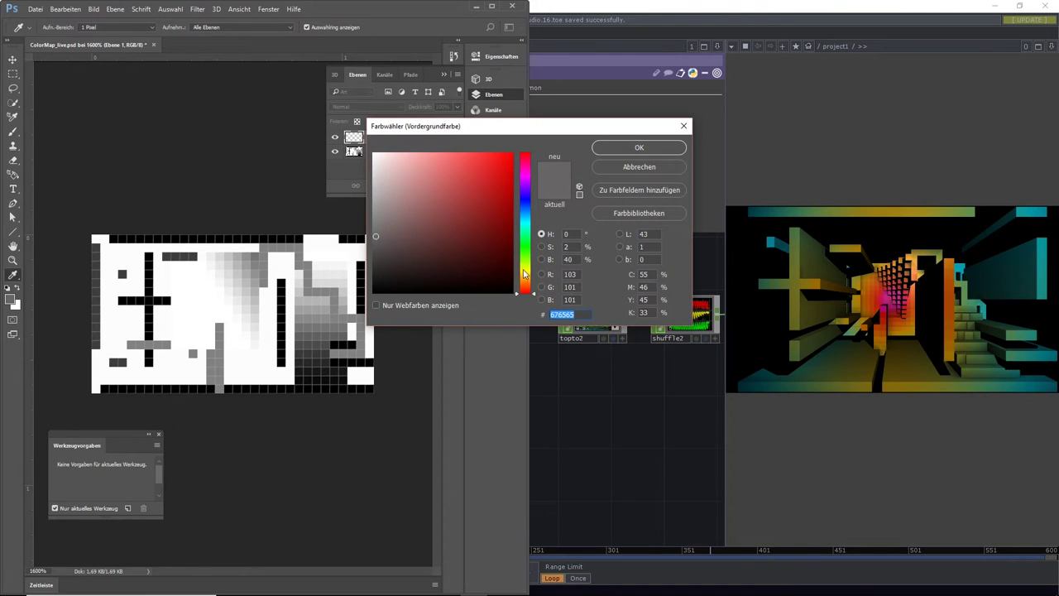
{"action": "left_click_drag", "start_coordinate": [523, 273], "coordinate": [527, 282]}
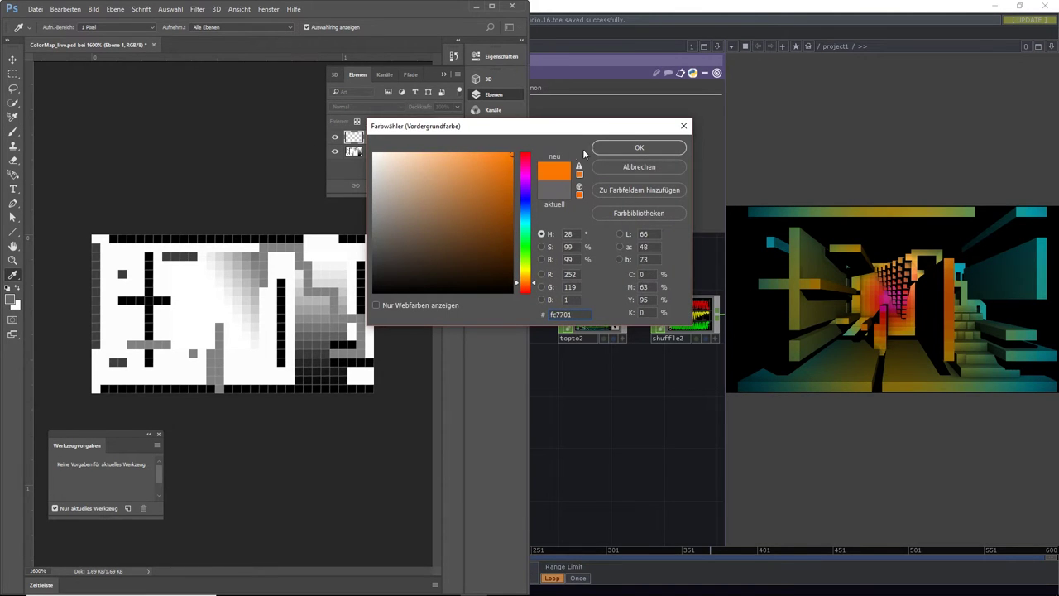
{"action": "left_click", "coordinate": [612, 147]}
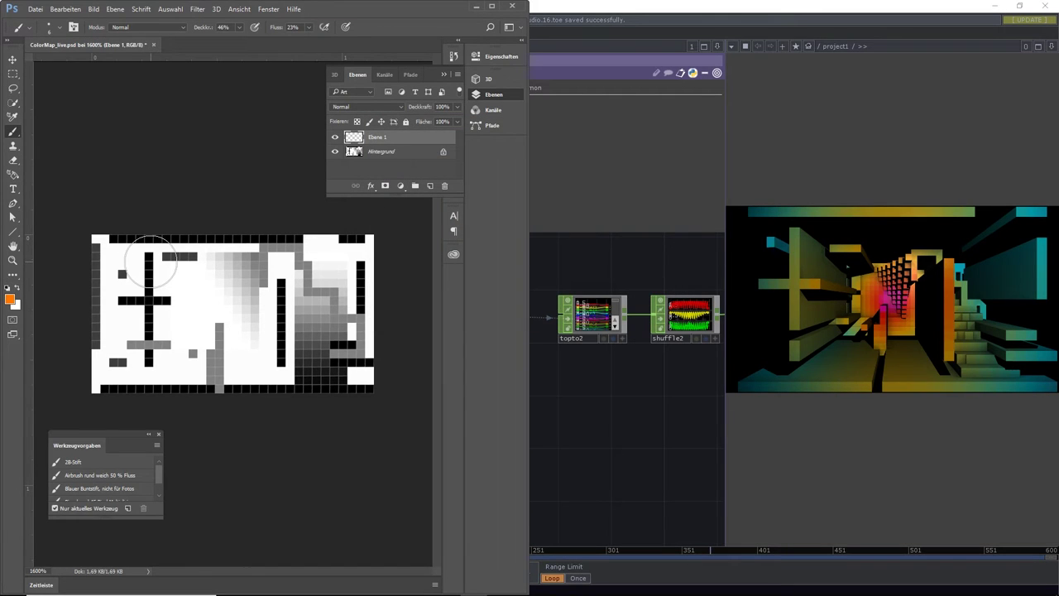
Set the new layer's blend mode to Multiply and paint orange over the middle of the map
{"action": "left_click", "coordinate": [376, 109]}
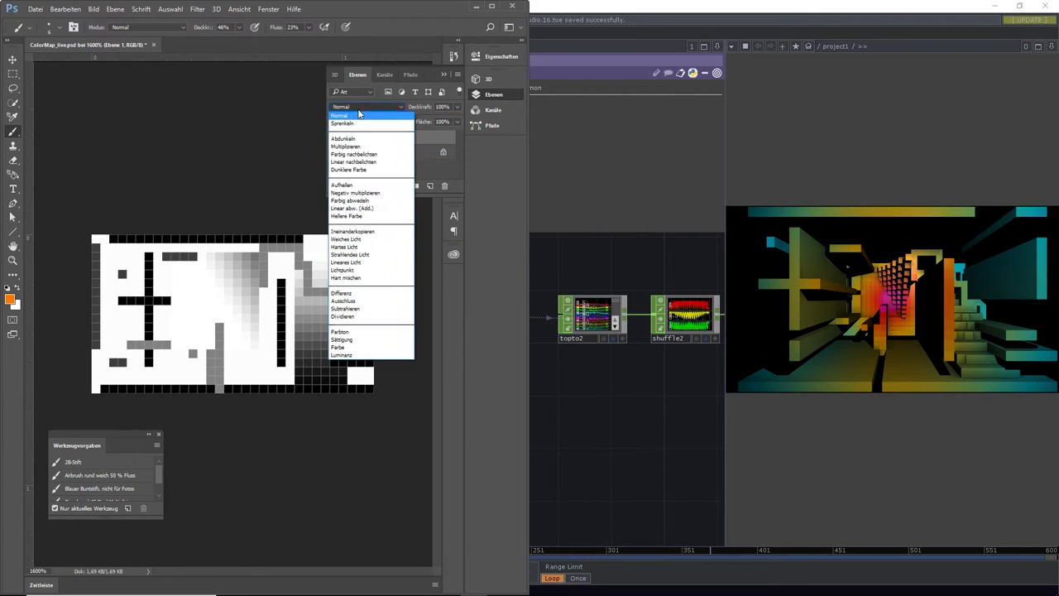
{"action": "left_click", "coordinate": [345, 146]}
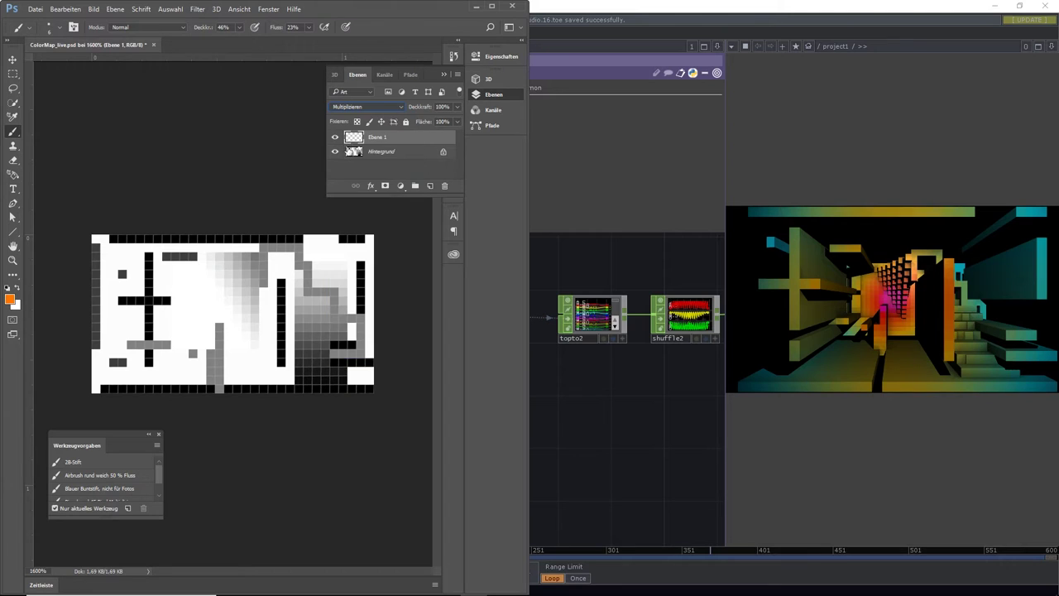
{"action": "mouse_move", "coordinate": [154, 277]}
{"action": "left_mouse_down"}
{"action": "mouse_move", "coordinate": [134, 318]}
{"action": "mouse_move", "coordinate": [133, 382]}
{"action": "mouse_move", "coordinate": [183, 286]}
{"action": "mouse_move", "coordinate": [232, 280]}
{"action": "mouse_move", "coordinate": [168, 309]}
{"action": "mouse_move", "coordinate": [356, 290]}
{"action": "mouse_move", "coordinate": [214, 309]}
{"action": "mouse_move", "coordinate": [128, 302]}
{"action": "mouse_move", "coordinate": [269, 333]}
{"action": "mouse_move", "coordinate": [231, 337]}
{"action": "mouse_move", "coordinate": [273, 308]}
{"action": "mouse_move", "coordinate": [195, 298]}
{"action": "mouse_move", "coordinate": [245, 321]}
{"action": "left_mouse_up"}
Switch to TouchDesigner and set photoshopin2's locked document name to ColorMap_live.psd, checking the name against the Photoshop document
{"action": "left_click", "coordinate": [637, 384]}
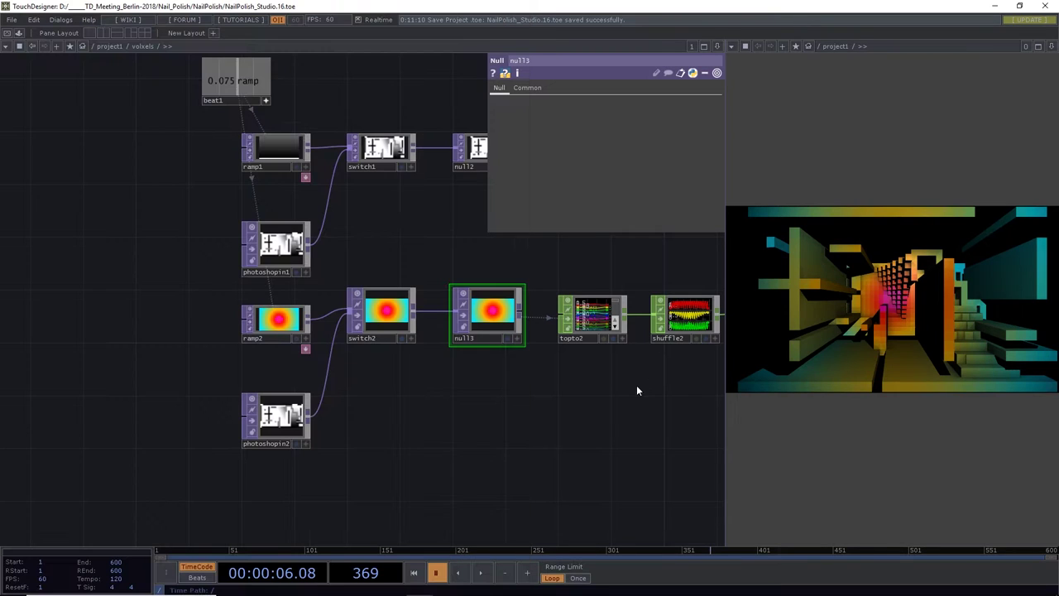
{"action": "left_click", "coordinate": [281, 423]}
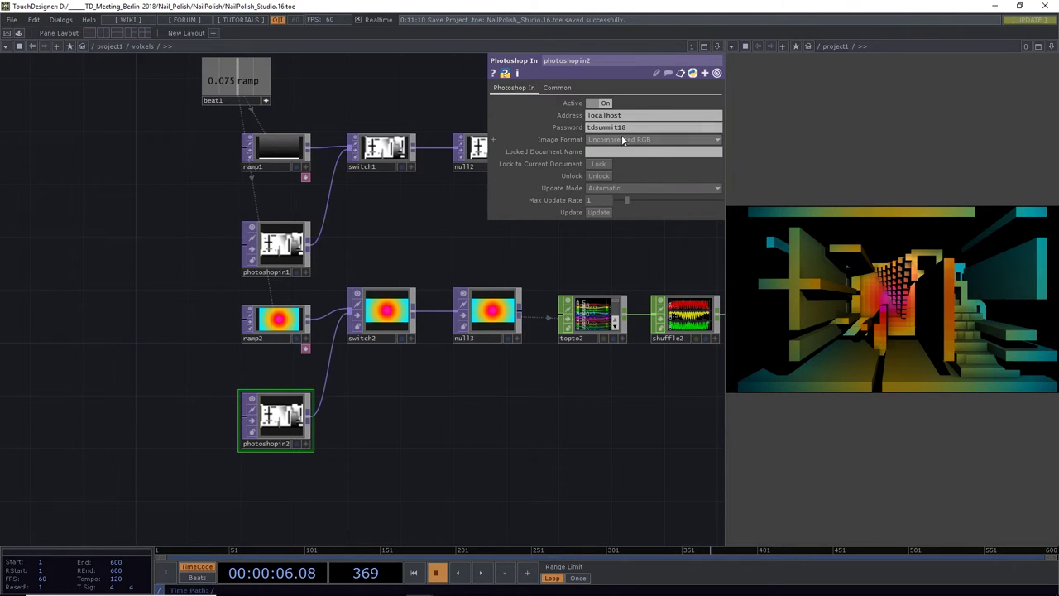
{"action": "key", "text": "alt+Tab"}
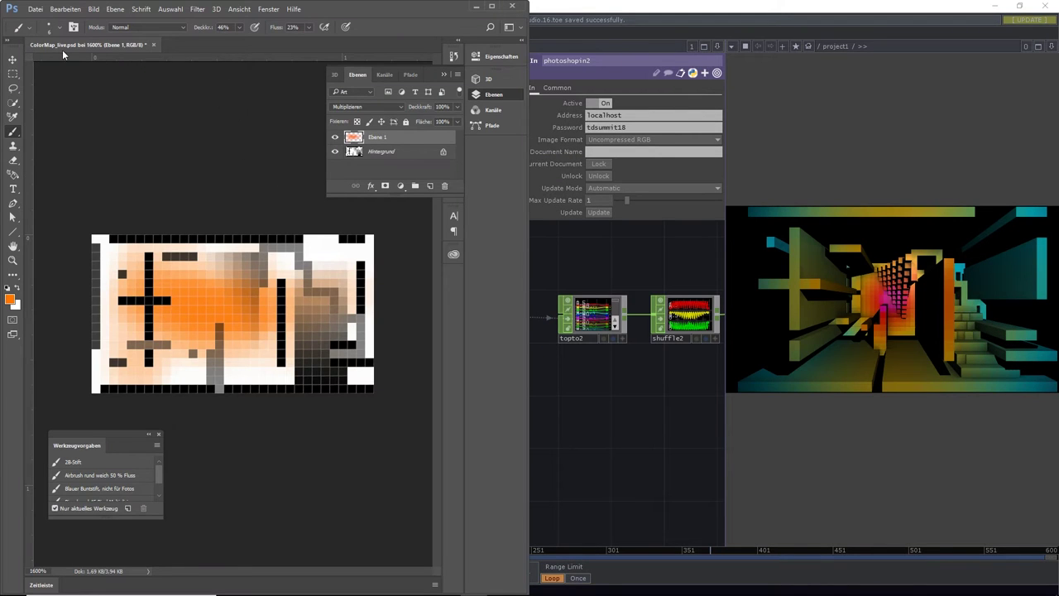
{"action": "key", "text": "alt+Tab"}
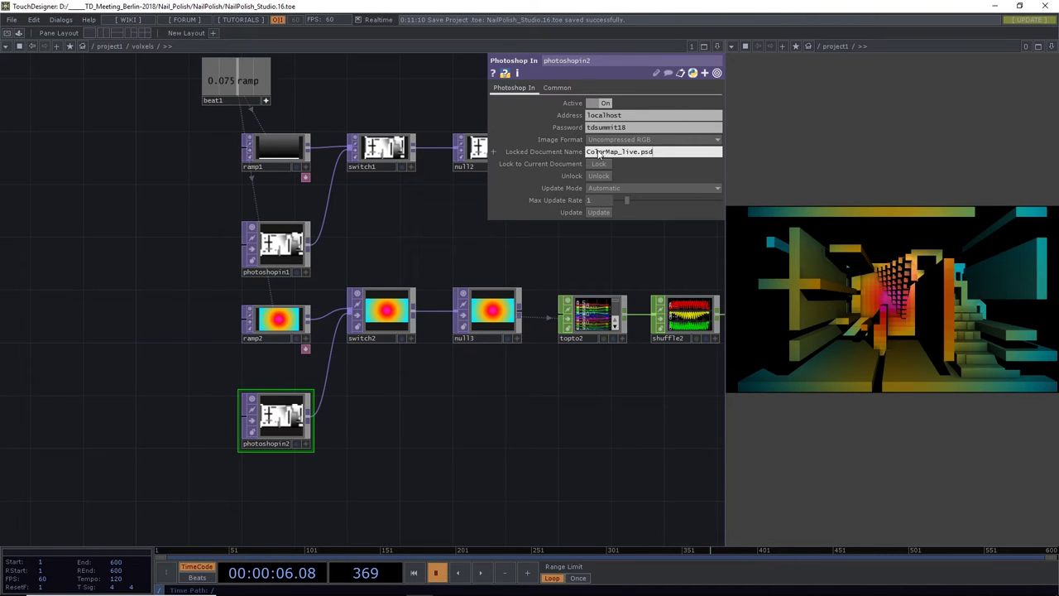
{"action": "key", "text": "alt+Tab"}
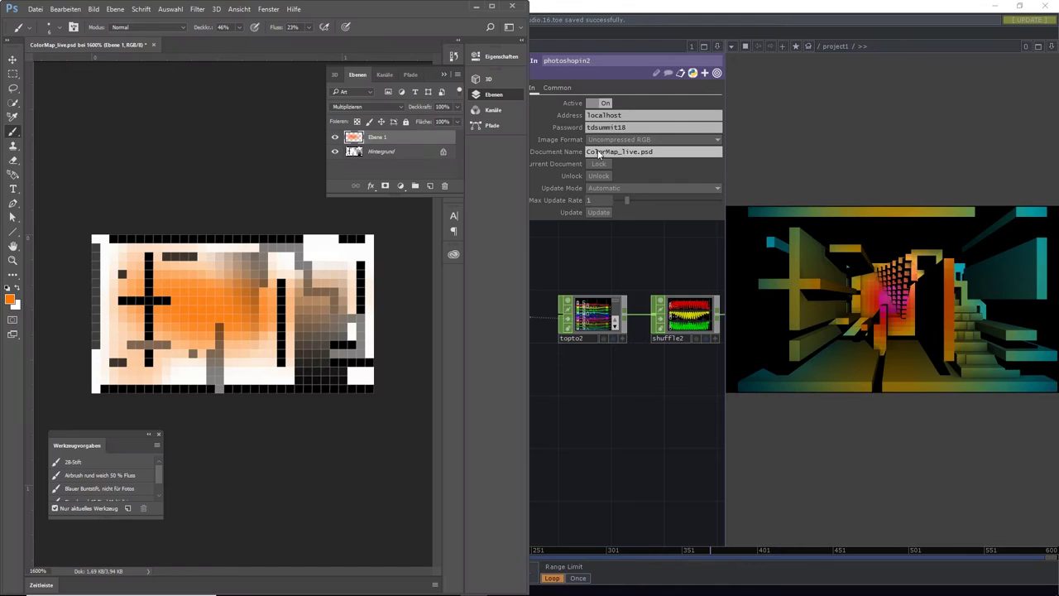
{"action": "key", "text": "alt+Tab"}
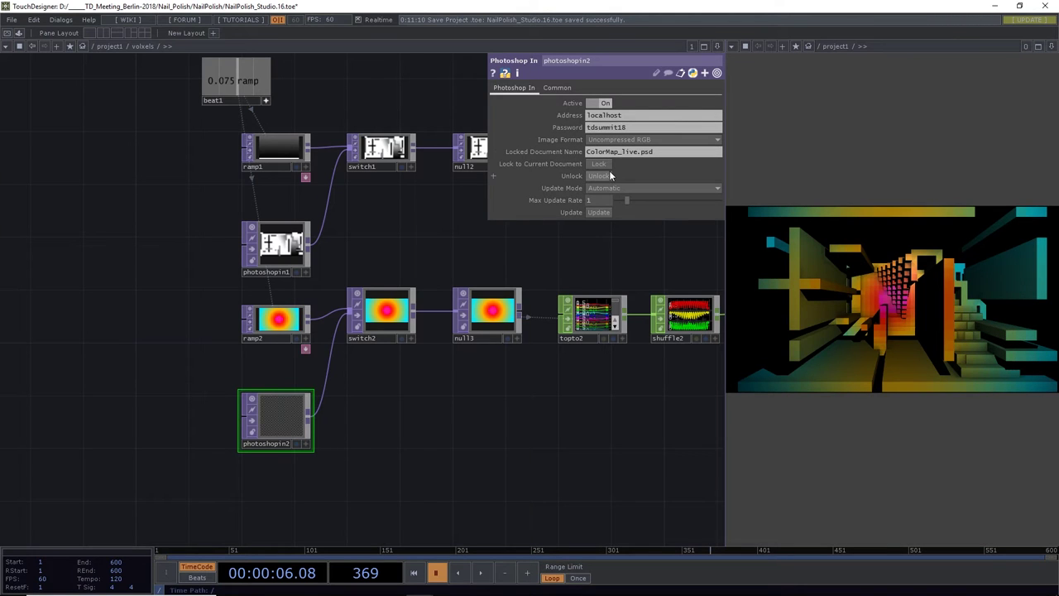
Lock photoshopin2 to the current document and compare its locked name with the document open in Photoshop
{"action": "left_click", "coordinate": [603, 166]}
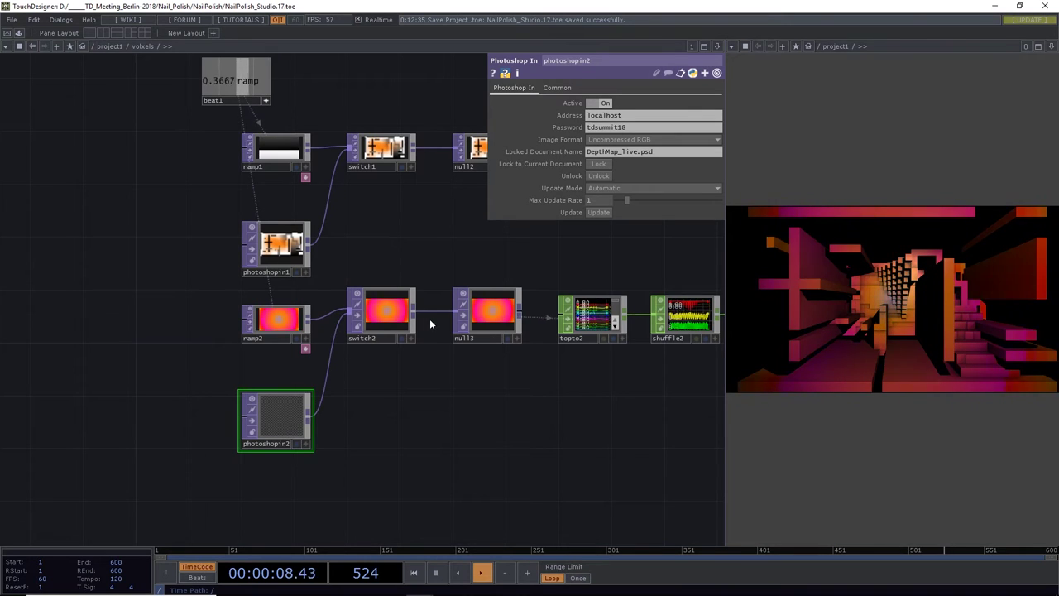
{"action": "key", "text": "alt+Tab"}
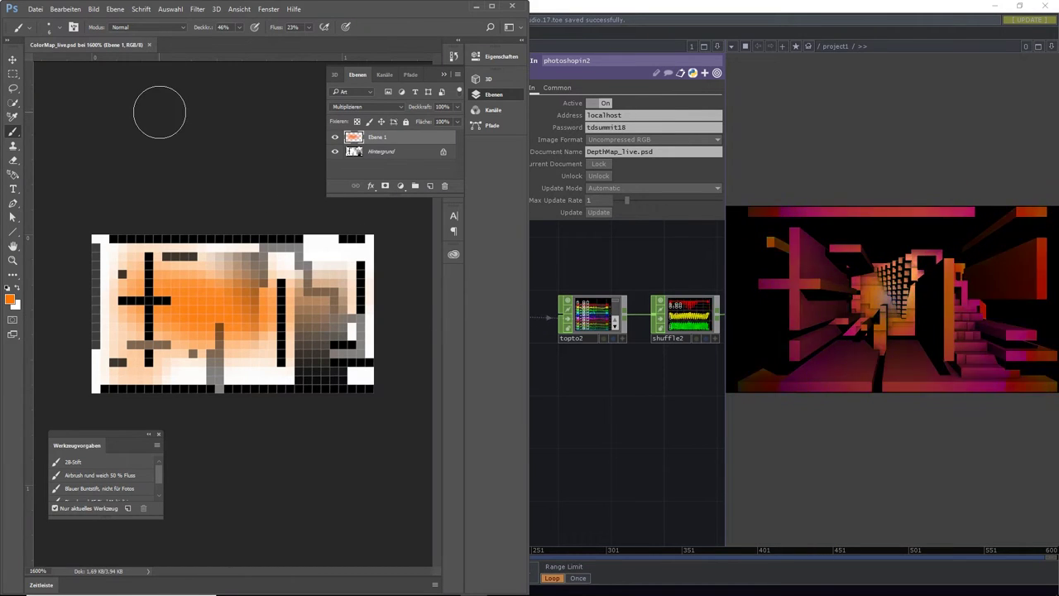
{"action": "left_click", "coordinate": [550, 271]}
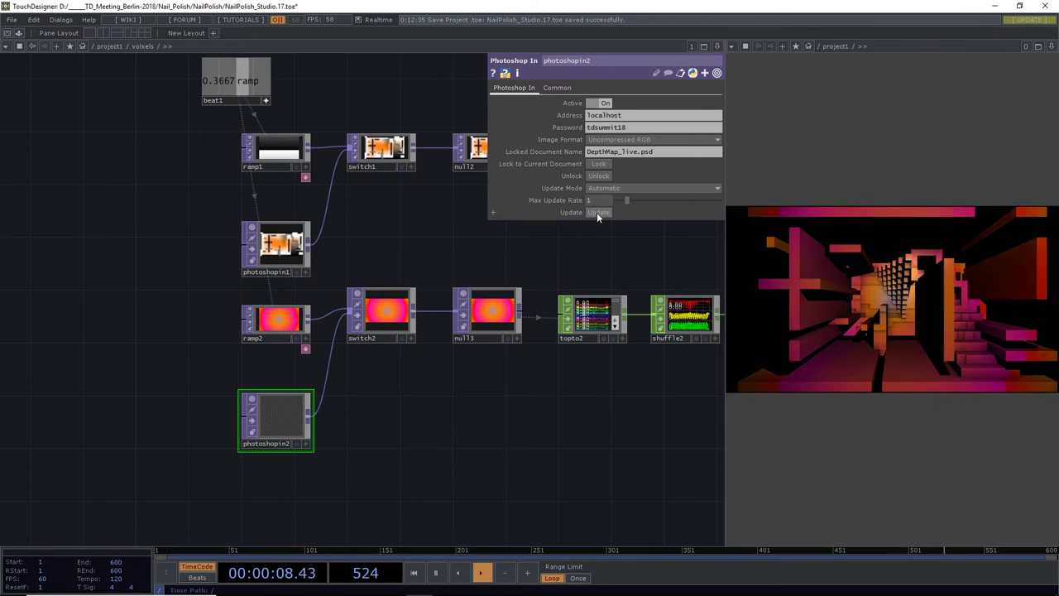
Switch to Photoshop and paint more orange over the upper-right part of the colour map on the Multiply layer
{"action": "left_click_drag", "start_coordinate": [468, 438], "coordinate": [423, 469]}
{"action": "key", "text": "alt+Tab"}
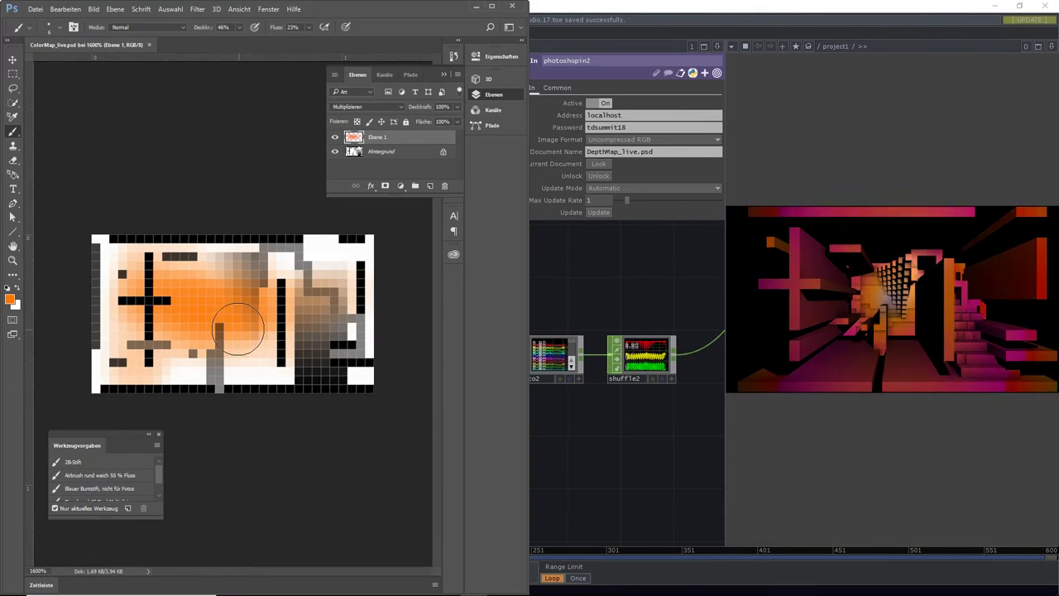
{"action": "mouse_move", "coordinate": [265, 311]}
{"action": "left_mouse_down"}
{"action": "mouse_move", "coordinate": [349, 274]}
{"action": "mouse_move", "coordinate": [325, 273]}
{"action": "left_mouse_up"}
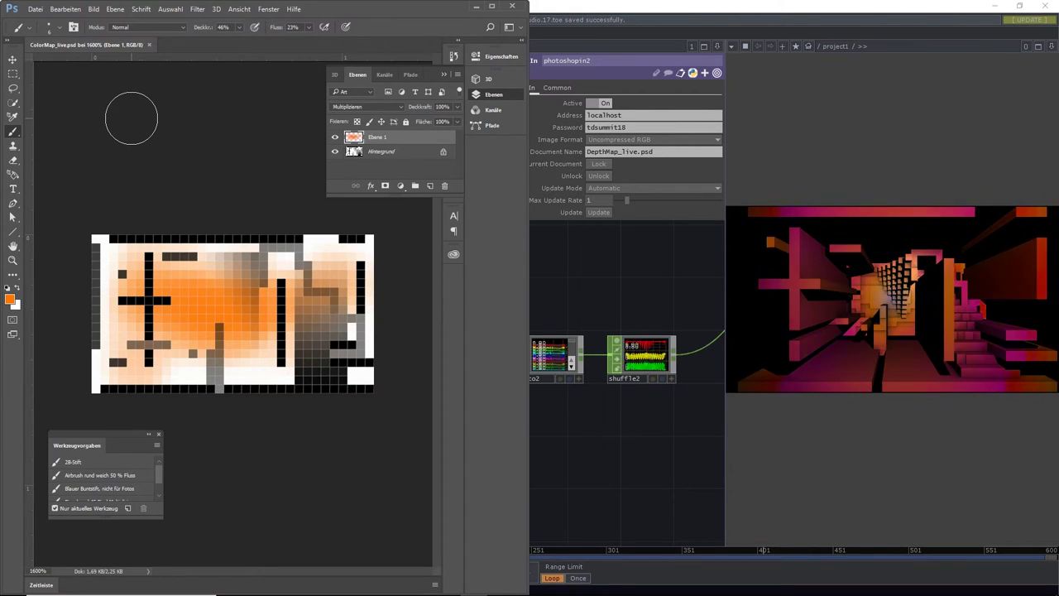
{"action": "left_click", "coordinate": [33, 10]}
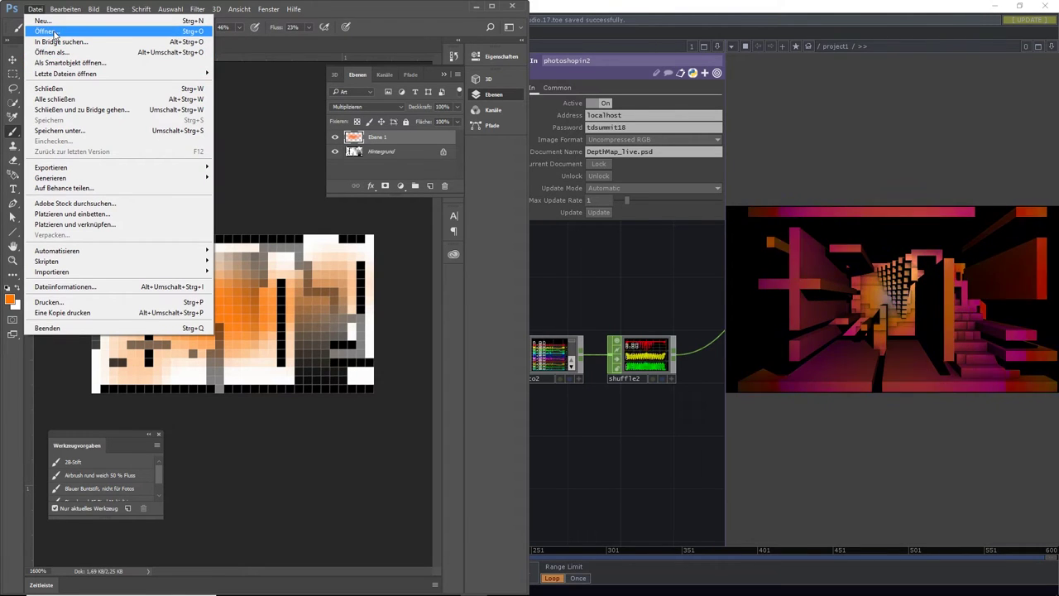
{"action": "left_click", "coordinate": [54, 33]}
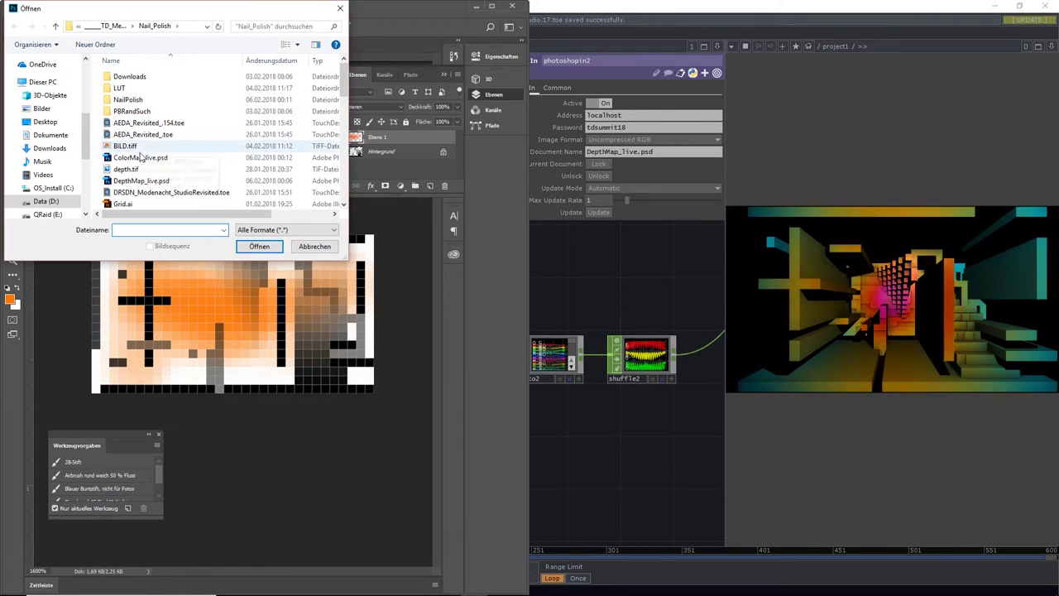
{"action": "double_click", "coordinate": [128, 99]}
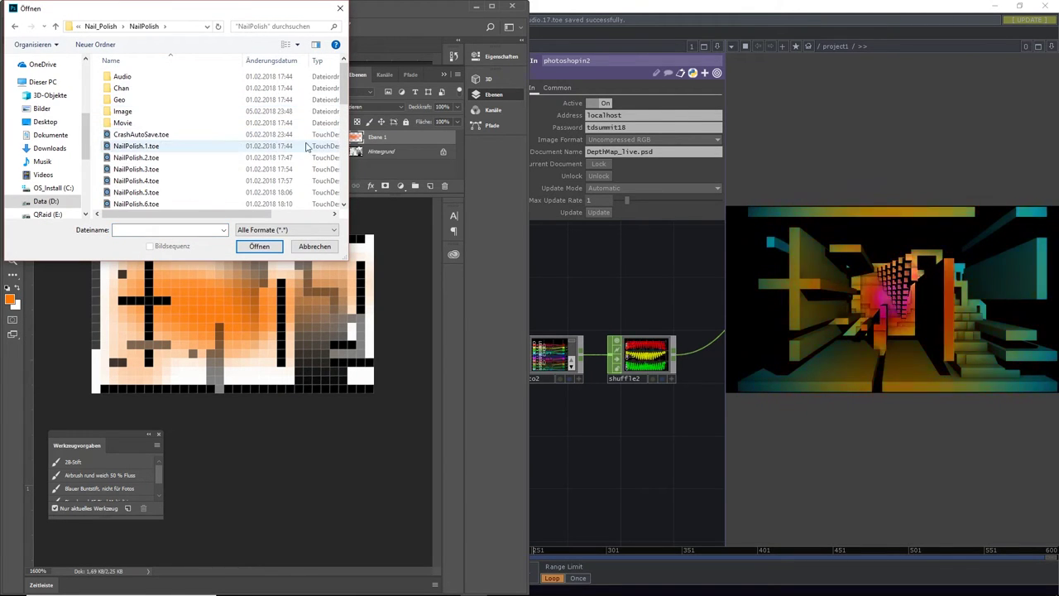
{"action": "double_click", "coordinate": [122, 110]}
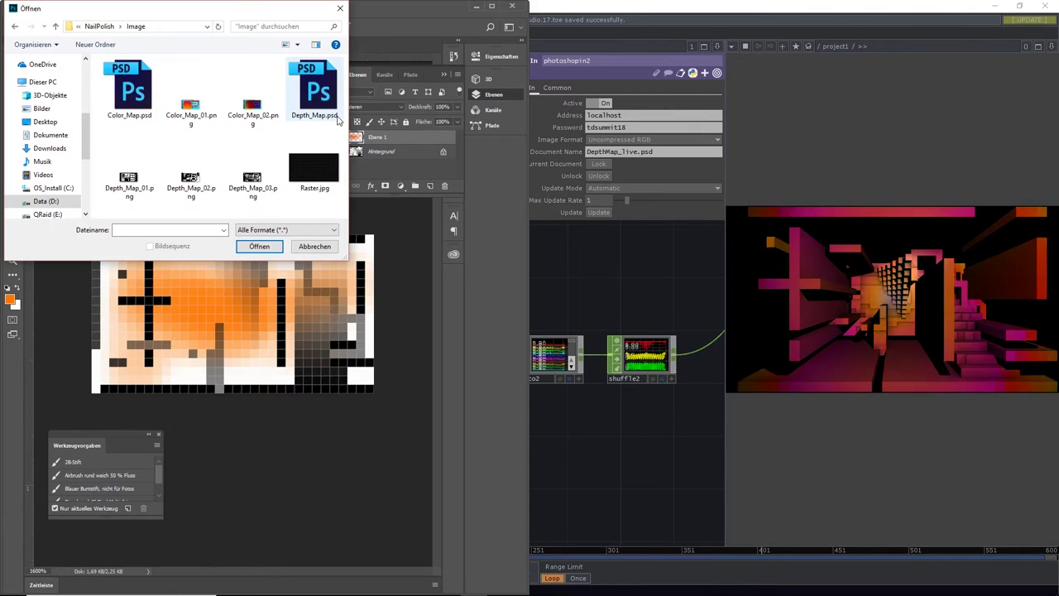
{"action": "left_click", "coordinate": [318, 91]}
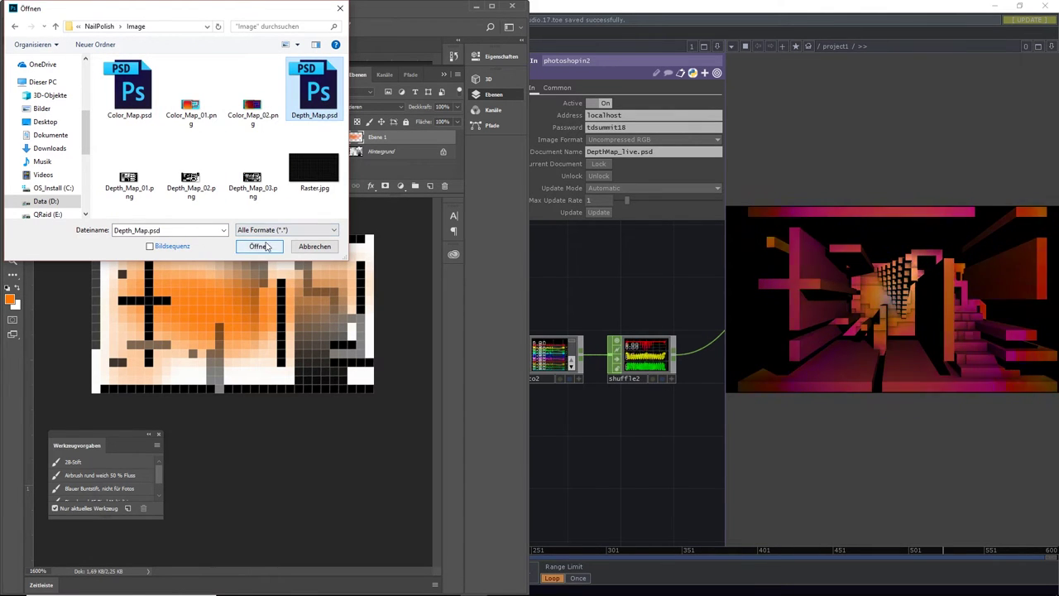
{"action": "left_click", "coordinate": [100, 27]}
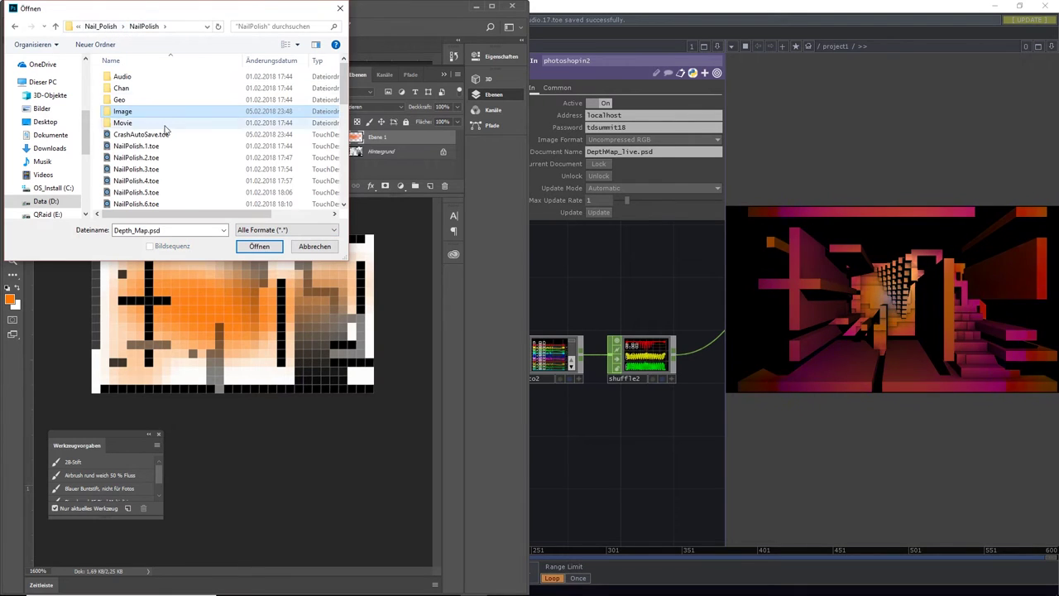
{"action": "scroll", "coordinate": [161, 116], "scroll_direction": "down", "scroll_amount": 4}
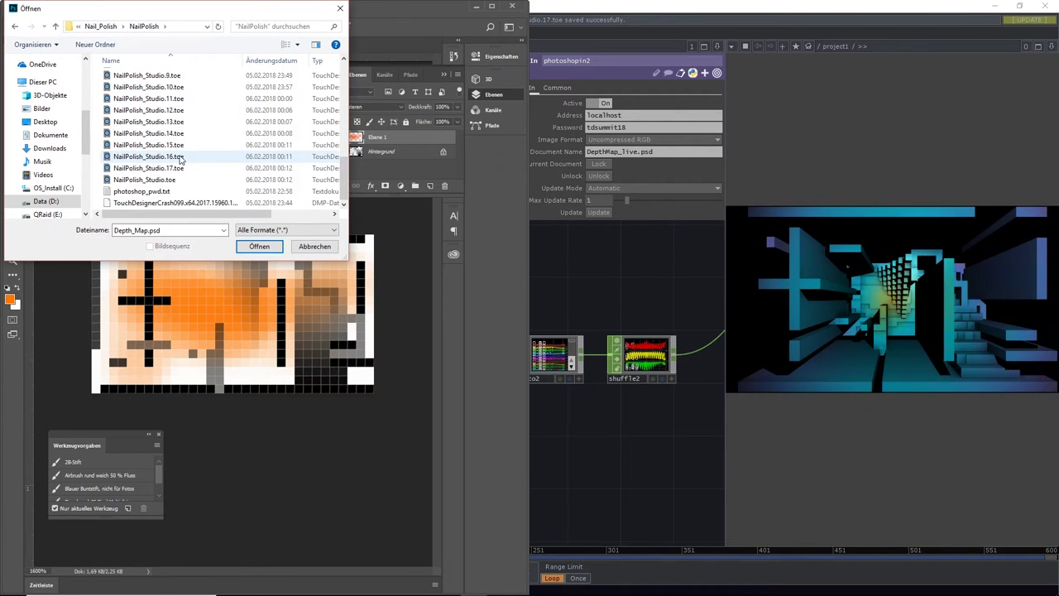
{"action": "left_click", "coordinate": [318, 246]}
Open the recent file DepthMap_live.psd in Photoshop and decline creating a new Creative Cloud library from it
{"action": "left_click", "coordinate": [35, 9]}
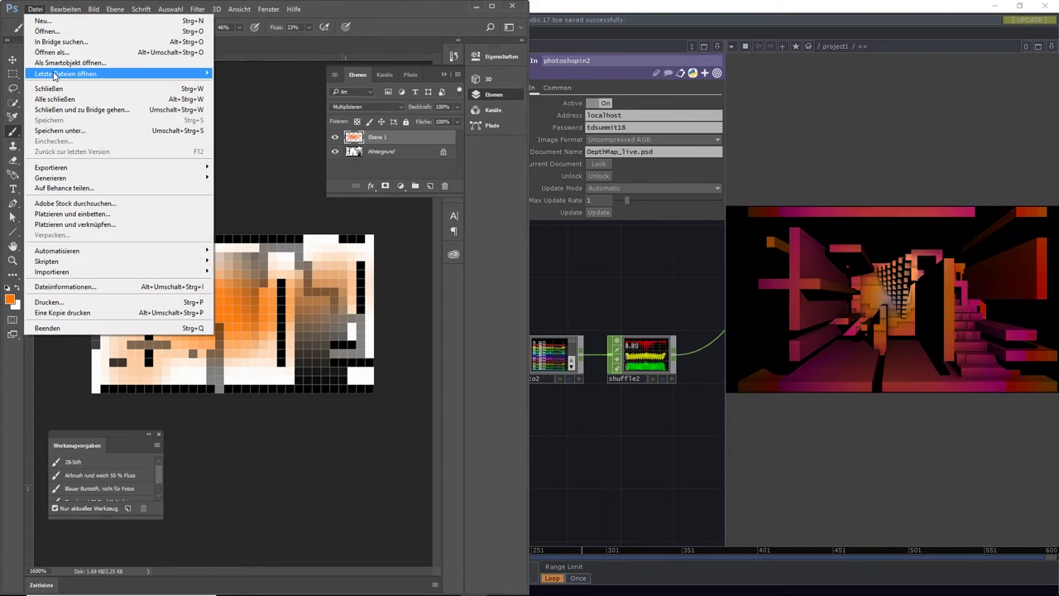
{"action": "mouse_move", "coordinate": [108, 74]}
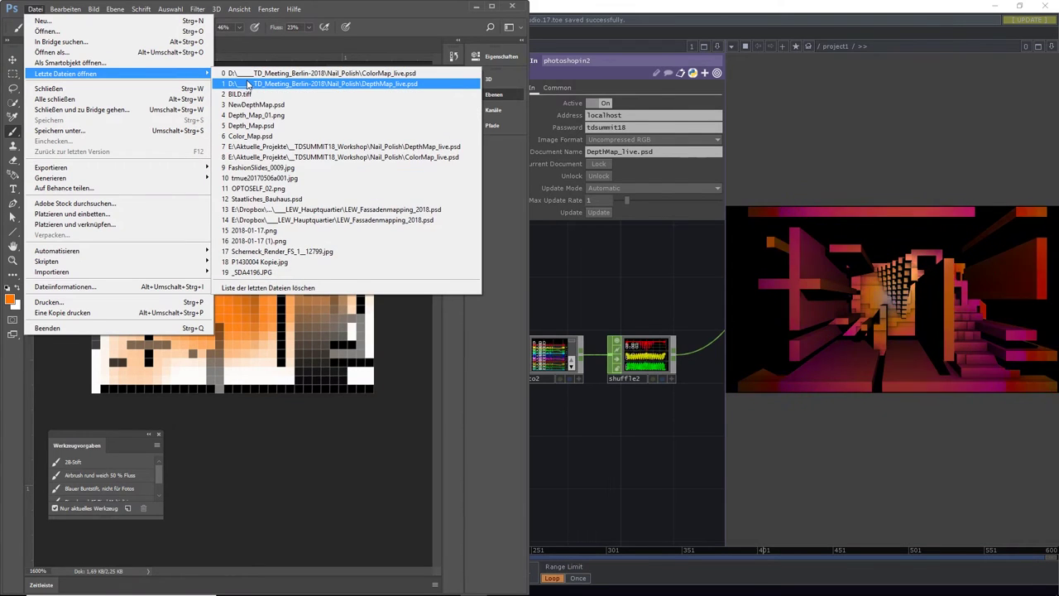
{"action": "left_click", "coordinate": [246, 84]}
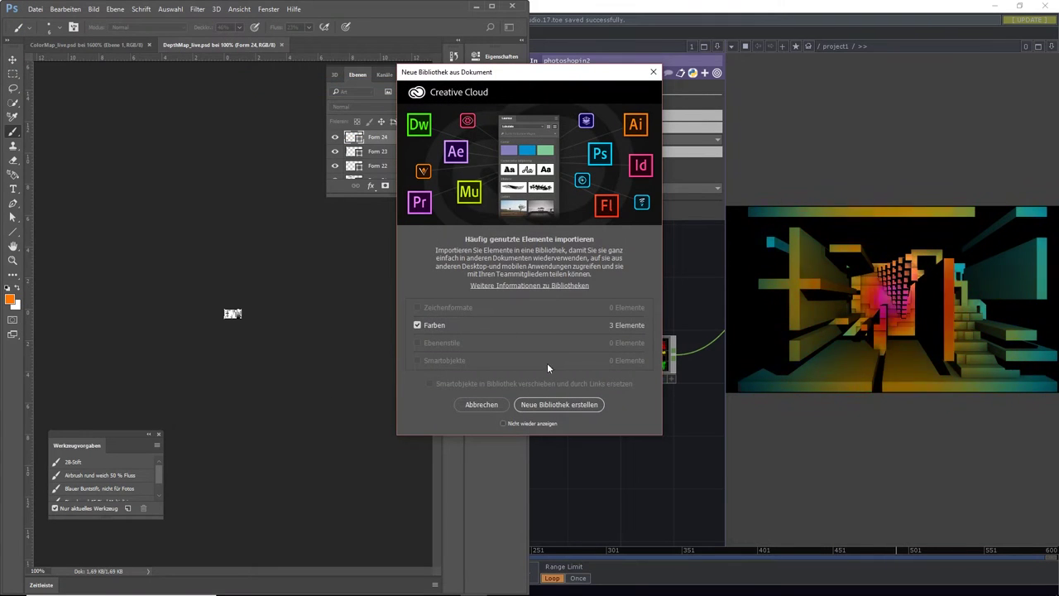
{"action": "left_click", "coordinate": [492, 402]}
Compare the ColorMap_live.psd and DepthMap_live.psd documents, enlarging the depth map for inspection
{"action": "left_click", "coordinate": [112, 45]}
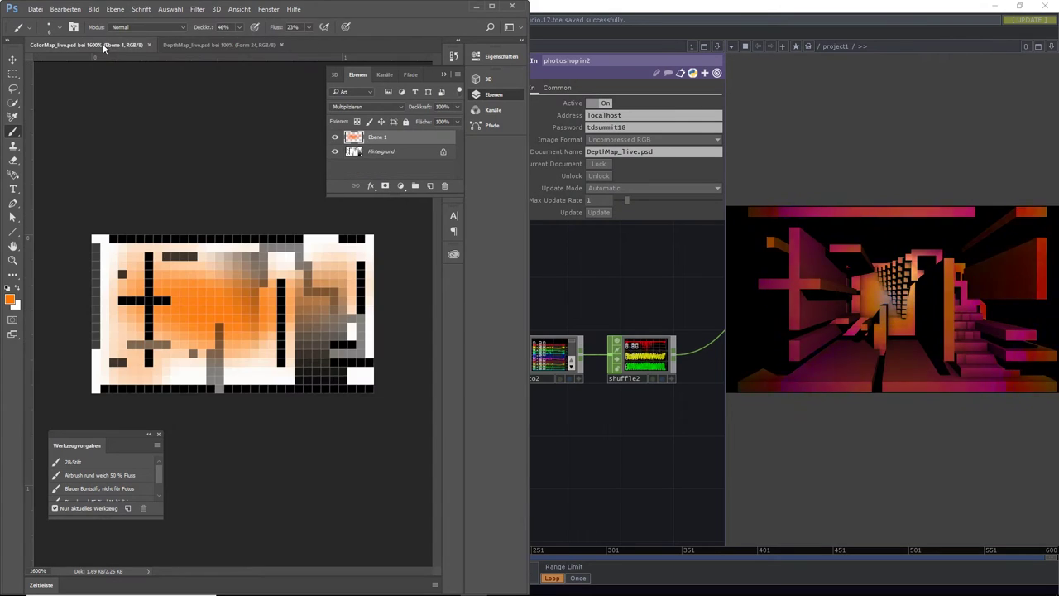
{"action": "left_click", "coordinate": [202, 45]}
{"action": "key", "text": "ctrl+plus"}
{"action": "key", "text": "ctrl+plus"}
{"action": "key", "text": "ctrl+plus"}
{"action": "key", "text": "ctrl+plus"}
{"action": "key", "text": "ctrl+plus"}
{"action": "key", "text": "ctrl+plus"}
{"action": "key", "text": "ctrl+plus"}
{"action": "key", "text": "ctrl+plus"}
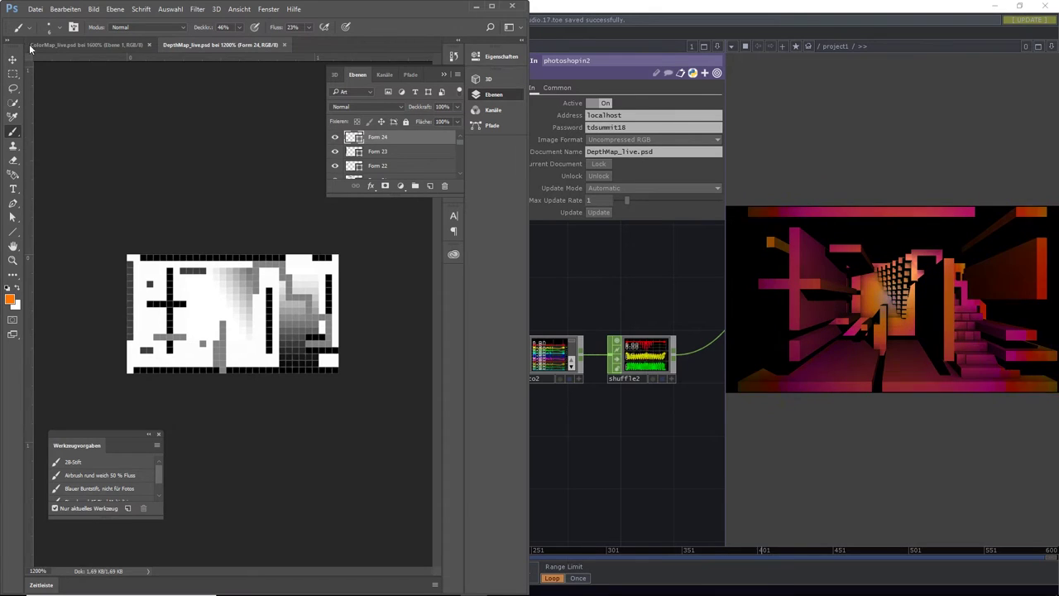
{"action": "left_click", "coordinate": [67, 47]}
{"action": "left_click", "coordinate": [203, 47]}
{"action": "key", "text": "ctrl+plus"}
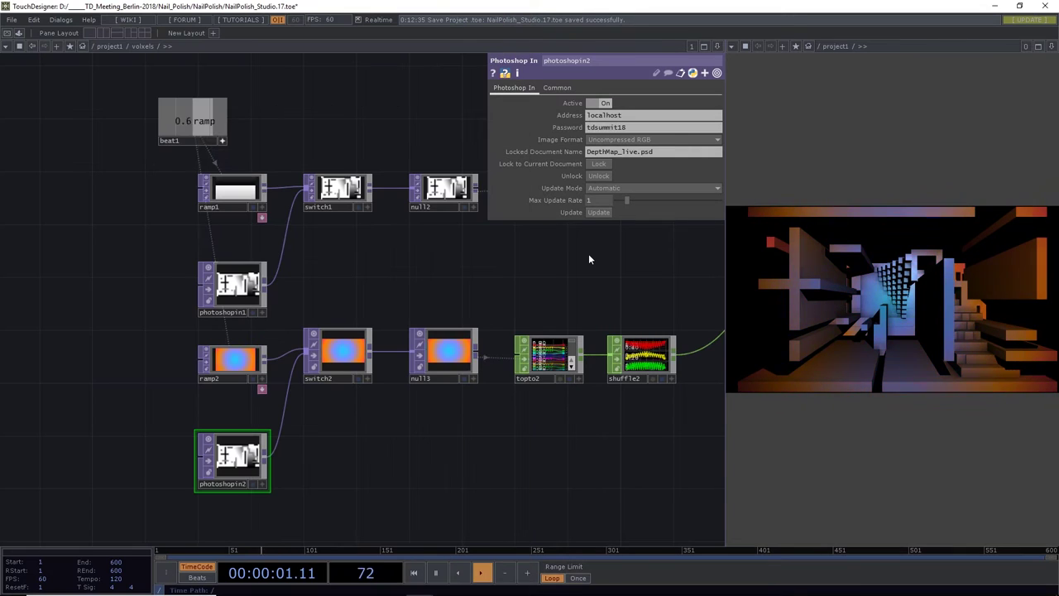
Switch to TouchDesigner and set photoshopin1's locked document name to DepthMap_live.psd
{"action": "left_click", "coordinate": [588, 253]}
{"action": "left_click", "coordinate": [230, 285]}
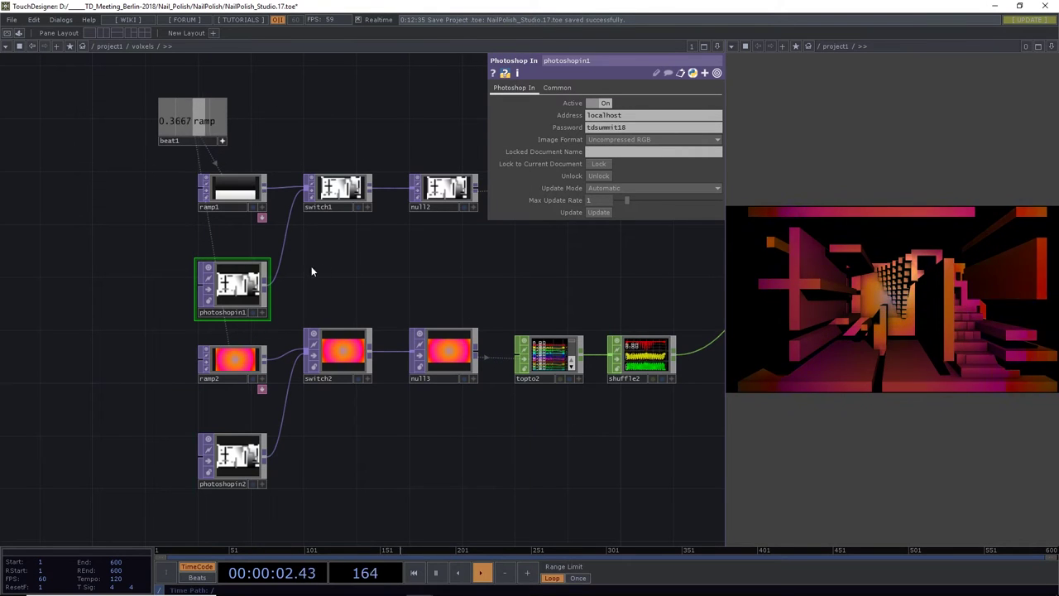
{"action": "type", "text": "DepthMap"}
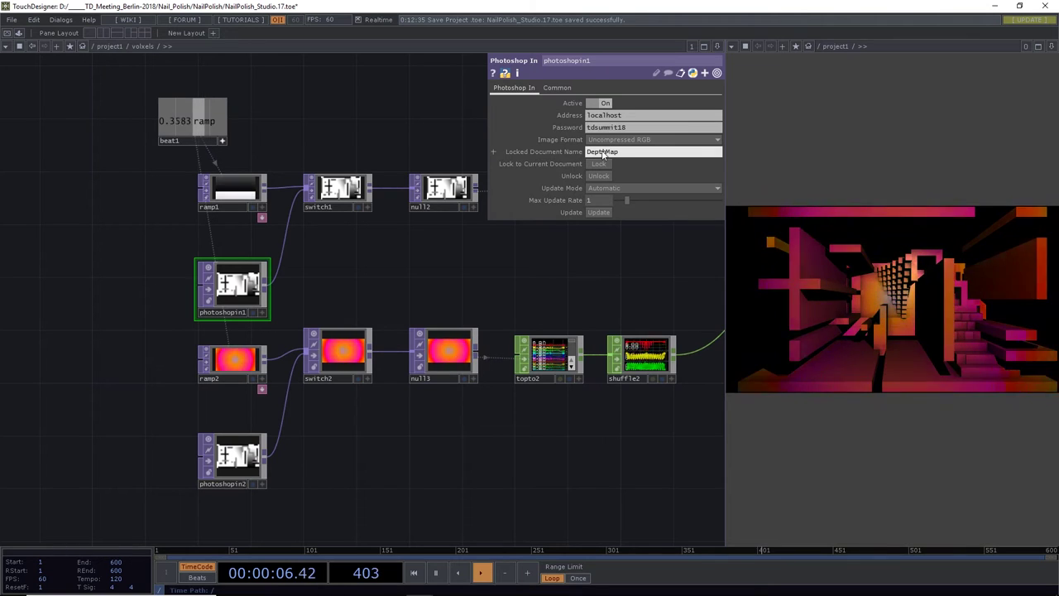
{"action": "type", "text": "_liv"}
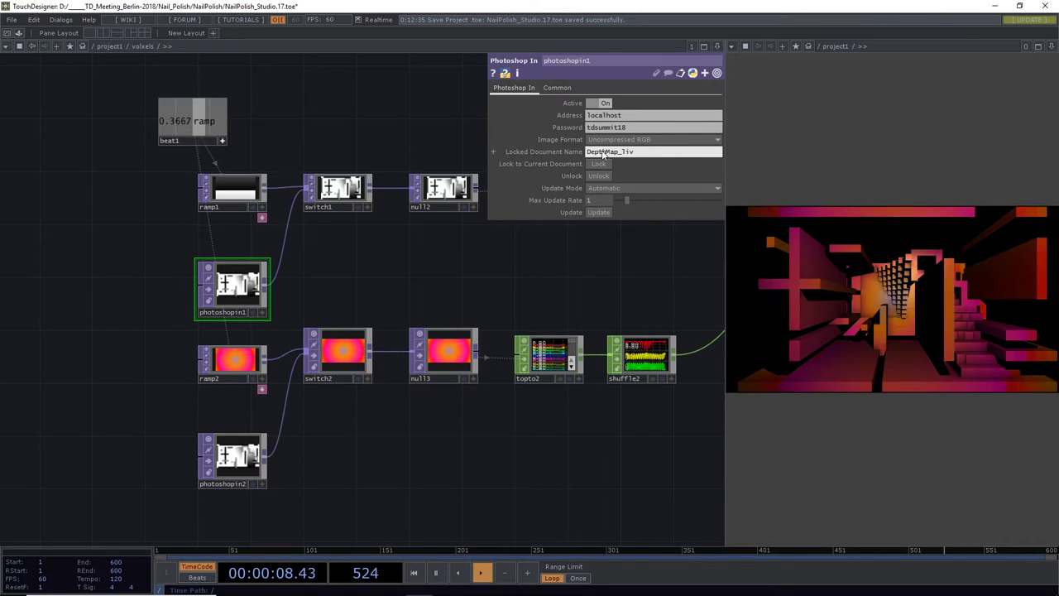
{"action": "type", "text": "e.psd"}
{"action": "key", "text": "Return"}
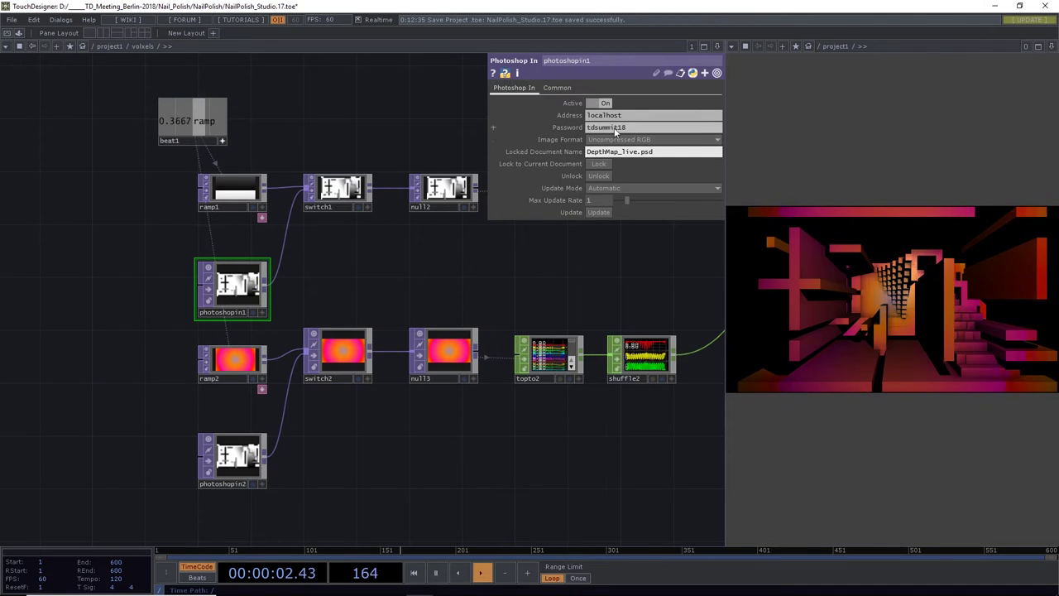
Set photoshopin1's viewer smoothness to Nearest Pixel
{"action": "left_click", "coordinate": [557, 88]}
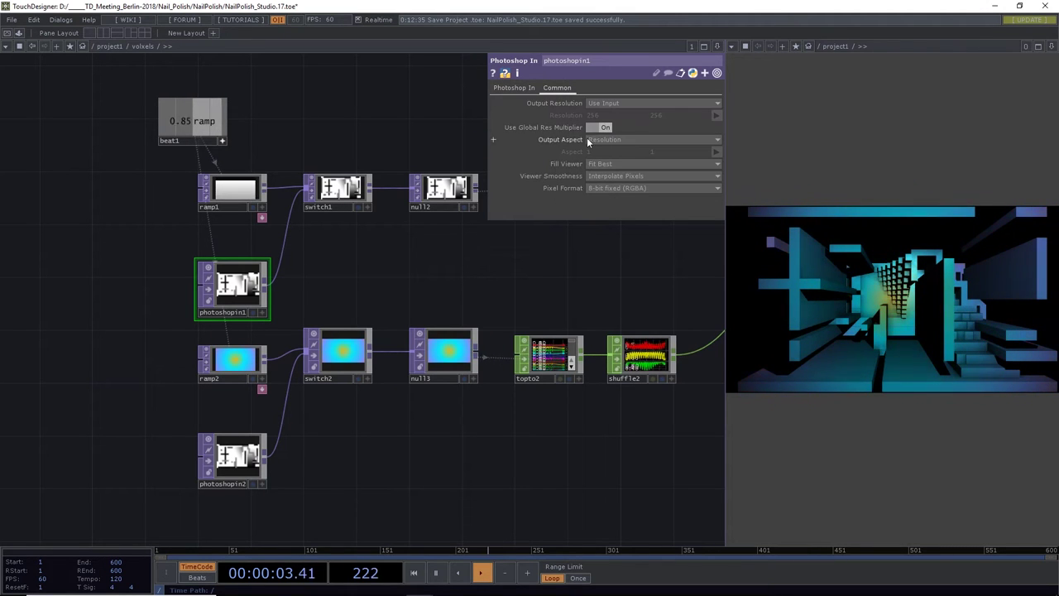
{"action": "left_click", "coordinate": [609, 174]}
{"action": "left_click", "coordinate": [601, 184]}
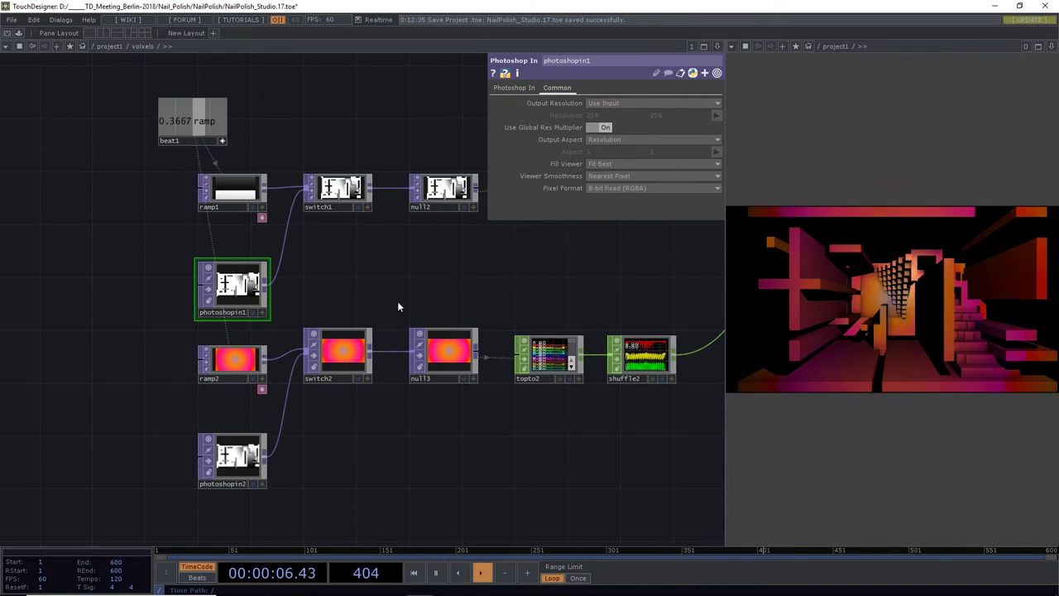
Set photoshopin2's viewer smoothness to Nearest Pixel
{"action": "left_click", "coordinate": [252, 450]}
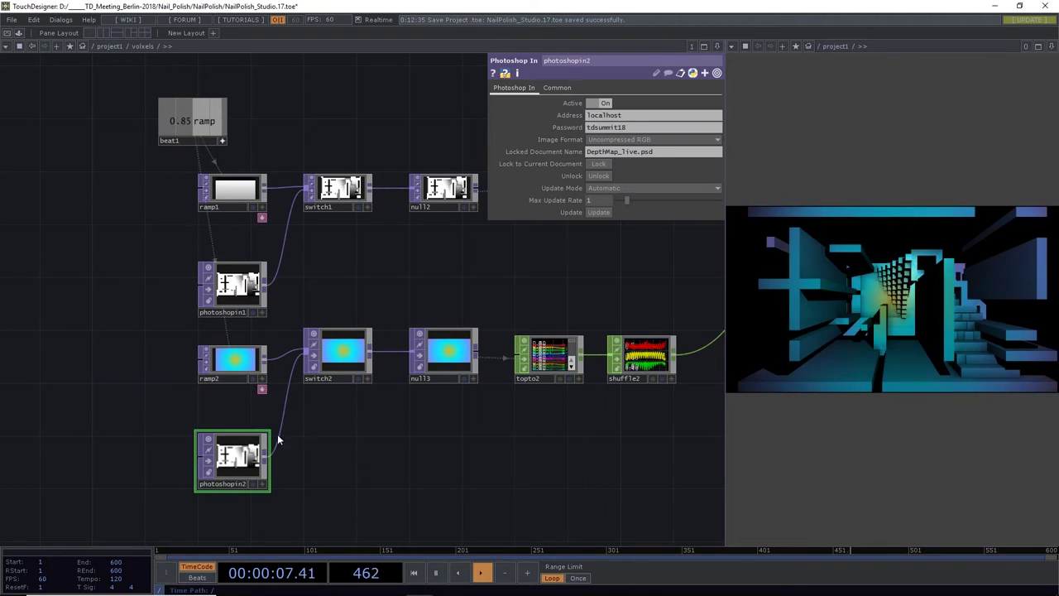
{"action": "left_click", "coordinate": [559, 87]}
{"action": "left_click", "coordinate": [603, 174]}
{"action": "left_click", "coordinate": [601, 187]}
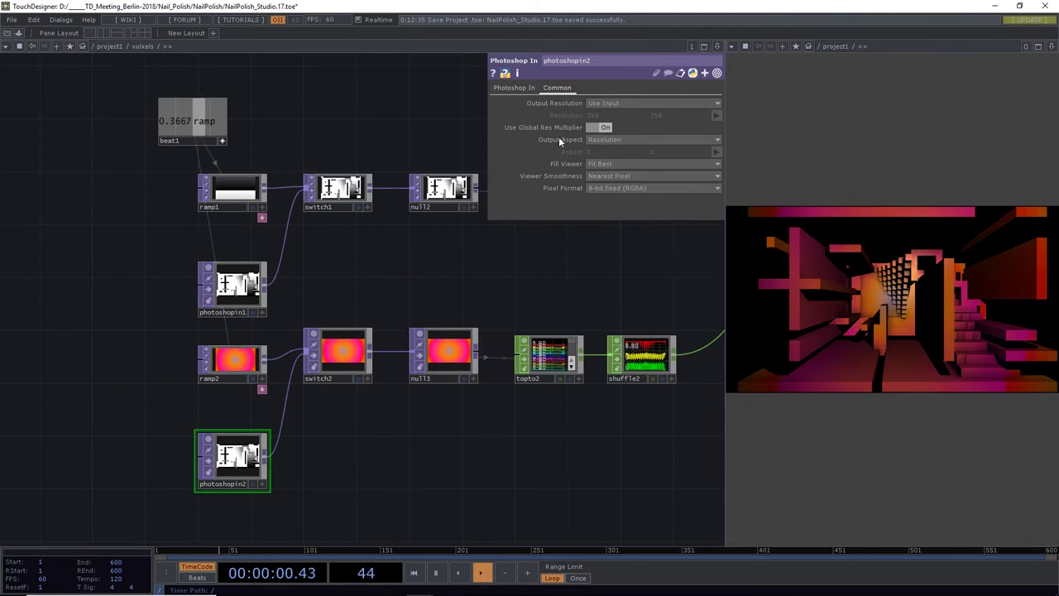
Change photoshopin2's locked document name to ColorMap_live.psd and try locking it to the current document
{"action": "left_click", "coordinate": [515, 88]}
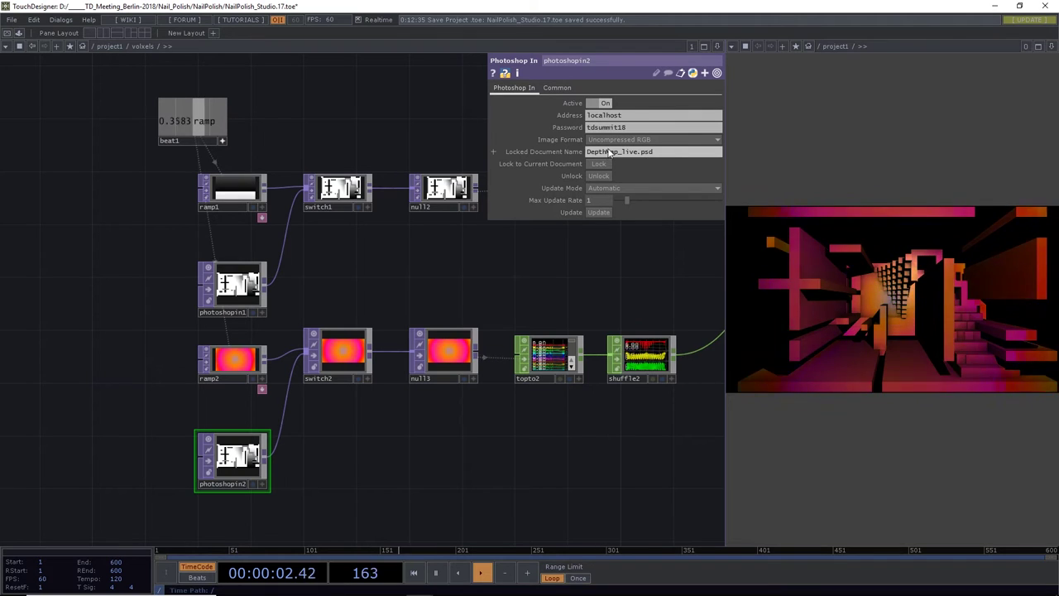
{"action": "left_click_drag", "start_coordinate": [609, 153], "coordinate": [574, 156]}
{"action": "type", "text": "Color"}
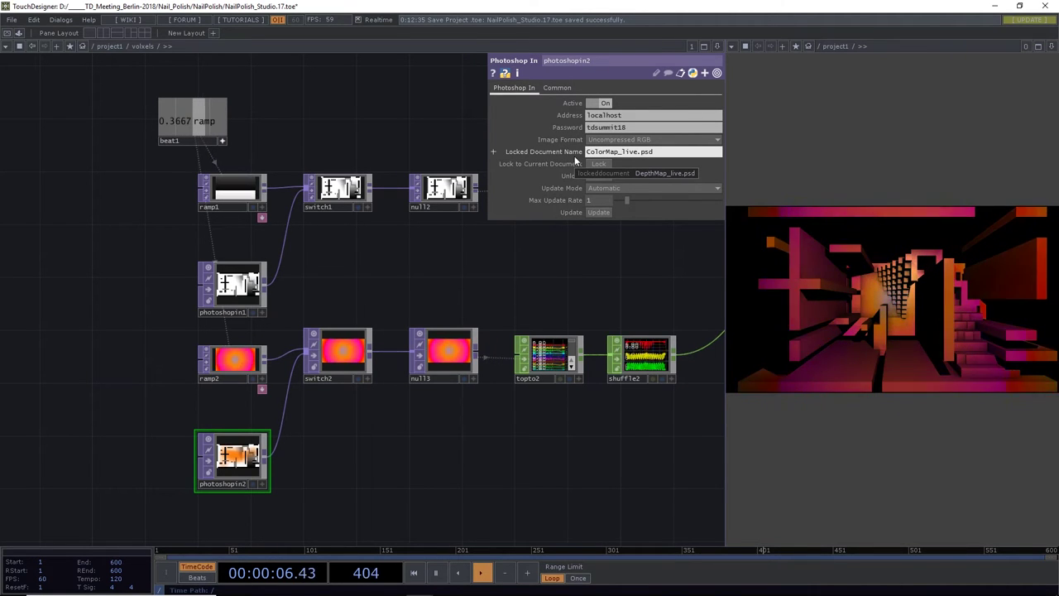
{"action": "left_click", "coordinate": [594, 164]}
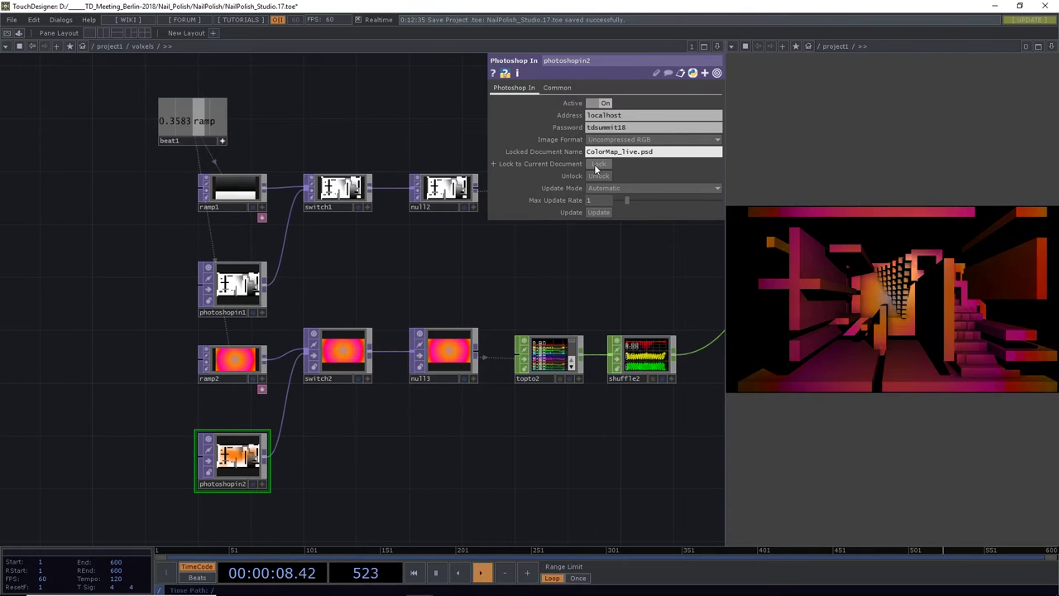
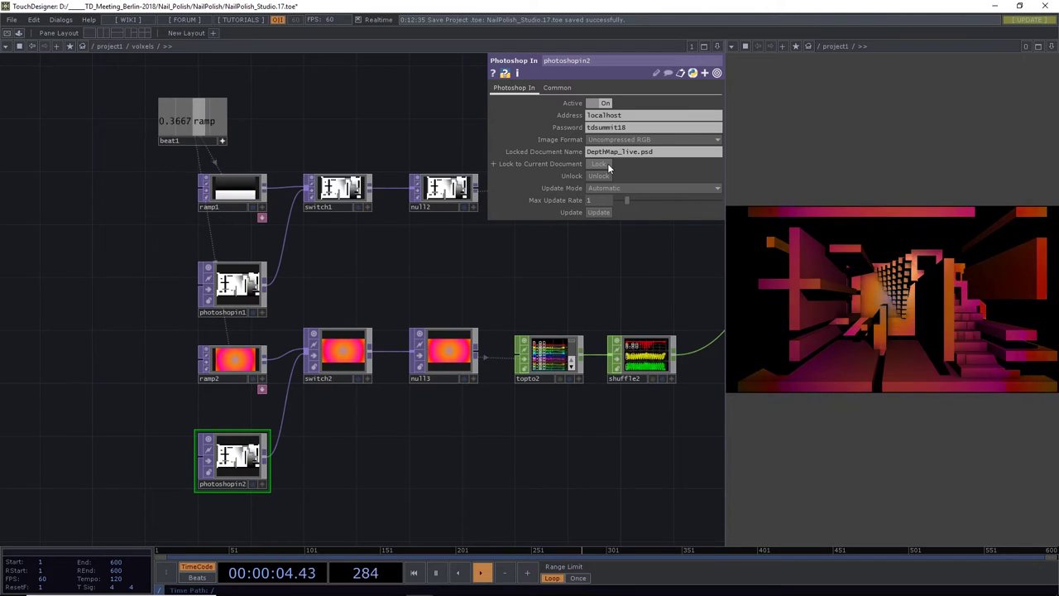
Unlock photoshopin2, enter ColorMap_live.psd as its locked document name, and lock it to the current document again
{"action": "left_click", "coordinate": [607, 174]}
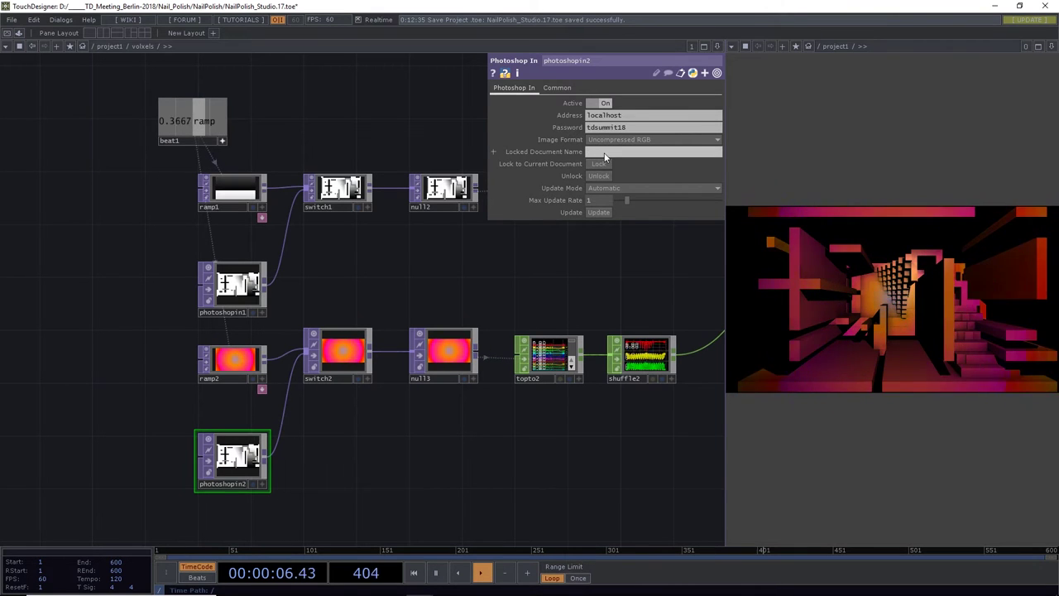
{"action": "type", "text": "C"}
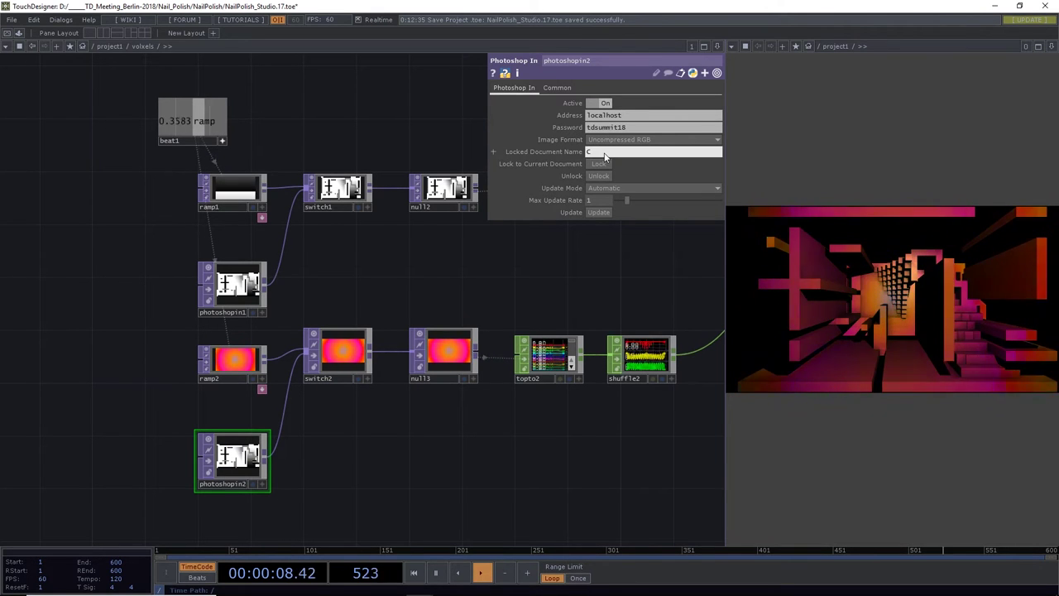
{"action": "type", "text": "olorMap_li"}
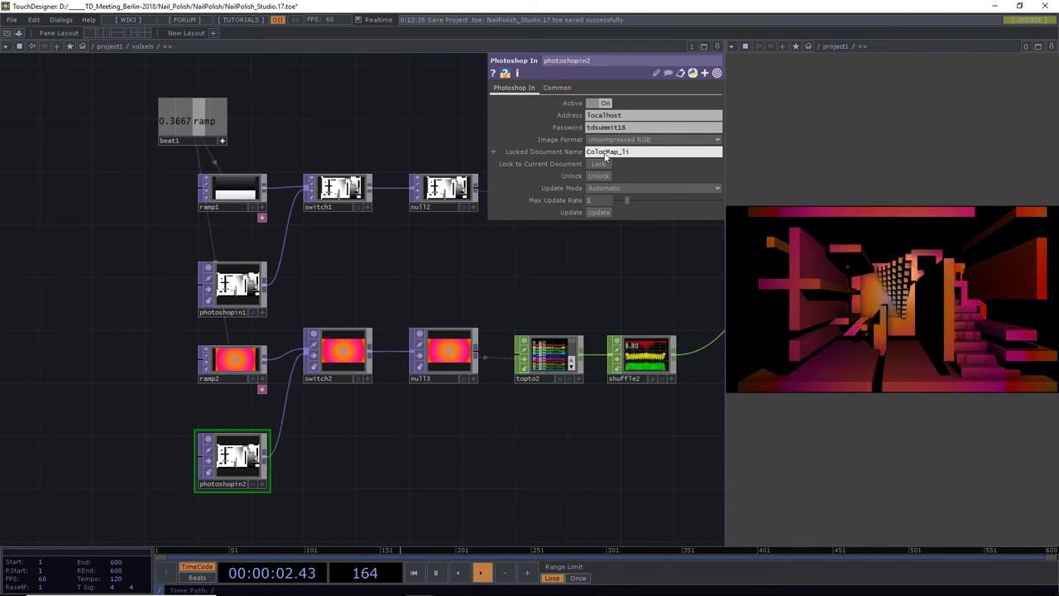
{"action": "type", "text": "ve.psd"}
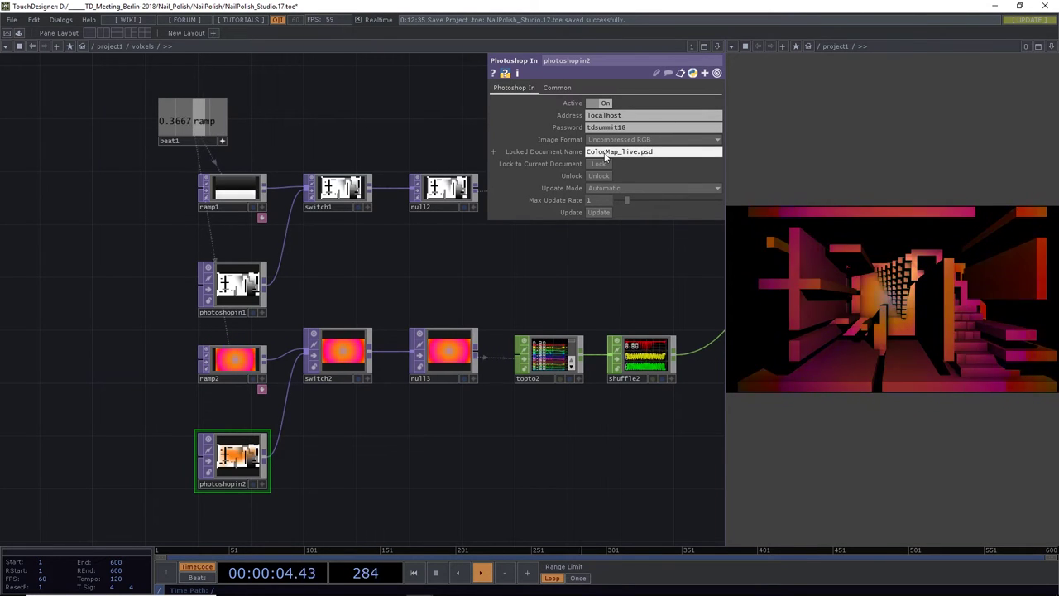
{"action": "left_click", "coordinate": [602, 164]}
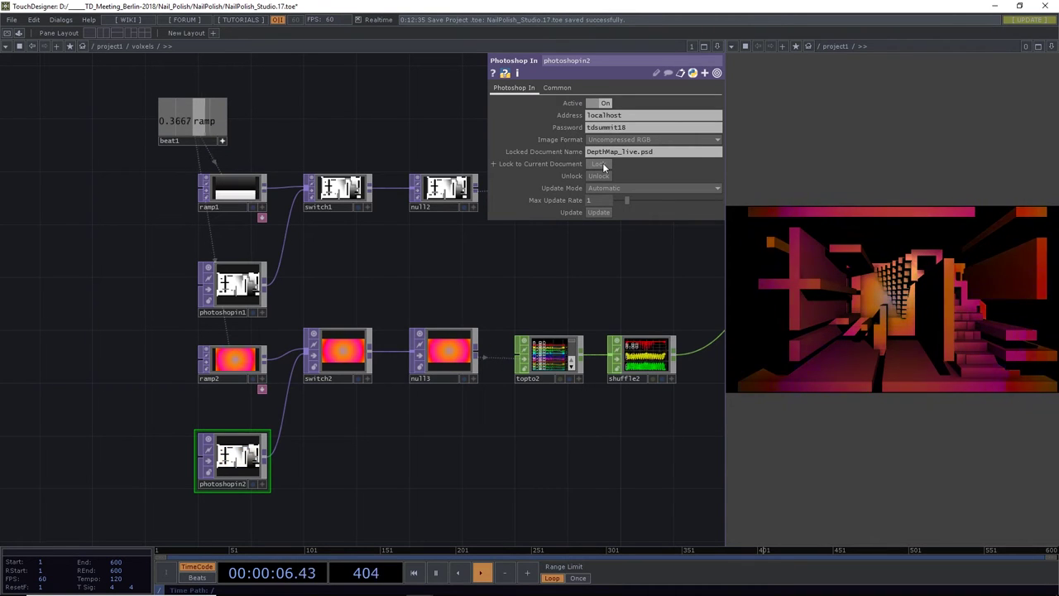
Undo photoshopin2's last document-name and viewer-smoothness changes and lock it to ColorMap_live.psd
{"action": "key", "text": "ctrl+z"}
{"action": "left_click", "coordinate": [603, 164]}
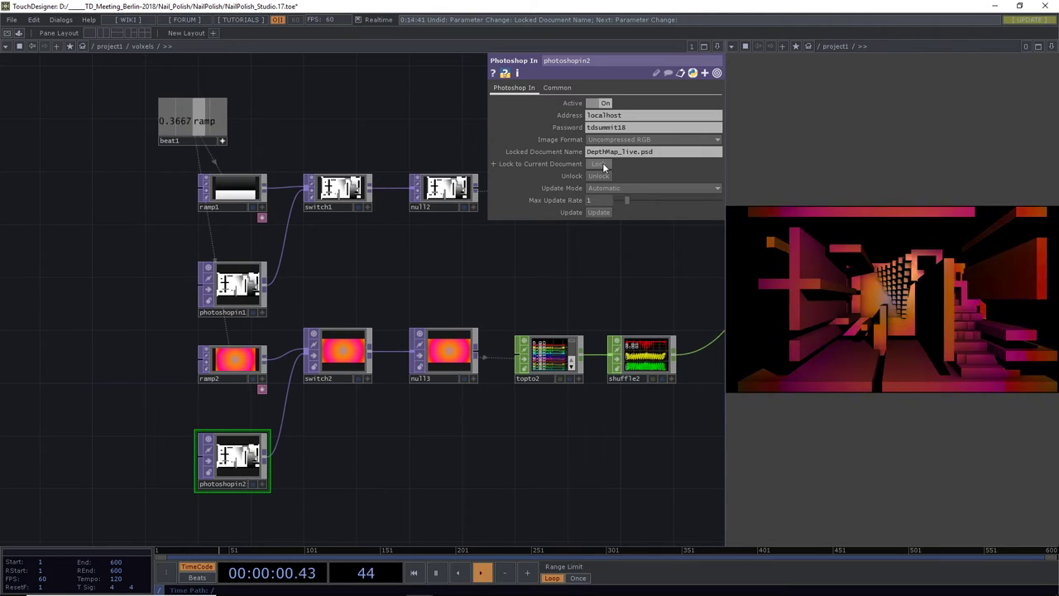
{"action": "key", "text": "ctrl+z"}
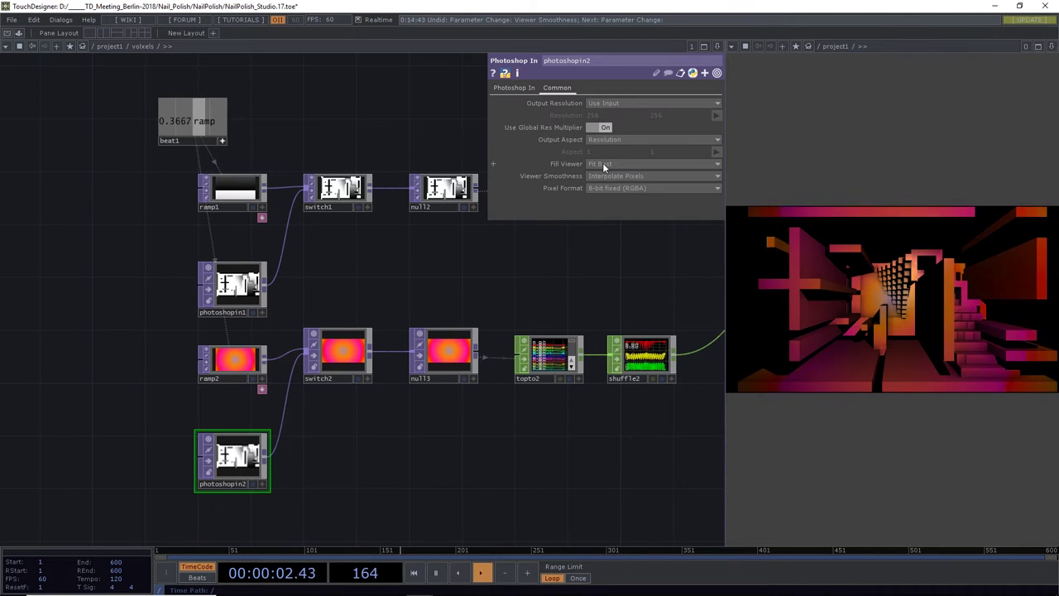
{"action": "left_click", "coordinate": [514, 87]}
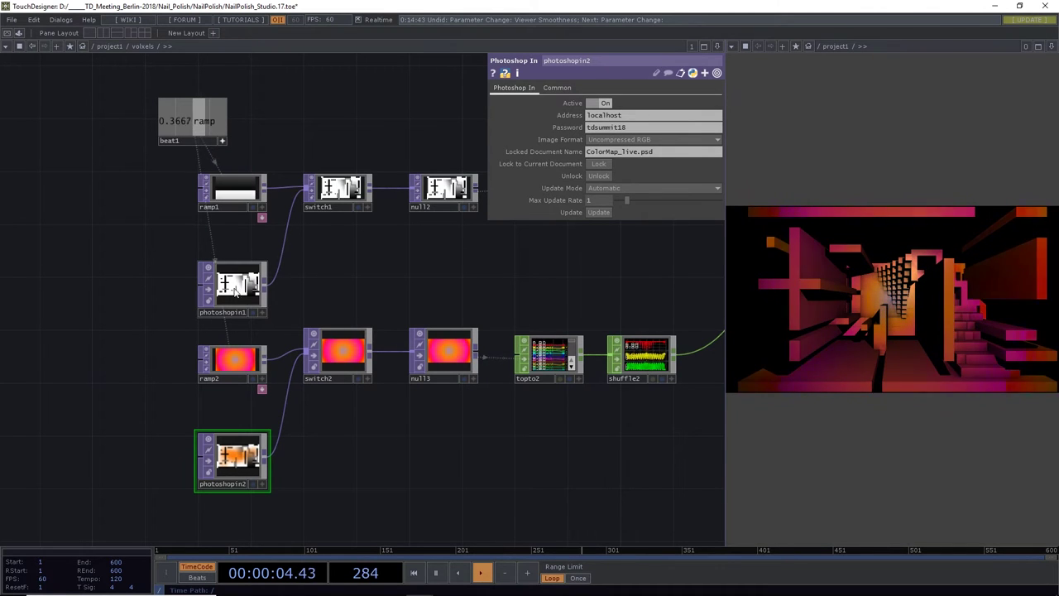
Set switch2's index to 8.88 so it outputs the photoshopin2 input
{"action": "left_click", "coordinate": [346, 354]}
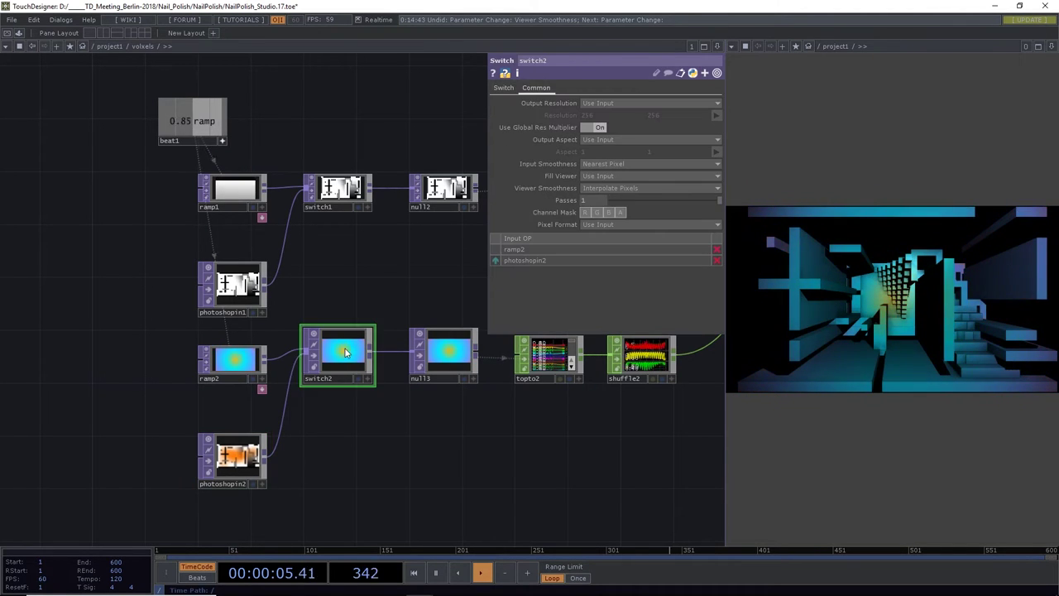
{"action": "left_click", "coordinate": [503, 87]}
{"action": "left_click_drag", "start_coordinate": [611, 104], "coordinate": [660, 116]}
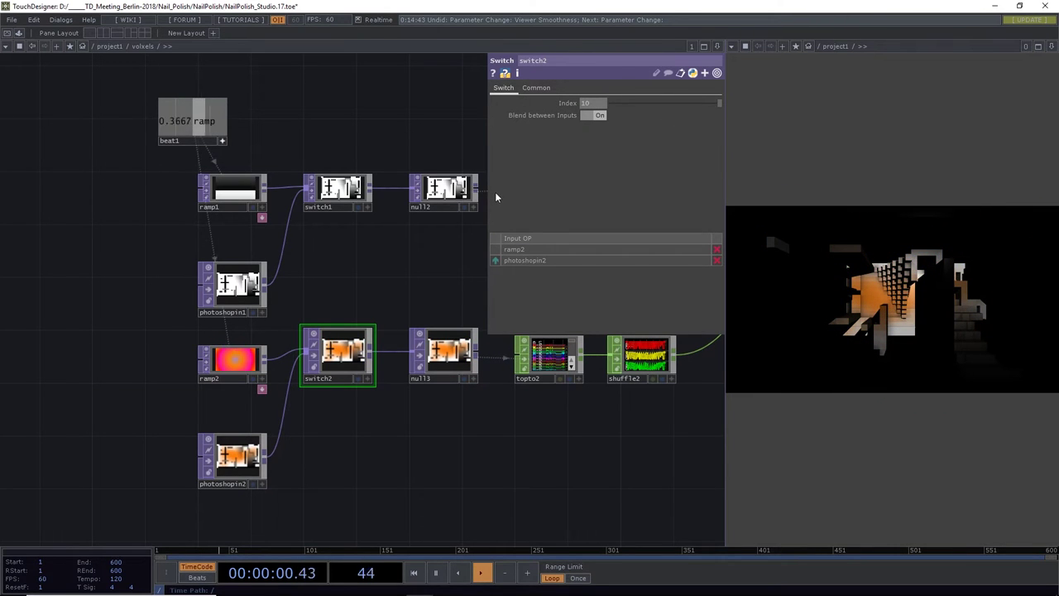
{"action": "left_click_drag", "start_coordinate": [444, 435], "coordinate": [412, 448]}
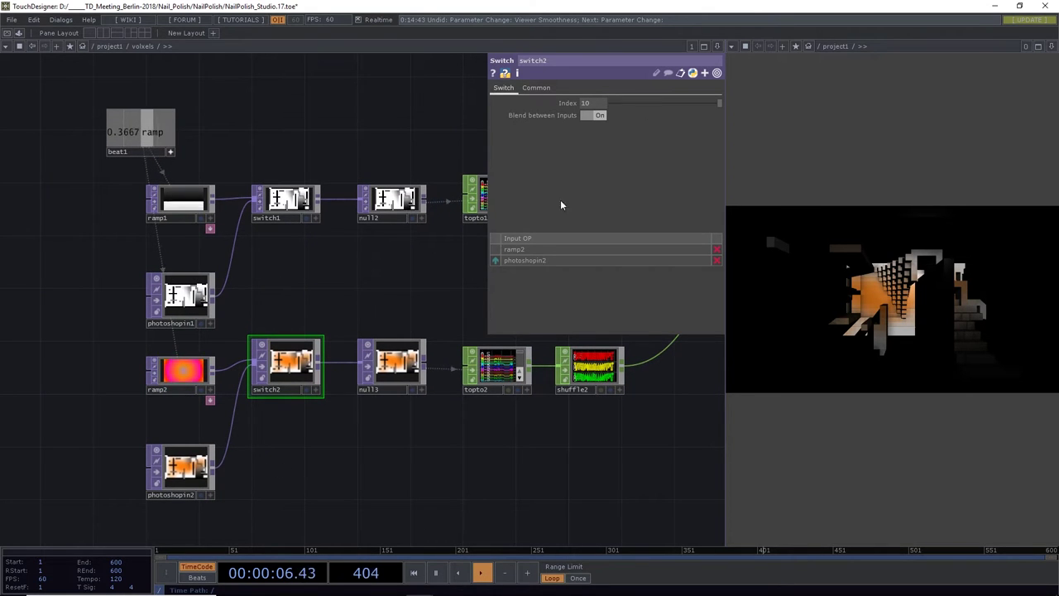
{"action": "left_click", "coordinate": [708, 103]}
{"action": "left_click_drag", "start_coordinate": [708, 104], "coordinate": [614, 101]}
Select photoshopin2, switch to Photoshop and bring up the ColorMap_live.psd document
{"action": "scroll", "coordinate": [364, 323], "scroll_direction": "up", "scroll_amount": 1}
{"action": "left_click_drag", "start_coordinate": [301, 432], "coordinate": [362, 319]}
{"action": "left_click", "coordinate": [258, 389]}
{"action": "key", "text": "alt+Tab"}
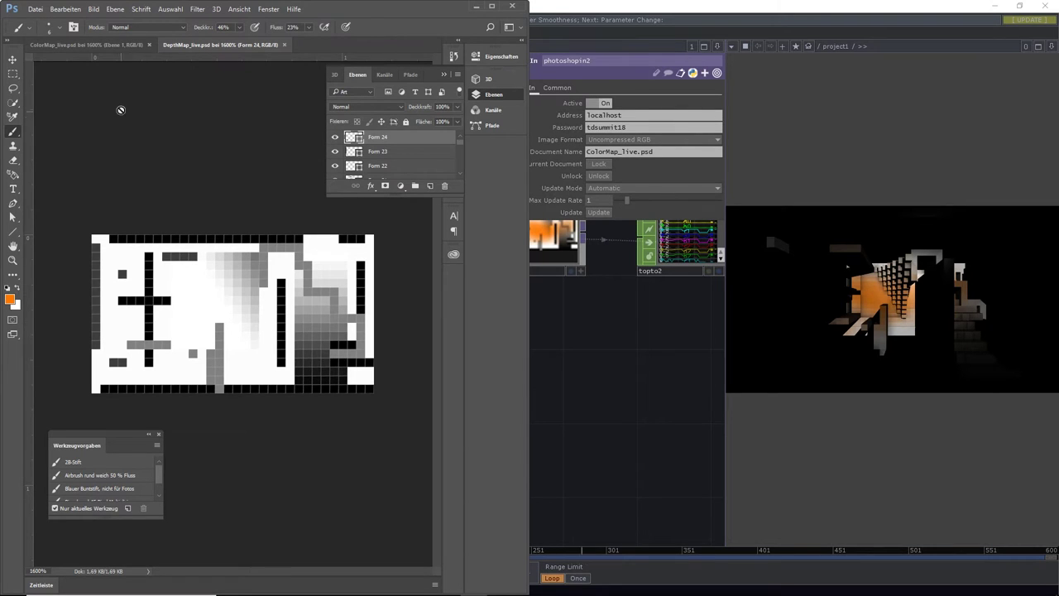
{"action": "left_click", "coordinate": [121, 45]}
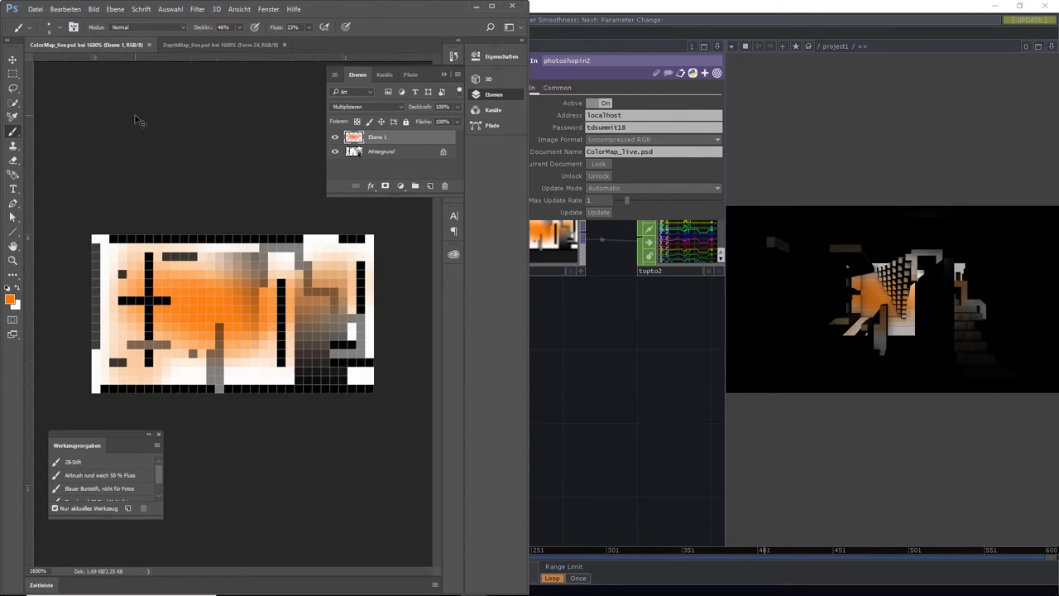
Try inverting Ebene 1, restore it, and invert the Hintergrund layer of ColorMap_live.psd instead
{"action": "key", "text": "ctrl+i"}
{"action": "key", "text": "ctrl+i"}
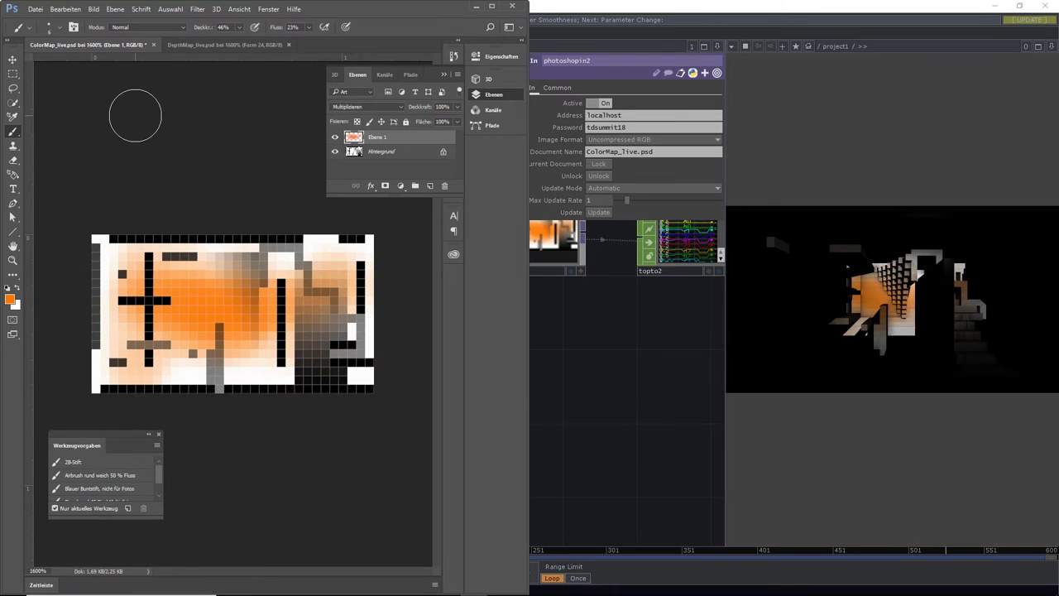
{"action": "left_click", "coordinate": [386, 151]}
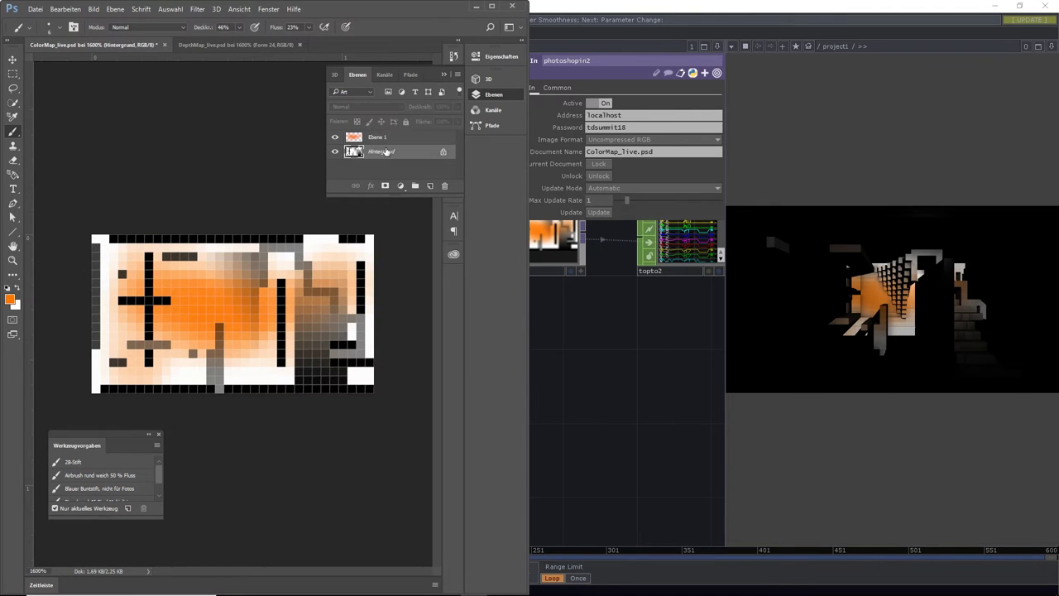
{"action": "key", "text": "ctrl+i"}
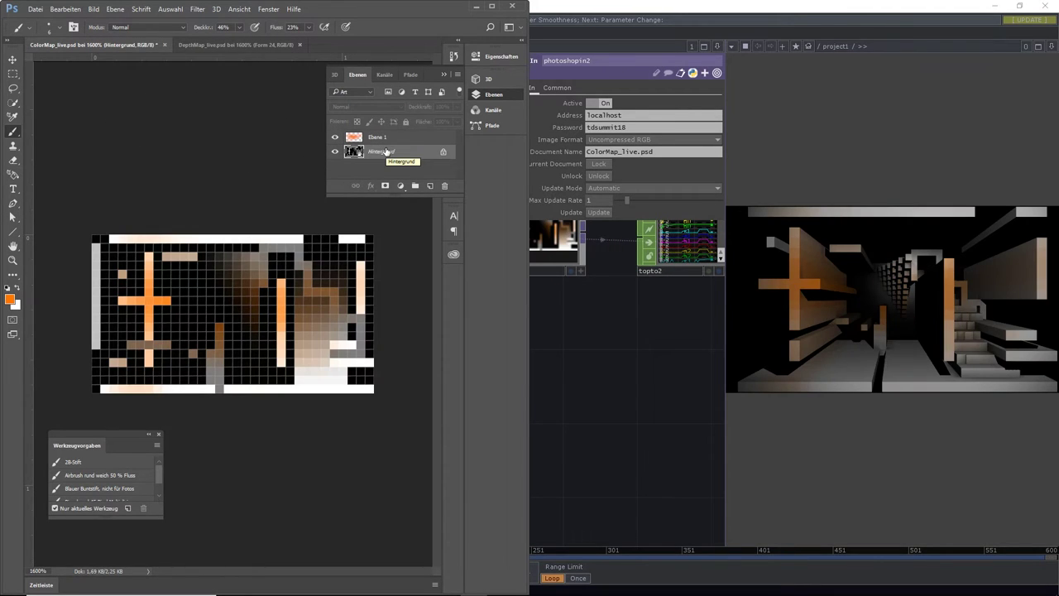
Add a new layer above Ebene 1 and set the foreground colour to blue #019bfc
{"action": "left_click", "coordinate": [376, 137]}
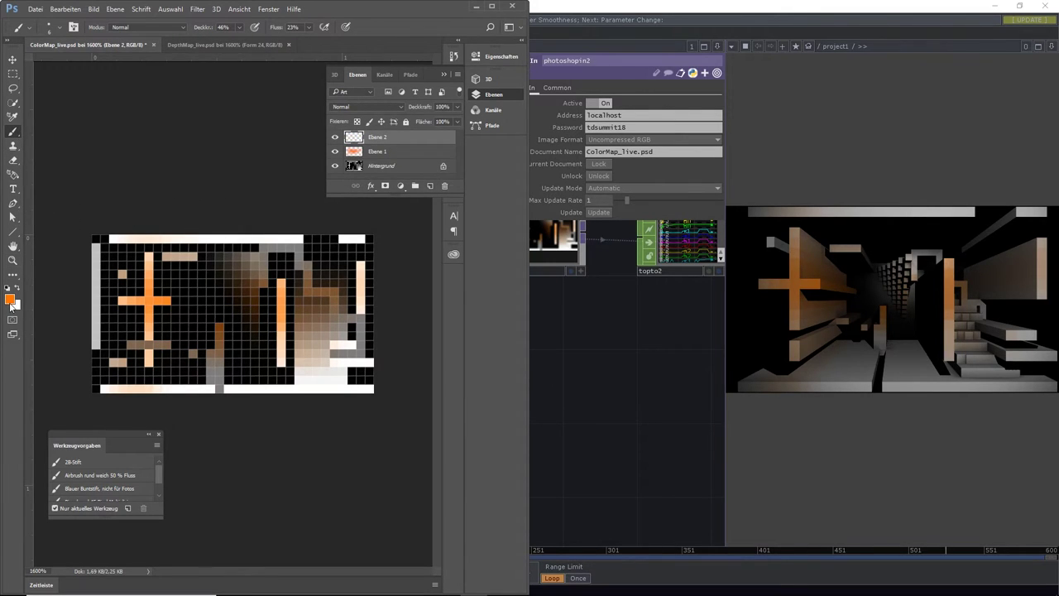
{"action": "left_click", "coordinate": [10, 300]}
{"action": "left_click", "coordinate": [529, 215]}
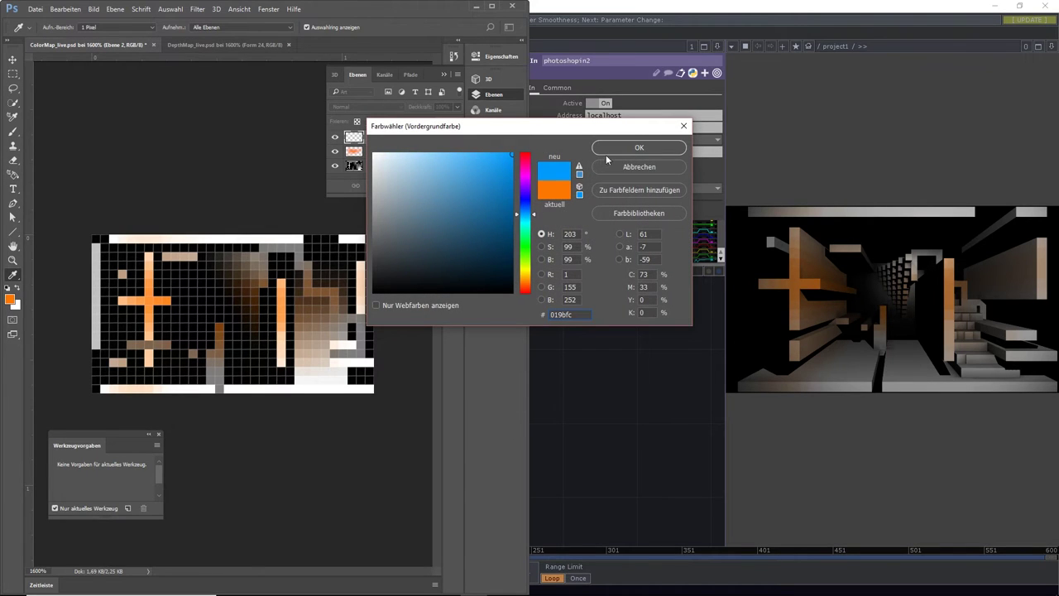
{"action": "left_click", "coordinate": [639, 148]}
Brush blue over the right half and the upper and lower edges of the colour map on the new layer
{"action": "key", "text": "b"}
{"action": "mouse_move", "coordinate": [273, 248]}
{"action": "left_mouse_down"}
{"action": "mouse_move", "coordinate": [297, 281]}
{"action": "mouse_move", "coordinate": [314, 380]}
{"action": "mouse_move", "coordinate": [343, 307]}
{"action": "mouse_move", "coordinate": [331, 393]}
{"action": "left_mouse_up"}
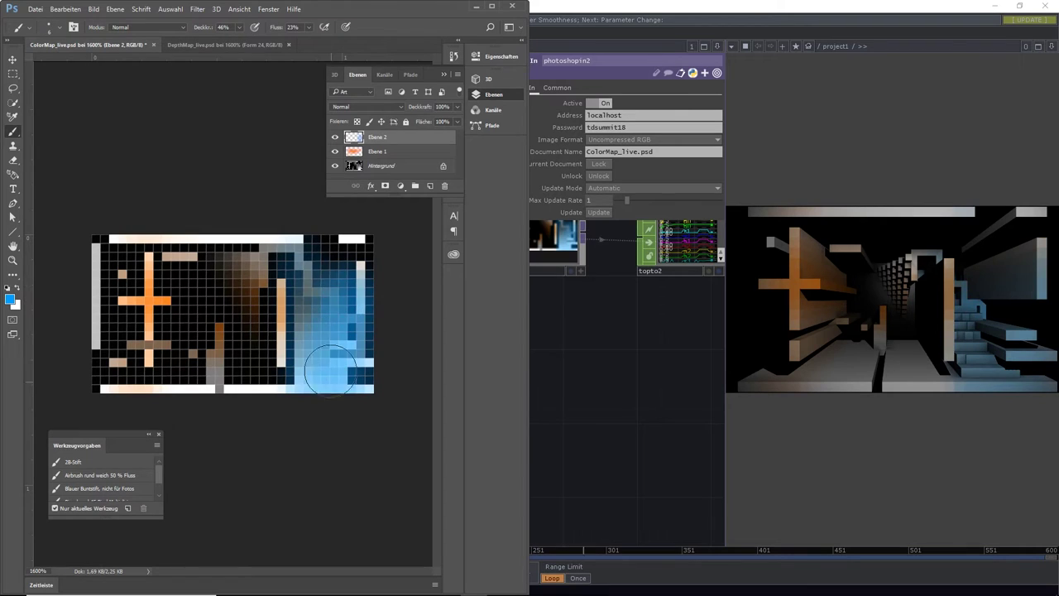
{"action": "mouse_move", "coordinate": [314, 306]}
{"action": "left_mouse_down"}
{"action": "mouse_move", "coordinate": [283, 406]}
{"action": "mouse_move", "coordinate": [291, 252]}
{"action": "mouse_move", "coordinate": [333, 354]}
{"action": "left_mouse_up"}
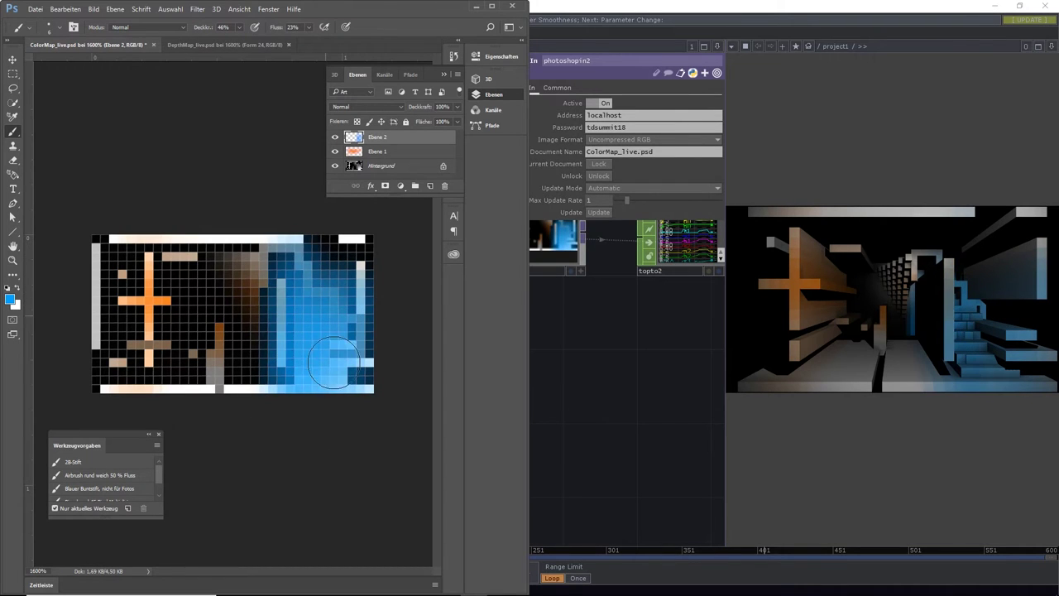
{"action": "mouse_move", "coordinate": [339, 265]}
{"action": "left_mouse_down"}
{"action": "mouse_move", "coordinate": [295, 237]}
{"action": "mouse_move", "coordinate": [283, 253]}
{"action": "mouse_move", "coordinate": [284, 243]}
{"action": "mouse_move", "coordinate": [214, 241]}
{"action": "left_mouse_up"}
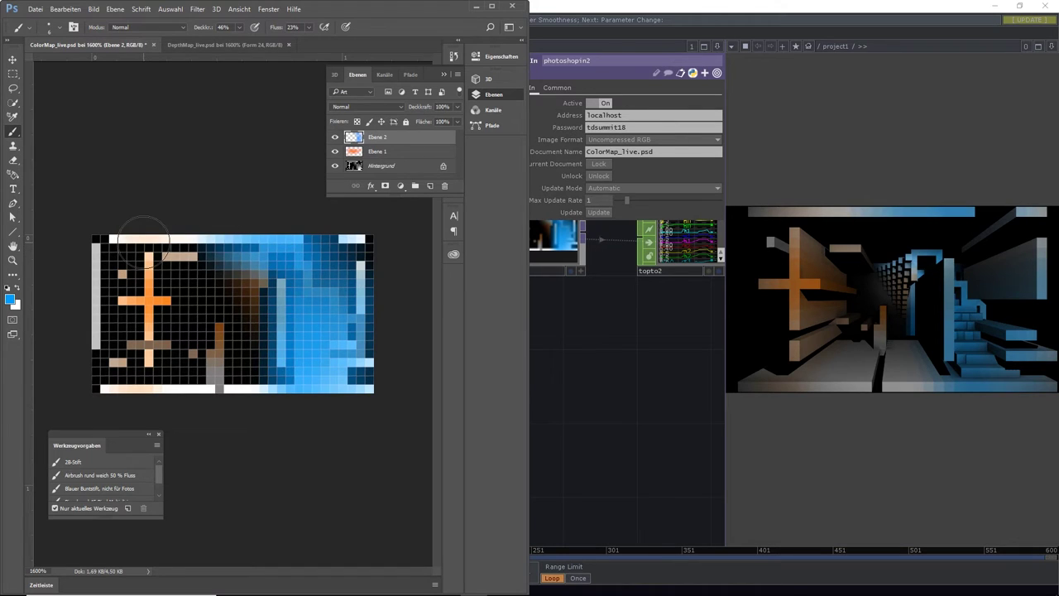
{"action": "left_click_drag", "start_coordinate": [373, 266], "coordinate": [352, 313]}
{"action": "mouse_move", "coordinate": [359, 238]}
{"action": "left_mouse_down"}
{"action": "mouse_move", "coordinate": [359, 318]}
{"action": "mouse_move", "coordinate": [350, 256]}
{"action": "mouse_move", "coordinate": [342, 368]}
{"action": "mouse_move", "coordinate": [333, 301]}
{"action": "mouse_move", "coordinate": [337, 383]}
{"action": "mouse_move", "coordinate": [290, 277]}
{"action": "mouse_move", "coordinate": [289, 332]}
{"action": "mouse_move", "coordinate": [215, 385]}
{"action": "mouse_move", "coordinate": [228, 334]}
{"action": "mouse_move", "coordinate": [217, 356]}
{"action": "mouse_move", "coordinate": [245, 373]}
{"action": "mouse_move", "coordinate": [253, 399]}
{"action": "mouse_move", "coordinate": [218, 398]}
{"action": "mouse_move", "coordinate": [283, 397]}
{"action": "mouse_move", "coordinate": [235, 388]}
{"action": "mouse_move", "coordinate": [188, 334]}
{"action": "left_mouse_up"}
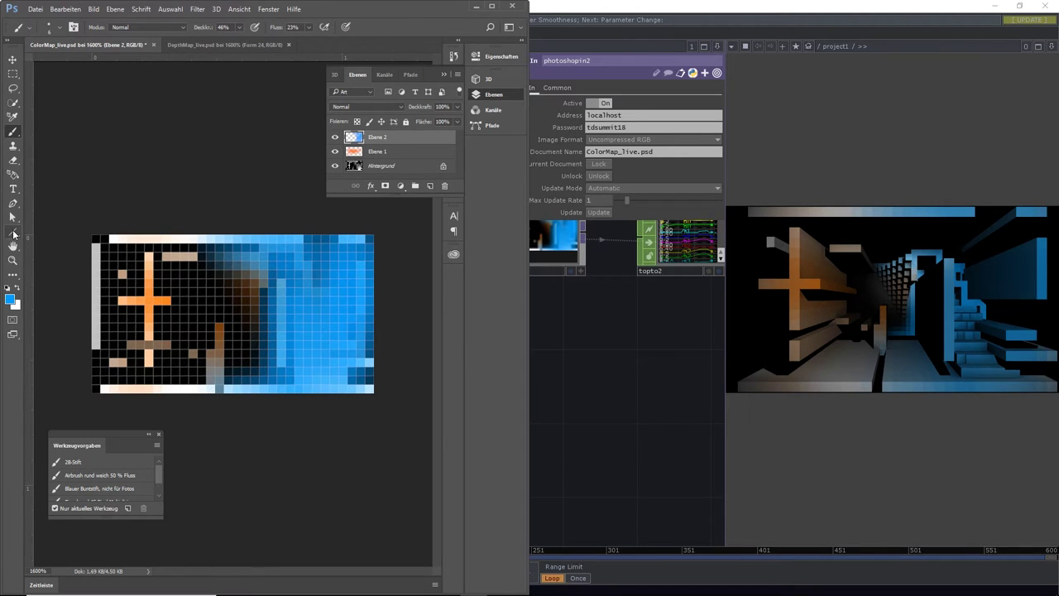
Draw two vertical blue lines about 13 px long beside each other and horizontal ones about 25 px and 14 px long, and save the document
{"action": "left_click", "coordinate": [13, 234]}
{"action": "left_click_drag", "start_coordinate": [148, 250], "coordinate": [145, 364]}
{"action": "left_click_drag", "start_coordinate": [147, 252], "coordinate": [152, 367]}
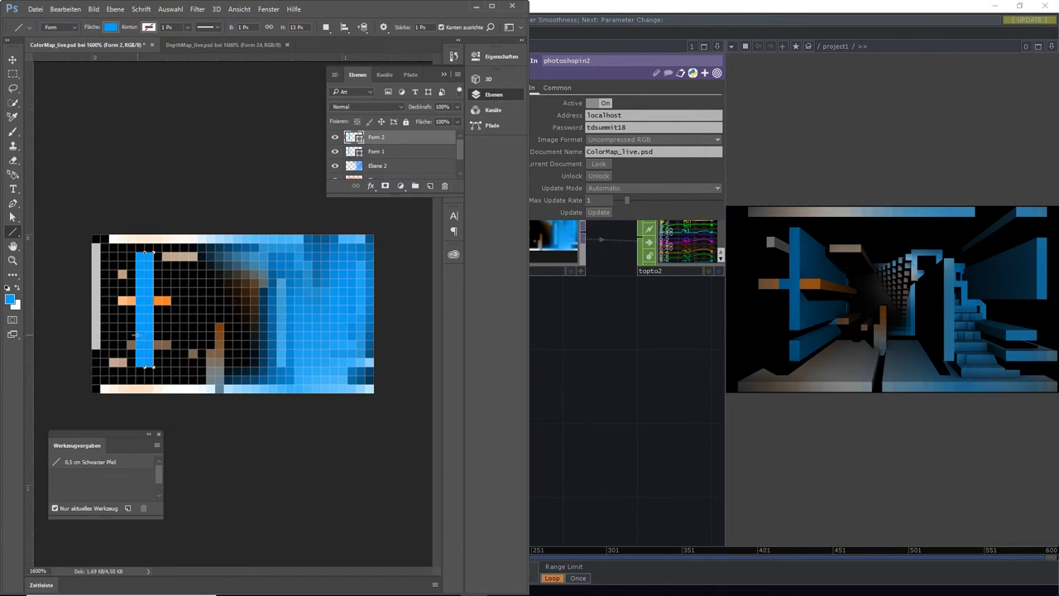
{"action": "left_click_drag", "start_coordinate": [120, 312], "coordinate": [336, 312]}
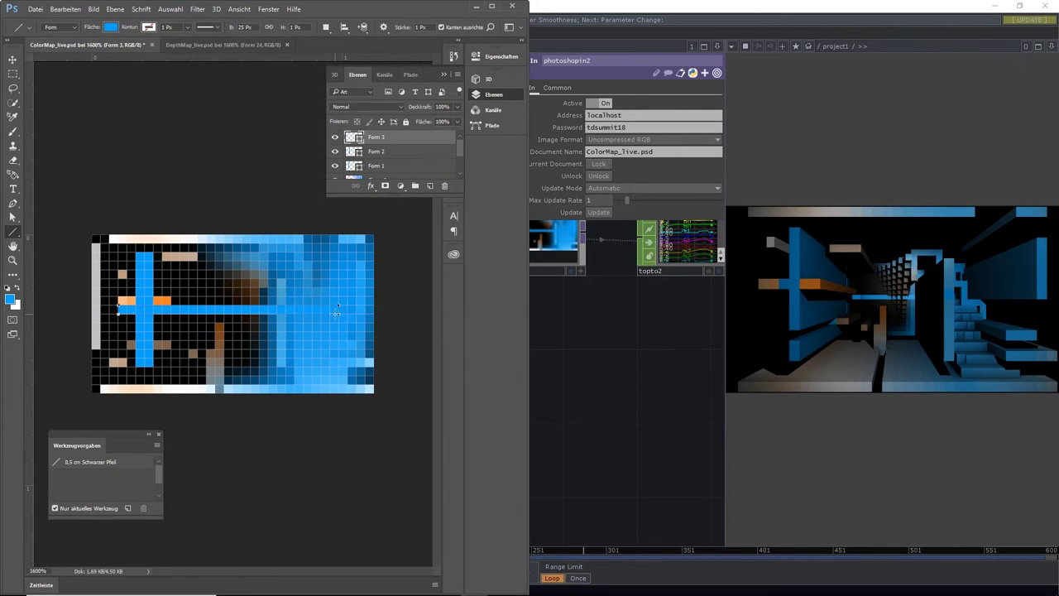
{"action": "left_click_drag", "start_coordinate": [150, 285], "coordinate": [279, 284]}
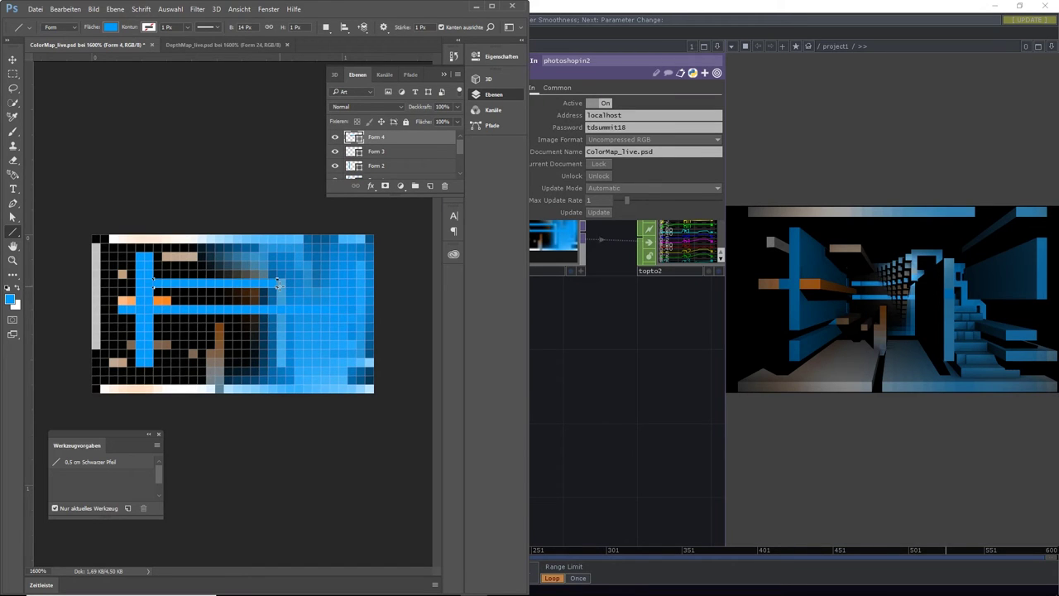
{"action": "key", "text": "ctrl+s"}
Return to TouchDesigner and try Interpolate Pixels as switch2's input smoothness before resetting it to Nearest Pixel
{"action": "left_click", "coordinate": [606, 377]}
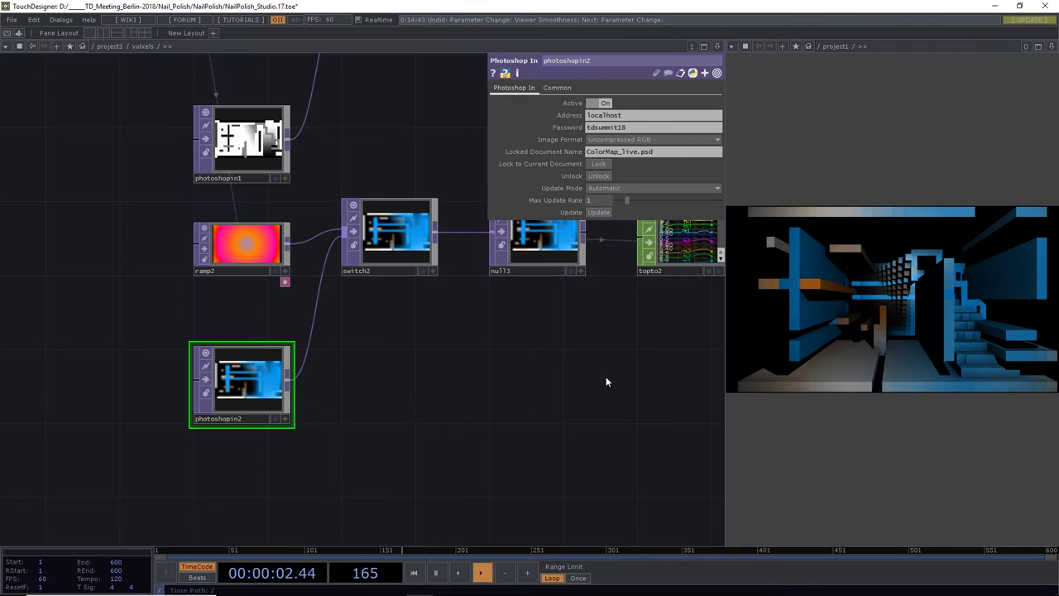
{"action": "left_click", "coordinate": [421, 245]}
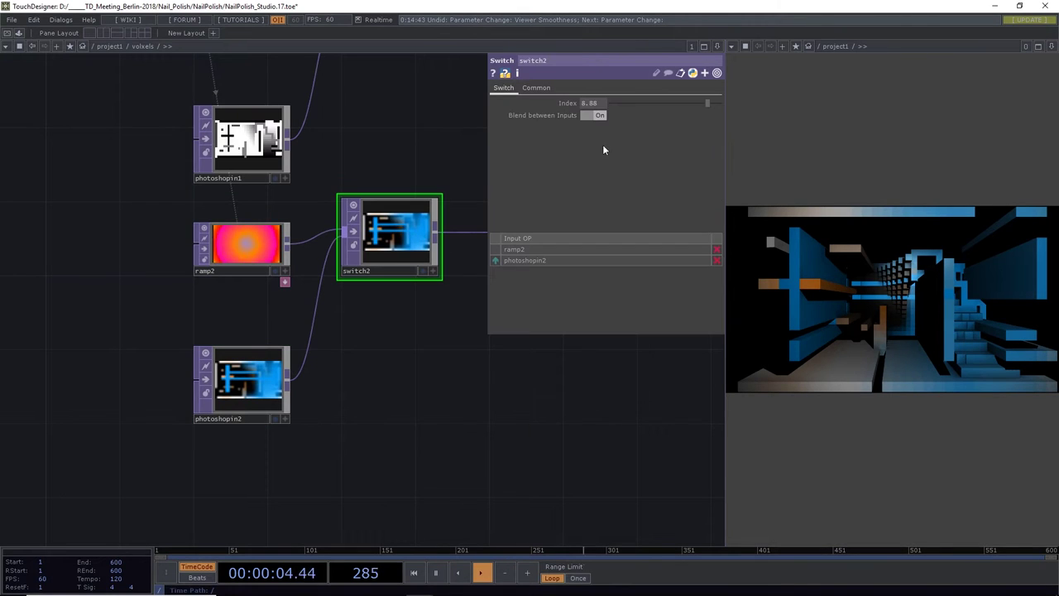
{"action": "left_click", "coordinate": [536, 87]}
{"action": "left_click", "coordinate": [662, 163]}
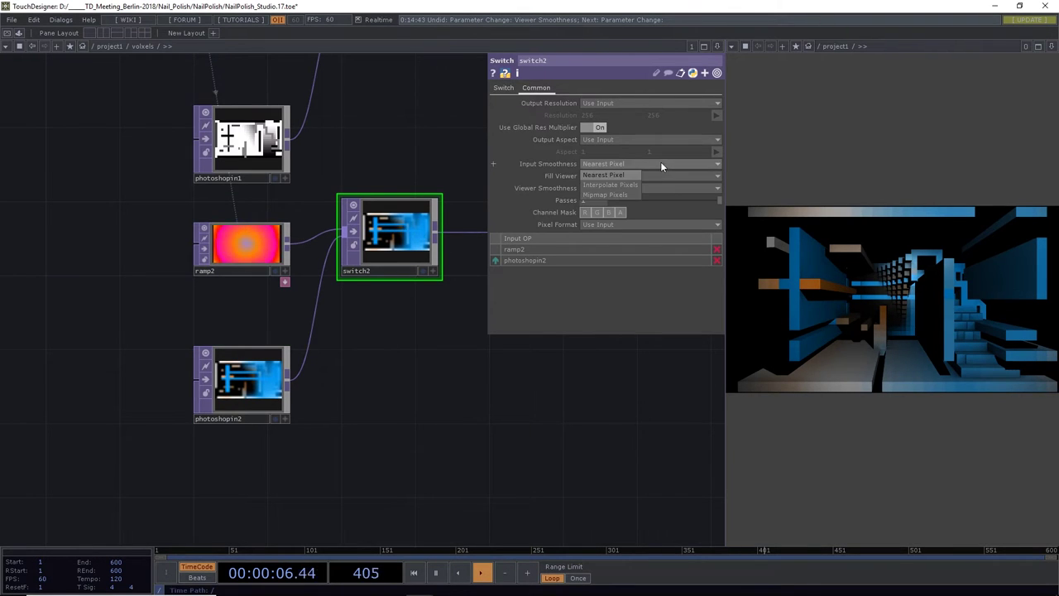
{"action": "left_click", "coordinate": [606, 175]}
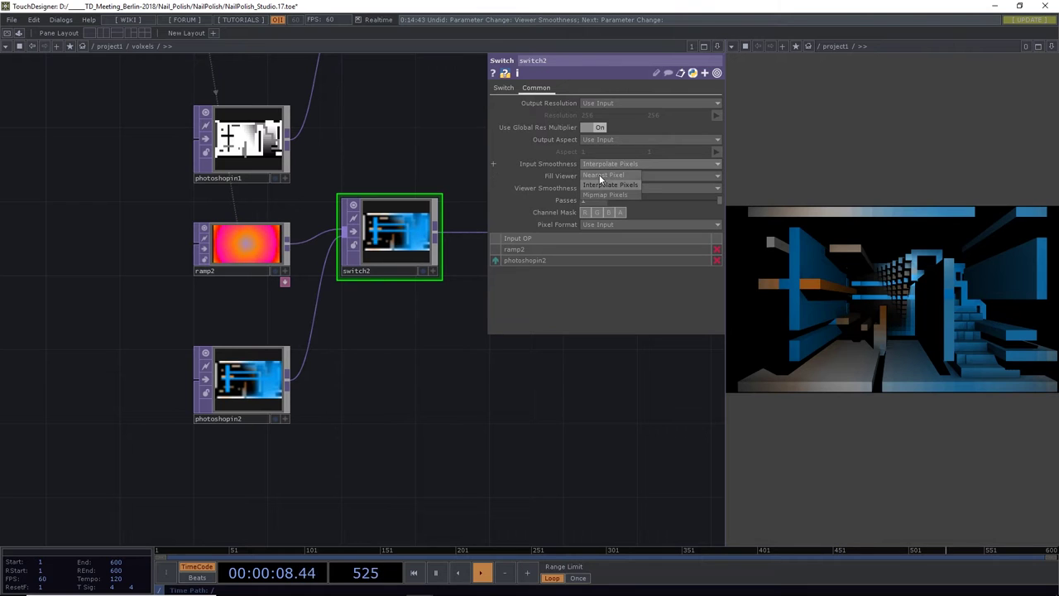
Set the viewer smoothness of photoshopin2 to Nearest Pixel
{"action": "left_click", "coordinate": [523, 260]}
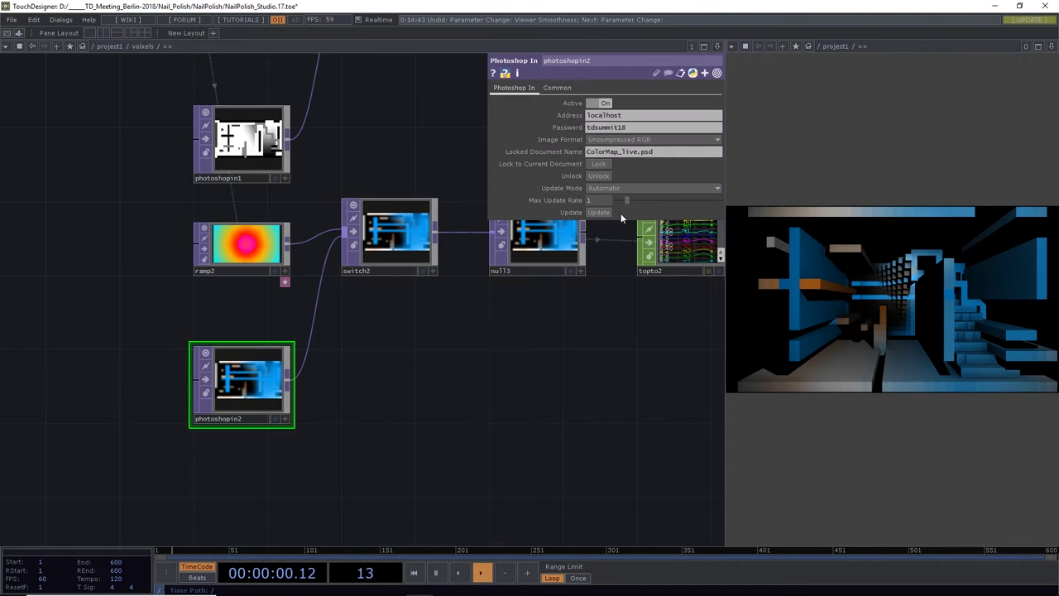
{"action": "left_click", "coordinate": [557, 88]}
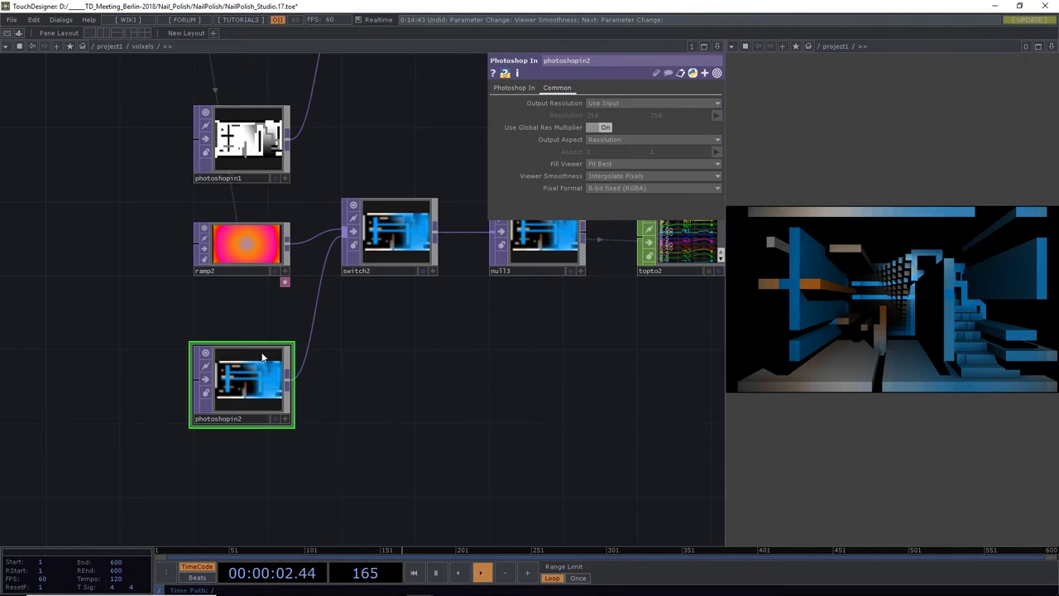
{"action": "left_click", "coordinate": [612, 173]}
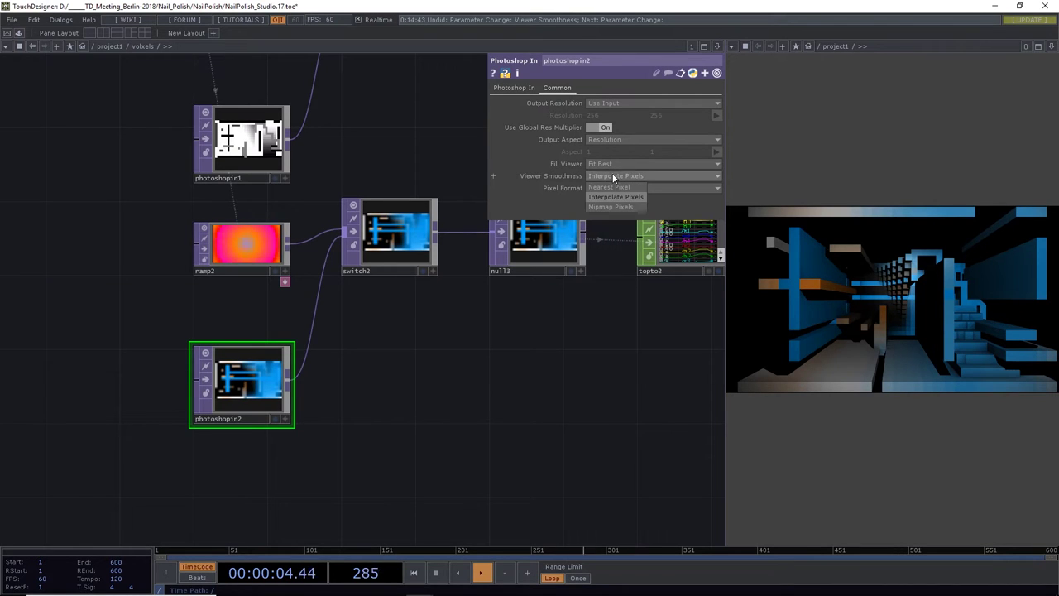
{"action": "left_click", "coordinate": [600, 186]}
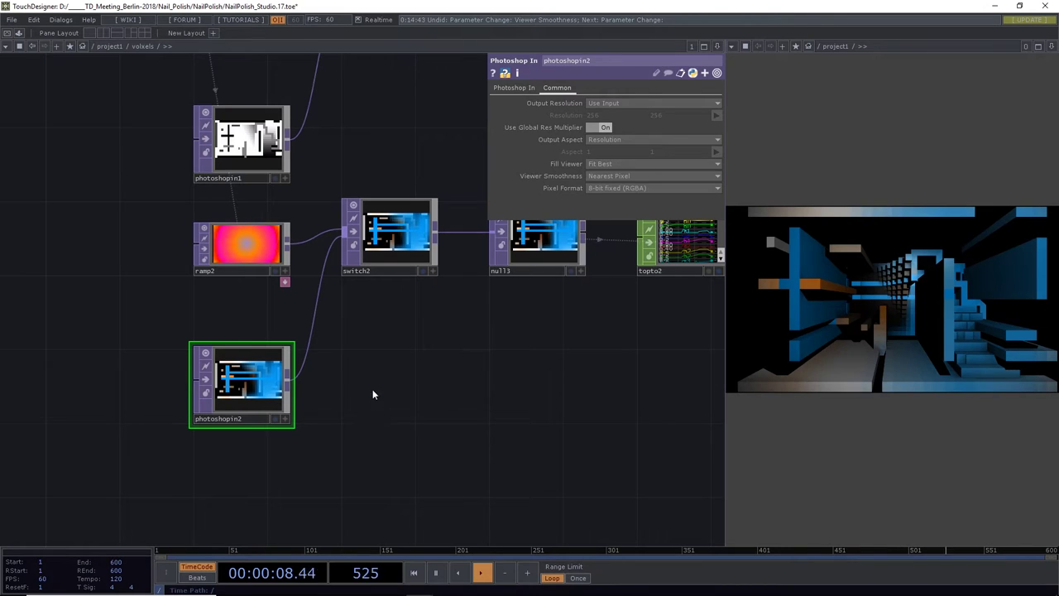
Save the NailPolish_Studio project
{"action": "left_click_drag", "start_coordinate": [217, 370], "coordinate": [199, 396]}
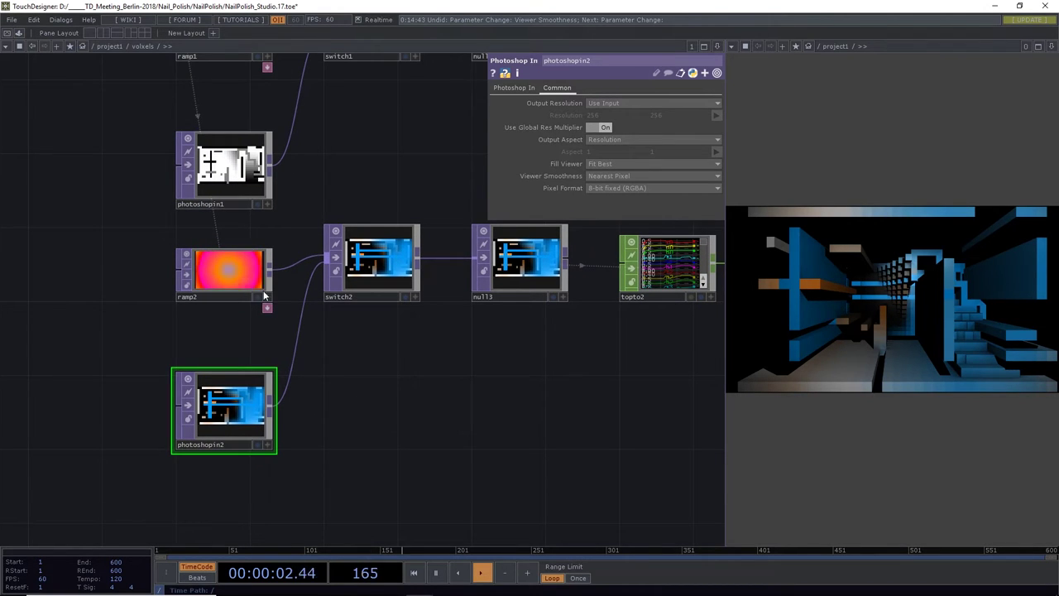
{"action": "left_click_drag", "start_coordinate": [574, 381], "coordinate": [444, 404]}
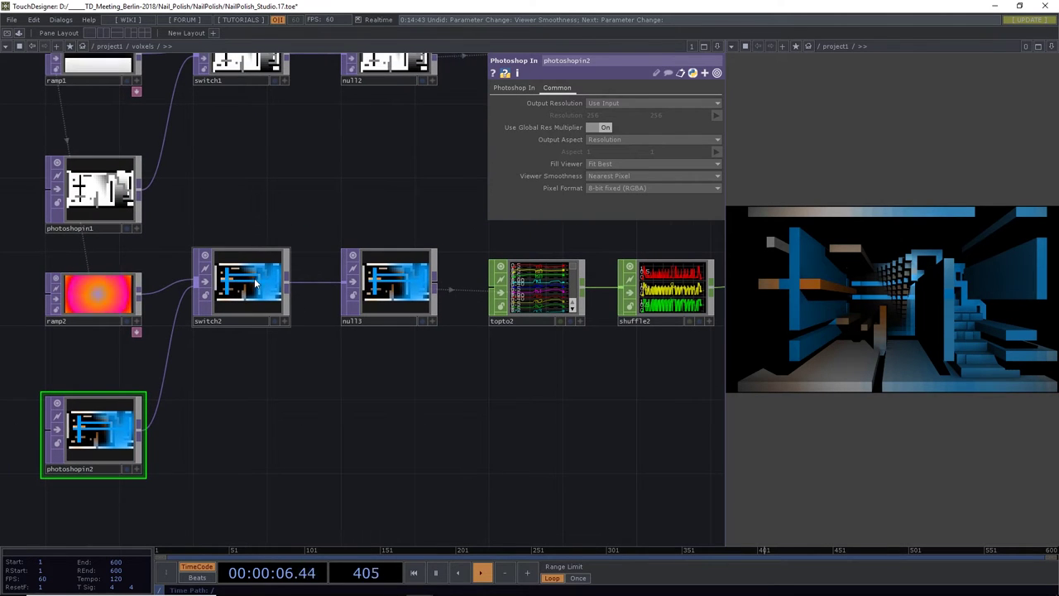
{"action": "scroll", "coordinate": [319, 418], "scroll_direction": "down", "scroll_amount": 8}
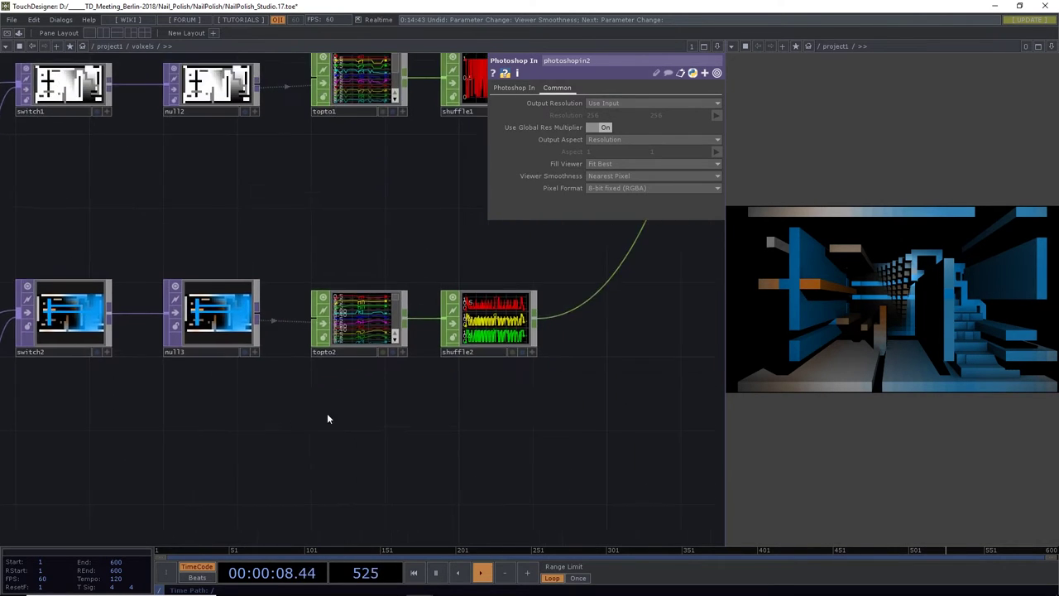
{"action": "left_click_drag", "start_coordinate": [438, 456], "coordinate": [373, 442]}
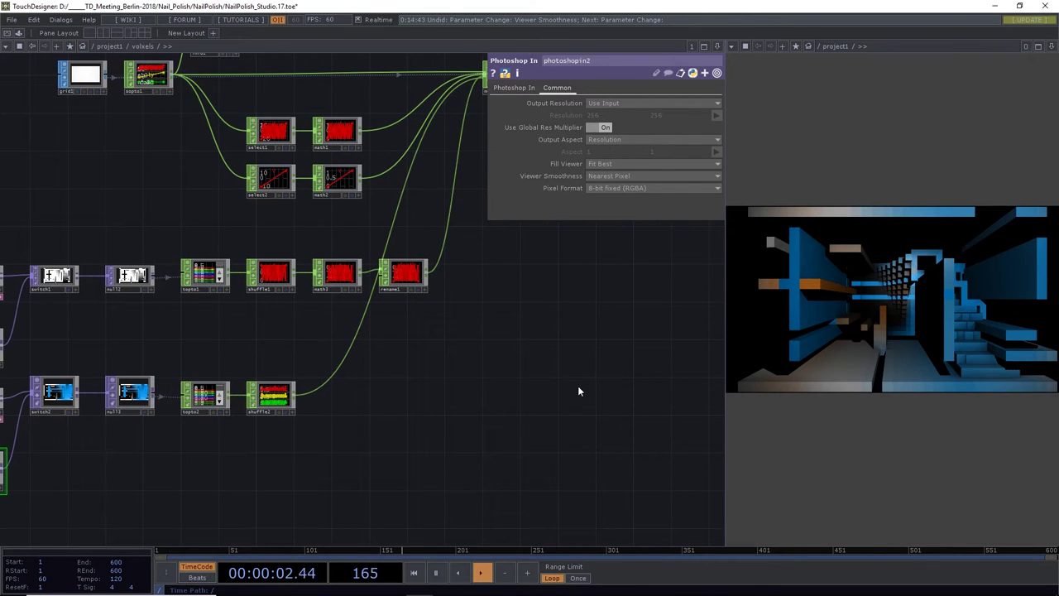
{"action": "left_click_drag", "start_coordinate": [587, 336], "coordinate": [305, 452]}
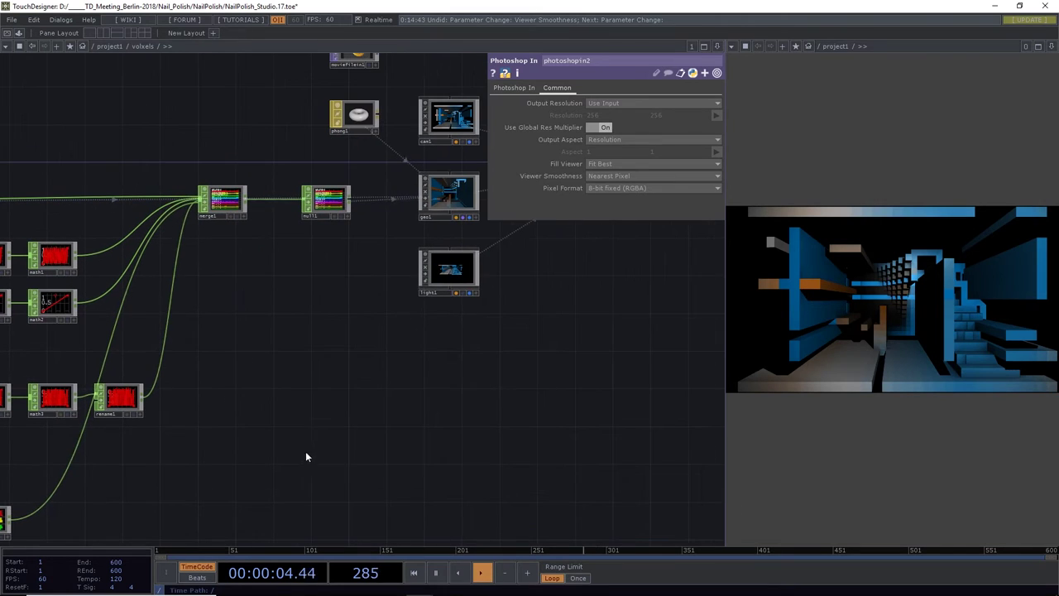
{"action": "key", "text": "ctrl+s"}
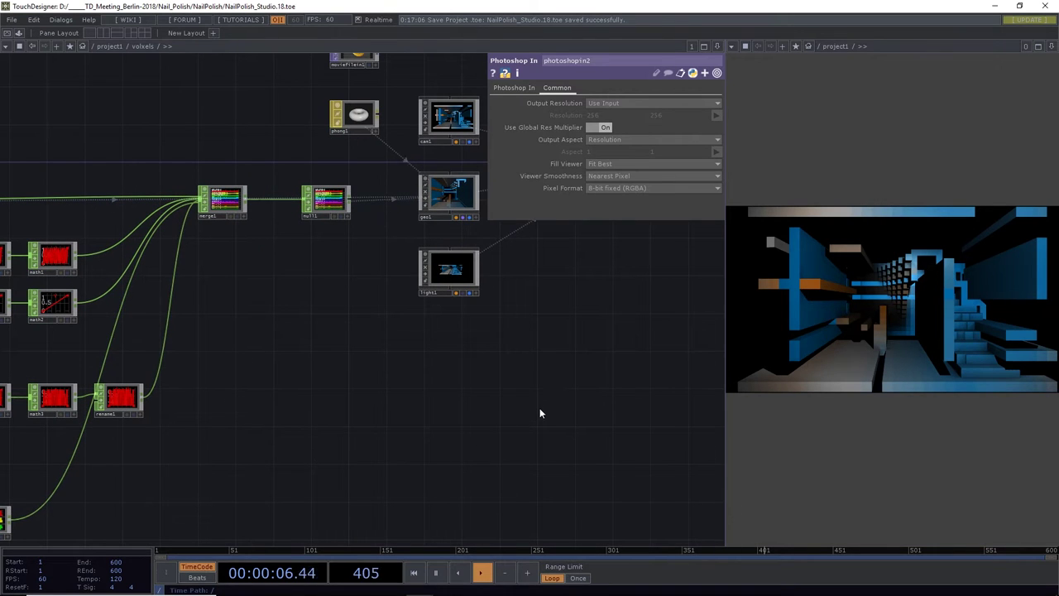
Insert an Edge TOP into the connection between ssao1 and out1
{"action": "left_click_drag", "start_coordinate": [579, 357], "coordinate": [428, 389]}
{"action": "left_click_drag", "start_coordinate": [542, 321], "coordinate": [357, 340]}
{"action": "left_click_drag", "start_coordinate": [466, 308], "coordinate": [609, 306]}
{"action": "right_click", "coordinate": [365, 308]}
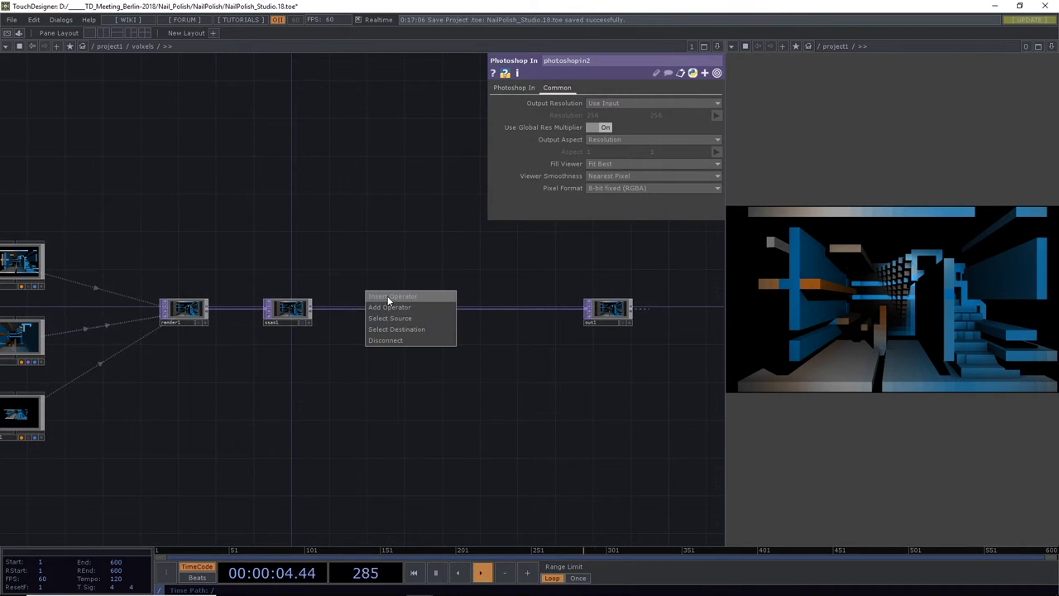
{"action": "left_click", "coordinate": [387, 297]}
{"action": "type", "text": "edge"}
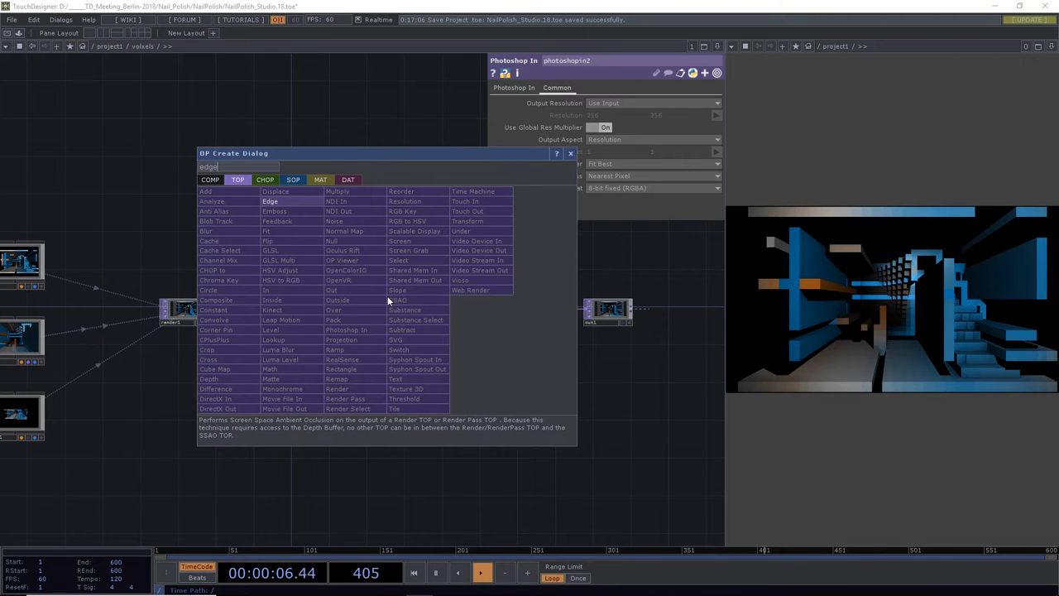
{"action": "left_click", "coordinate": [270, 201]}
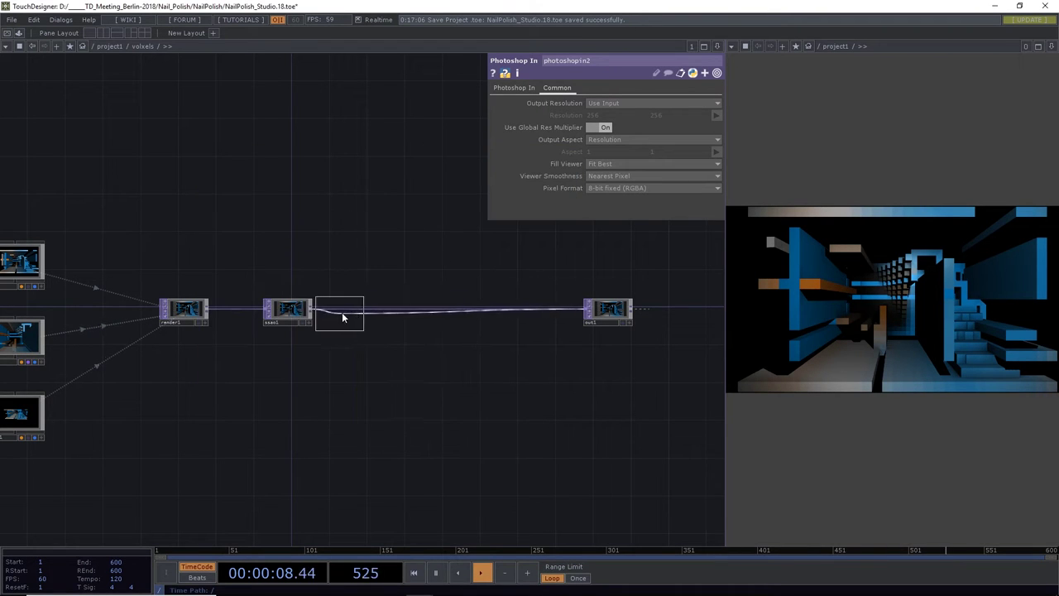
{"action": "left_click", "coordinate": [355, 312]}
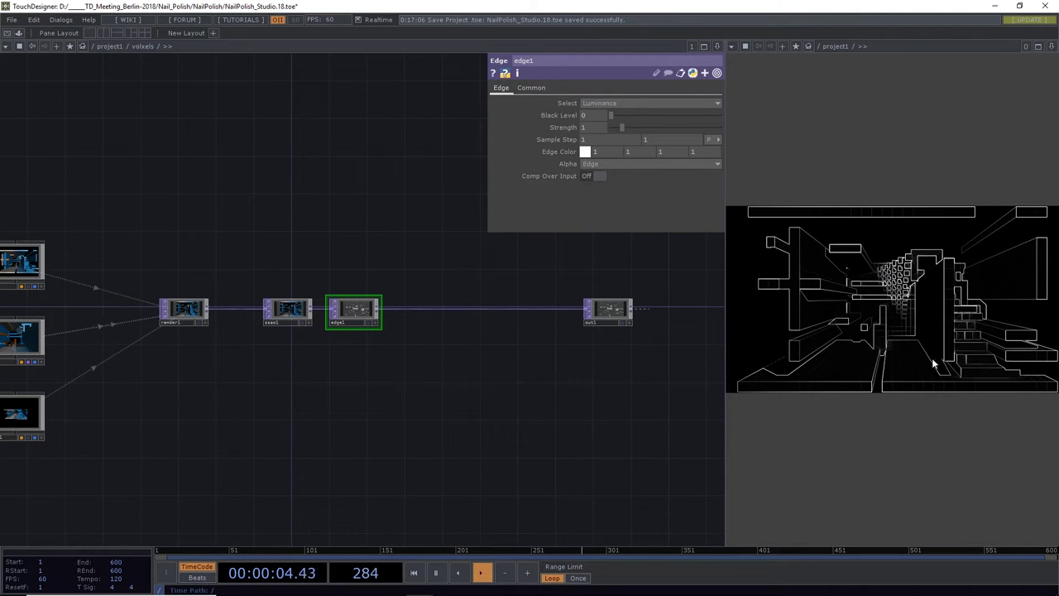
Try RGB Average, Alpha and Blue as edge1's source channel before resetting it to Luminance
{"action": "left_click", "coordinate": [588, 101]}
{"action": "left_click", "coordinate": [597, 162]}
{"action": "left_click", "coordinate": [602, 101]}
{"action": "left_click", "coordinate": [596, 151]}
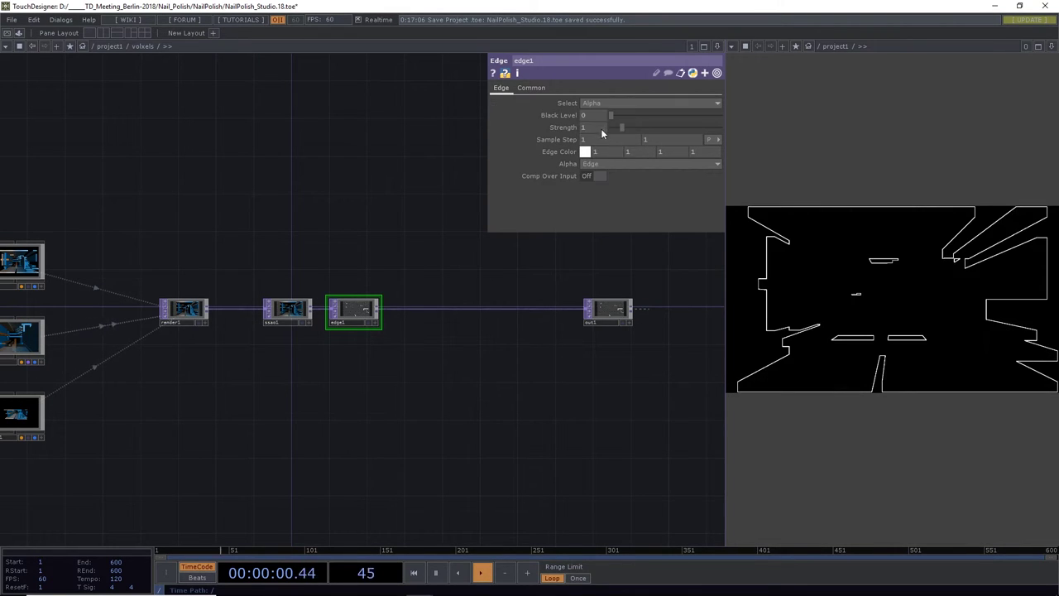
{"action": "left_click", "coordinate": [604, 103]}
{"action": "left_click", "coordinate": [592, 139]}
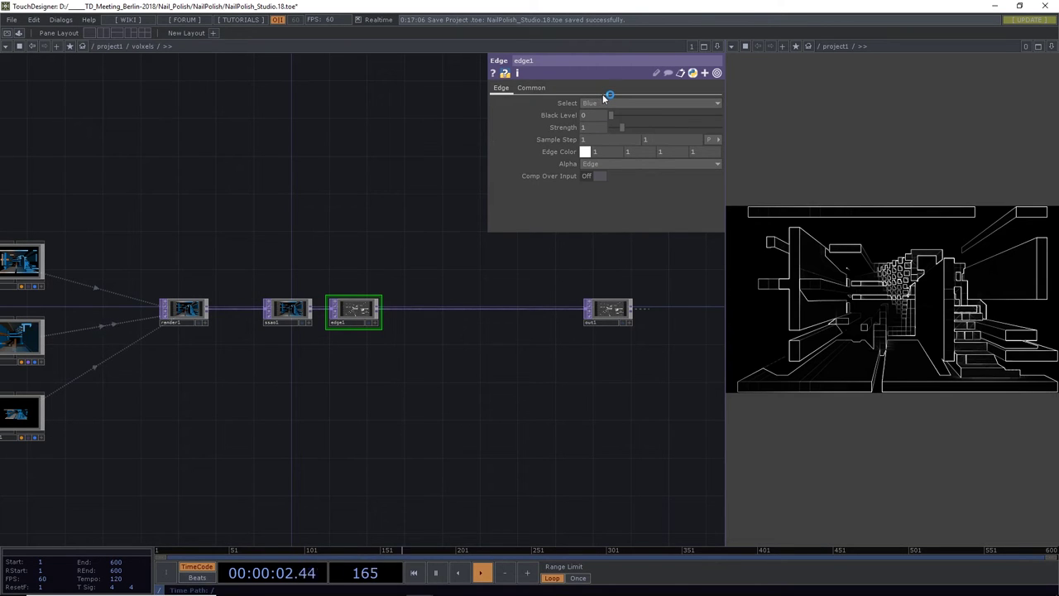
{"action": "left_click", "coordinate": [596, 100]}
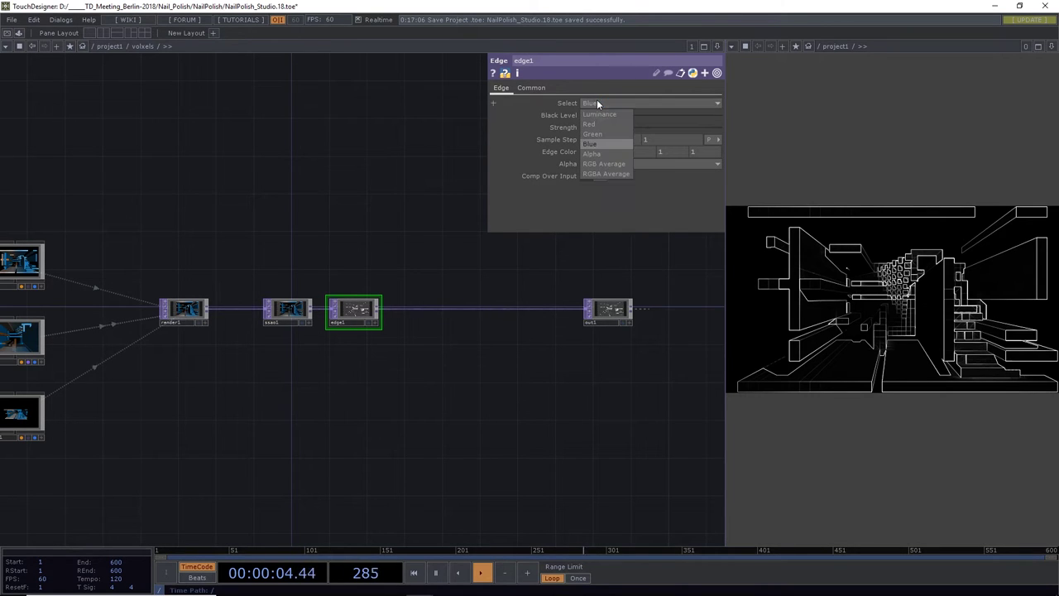
{"action": "left_click", "coordinate": [595, 110]}
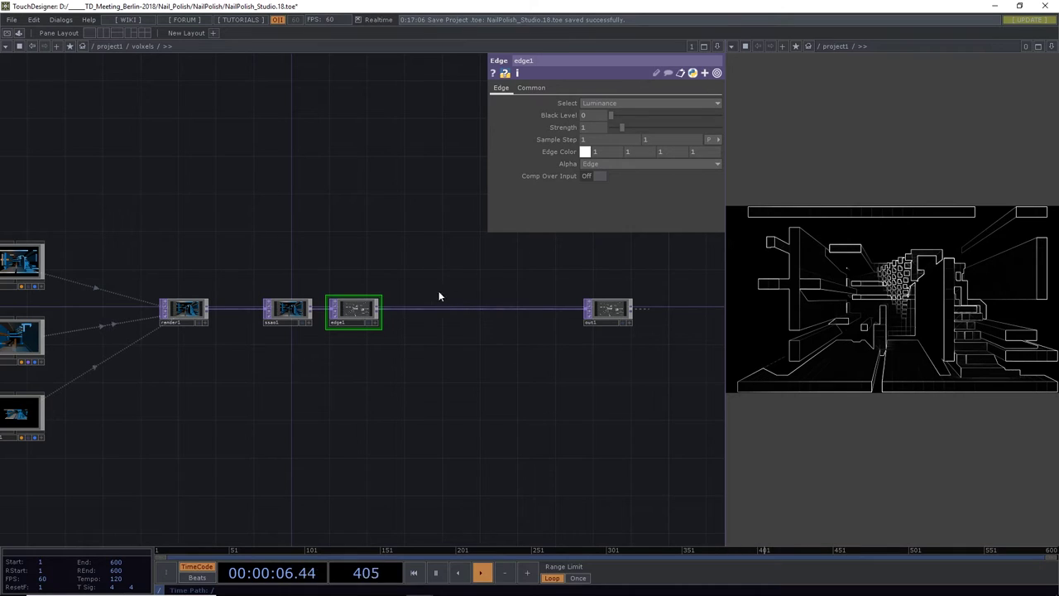
Move edge1 further along the chain and composite it over its input with black level 0.066 and strength 0.1
{"action": "left_click_drag", "start_coordinate": [359, 310], "coordinate": [405, 310]}
{"action": "left_click", "coordinate": [594, 176]}
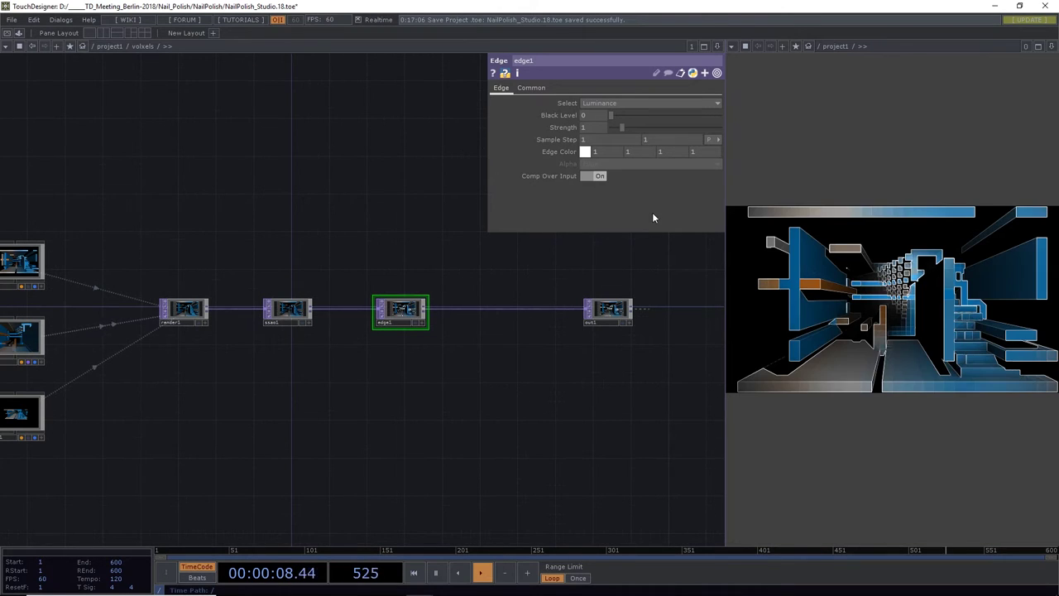
{"action": "mouse_move", "coordinate": [622, 128]}
{"action": "left_mouse_down"}
{"action": "mouse_move", "coordinate": [619, 115]}
{"action": "mouse_move", "coordinate": [612, 127]}
{"action": "left_mouse_up"}
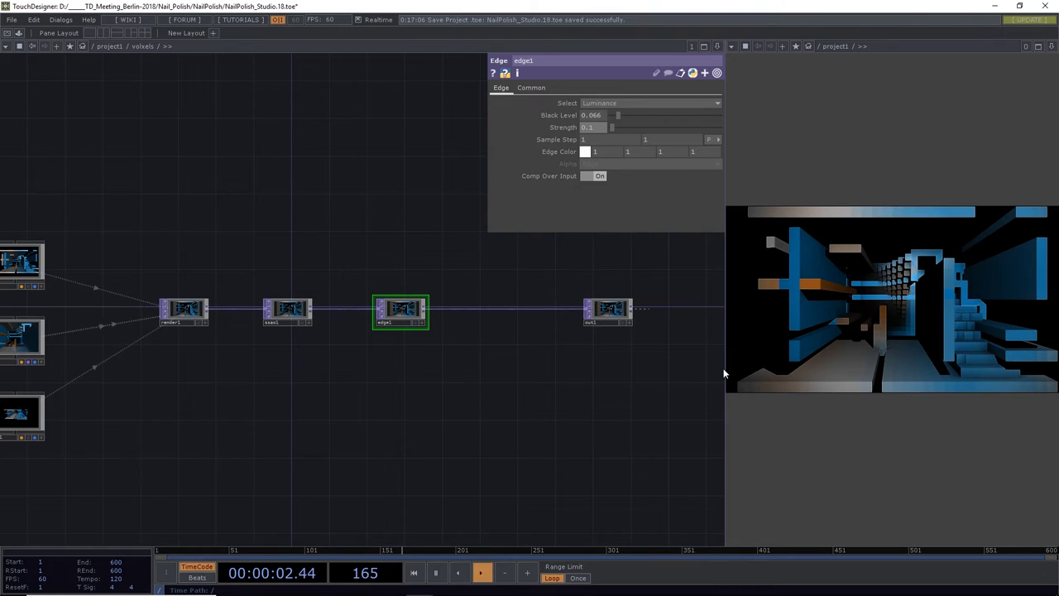
Branch a Feedback TOP off render1's output and place it below the main post-processing chain
{"action": "left_click_drag", "start_coordinate": [458, 385], "coordinate": [453, 351]}
{"action": "scroll", "coordinate": [501, 380], "scroll_direction": "down", "scroll_amount": 3}
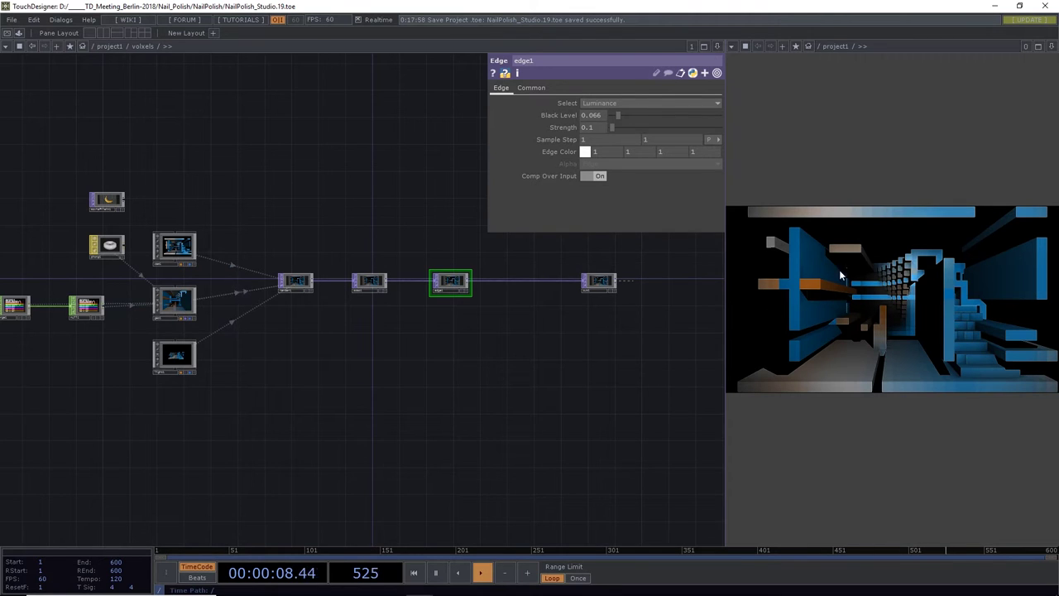
{"action": "left_click_drag", "start_coordinate": [375, 383], "coordinate": [298, 331]}
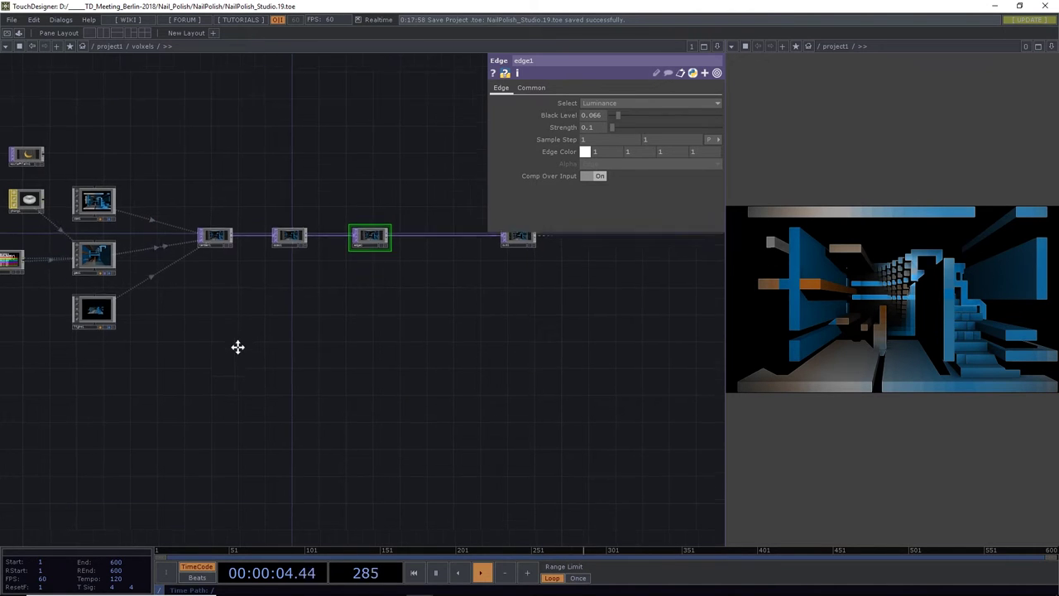
{"action": "left_click_drag", "start_coordinate": [241, 333], "coordinate": [236, 355]}
{"action": "left_click", "coordinate": [219, 267]}
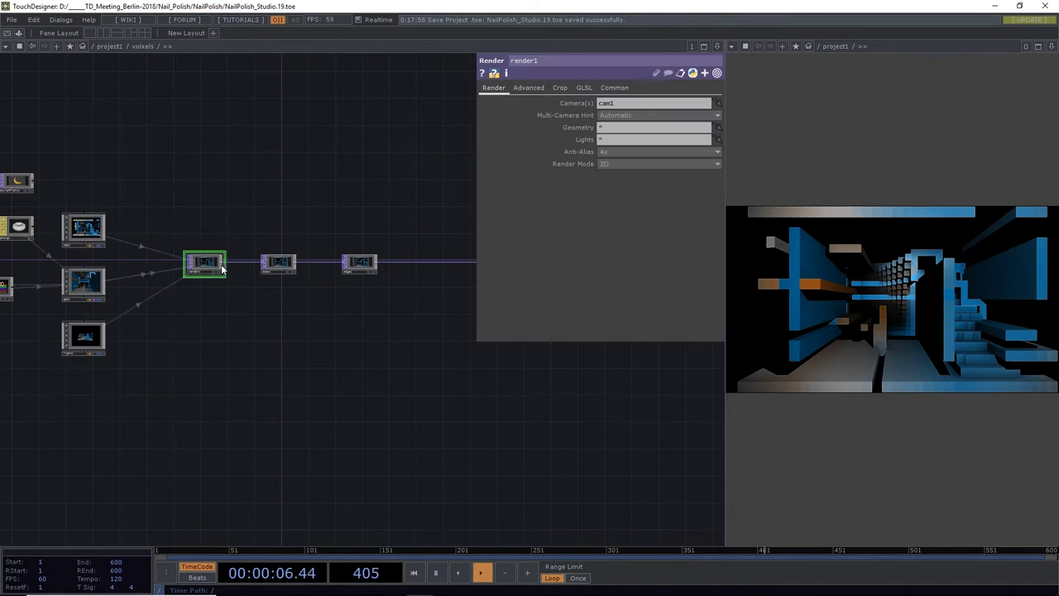
{"action": "left_click_drag", "start_coordinate": [224, 263], "coordinate": [288, 365]}
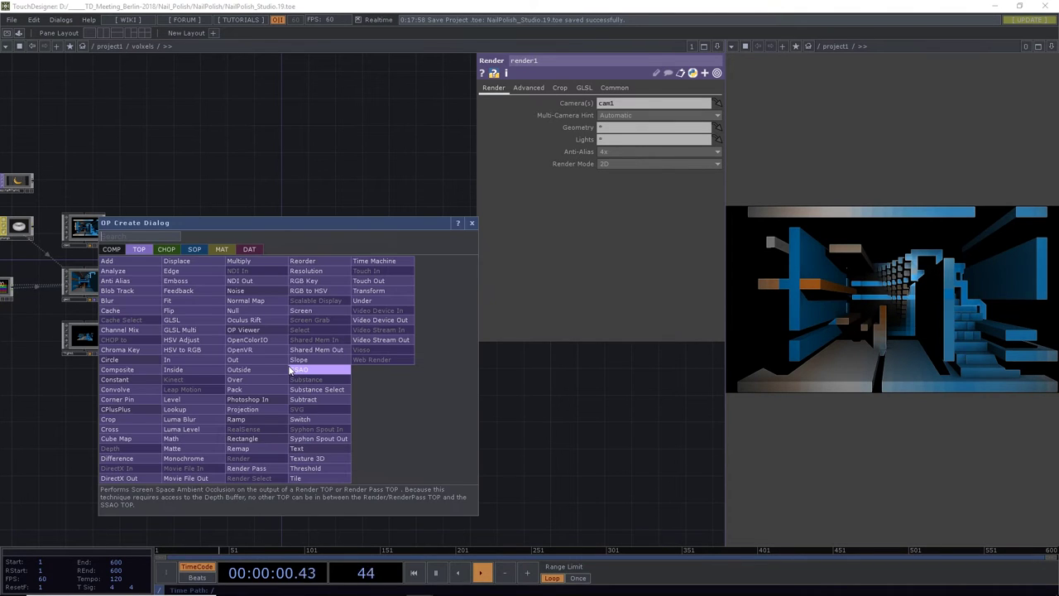
{"action": "type", "text": "fed"}
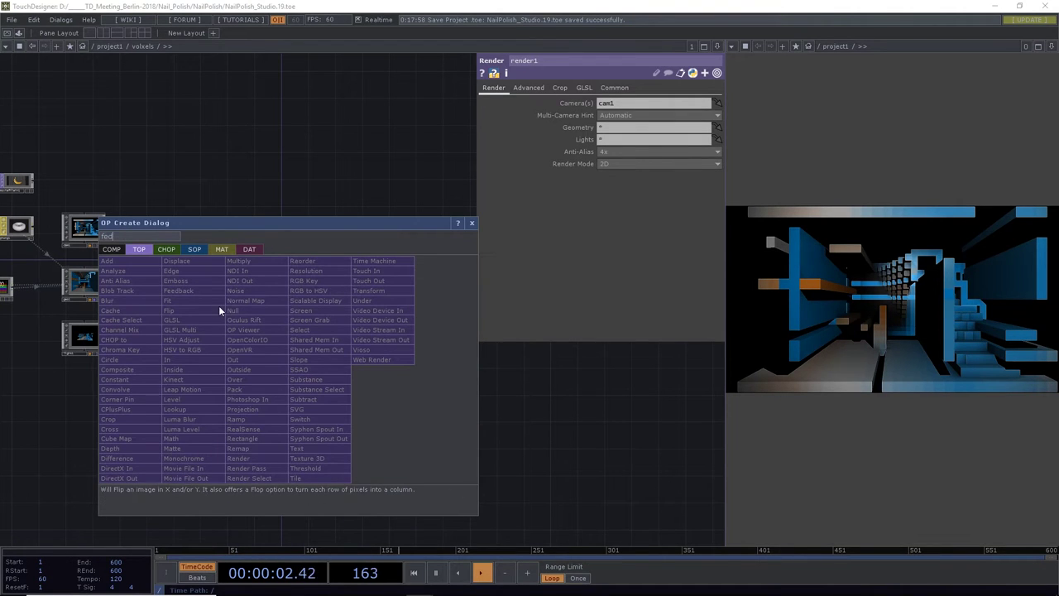
{"action": "left_click", "coordinate": [189, 291]}
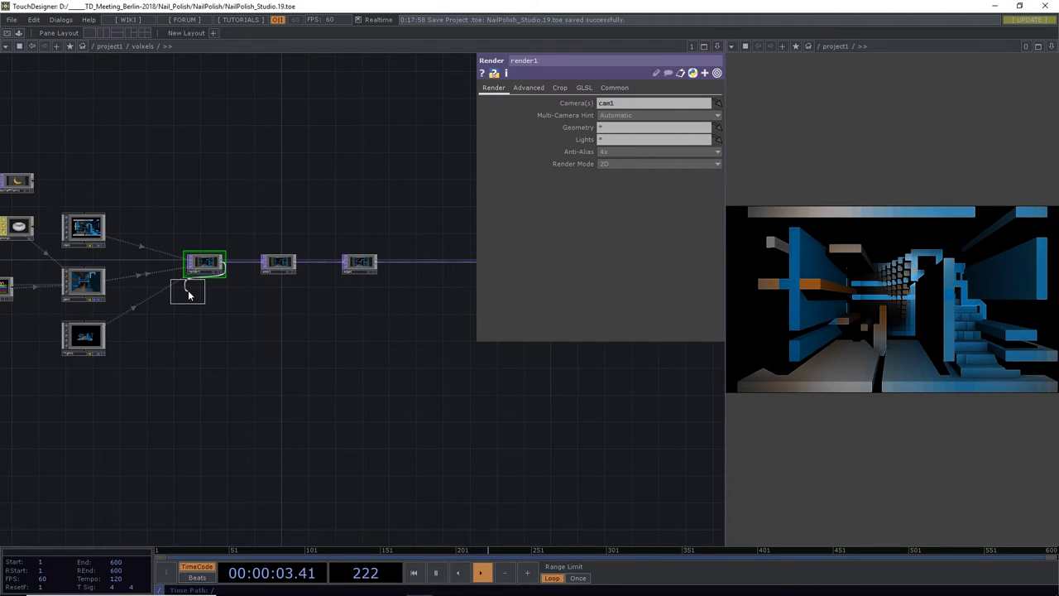
{"action": "left_click", "coordinate": [276, 340]}
Chain a Transform TOP and then a Level TOP after feedback1
{"action": "left_click_drag", "start_coordinate": [283, 336], "coordinate": [334, 342]}
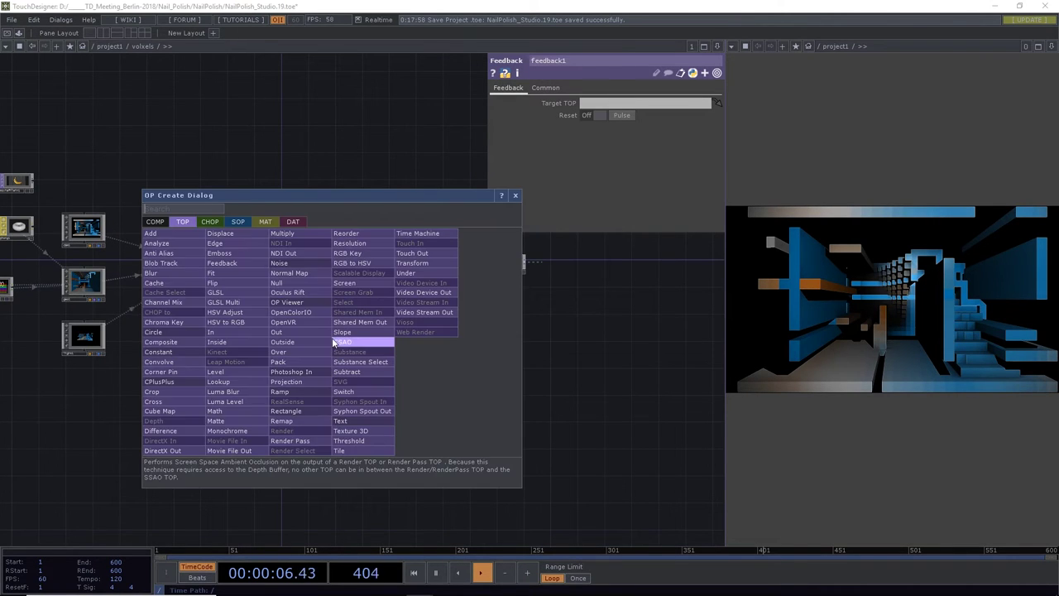
{"action": "left_click", "coordinate": [414, 263]}
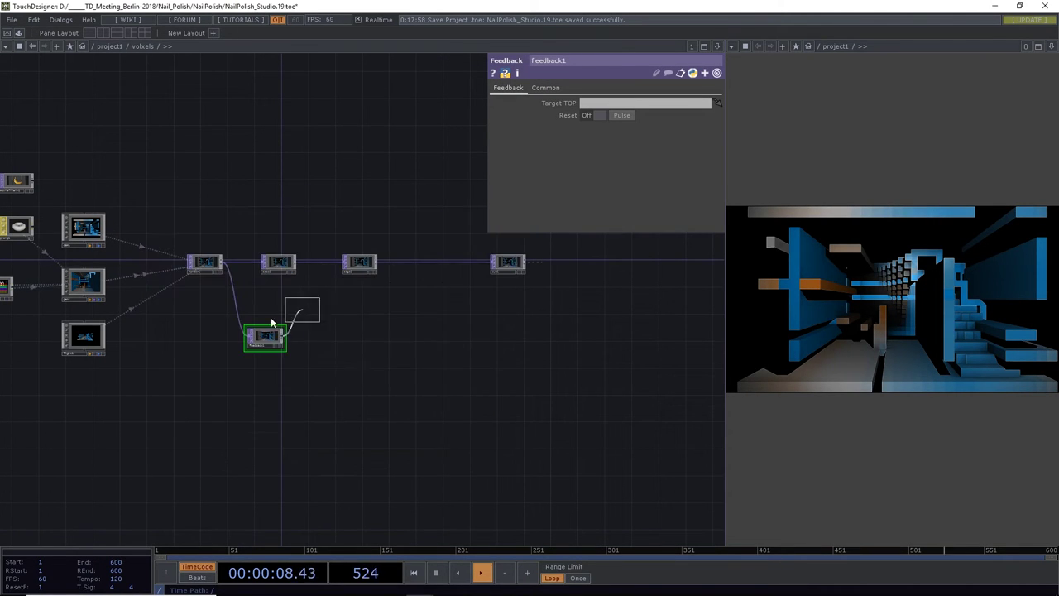
{"action": "left_click", "coordinate": [343, 338]}
{"action": "left_click_drag", "start_coordinate": [345, 339], "coordinate": [386, 336]}
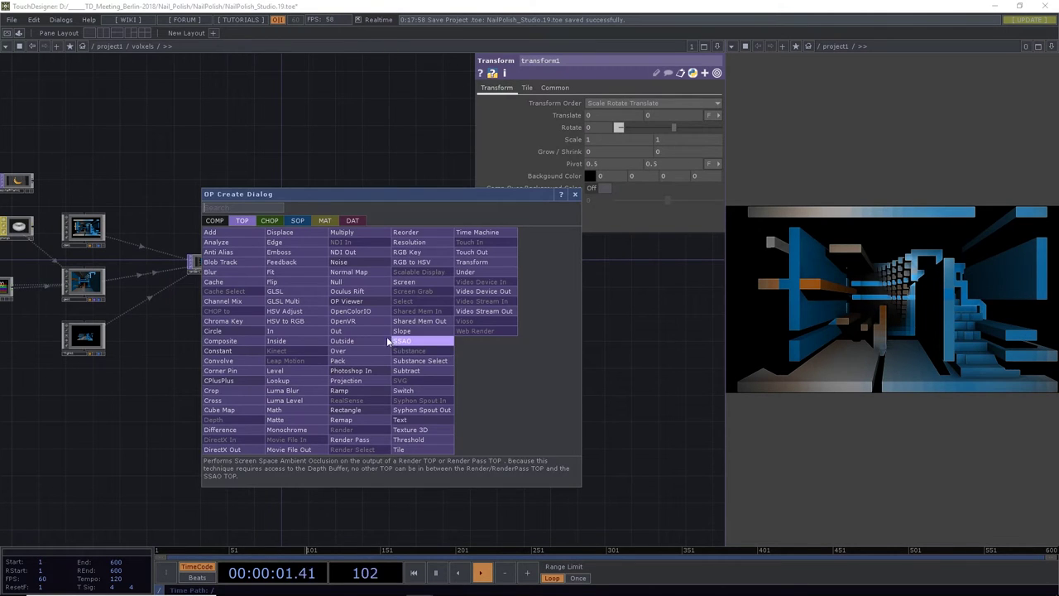
{"action": "left_click", "coordinate": [303, 409]}
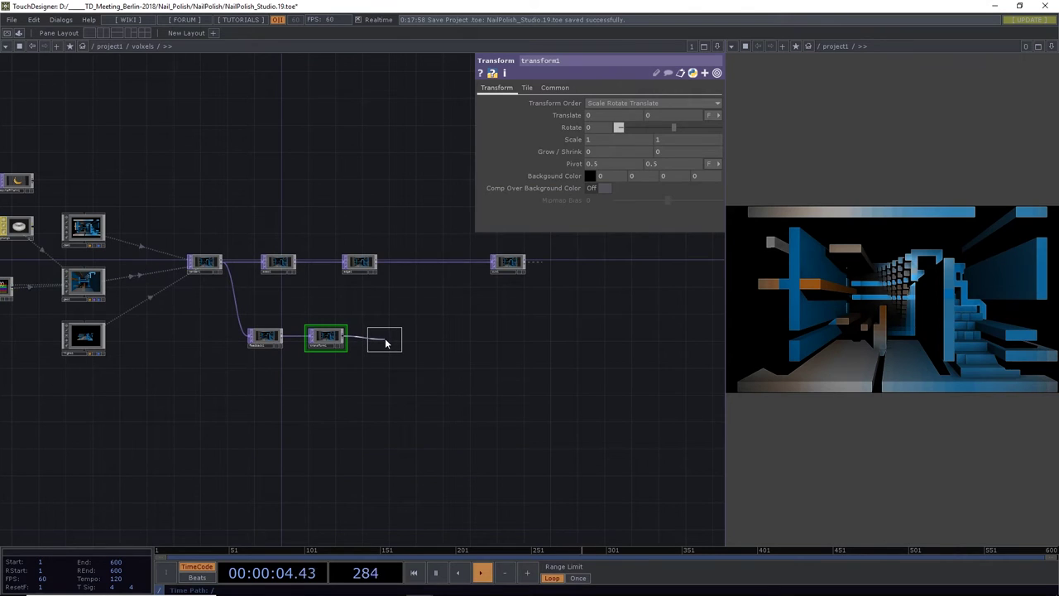
{"action": "left_click", "coordinate": [384, 341]}
Spread ssao1 and edge1 apart and raise them above the feedback branch to make room between them
{"action": "left_click_drag", "start_coordinate": [465, 337], "coordinate": [461, 285]}
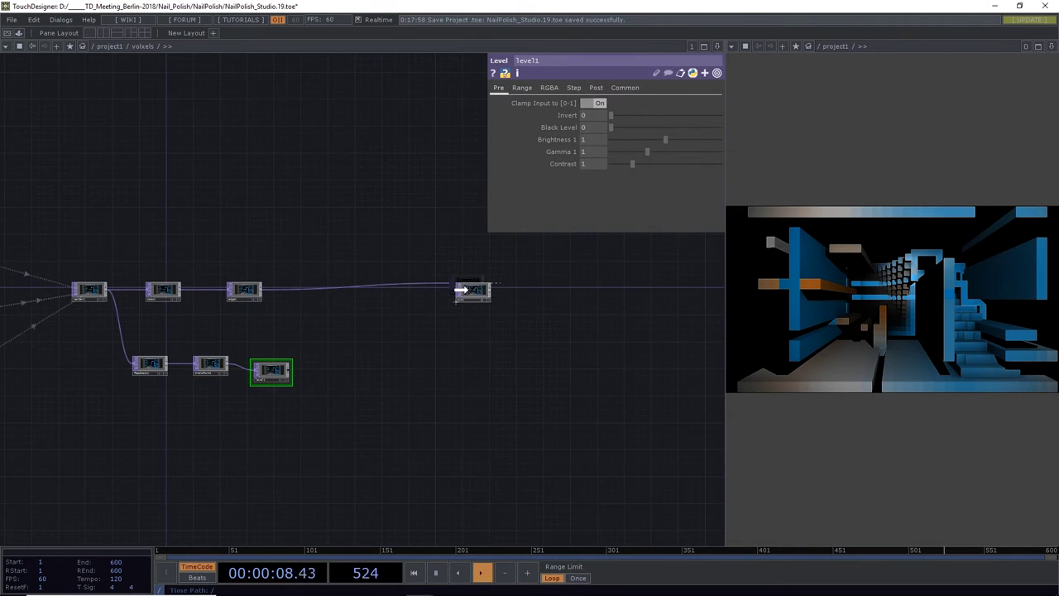
{"action": "left_click_drag", "start_coordinate": [238, 292], "coordinate": [352, 291]}
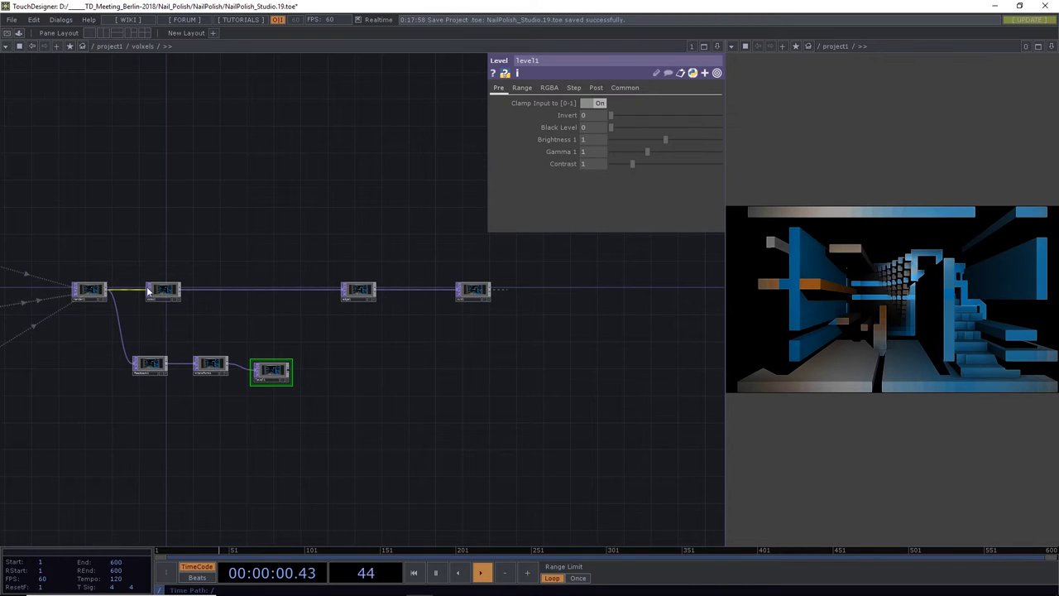
{"action": "left_click_drag", "start_coordinate": [163, 290], "coordinate": [191, 256]}
{"action": "left_click_drag", "start_coordinate": [355, 289], "coordinate": [376, 250]}
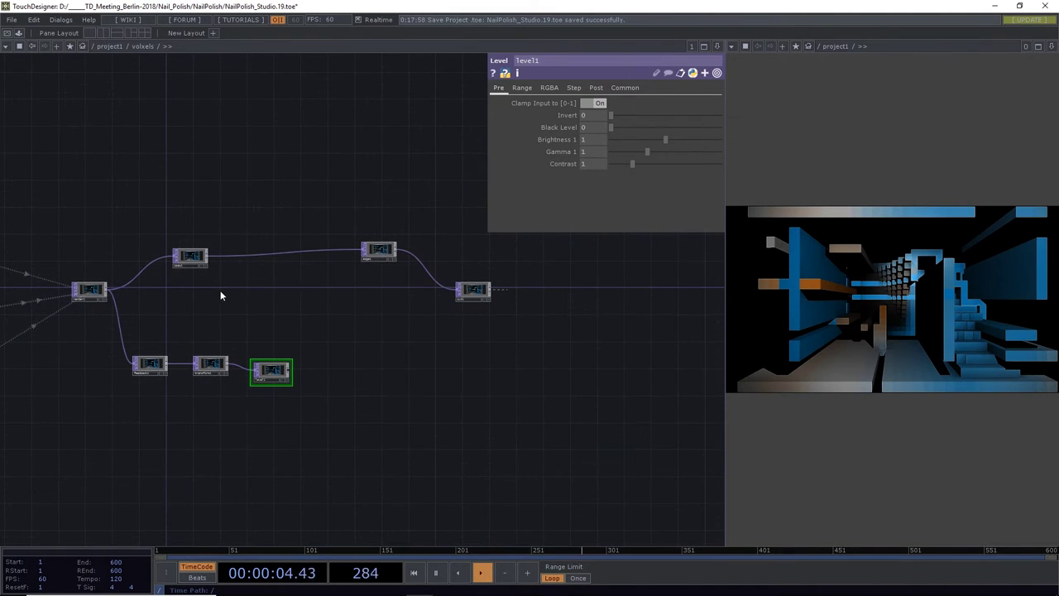
Insert a Composite TOP between ssao1 and edge1 and move it close to edge1
{"action": "right_click", "coordinate": [267, 253]}
{"action": "left_click", "coordinate": [289, 242]}
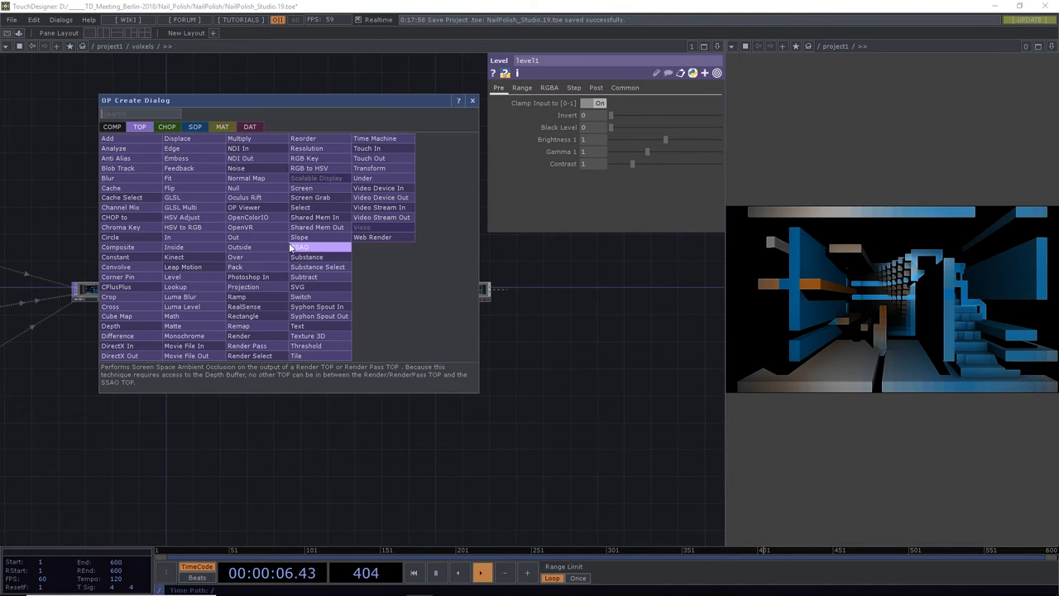
{"action": "type", "text": "com"}
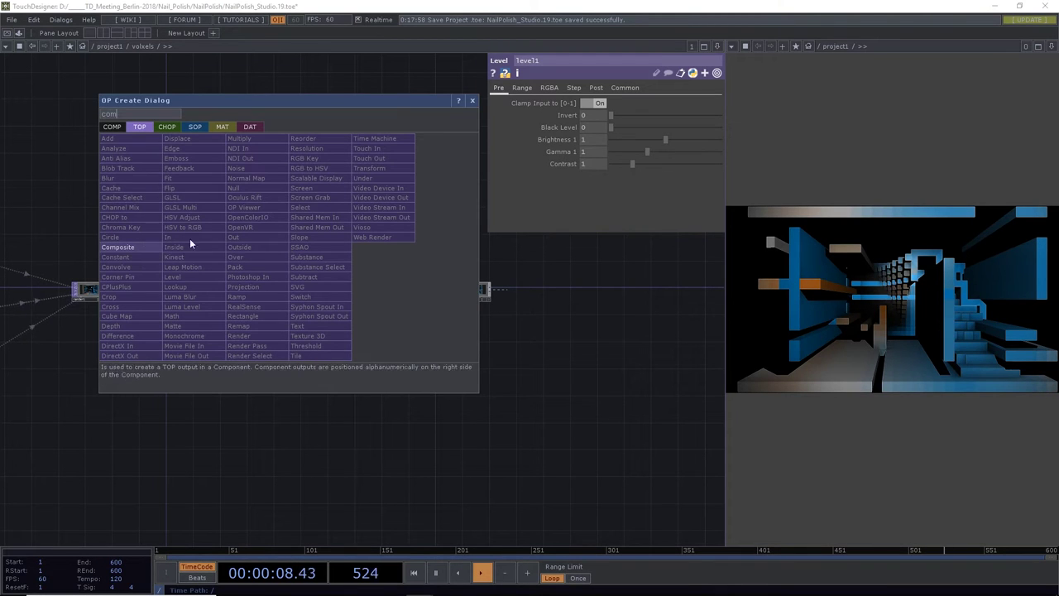
{"action": "left_click", "coordinate": [130, 251]}
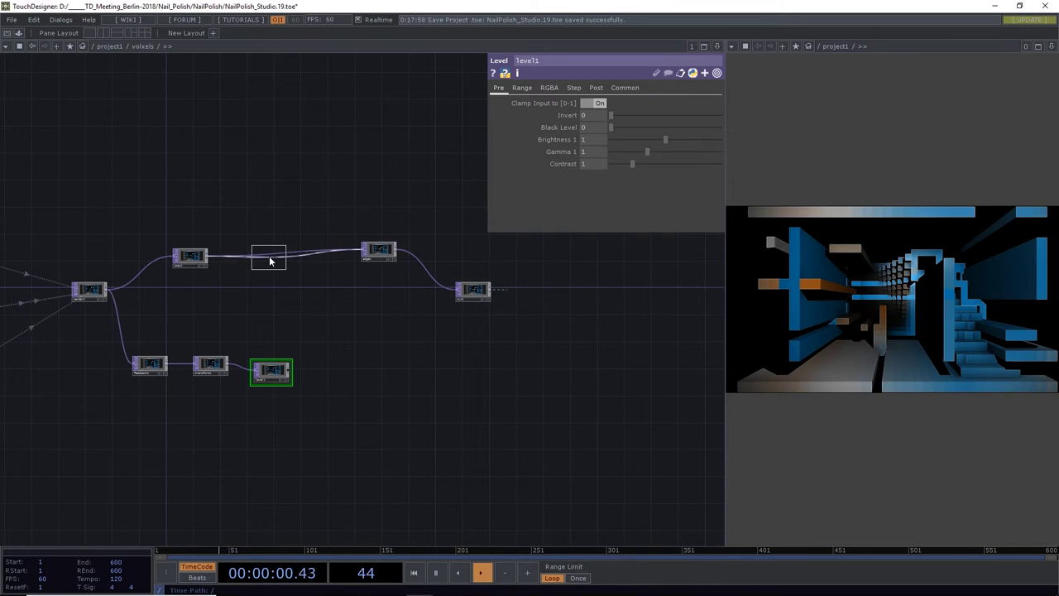
{"action": "left_click", "coordinate": [270, 259]}
{"action": "left_click_drag", "start_coordinate": [321, 217], "coordinate": [133, 198]}
{"action": "right_click_drag", "start_coordinate": [129, 197], "coordinate": [306, 295]}
{"action": "left_click_drag", "start_coordinate": [141, 245], "coordinate": [327, 252]}
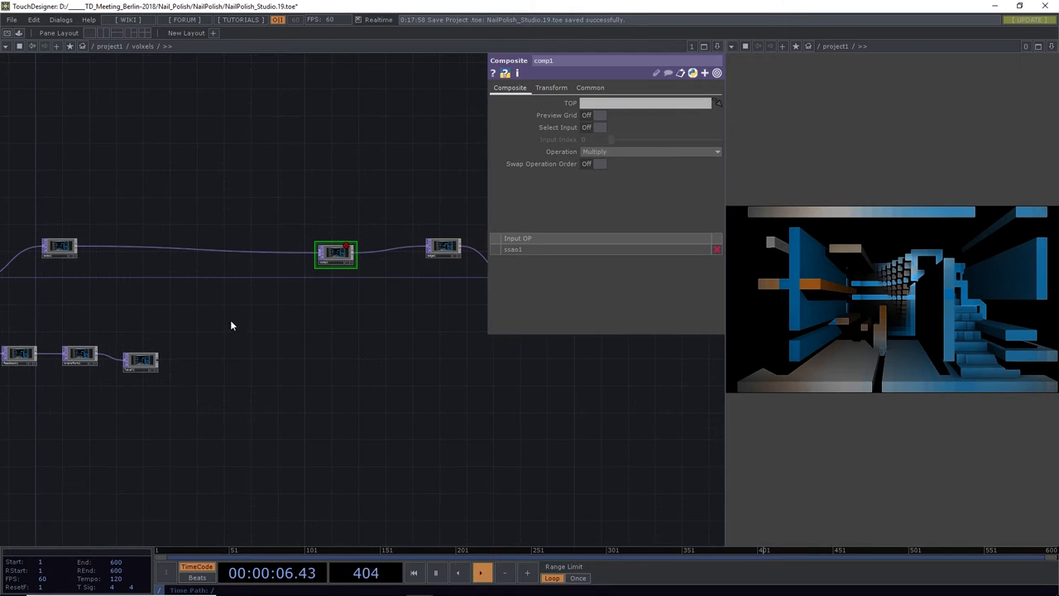
Connect level1 as comp1's second input and set the operation to Over, leaving Swap Operation Order off
{"action": "left_click_drag", "start_coordinate": [161, 358], "coordinate": [306, 262]}
{"action": "left_click", "coordinate": [588, 151]}
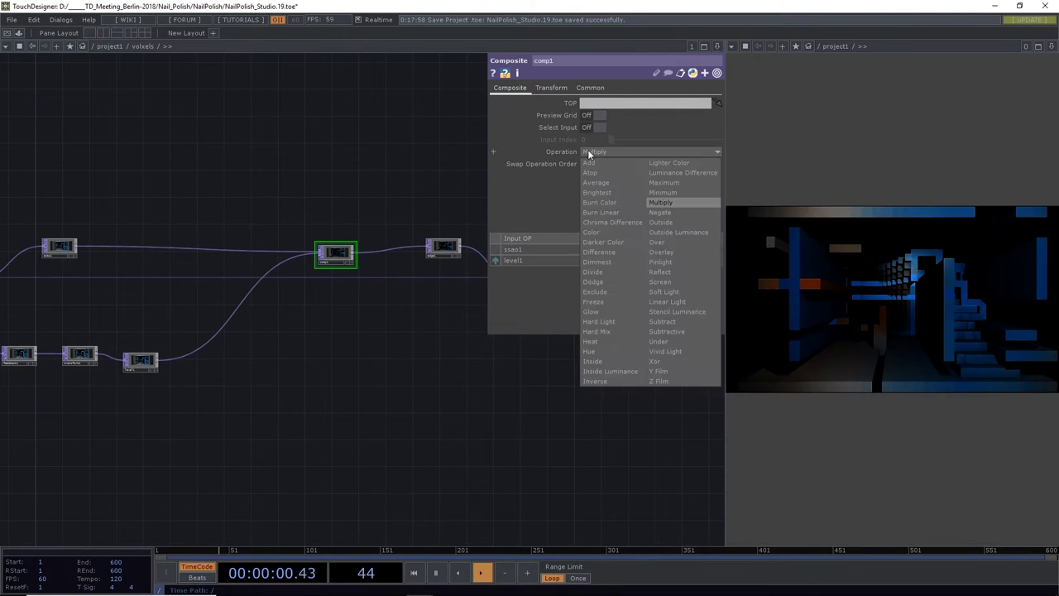
{"action": "left_click", "coordinate": [664, 241]}
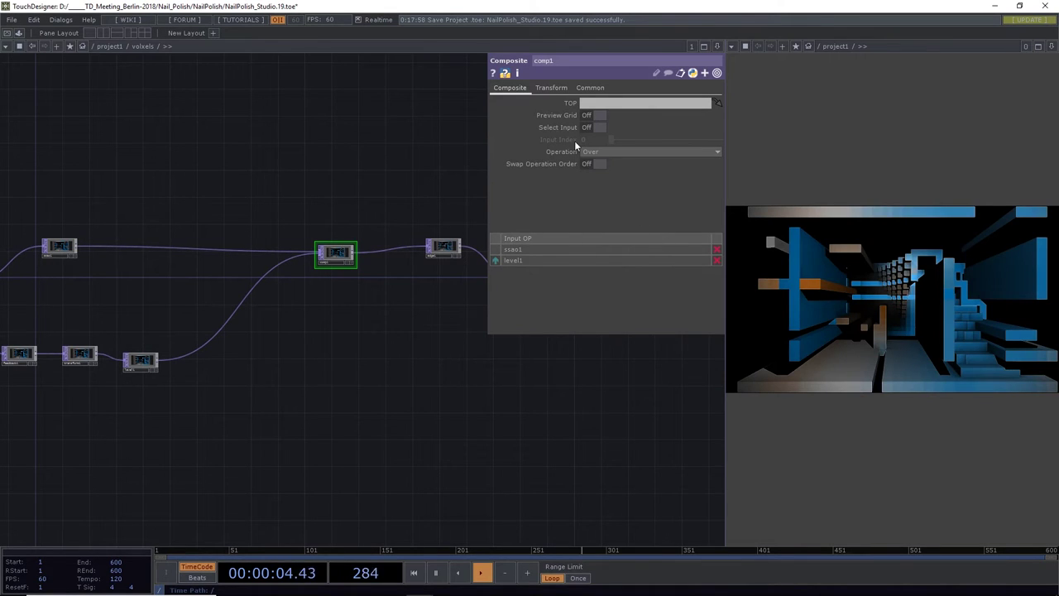
{"action": "left_click", "coordinate": [598, 165]}
{"action": "left_click", "coordinate": [597, 164]}
Tidy the network by aligning level1 with transform1 and comp1 with ssao1
{"action": "left_click_drag", "start_coordinate": [311, 315], "coordinate": [372, 373]}
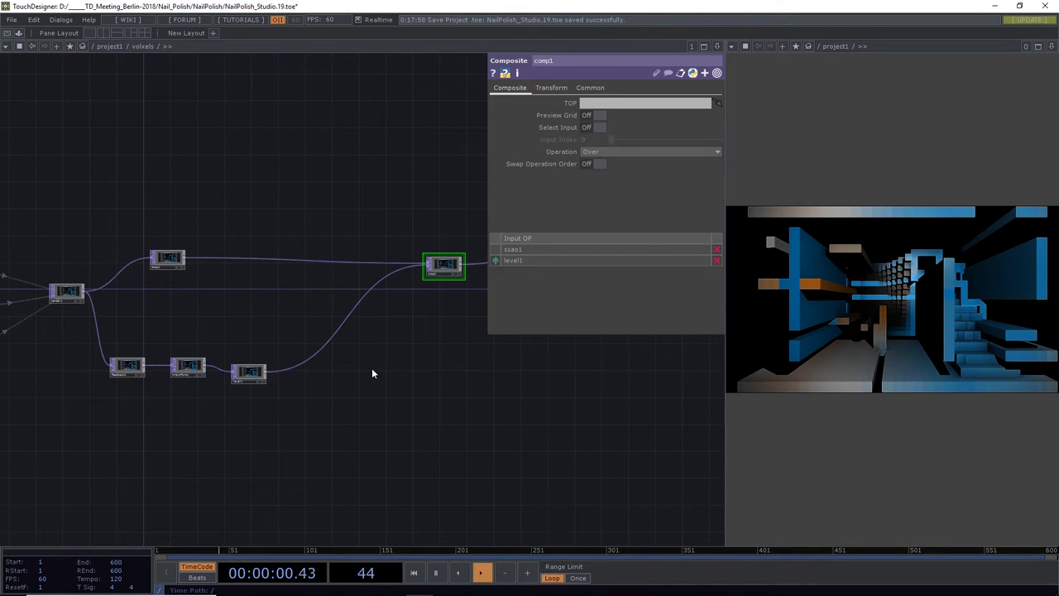
{"action": "scroll", "coordinate": [451, 267], "scroll_direction": "up", "scroll_amount": 8}
{"action": "scroll", "coordinate": [447, 275], "scroll_direction": "down", "scroll_amount": 8}
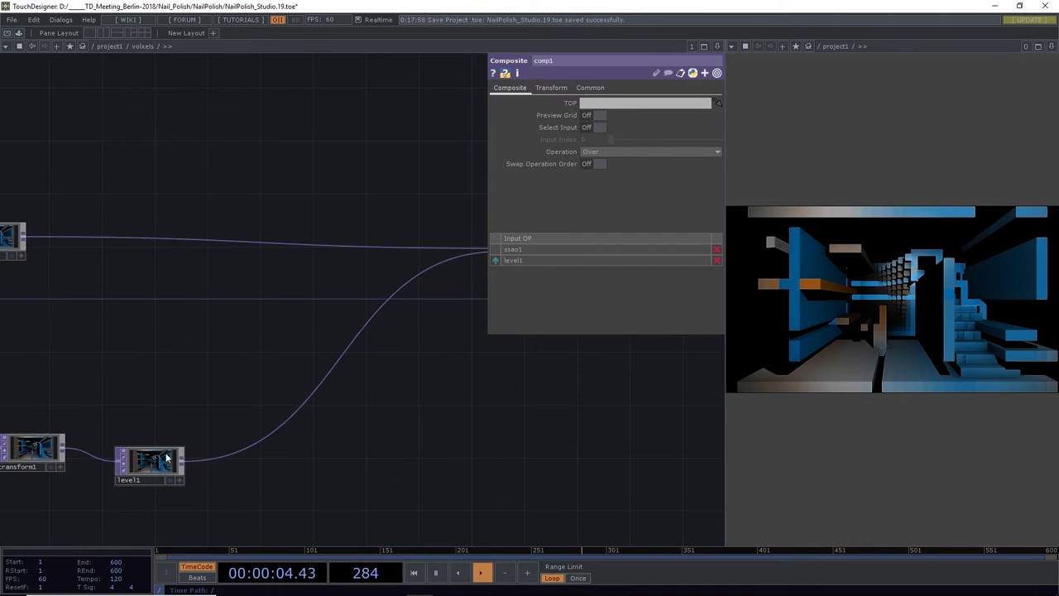
{"action": "left_click_drag", "start_coordinate": [149, 459], "coordinate": [149, 448]}
{"action": "left_click_drag", "start_coordinate": [126, 394], "coordinate": [269, 378]}
{"action": "scroll", "coordinate": [273, 374], "scroll_direction": "down", "scroll_amount": 5}
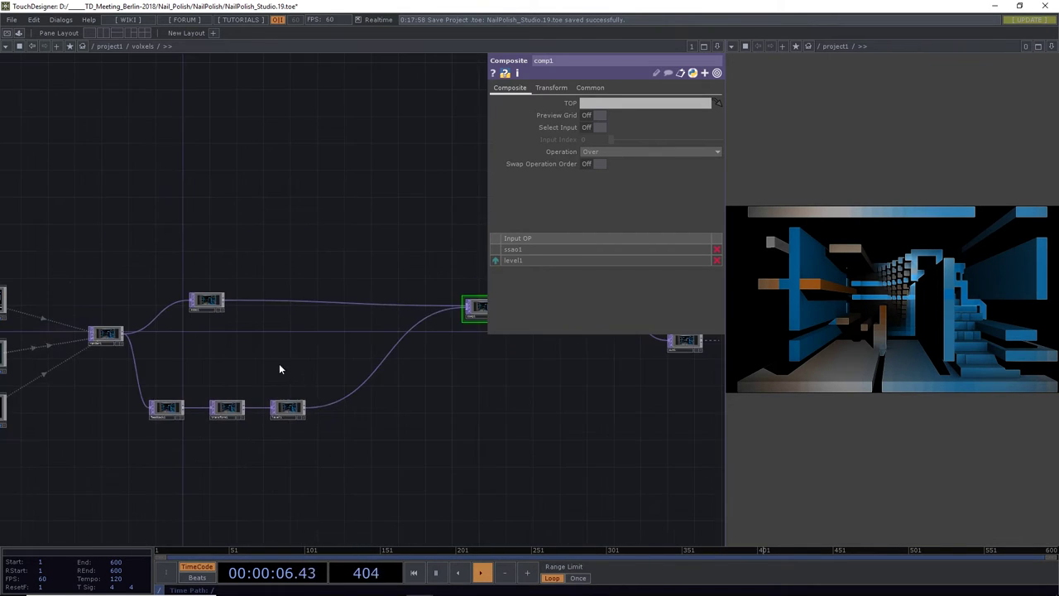
{"action": "left_click_drag", "start_coordinate": [203, 306], "coordinate": [212, 348]}
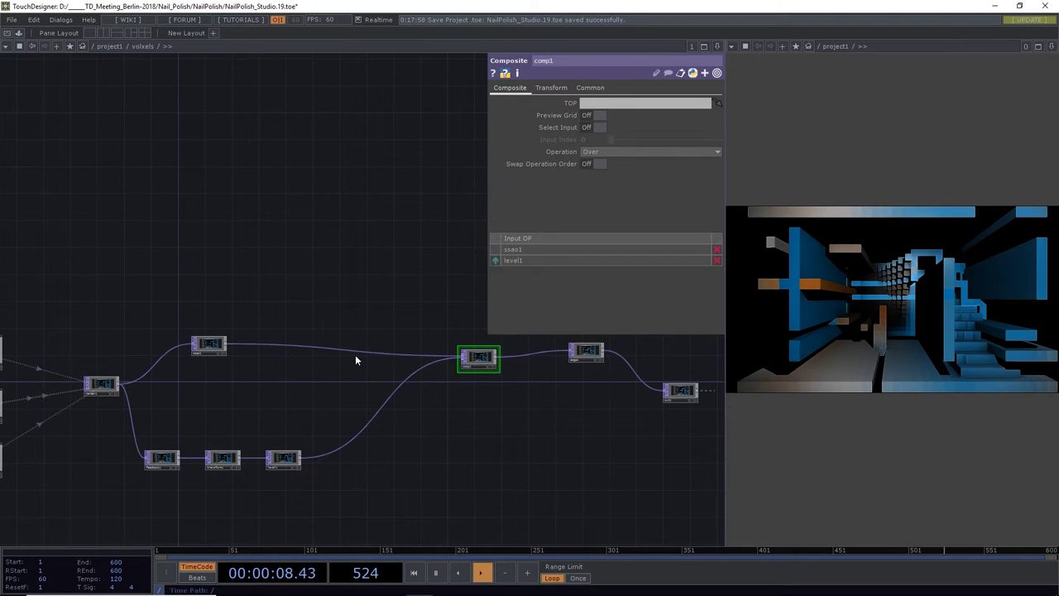
{"action": "left_click_drag", "start_coordinate": [480, 359], "coordinate": [466, 348]}
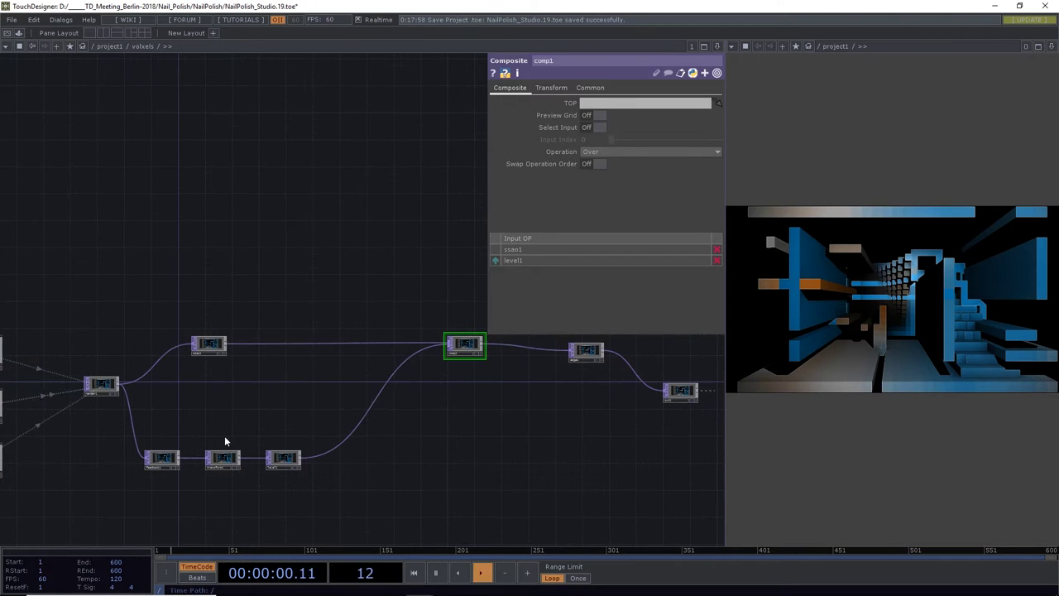
Close the feedback loop by assigning comp1 as feedback1's Target TOP
{"action": "left_click", "coordinate": [162, 460]}
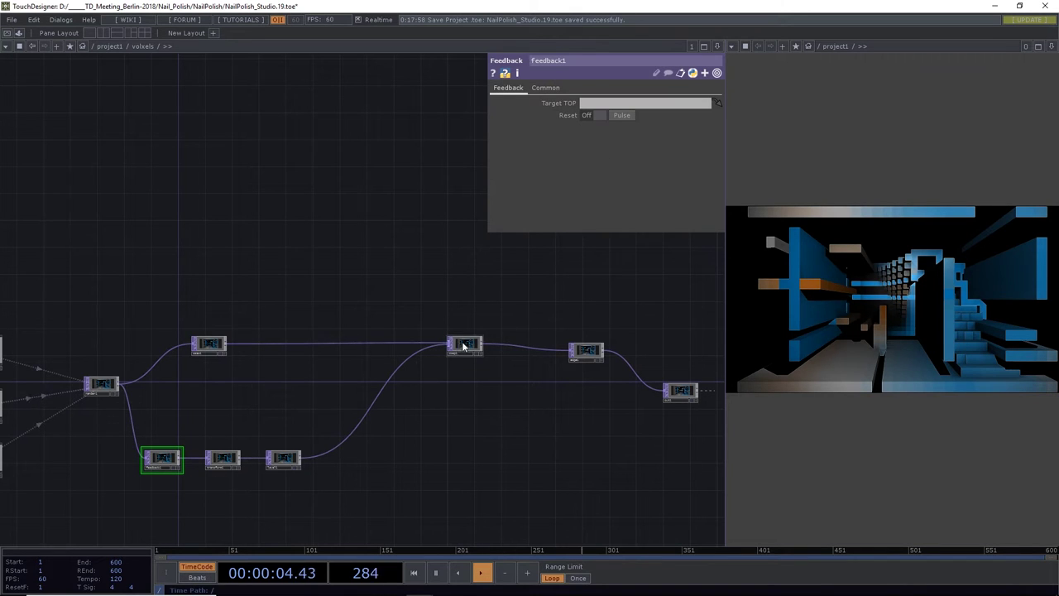
{"action": "left_click_drag", "start_coordinate": [569, 117], "coordinate": [589, 104]}
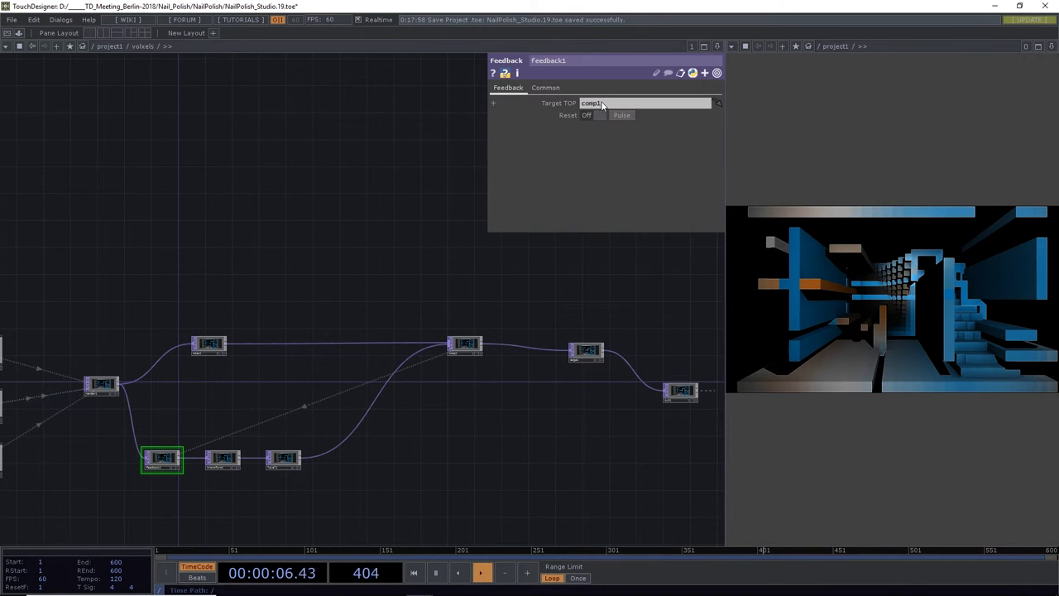
Set transform1's Extend mode to Repeat so its image tiles beyond the edges
{"action": "left_click", "coordinate": [222, 461]}
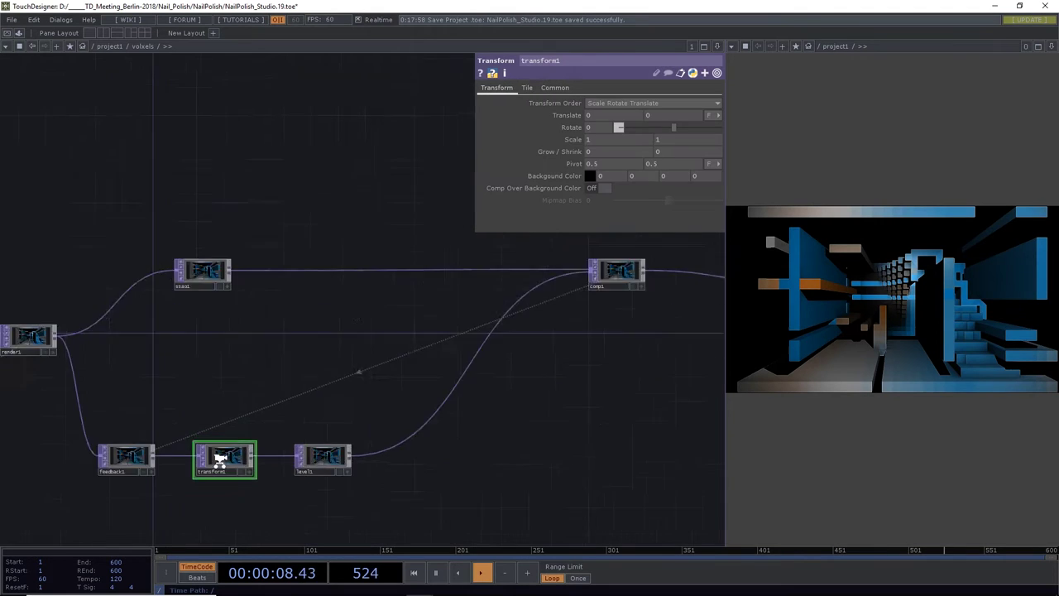
{"action": "scroll", "coordinate": [222, 461], "scroll_direction": "up", "scroll_amount": 5}
{"action": "left_click", "coordinate": [528, 88]}
{"action": "left_click", "coordinate": [617, 103]}
{"action": "left_click", "coordinate": [598, 134]}
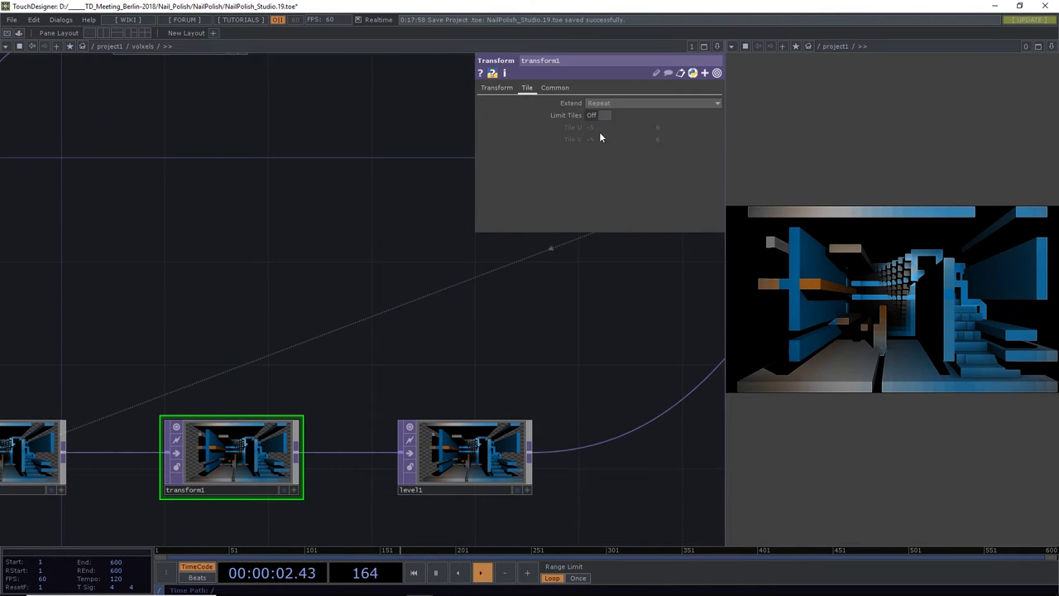
Set transform1's Scale to 1.001 on both axes for a slow outward feedback trail
{"action": "left_click", "coordinate": [497, 88]}
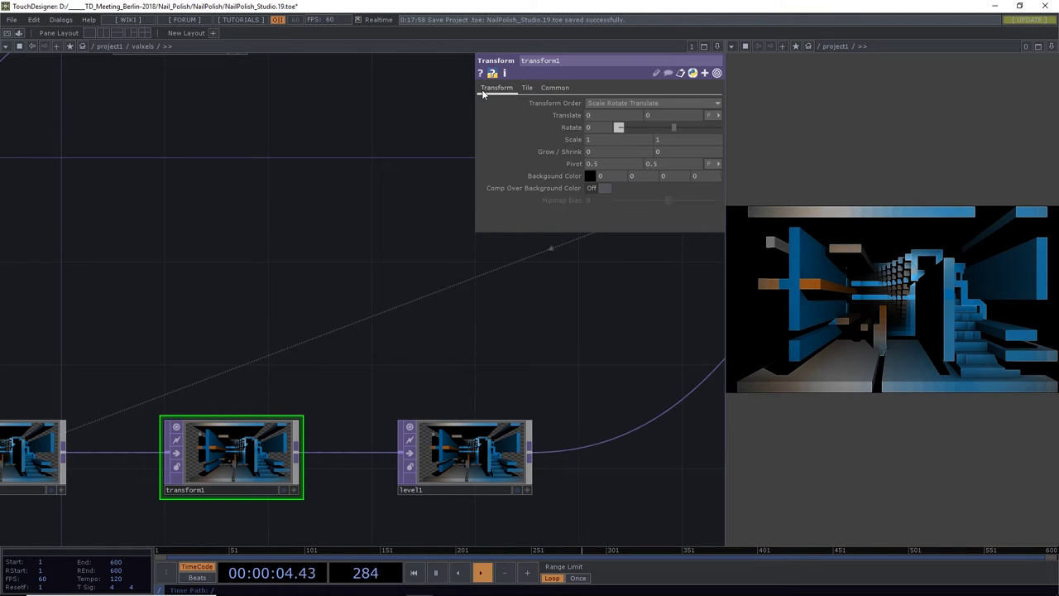
{"action": "middle_click", "coordinate": [568, 141]}
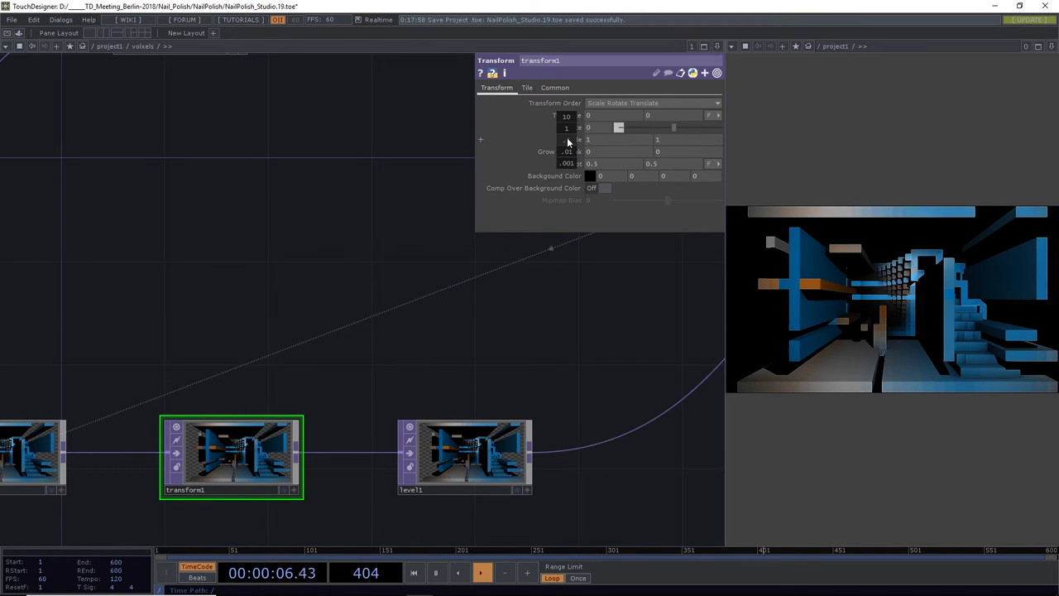
{"action": "middle_click_drag", "start_coordinate": [567, 145], "coordinate": [574, 121]}
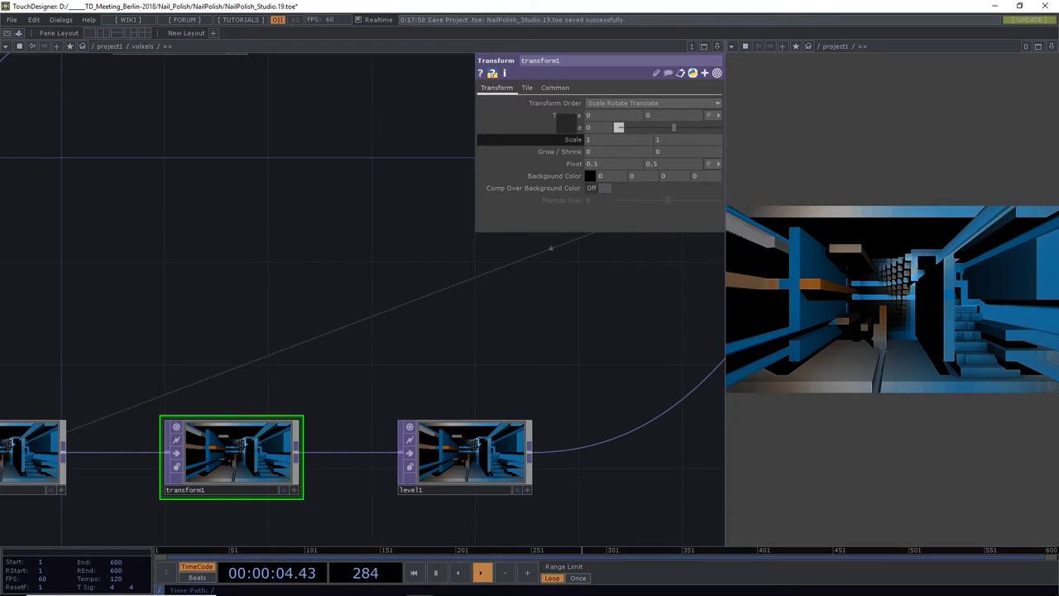
{"action": "middle_click_drag", "start_coordinate": [567, 152], "coordinate": [579, 163]}
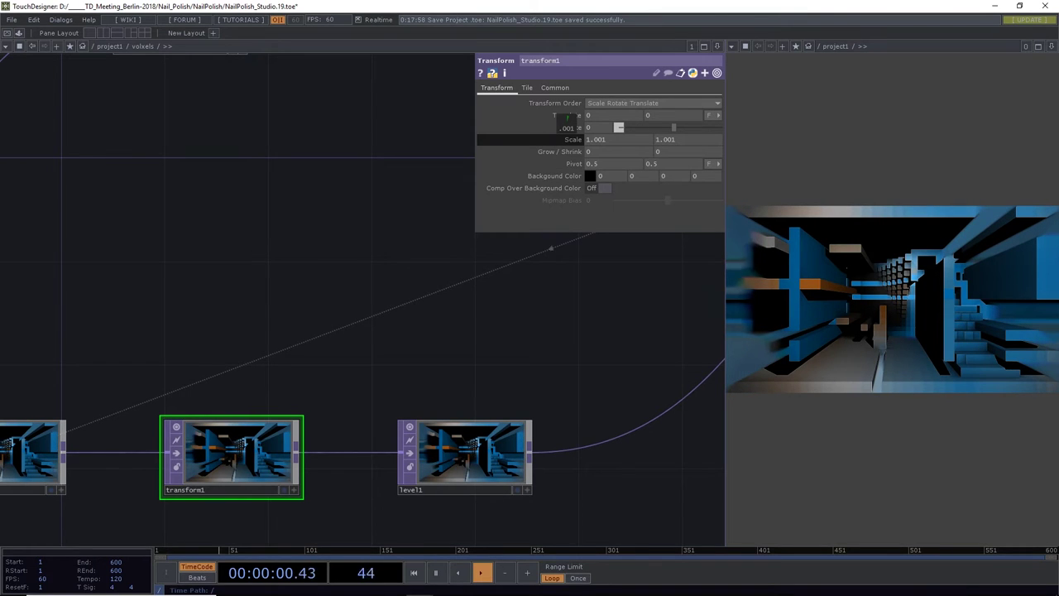
{"action": "middle_click_drag", "start_coordinate": [569, 127], "coordinate": [569, 142]}
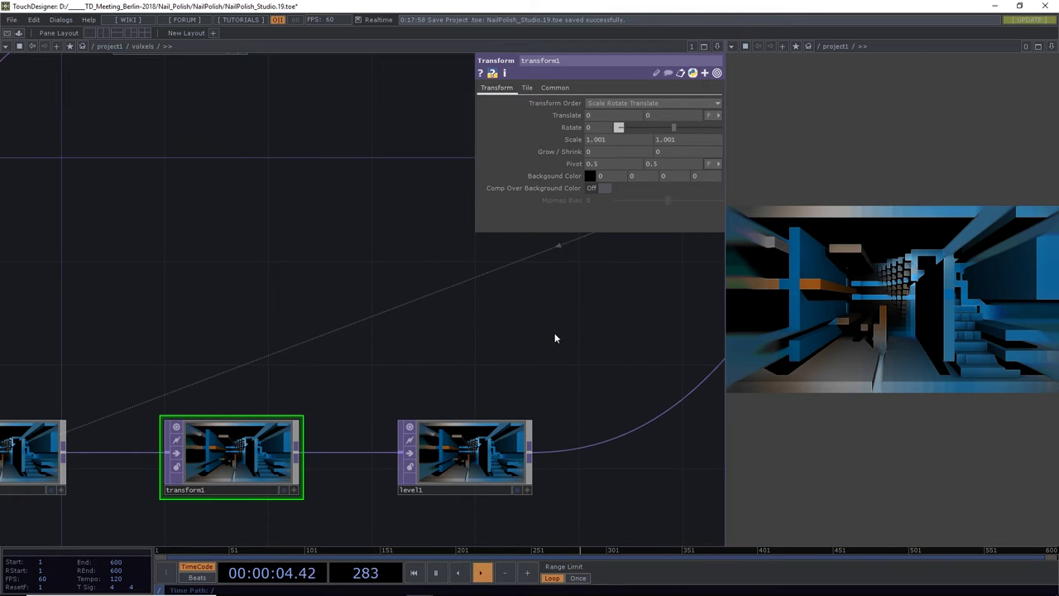
Try blending switch2 between ramp2 and photoshopin2 with an Index of 0.35
{"action": "mouse_move", "coordinate": [489, 337]}
{"action": "left_mouse_down"}
{"action": "mouse_move", "coordinate": [468, 323]}
{"action": "mouse_move", "coordinate": [481, 319]}
{"action": "left_mouse_up"}
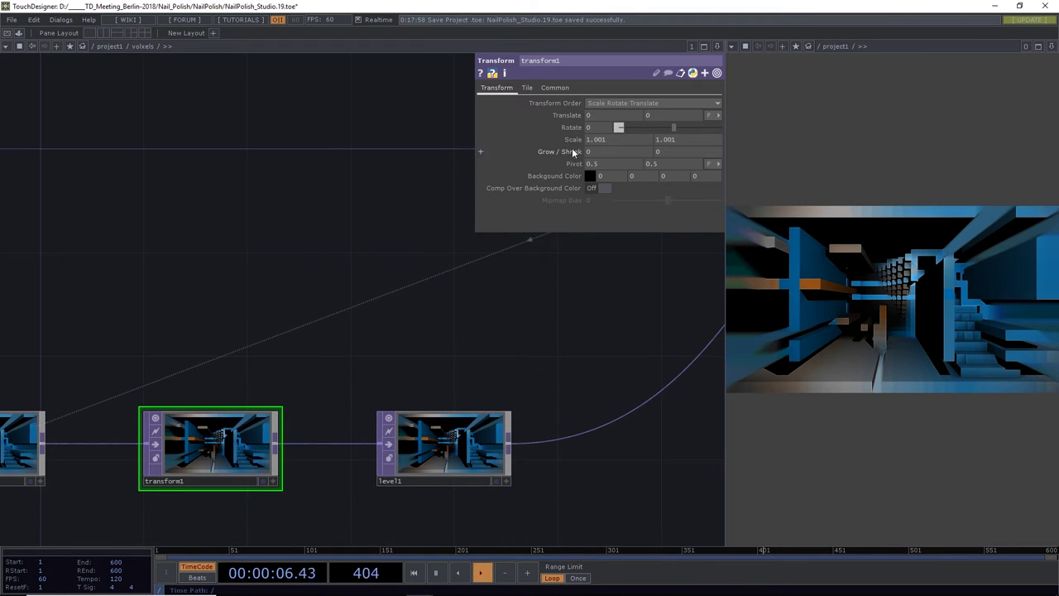
{"action": "left_click_drag", "start_coordinate": [478, 357], "coordinate": [564, 315]}
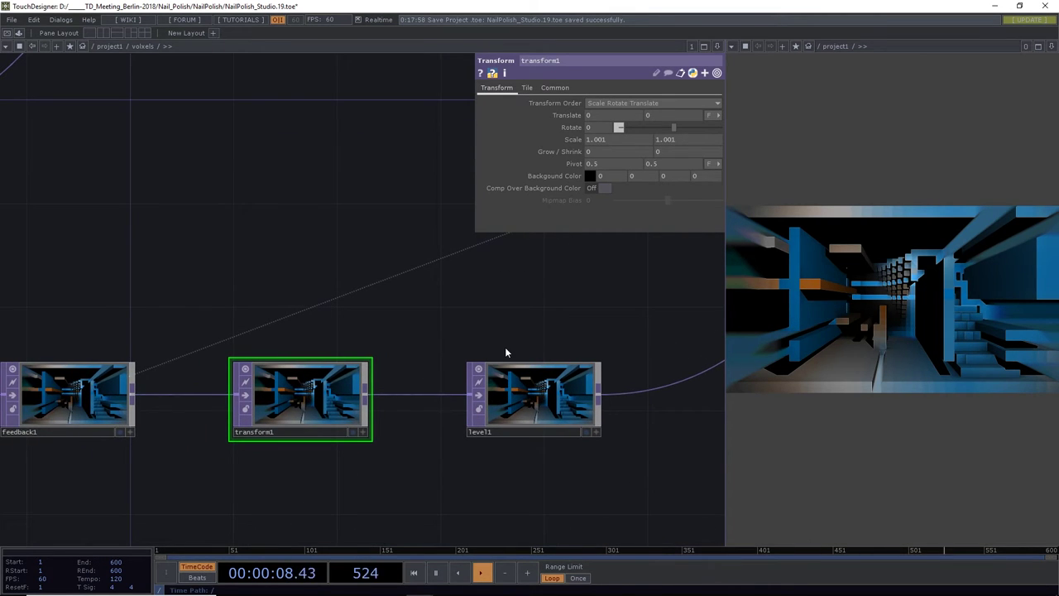
{"action": "scroll", "coordinate": [411, 472], "scroll_direction": "left", "scroll_amount": 5}
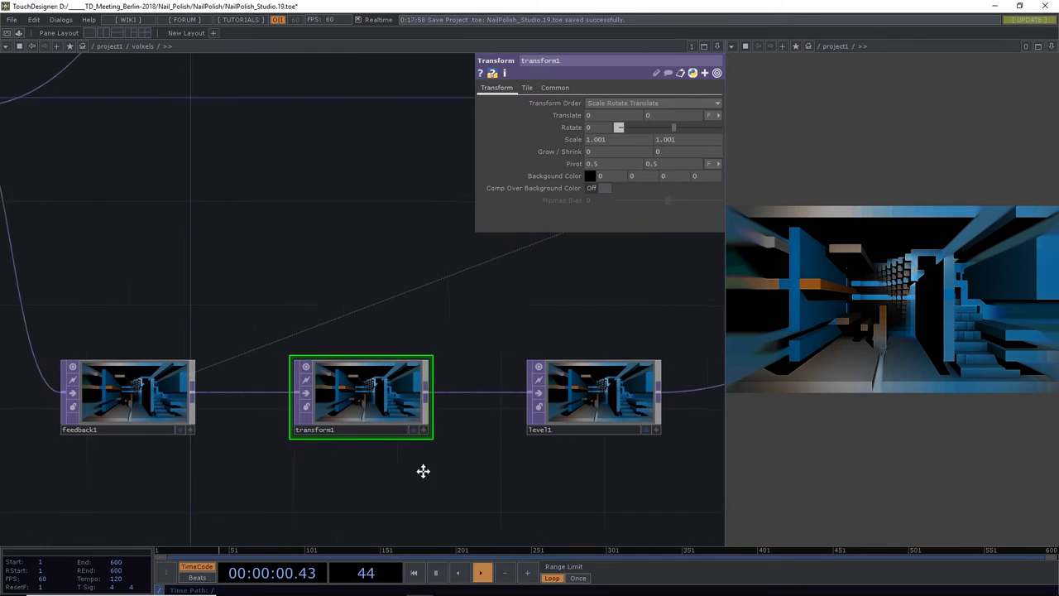
{"action": "scroll", "coordinate": [310, 387], "scroll_direction": "down", "scroll_amount": 10}
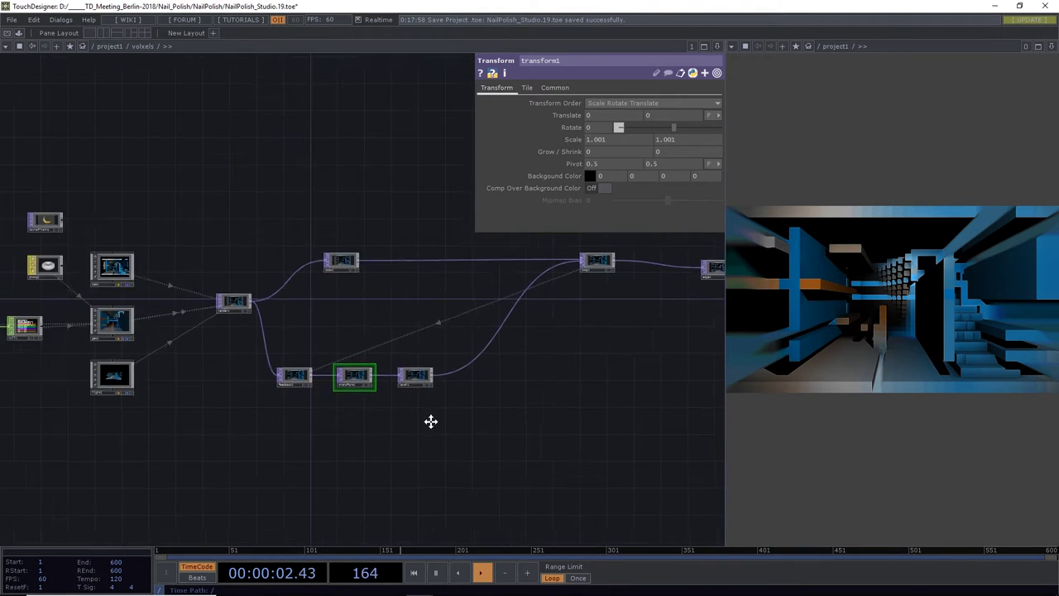
{"action": "scroll", "coordinate": [151, 415], "scroll_direction": "left", "scroll_amount": 10}
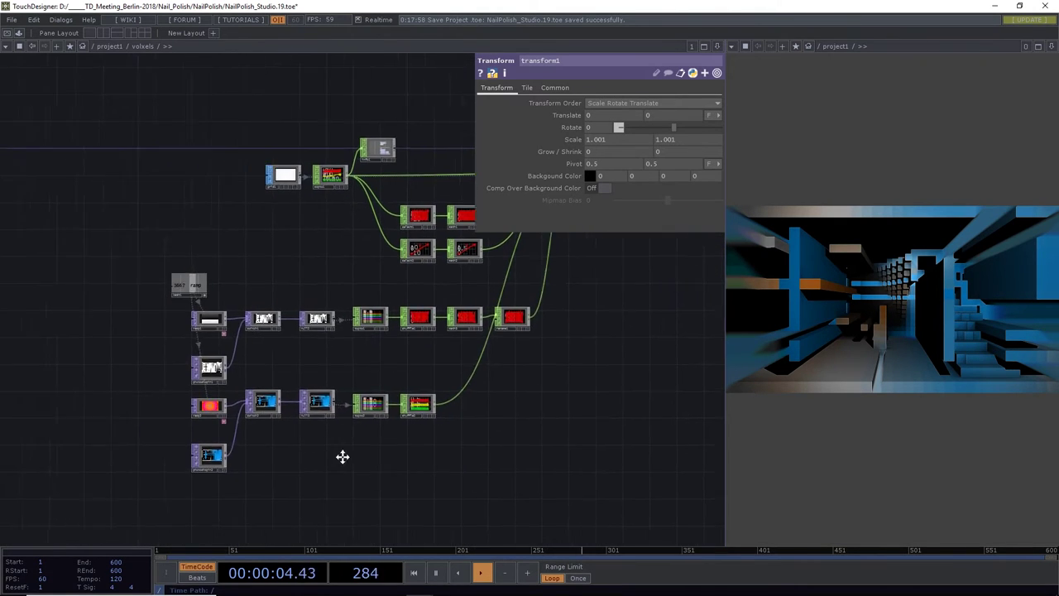
{"action": "scroll", "coordinate": [242, 413], "scroll_direction": "up", "scroll_amount": 5}
{"action": "left_click", "coordinate": [393, 377]}
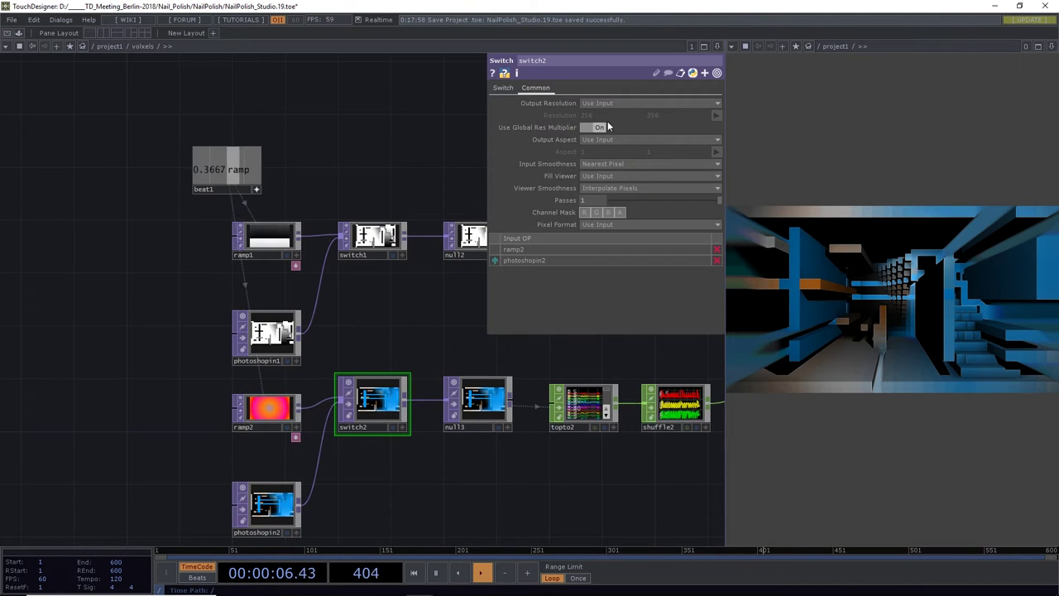
{"action": "left_click", "coordinate": [504, 87]}
{"action": "left_click_drag", "start_coordinate": [670, 102], "coordinate": [615, 102]}
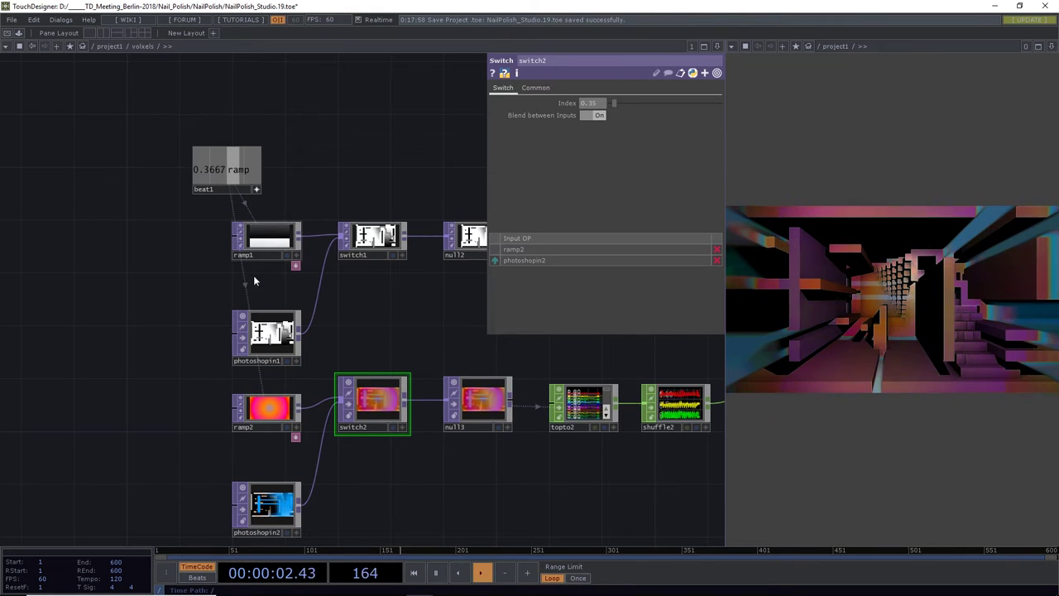
Test switch1's depth blend at an Index of about 0.86, and finish with the Index at 5.3
{"action": "left_click", "coordinate": [367, 247]}
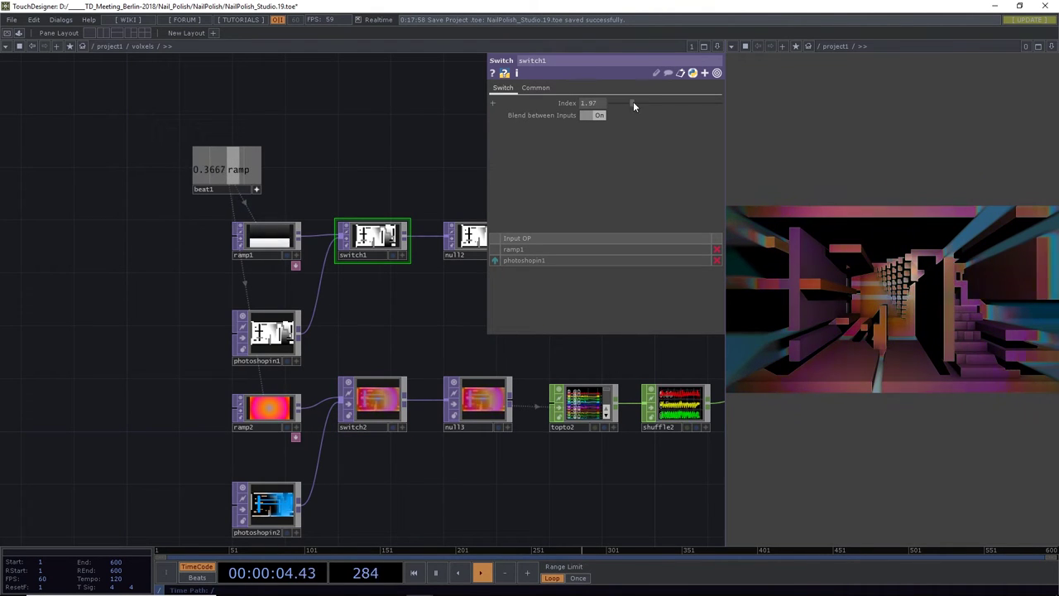
{"action": "mouse_move", "coordinate": [625, 105]}
{"action": "left_mouse_down"}
{"action": "mouse_move", "coordinate": [610, 100]}
{"action": "mouse_move", "coordinate": [619, 104]}
{"action": "left_mouse_up"}
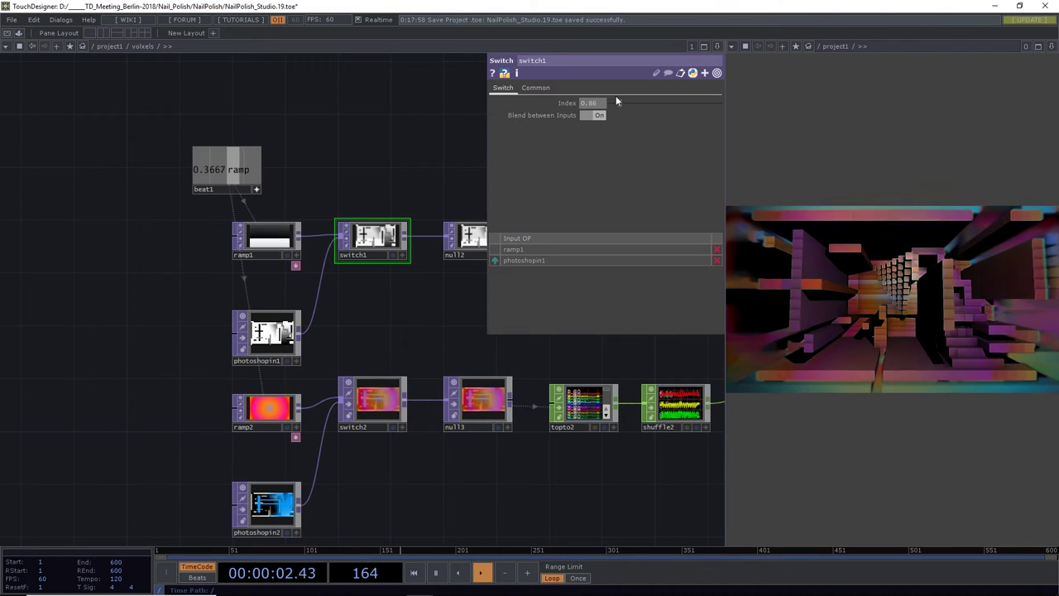
{"action": "left_click_drag", "start_coordinate": [619, 101], "coordinate": [632, 102]}
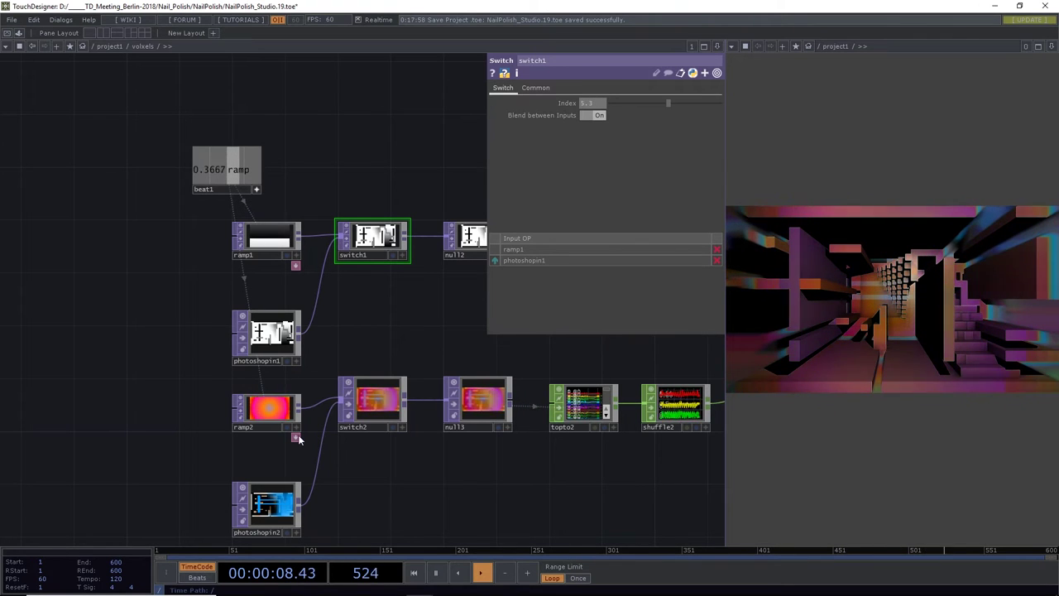
Set switch2's Index to 0.76 to mix the ramp2 colours with the Photoshop colour map
{"action": "left_click", "coordinate": [293, 399]}
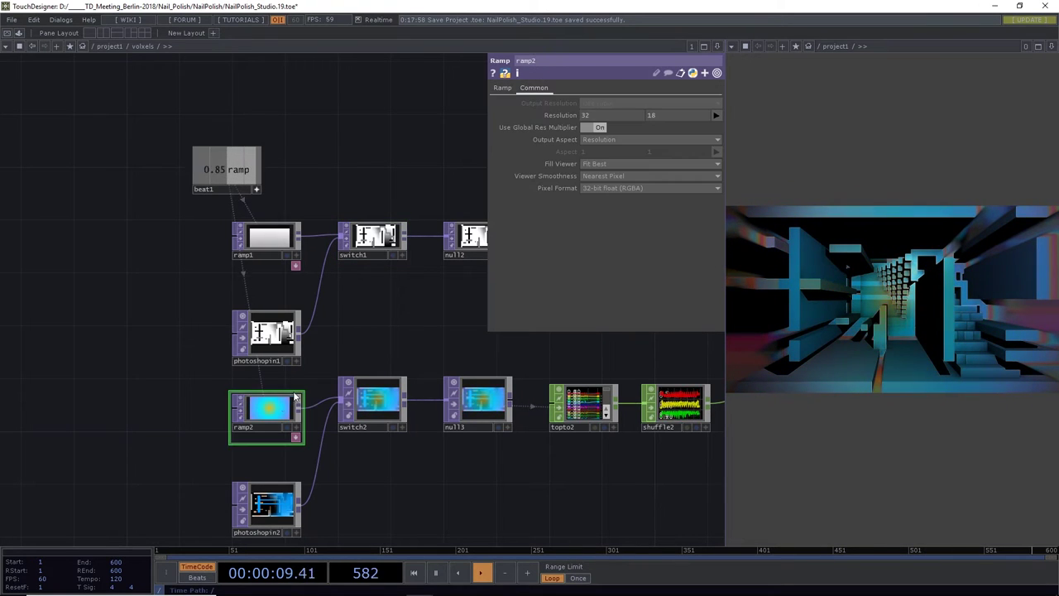
{"action": "left_click", "coordinate": [504, 87]}
{"action": "left_click", "coordinate": [370, 390]}
{"action": "mouse_move", "coordinate": [618, 101]}
{"action": "left_mouse_down"}
{"action": "mouse_move", "coordinate": [639, 103]}
{"action": "mouse_move", "coordinate": [623, 102]}
{"action": "left_mouse_up"}
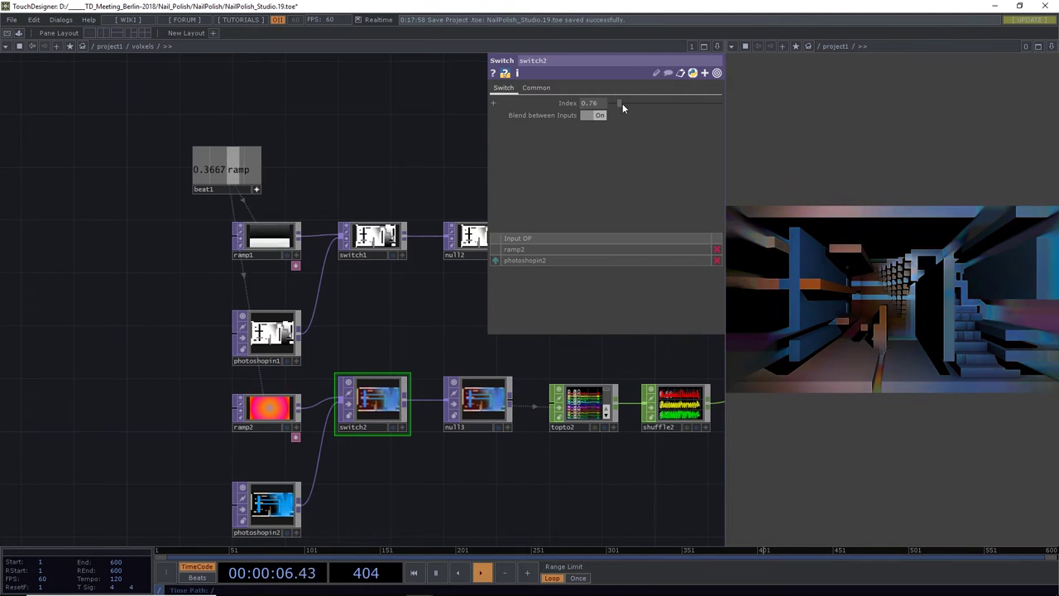
Save the project with the completed feedback loop and the new switch blends
{"action": "key", "text": "h"}
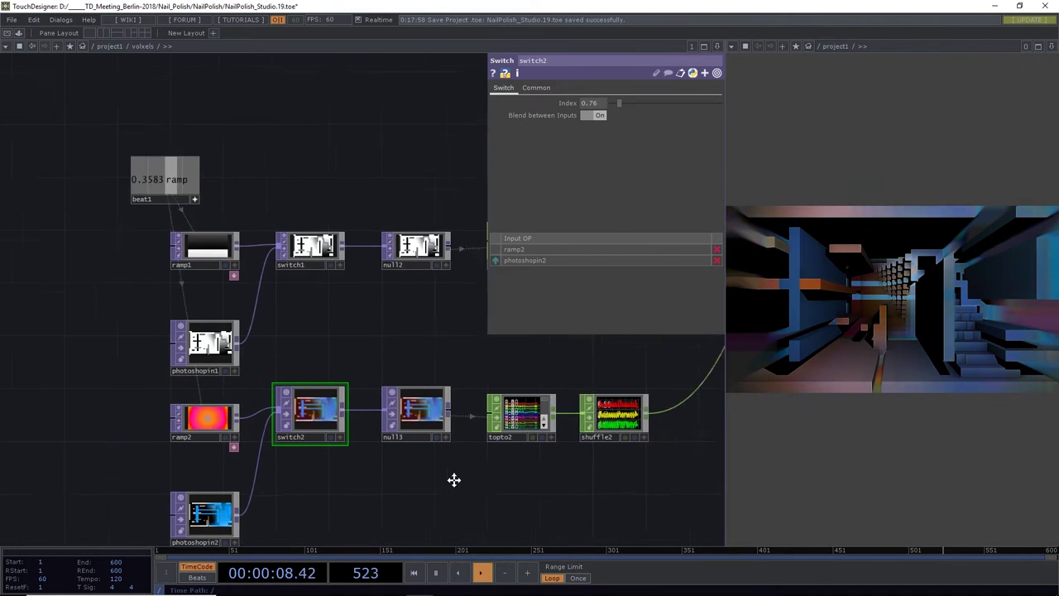
{"action": "scroll", "coordinate": [546, 440], "scroll_direction": "up", "scroll_amount": 3}
{"action": "left_click_drag", "start_coordinate": [527, 440], "coordinate": [402, 442]}
{"action": "scroll", "coordinate": [402, 442], "scroll_direction": "down", "scroll_amount": 3}
{"action": "left_click_drag", "start_coordinate": [485, 432], "coordinate": [379, 451]}
{"action": "key", "text": "ctrl+s"}
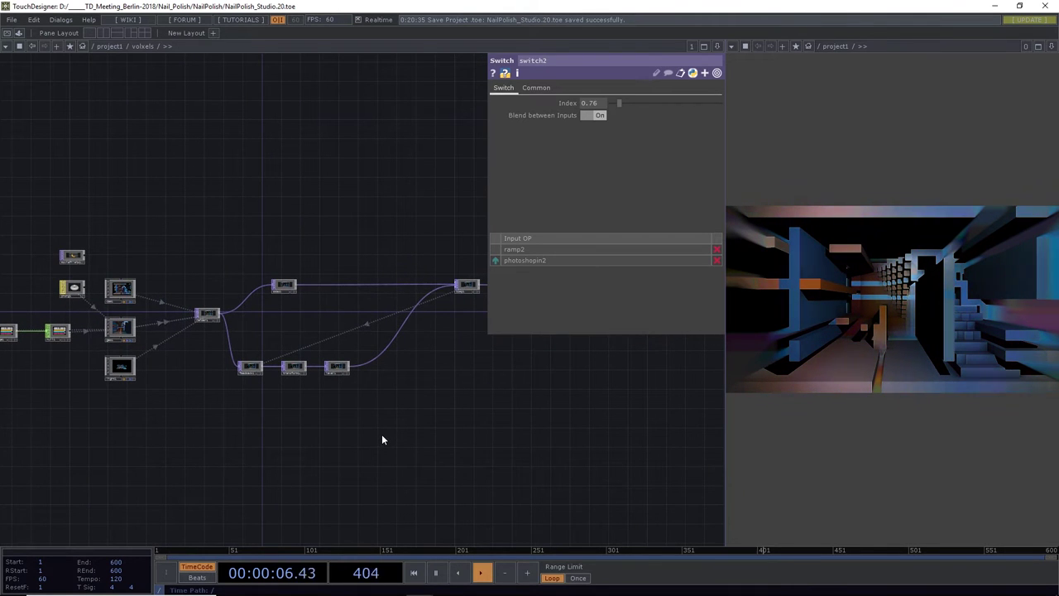
Locate the phong1 material that feeds the geo1 geometry
{"action": "left_click_drag", "start_coordinate": [276, 414], "coordinate": [421, 441]}
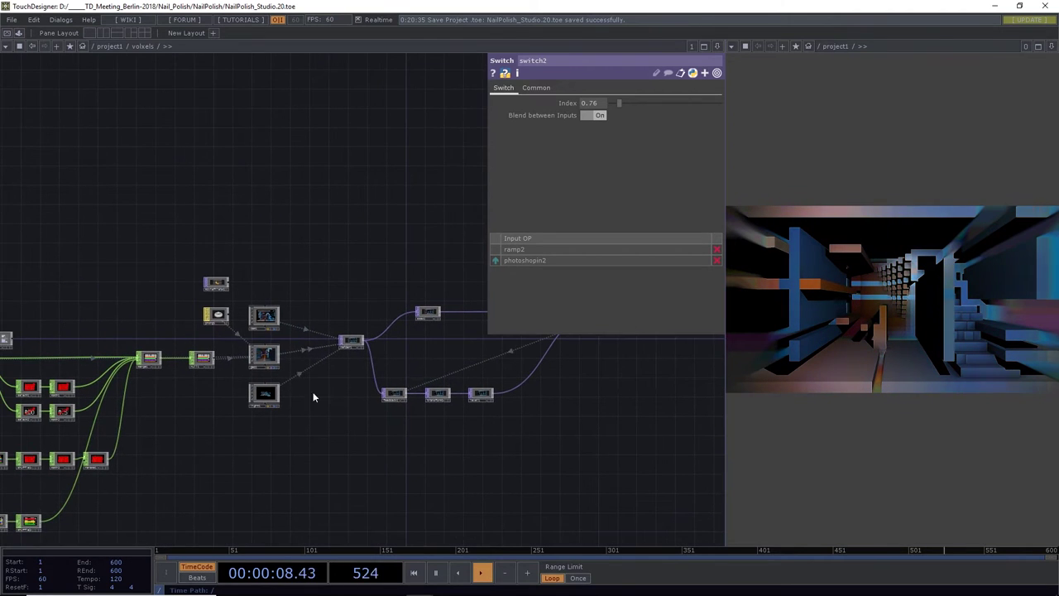
{"action": "scroll", "coordinate": [214, 315], "scroll_direction": "up", "scroll_amount": 5}
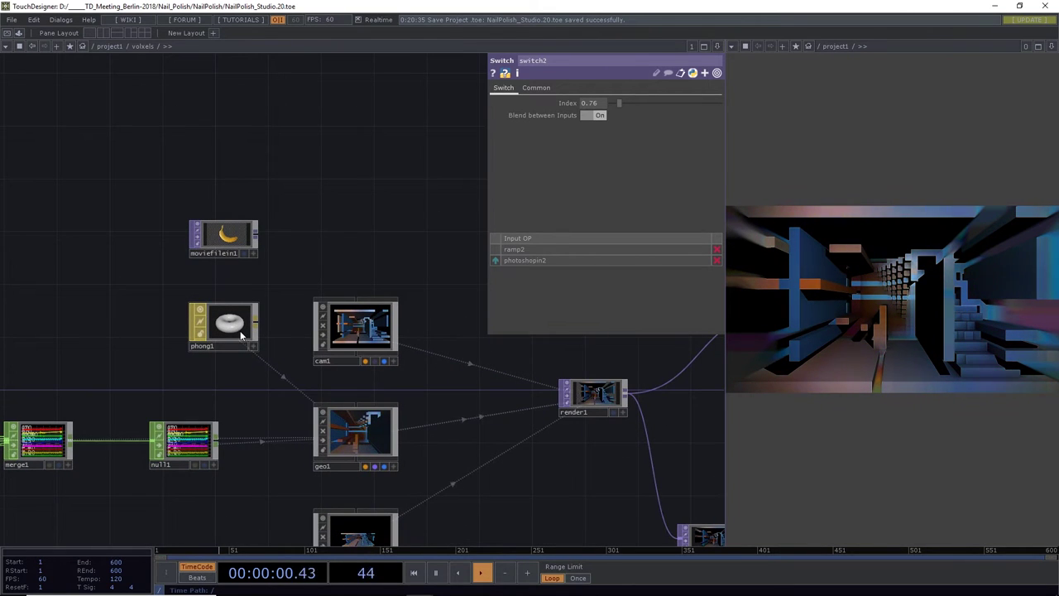
Try moviefilein1 as the diffuse map of the phong1 material and clear the map again
{"action": "left_click", "coordinate": [232, 326]}
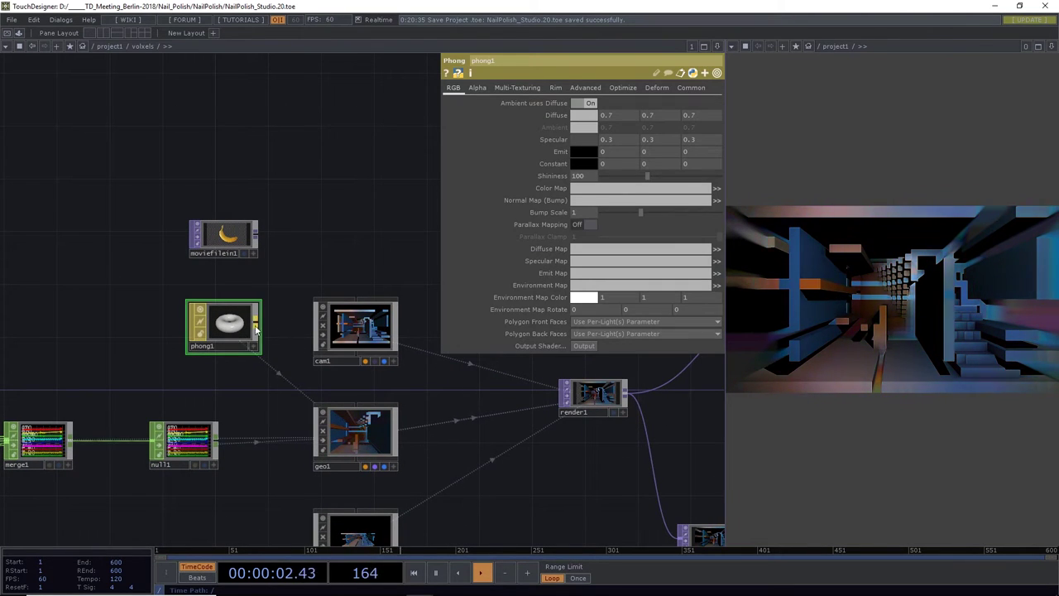
{"action": "left_click_drag", "start_coordinate": [223, 236], "coordinate": [593, 250]}
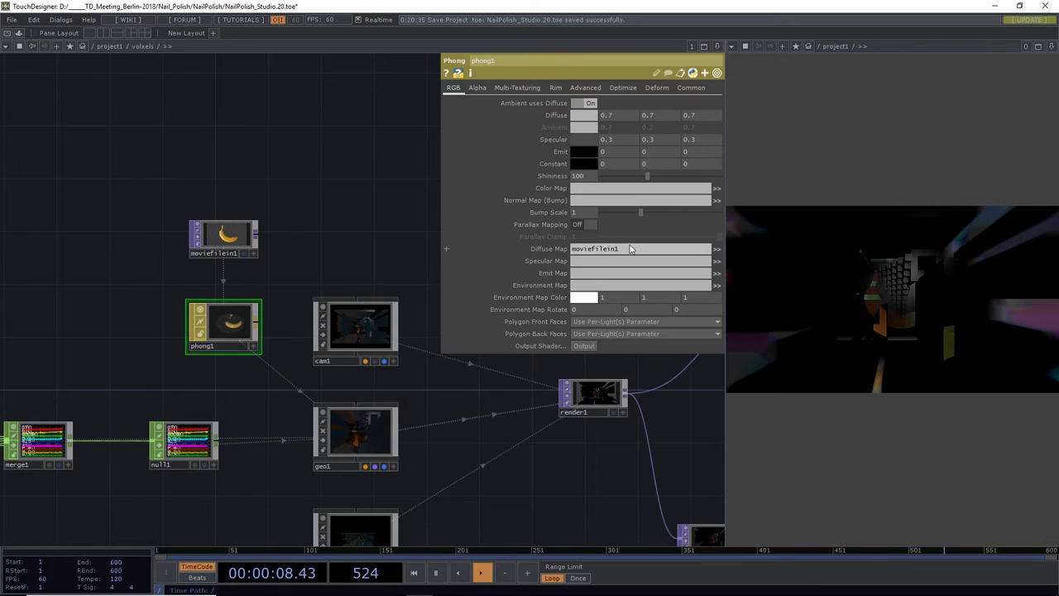
{"action": "left_click", "coordinate": [595, 250]}
{"action": "key", "text": "BackSpace"}
{"action": "key", "text": "Return"}
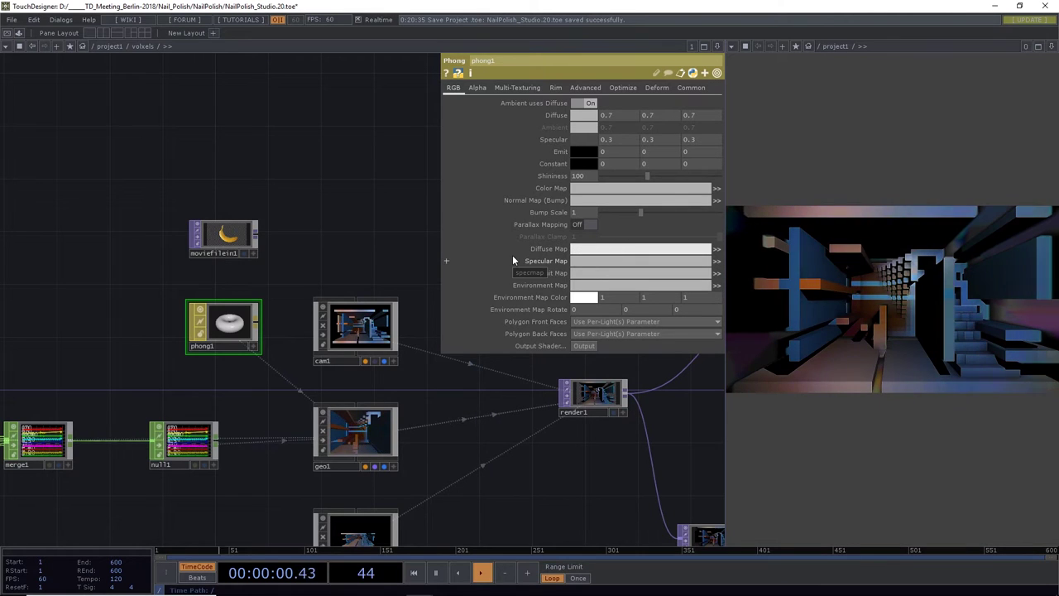
Set the phong1 material's specular color to 0.5 grey and its diffuse color to pure white
{"action": "left_click", "coordinate": [586, 139]}
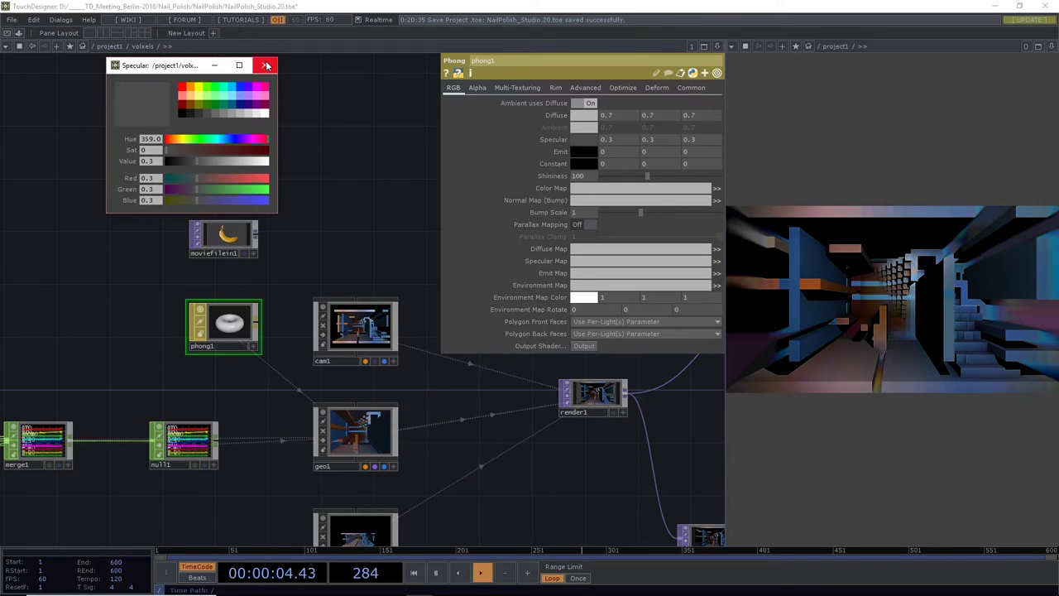
{"action": "left_click_drag", "start_coordinate": [261, 114], "coordinate": [221, 112]}
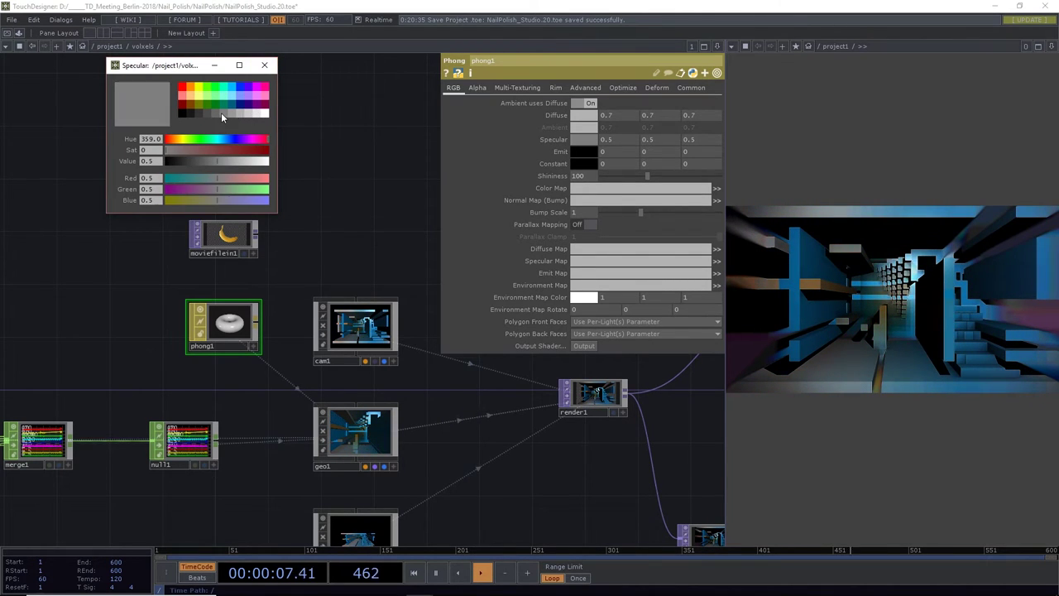
{"action": "left_click", "coordinate": [264, 65]}
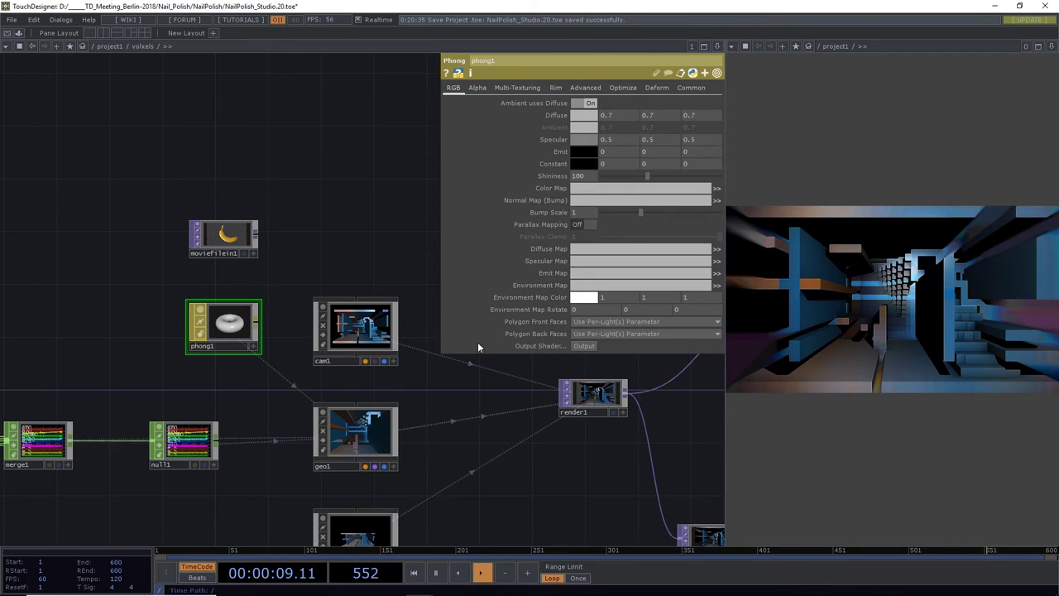
{"action": "left_click", "coordinate": [585, 117]}
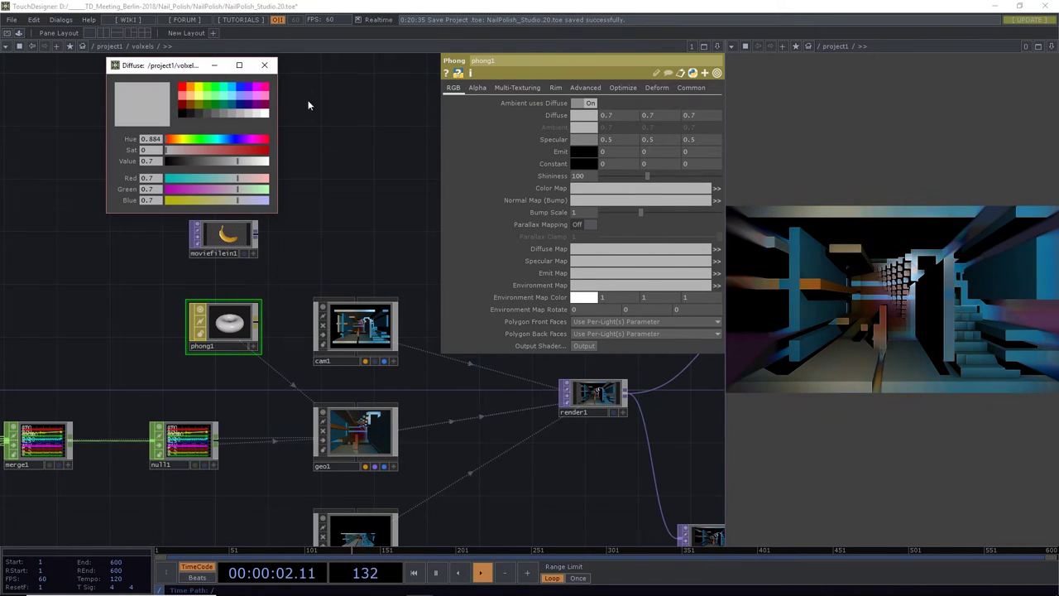
{"action": "left_click", "coordinate": [265, 114]}
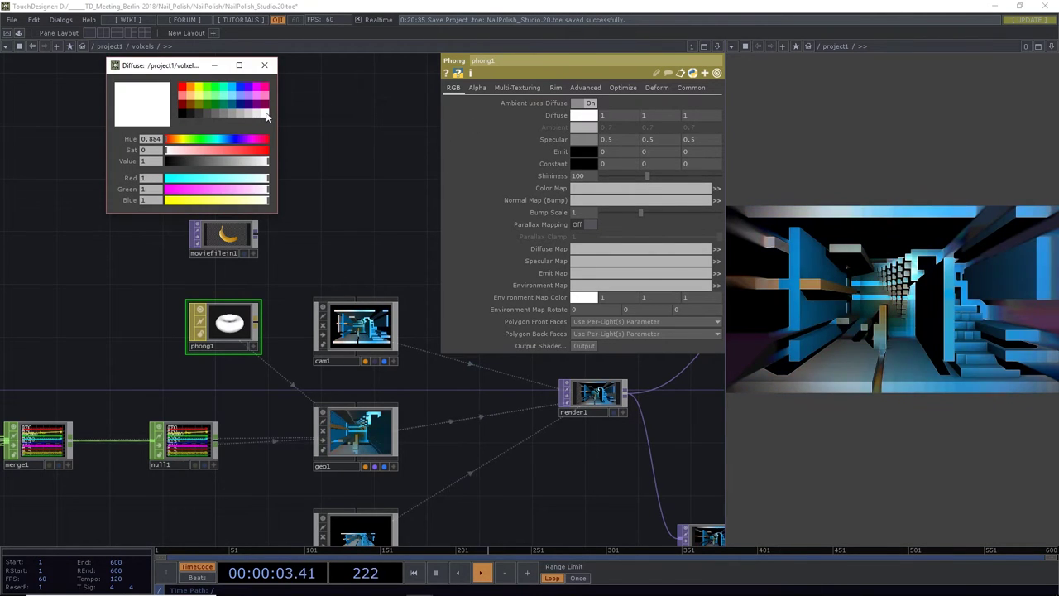
{"action": "left_click", "coordinate": [265, 66]}
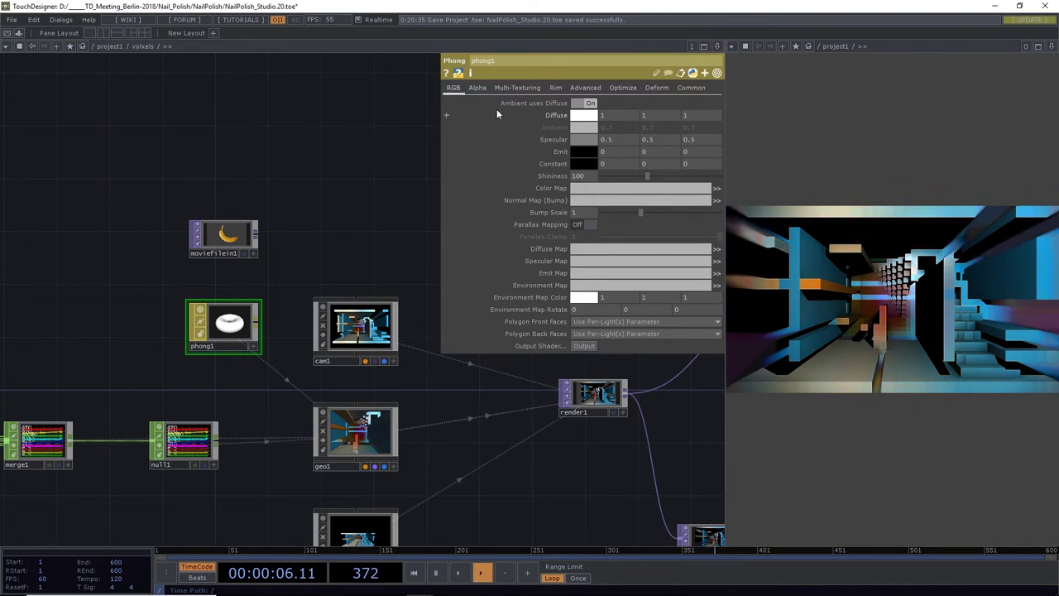
Enable the first rim light of phong1 and move its rim center to 188
{"action": "left_click", "coordinate": [557, 88]}
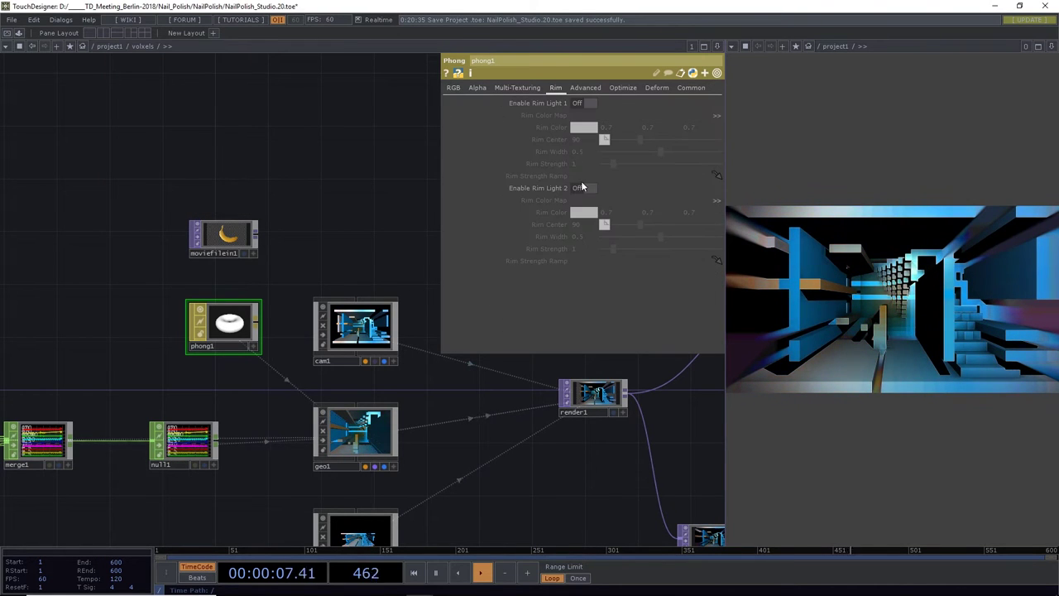
{"action": "left_click", "coordinate": [583, 103]}
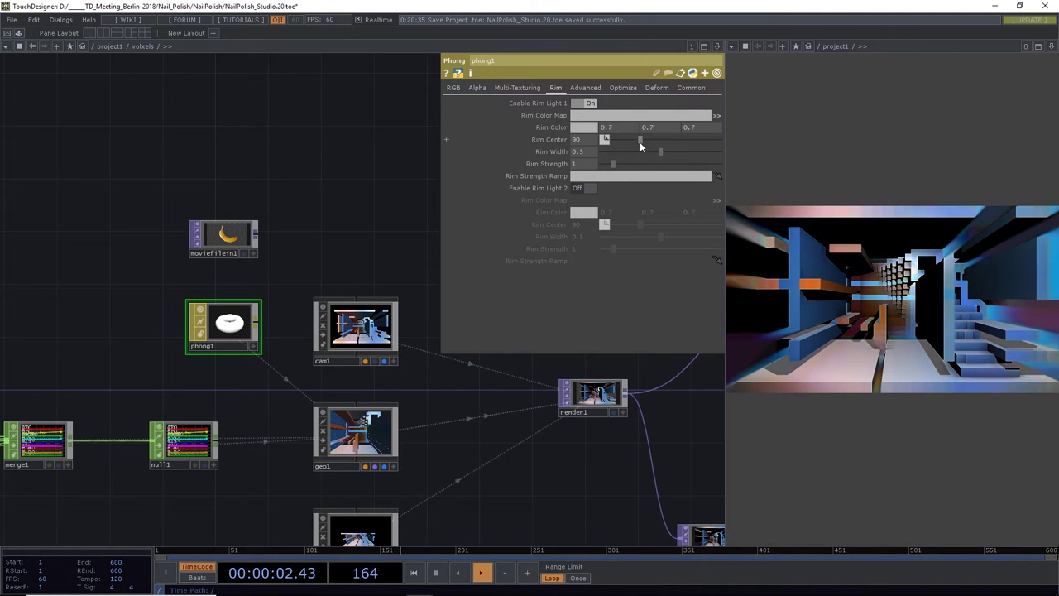
{"action": "left_click_drag", "start_coordinate": [640, 139], "coordinate": [664, 151]}
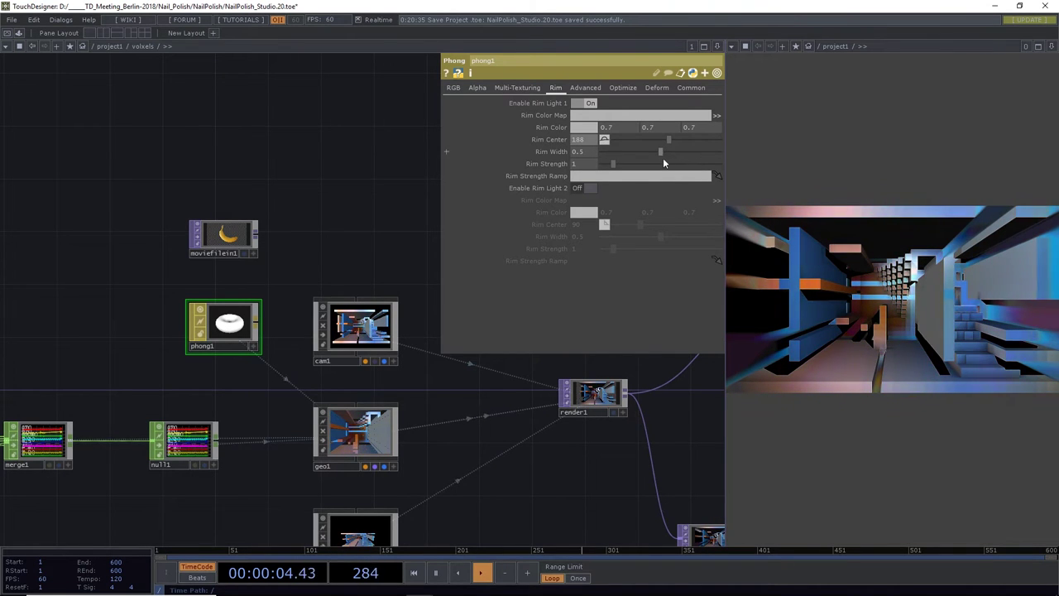
Color the first rim light yellow (1, 0.919, 0), and set its rim center to 135 and rim width to 0.369
{"action": "left_click", "coordinate": [592, 130]}
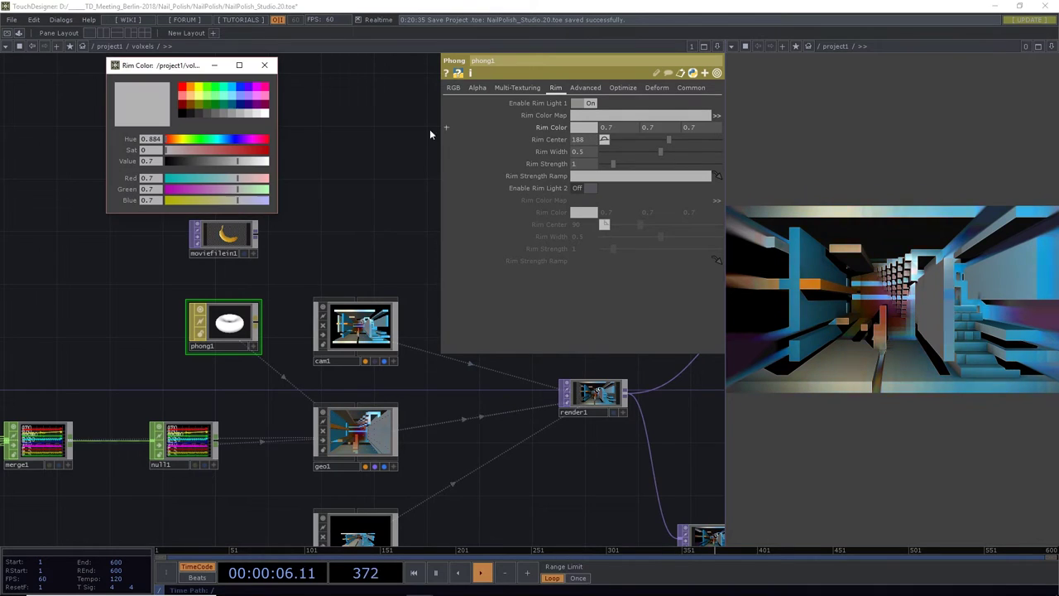
{"action": "left_click", "coordinate": [205, 102]}
{"action": "left_click_drag", "start_coordinate": [269, 151], "coordinate": [265, 152]}
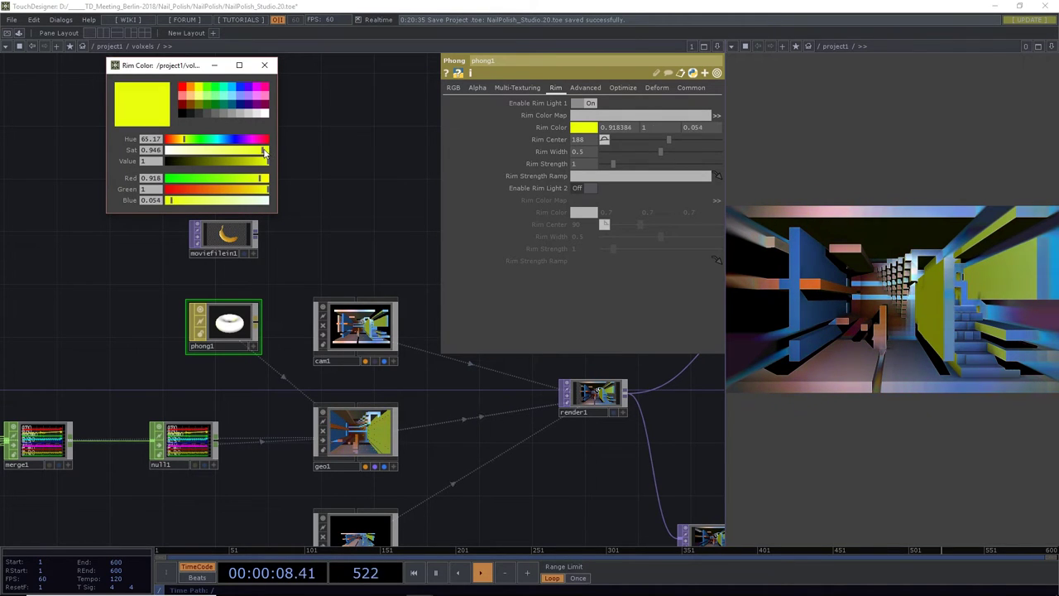
{"action": "left_click", "coordinate": [269, 181]}
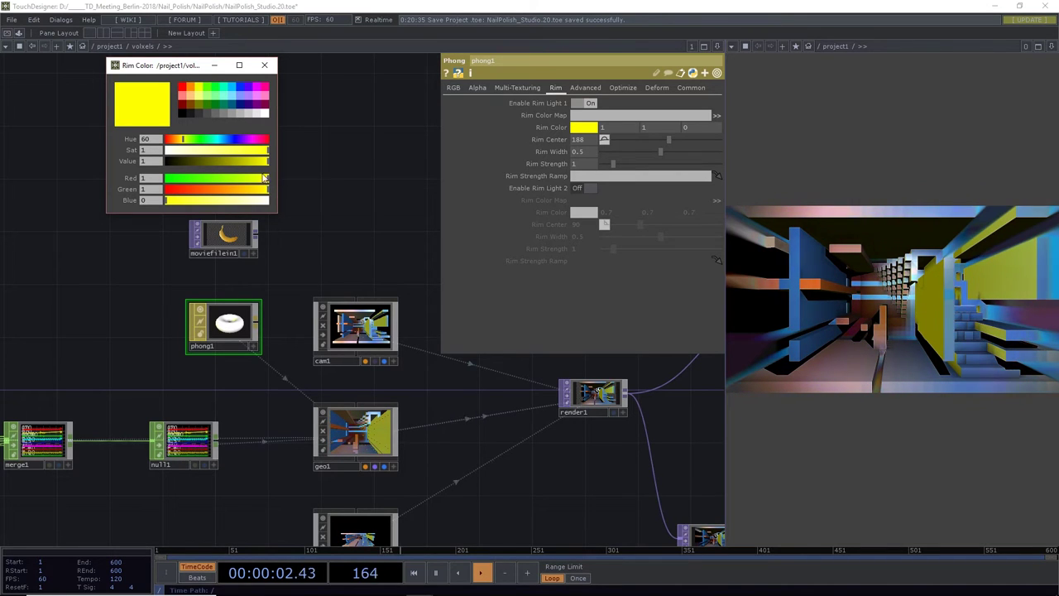
{"action": "left_click", "coordinate": [255, 177]}
{"action": "left_click", "coordinate": [266, 178]}
{"action": "left_click", "coordinate": [260, 189]}
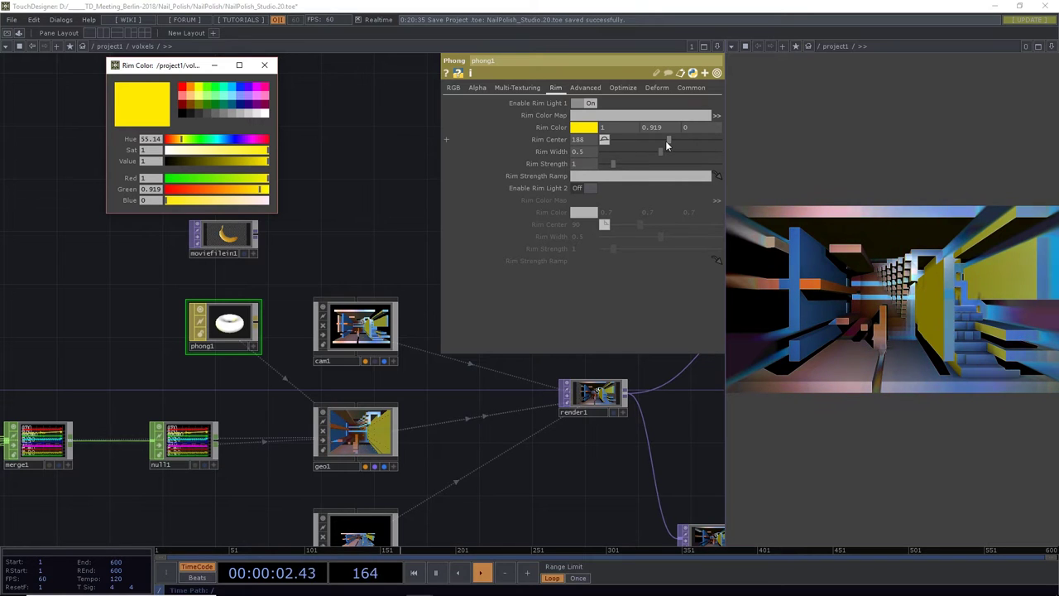
{"action": "left_click_drag", "start_coordinate": [664, 140], "coordinate": [646, 154]}
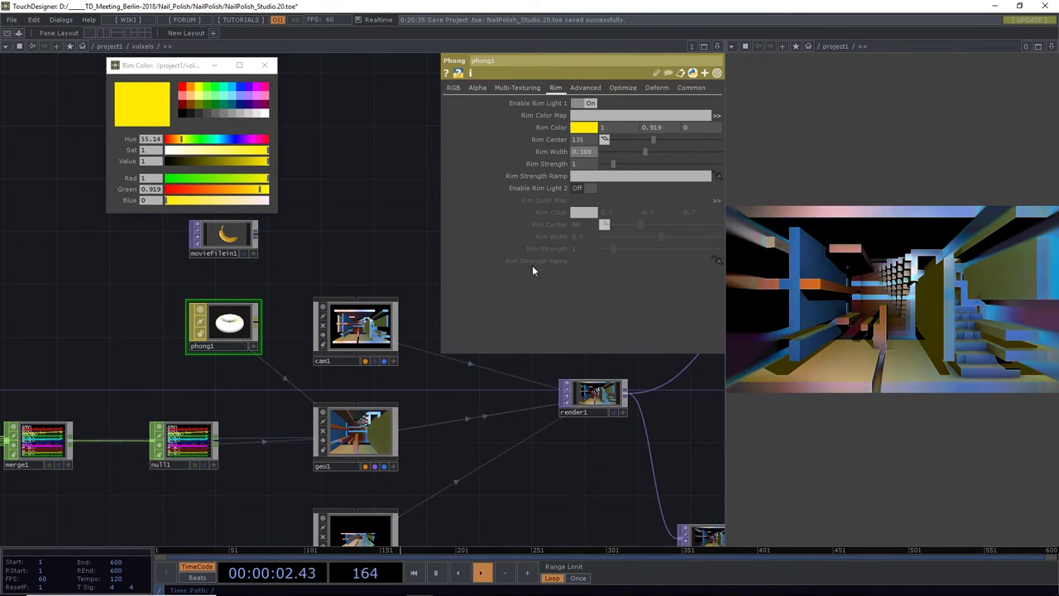
Enable the second rim light in light blue (0, 0.733, 1) with a rim center of 9 and a rim width of 0.617
{"action": "left_click", "coordinate": [581, 188]}
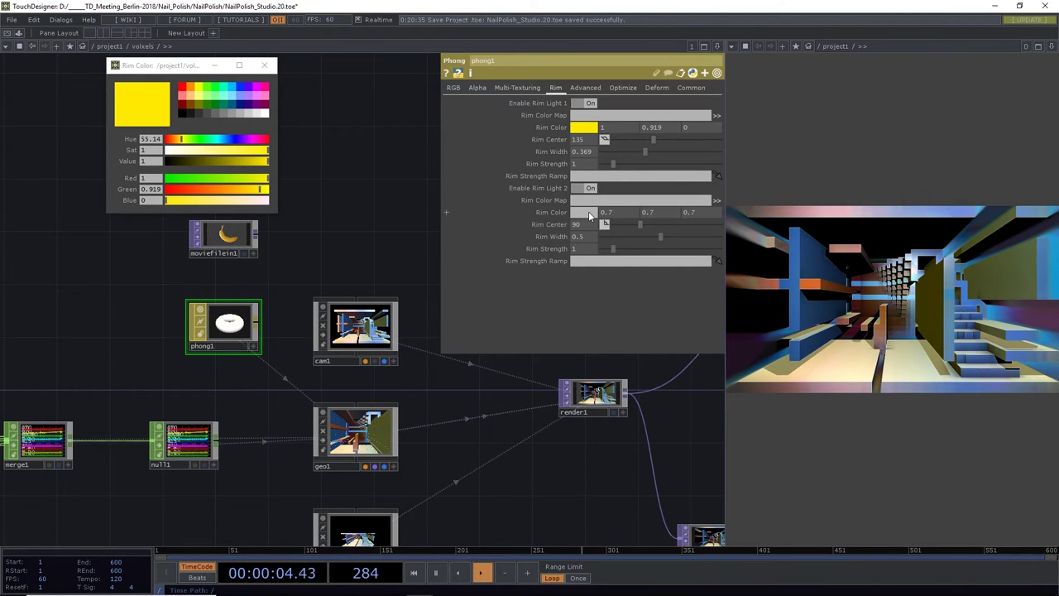
{"action": "left_click", "coordinate": [588, 211]}
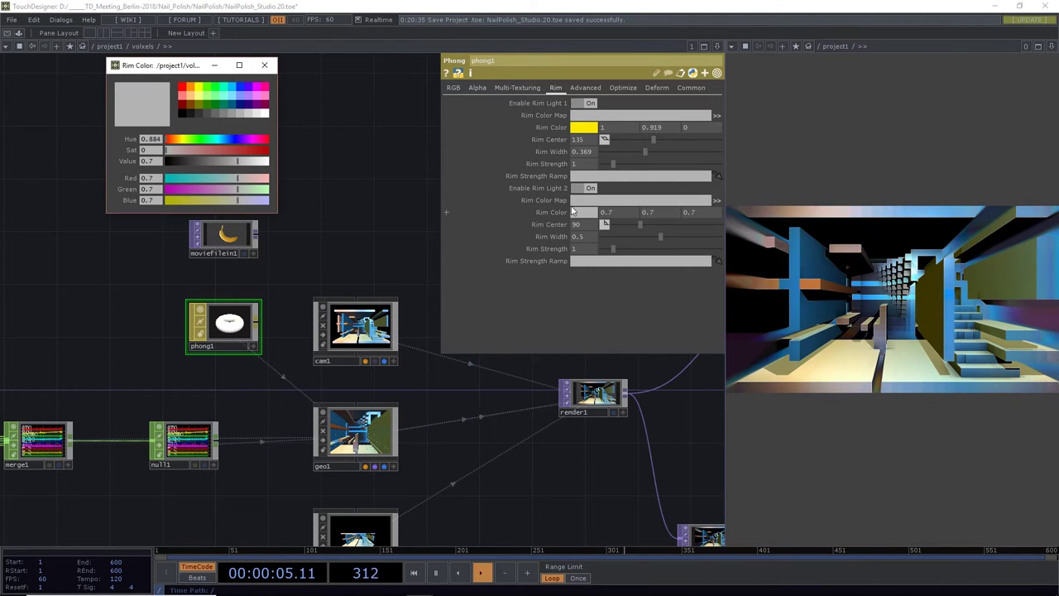
{"action": "left_click", "coordinate": [242, 91]}
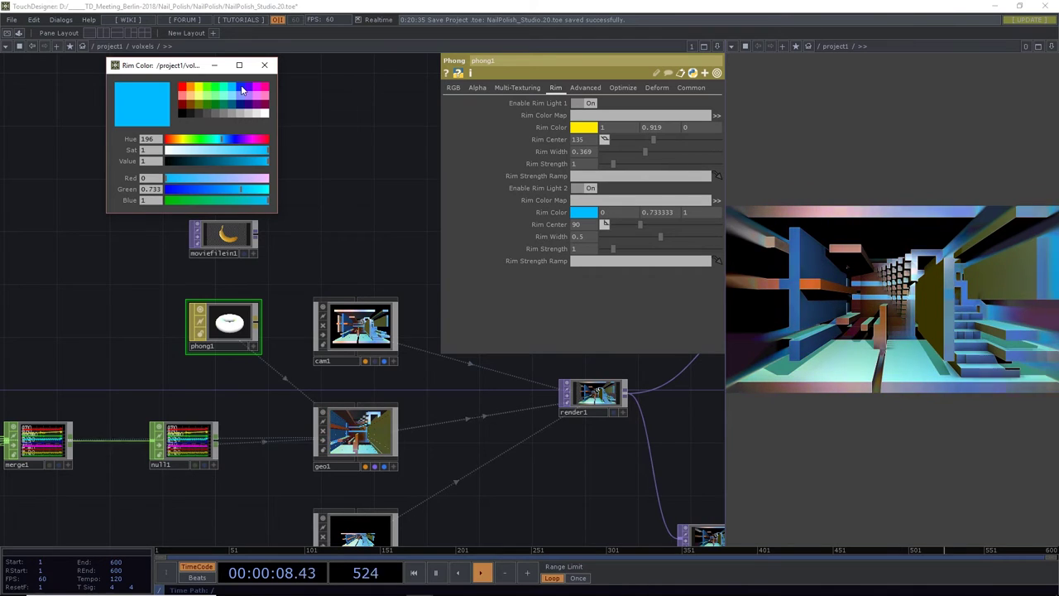
{"action": "left_click", "coordinate": [264, 65]}
{"action": "left_click_drag", "start_coordinate": [643, 223], "coordinate": [676, 239]}
{"action": "mouse_move", "coordinate": [613, 248]}
{"action": "left_mouse_down"}
{"action": "mouse_move", "coordinate": [680, 255]}
{"action": "mouse_move", "coordinate": [616, 259]}
{"action": "left_mouse_up"}
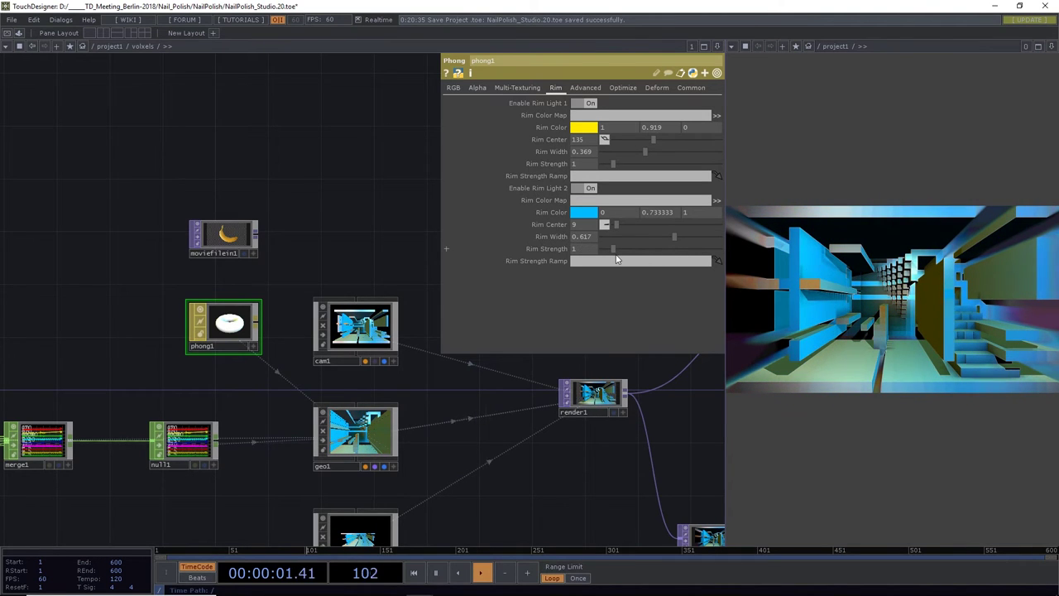
Test phong1 with Uniform Alpha off, set Alpha Front to 0.864, and turn Uniform Alpha back on
{"action": "left_click", "coordinate": [482, 94]}
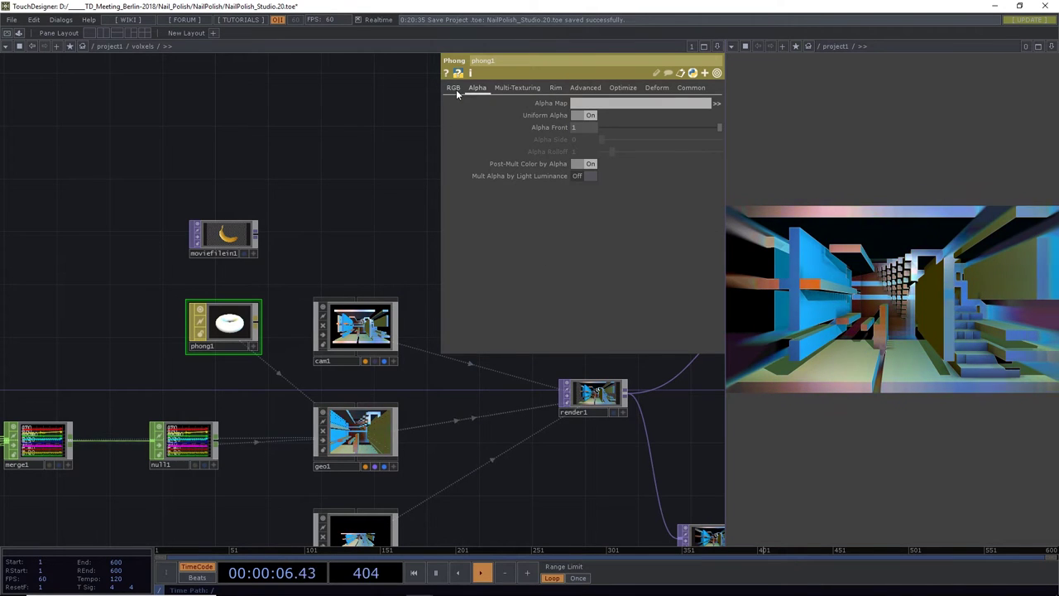
{"action": "left_click", "coordinate": [583, 115]}
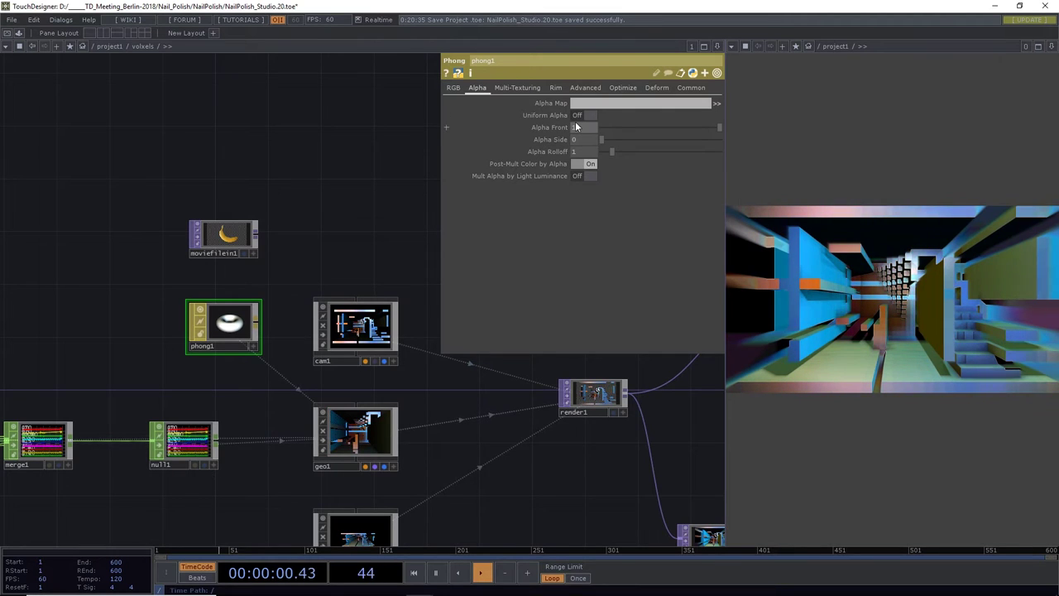
{"action": "left_click_drag", "start_coordinate": [712, 133], "coordinate": [559, 157]}
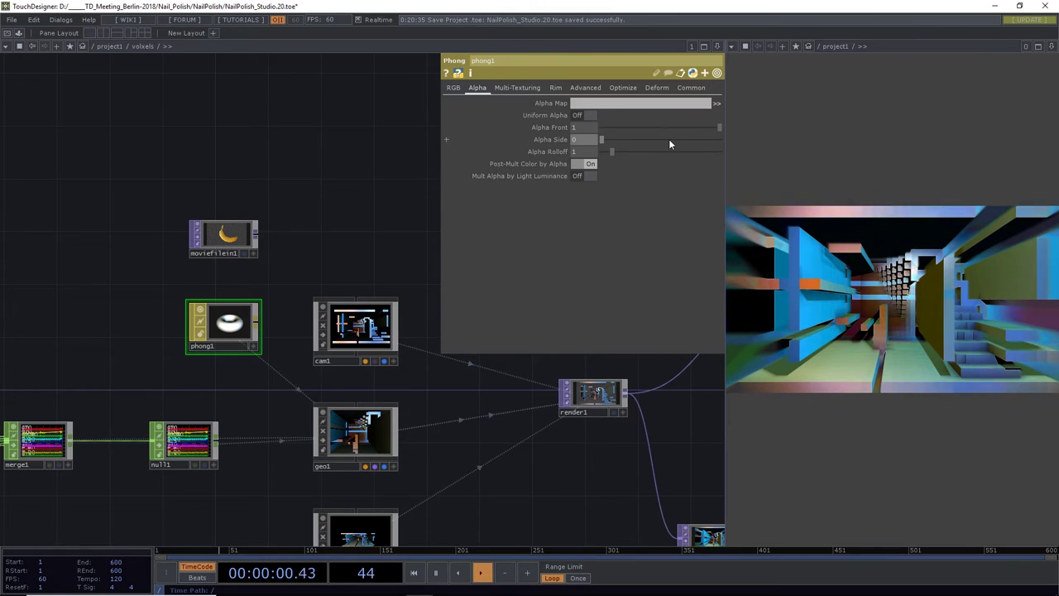
{"action": "left_click_drag", "start_coordinate": [719, 127], "coordinate": [703, 126]}
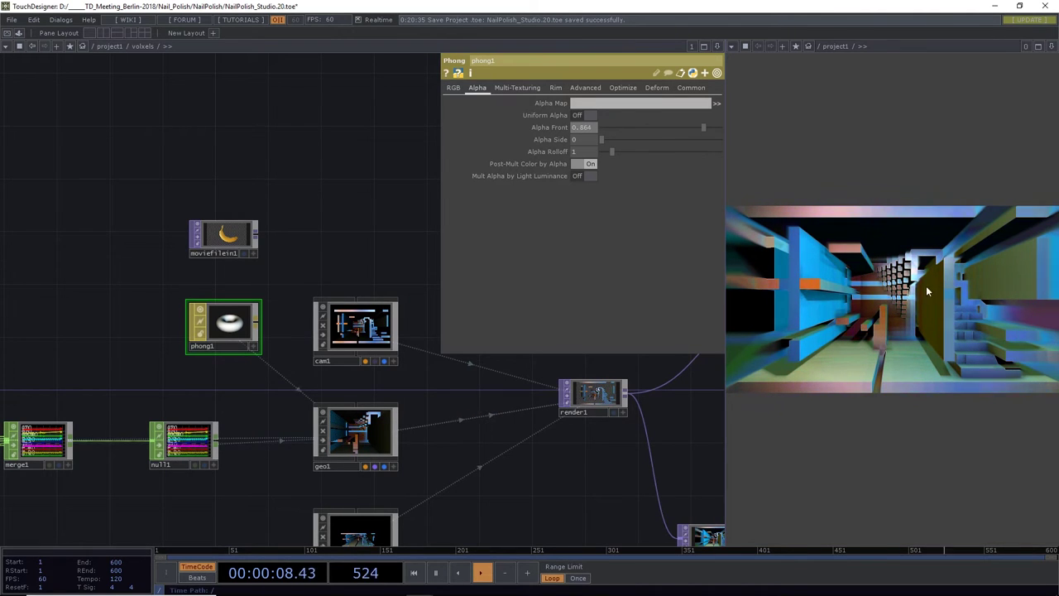
{"action": "left_click", "coordinate": [589, 115]}
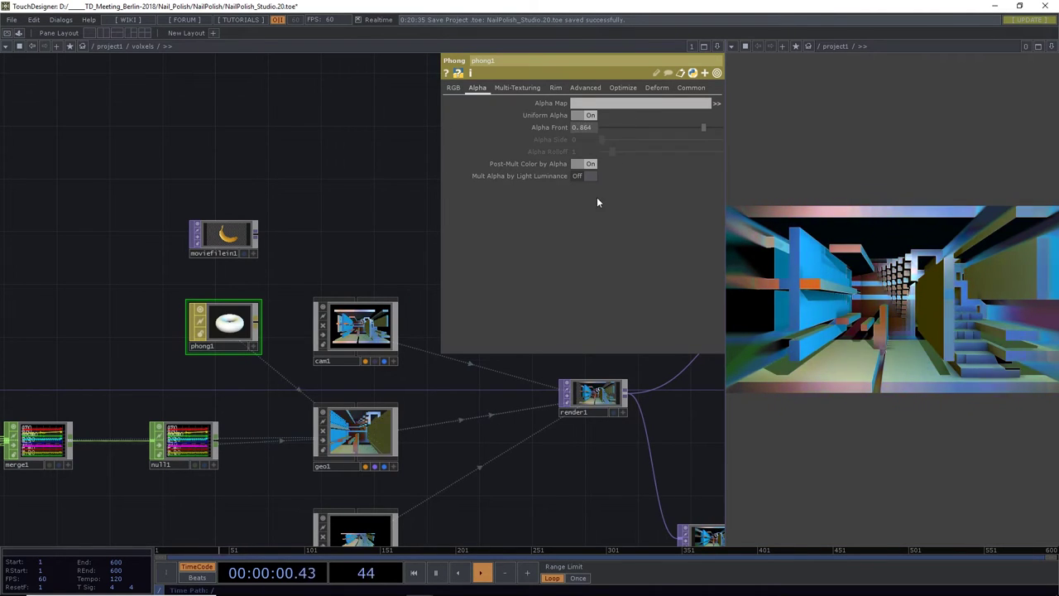
Try multiplying phong1's alpha by light luminance, switch the option off again, and return to the RGB parameters
{"action": "left_click", "coordinate": [586, 175]}
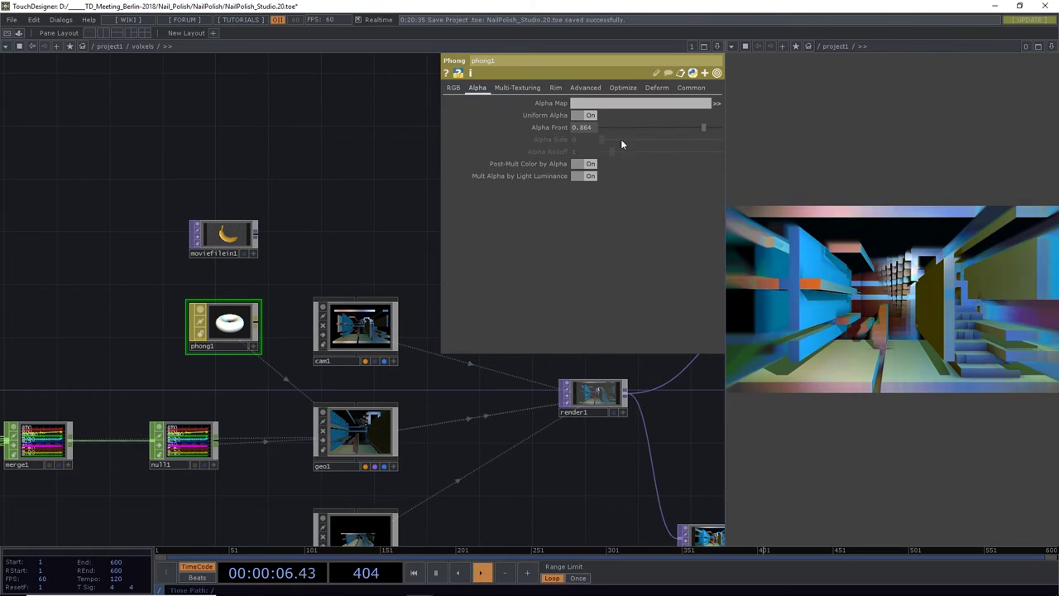
{"action": "left_click", "coordinate": [592, 179]}
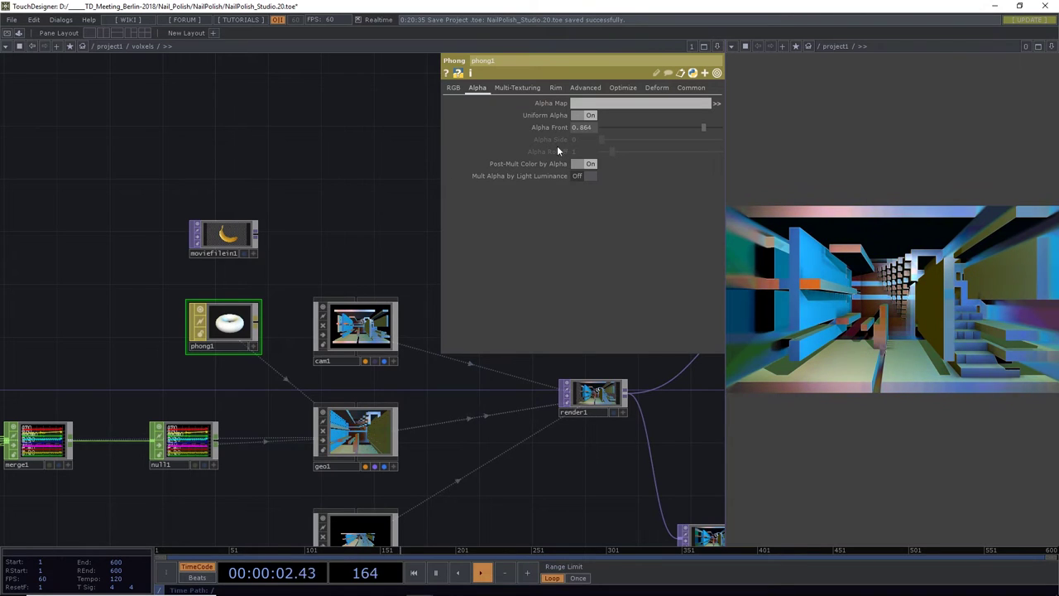
{"action": "left_click", "coordinate": [456, 89]}
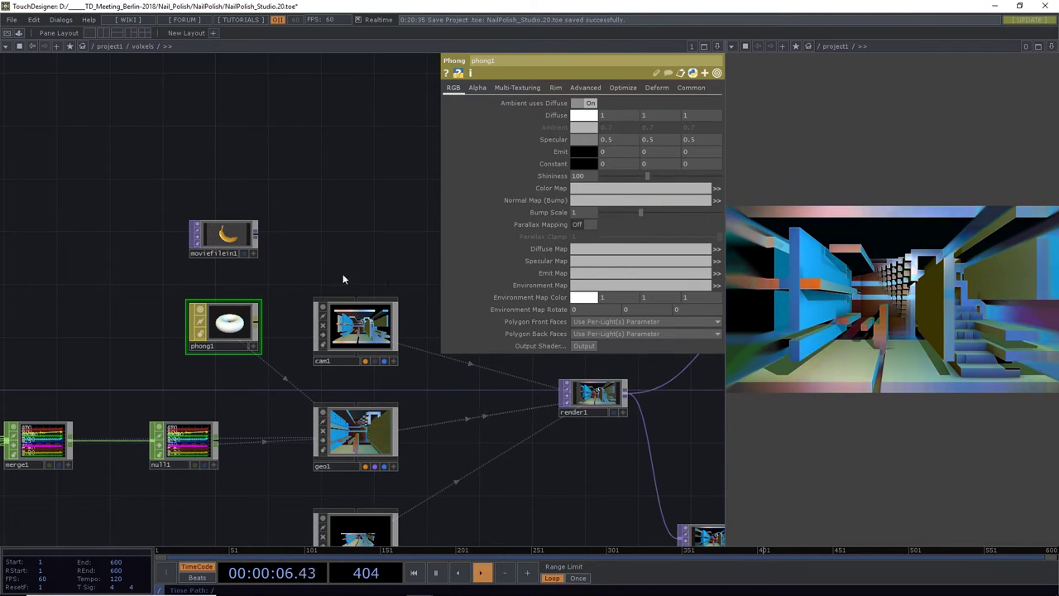
Save the project
{"action": "scroll", "coordinate": [303, 260], "scroll_direction": "down", "scroll_amount": 6}
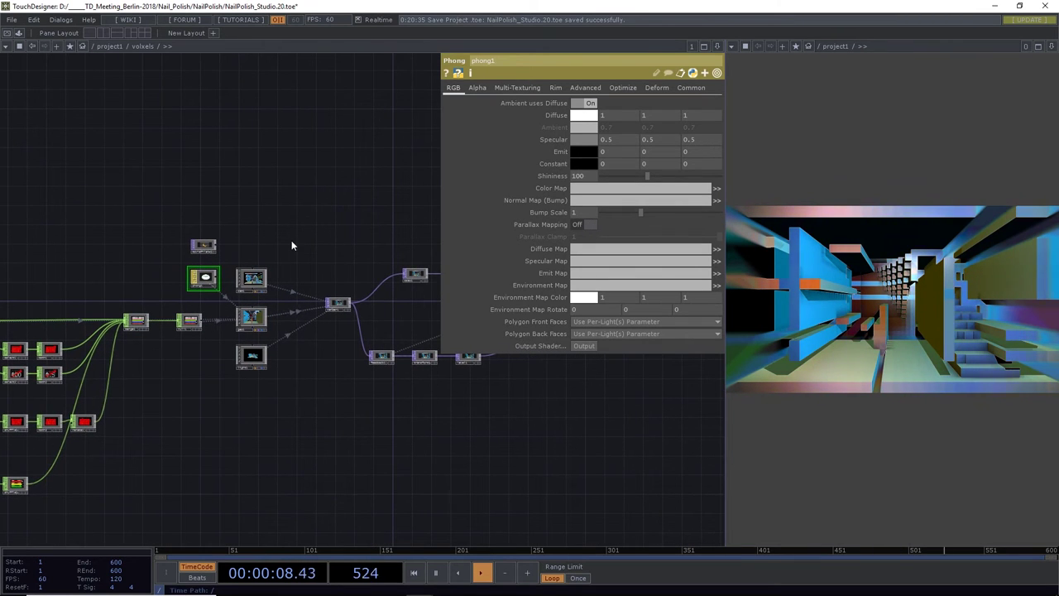
{"action": "middle_click_drag", "start_coordinate": [332, 259], "coordinate": [196, 275]}
{"action": "key", "text": "ctrl+s"}
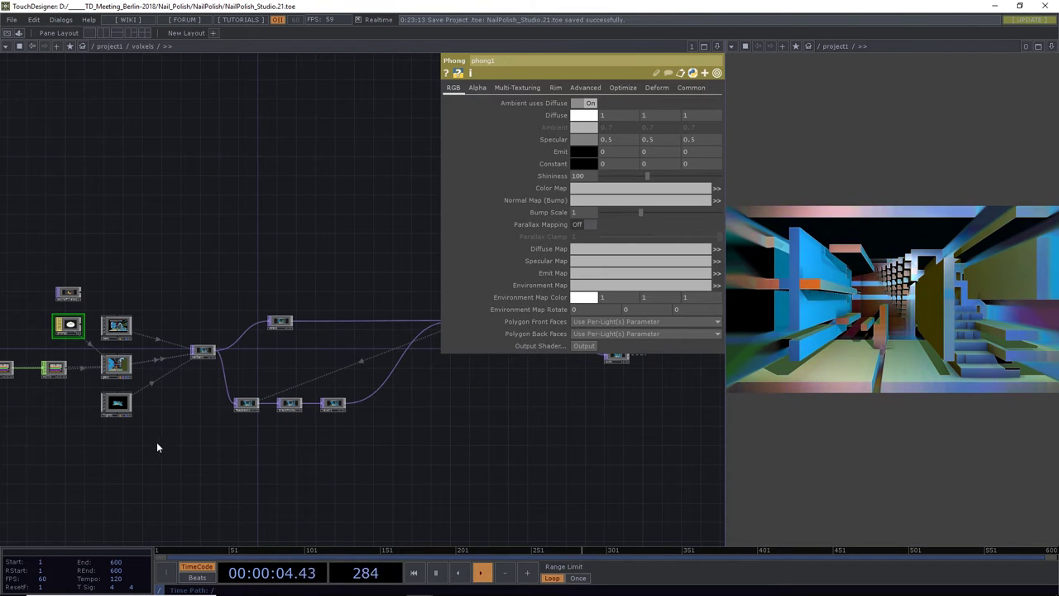
{"action": "key", "text": "alt+Tab"}
{"action": "key", "text": "Tab"}
{"action": "key", "text": "Tab"}
{"action": "key", "text": "Tab"}
{"action": "key", "text": "Tab"}
{"action": "key", "text": "Escape"}
{"action": "left_click_drag", "start_coordinate": [463, 426], "coordinate": [421, 445]}
{"action": "left_click_drag", "start_coordinate": [532, 445], "coordinate": [619, 421]}
{"action": "left_click_drag", "start_coordinate": [260, 477], "coordinate": [222, 411]}
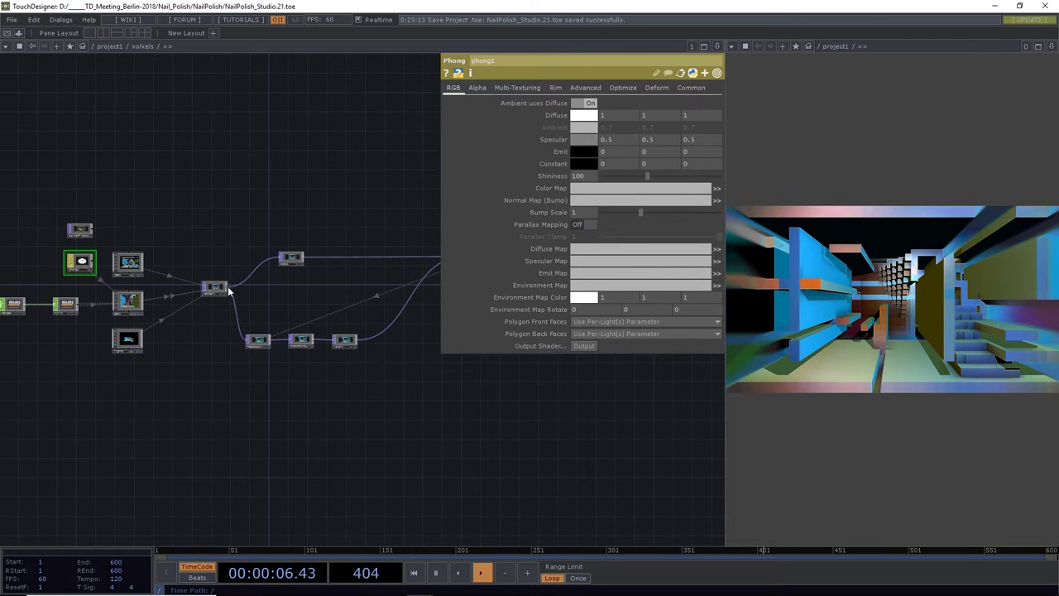
Add a Depth TOP below the render branch and assign render1 as its Render TOP
{"action": "double_click", "coordinate": [260, 414]}
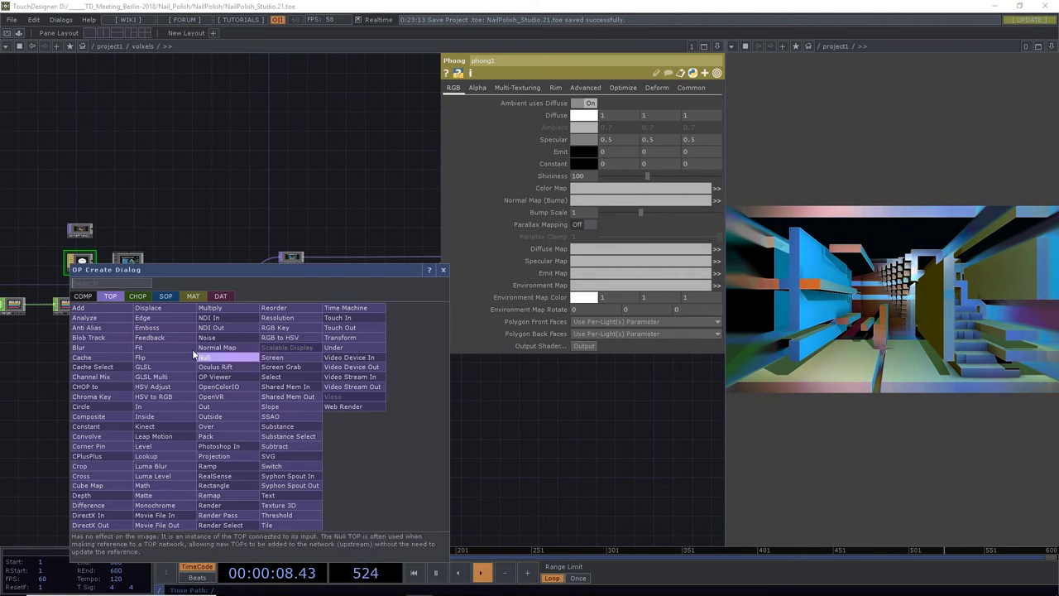
{"action": "left_click", "coordinate": [90, 495]}
{"action": "left_click", "coordinate": [262, 397]}
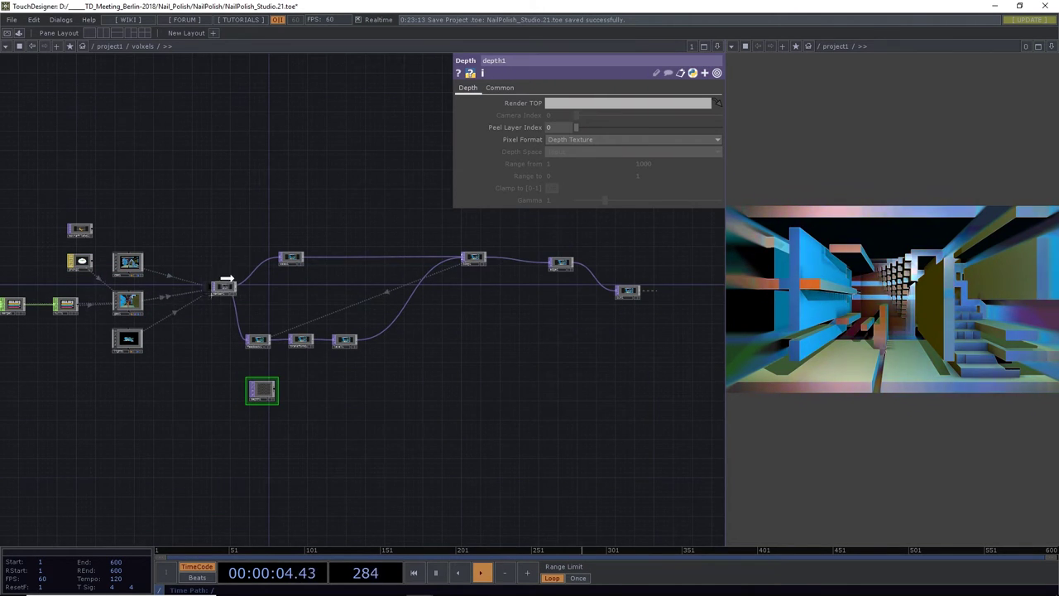
{"action": "left_click_drag", "start_coordinate": [552, 110], "coordinate": [552, 108]}
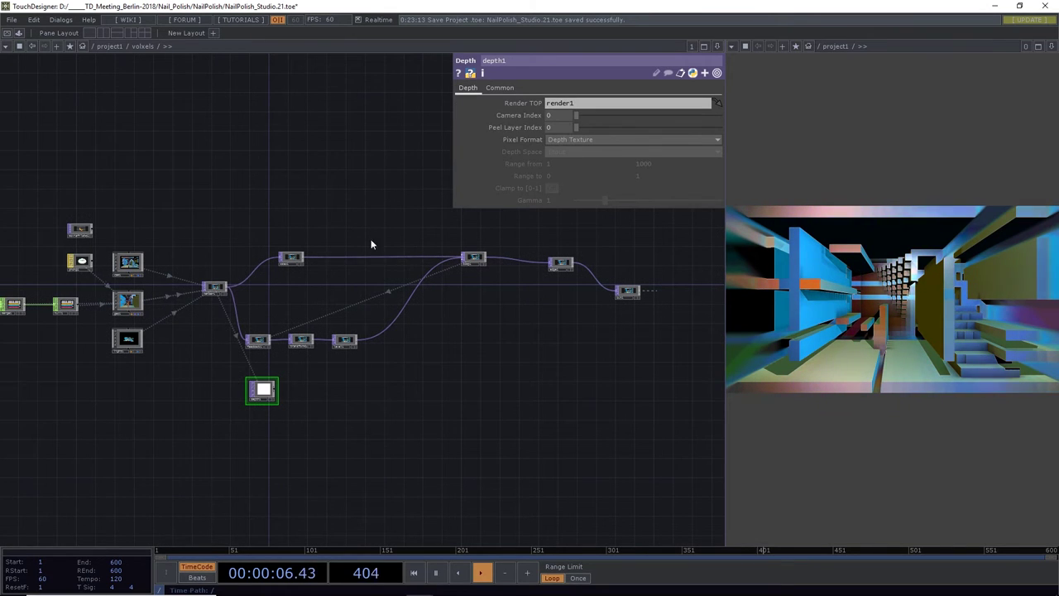
Set depth1's pixel format to 8-bit fixed (RGBA) and its depth space to Reranged from Camera Space
{"action": "scroll", "coordinate": [278, 391], "scroll_direction": "up", "scroll_amount": 5}
{"action": "left_click_drag", "start_coordinate": [342, 395], "coordinate": [529, 354]}
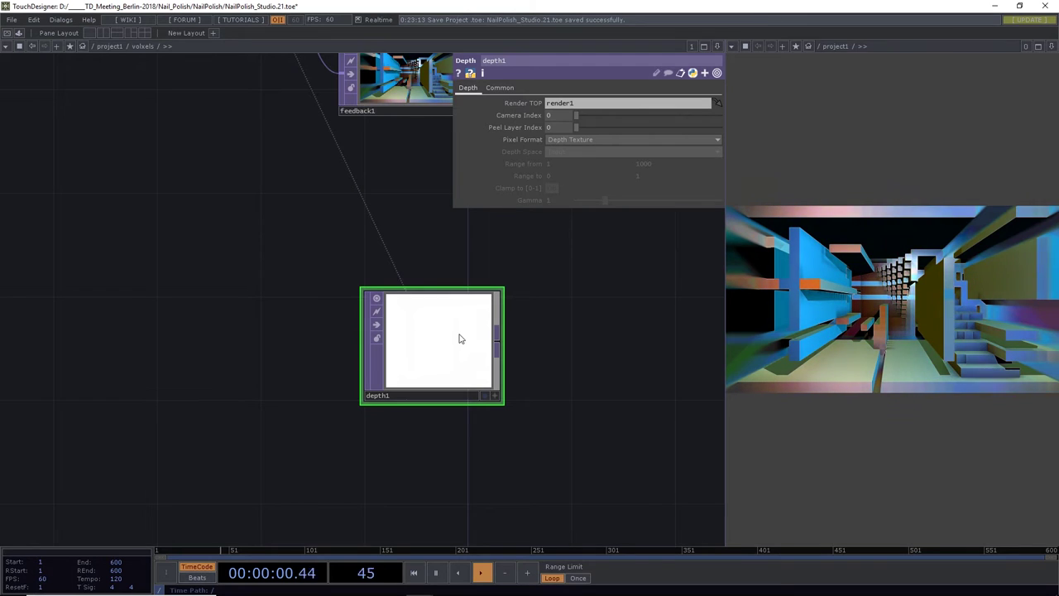
{"action": "left_click", "coordinate": [575, 141]}
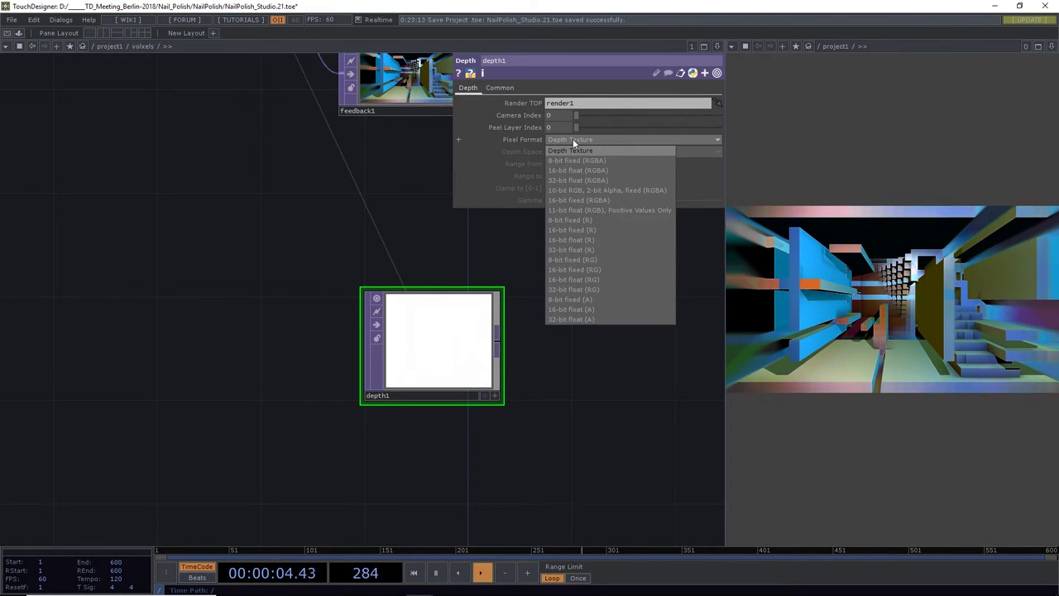
{"action": "left_click", "coordinate": [571, 161]}
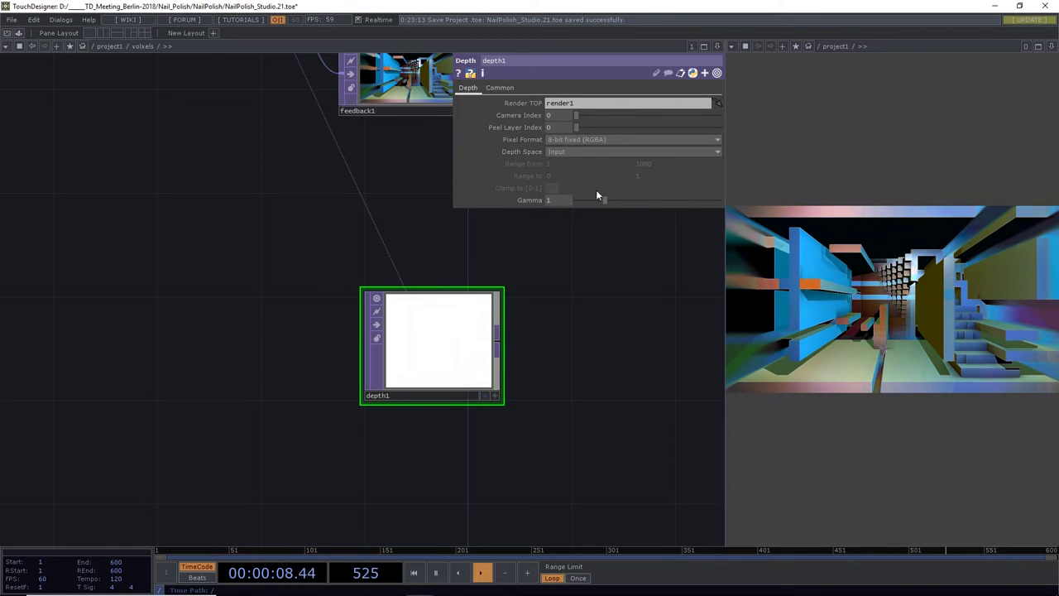
{"action": "left_click", "coordinate": [579, 152]}
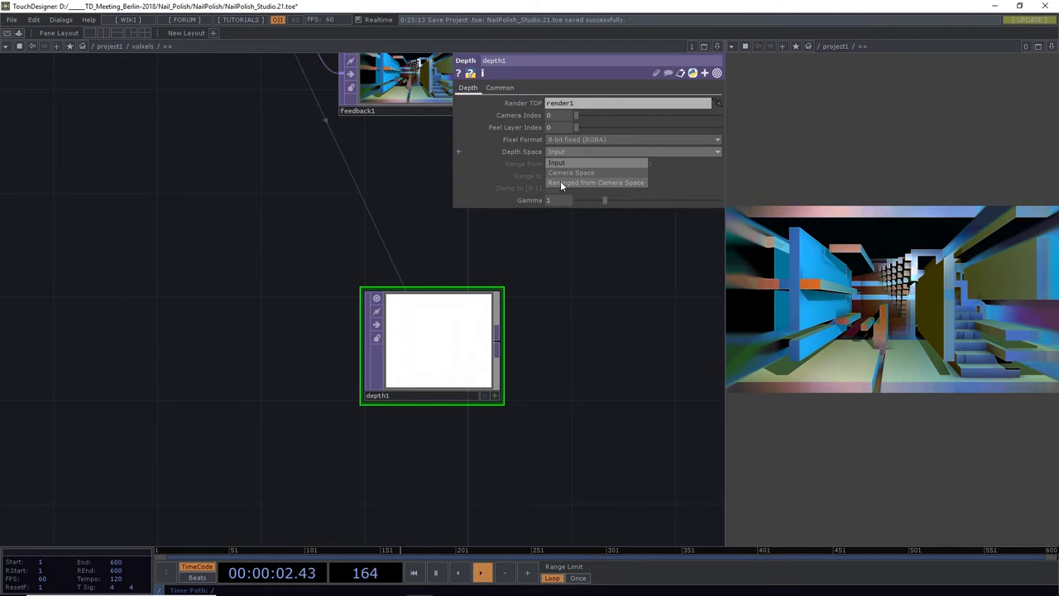
{"action": "left_click", "coordinate": [560, 182]}
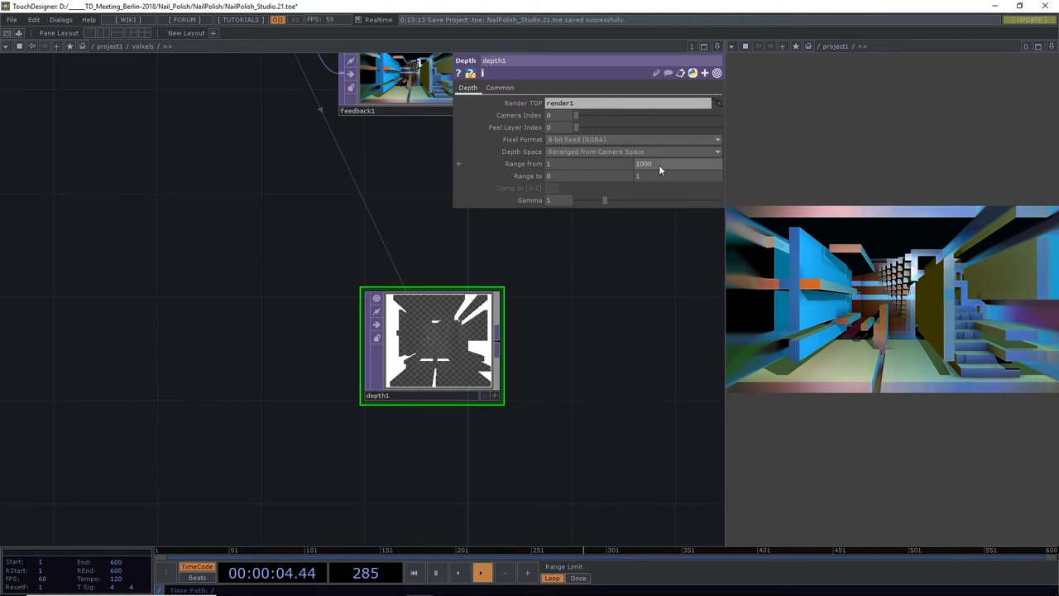
Set depth1's Range From to 20 and 101, and its gamma to 1.15
{"action": "middle_click_drag", "start_coordinate": [653, 163], "coordinate": [622, 148]}
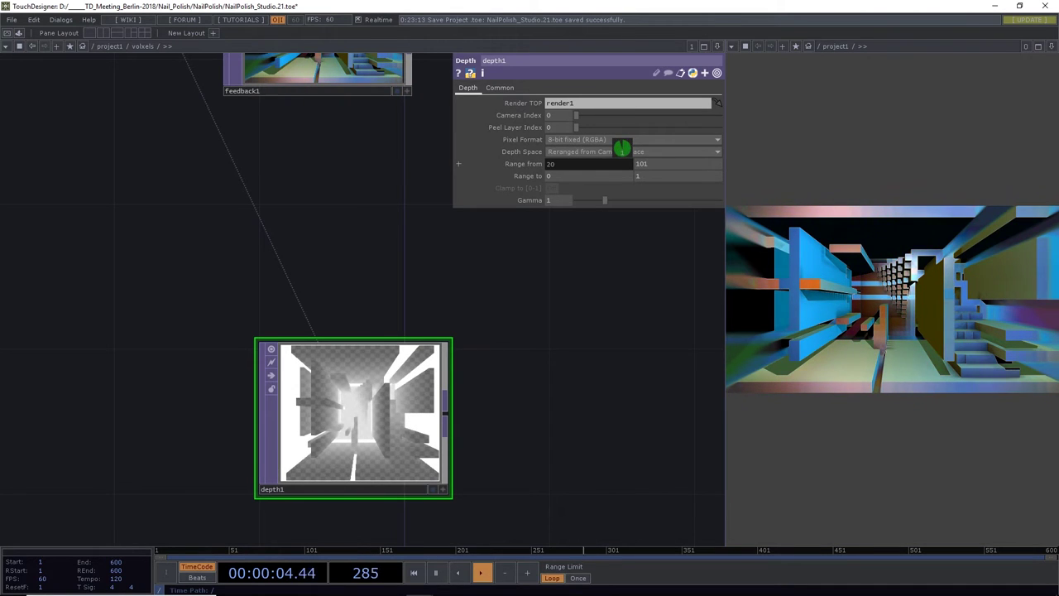
{"action": "mouse_move", "coordinate": [605, 201]}
{"action": "left_mouse_down"}
{"action": "mouse_move", "coordinate": [586, 206]}
{"action": "mouse_move", "coordinate": [609, 205]}
{"action": "left_mouse_up"}
Line up edge1 and the final output TOP in the upper row, leaving a gap between them
{"action": "scroll", "coordinate": [383, 324], "scroll_direction": "down", "scroll_amount": 5}
{"action": "left_click_drag", "start_coordinate": [494, 359], "coordinate": [343, 361]}
{"action": "scroll", "coordinate": [410, 344], "scroll_direction": "down", "scroll_amount": 3}
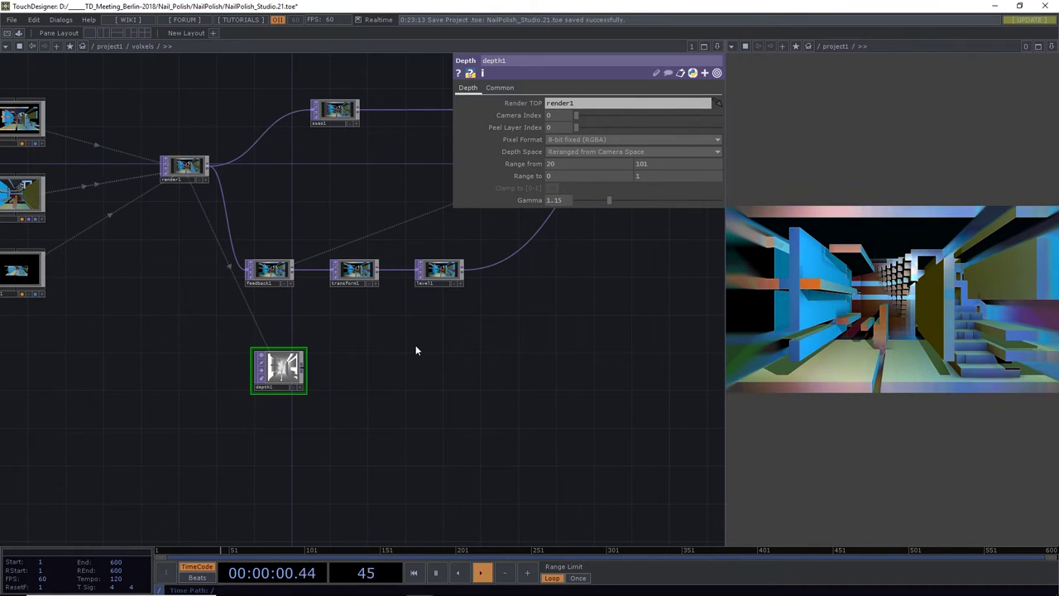
{"action": "left_click_drag", "start_coordinate": [416, 350], "coordinate": [374, 358]}
{"action": "scroll", "coordinate": [378, 383], "scroll_direction": "down", "scroll_amount": 4}
{"action": "left_click_drag", "start_coordinate": [428, 385], "coordinate": [229, 381]}
{"action": "left_click_drag", "start_coordinate": [496, 226], "coordinate": [506, 215]}
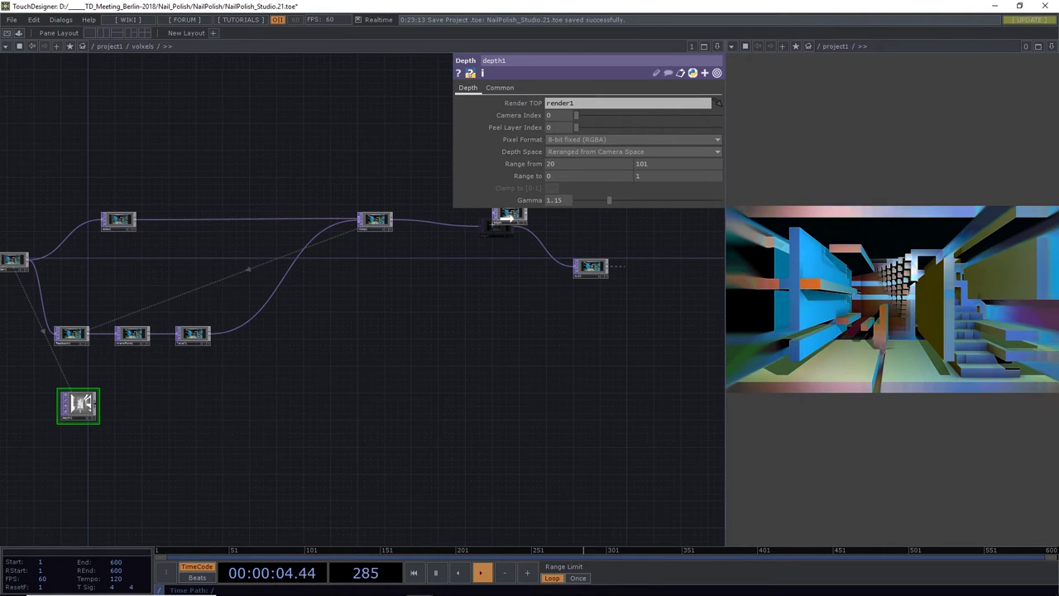
{"action": "left_click_drag", "start_coordinate": [591, 267], "coordinate": [673, 225]}
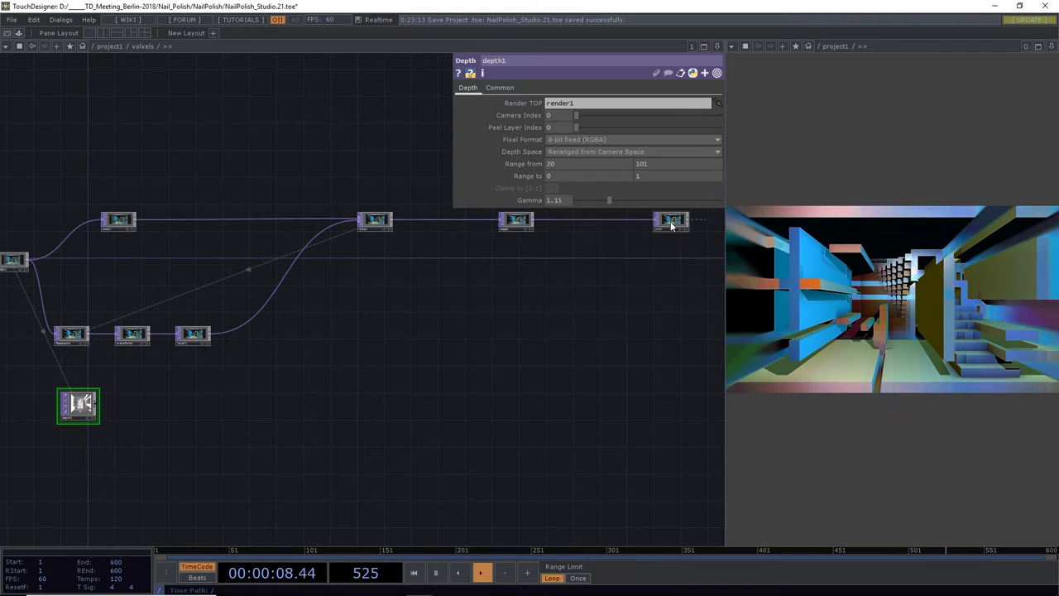
Insert a Composite TOP between edge1 and the output TOP, and connect depth1 as its second input
{"action": "right_click", "coordinate": [601, 220]}
{"action": "left_click", "coordinate": [619, 215]}
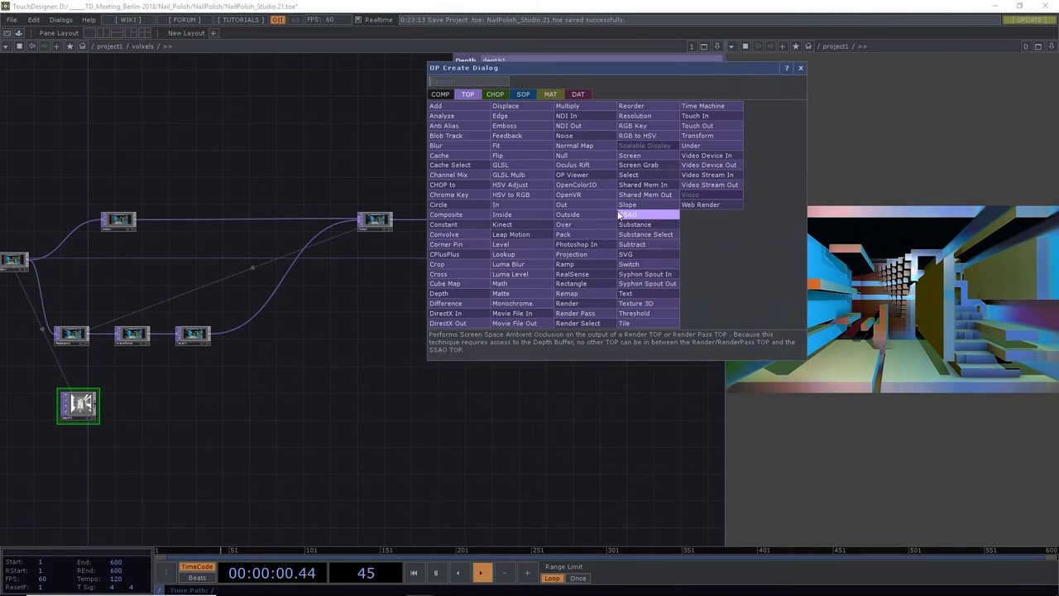
{"action": "left_click", "coordinate": [619, 214]}
{"action": "left_click", "coordinate": [195, 336]}
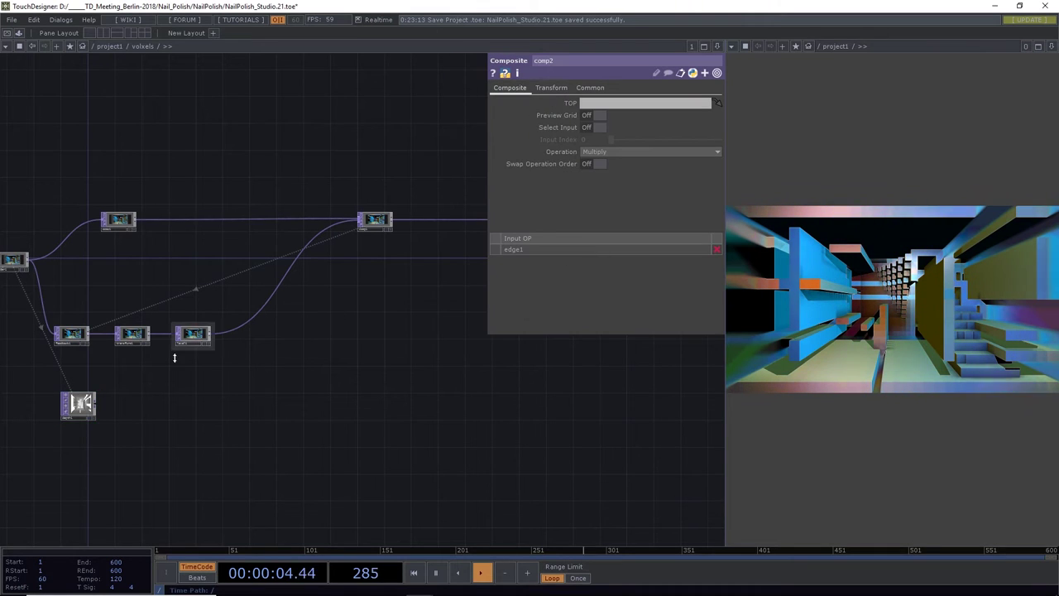
{"action": "left_click_drag", "start_coordinate": [331, 383], "coordinate": [284, 477]}
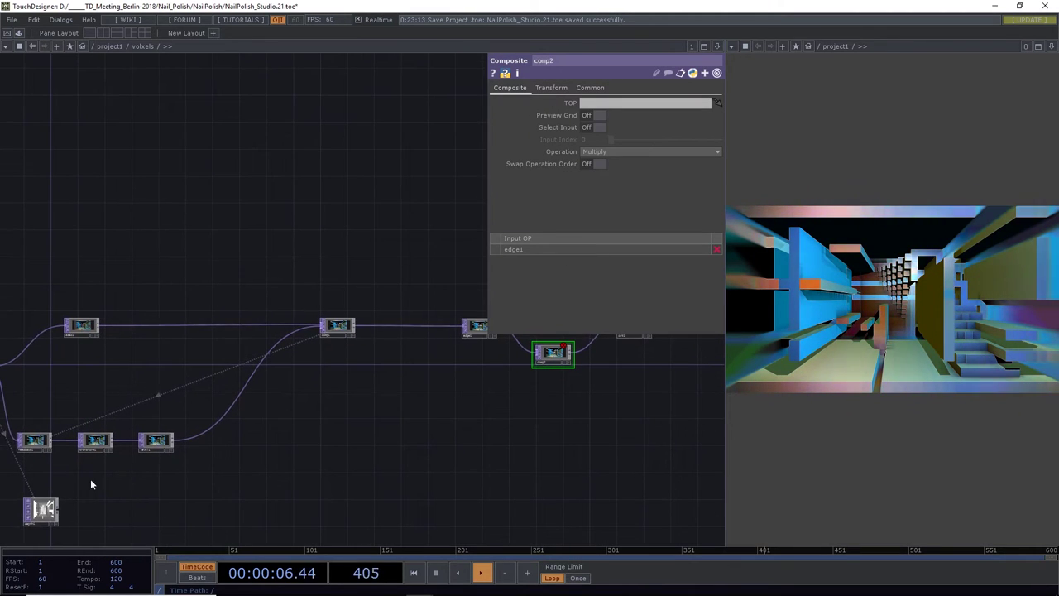
{"action": "left_click_drag", "start_coordinate": [64, 508], "coordinate": [524, 360]}
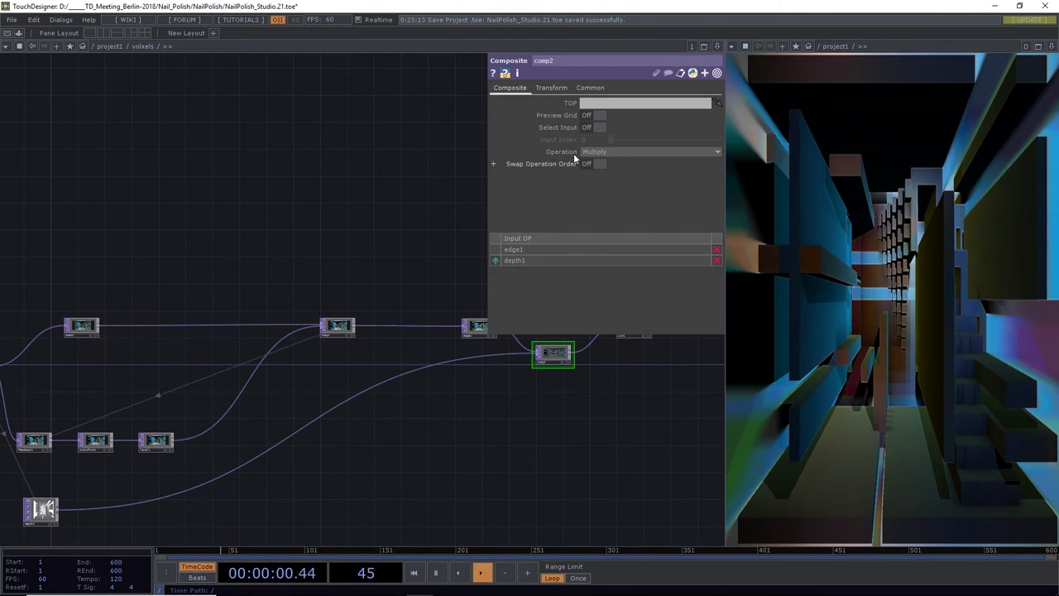
Set the new composite's operation to Add
{"action": "left_click", "coordinate": [561, 88]}
{"action": "left_click", "coordinate": [600, 105]}
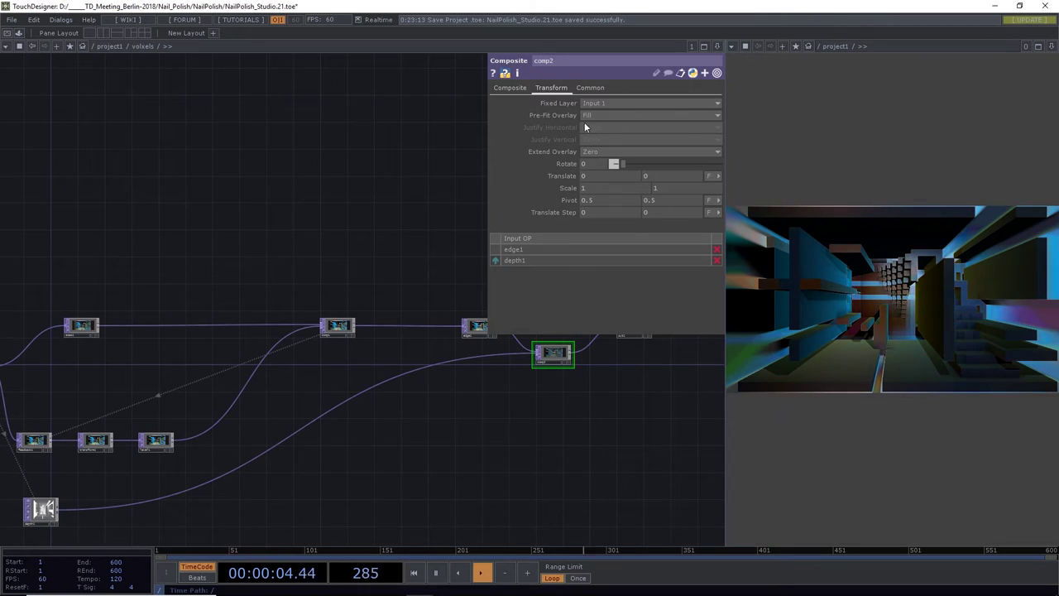
{"action": "left_click", "coordinate": [523, 91]}
{"action": "left_click", "coordinate": [601, 150]}
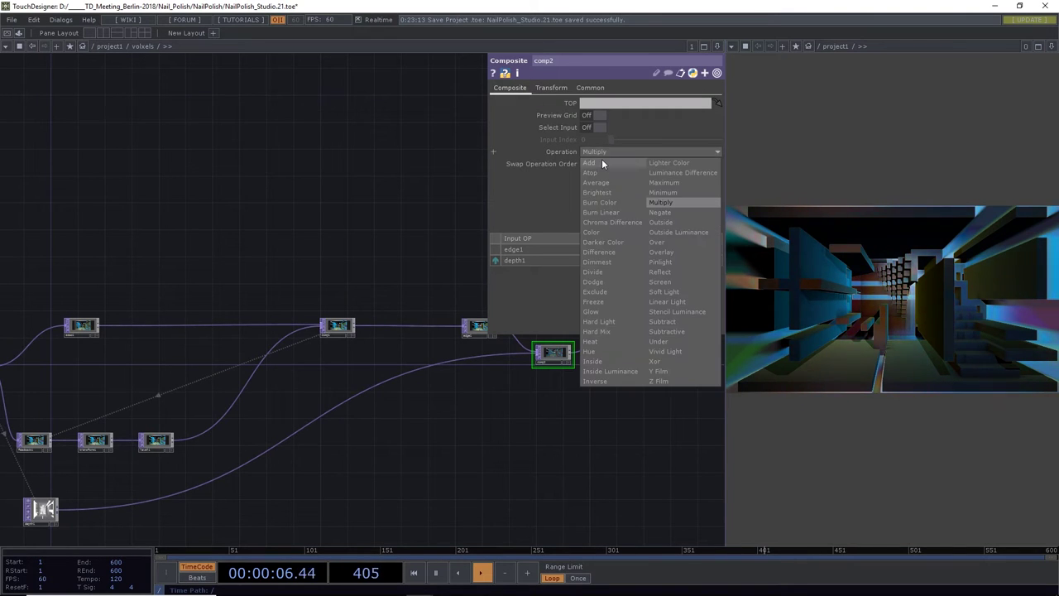
{"action": "left_click", "coordinate": [602, 159]}
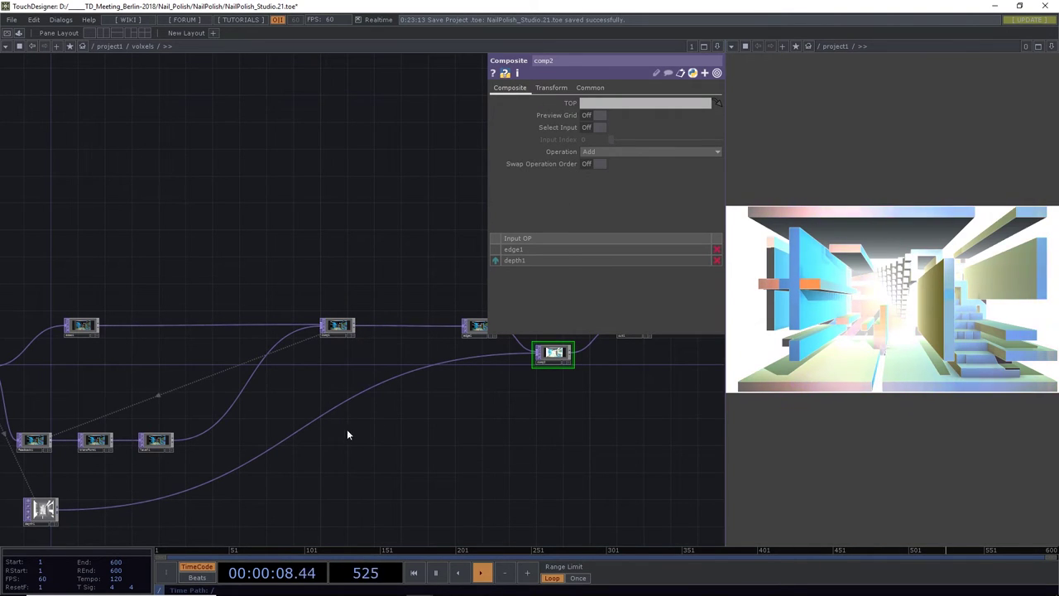
Insert a Luma Level TOP on the wire between depth1 and comp2
{"action": "right_click", "coordinate": [323, 418]}
{"action": "left_click", "coordinate": [372, 400]}
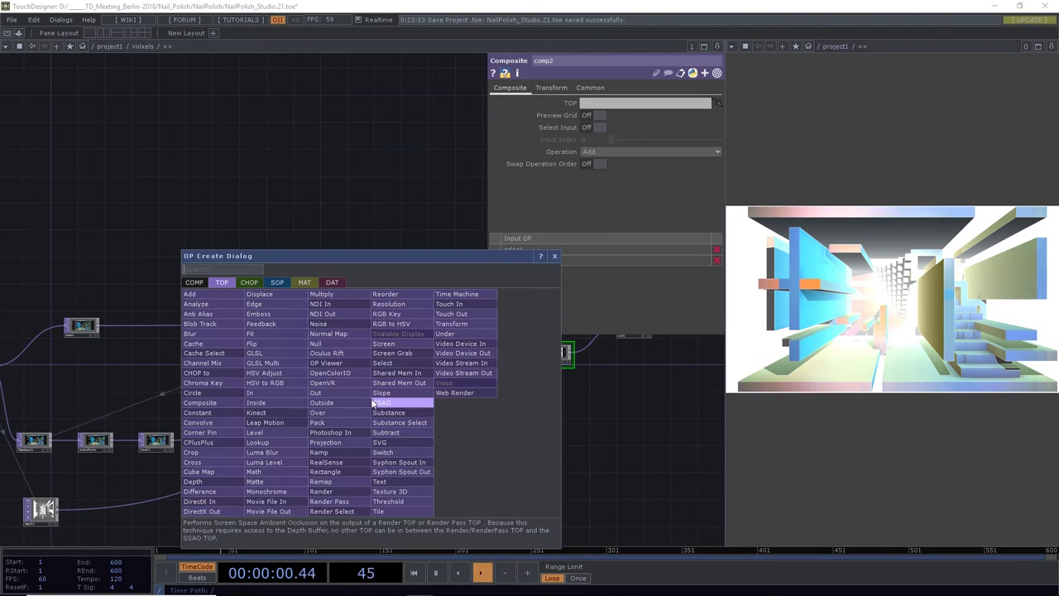
{"action": "left_click", "coordinate": [341, 470]}
{"action": "left_click", "coordinate": [106, 515]}
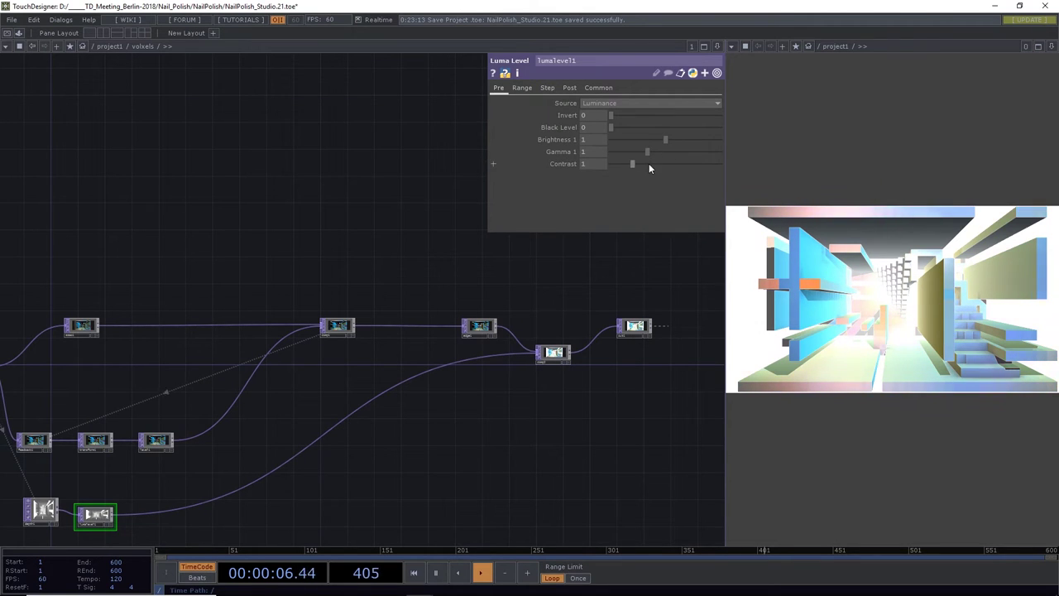
Set lumalevel1's black level to 0.14, brightness to 1.5, gamma to 0.6 and contrast to 1.14
{"action": "left_click_drag", "start_coordinate": [647, 153], "coordinate": [690, 144]}
{"action": "left_click_drag", "start_coordinate": [613, 128], "coordinate": [584, 132]}
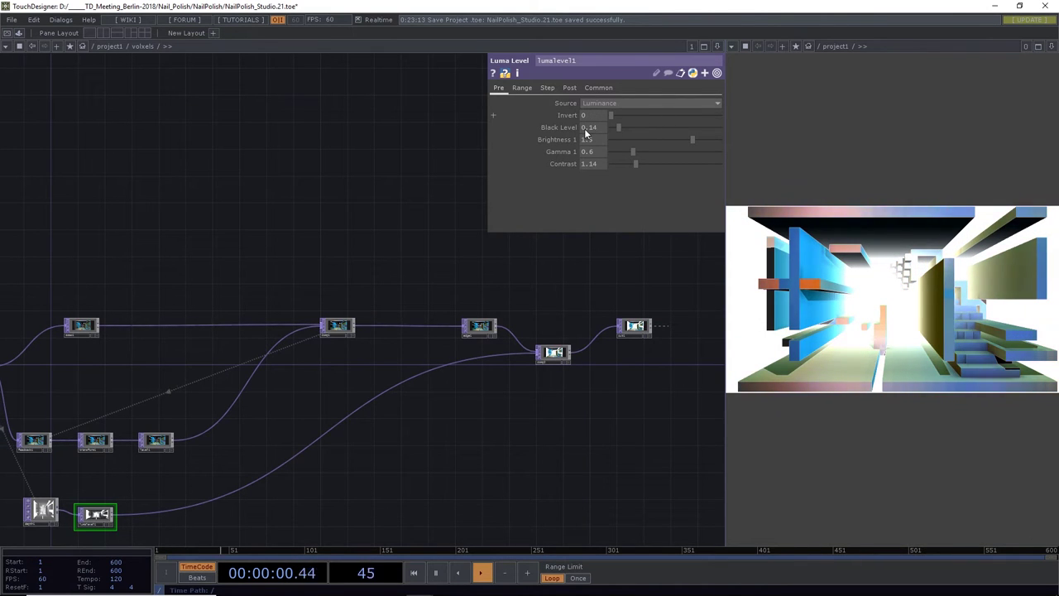
Tidy the depth branch's layout and line up comp2 between edge1 and the output TOP
{"action": "scroll", "coordinate": [336, 371], "scroll_direction": "down", "scroll_amount": 8}
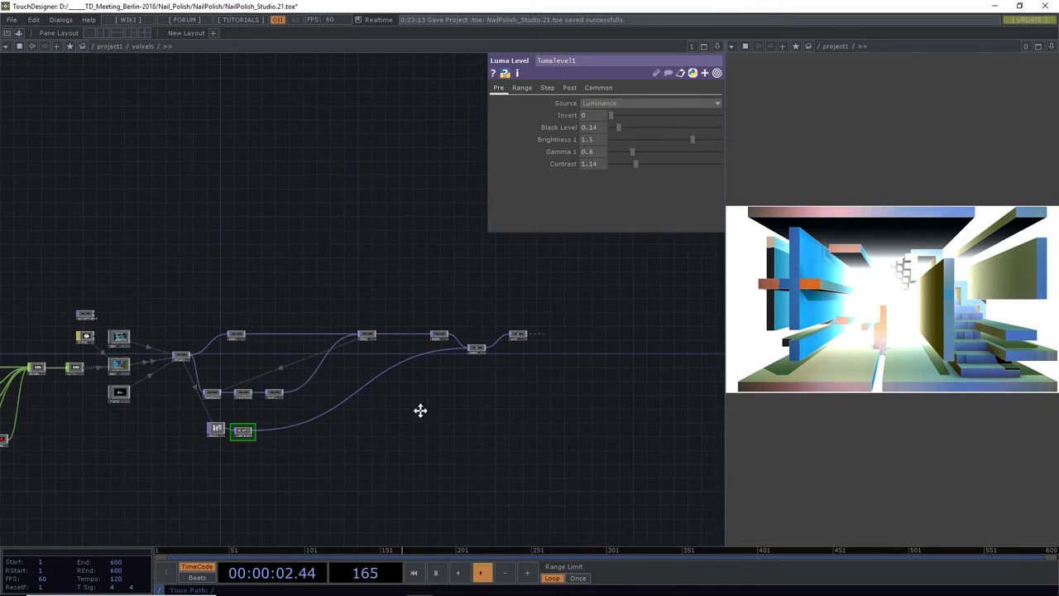
{"action": "scroll", "coordinate": [198, 372], "scroll_direction": "up", "scroll_amount": 5}
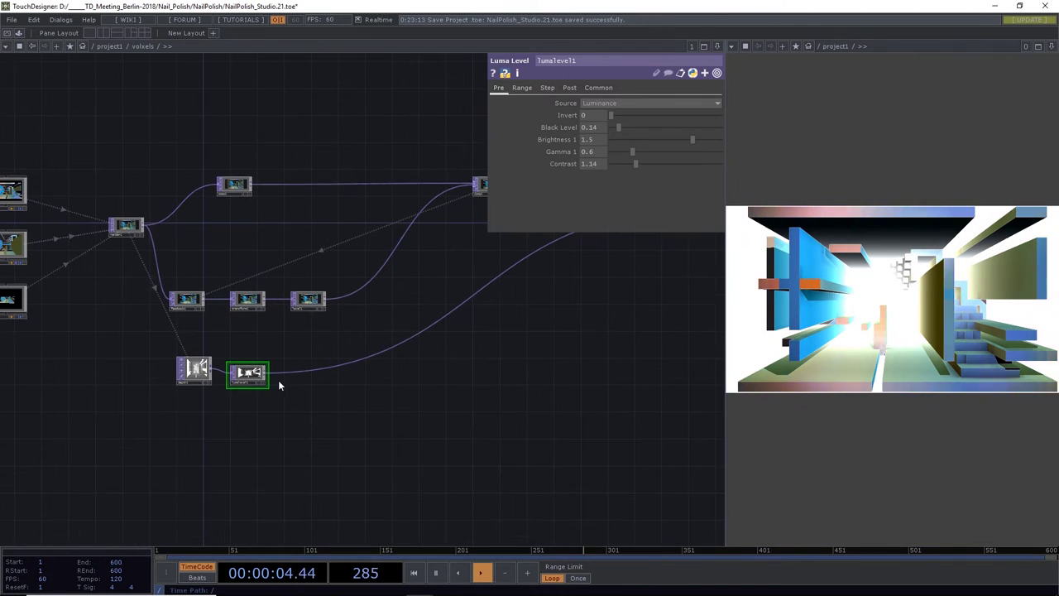
{"action": "mouse_move", "coordinate": [258, 377]}
{"action": "left_mouse_down"}
{"action": "mouse_move", "coordinate": [265, 370]}
{"action": "mouse_move", "coordinate": [256, 374]}
{"action": "left_mouse_up"}
{"action": "left_click_drag", "start_coordinate": [589, 307], "coordinate": [471, 364]}
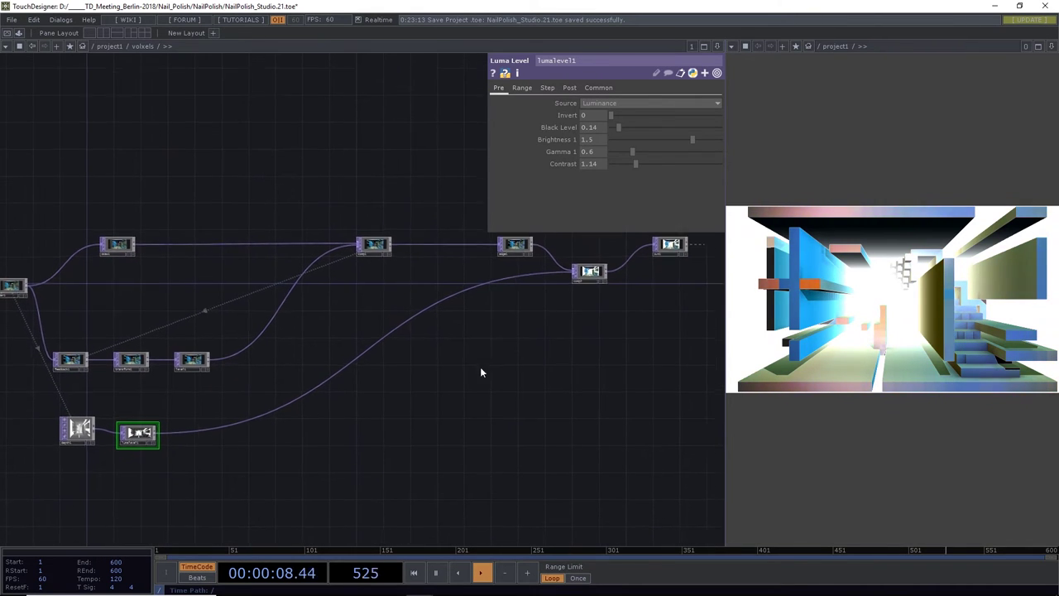
{"action": "left_click_drag", "start_coordinate": [595, 275], "coordinate": [610, 248]}
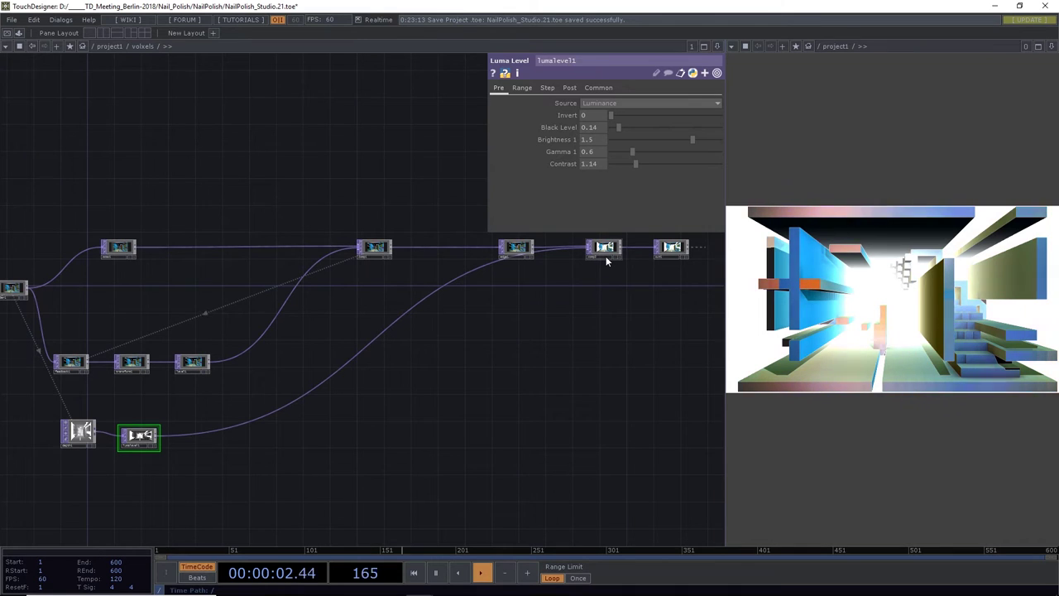
Bypass comp2 and move lumalevel1 slightly higher beside depth1
{"action": "scroll", "coordinate": [605, 256], "scroll_direction": "up", "scroll_amount": 5}
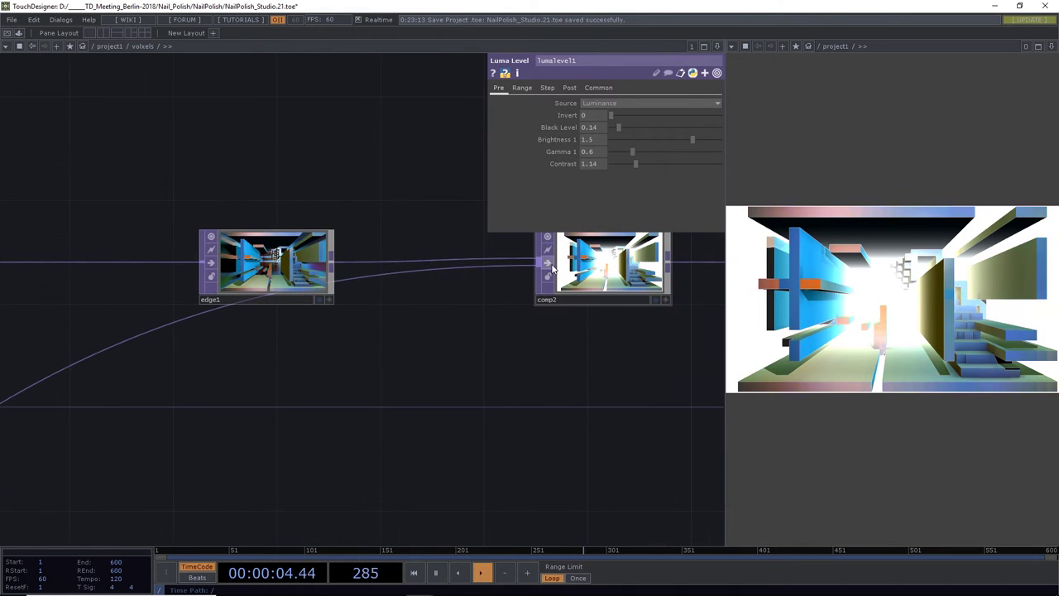
{"action": "scroll", "coordinate": [503, 331], "scroll_direction": "down", "scroll_amount": 10}
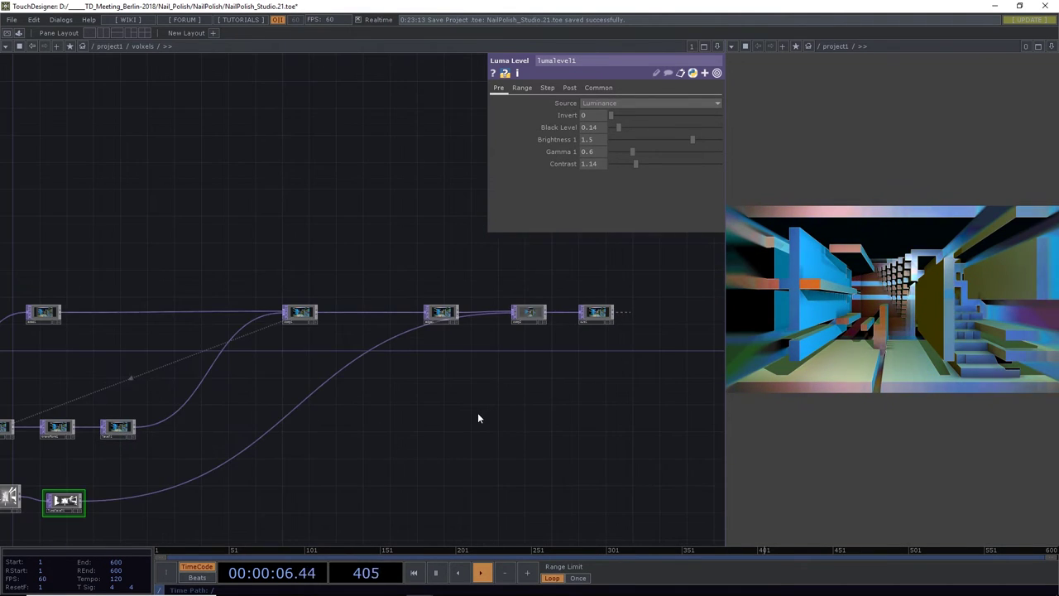
{"action": "left_click_drag", "start_coordinate": [314, 421], "coordinate": [373, 339]}
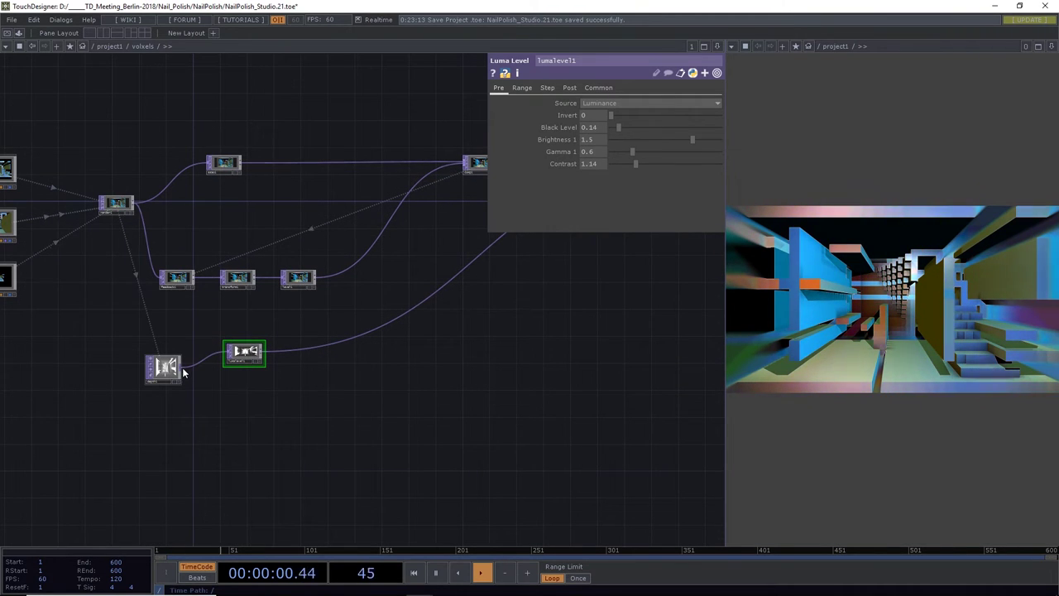
Try branching a separate Composite TOP off edge1 below the main row, and delete it again
{"action": "left_click_drag", "start_coordinate": [372, 386], "coordinate": [253, 457]}
{"action": "left_click_drag", "start_coordinate": [534, 334], "coordinate": [428, 340]}
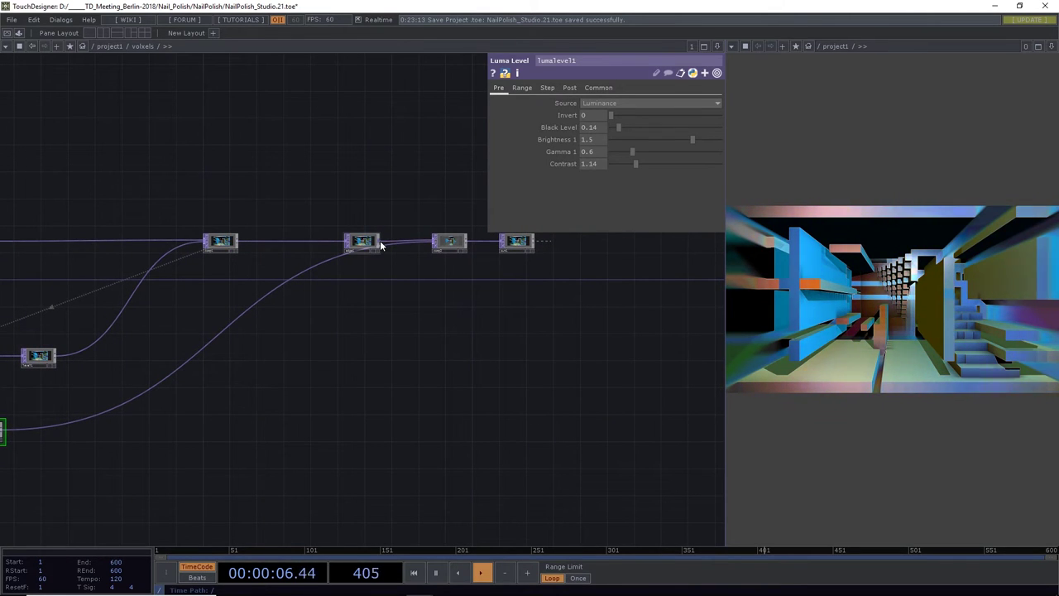
{"action": "left_click", "coordinate": [459, 403]}
{"action": "type", "text": "comp"}
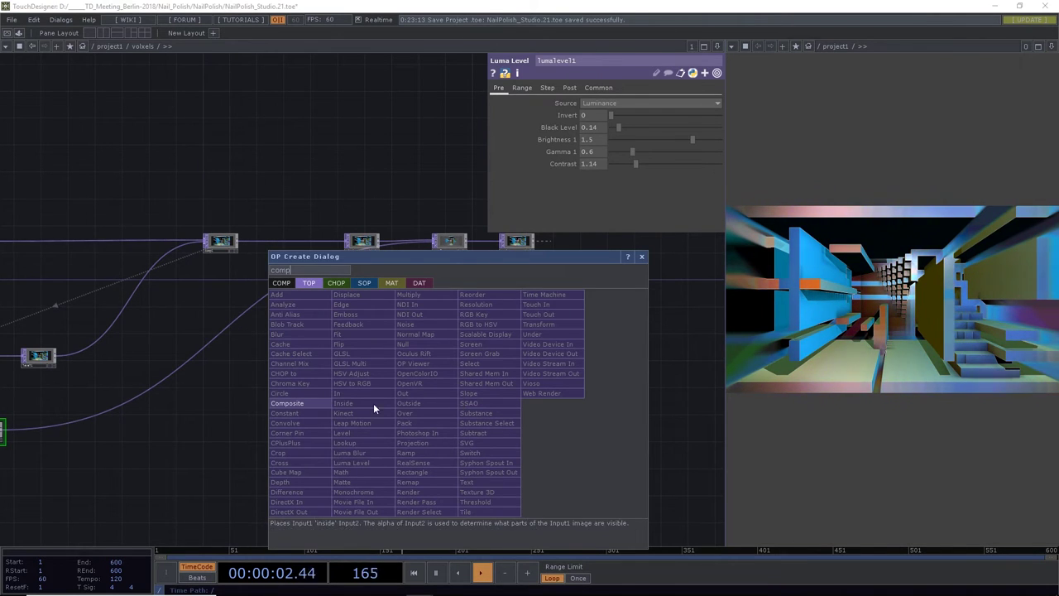
{"action": "left_click", "coordinate": [321, 405]}
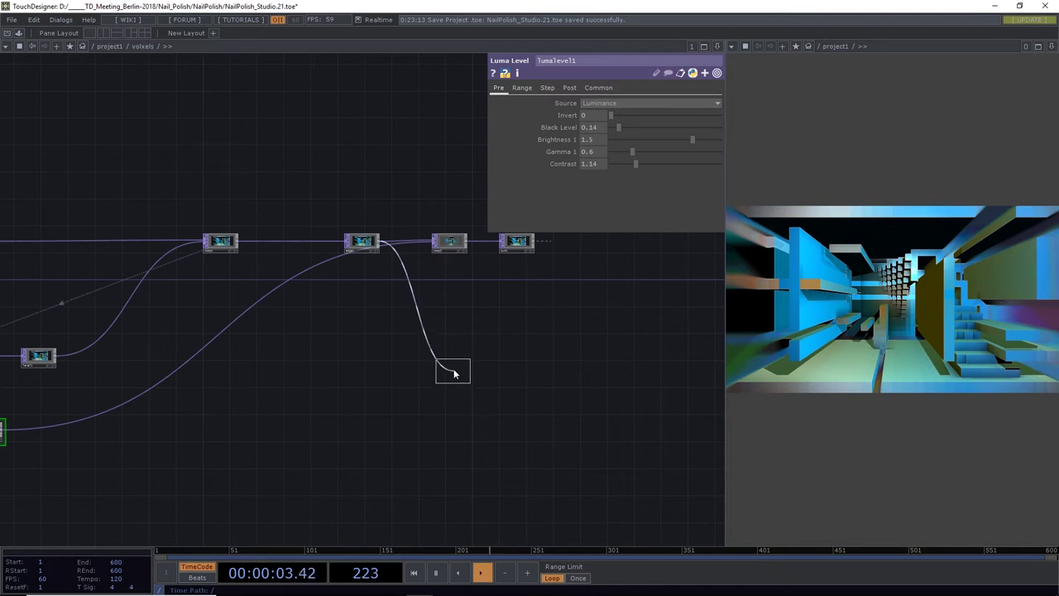
{"action": "left_click", "coordinate": [450, 316]}
{"action": "key", "text": "h"}
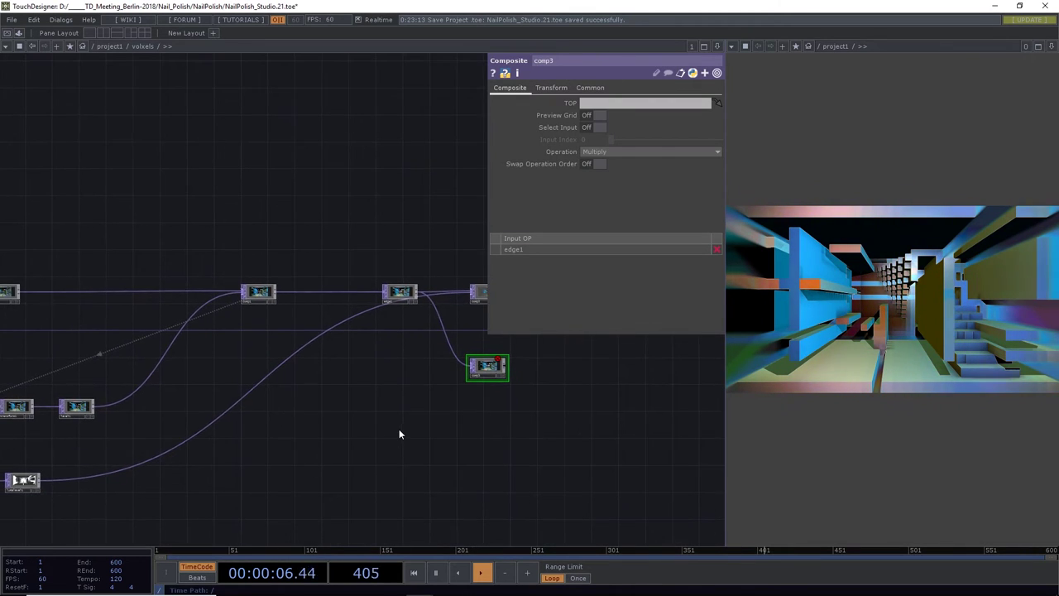
{"action": "left_click_drag", "start_coordinate": [374, 453], "coordinate": [400, 426]}
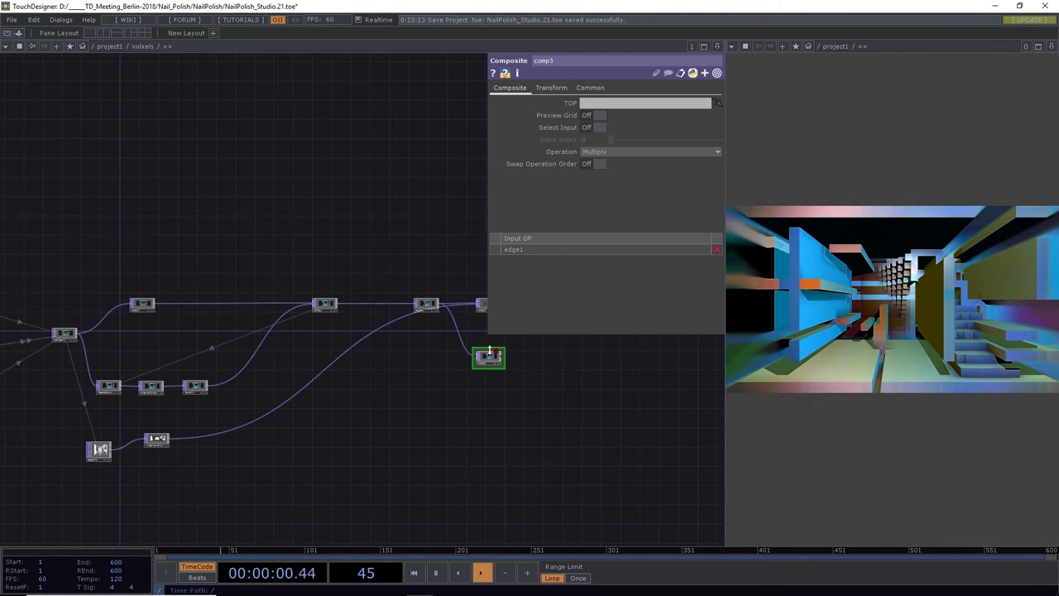
{"action": "key", "text": "Delete"}
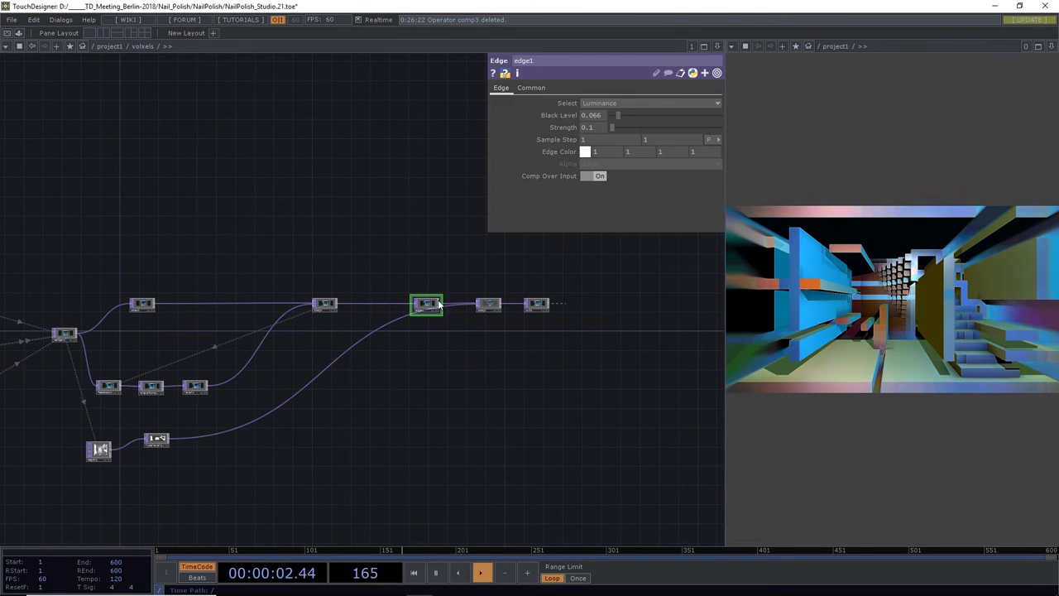
Add a Luma Blur TOP below the main row, fed by edge1's output
{"action": "left_click_drag", "start_coordinate": [485, 374], "coordinate": [486, 374]}
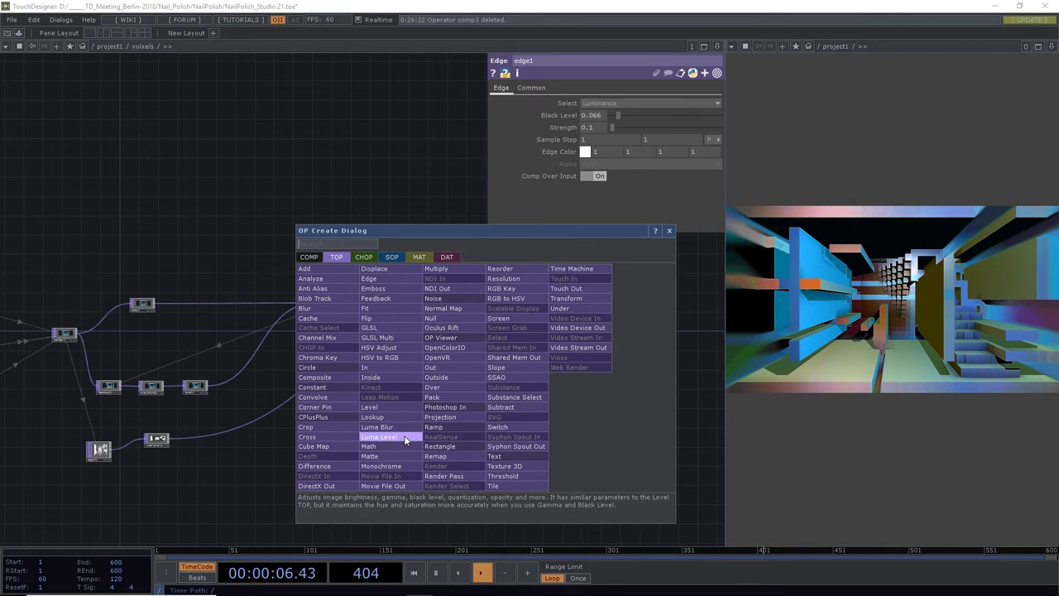
{"action": "left_click", "coordinate": [377, 427]}
{"action": "left_click", "coordinate": [425, 304]}
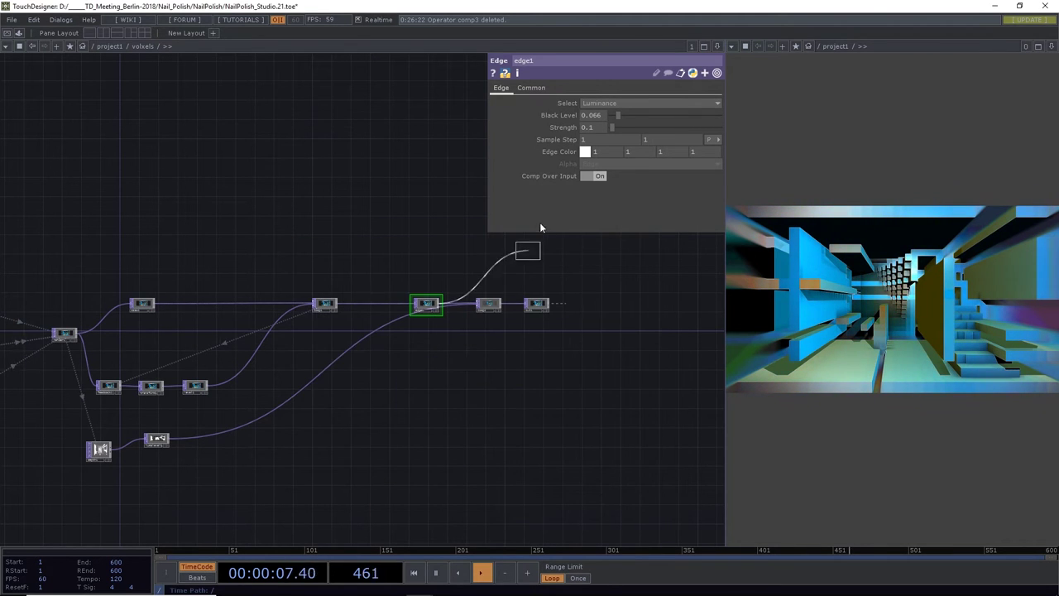
{"action": "left_click", "coordinate": [473, 354]}
{"action": "scroll", "coordinate": [474, 354], "scroll_direction": "up", "scroll_amount": 5}
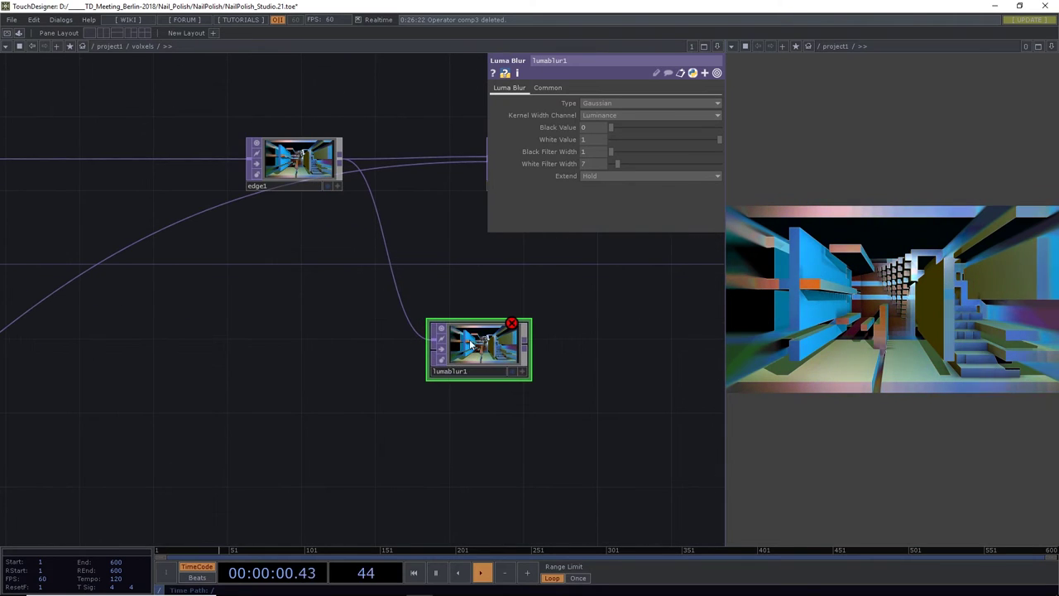
Connect lumalevel1's output to the second input of lumablur1
{"action": "scroll", "coordinate": [392, 373], "scroll_direction": "down", "scroll_amount": 6}
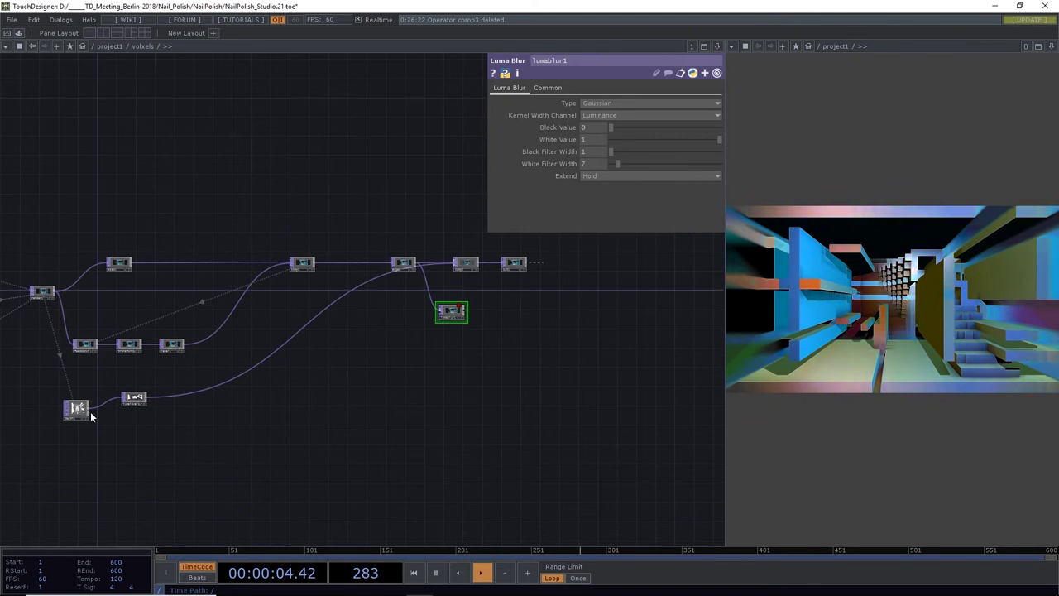
{"action": "scroll", "coordinate": [147, 400], "scroll_direction": "up", "scroll_amount": 5}
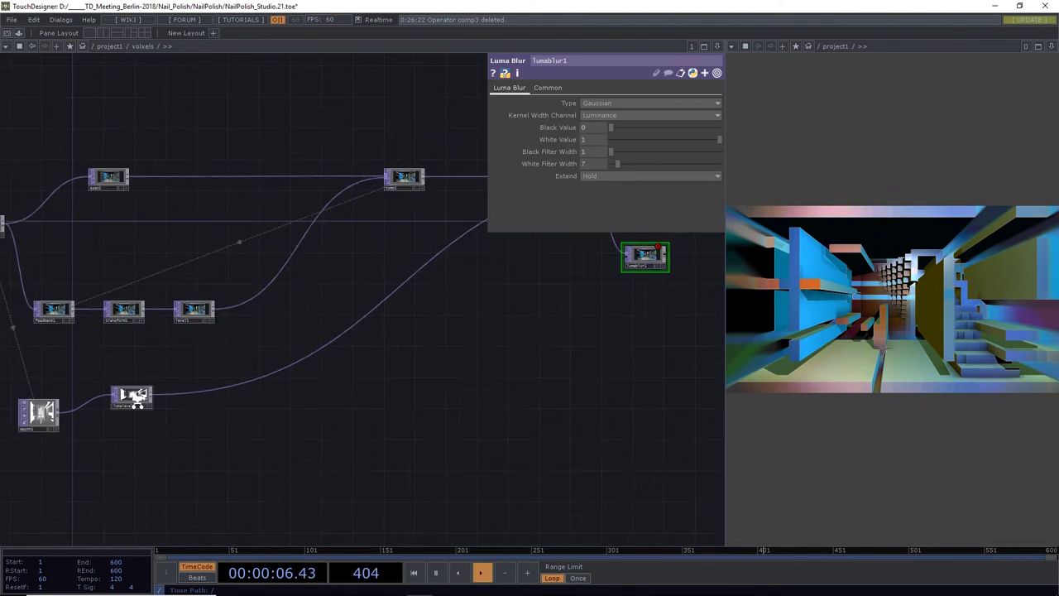
{"action": "scroll", "coordinate": [160, 393], "scroll_direction": "down", "scroll_amount": 3}
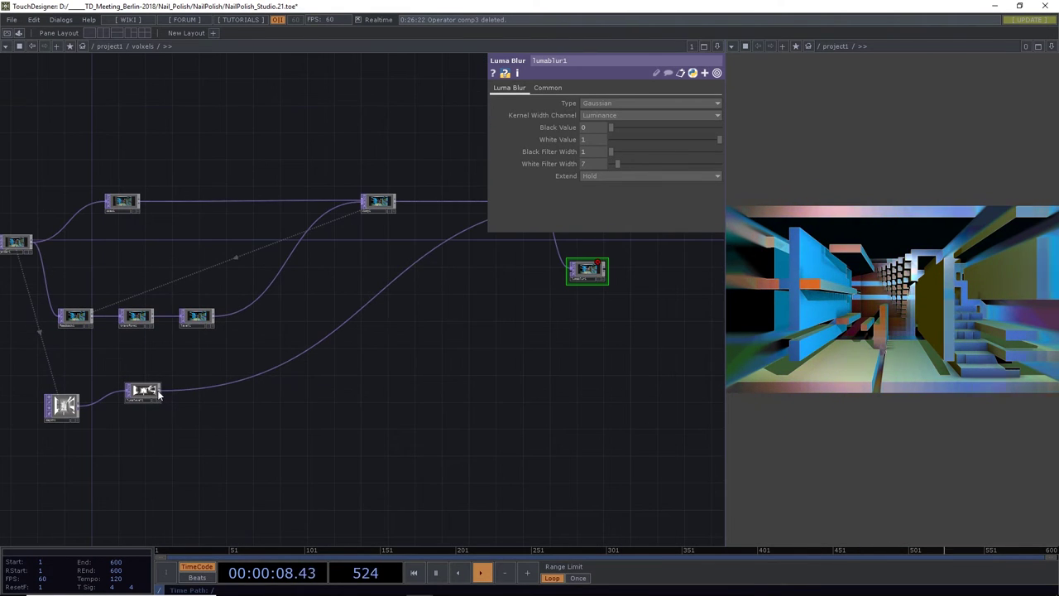
{"action": "left_click", "coordinate": [560, 280]}
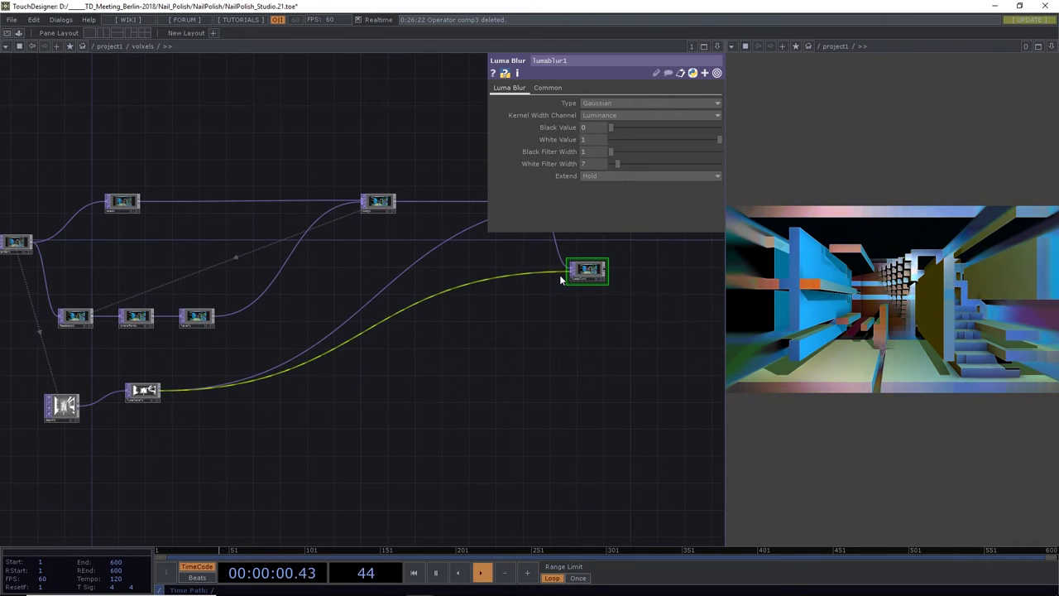
{"action": "scroll", "coordinate": [557, 288], "scroll_direction": "up", "scroll_amount": 5}
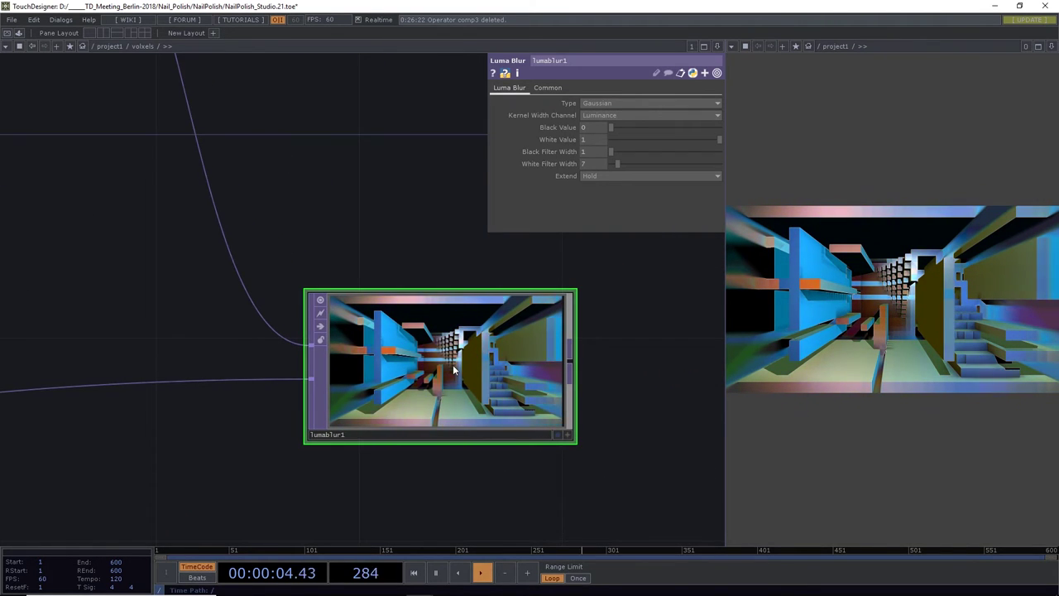
{"action": "scroll", "coordinate": [453, 370], "scroll_direction": "down", "scroll_amount": 5}
{"action": "scroll", "coordinate": [414, 410], "scroll_direction": "up", "scroll_amount": 5}
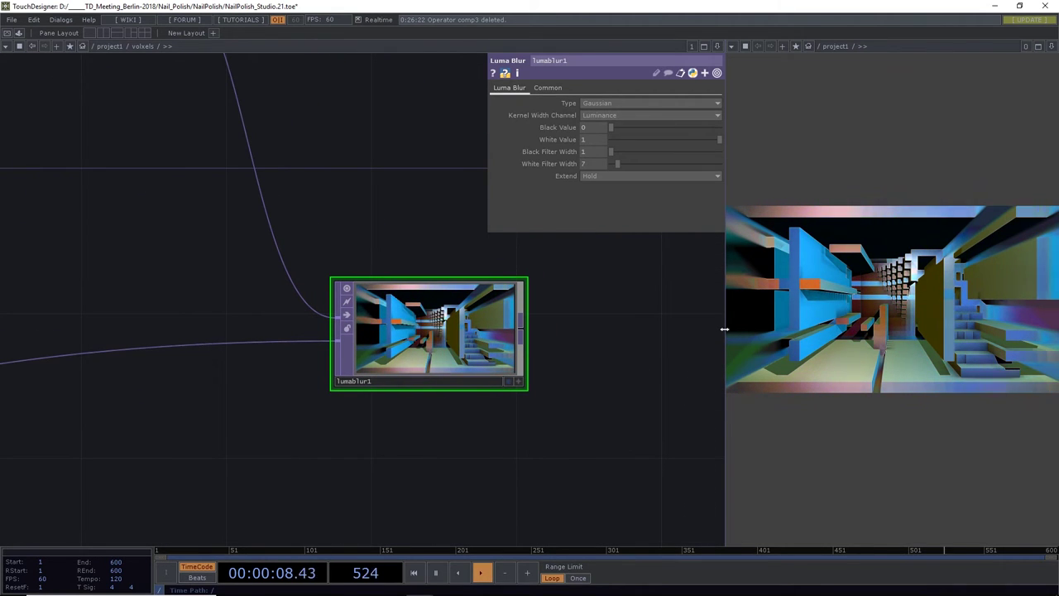
Widen the output viewer pane and set lumablur1's White Filter Width to 79
{"action": "left_click_drag", "start_coordinate": [638, 339], "coordinate": [638, 339]}
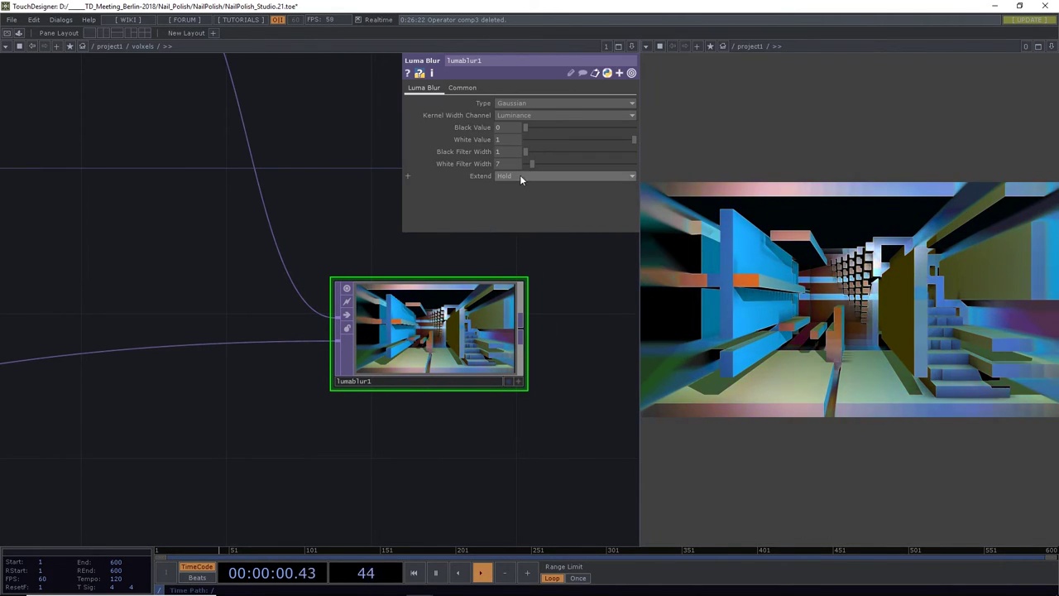
{"action": "left_click_drag", "start_coordinate": [530, 164], "coordinate": [620, 167]}
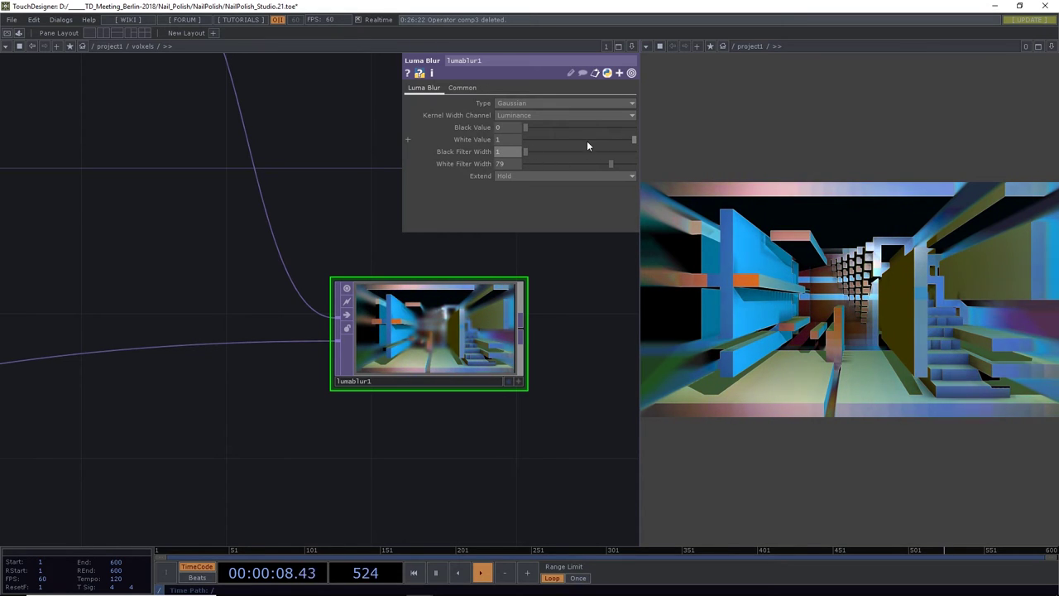
Toggle lumalevel1's bypass on and off again to compare its effect on the depth image
{"action": "scroll", "coordinate": [406, 385], "scroll_direction": "down", "scroll_amount": 5}
{"action": "left_click_drag", "start_coordinate": [325, 447], "coordinate": [557, 385]}
{"action": "scroll", "coordinate": [371, 421], "scroll_direction": "down", "scroll_amount": 3}
{"action": "scroll", "coordinate": [246, 421], "scroll_direction": "up", "scroll_amount": 3}
{"action": "scroll", "coordinate": [389, 425], "scroll_direction": "up", "scroll_amount": 3}
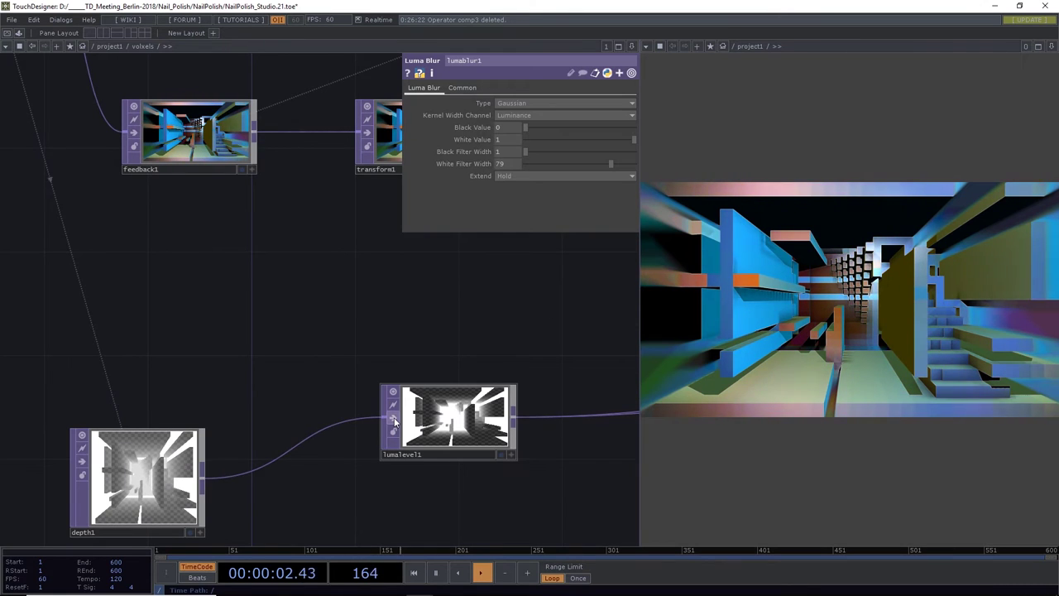
{"action": "left_click", "coordinate": [394, 419]}
{"action": "left_click", "coordinate": [394, 418]}
{"action": "scroll", "coordinate": [375, 340], "scroll_direction": "down", "scroll_amount": 5}
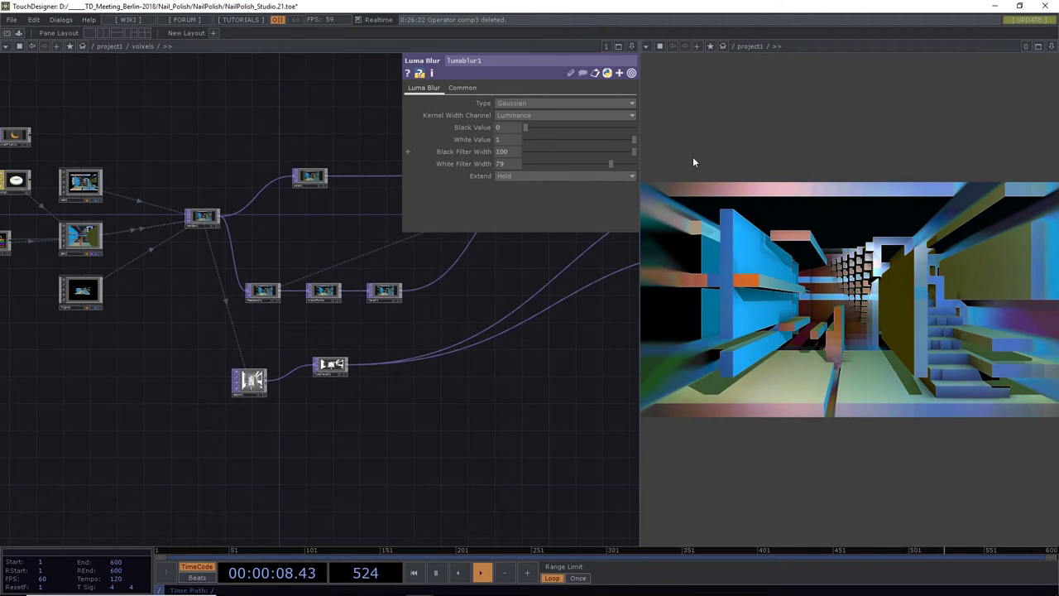
Move out1 further along the main row and feed it from lumablur1's output
{"action": "left_click_drag", "start_coordinate": [556, 233], "coordinate": [427, 452]}
{"action": "scroll", "coordinate": [524, 447], "scroll_direction": "down", "scroll_amount": 2}
{"action": "left_click_drag", "start_coordinate": [523, 447], "coordinate": [266, 423]}
{"action": "scroll", "coordinate": [392, 392], "scroll_direction": "up", "scroll_amount": 4}
{"action": "left_click_drag", "start_coordinate": [328, 371], "coordinate": [298, 397]}
{"action": "left_click_drag", "start_coordinate": [426, 253], "coordinate": [518, 252]}
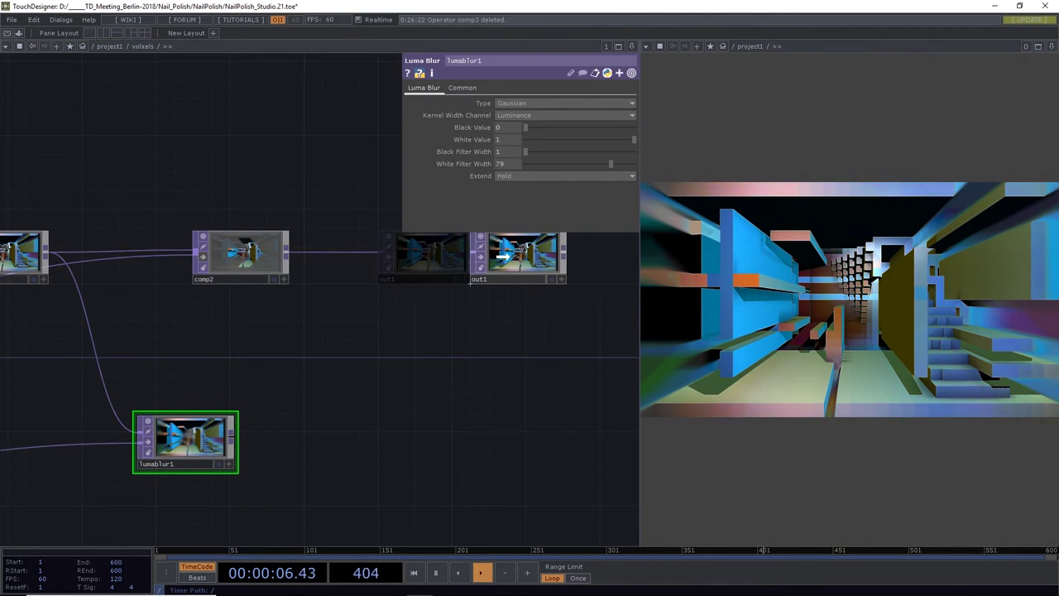
{"action": "left_click_drag", "start_coordinate": [234, 442], "coordinate": [463, 263]}
Set depth1's Gamma to 1.38
{"action": "scroll", "coordinate": [432, 414], "scroll_direction": "down", "scroll_amount": 5}
{"action": "left_click_drag", "start_coordinate": [404, 452], "coordinate": [514, 405]}
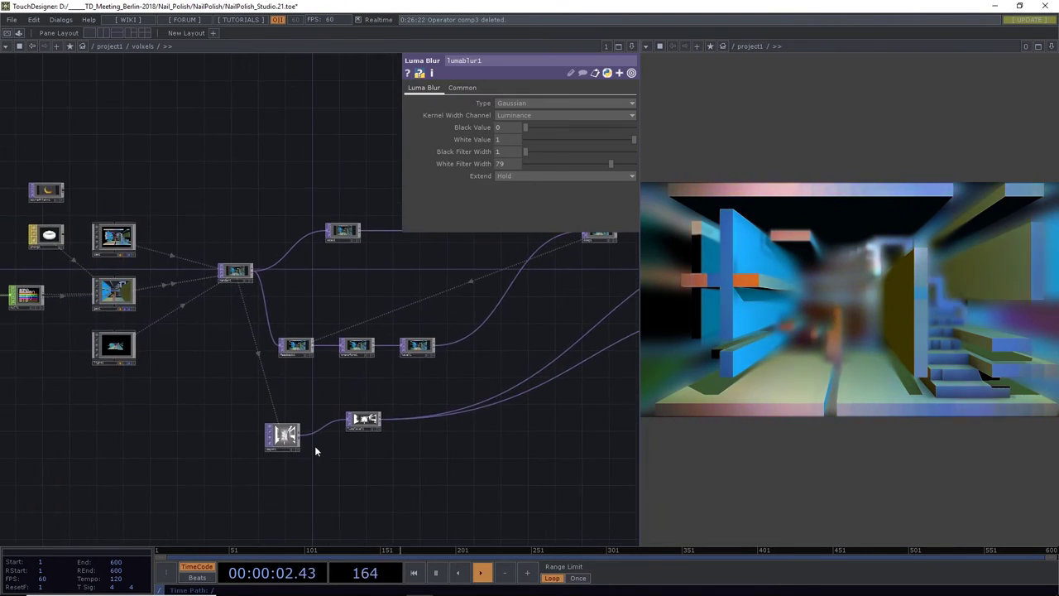
{"action": "scroll", "coordinate": [307, 447], "scroll_direction": "up", "scroll_amount": 5}
{"action": "left_click", "coordinate": [284, 438]}
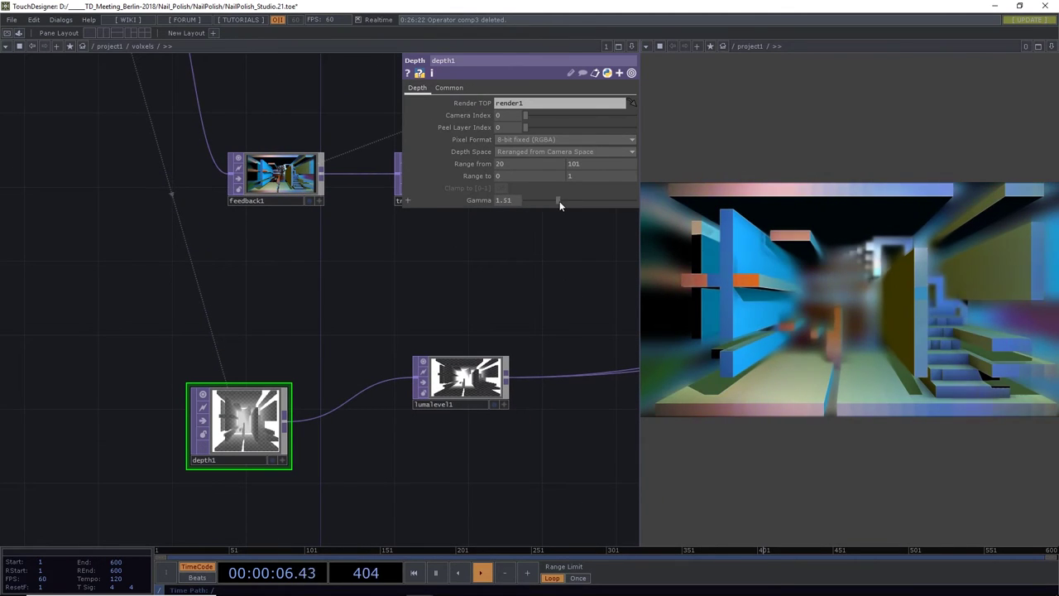
{"action": "left_click_drag", "start_coordinate": [555, 201], "coordinate": [555, 197]}
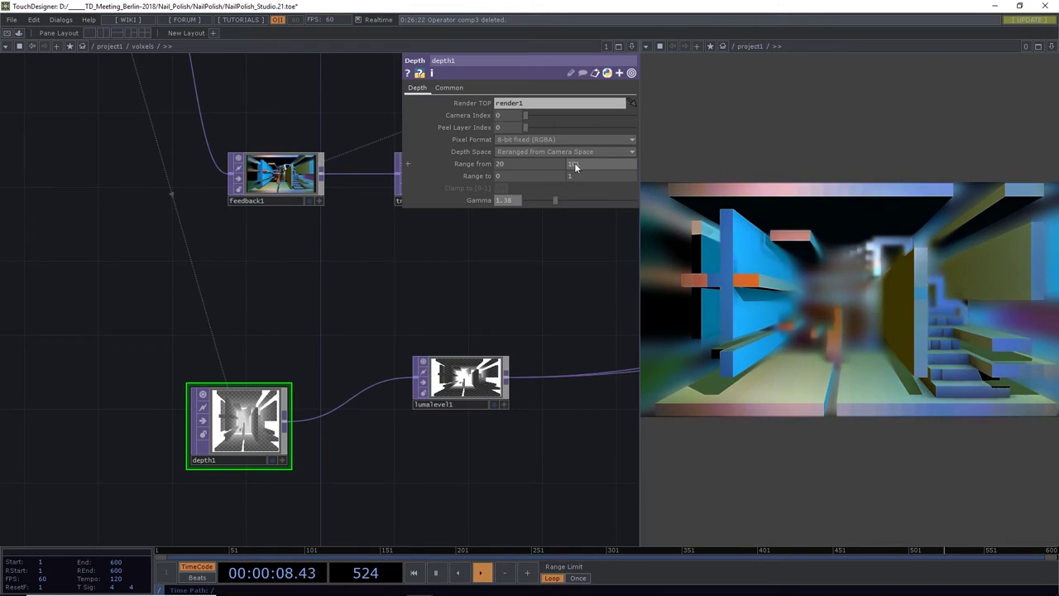
Set lumalevel1's Brightness 1 to 1.06, Gamma 1 to 0.23 and Contrast to 0.84, and inspect its image
{"action": "left_click_drag", "start_coordinate": [477, 325], "coordinate": [357, 331]}
{"action": "left_click", "coordinate": [341, 388]}
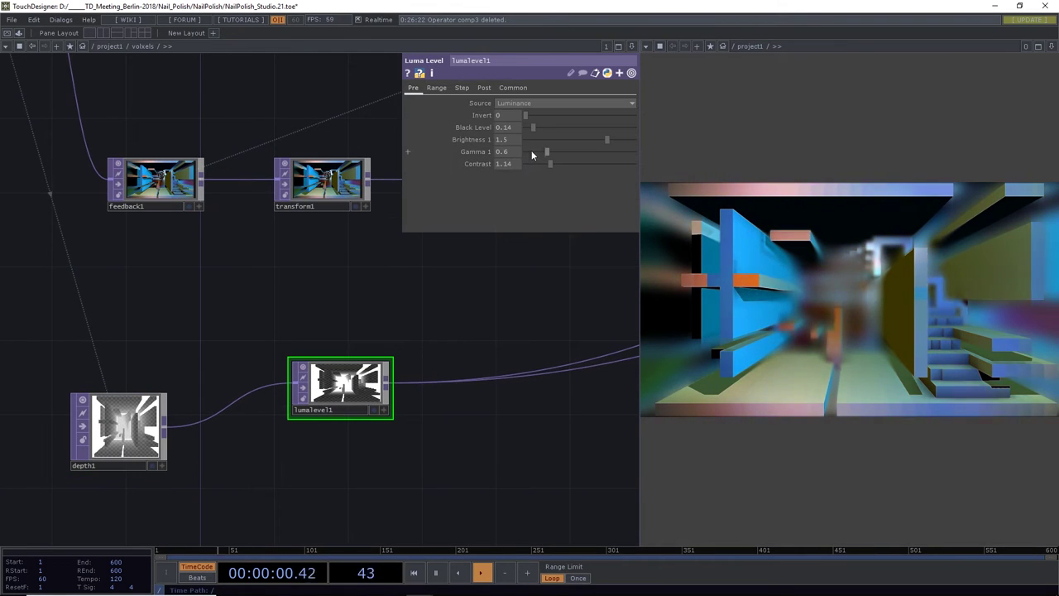
{"action": "mouse_move", "coordinate": [552, 154]}
{"action": "left_mouse_down"}
{"action": "mouse_move", "coordinate": [595, 158]}
{"action": "mouse_move", "coordinate": [524, 161]}
{"action": "mouse_move", "coordinate": [609, 142]}
{"action": "mouse_move", "coordinate": [525, 168]}
{"action": "mouse_move", "coordinate": [544, 164]}
{"action": "left_mouse_up"}
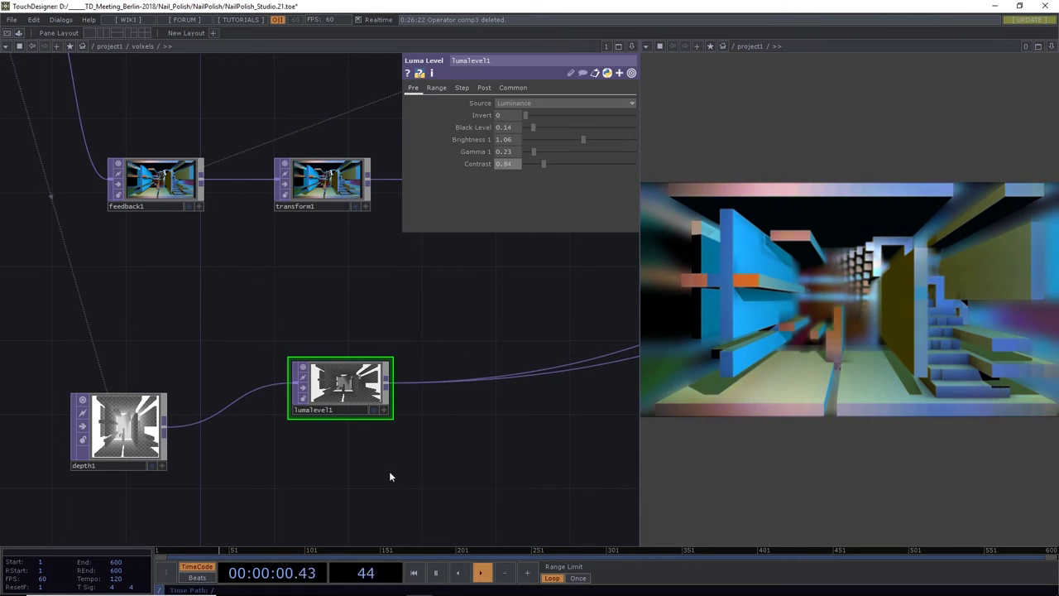
{"action": "scroll", "coordinate": [357, 395], "scroll_direction": "up", "scroll_amount": 5}
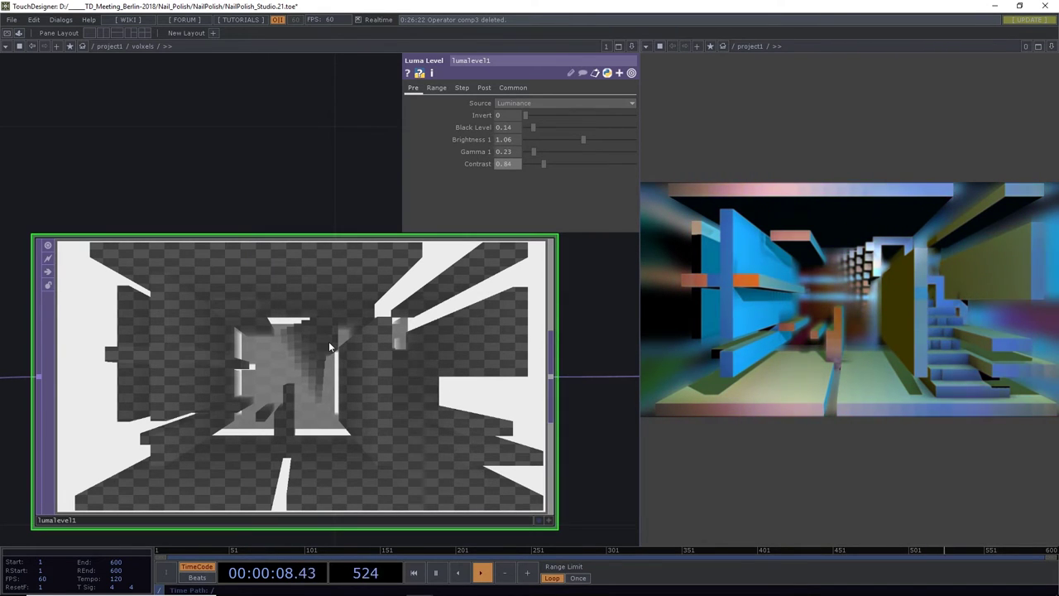
{"action": "scroll", "coordinate": [331, 352], "scroll_direction": "down", "scroll_amount": 5}
{"action": "scroll", "coordinate": [330, 352], "scroll_direction": "down", "scroll_amount": 2}
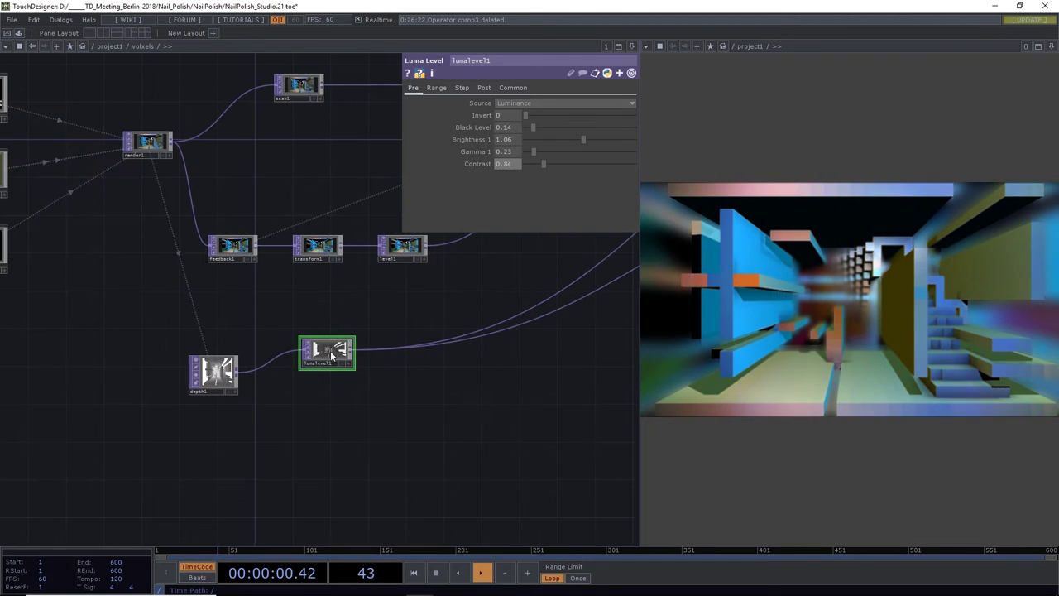
Move lumalevel1 away from depth1 and insert a Composite TOP between the two
{"action": "left_click_drag", "start_coordinate": [312, 427], "coordinate": [307, 390]}
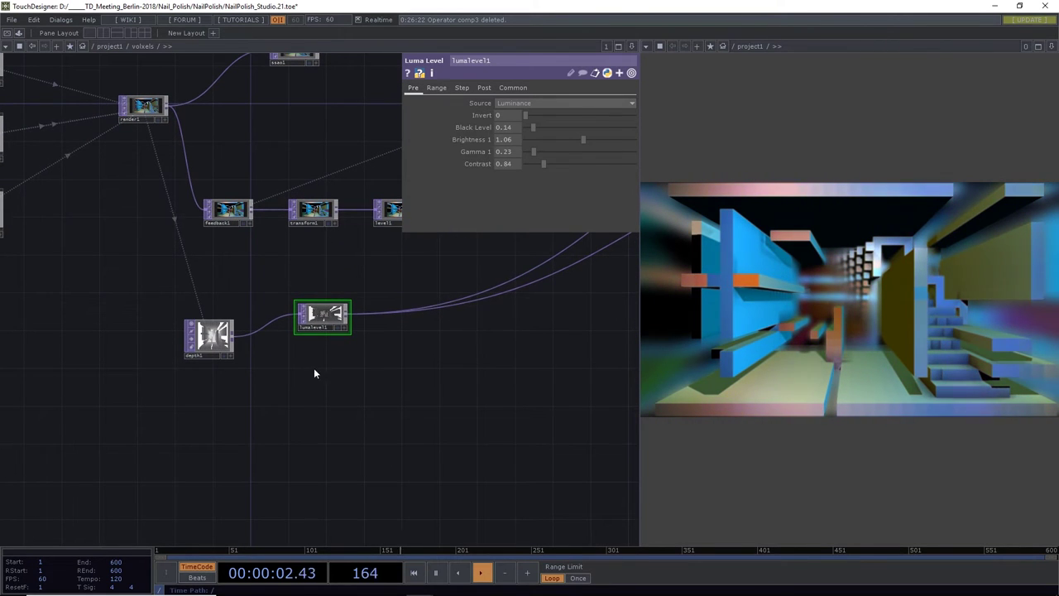
{"action": "left_click_drag", "start_coordinate": [333, 313], "coordinate": [466, 338]}
{"action": "right_click", "coordinate": [369, 335]}
{"action": "left_click", "coordinate": [413, 324]}
{"action": "type", "text": "comp"}
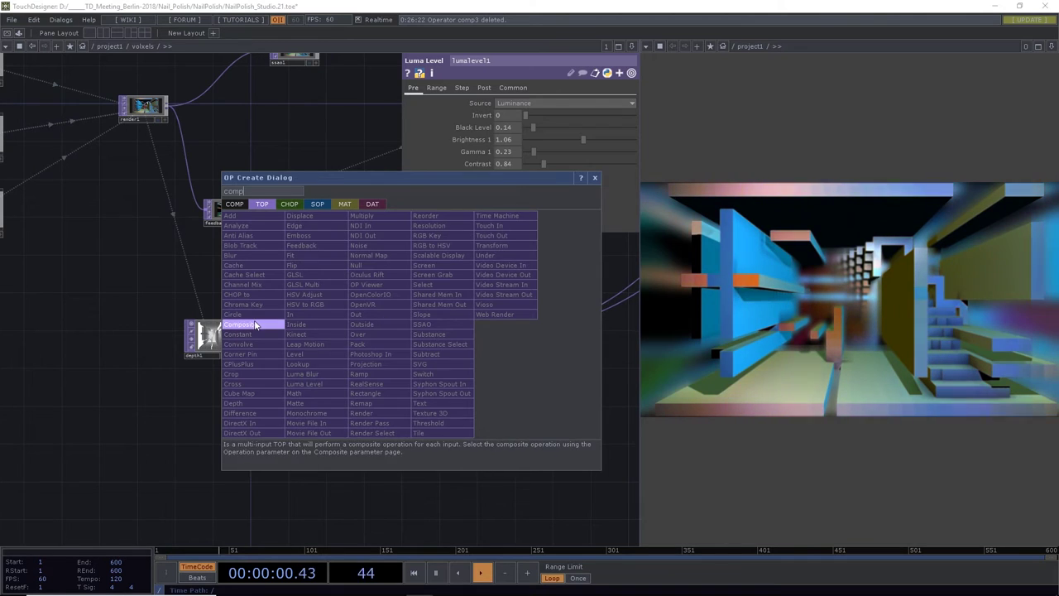
{"action": "left_click", "coordinate": [242, 324]}
{"action": "left_click", "coordinate": [380, 339]}
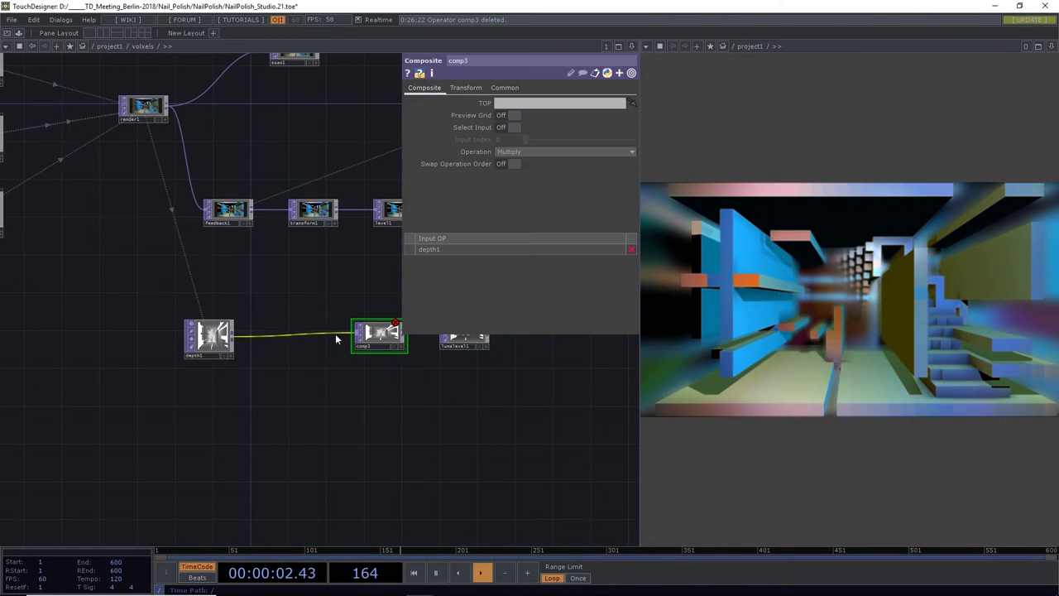
{"action": "left_click", "coordinate": [404, 334]}
Add a Ramp TOP below depth1 as the second input of the new Composite TOP
{"action": "left_click", "coordinate": [230, 442]}
{"action": "type", "text": "ram"}
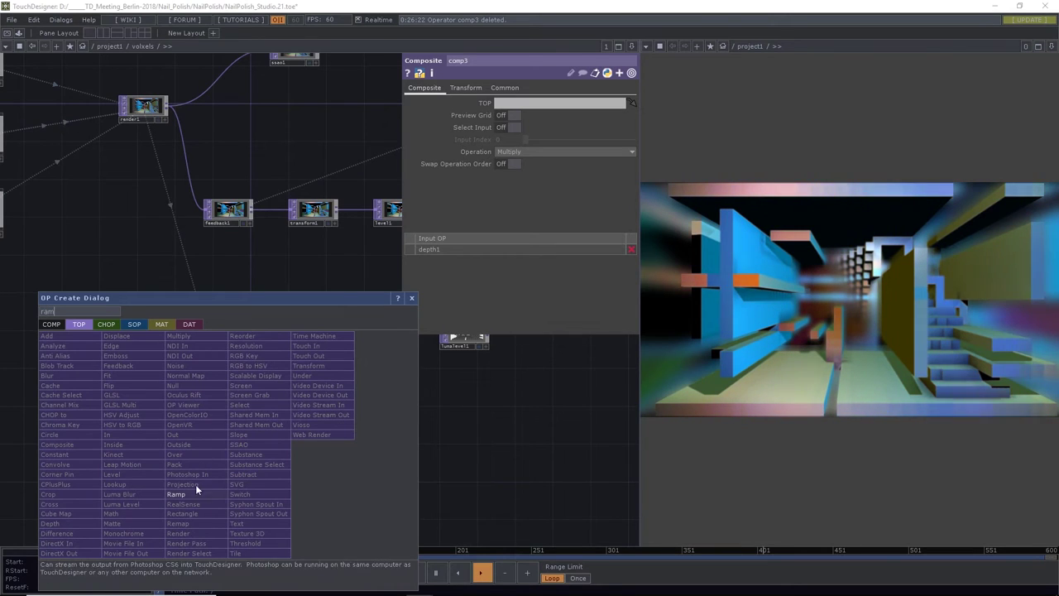
{"action": "left_click", "coordinate": [182, 494]}
{"action": "left_click", "coordinate": [238, 424]}
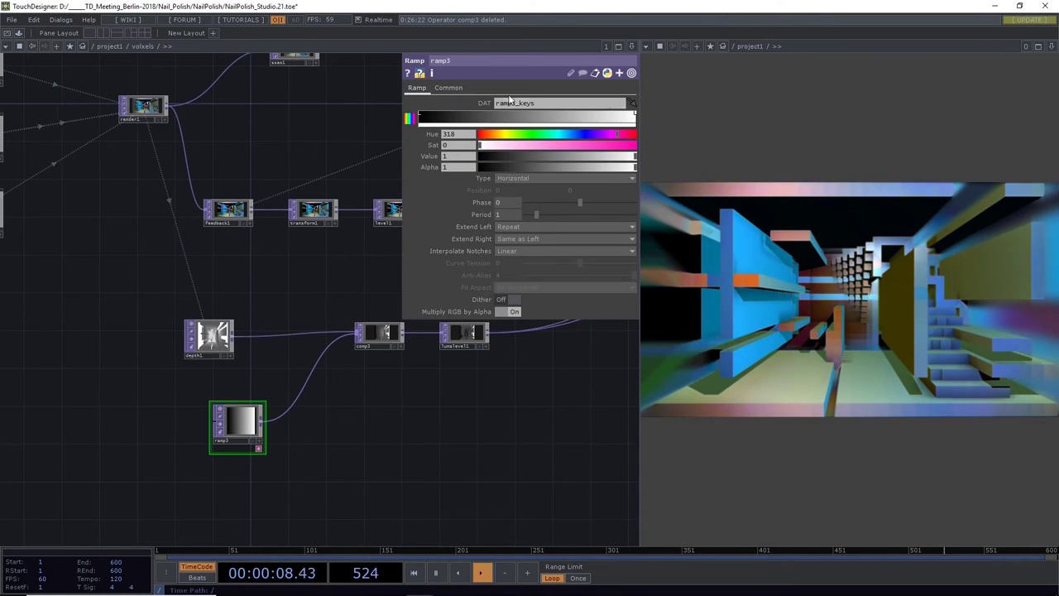
Set the new ramp's resolution to 1280 x 720
{"action": "left_click", "coordinate": [457, 89]}
{"action": "left_click", "coordinate": [630, 117]}
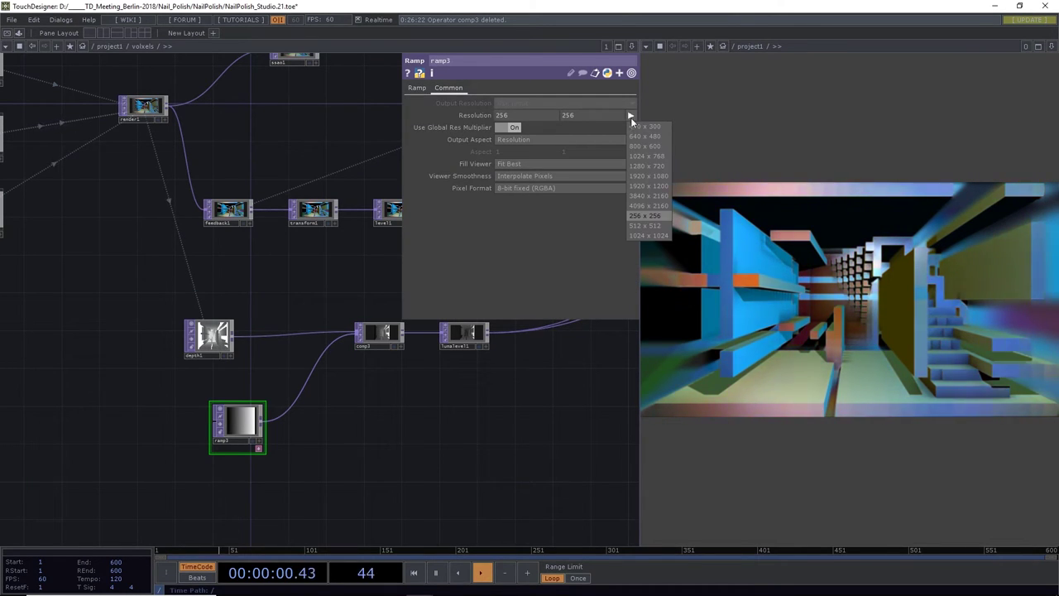
{"action": "left_click", "coordinate": [644, 165]}
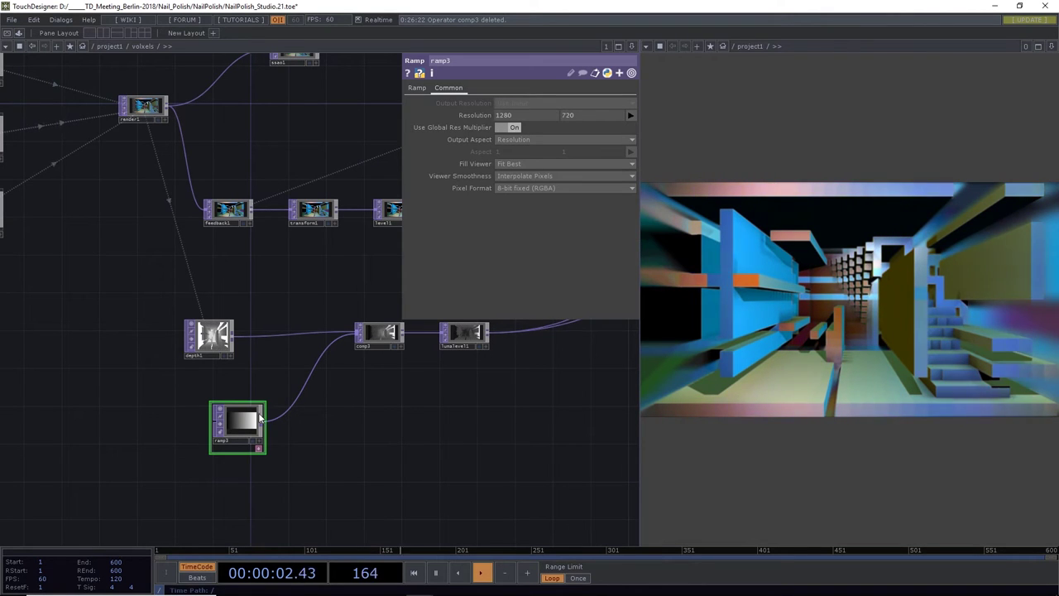
Move the ramp's white key to about the middle and add an end key with Value 0
{"action": "left_click", "coordinate": [416, 88]}
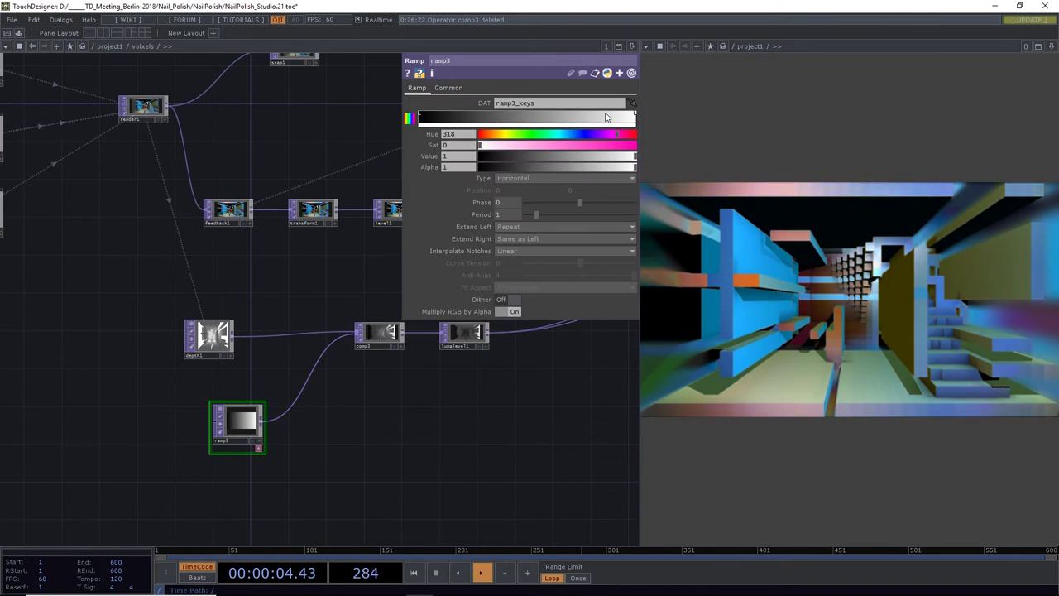
{"action": "left_click_drag", "start_coordinate": [627, 115], "coordinate": [522, 117]}
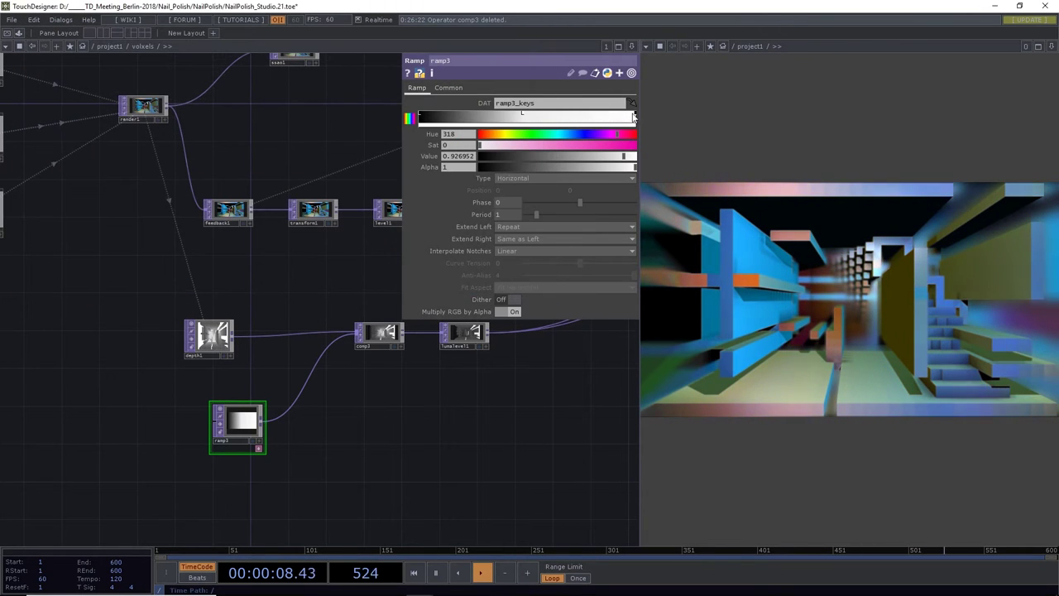
{"action": "left_click_drag", "start_coordinate": [577, 159], "coordinate": [471, 162]}
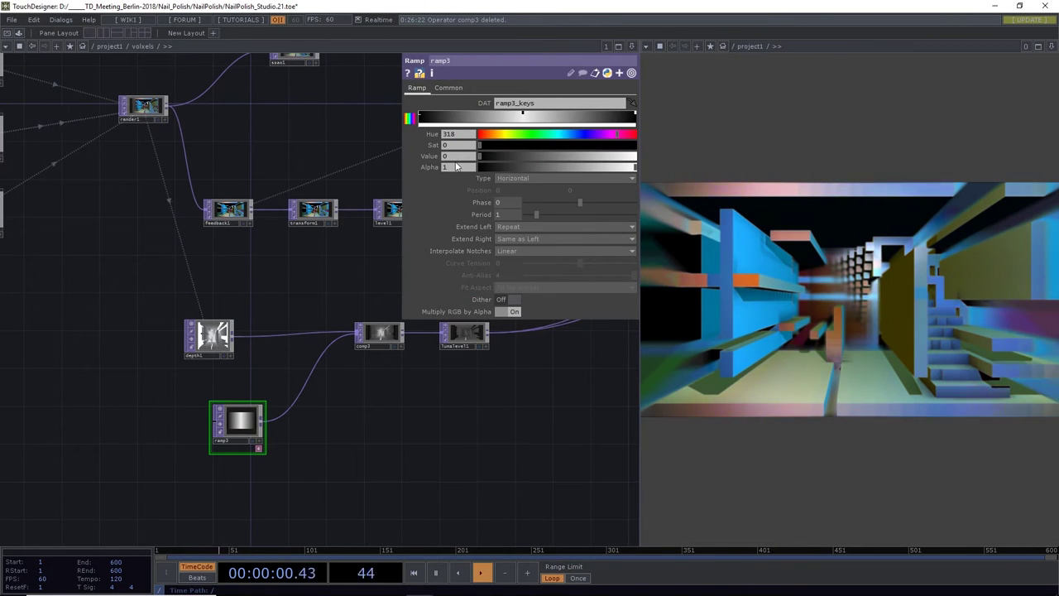
Change comp3's Operation to Add
{"action": "left_click_drag", "start_coordinate": [371, 420], "coordinate": [263, 441]}
{"action": "scroll", "coordinate": [267, 369], "scroll_direction": "up", "scroll_amount": 8}
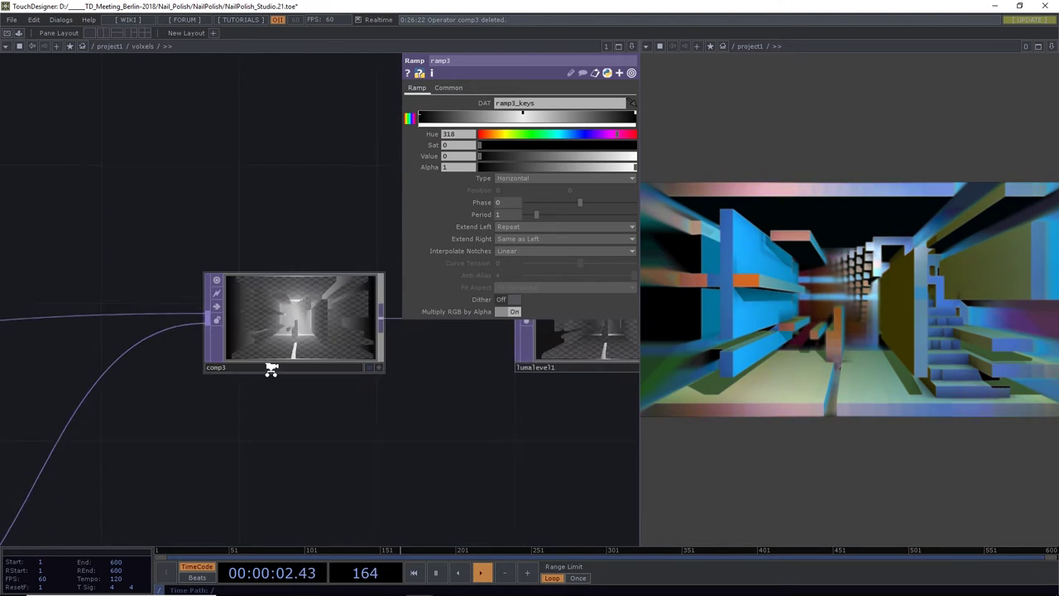
{"action": "left_click", "coordinate": [323, 299]}
{"action": "left_click", "coordinate": [535, 151]}
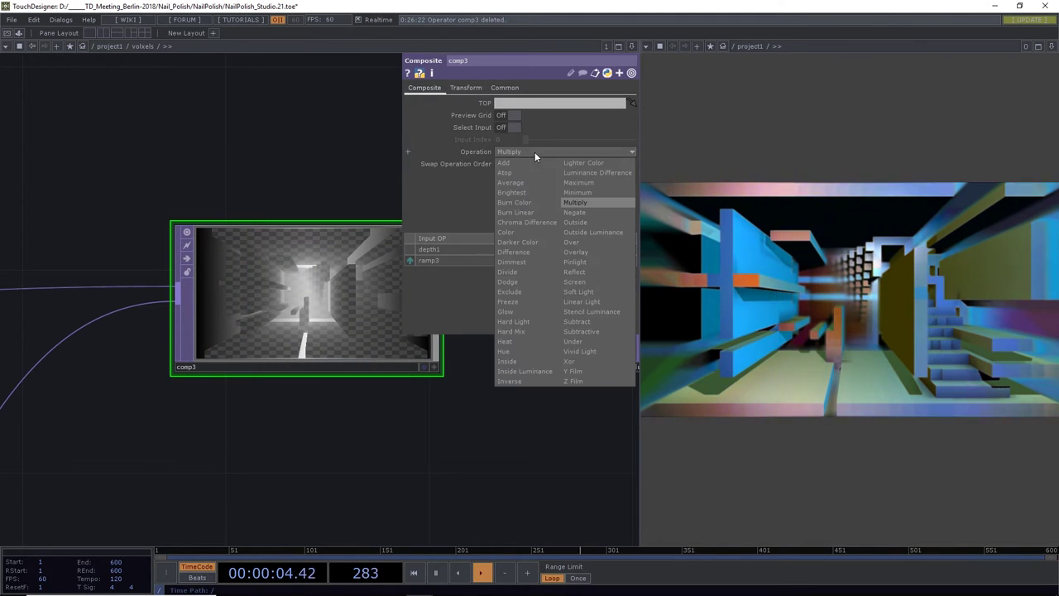
{"action": "left_click", "coordinate": [522, 160]}
{"action": "scroll", "coordinate": [303, 368], "scroll_direction": "down", "scroll_amount": 6}
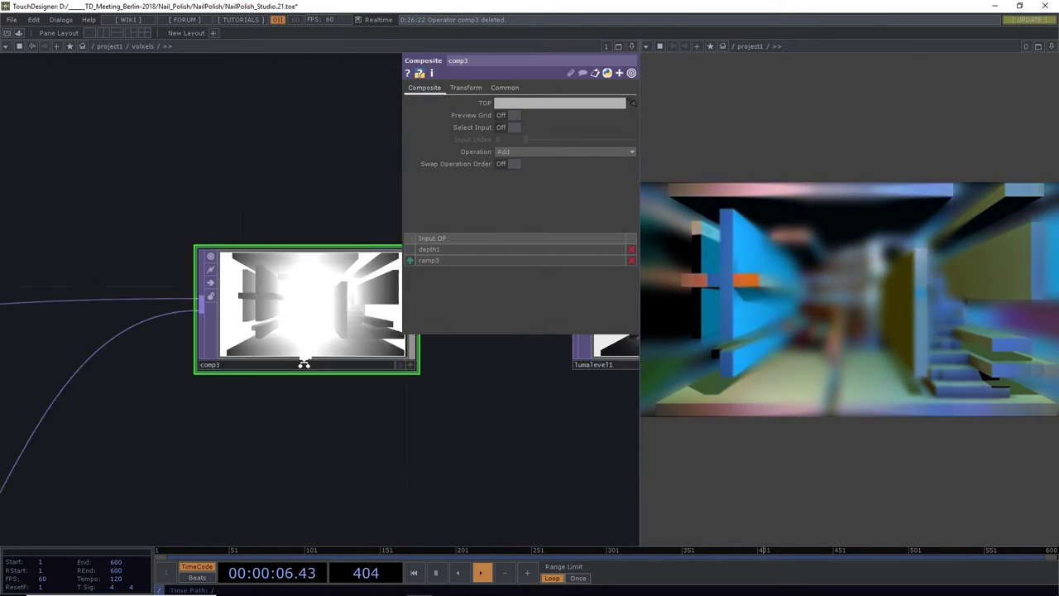
Set ramp3's Type to Vertical, Phase to -0.52 and Period to 1.1
{"action": "left_click_drag", "start_coordinate": [276, 444], "coordinate": [294, 469]}
{"action": "left_click", "coordinate": [179, 455]}
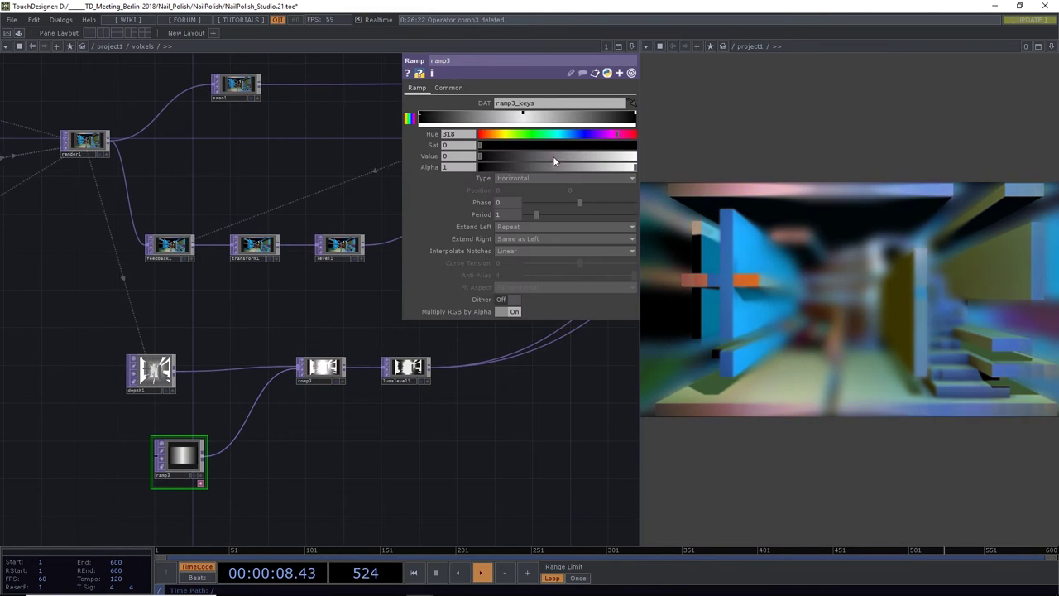
{"action": "left_click", "coordinate": [511, 189]}
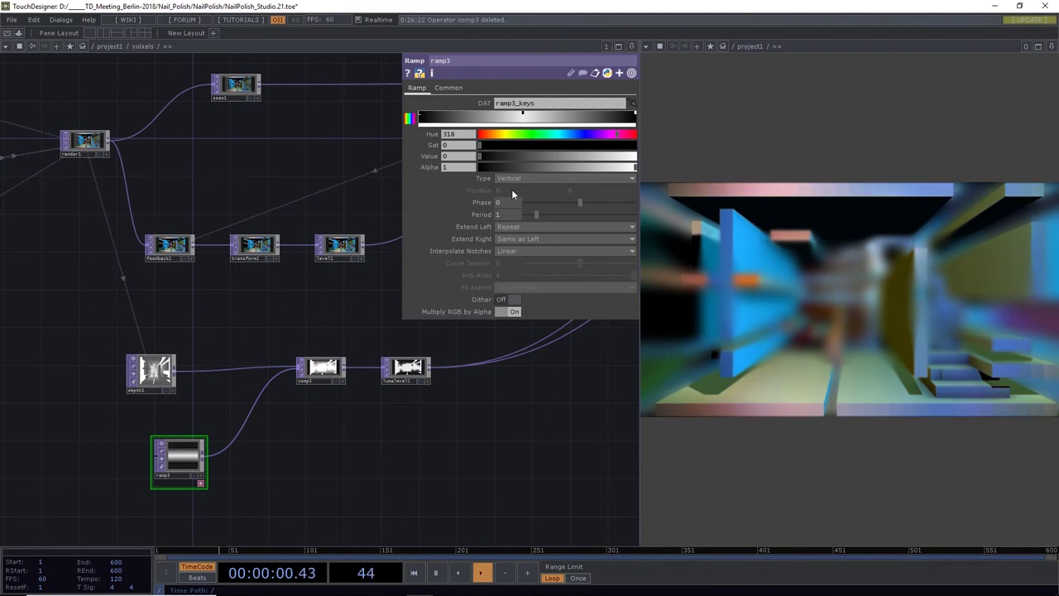
{"action": "left_click_drag", "start_coordinate": [581, 201], "coordinate": [554, 201]}
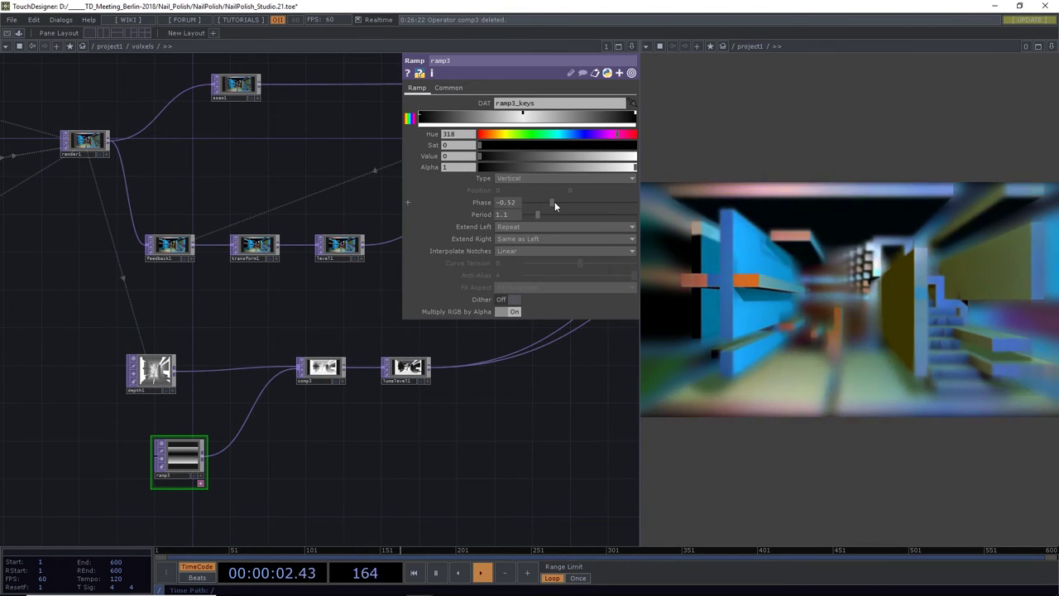
{"action": "left_click_drag", "start_coordinate": [235, 461], "coordinate": [225, 373]}
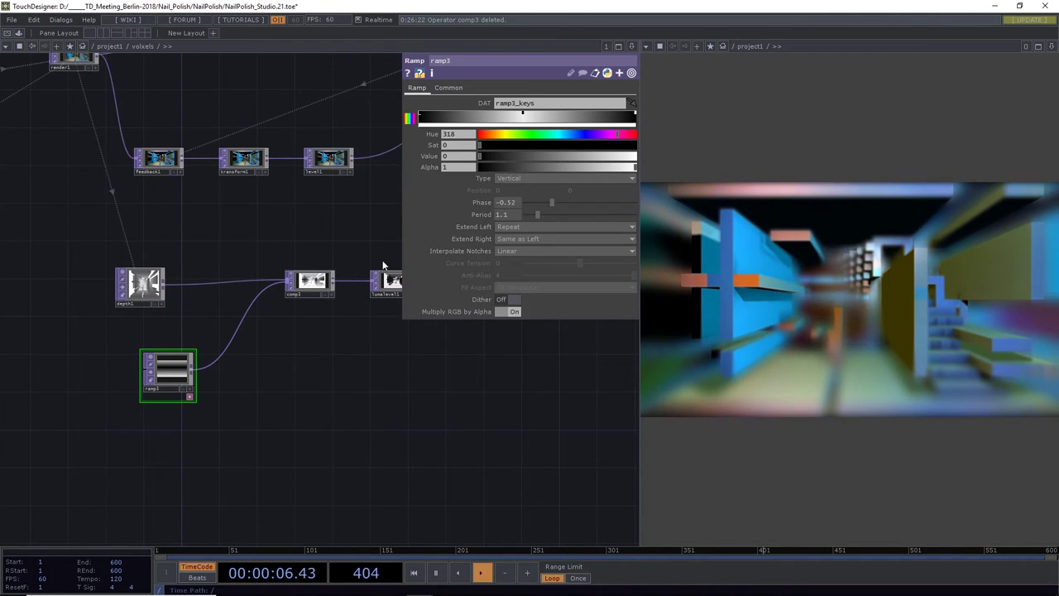
Insert a Luma Level TOP between ramp3 and comp3 and set its Invert to 1
{"action": "left_click_drag", "start_coordinate": [188, 362], "coordinate": [132, 390]}
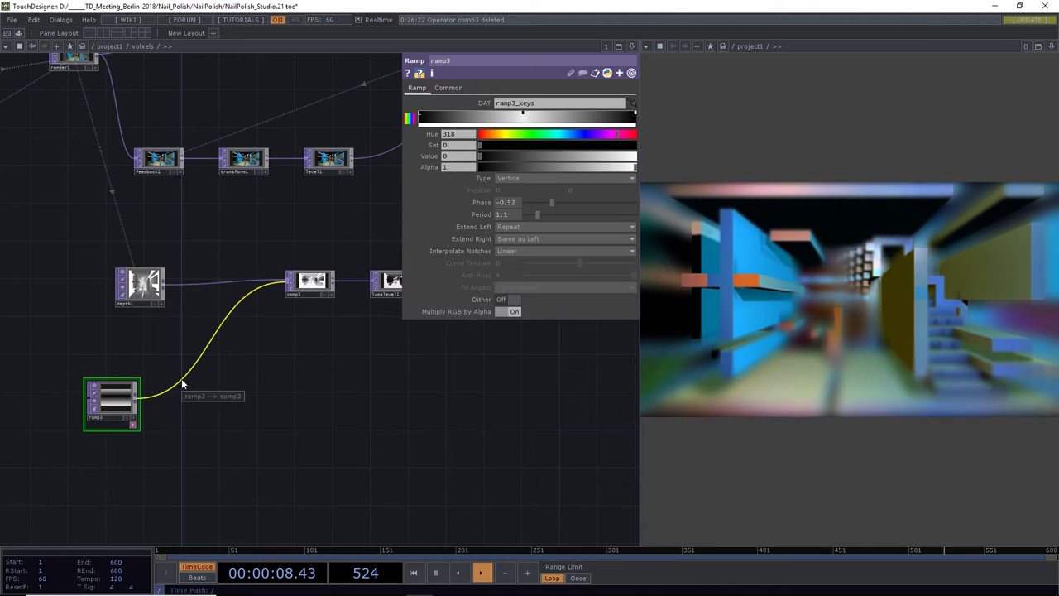
{"action": "right_click", "coordinate": [189, 364]}
{"action": "left_click", "coordinate": [201, 367]}
{"action": "type", "text": "lu"}
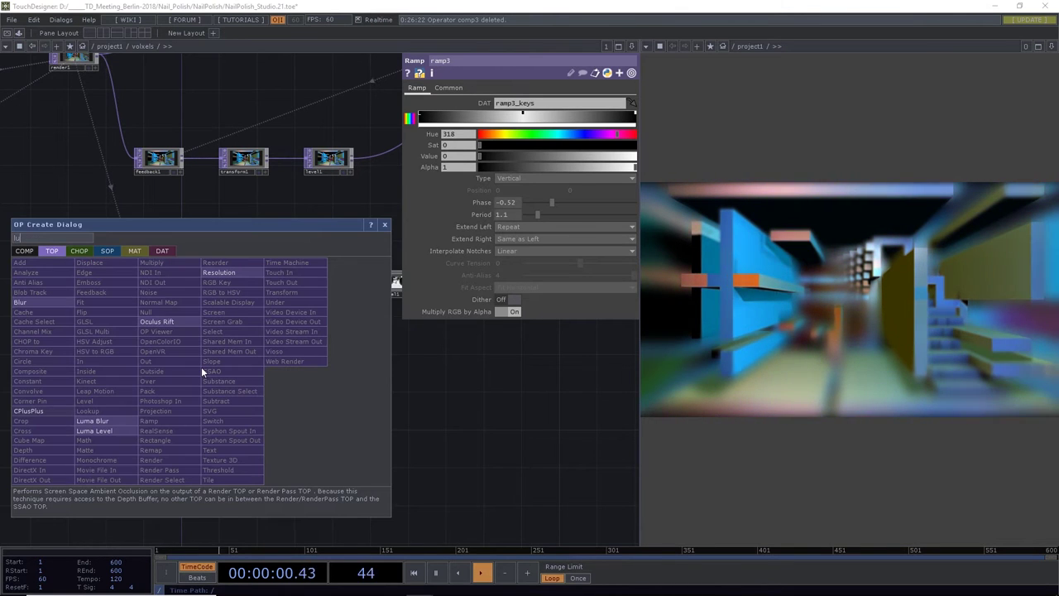
{"action": "left_click", "coordinate": [93, 430]}
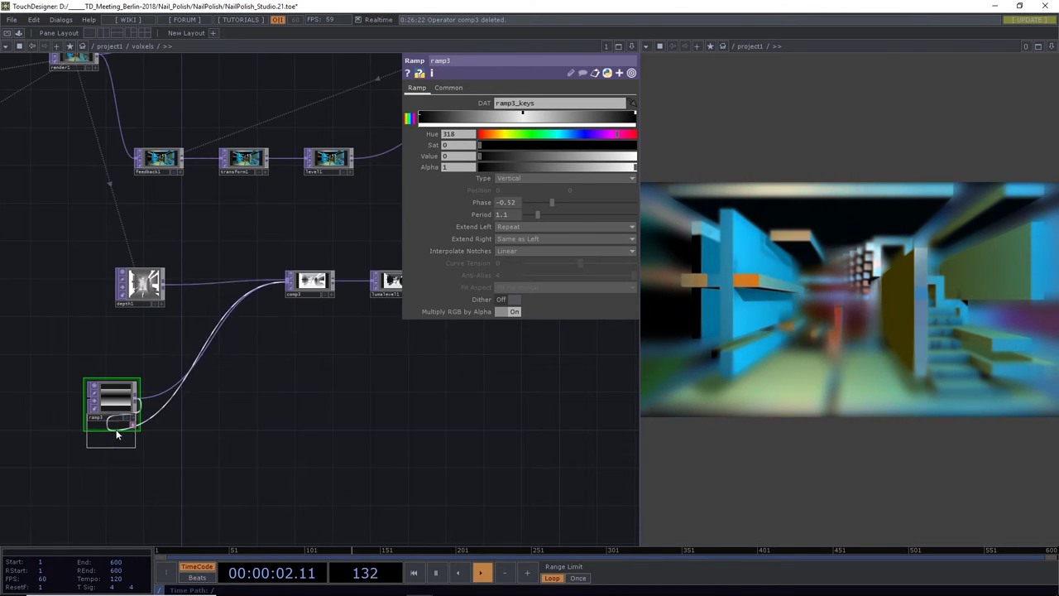
{"action": "left_click", "coordinate": [199, 383]}
{"action": "left_click_drag", "start_coordinate": [525, 115], "coordinate": [693, 132]}
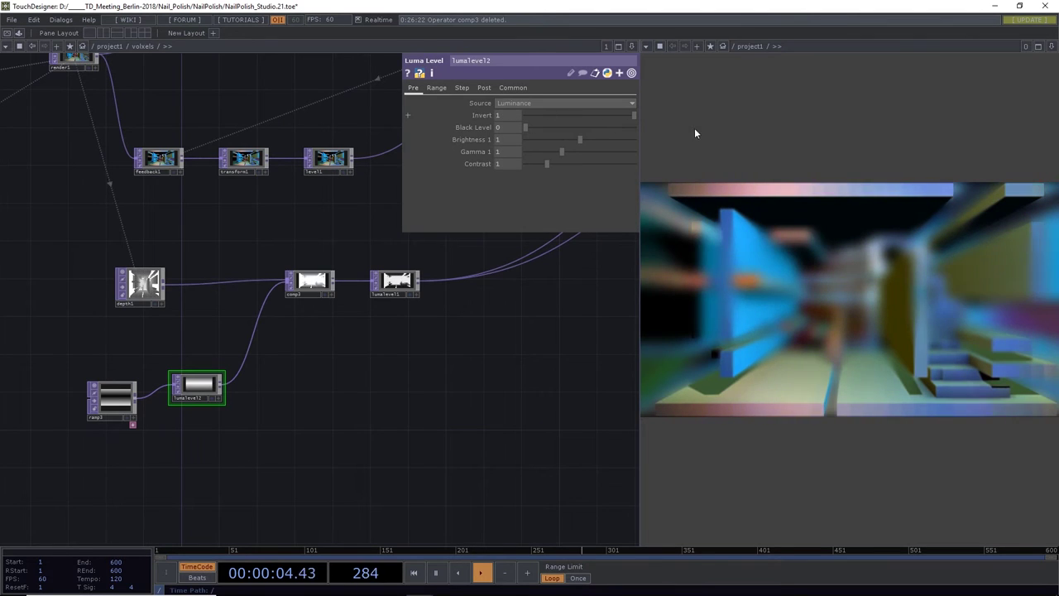
Try ramp3 as a Circular ramp with Period 1 and Phase -0.36
{"action": "left_click", "coordinate": [115, 400]}
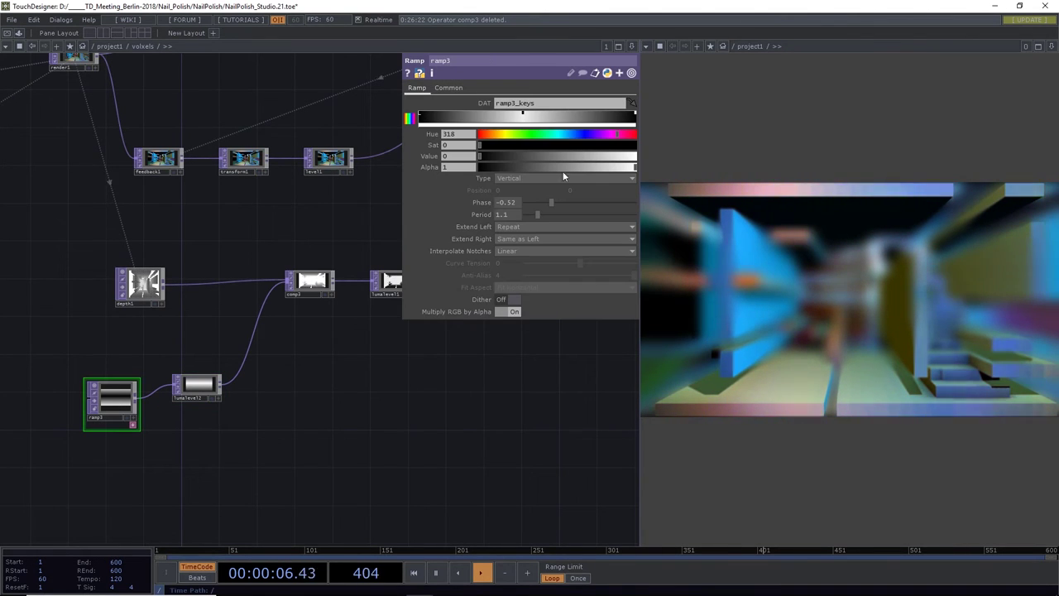
{"action": "left_click_drag", "start_coordinate": [552, 201], "coordinate": [513, 215]}
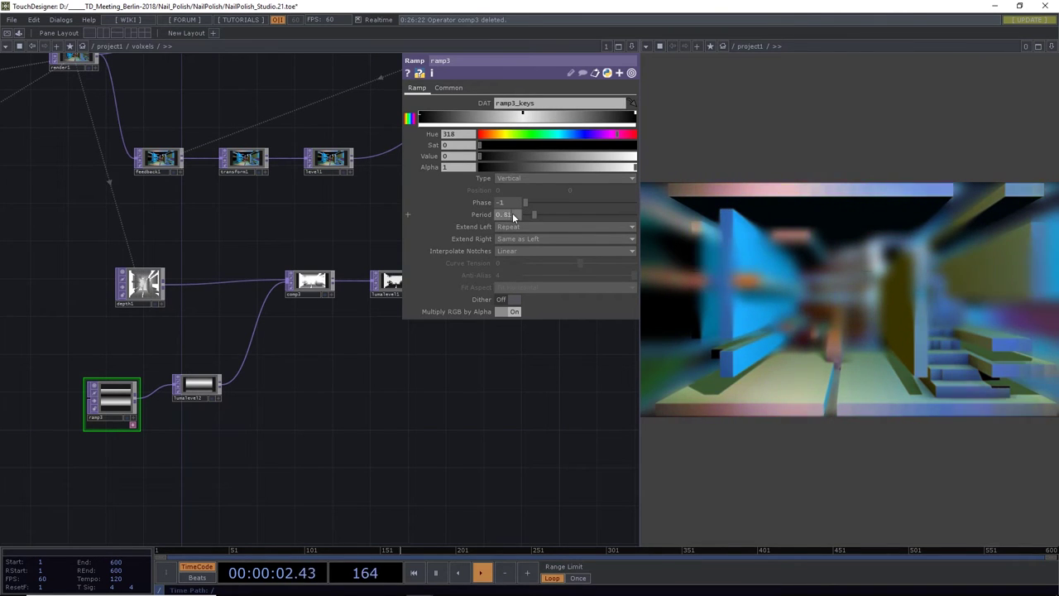
{"action": "left_click", "coordinate": [456, 215]}
{"action": "left_click", "coordinate": [517, 218]}
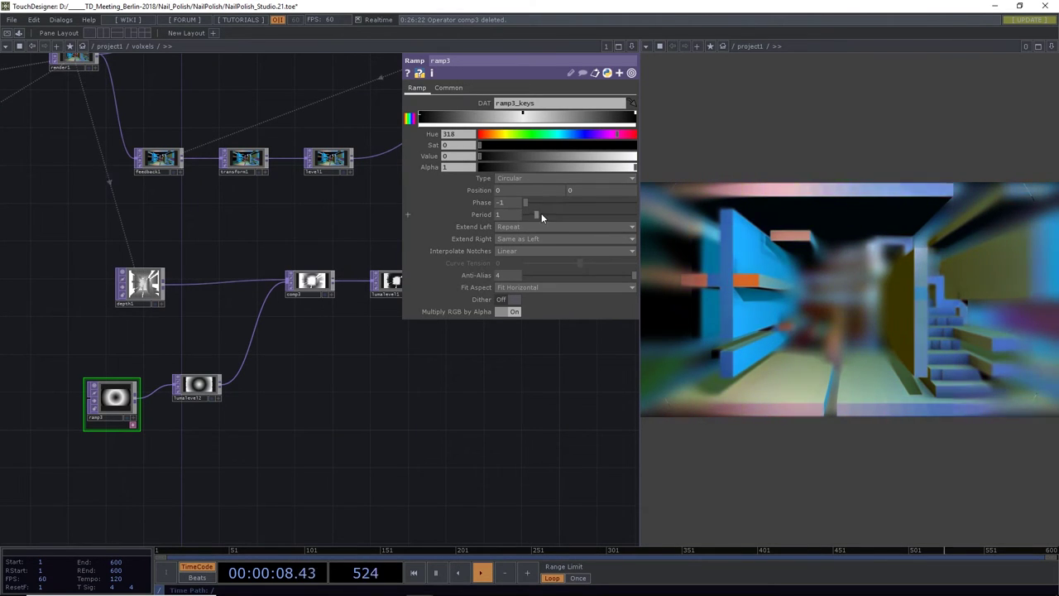
{"action": "left_click_drag", "start_coordinate": [528, 204], "coordinate": [559, 206]}
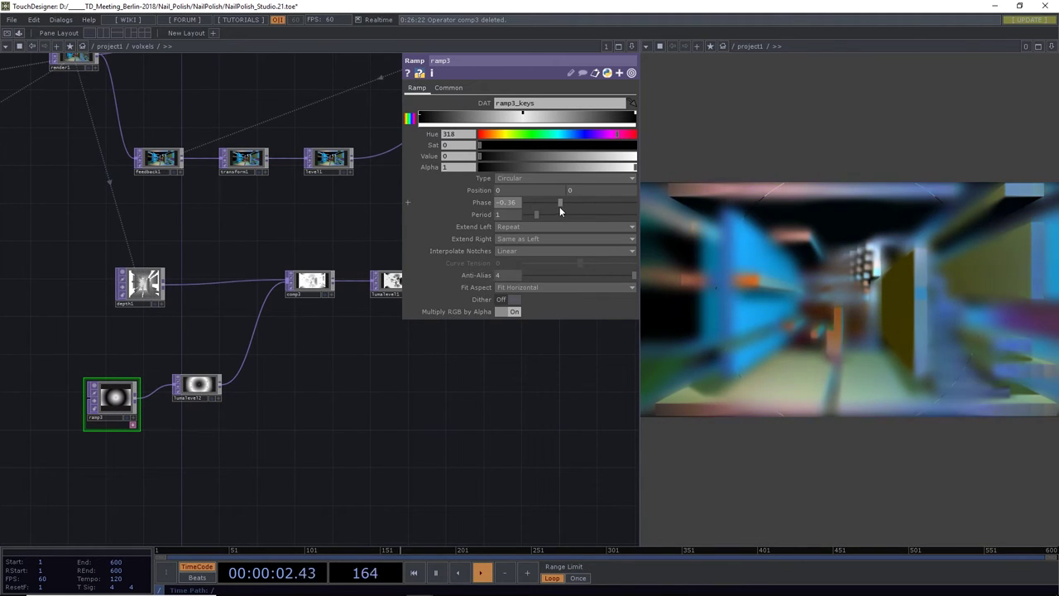
Return ramp3's Type to Vertical and set its Phase to 0
{"action": "left_click", "coordinate": [199, 388]}
{"action": "left_click_drag", "start_coordinate": [303, 397], "coordinate": [292, 428]}
{"action": "left_click_drag", "start_coordinate": [188, 415], "coordinate": [177, 436]}
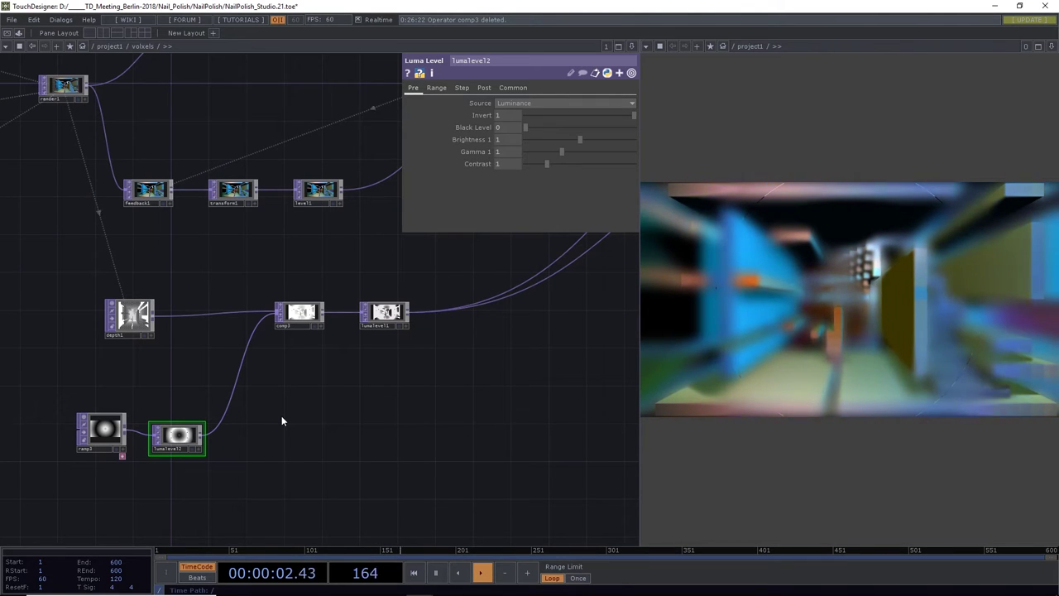
{"action": "left_click", "coordinate": [105, 431]}
{"action": "left_click", "coordinate": [508, 179]}
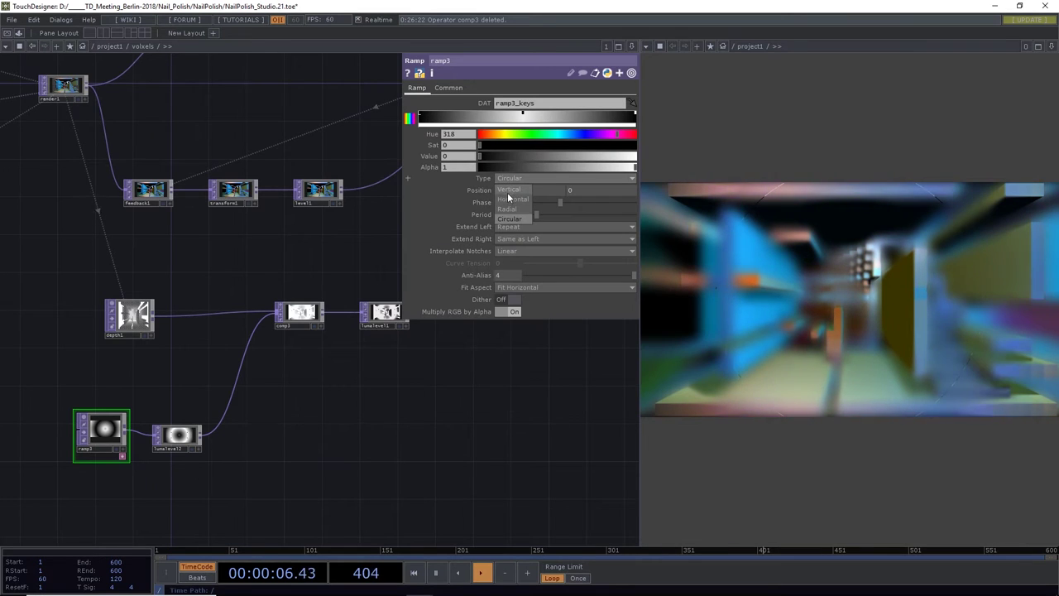
{"action": "left_click", "coordinate": [509, 190]}
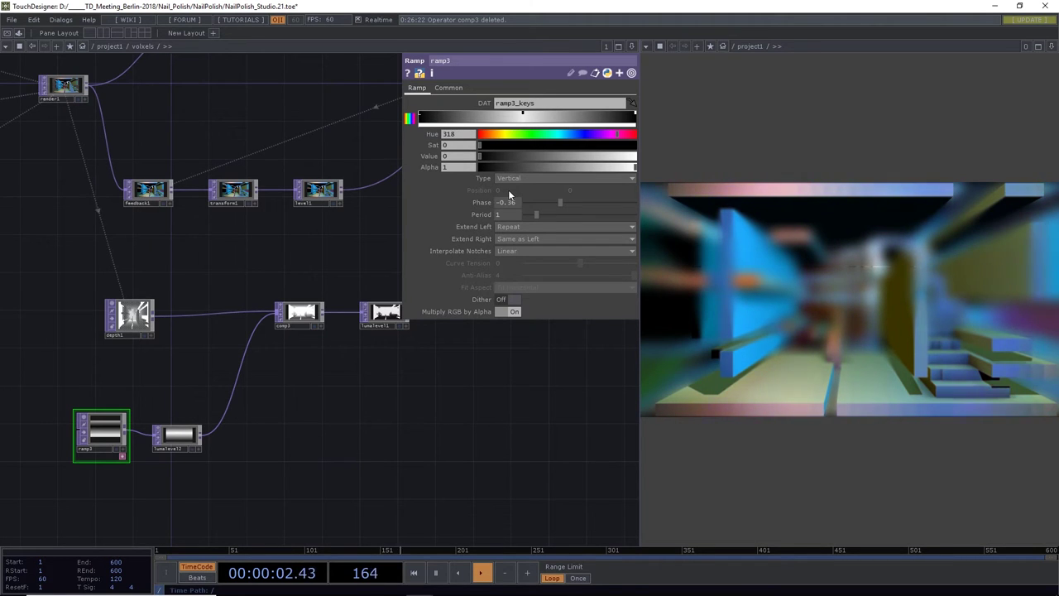
{"action": "left_click_drag", "start_coordinate": [515, 205], "coordinate": [500, 204]}
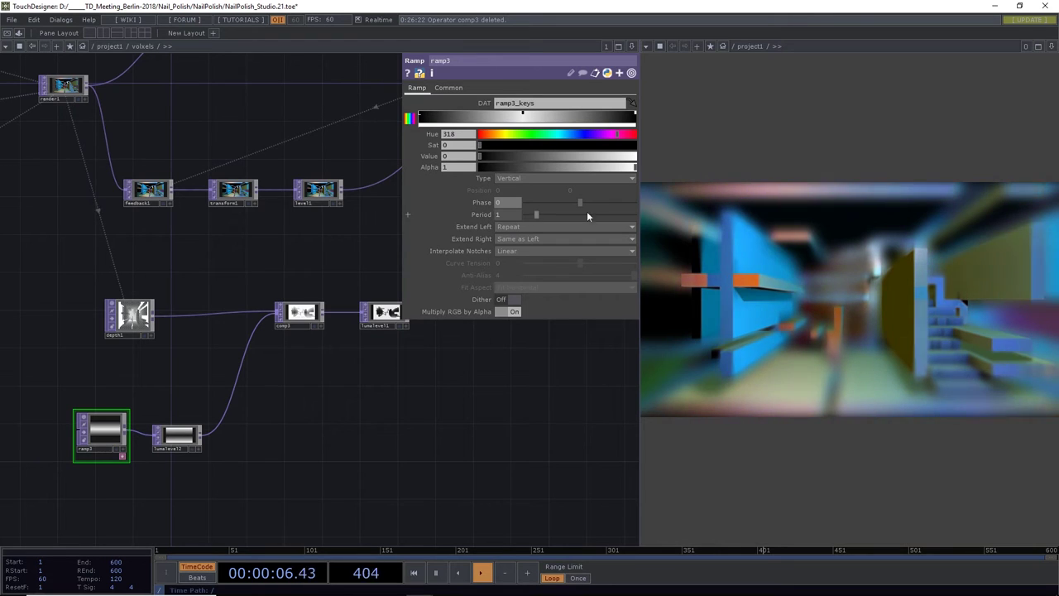
Move ramp3's middle key close to the gradient's end and add another key close to its start
{"action": "left_click_drag", "start_coordinate": [522, 118], "coordinate": [605, 117]}
{"action": "left_click", "coordinate": [536, 117]}
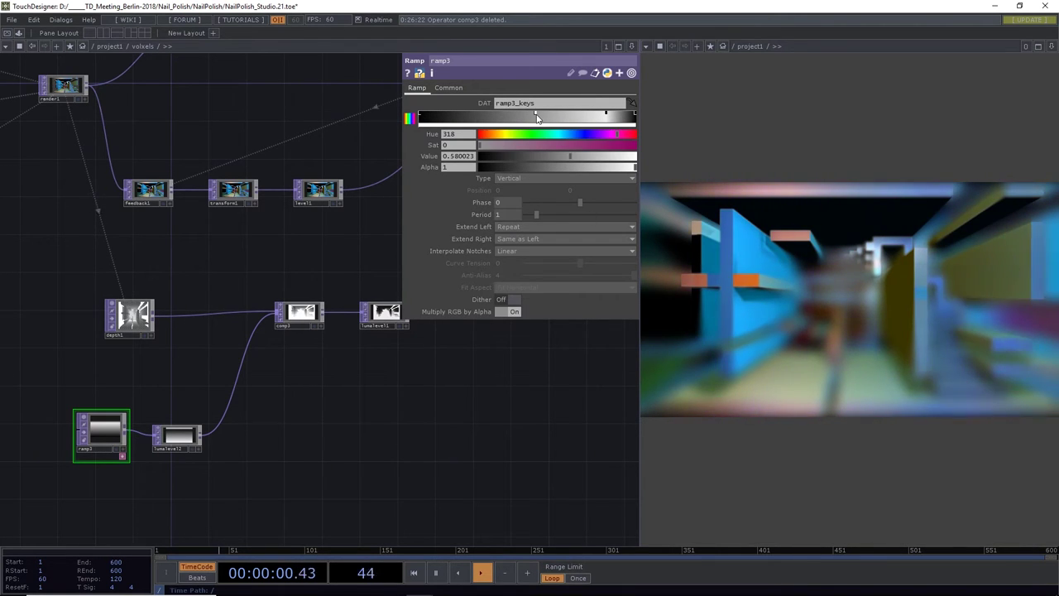
{"action": "left_click_drag", "start_coordinate": [534, 116], "coordinate": [449, 122]}
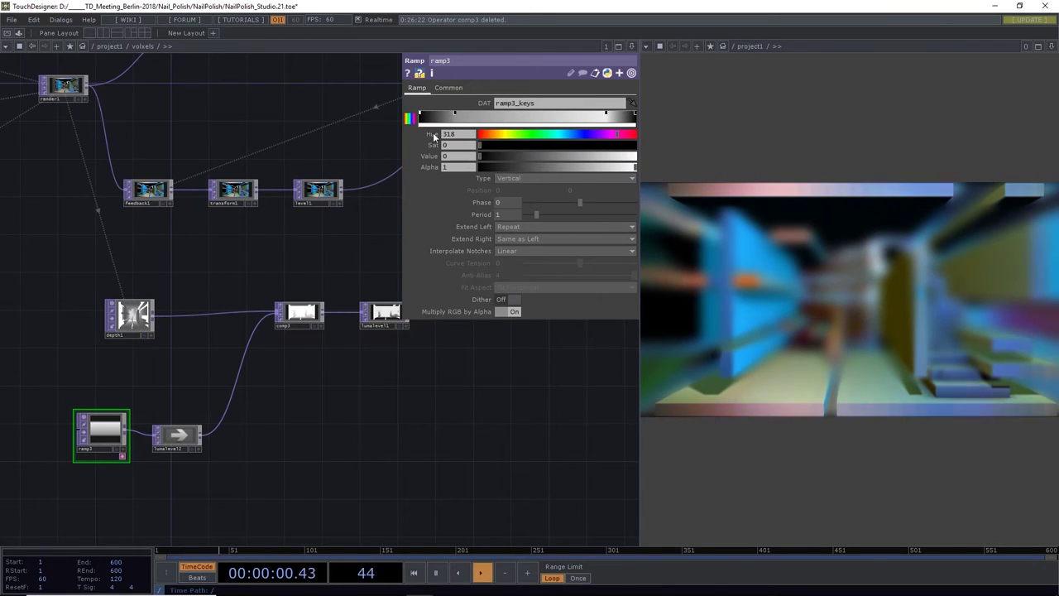
Set the two outer keys of ramp3 to Value 1 and the two inner keys to Value 0
{"action": "left_click_drag", "start_coordinate": [497, 155], "coordinate": [693, 166]}
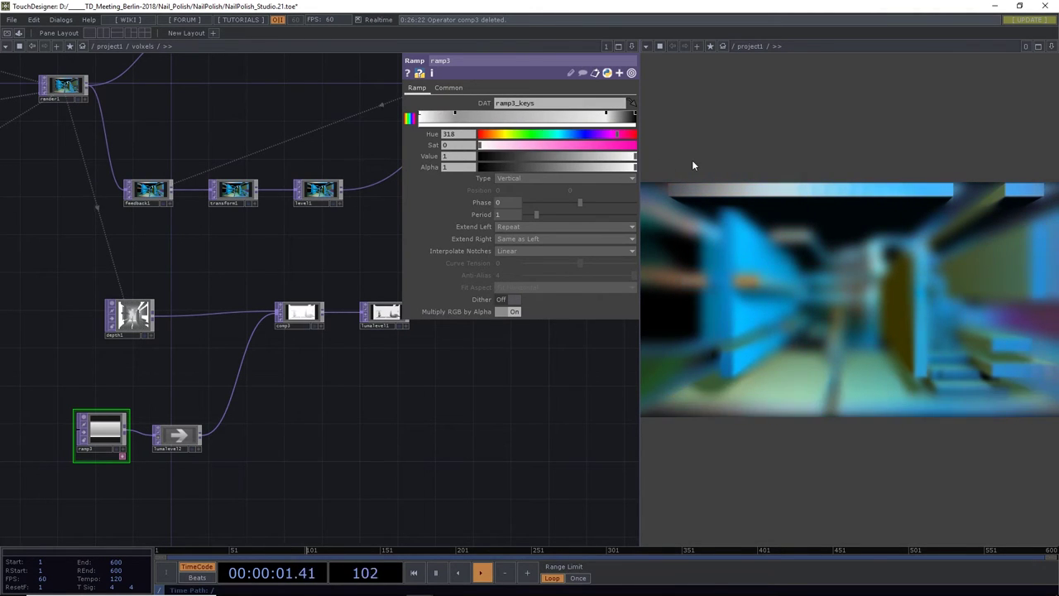
{"action": "left_click", "coordinate": [635, 115]}
{"action": "left_click_drag", "start_coordinate": [627, 160], "coordinate": [472, 145]}
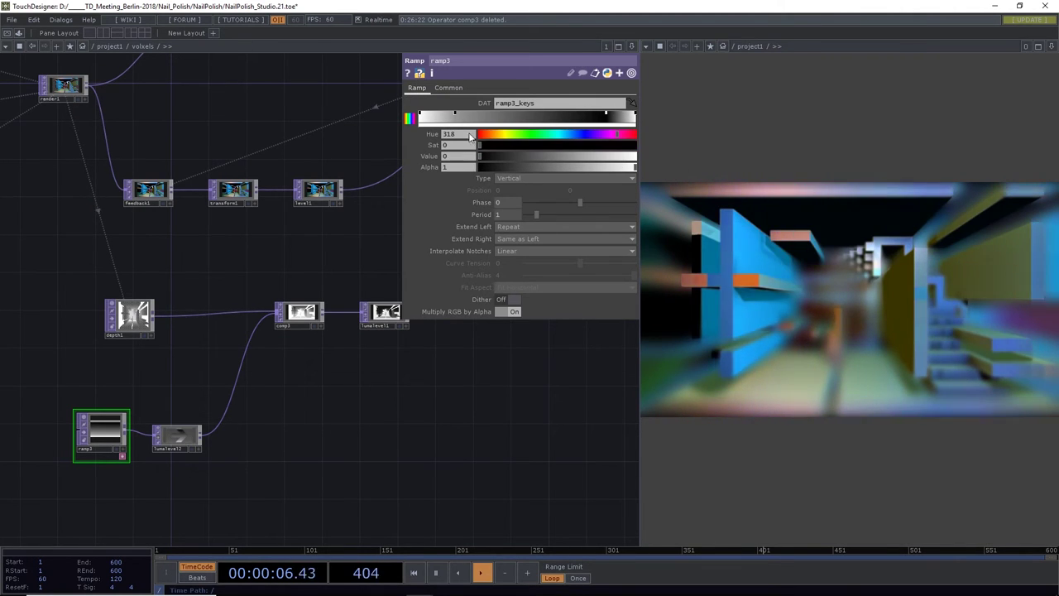
{"action": "left_click", "coordinate": [456, 115]}
{"action": "left_click_drag", "start_coordinate": [559, 154], "coordinate": [469, 168]}
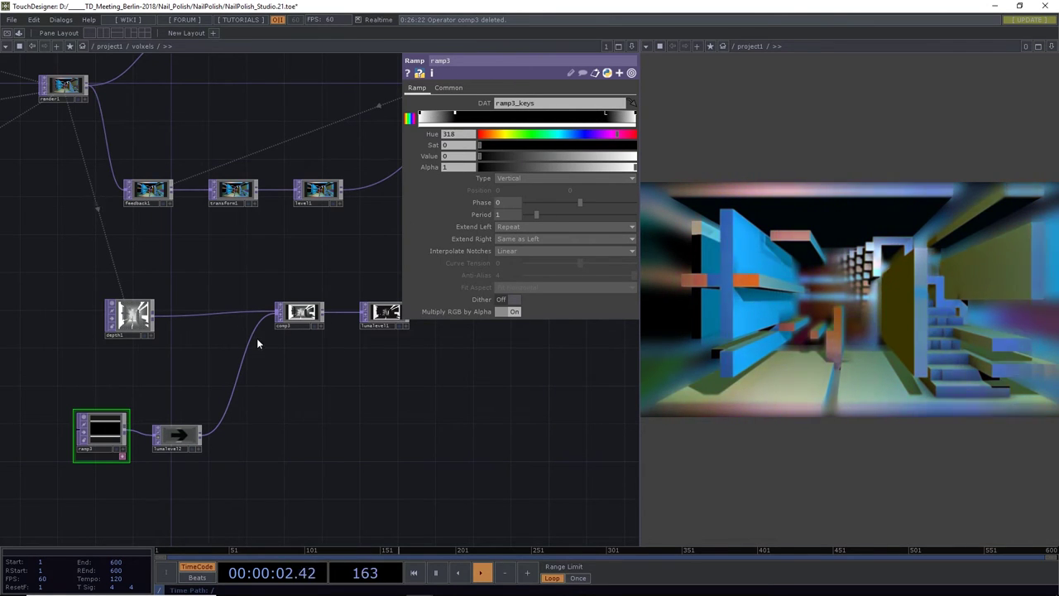
Add a Noise TOP below ramp3 and set its Period to 6
{"action": "left_click", "coordinate": [298, 311]}
{"action": "left_click_drag", "start_coordinate": [389, 394], "coordinate": [340, 407]}
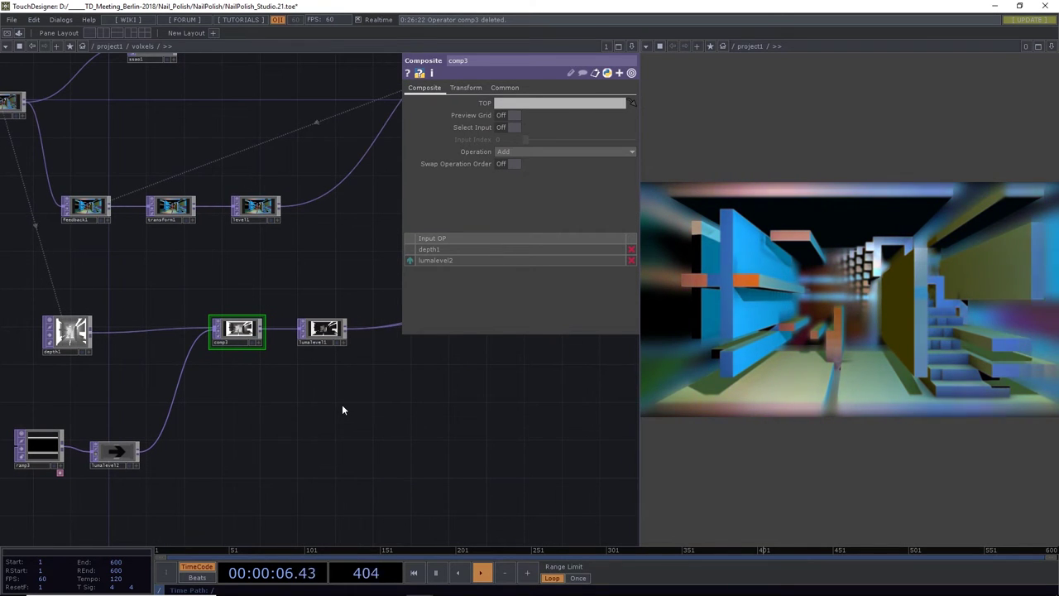
{"action": "left_click_drag", "start_coordinate": [221, 409], "coordinate": [254, 265]}
{"action": "key", "text": "Tab"}
{"action": "type", "text": "noi"}
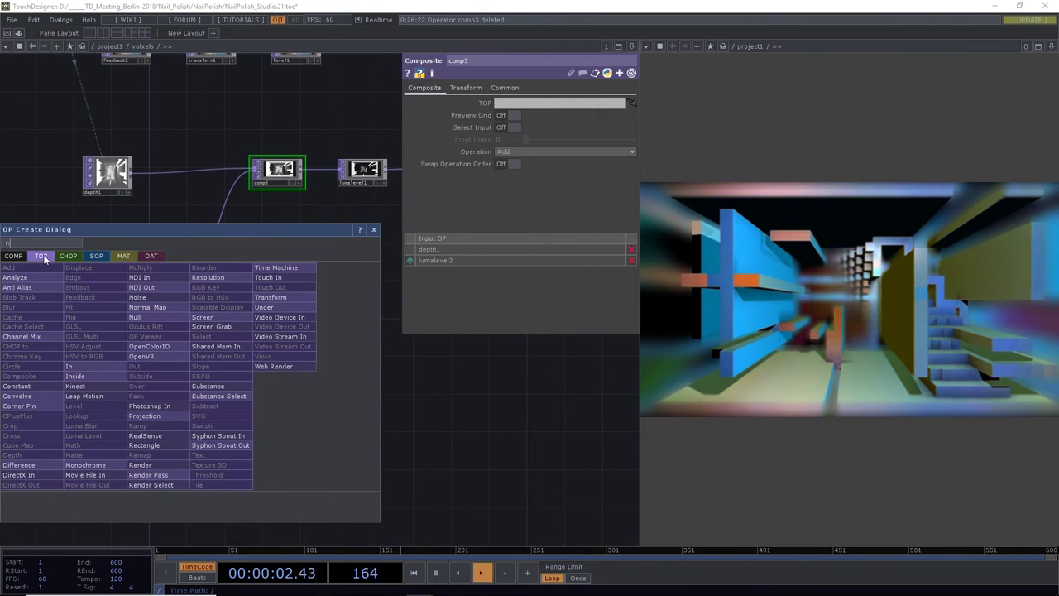
{"action": "left_click", "coordinate": [139, 297]}
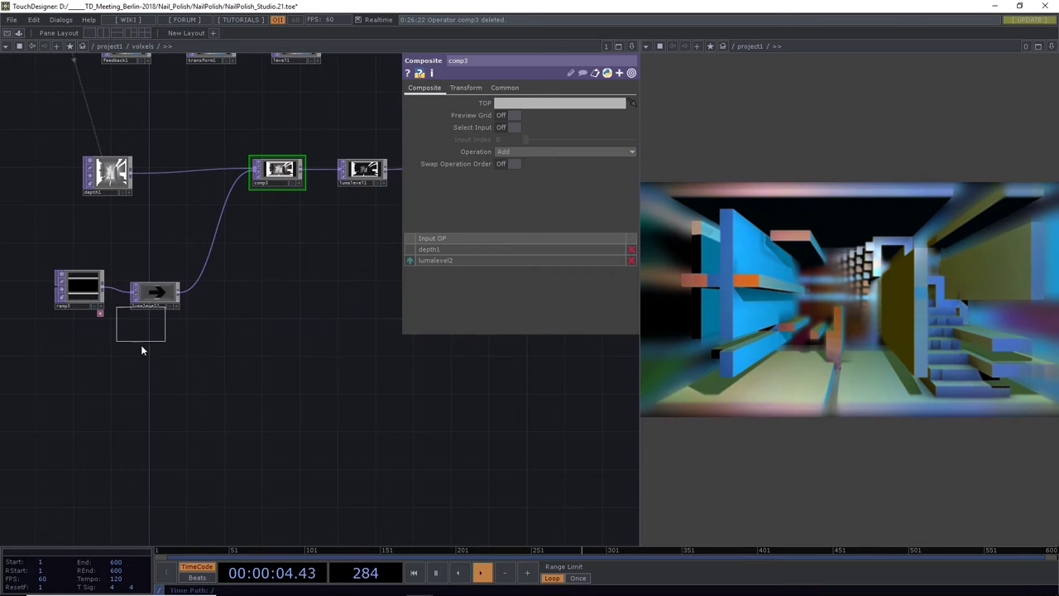
{"action": "left_click", "coordinate": [86, 372]}
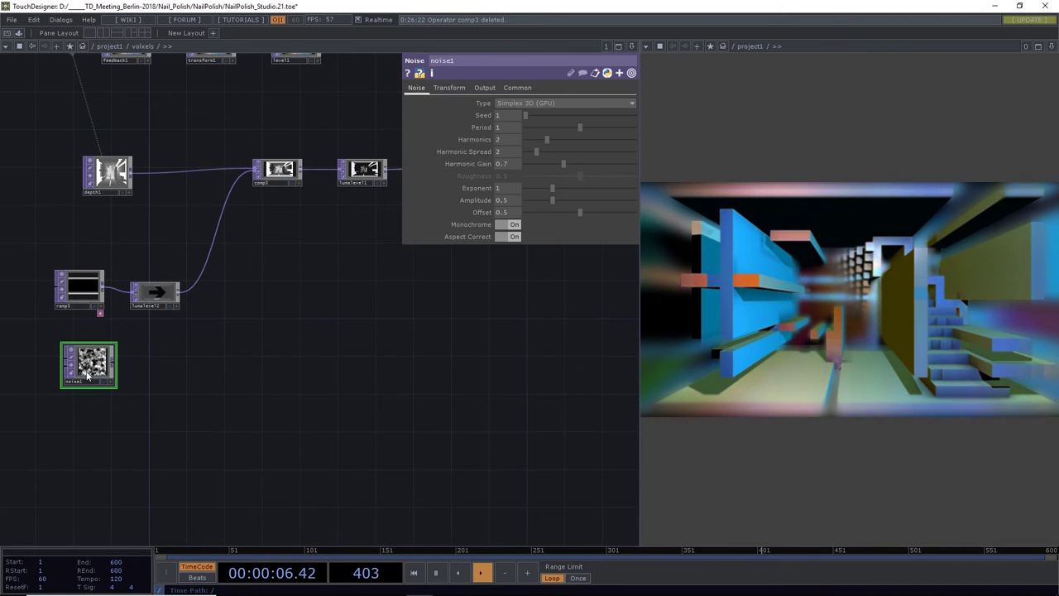
{"action": "left_click_drag", "start_coordinate": [502, 124], "coordinate": [709, 144]}
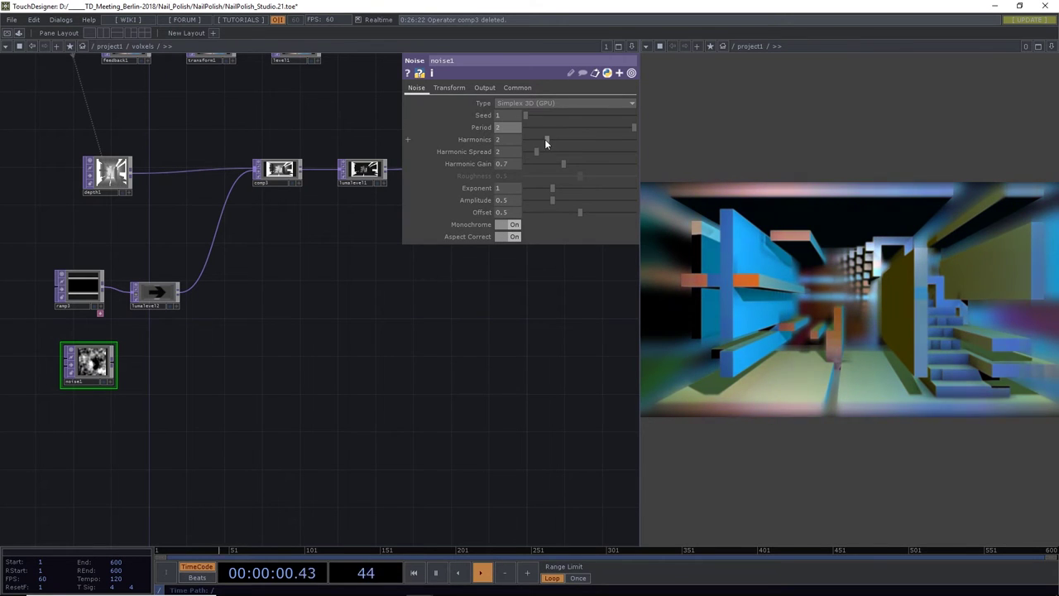
{"action": "middle_click_drag", "start_coordinate": [508, 132], "coordinate": [512, 106]}
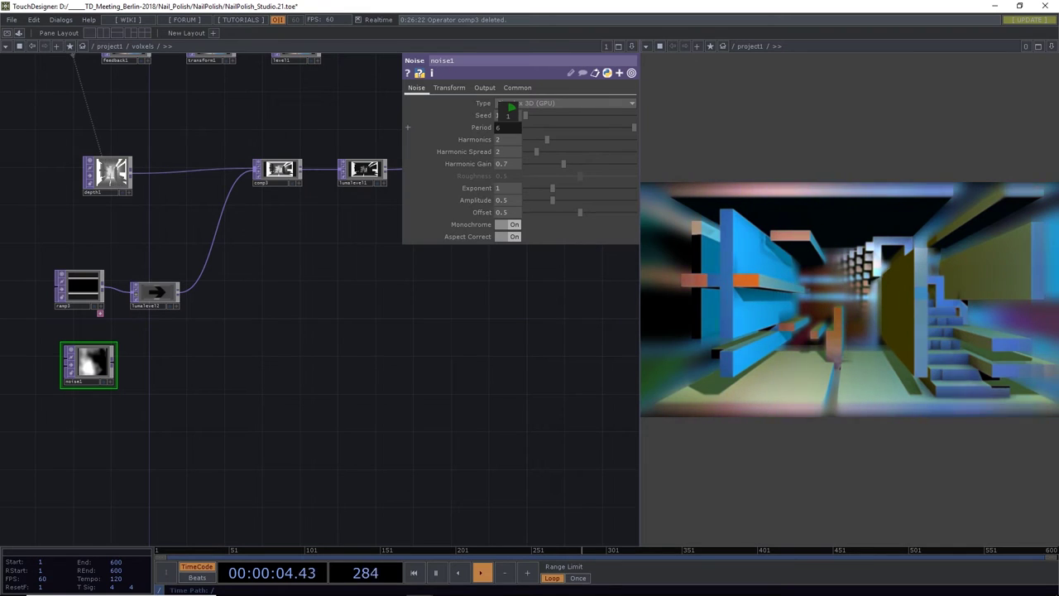
Connect noise1 to comp3 and set its Period to 2, Exponent to 1.02, Amplitude to 0.24 and Offset to 0.155
{"action": "left_click_drag", "start_coordinate": [243, 298], "coordinate": [210, 348]}
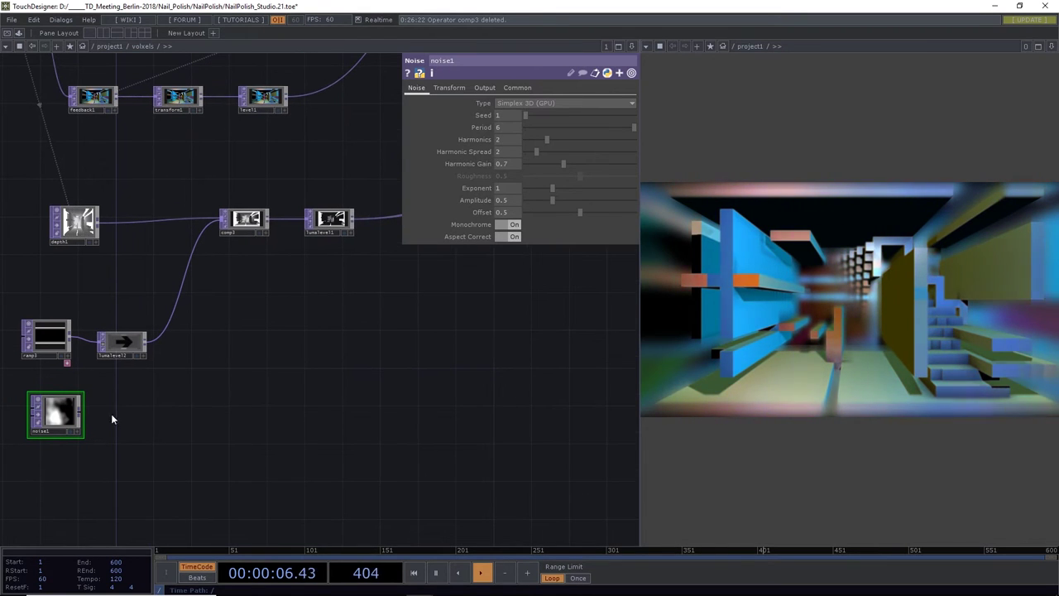
{"action": "left_click_drag", "start_coordinate": [81, 416], "coordinate": [222, 224]}
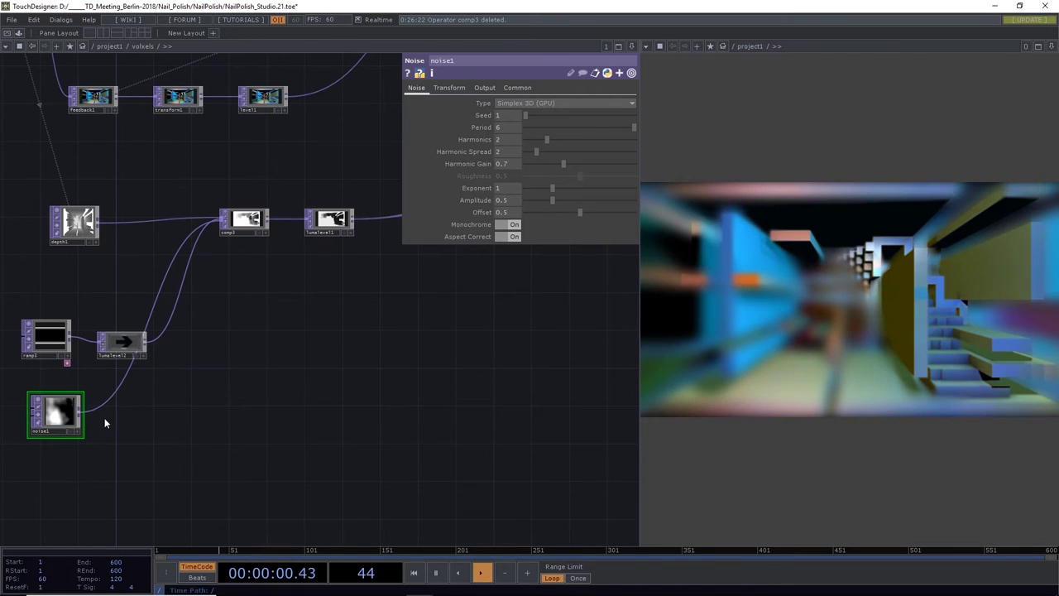
{"action": "left_click_drag", "start_coordinate": [550, 188], "coordinate": [541, 215]}
{"action": "left_click_drag", "start_coordinate": [551, 128], "coordinate": [649, 140]}
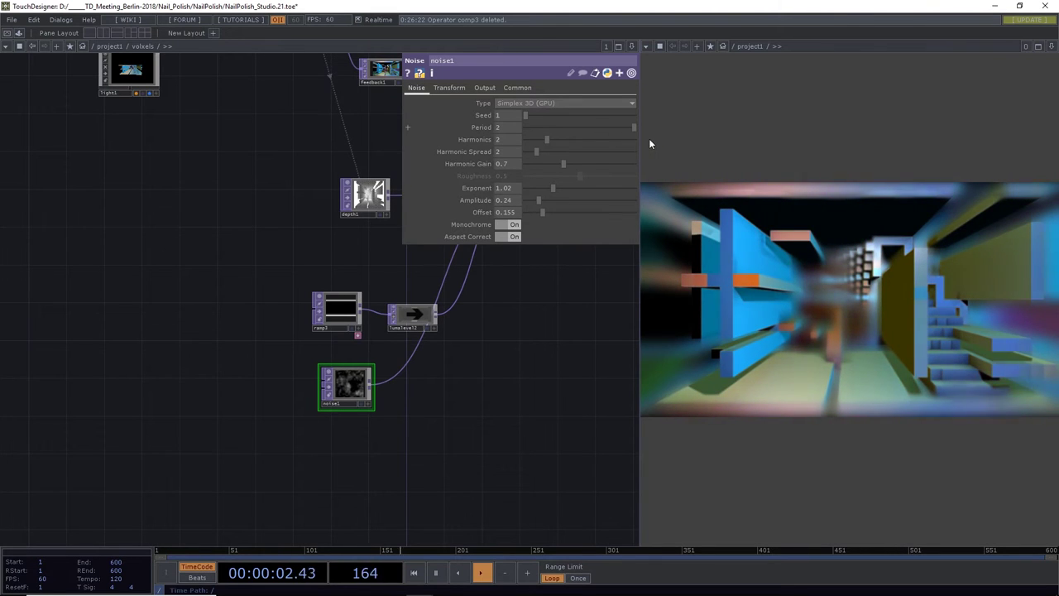
Insert a Luma Level TOP between noise1 and comp3 and set its Brightness 1 to 0
{"action": "left_click_drag", "start_coordinate": [456, 377], "coordinate": [248, 414]}
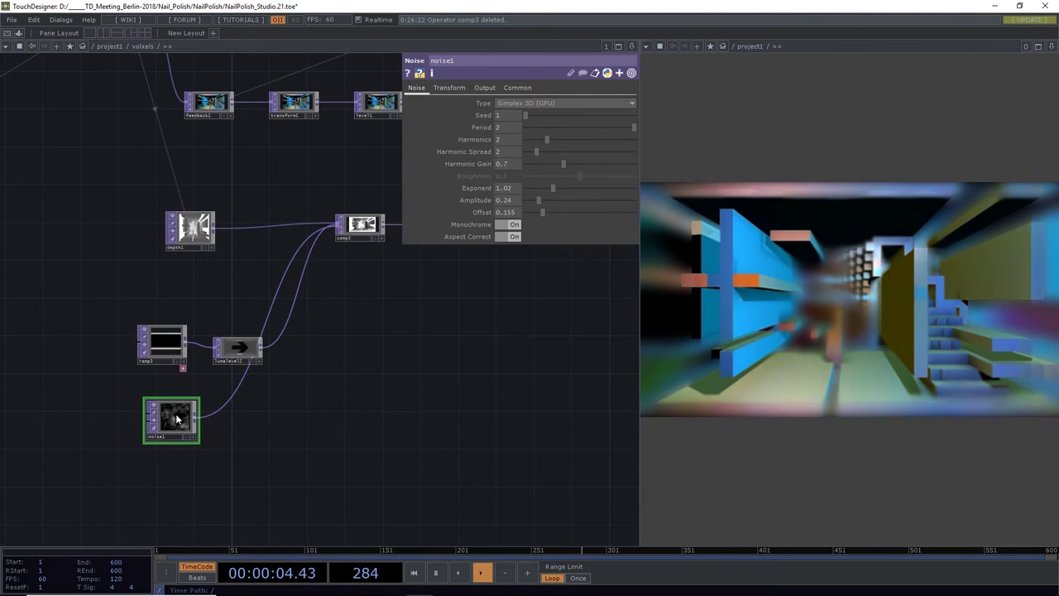
{"action": "left_click_drag", "start_coordinate": [277, 357], "coordinate": [230, 400]}
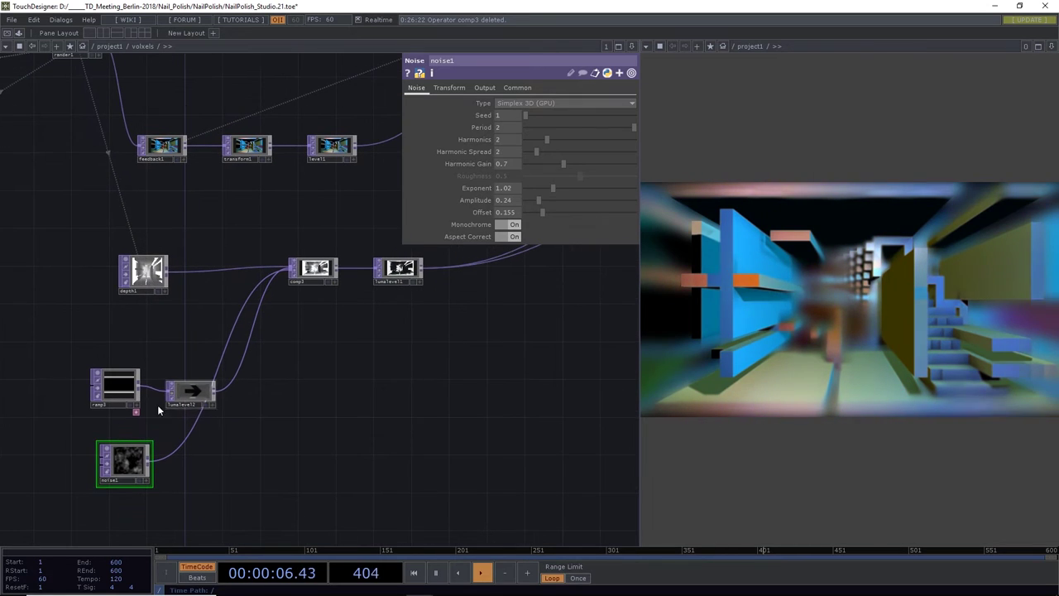
{"action": "left_click_drag", "start_coordinate": [119, 463], "coordinate": [129, 482]}
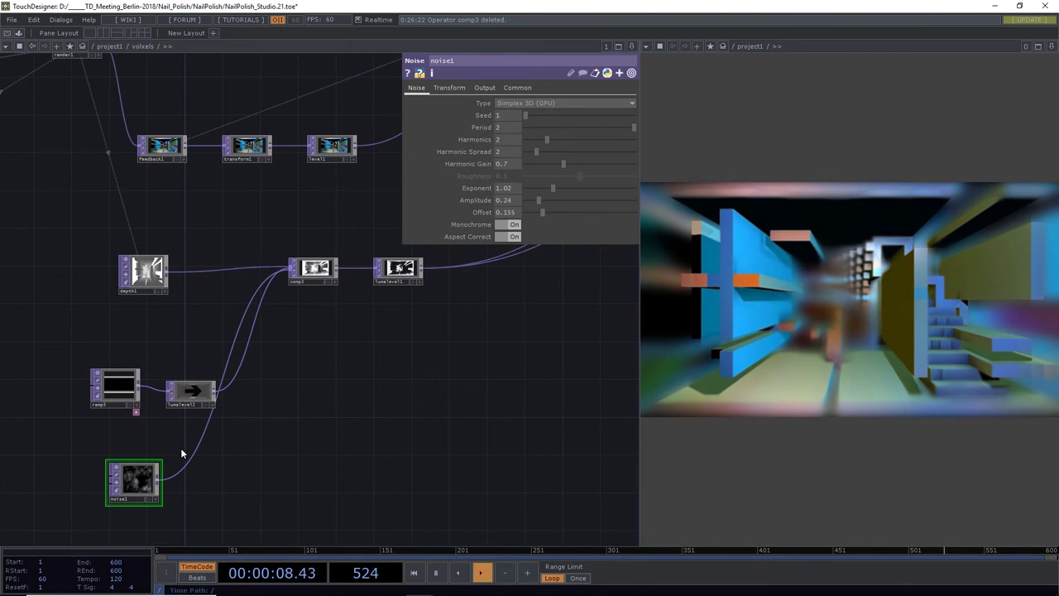
{"action": "right_click", "coordinate": [192, 457]}
{"action": "left_click", "coordinate": [220, 441]}
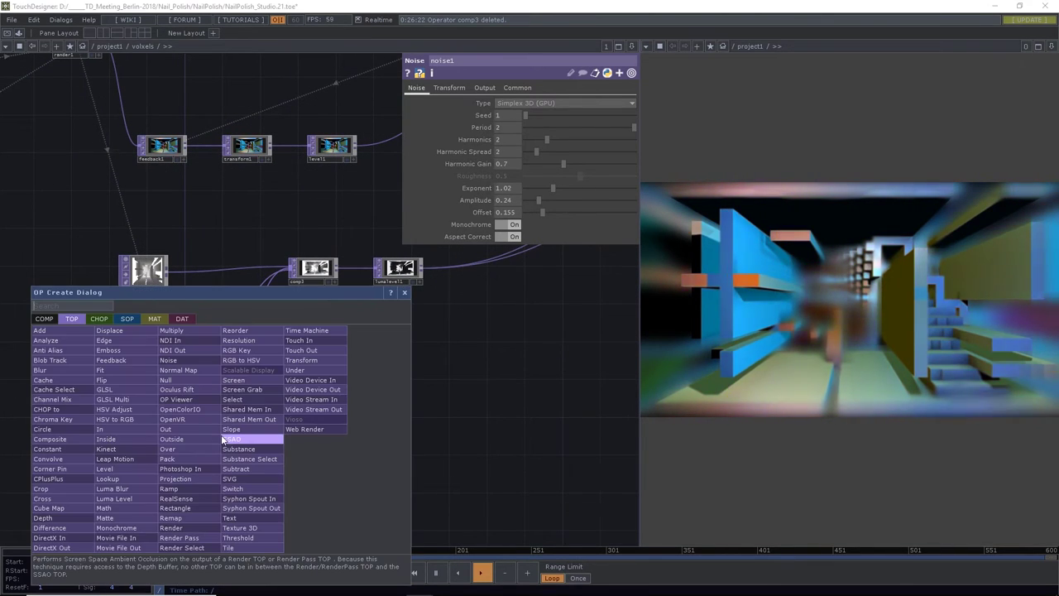
{"action": "type", "text": "le"}
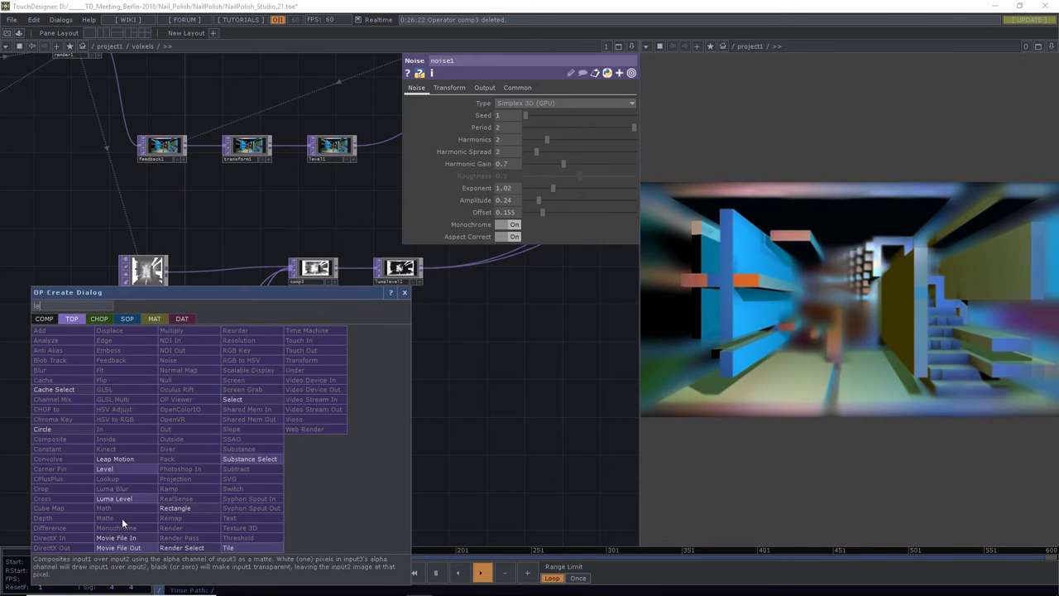
{"action": "left_click", "coordinate": [120, 500]}
{"action": "left_click", "coordinate": [227, 473]}
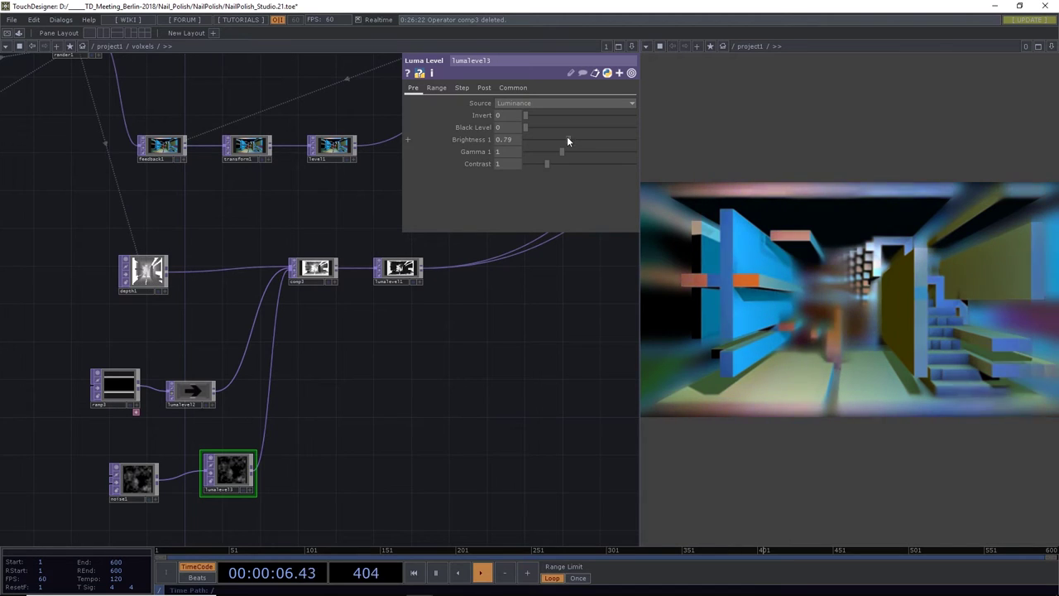
{"action": "left_click_drag", "start_coordinate": [577, 139], "coordinate": [526, 139]}
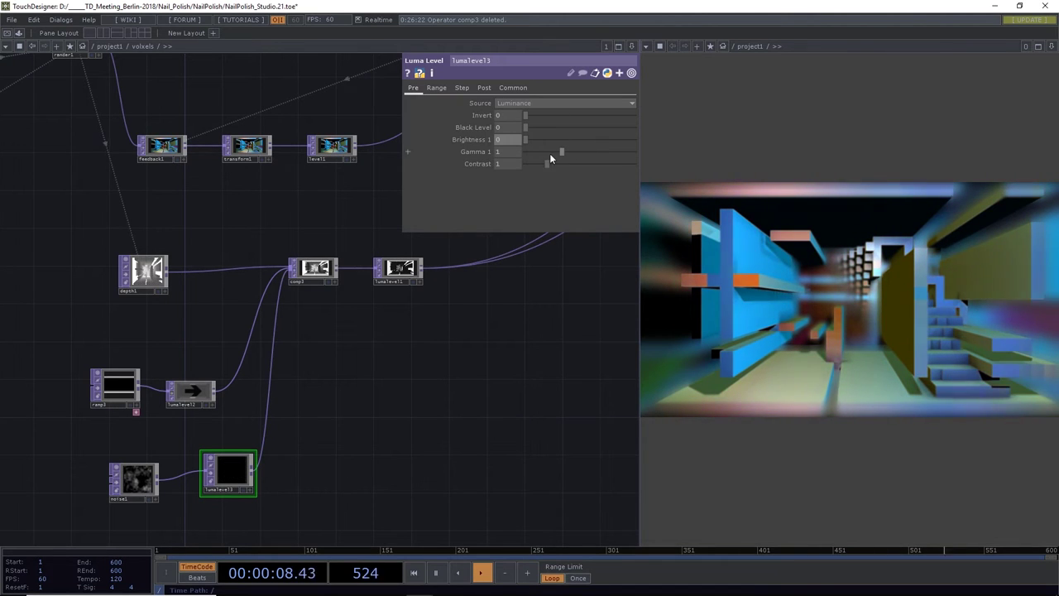
Animate noise1 by setting its Translate Z to the expression absTime.frame/800
{"action": "left_click", "coordinate": [132, 486]}
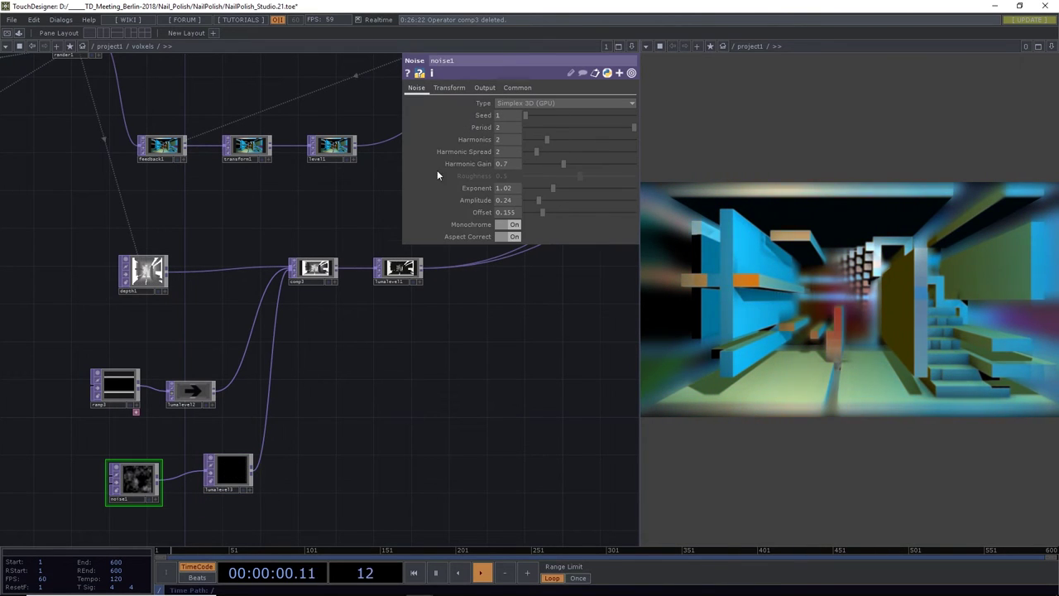
{"action": "left_click", "coordinate": [450, 86]}
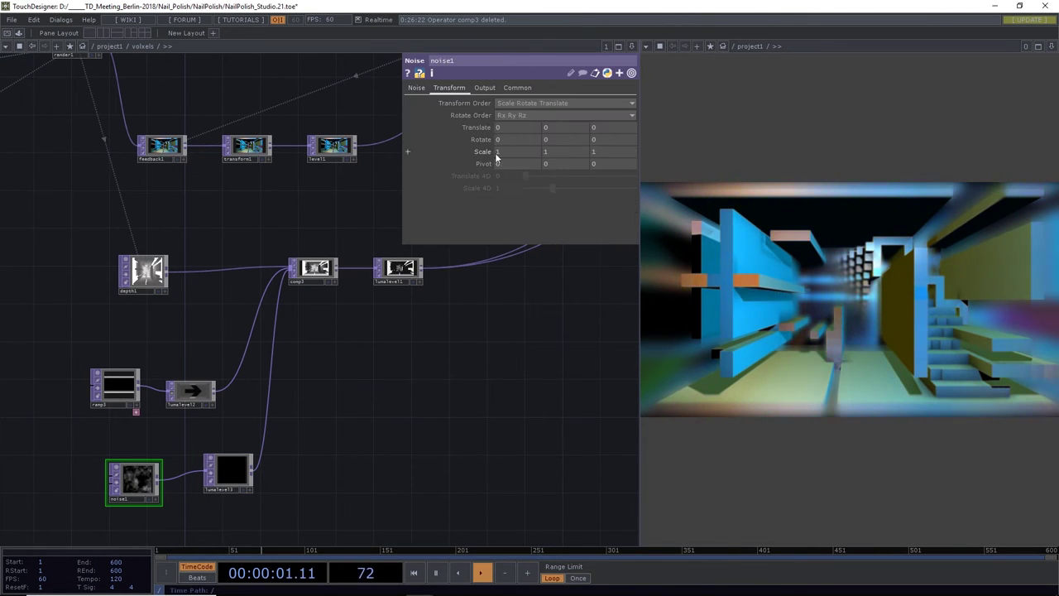
{"action": "left_click", "coordinate": [590, 129]}
{"action": "type", "text": "absT"}
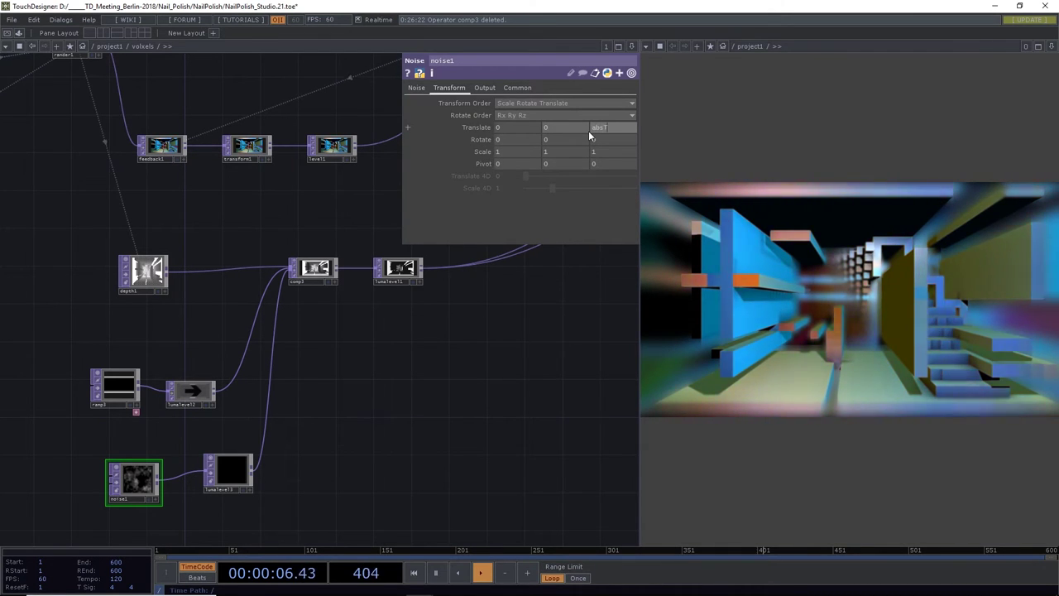
{"action": "type", "text": "ime.frame"}
{"action": "key", "text": "Return"}
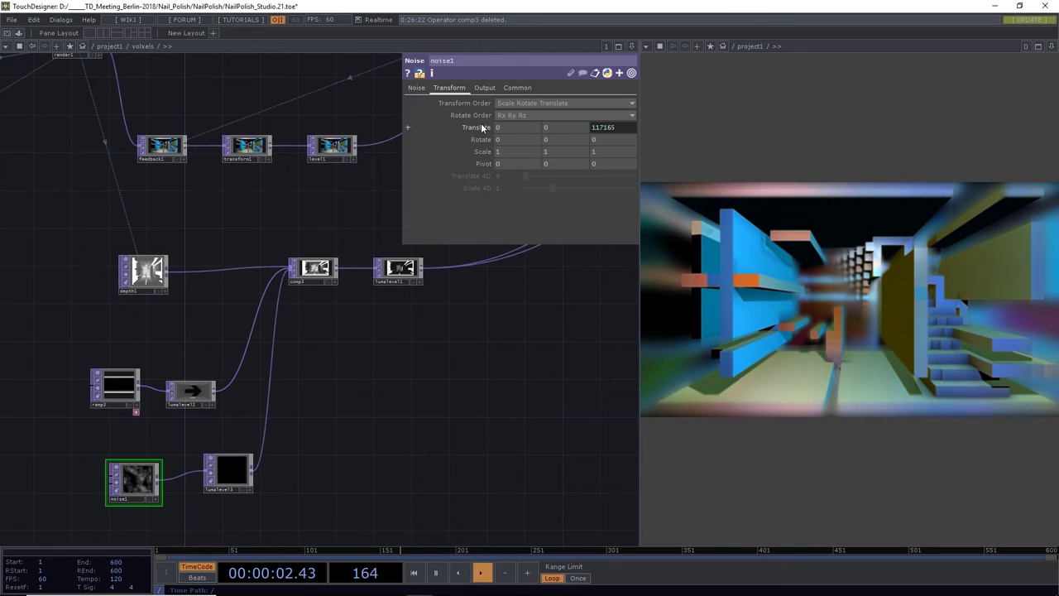
{"action": "left_click", "coordinate": [407, 127]}
{"action": "type", "text": "/"}
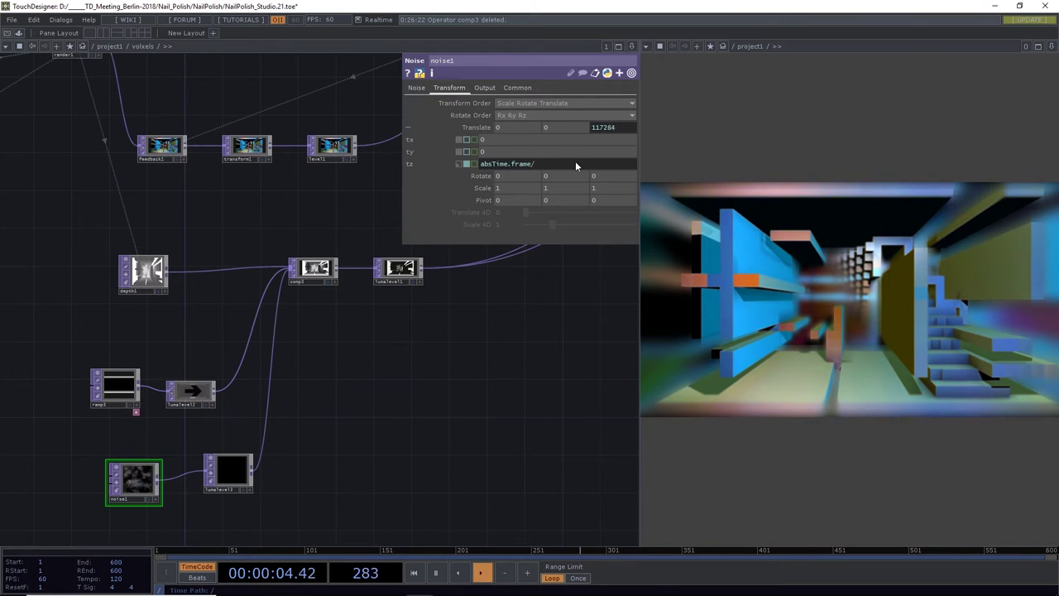
{"action": "type", "text": "800"}
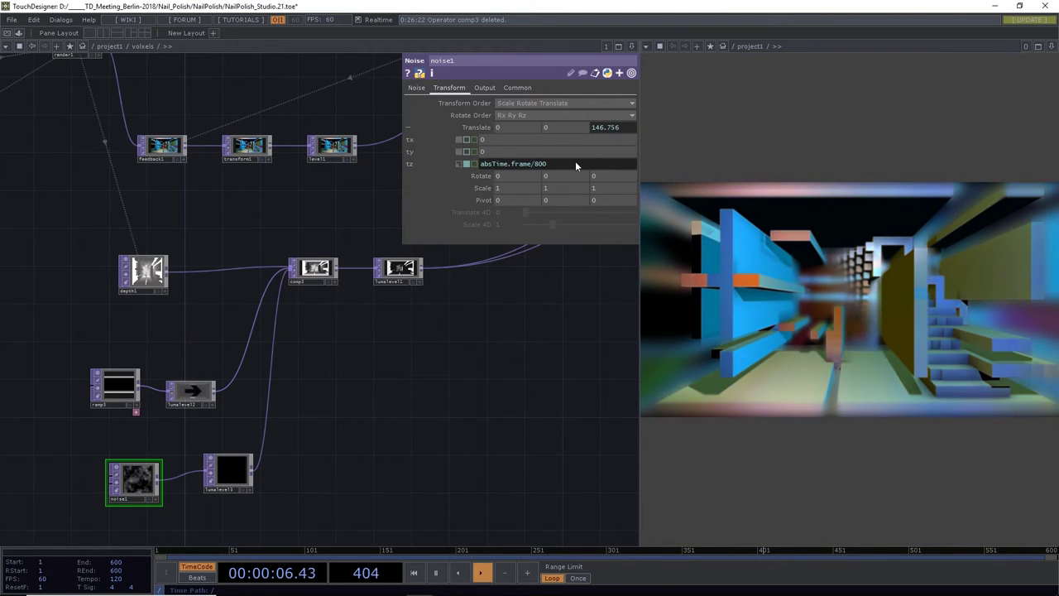
Reset the Brightness 1 parameter of lumalevel3 to its default
{"action": "left_click", "coordinate": [235, 471]}
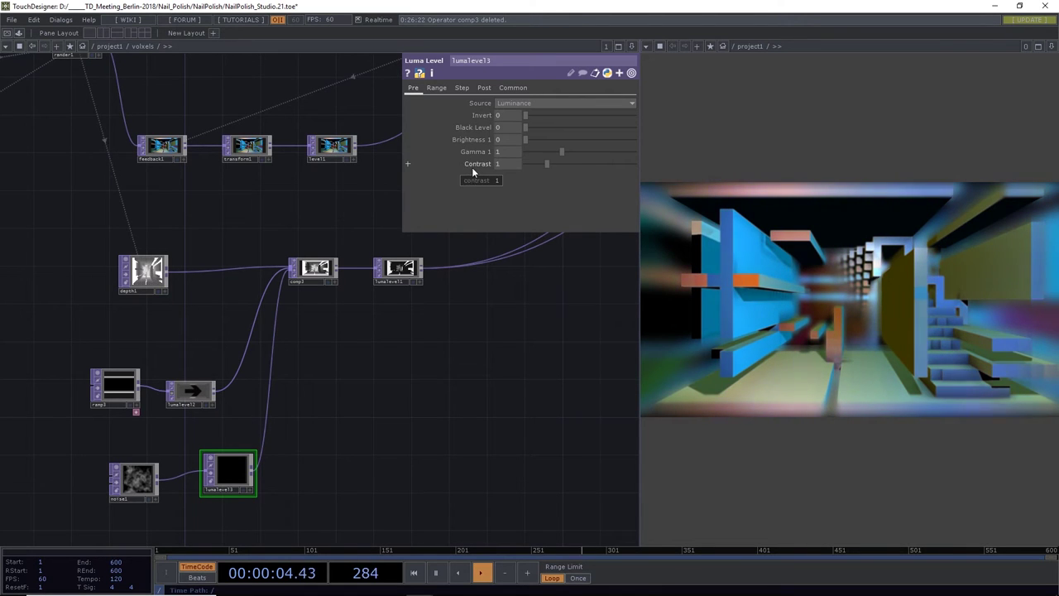
{"action": "right_click", "coordinate": [475, 153]}
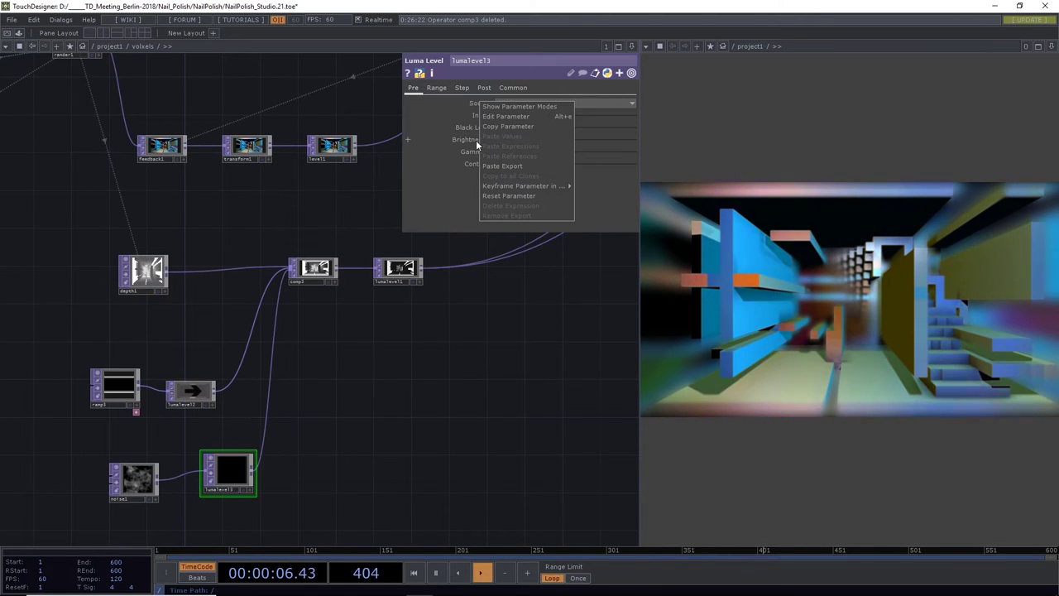
{"action": "left_click", "coordinate": [496, 196]}
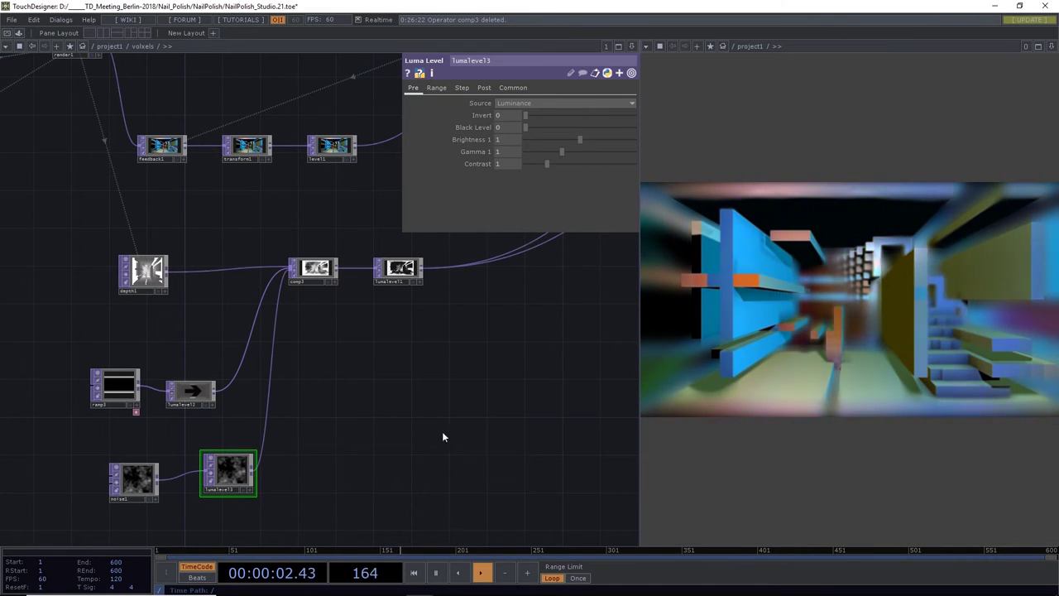
Set the White Filter Width of lumablur1 to 24
{"action": "scroll", "coordinate": [318, 268], "scroll_direction": "up", "scroll_amount": 5}
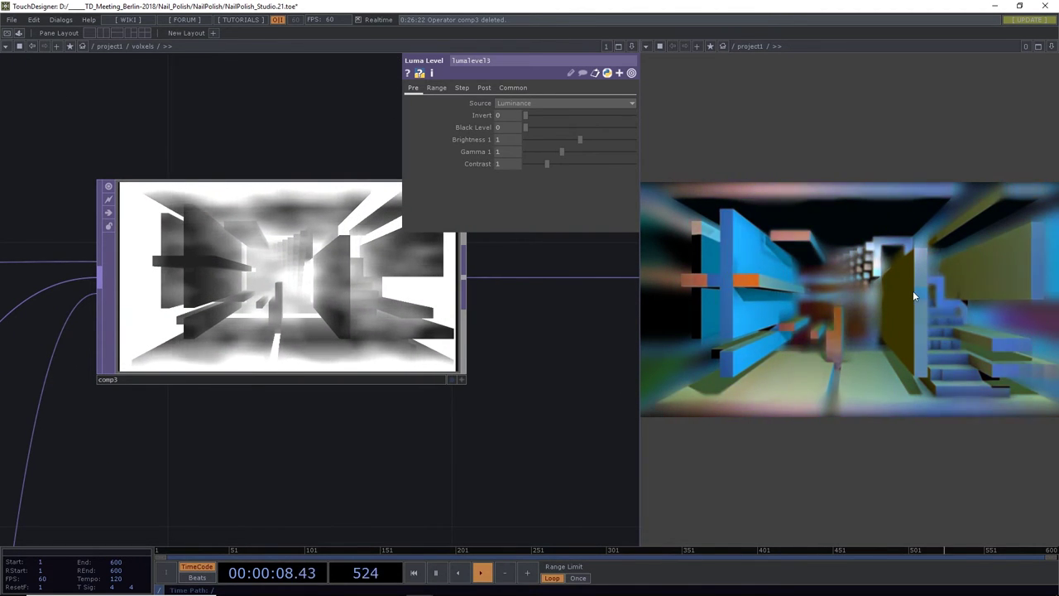
{"action": "scroll", "coordinate": [371, 433], "scroll_direction": "down", "scroll_amount": 8}
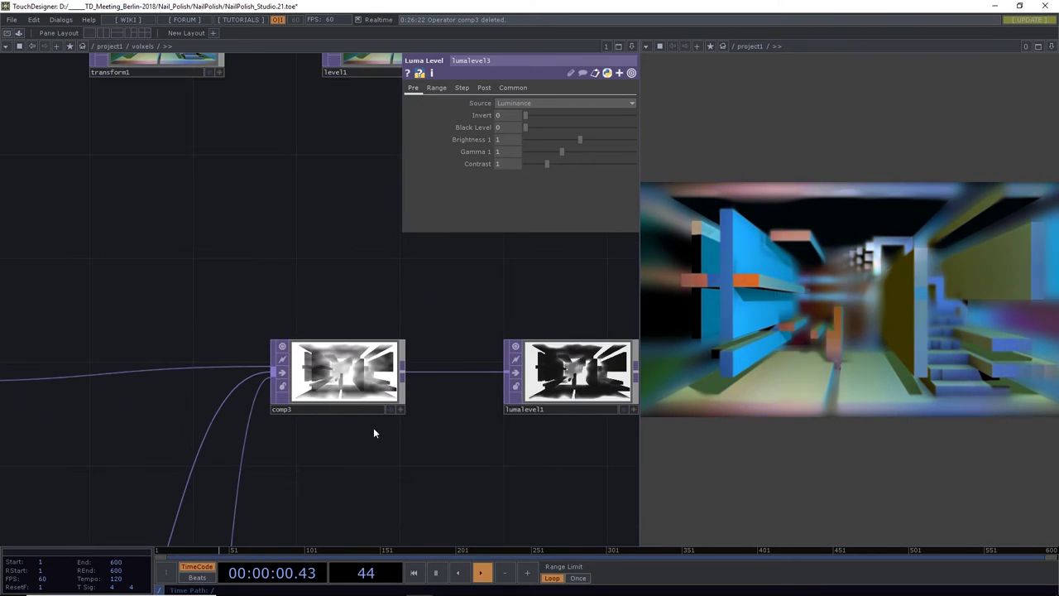
{"action": "left_click_drag", "start_coordinate": [436, 469], "coordinate": [237, 461]}
{"action": "left_click_drag", "start_coordinate": [419, 437], "coordinate": [301, 485]}
{"action": "scroll", "coordinate": [402, 463], "scroll_direction": "down", "scroll_amount": 3}
{"action": "left_click_drag", "start_coordinate": [401, 463], "coordinate": [453, 373]}
{"action": "scroll", "coordinate": [453, 372], "scroll_direction": "up", "scroll_amount": 5}
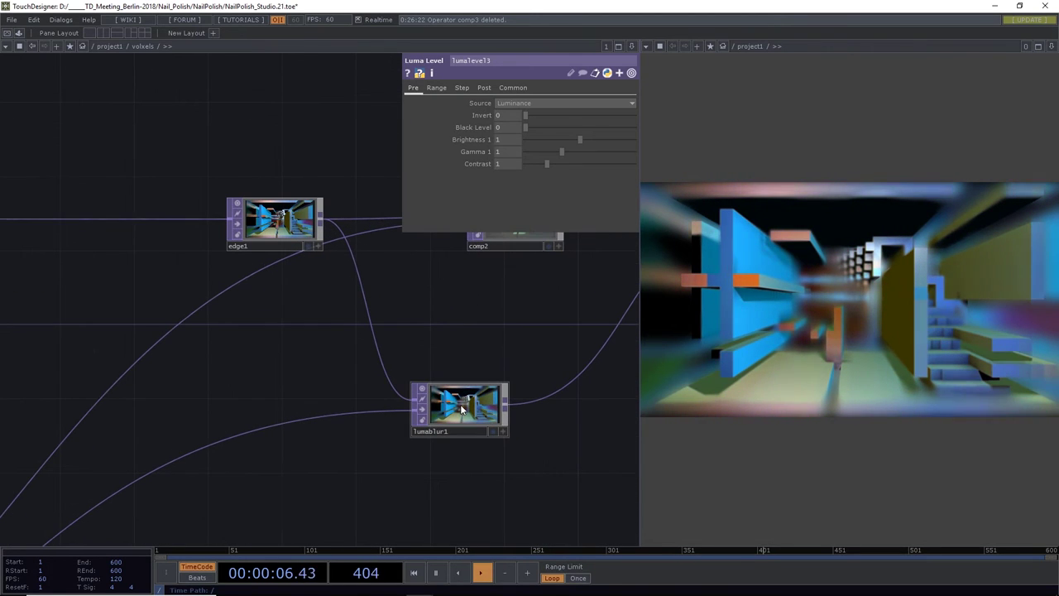
{"action": "left_click", "coordinate": [455, 382]}
{"action": "left_click_drag", "start_coordinate": [610, 163], "coordinate": [556, 182]}
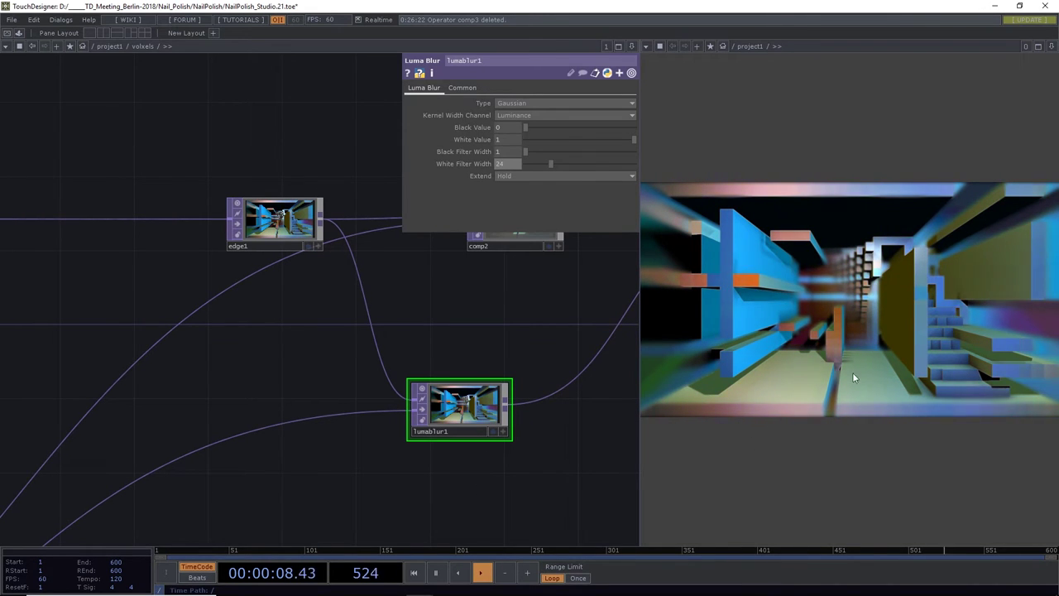
Turn off Combine with Color on ssao1 to isolate its ambient occlusion pass
{"action": "scroll", "coordinate": [532, 403], "scroll_direction": "down", "scroll_amount": 8}
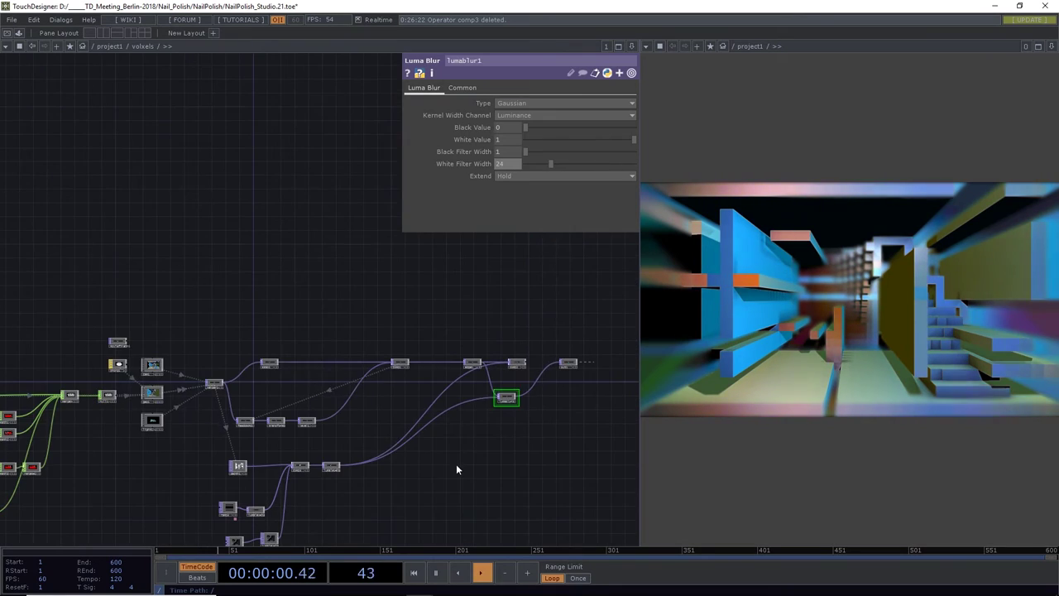
{"action": "left_click_drag", "start_coordinate": [456, 469], "coordinate": [533, 388]}
{"action": "left_click_drag", "start_coordinate": [541, 337], "coordinate": [475, 400]}
{"action": "scroll", "coordinate": [452, 437], "scroll_direction": "up", "scroll_amount": 10}
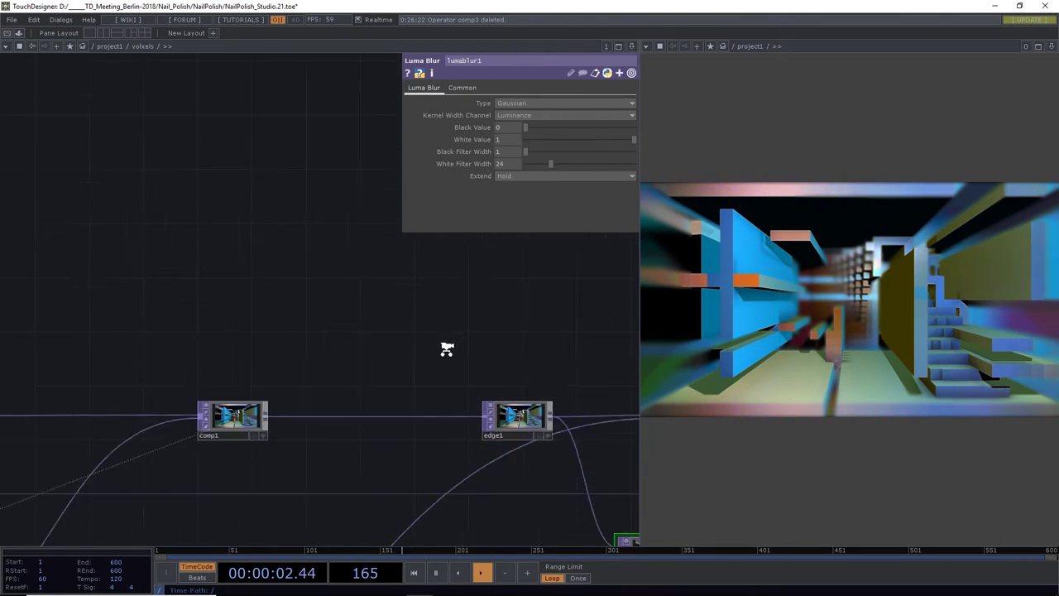
{"action": "scroll", "coordinate": [362, 369], "scroll_direction": "down", "scroll_amount": 3}
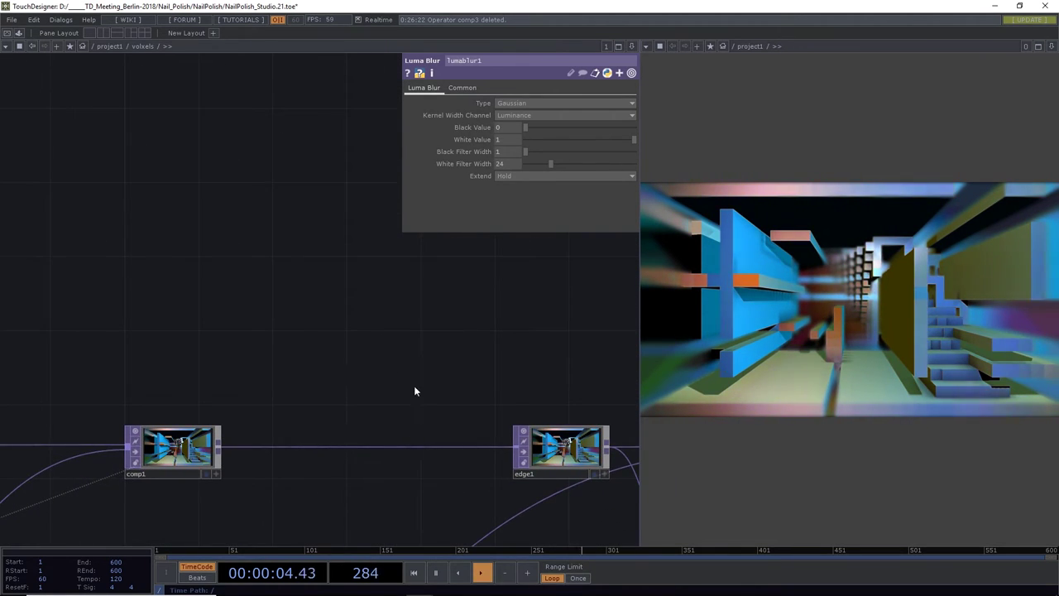
{"action": "left_click_drag", "start_coordinate": [378, 389], "coordinate": [284, 307]}
{"action": "scroll", "coordinate": [285, 309], "scroll_direction": "down", "scroll_amount": 5}
{"action": "scroll", "coordinate": [290, 308], "scroll_direction": "down", "scroll_amount": 4}
{"action": "left_click_drag", "start_coordinate": [203, 439], "coordinate": [508, 471]}
{"action": "scroll", "coordinate": [367, 409], "scroll_direction": "up", "scroll_amount": 1}
{"action": "left_click_drag", "start_coordinate": [367, 408], "coordinate": [416, 406]}
{"action": "scroll", "coordinate": [198, 331], "scroll_direction": "up", "scroll_amount": 8}
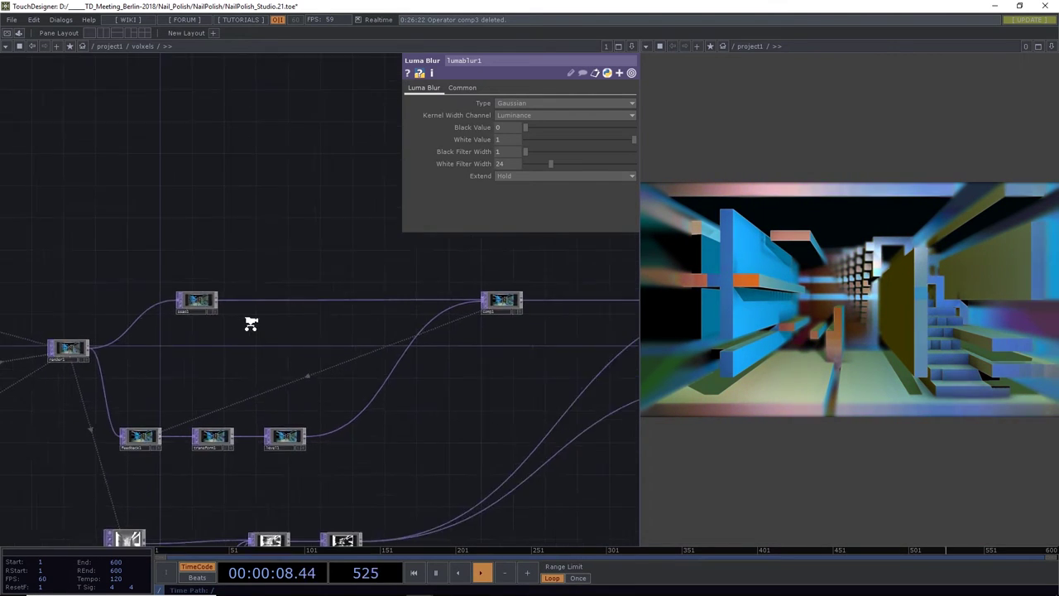
{"action": "left_click", "coordinate": [128, 282]}
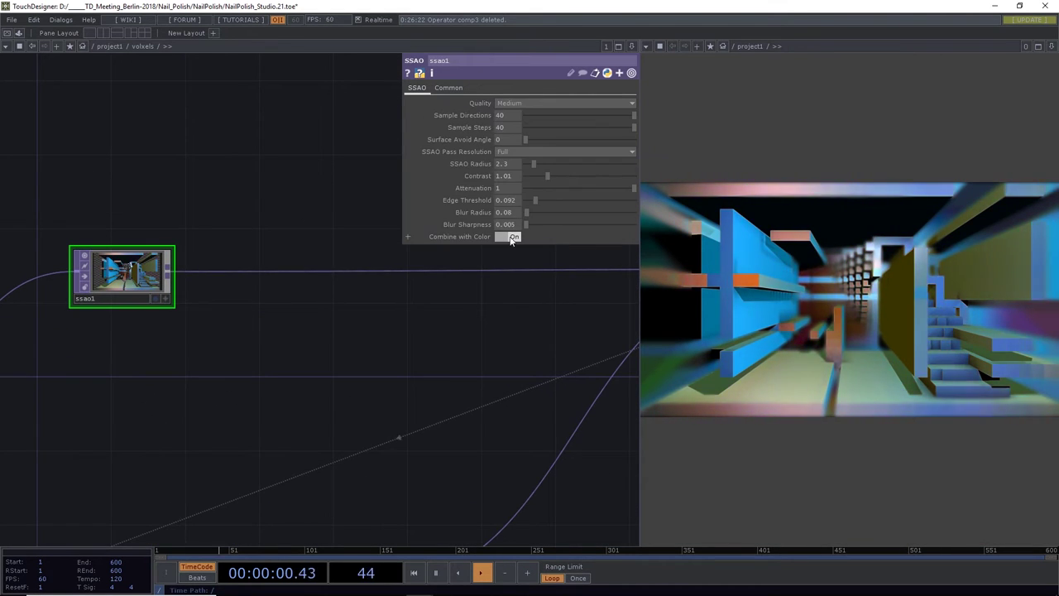
{"action": "left_click", "coordinate": [503, 237]}
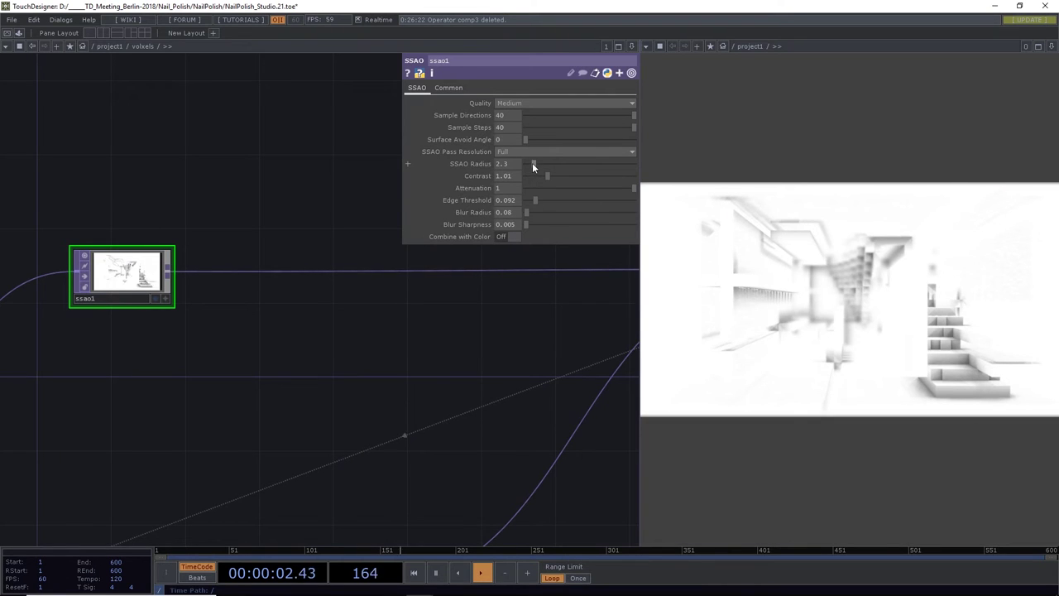
Set ssao1's Surface Avoid Angle to 14.2, SSAO Radius to 4.3 and Contrast to 1.16, and turn Combine with Color back on
{"action": "left_click_drag", "start_coordinate": [535, 163], "coordinate": [528, 140]}
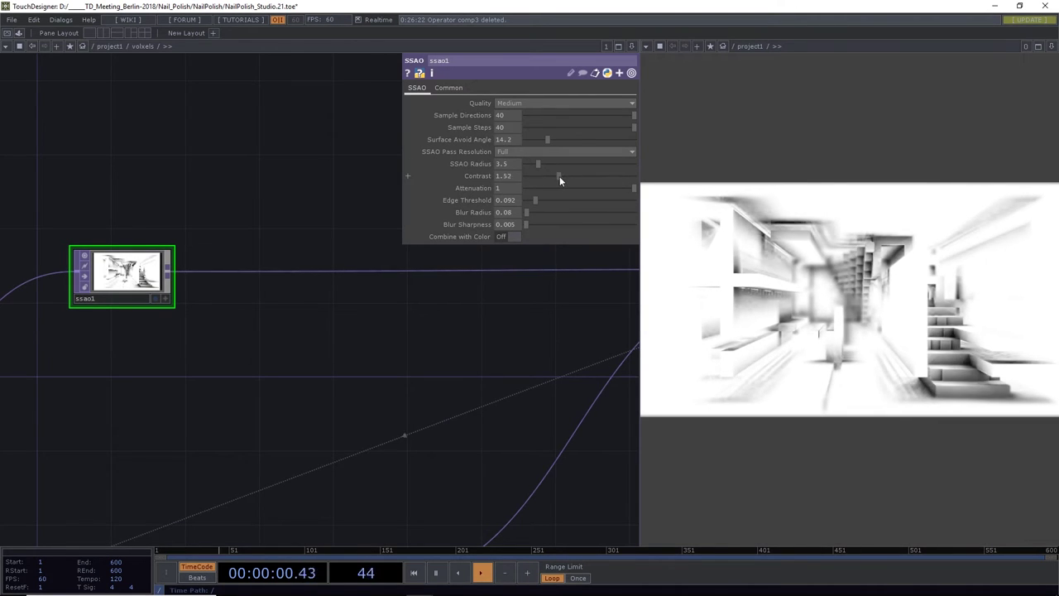
{"action": "left_click_drag", "start_coordinate": [548, 176], "coordinate": [541, 166]}
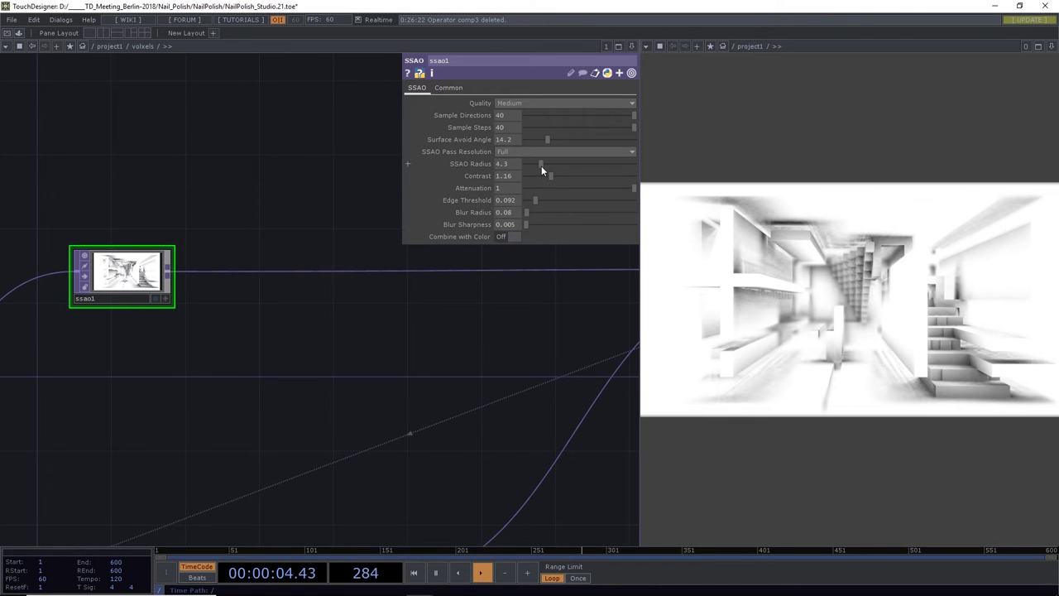
{"action": "scroll", "coordinate": [407, 374], "scroll_direction": "down", "scroll_amount": 5}
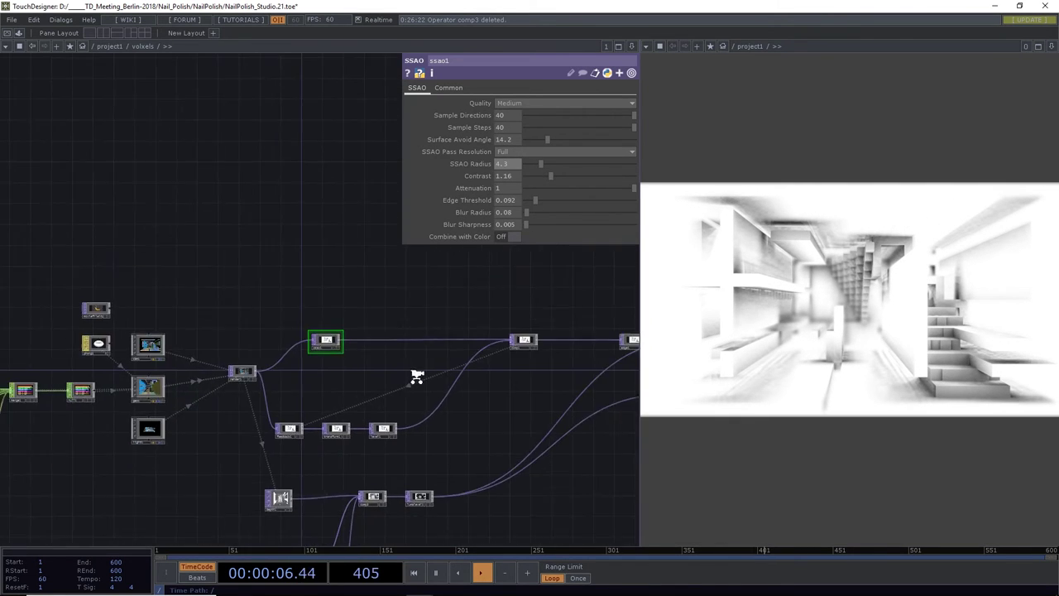
{"action": "left_click", "coordinate": [505, 238]}
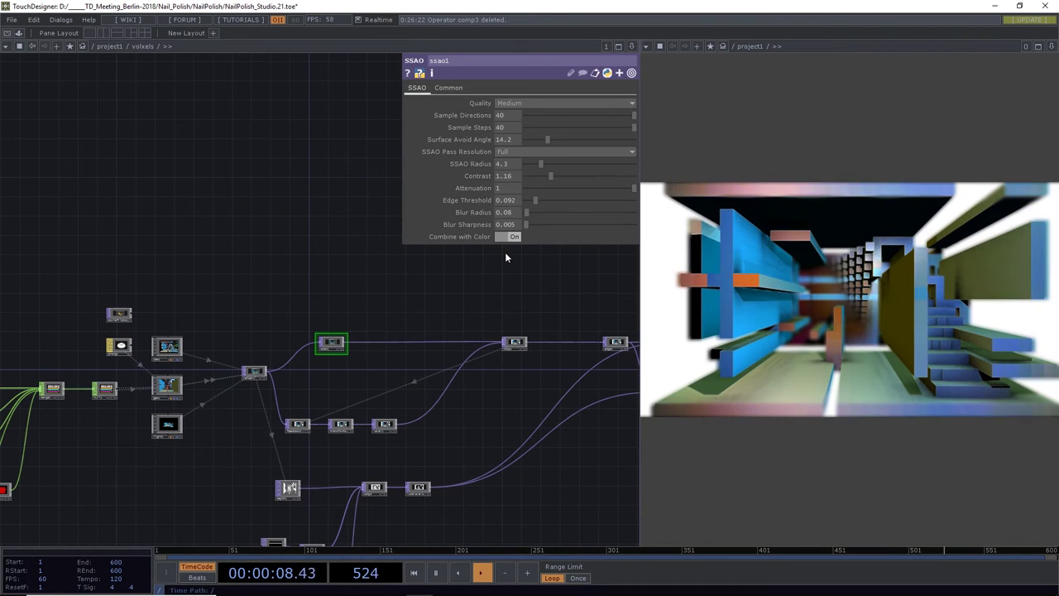
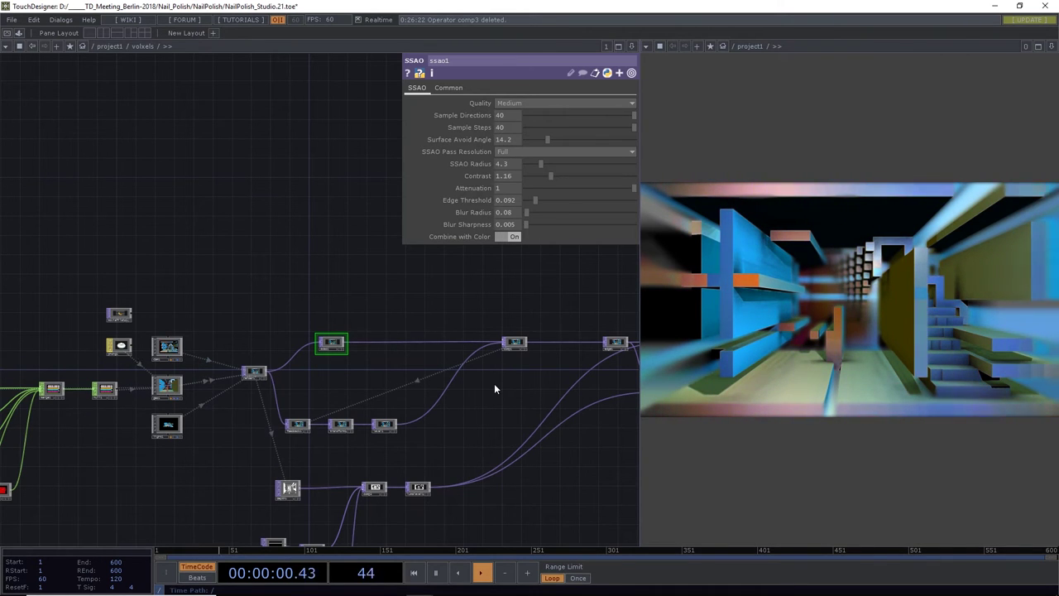
Reposition light1 by setting its Rotate X to -44, Translate X to -4 and Translate Y to 13
{"action": "scroll", "coordinate": [493, 388], "scroll_direction": "down", "scroll_amount": 5}
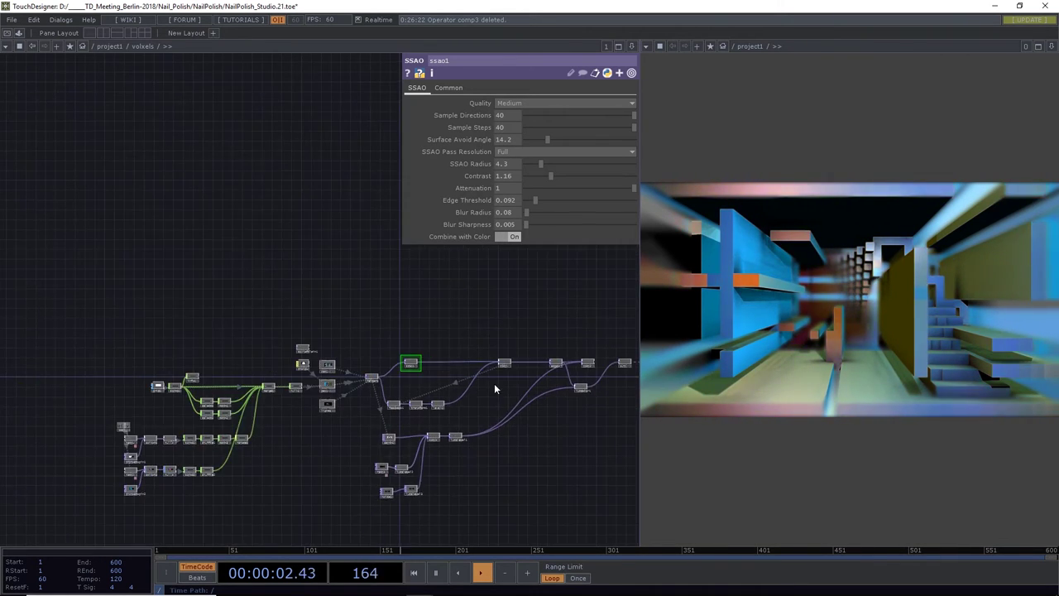
{"action": "scroll", "coordinate": [314, 410], "scroll_direction": "up", "scroll_amount": 6}
{"action": "left_click", "coordinate": [364, 404]}
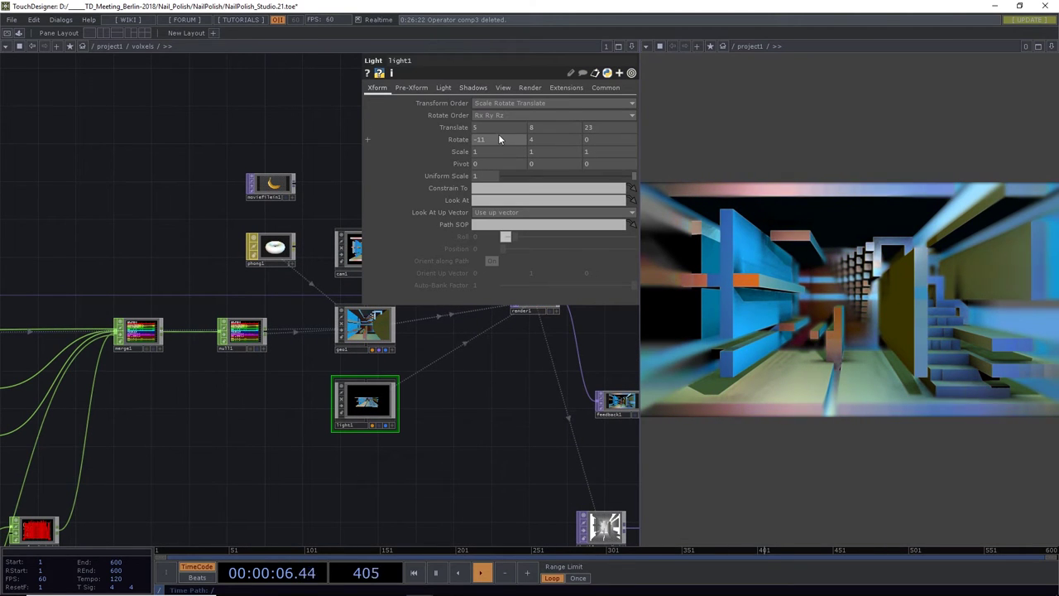
{"action": "left_click_drag", "start_coordinate": [499, 139], "coordinate": [497, 124]}
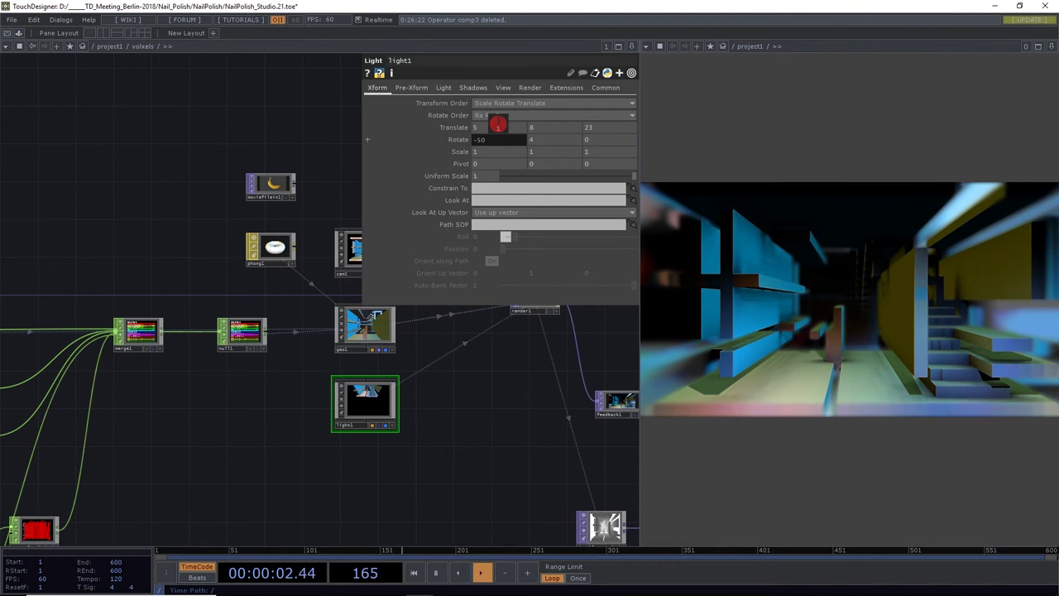
{"action": "mouse_move", "coordinate": [497, 123]}
{"action": "left_mouse_down"}
{"action": "mouse_move", "coordinate": [499, 135]}
{"action": "mouse_move", "coordinate": [541, 124]}
{"action": "mouse_move", "coordinate": [544, 109]}
{"action": "mouse_move", "coordinate": [501, 128]}
{"action": "mouse_move", "coordinate": [502, 108]}
{"action": "mouse_move", "coordinate": [500, 126]}
{"action": "left_mouse_up"}
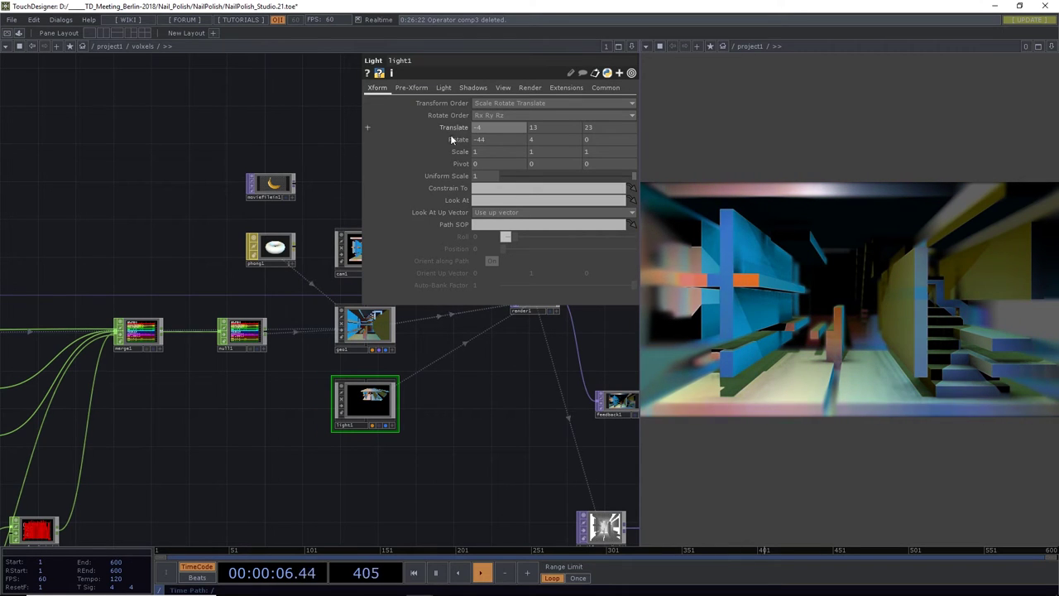
Enable Distance-Attenuated on light1 and set Attenuation Start to 21.4 and Attenuation End to 44.5
{"action": "left_click_drag", "start_coordinate": [472, 398], "coordinate": [284, 430]}
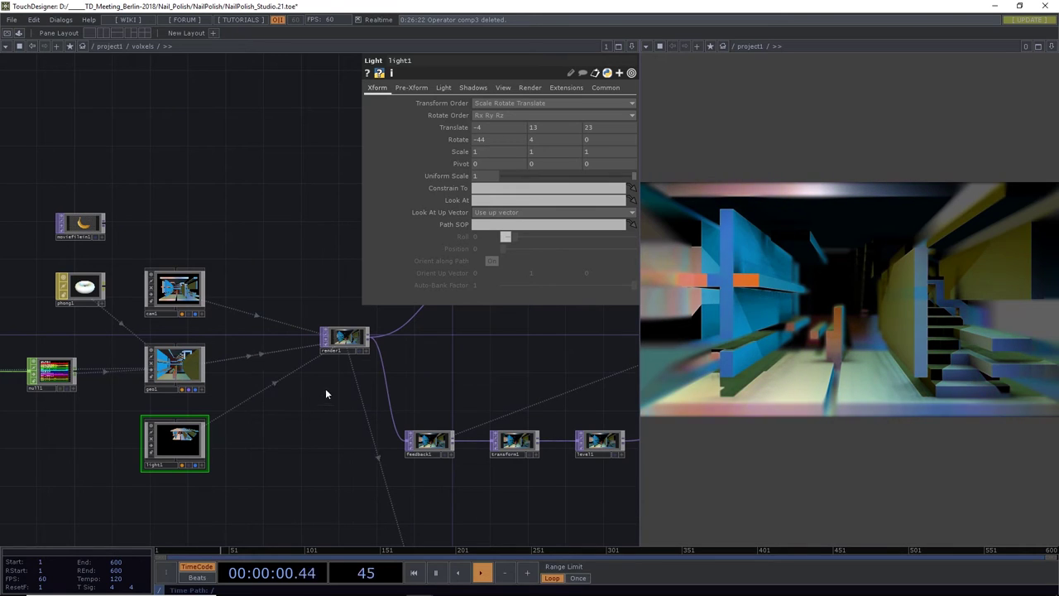
{"action": "left_click", "coordinate": [445, 88]}
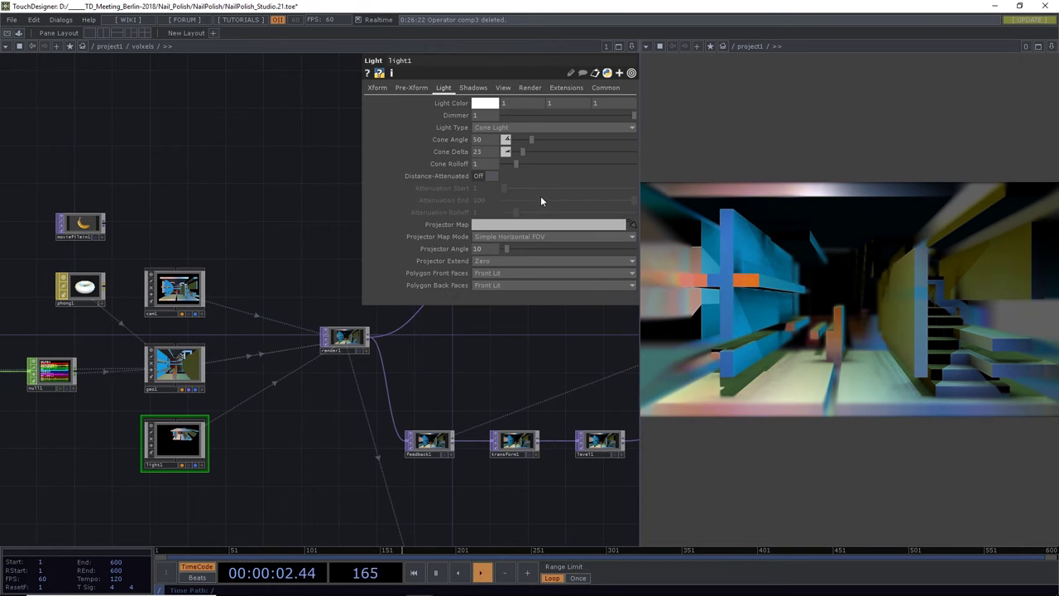
{"action": "left_click", "coordinate": [491, 176]}
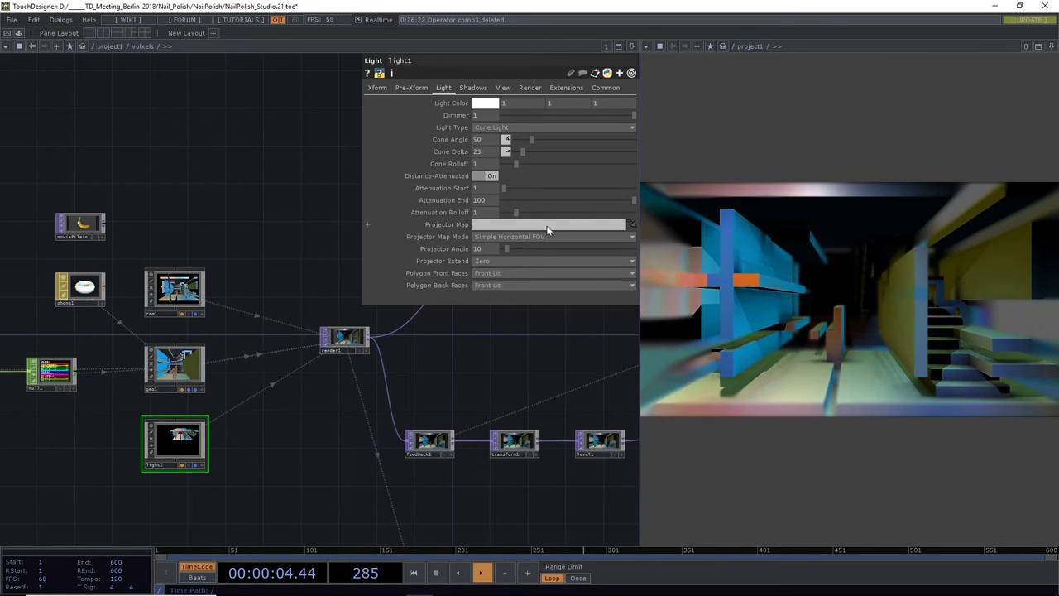
{"action": "left_click_drag", "start_coordinate": [510, 188], "coordinate": [527, 212]}
{"action": "left_click_drag", "start_coordinate": [633, 201], "coordinate": [563, 211]}
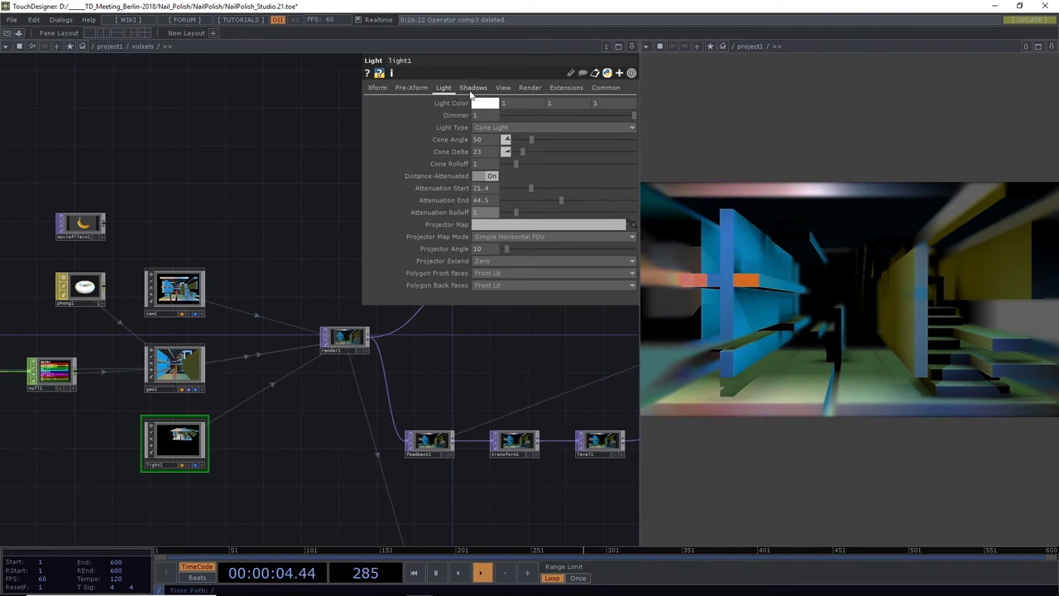
Change the Projection of cam1 to Perspective to Ortho Blend
{"action": "left_click", "coordinate": [196, 295]}
{"action": "left_click", "coordinate": [456, 88]}
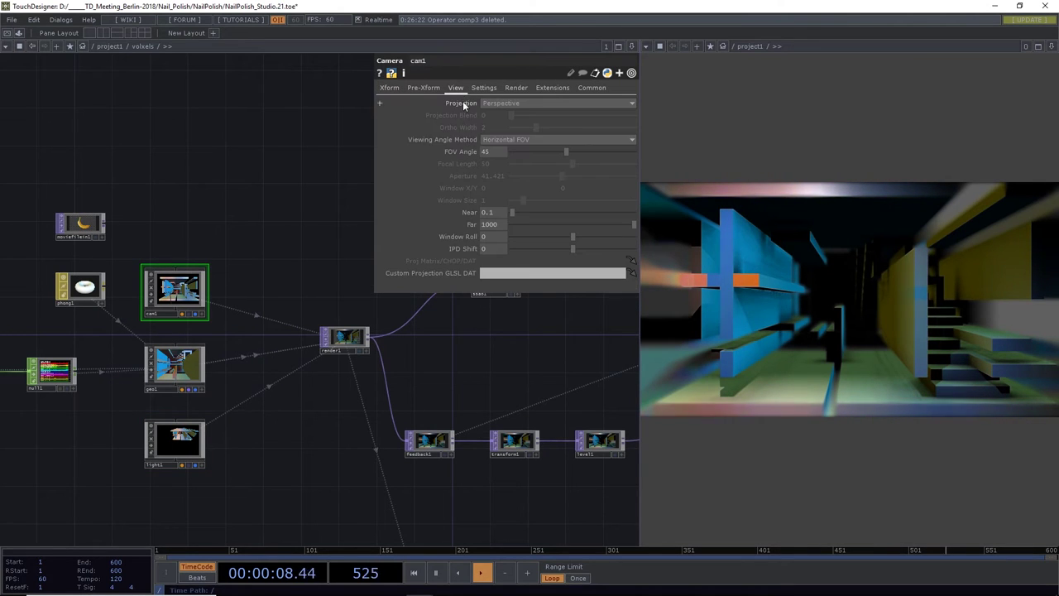
{"action": "left_click", "coordinate": [497, 104]}
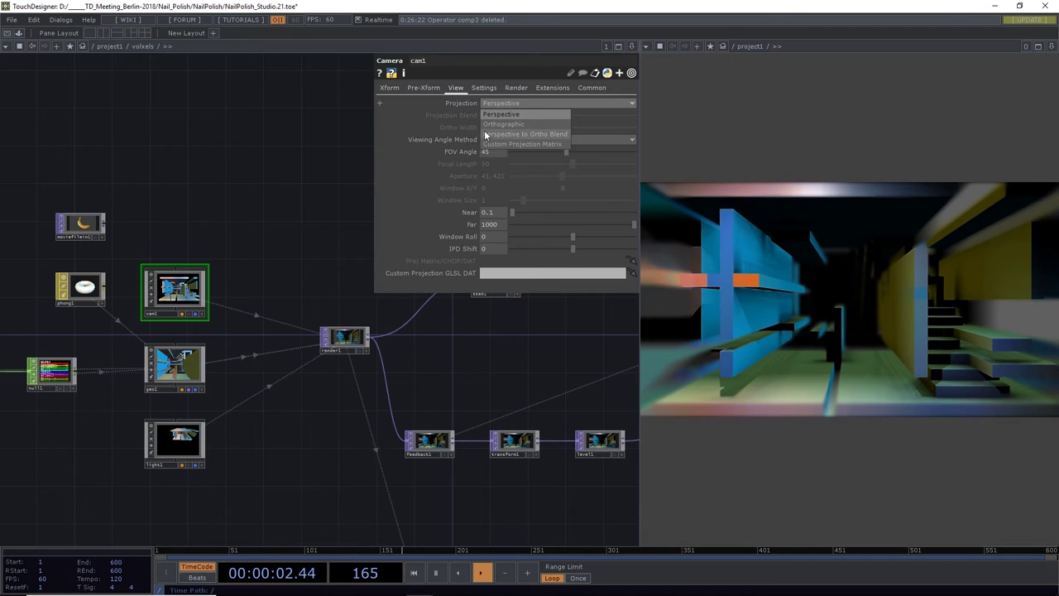
{"action": "left_click", "coordinate": [531, 135]}
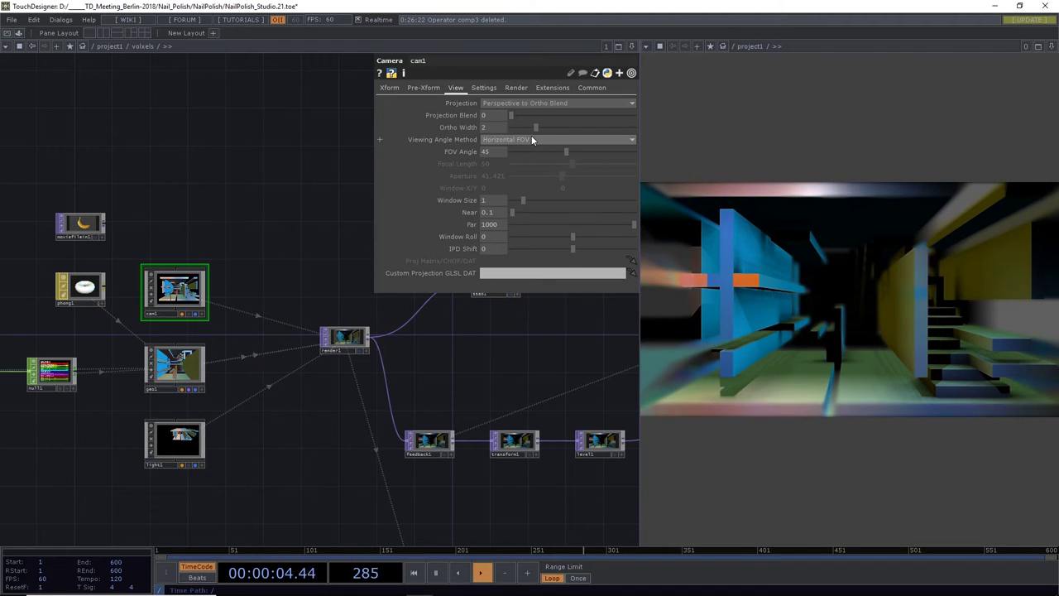
Try cam1's Projection Blend at 1 while setting its Ortho Width to 32.2, and return the blend to 0
{"action": "left_click_drag", "start_coordinate": [535, 127], "coordinate": [666, 139]}
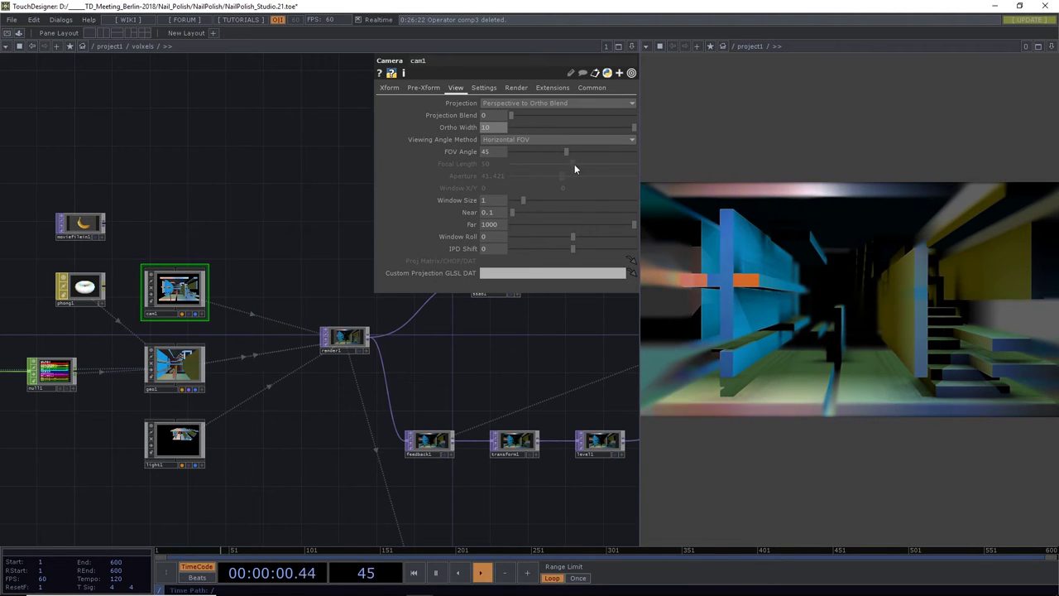
{"action": "left_click_drag", "start_coordinate": [512, 118], "coordinate": [661, 144]}
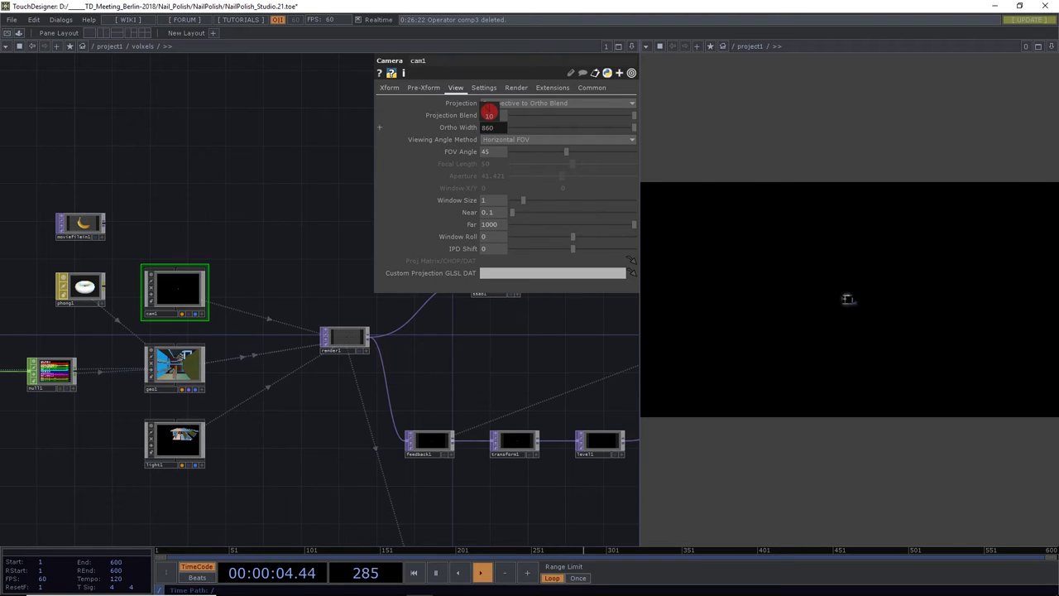
{"action": "left_click_drag", "start_coordinate": [489, 114], "coordinate": [489, 113]}
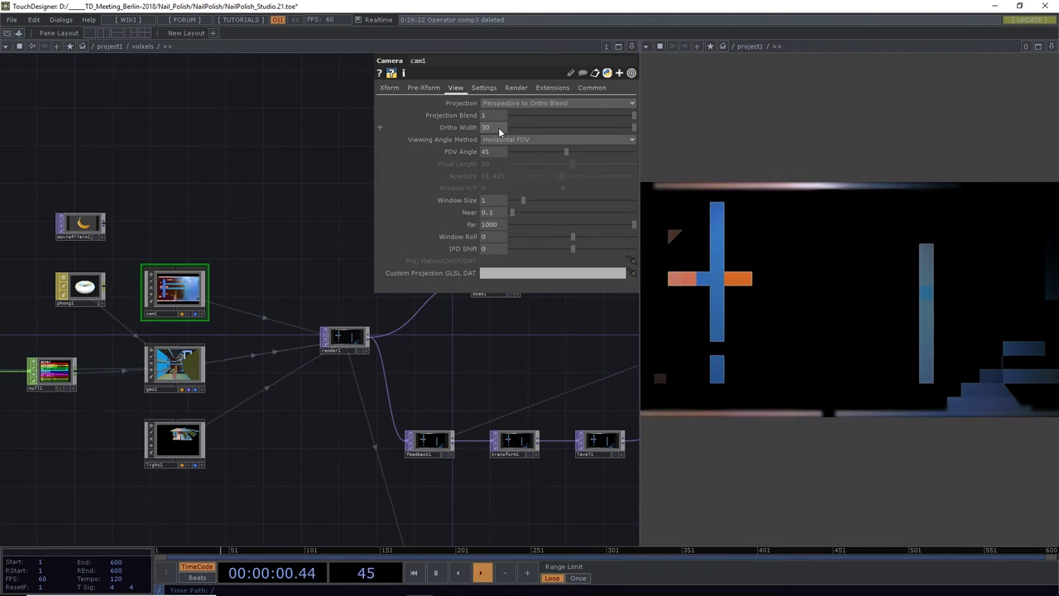
{"action": "left_click_drag", "start_coordinate": [498, 133], "coordinate": [496, 111]}
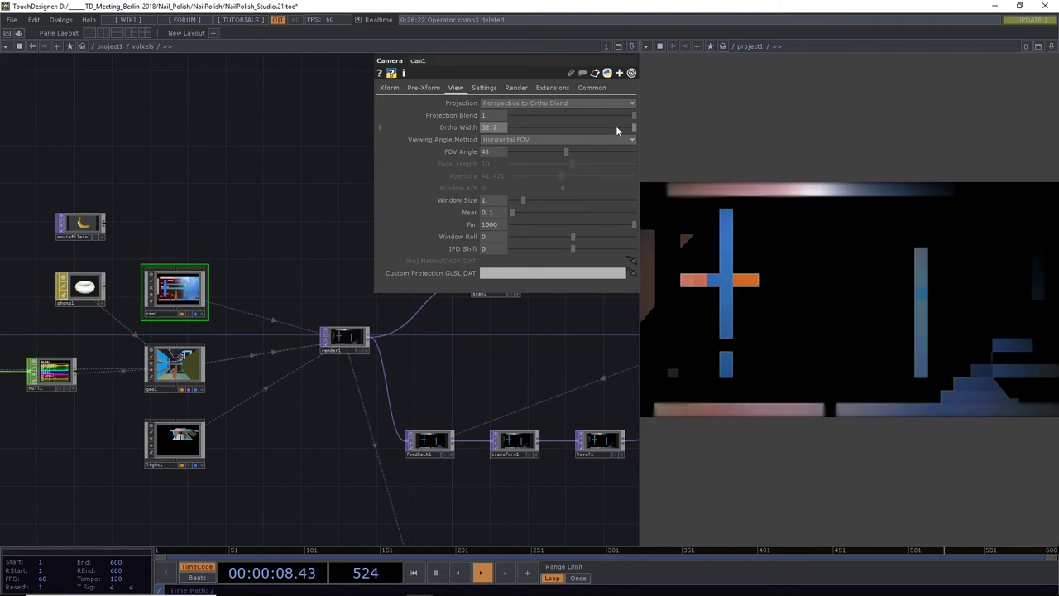
{"action": "left_click_drag", "start_coordinate": [633, 120], "coordinate": [558, 171]}
Toggle phong1's rim lights to compare their effect, and set Rim Light 2's Rim Center to 8 and Rim Width to 0.65
{"action": "mouse_move", "coordinate": [505, 383]}
{"action": "left_mouse_down"}
{"action": "mouse_move", "coordinate": [327, 440]}
{"action": "mouse_move", "coordinate": [524, 372]}
{"action": "mouse_move", "coordinate": [516, 378]}
{"action": "left_mouse_up"}
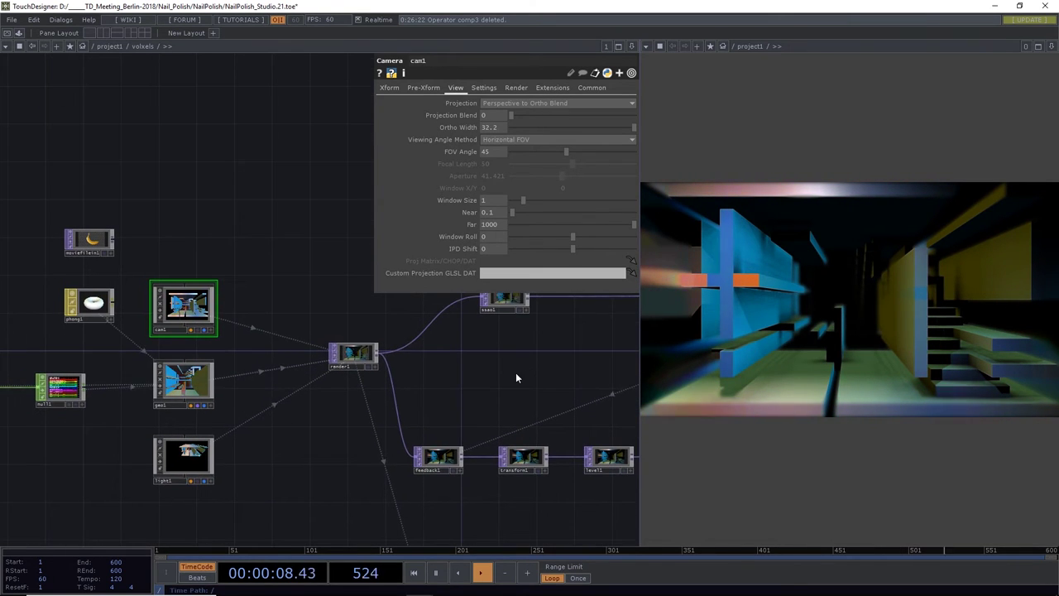
{"action": "left_click", "coordinate": [104, 303]}
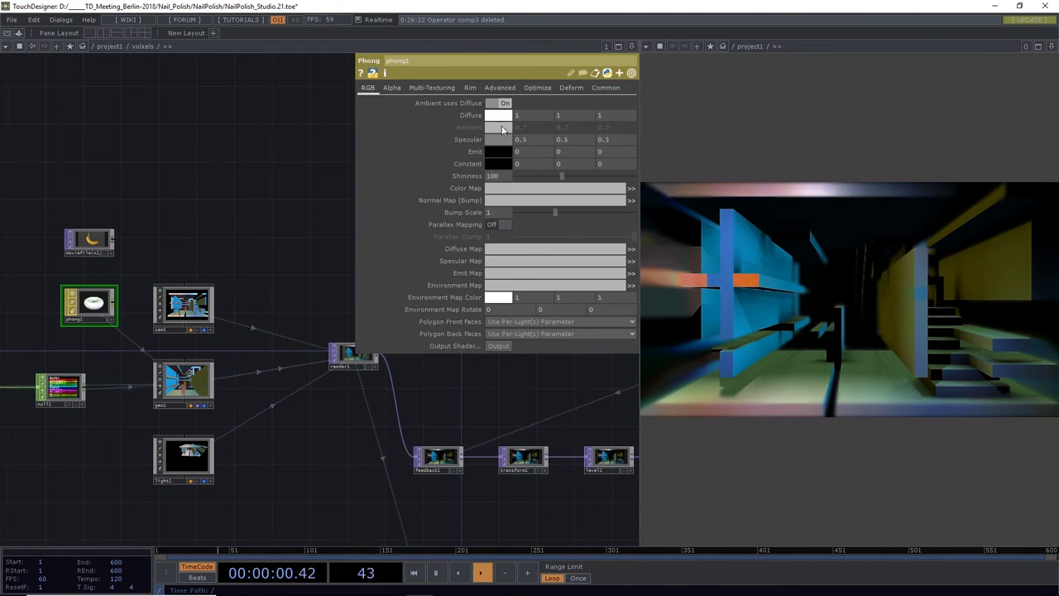
{"action": "left_click", "coordinate": [471, 88]}
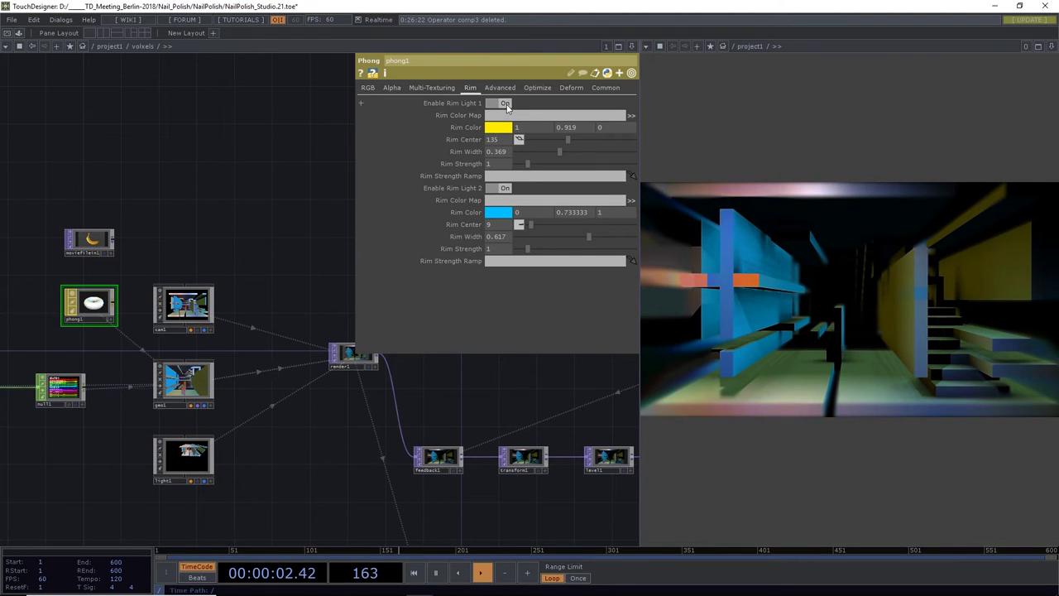
{"action": "left_click", "coordinate": [504, 104]}
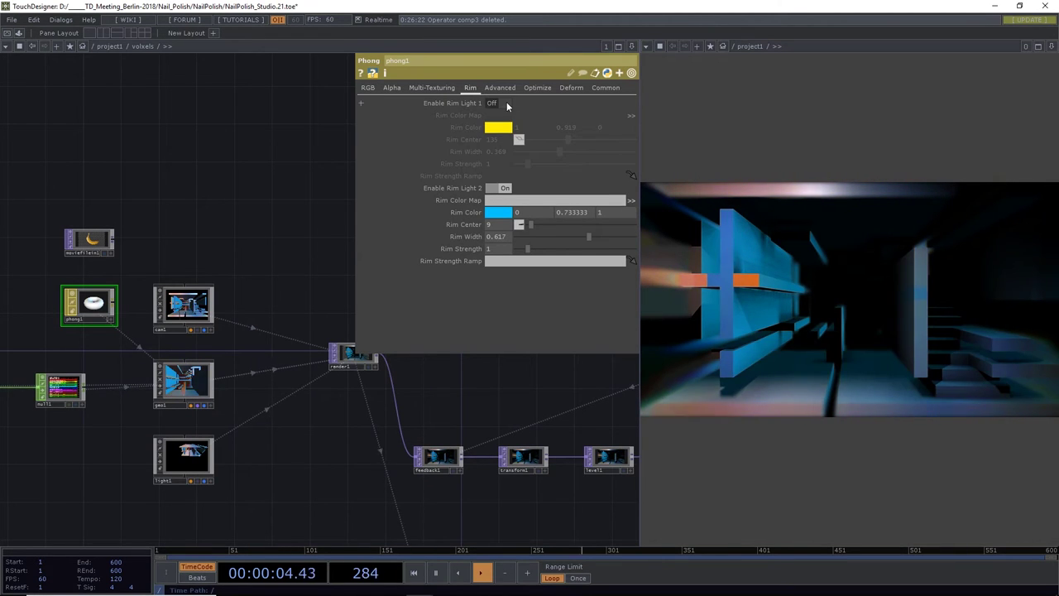
{"action": "left_click", "coordinate": [498, 187]}
{"action": "left_click", "coordinate": [498, 188]}
{"action": "left_click", "coordinate": [498, 188]}
{"action": "left_click", "coordinate": [498, 188]}
{"action": "mouse_move", "coordinate": [530, 223]}
{"action": "left_mouse_down"}
{"action": "mouse_move", "coordinate": [563, 226]}
{"action": "mouse_move", "coordinate": [514, 236]}
{"action": "left_mouse_up"}
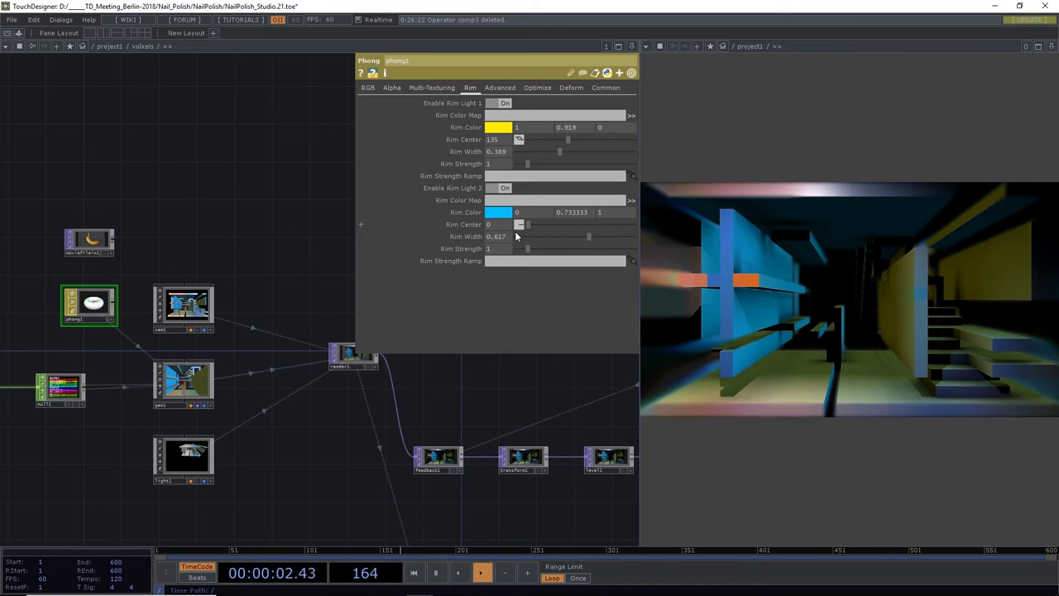
{"action": "left_click_drag", "start_coordinate": [582, 236], "coordinate": [519, 238]}
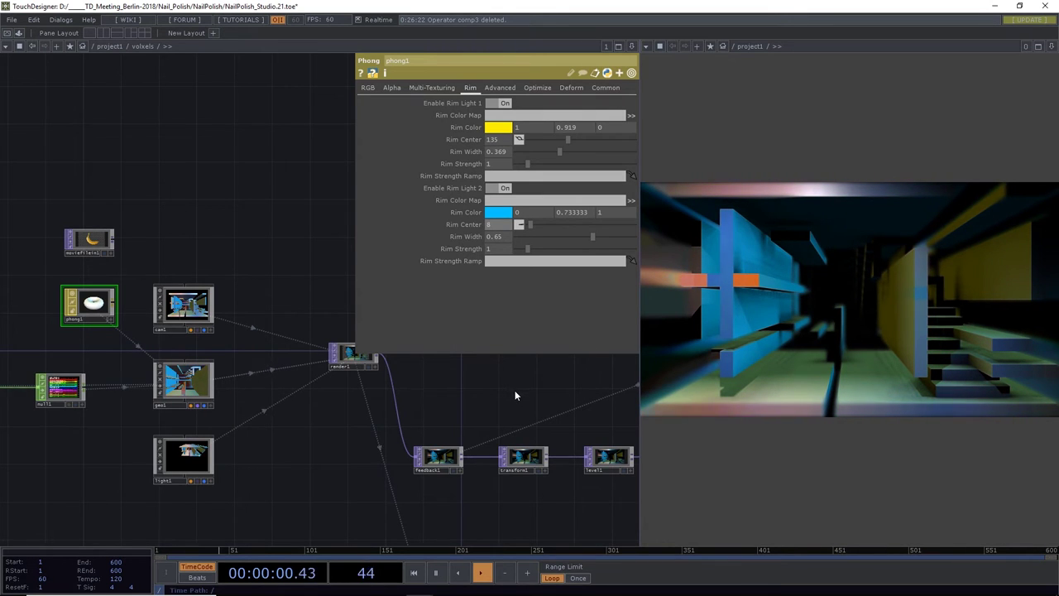
Disable both Rim Light 1 and Rim Light 2 on phong1
{"action": "scroll", "coordinate": [422, 414], "scroll_direction": "down", "scroll_amount": 4}
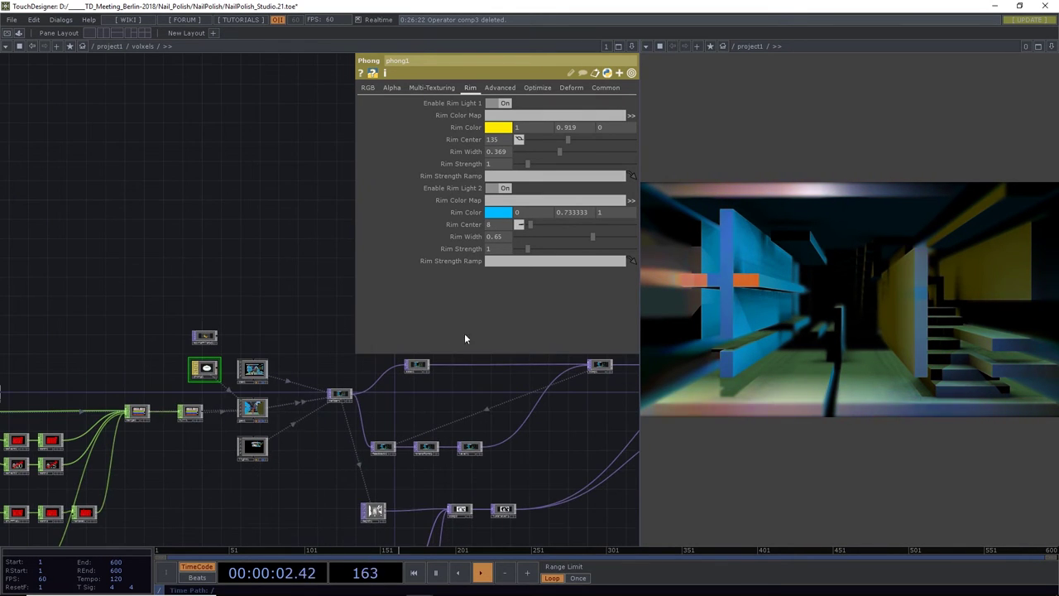
{"action": "left_click", "coordinate": [504, 103]}
{"action": "left_click", "coordinate": [499, 189]}
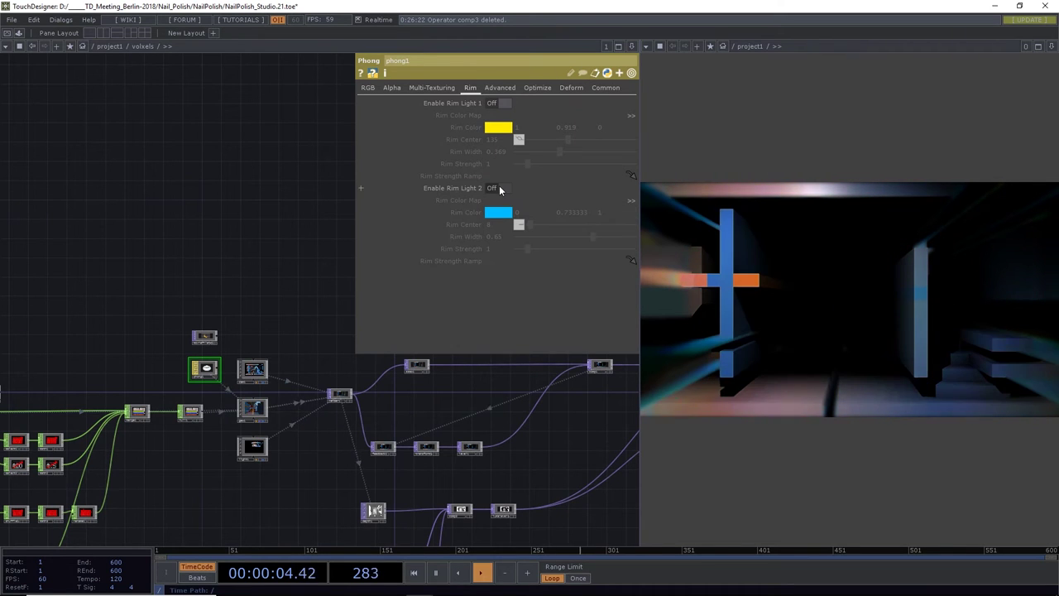
Set light1's Cone Angle to 95, Attenuation Start to 41.6 and Attenuation End to 84.9
{"action": "scroll", "coordinate": [223, 413], "scroll_direction": "up", "scroll_amount": 5}
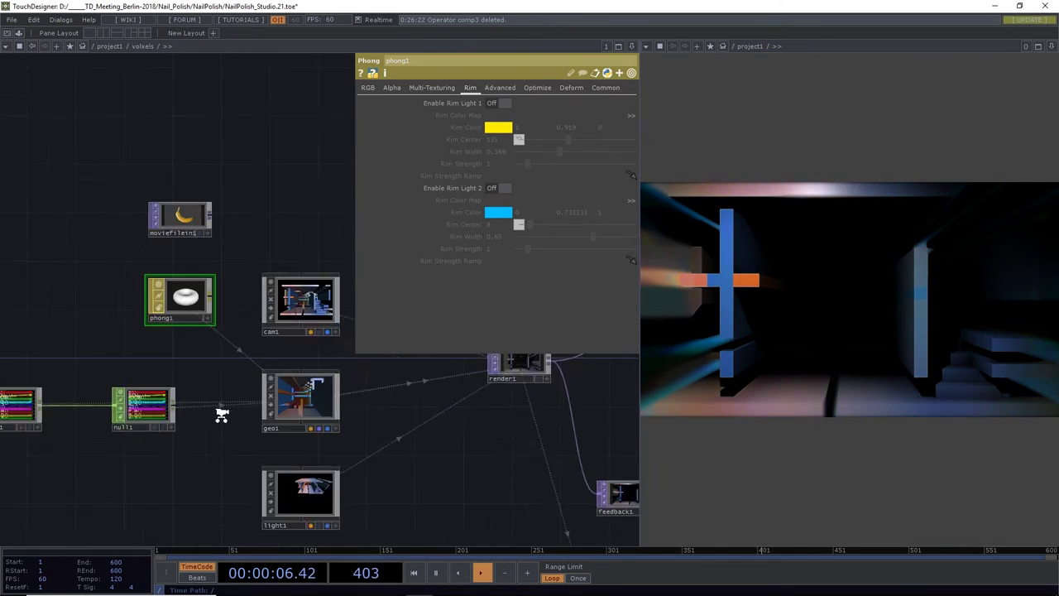
{"action": "left_click_drag", "start_coordinate": [230, 406], "coordinate": [171, 295]}
{"action": "left_click", "coordinate": [297, 413]}
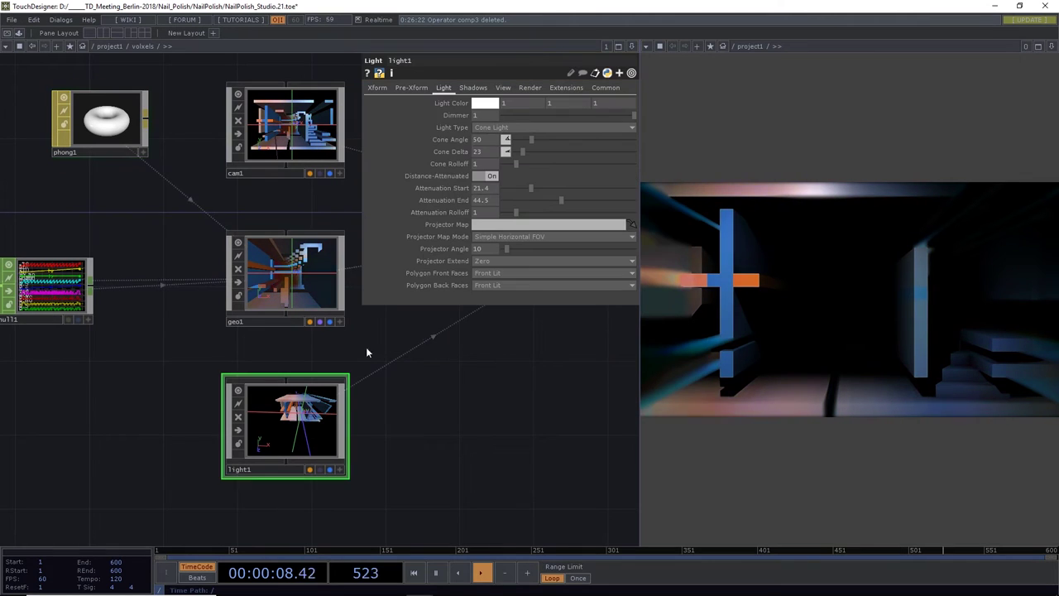
{"action": "mouse_move", "coordinate": [531, 139]}
{"action": "left_mouse_down"}
{"action": "mouse_move", "coordinate": [563, 137]}
{"action": "mouse_move", "coordinate": [548, 138]}
{"action": "left_mouse_up"}
{"action": "left_click_drag", "start_coordinate": [532, 188], "coordinate": [615, 199]}
Select render1 to inspect its output up close, and save the project
{"action": "left_click_drag", "start_coordinate": [468, 374], "coordinate": [321, 468]}
{"action": "scroll", "coordinate": [367, 450], "scroll_direction": "down", "scroll_amount": 4}
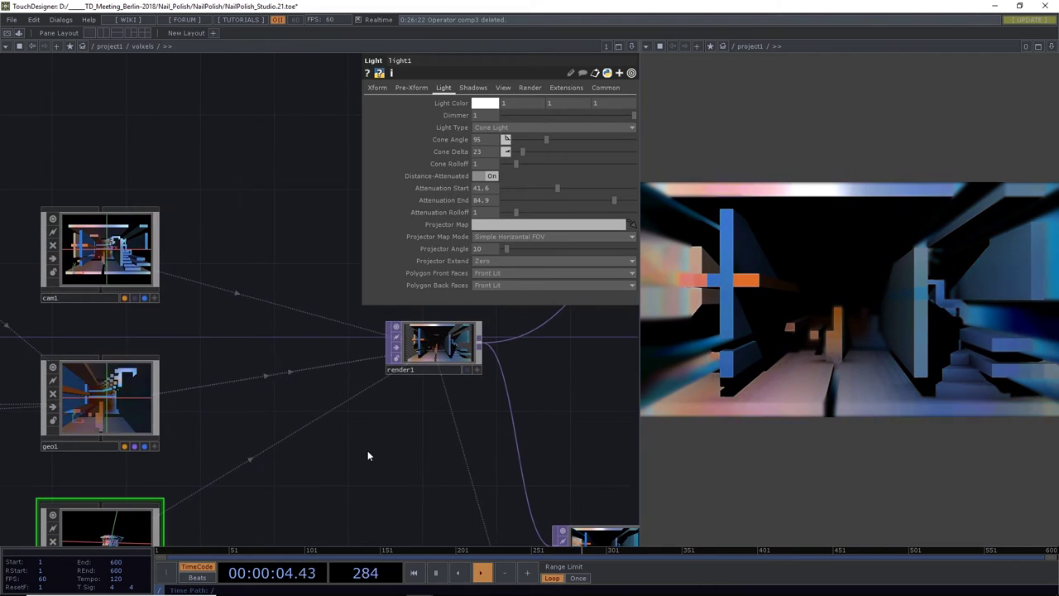
{"action": "scroll", "coordinate": [426, 379], "scroll_direction": "up", "scroll_amount": 8}
{"action": "left_click", "coordinate": [426, 379]}
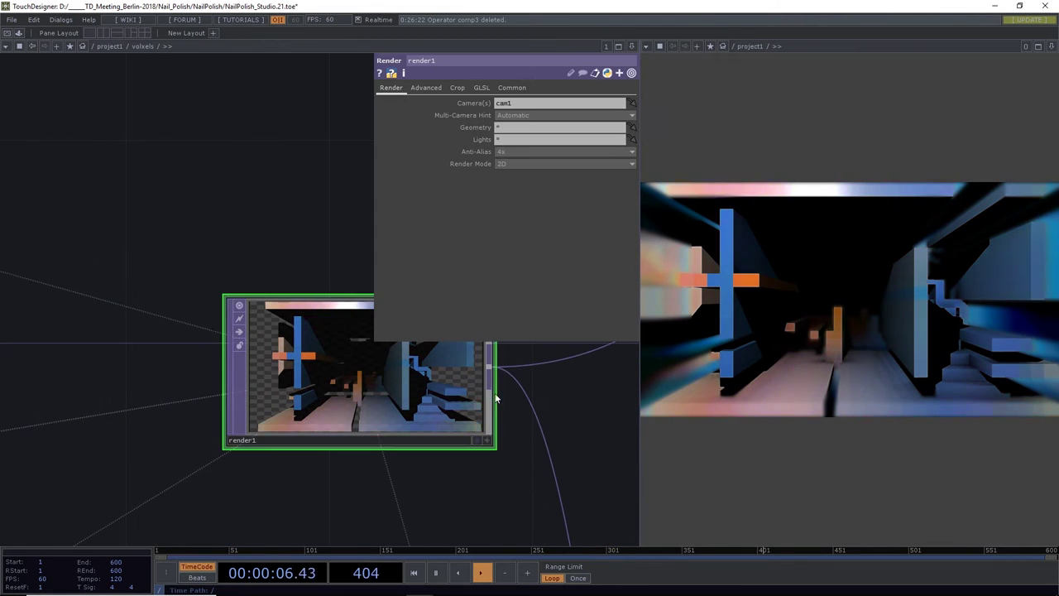
{"action": "key", "text": "ctrl+s"}
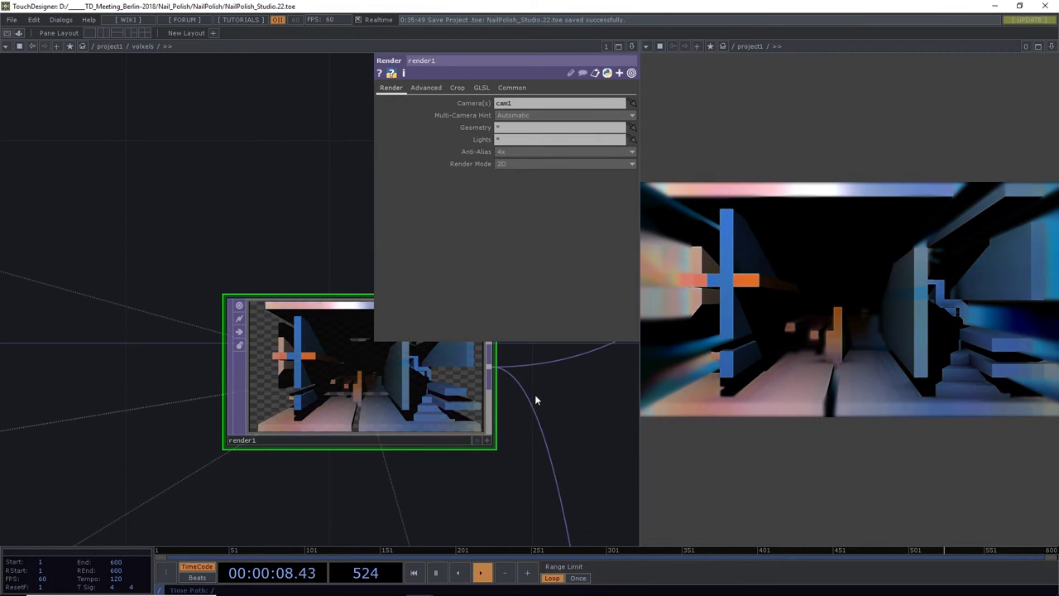
Move the network's final node farther from the luma blur node and insert a Luma Level TOP on the wire between them
{"action": "left_click_drag", "start_coordinate": [522, 392], "coordinate": [520, 425]}
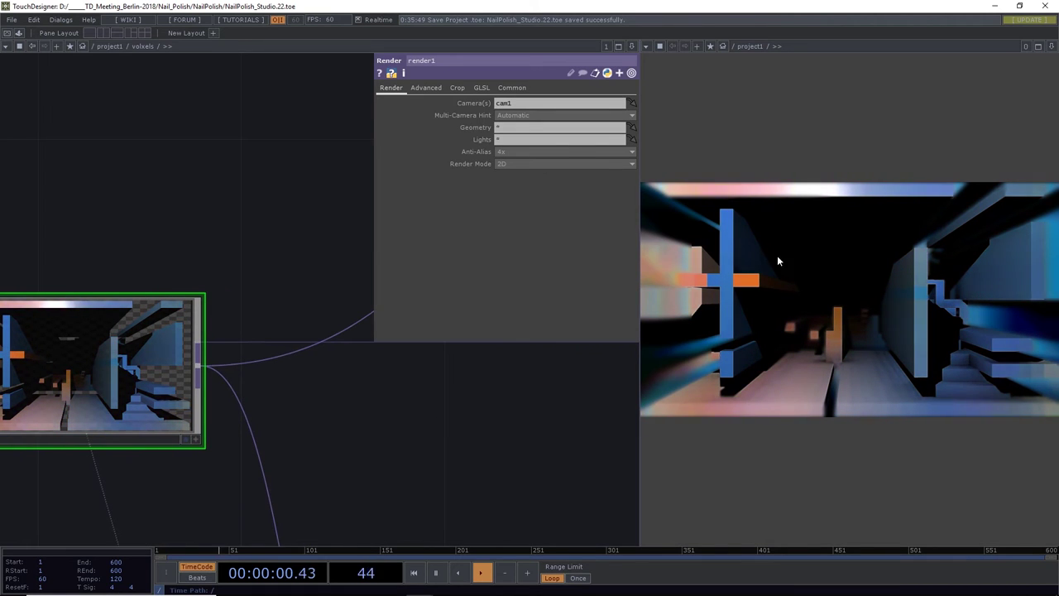
{"action": "scroll", "coordinate": [354, 444], "scroll_direction": "down", "scroll_amount": 10}
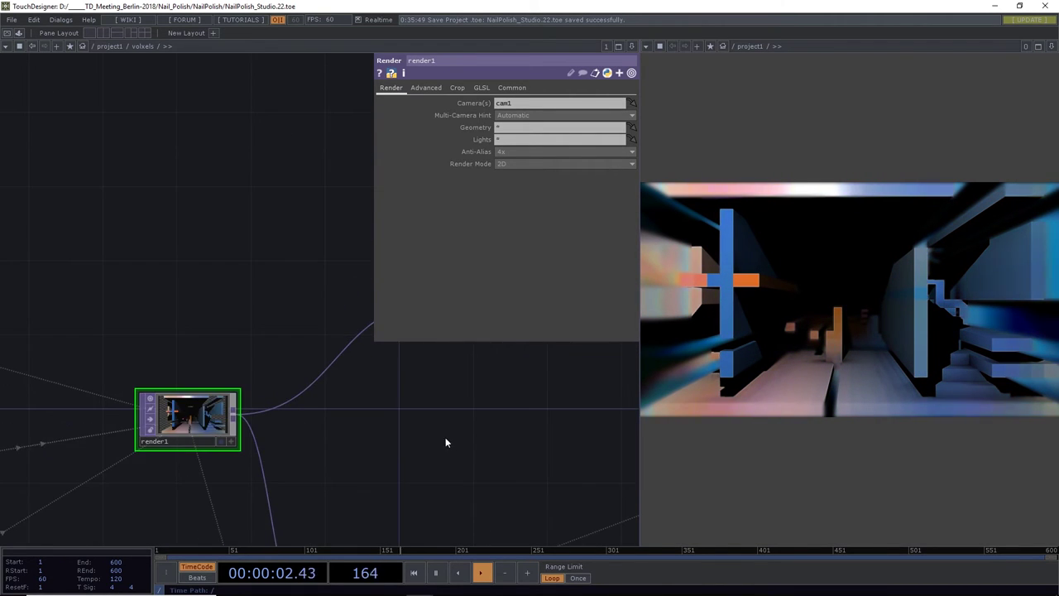
{"action": "scroll", "coordinate": [407, 435], "scroll_direction": "right", "scroll_amount": 10}
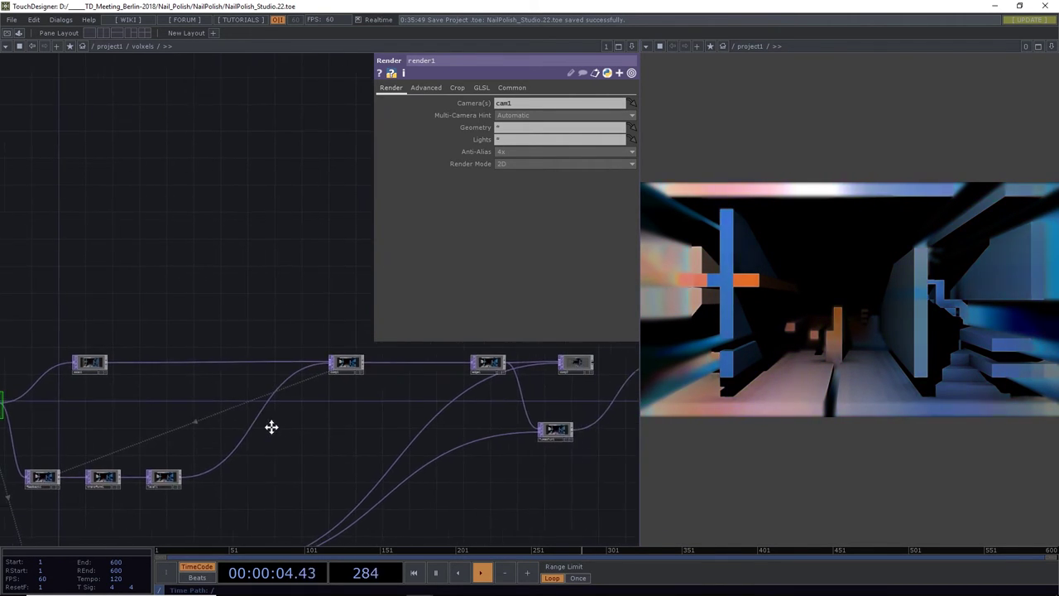
{"action": "scroll", "coordinate": [344, 437], "scroll_direction": "right", "scroll_amount": 5}
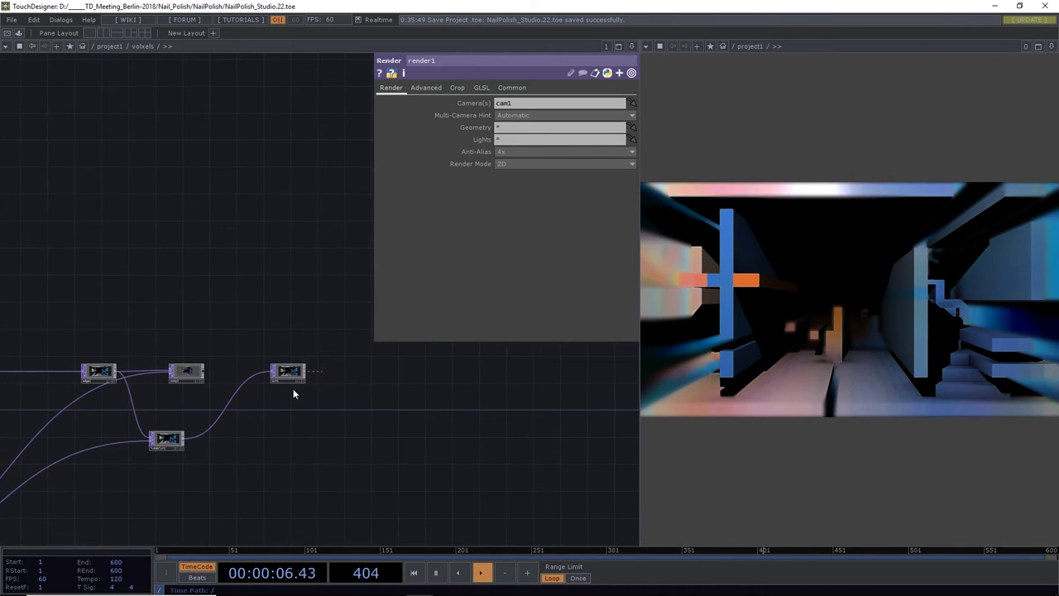
{"action": "left_click_drag", "start_coordinate": [387, 431], "coordinate": [400, 434]}
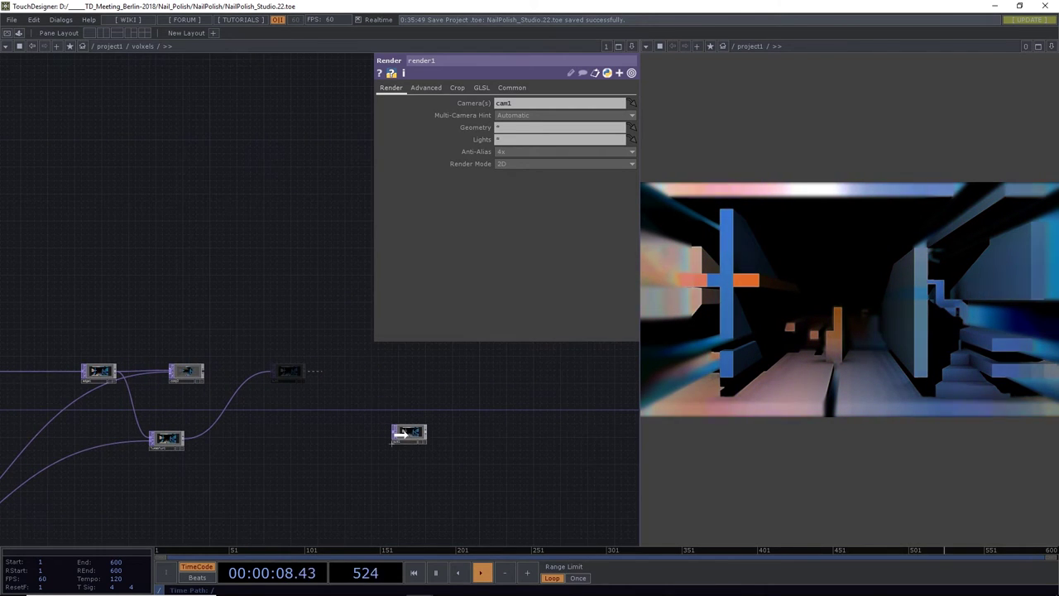
{"action": "right_click", "coordinate": [300, 434]}
{"action": "left_click", "coordinate": [331, 420]}
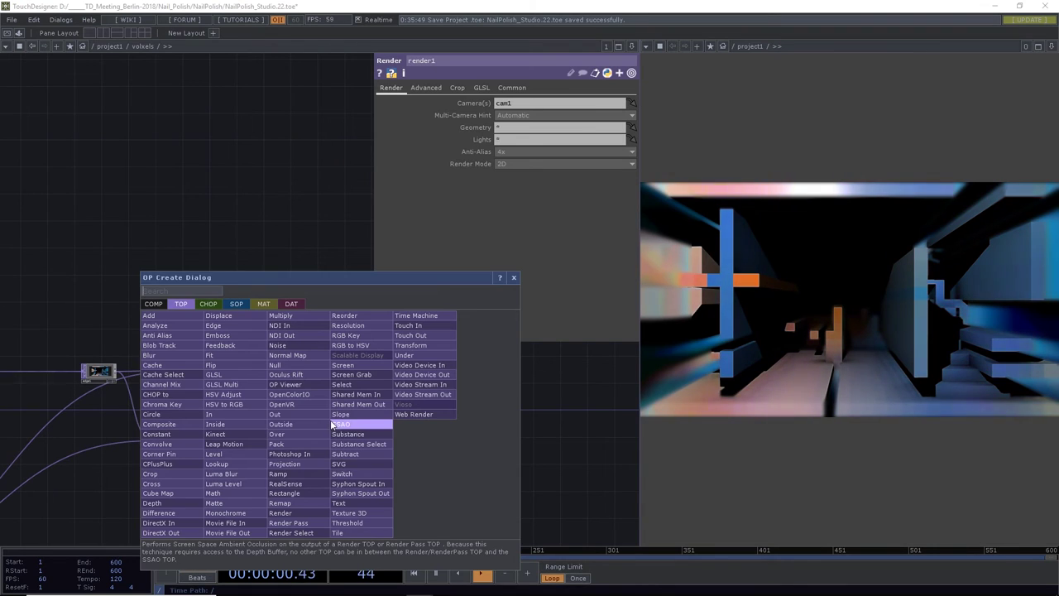
{"action": "left_click", "coordinate": [236, 487]}
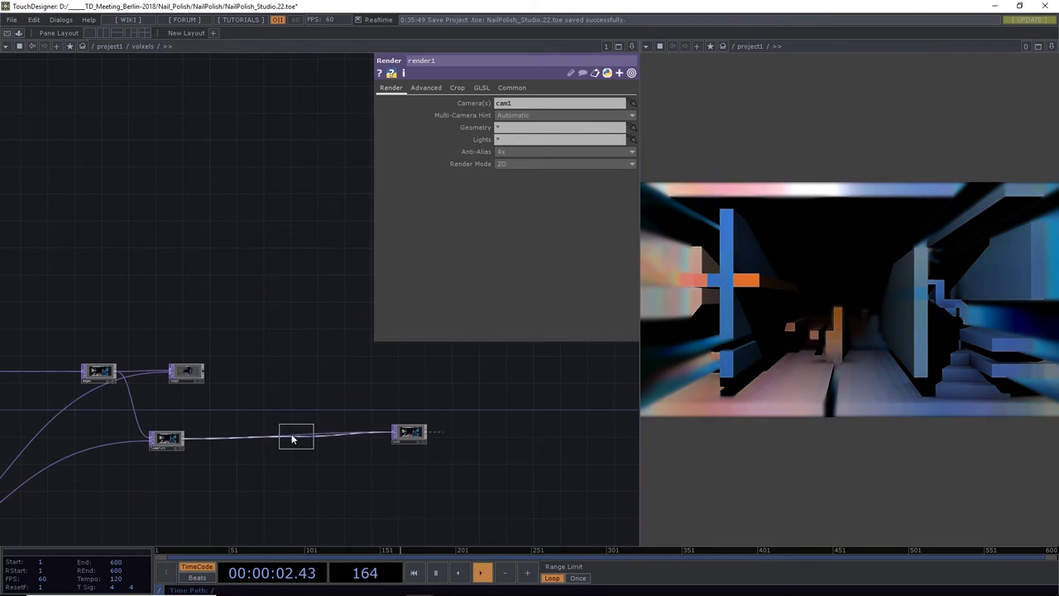
{"action": "left_click", "coordinate": [280, 445]}
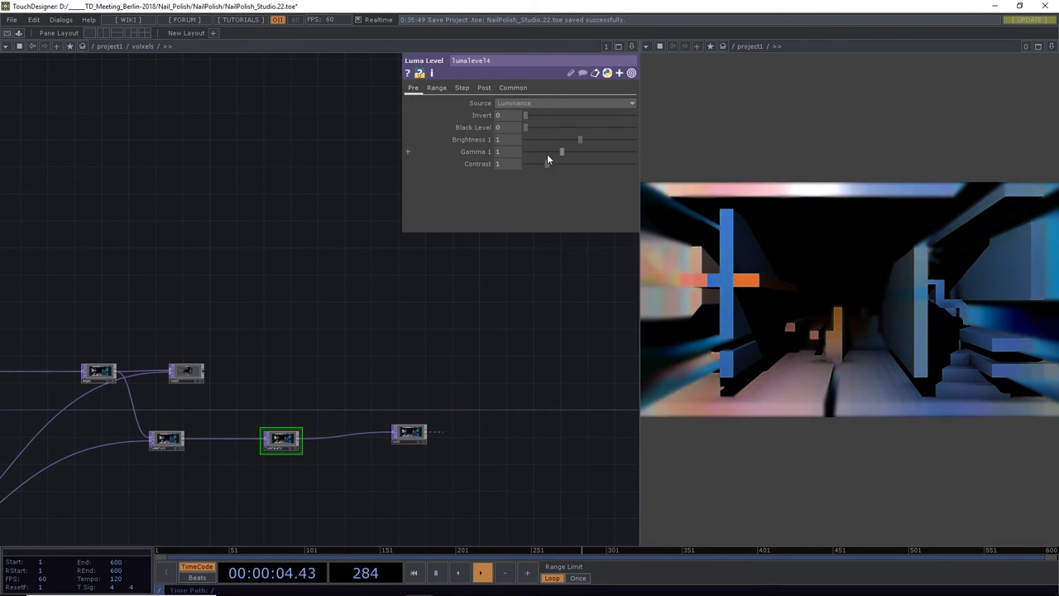
Set lumalevel4's Brightness 1 to 0.85, Gamma 1 to 1.2 and Contrast to 1.08, and try its In Low before resetting it to 0
{"action": "left_click_drag", "start_coordinate": [546, 165], "coordinate": [573, 139]}
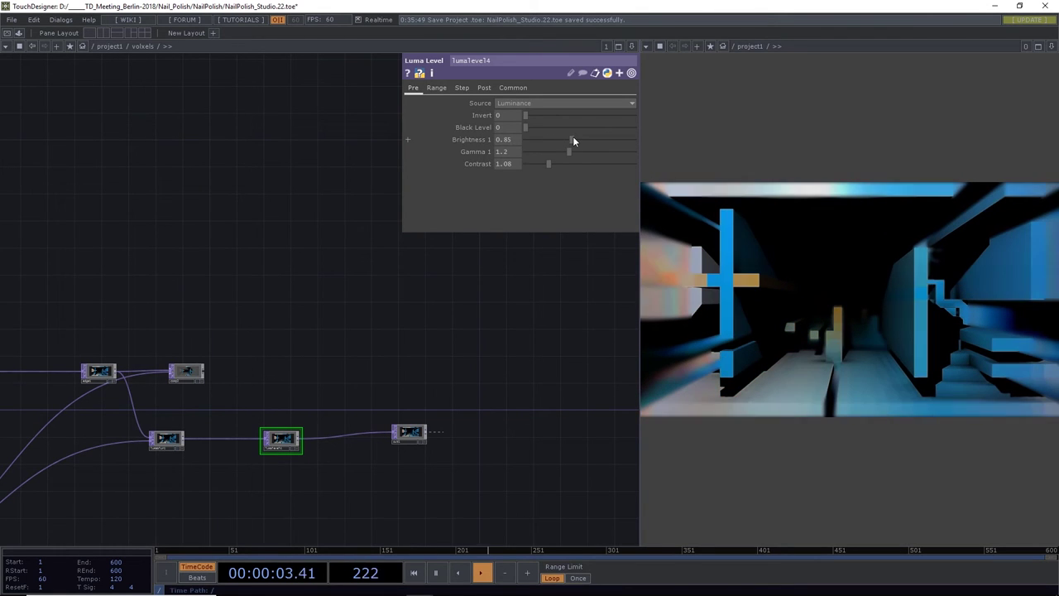
{"action": "left_click", "coordinate": [484, 88]}
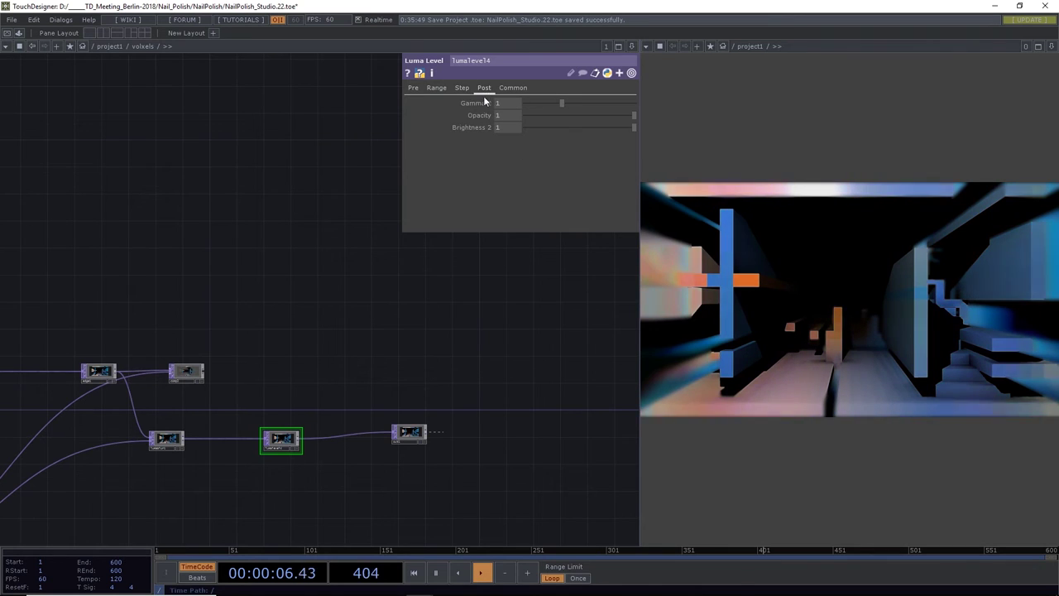
{"action": "left_click", "coordinate": [440, 87]}
{"action": "mouse_move", "coordinate": [524, 103]}
{"action": "left_mouse_down"}
{"action": "mouse_move", "coordinate": [583, 112]}
{"action": "mouse_move", "coordinate": [516, 110]}
{"action": "left_mouse_up"}
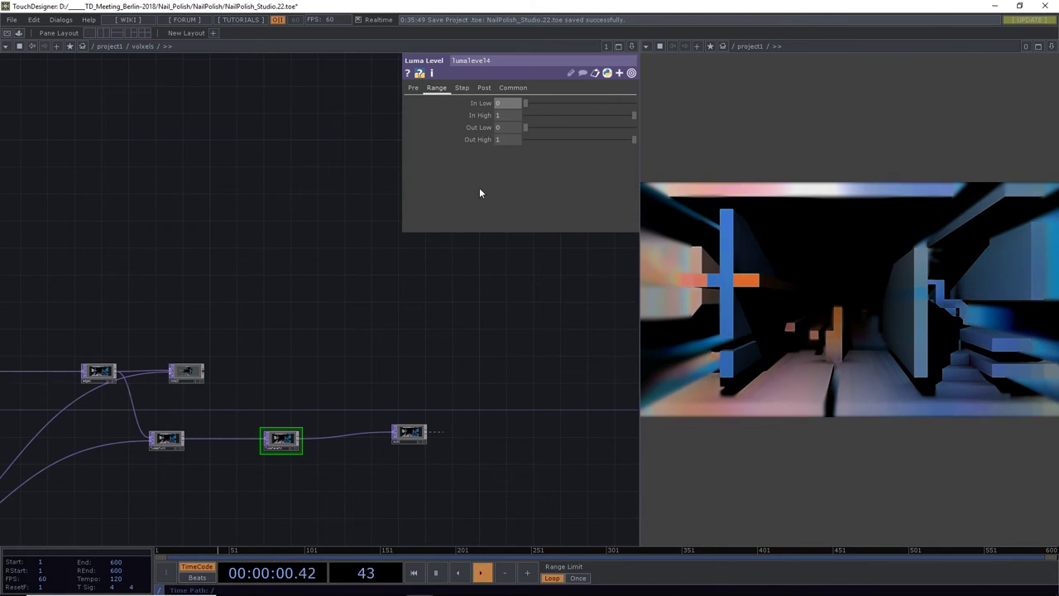
Try an HSV Adjust TOP after lumalevel4 with Hue Offset 69, Value Falloff 0.269 and Saturation Multiplier 0.32, and delete it
{"action": "right_click", "coordinate": [345, 438]}
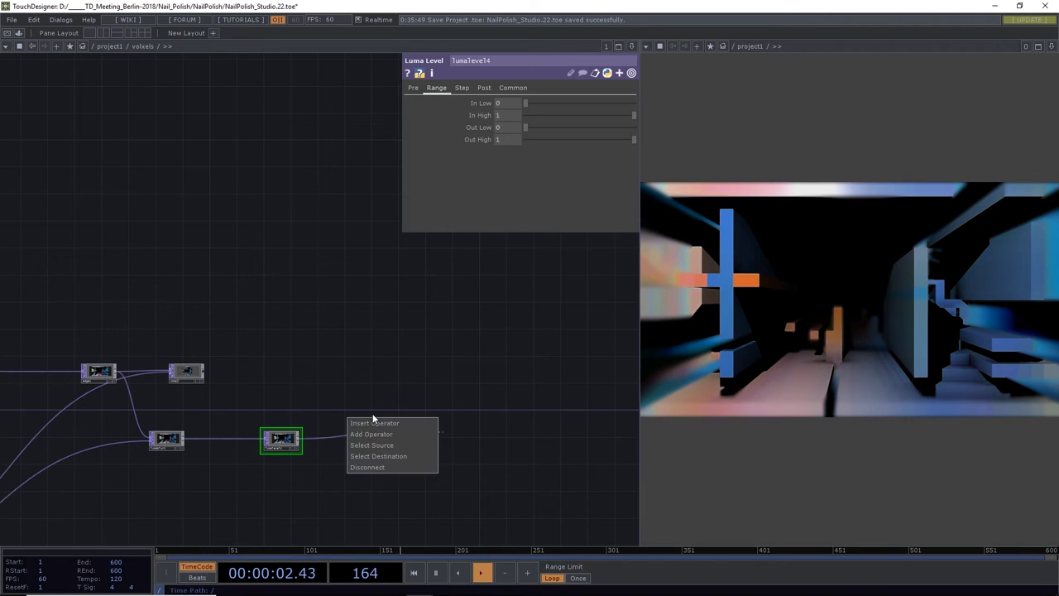
{"action": "left_click", "coordinate": [371, 422]}
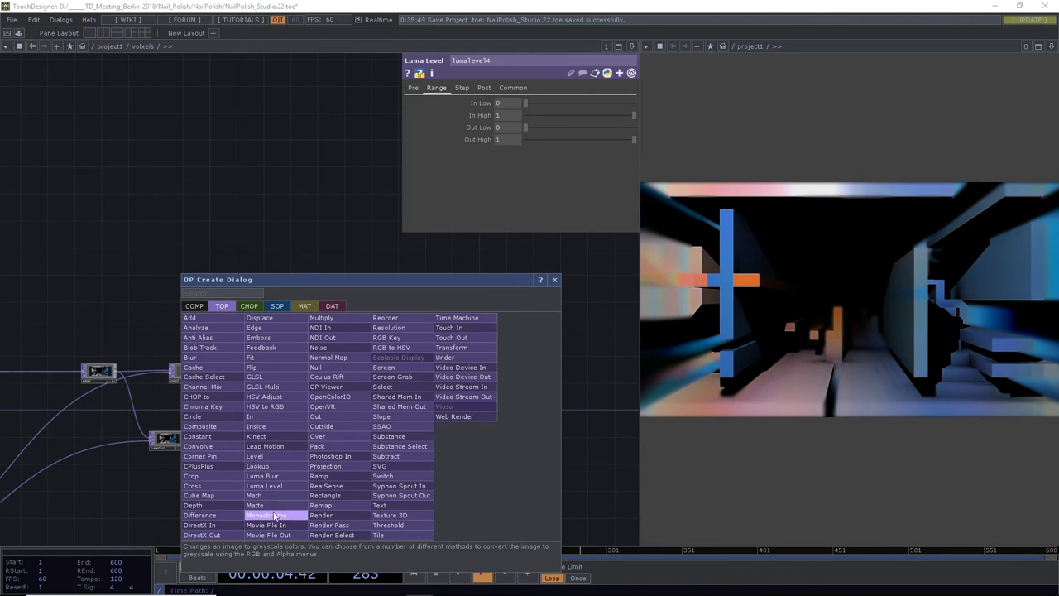
{"action": "left_click", "coordinate": [271, 409]}
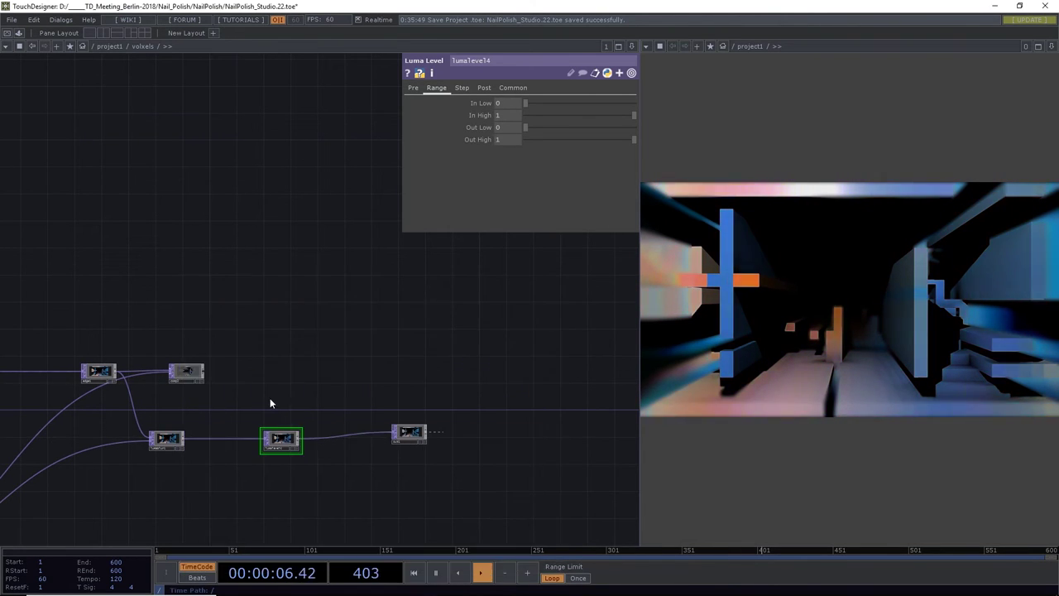
{"action": "left_click", "coordinate": [335, 445]}
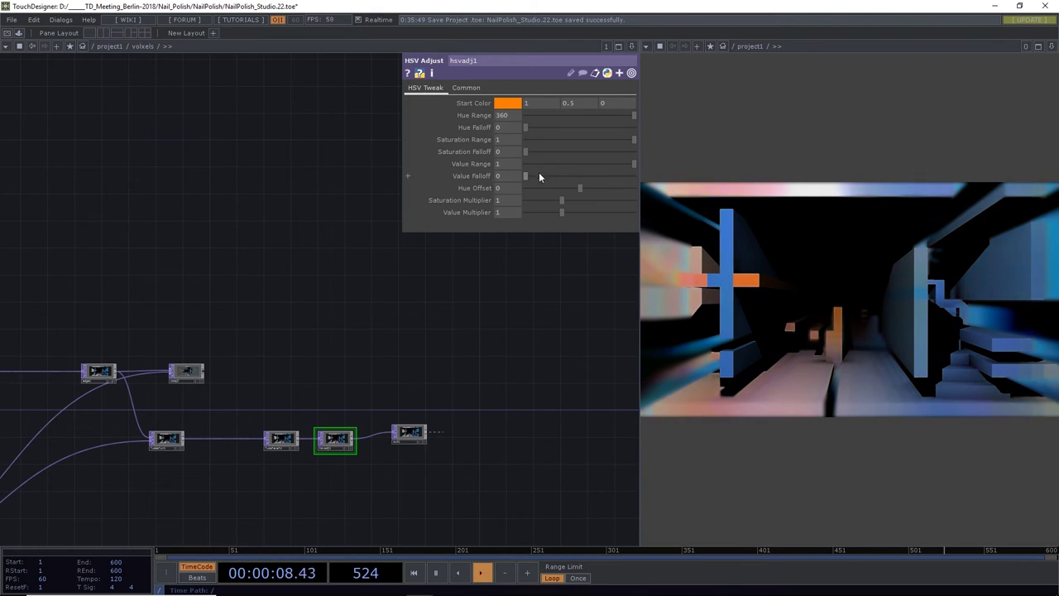
{"action": "mouse_move", "coordinate": [579, 187]}
{"action": "left_mouse_down"}
{"action": "mouse_move", "coordinate": [551, 187]}
{"action": "mouse_move", "coordinate": [607, 187]}
{"action": "mouse_move", "coordinate": [590, 187]}
{"action": "left_mouse_up"}
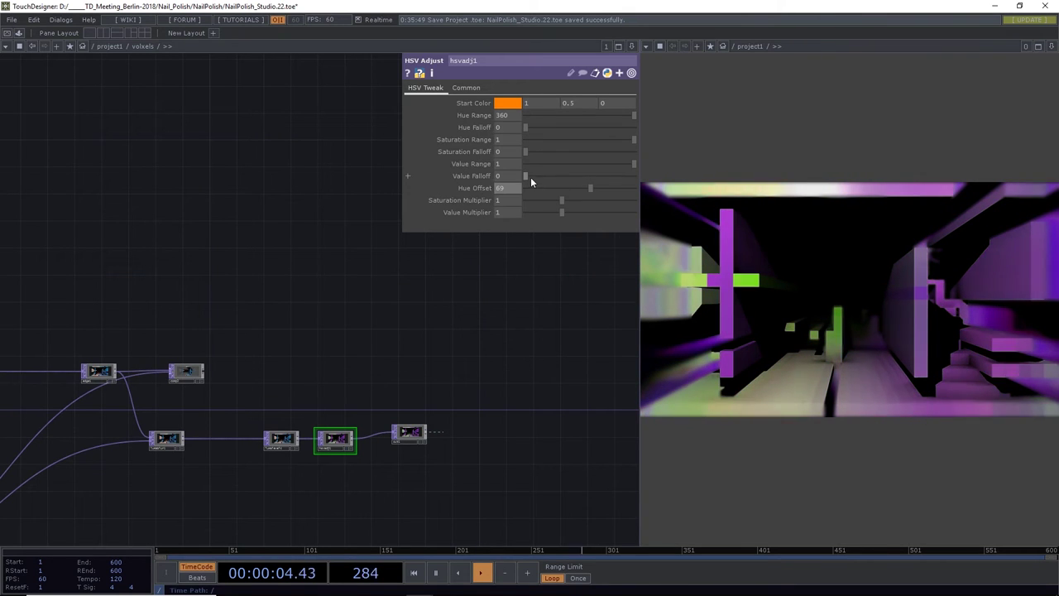
{"action": "left_click_drag", "start_coordinate": [527, 176], "coordinate": [538, 203]}
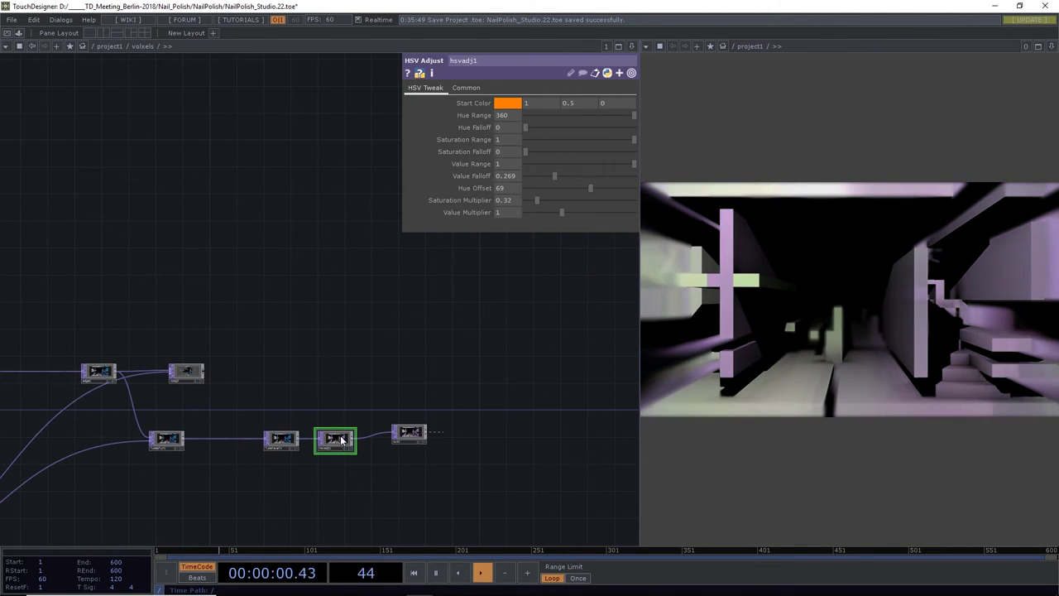
{"action": "key", "text": "Delete"}
{"action": "left_click", "coordinate": [291, 441]}
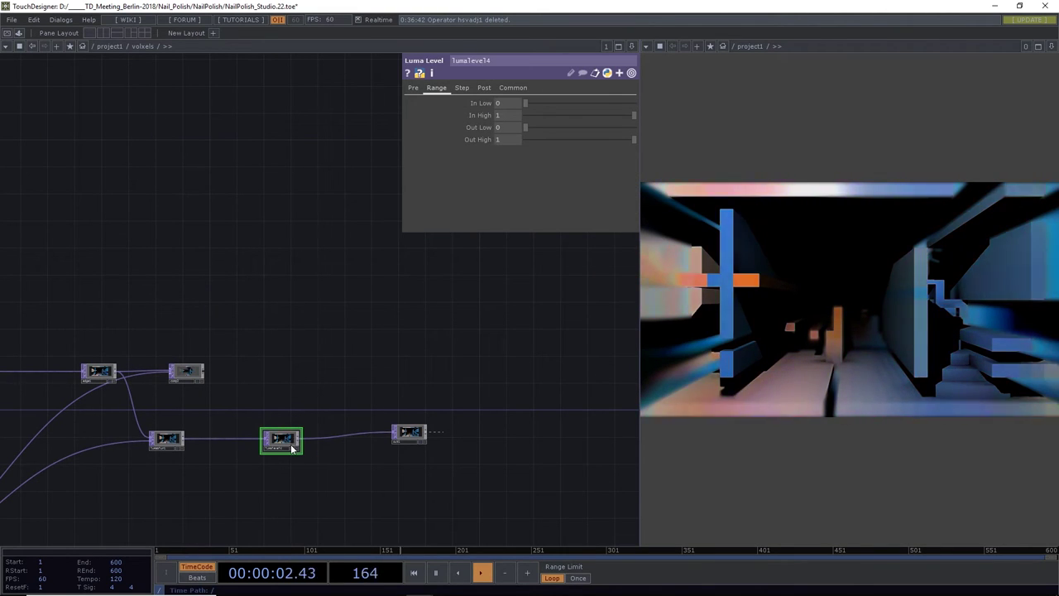
Delete the lumalevel4 node, shift out1 slightly and save the project
{"action": "key", "text": "Delete"}
{"action": "left_click_drag", "start_coordinate": [406, 440], "coordinate": [406, 447]}
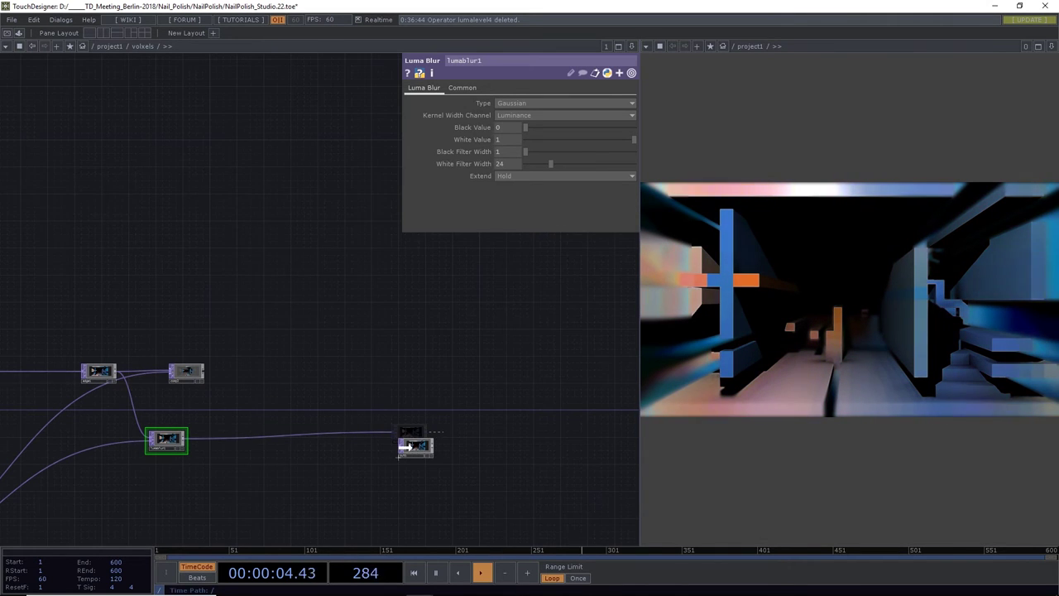
{"action": "left_click_drag", "start_coordinate": [408, 410], "coordinate": [463, 311]}
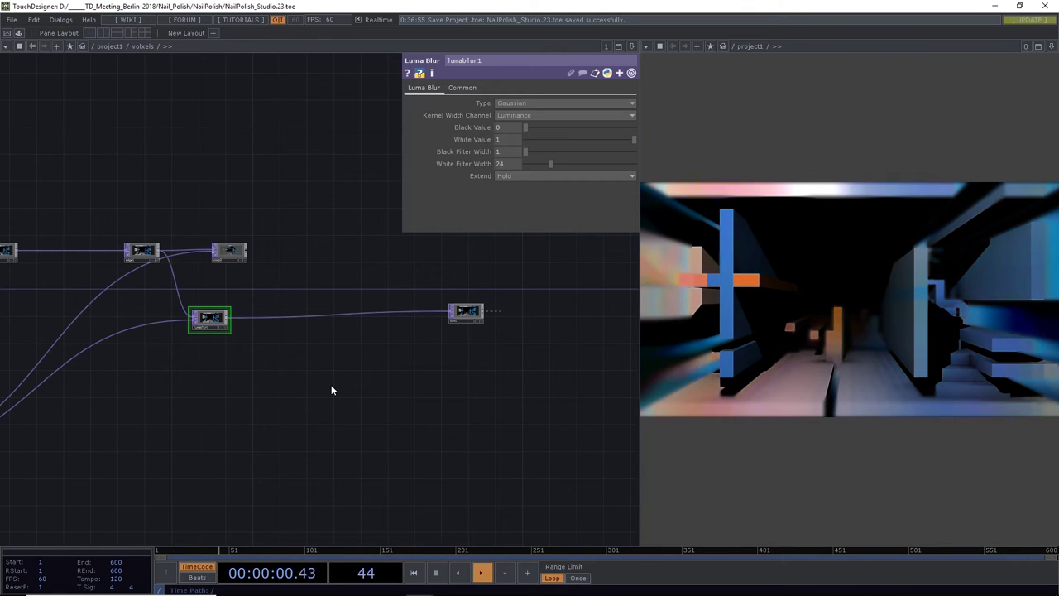
Add the LUT_Browser component from the palette's sk folder to the network above the lumablur1 to out1 wire, and close the palette
{"action": "left_click", "coordinate": [70, 20]}
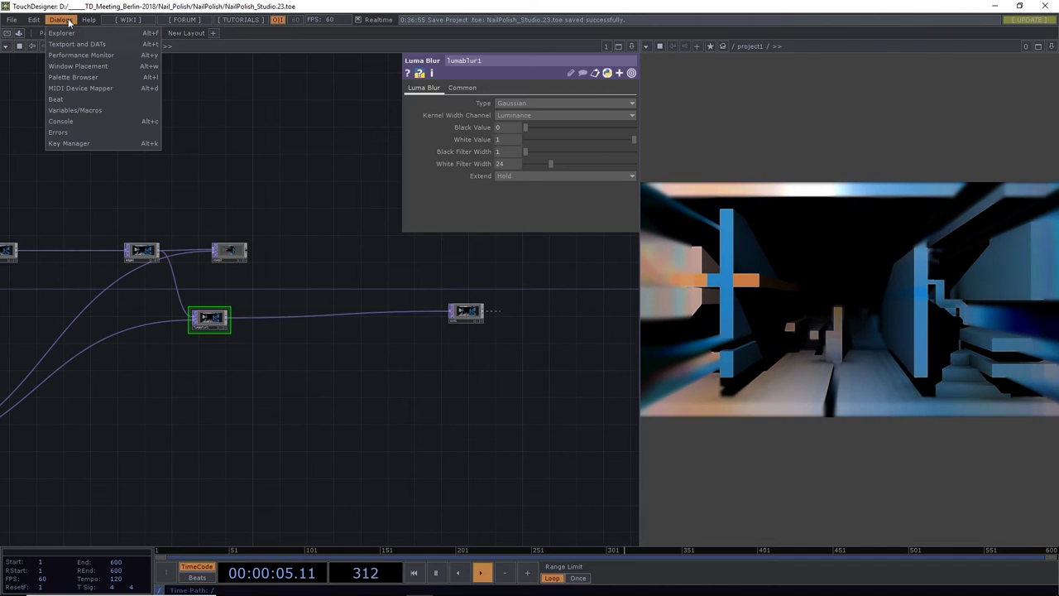
{"action": "left_click", "coordinate": [72, 77]}
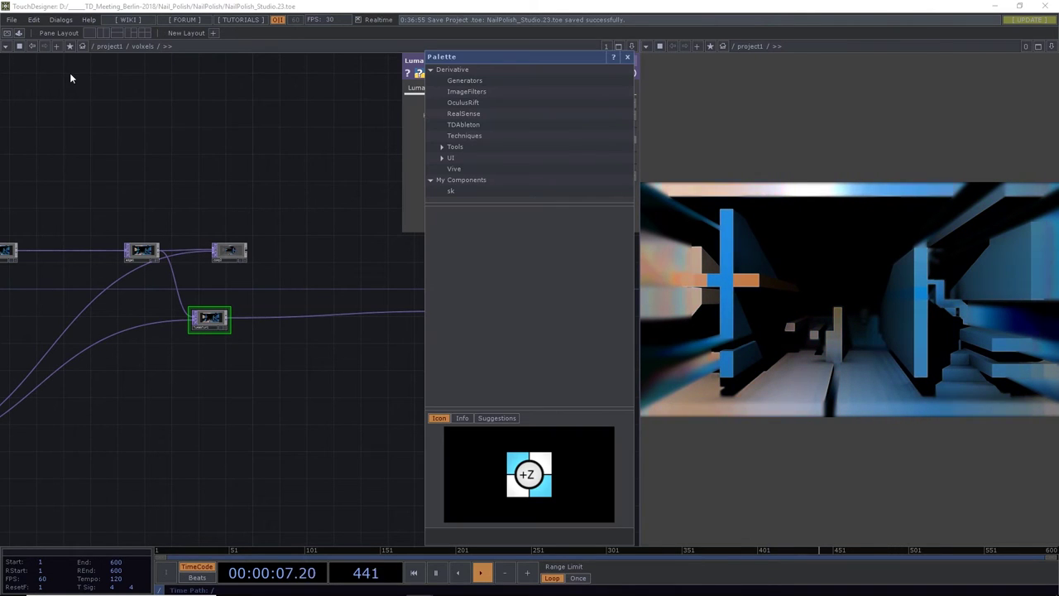
{"action": "left_click", "coordinate": [451, 191]}
{"action": "left_click_drag", "start_coordinate": [327, 240], "coordinate": [338, 239]}
{"action": "left_click", "coordinate": [627, 57]}
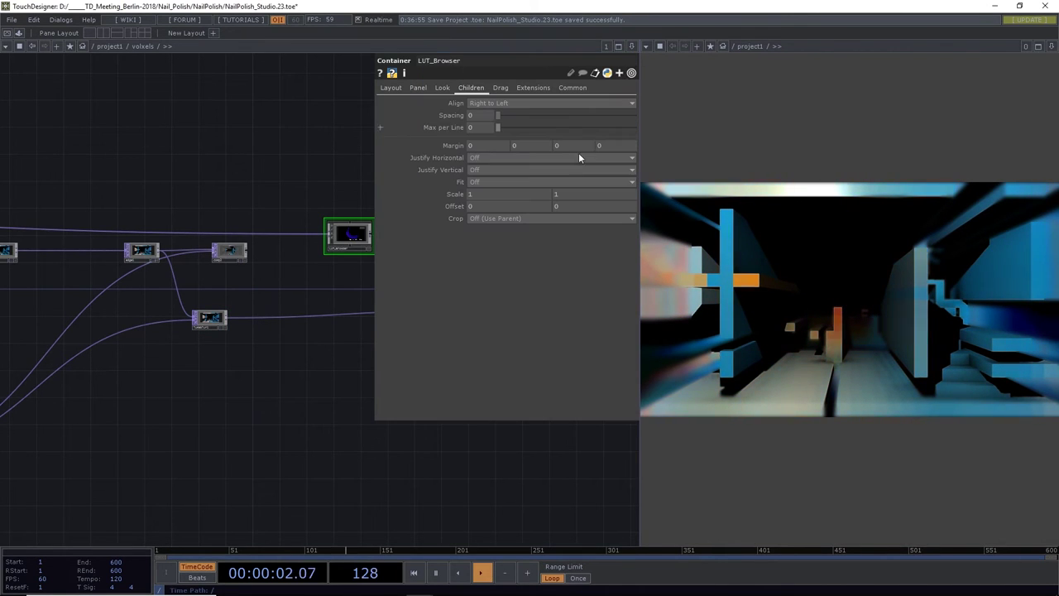
Connect the output of lumablur1 to the input of LUT_Browser
{"action": "left_click_drag", "start_coordinate": [281, 211], "coordinate": [158, 265]}
{"action": "scroll", "coordinate": [224, 291], "scroll_direction": "up", "scroll_amount": 4}
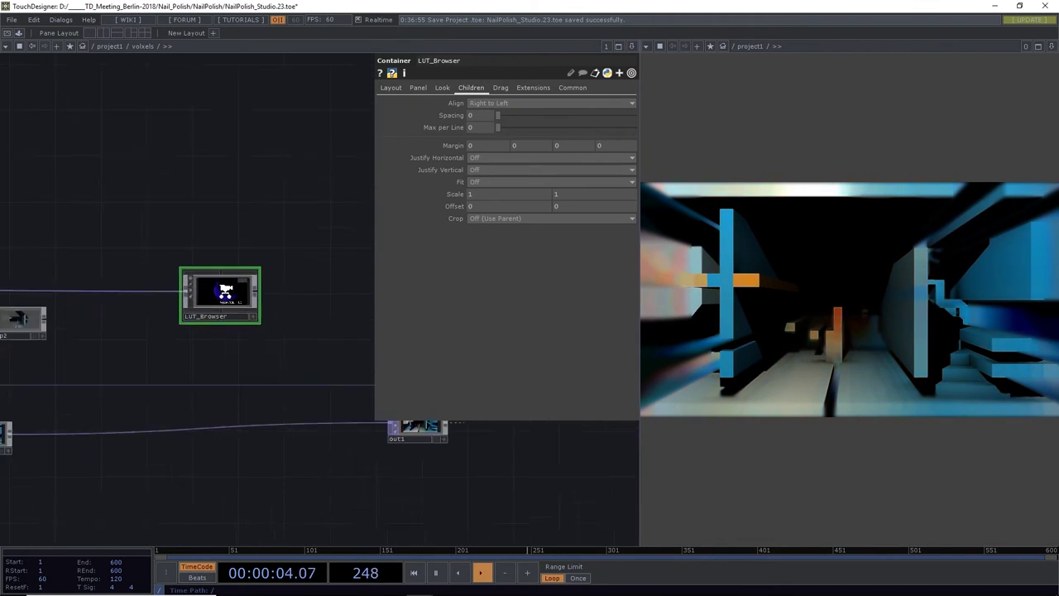
{"action": "scroll", "coordinate": [223, 292], "scroll_direction": "down", "scroll_amount": 4}
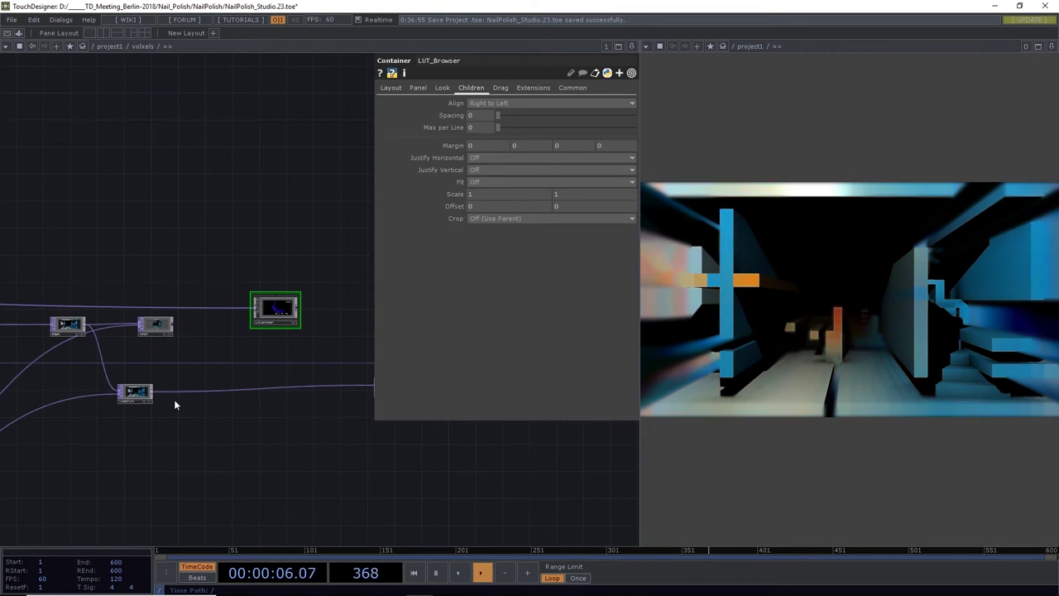
{"action": "scroll", "coordinate": [177, 402], "scroll_direction": "up", "scroll_amount": 2}
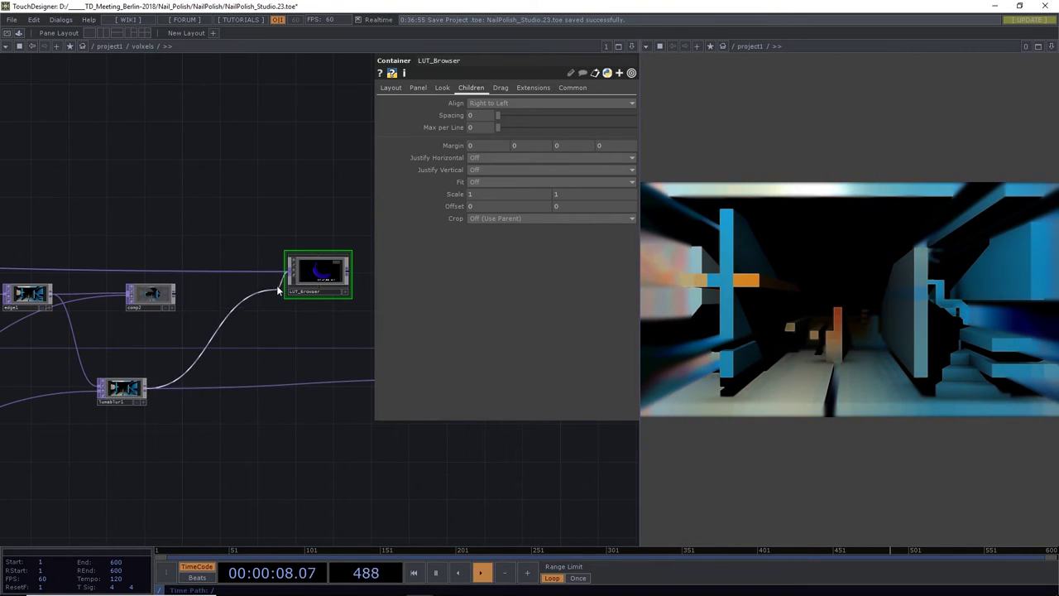
{"action": "left_click_drag", "start_coordinate": [277, 294], "coordinate": [286, 278]}
Get close to LUT_Browser and make its viewer active so its LUT controls can be operated
{"action": "scroll", "coordinate": [331, 273], "scroll_direction": "up", "scroll_amount": 5}
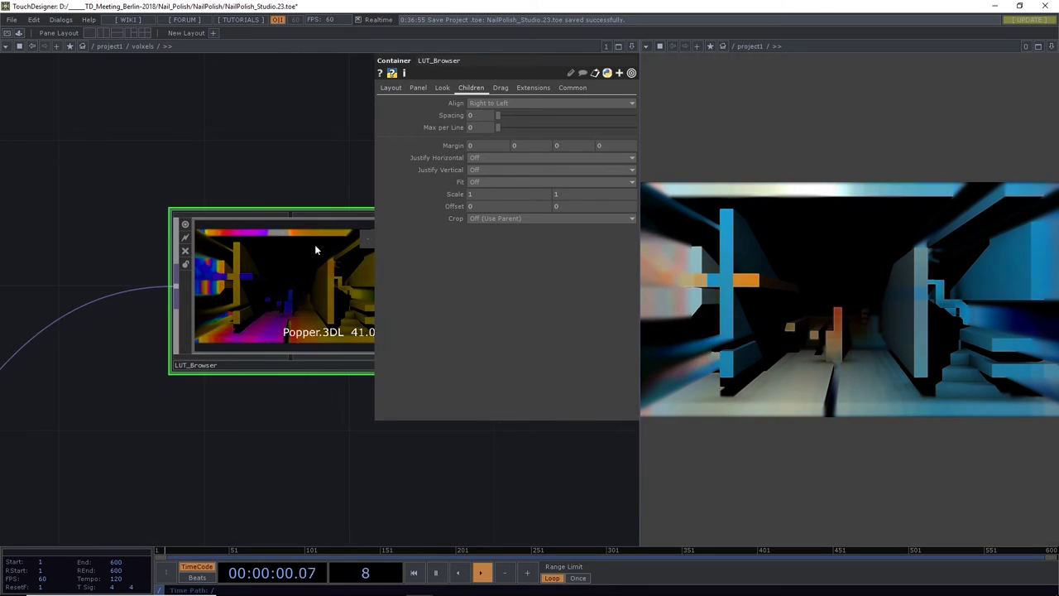
{"action": "left_click_drag", "start_coordinate": [158, 170], "coordinate": [252, 186]}
{"action": "scroll", "coordinate": [245, 333], "scroll_direction": "up", "scroll_amount": 5}
{"action": "scroll", "coordinate": [246, 331], "scroll_direction": "down", "scroll_amount": 6}
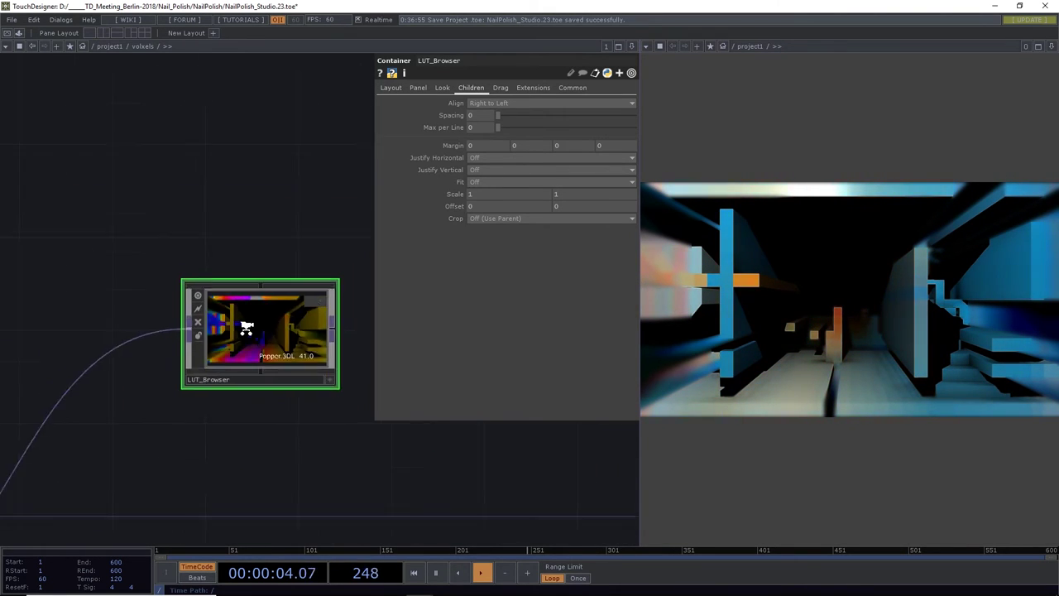
{"action": "scroll", "coordinate": [42, 447], "scroll_direction": "up", "scroll_amount": 2}
{"action": "scroll", "coordinate": [41, 445], "scroll_direction": "up", "scroll_amount": 2}
{"action": "scroll", "coordinate": [46, 439], "scroll_direction": "down", "scroll_amount": 4}
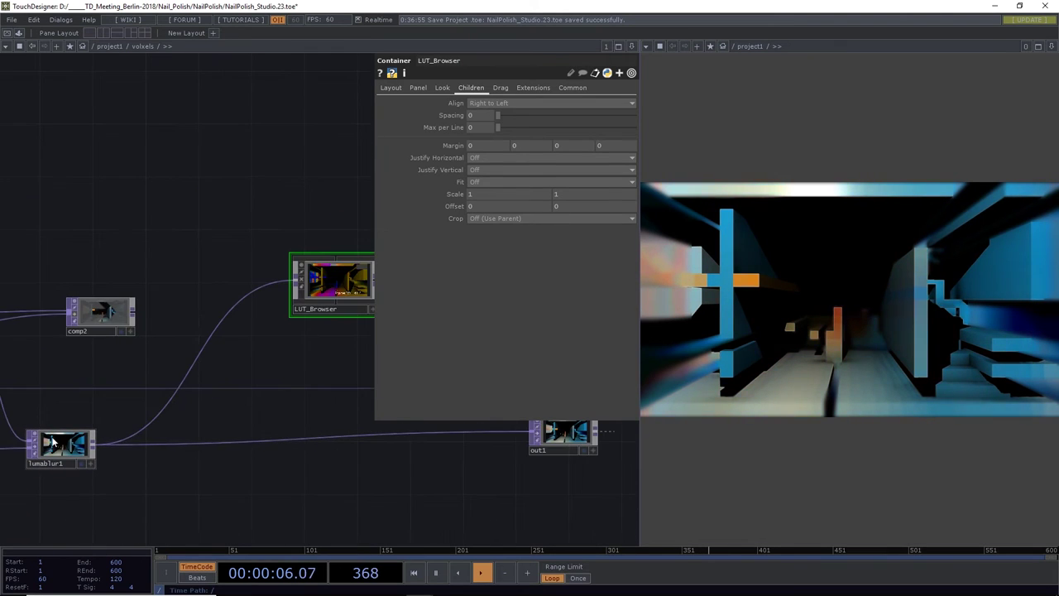
{"action": "scroll", "coordinate": [248, 383], "scroll_direction": "up", "scroll_amount": 1}
{"action": "scroll", "coordinate": [230, 380], "scroll_direction": "up", "scroll_amount": 4}
{"action": "left_click_drag", "start_coordinate": [181, 235], "coordinate": [226, 133]}
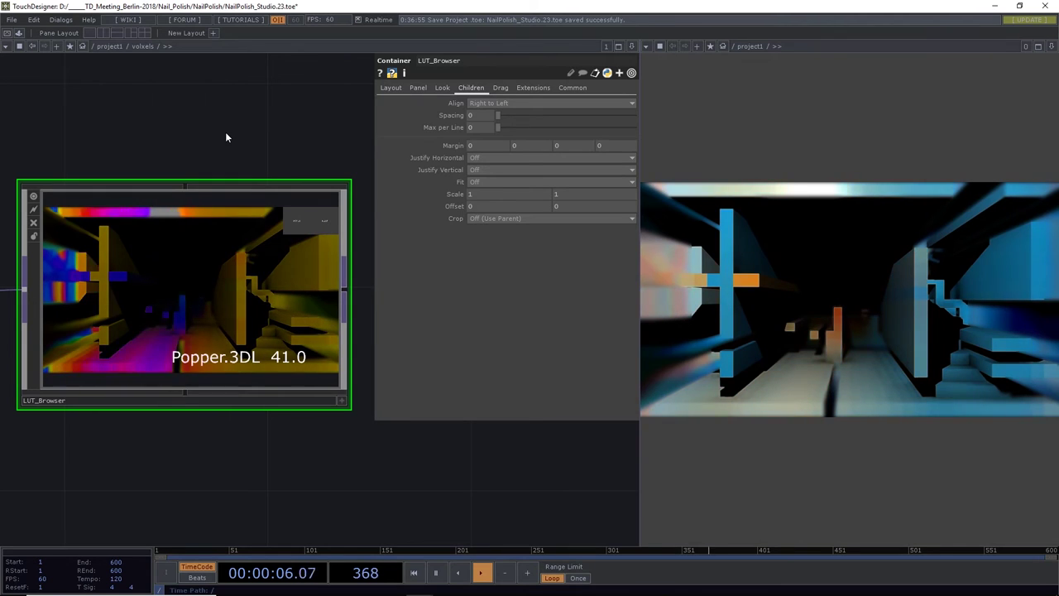
{"action": "left_click", "coordinate": [341, 400]}
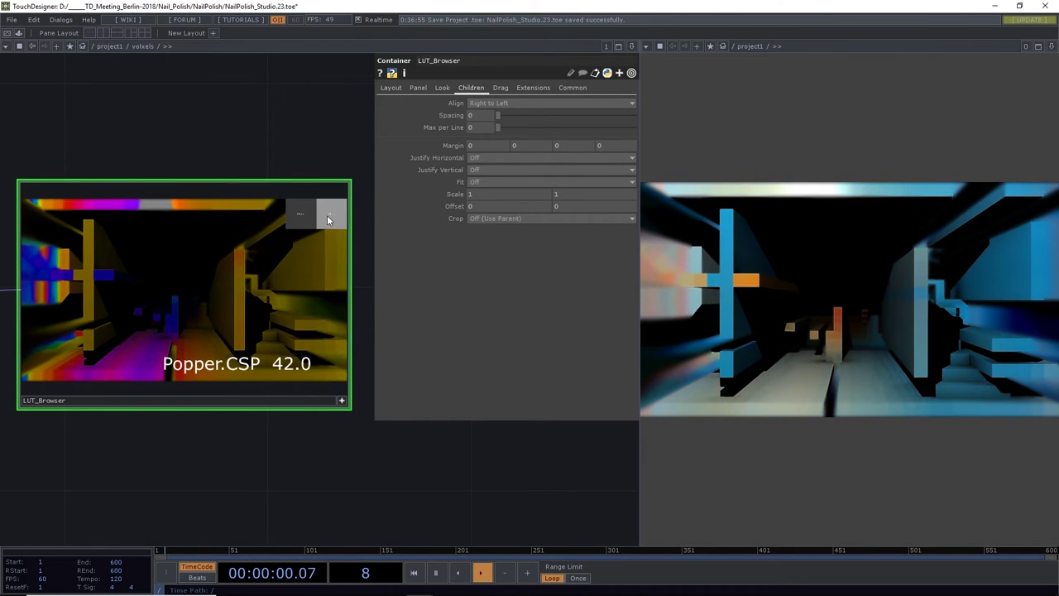
Step LUT_Browser forward through its LUT presets, comparing the looks, and settle on WDR.cube
{"action": "left_click", "coordinate": [327, 217]}
{"action": "left_click", "coordinate": [328, 217]}
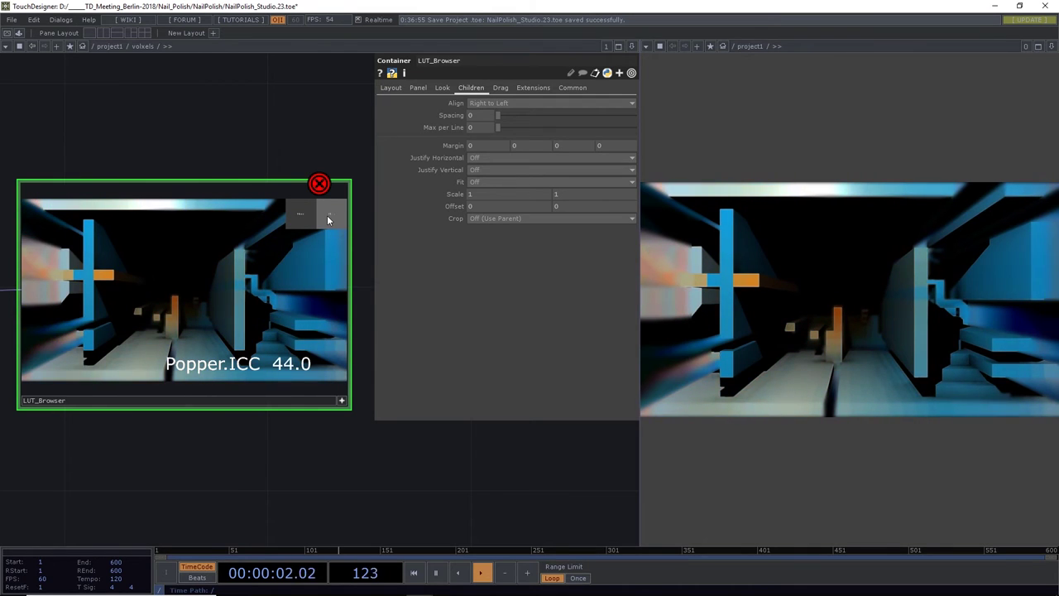
{"action": "left_click", "coordinate": [327, 218]}
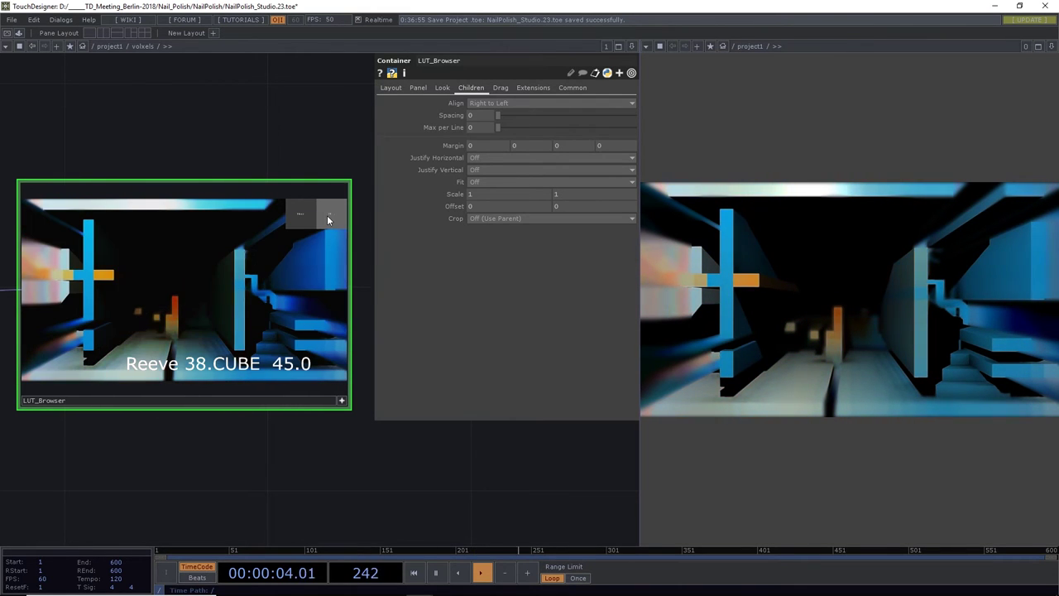
{"action": "left_click", "coordinate": [327, 217]}
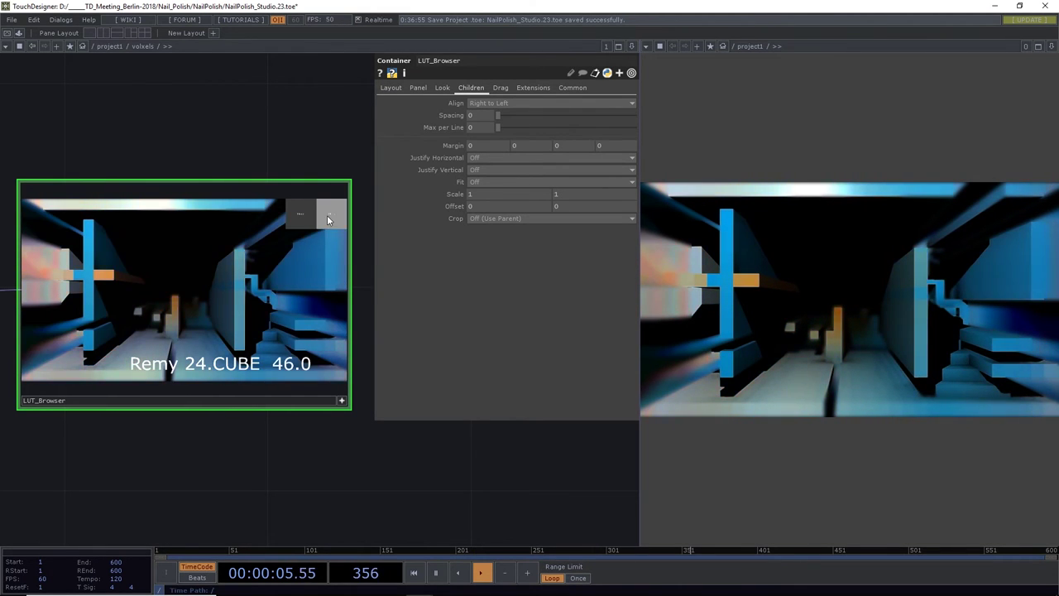
{"action": "left_click", "coordinate": [327, 218]}
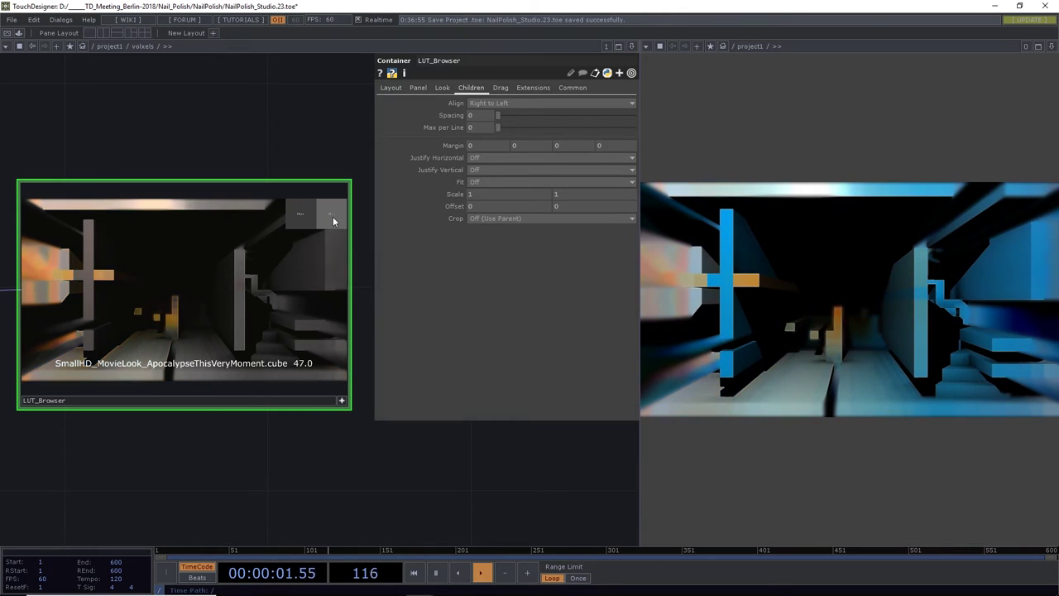
{"action": "left_click", "coordinate": [333, 216]}
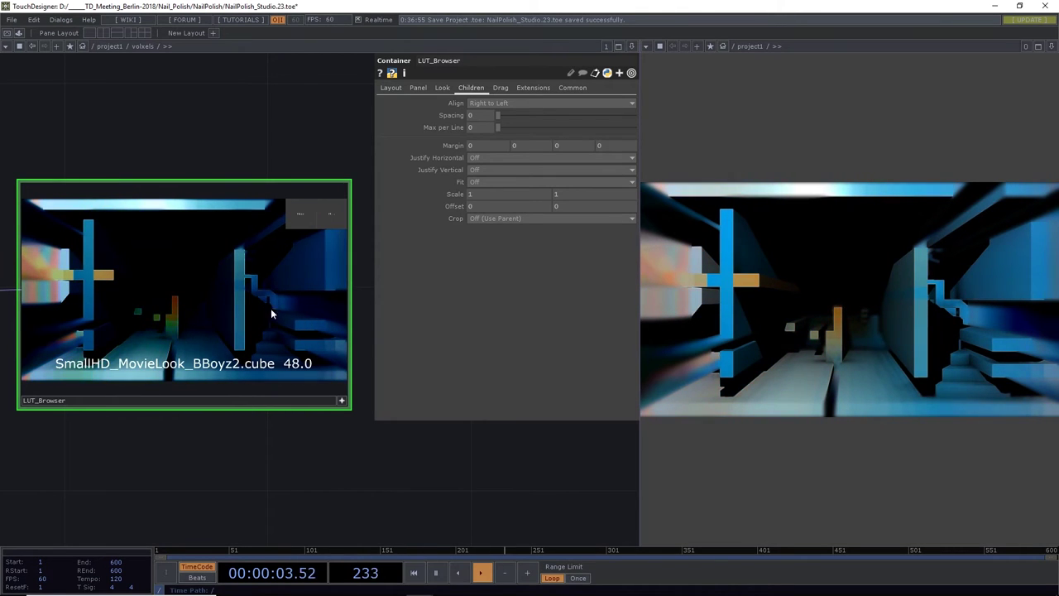
{"action": "left_click", "coordinate": [332, 215]}
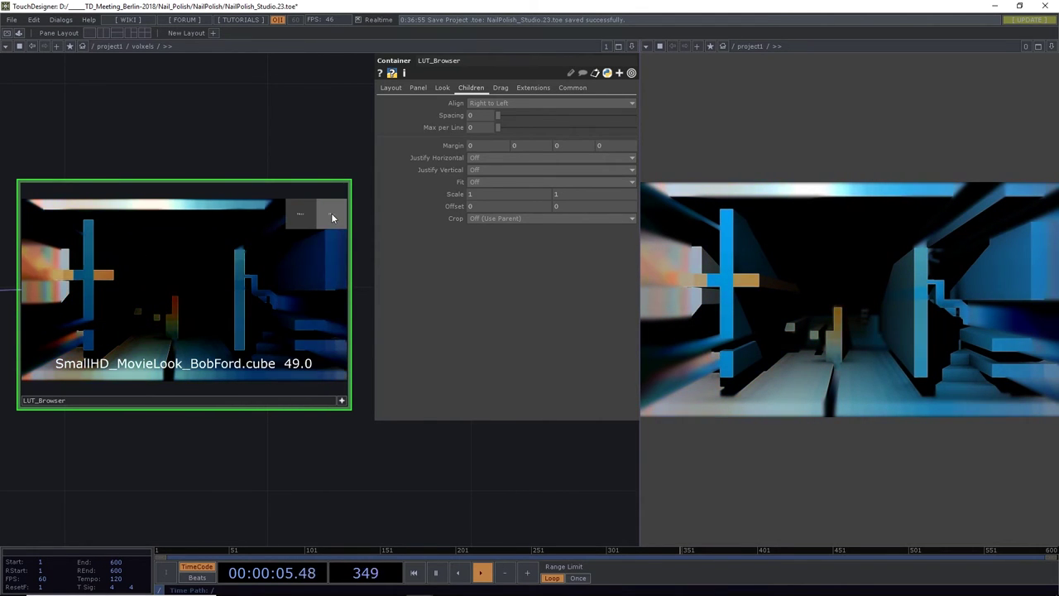
{"action": "left_click", "coordinate": [331, 215]}
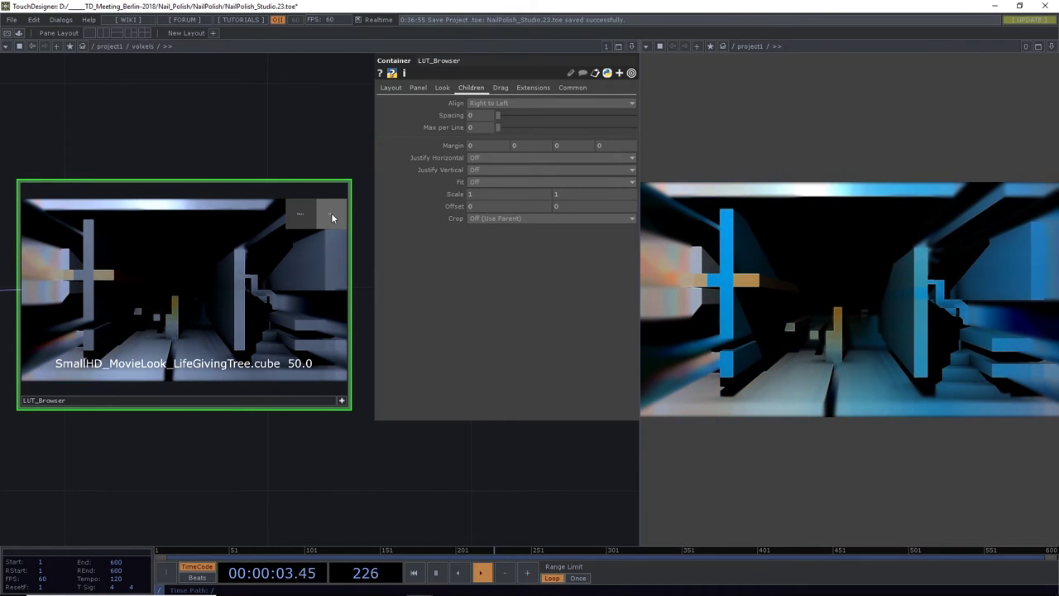
{"action": "left_click", "coordinate": [332, 217]}
{"action": "left_click", "coordinate": [332, 217]}
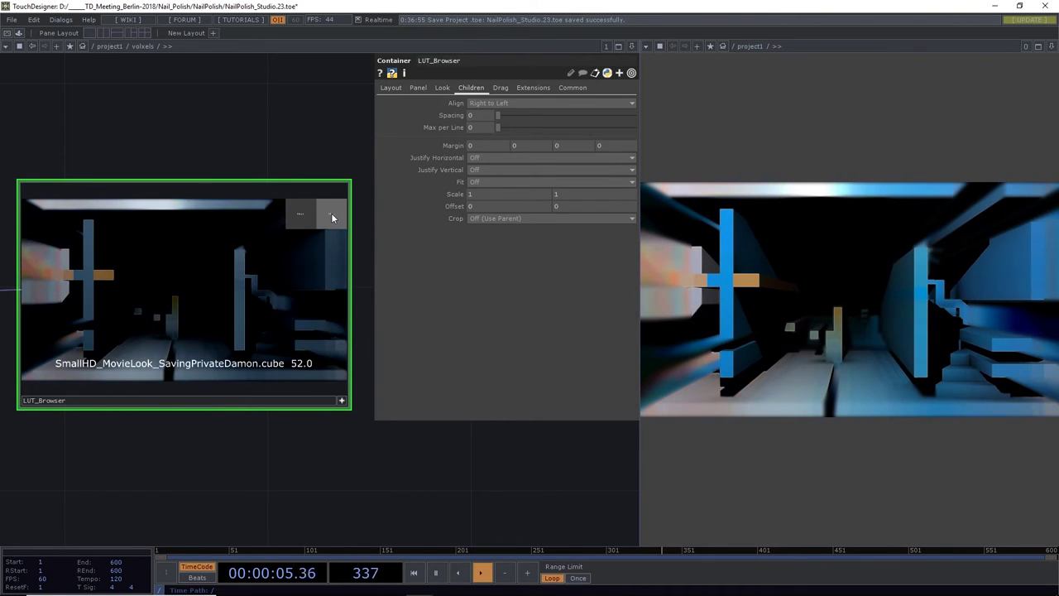
{"action": "left_click", "coordinate": [332, 217]}
{"action": "left_click", "coordinate": [332, 217]}
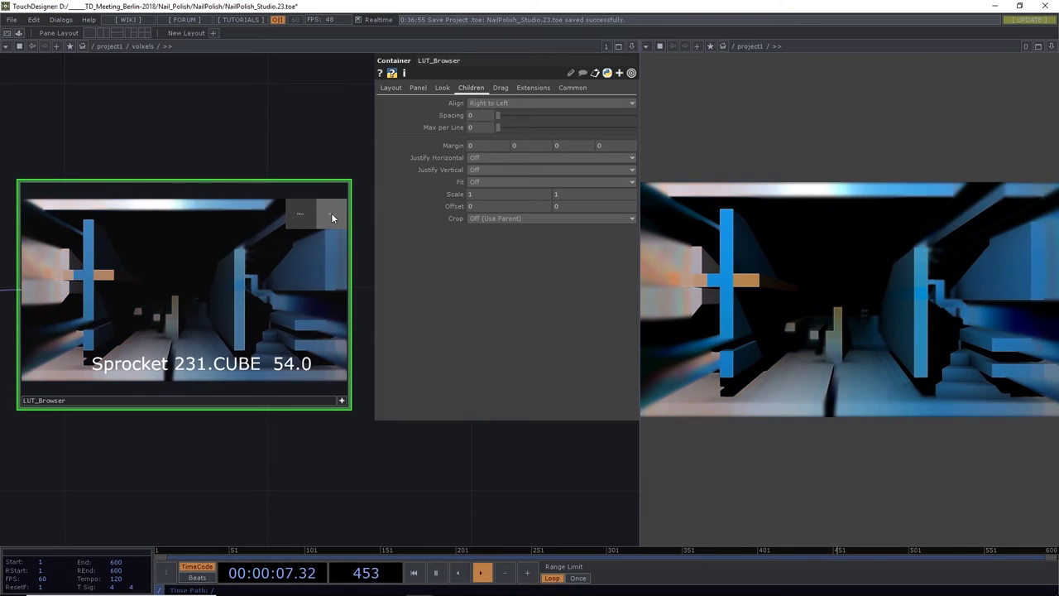
{"action": "left_click", "coordinate": [331, 217]}
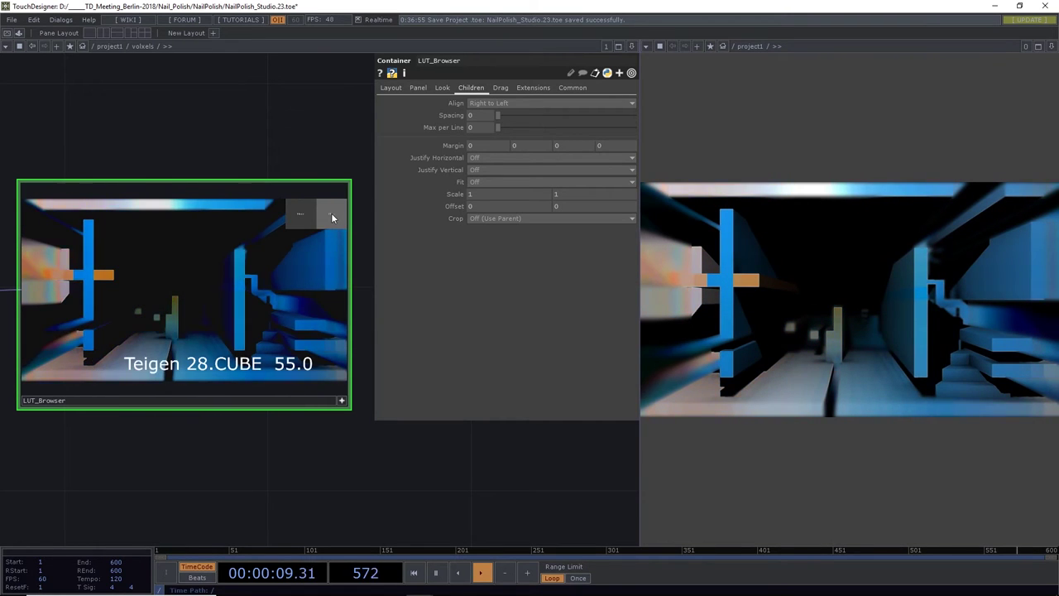
{"action": "left_click", "coordinate": [332, 217]}
{"action": "left_click", "coordinate": [332, 217]}
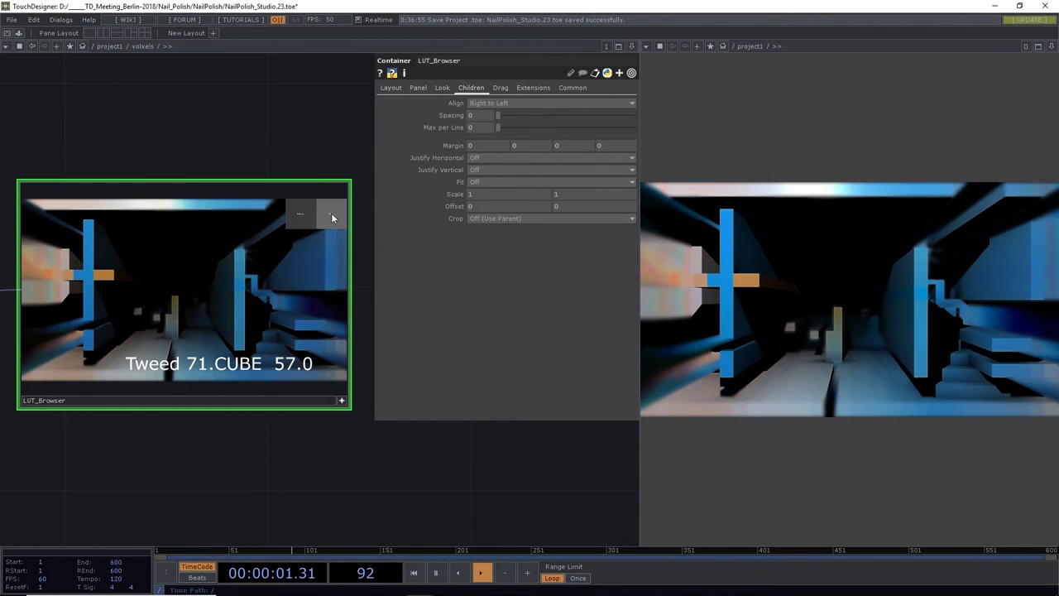
{"action": "left_click", "coordinate": [331, 217]}
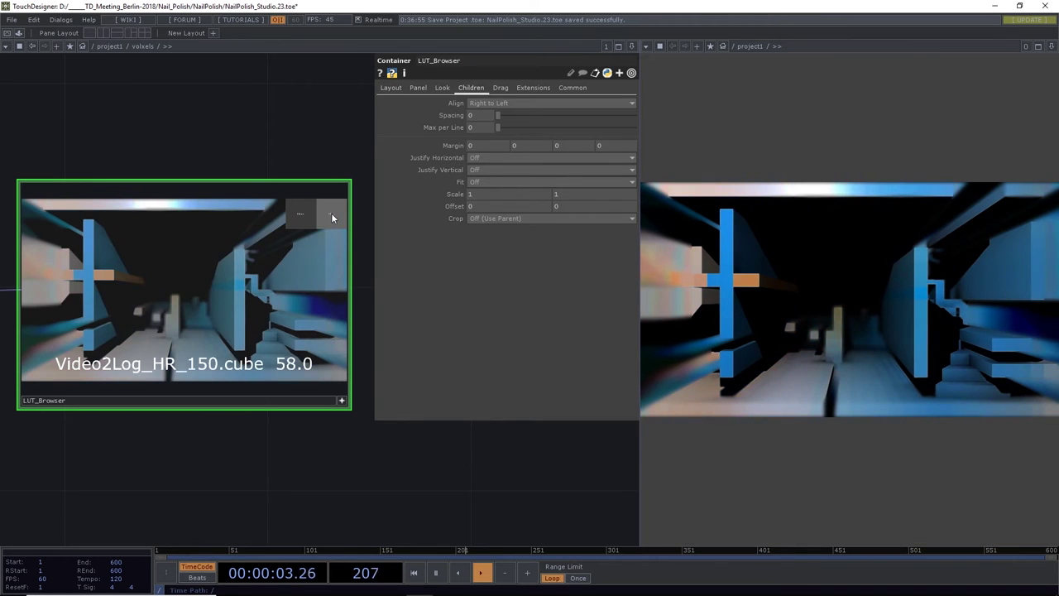
{"action": "left_click", "coordinate": [332, 216]}
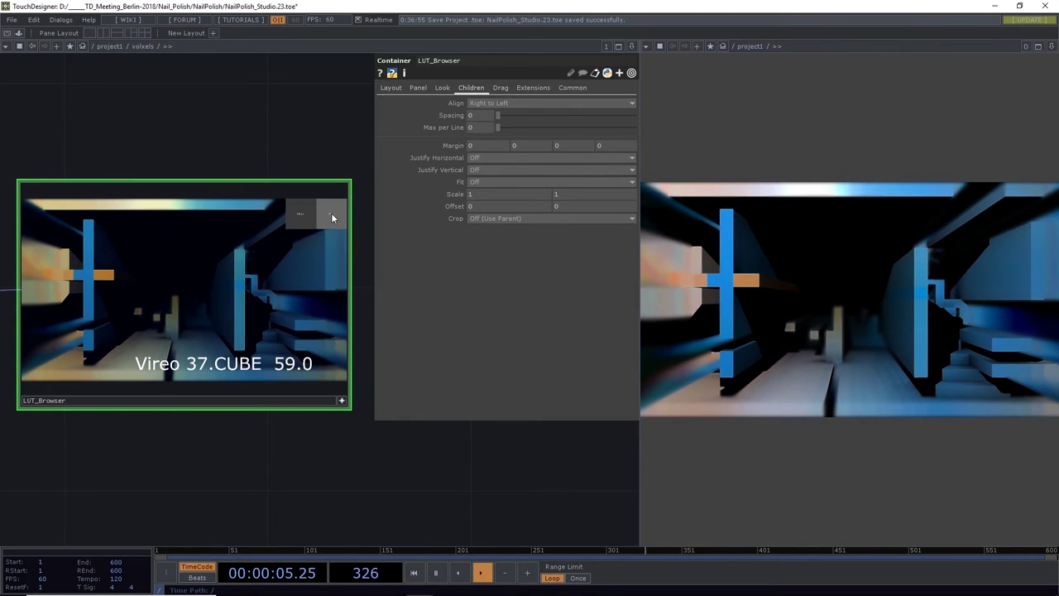
{"action": "left_click", "coordinate": [332, 217]}
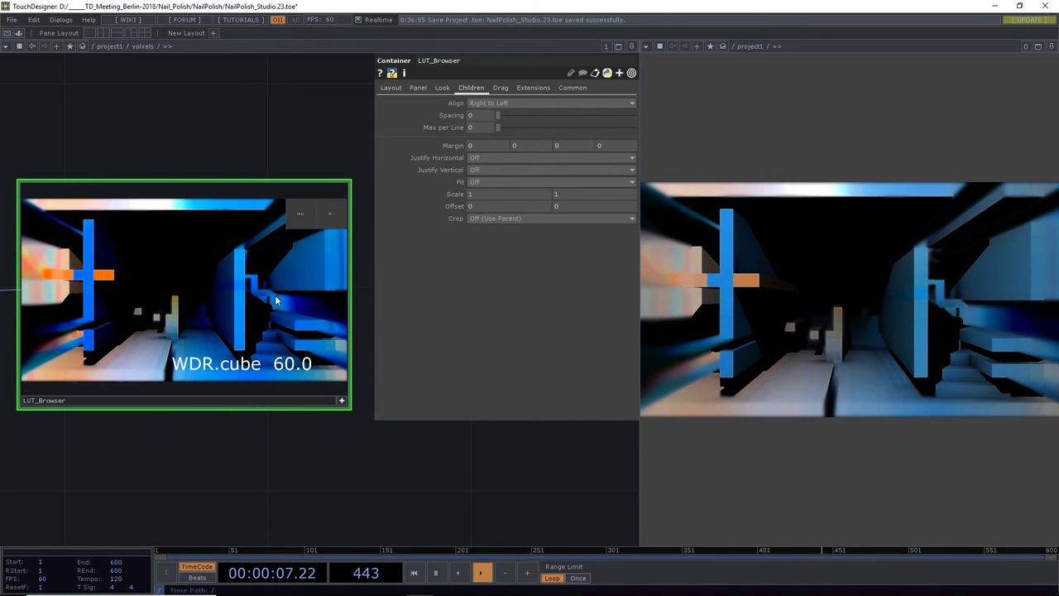
{"action": "left_click", "coordinate": [330, 214]}
{"action": "left_click", "coordinate": [307, 217]}
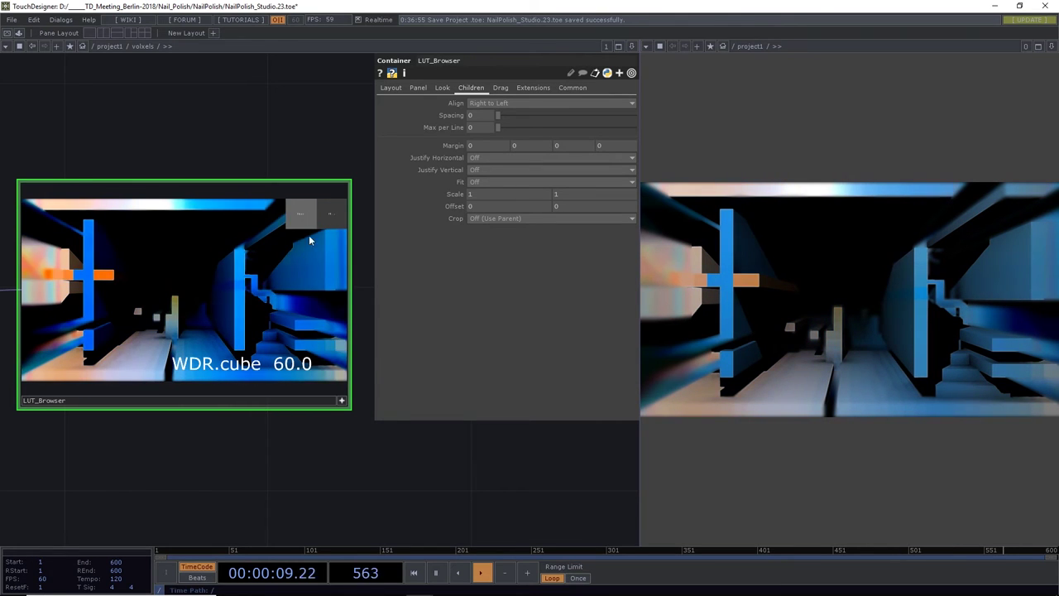
Connect the output of LUT_Browser to out1 in place of the direct wire from lumablur1
{"action": "scroll", "coordinate": [294, 388], "scroll_direction": "down", "scroll_amount": 1}
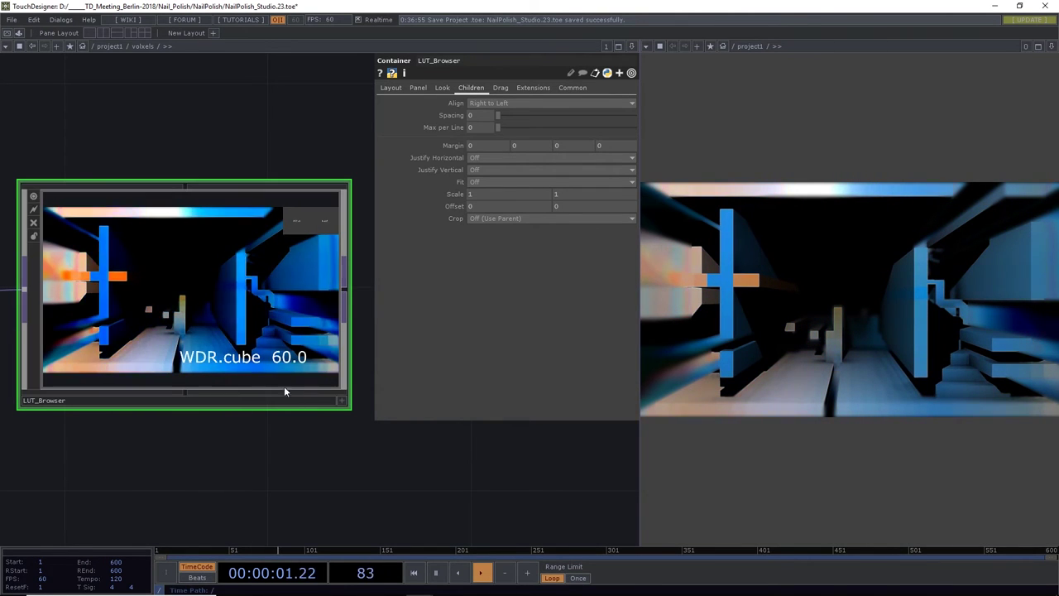
{"action": "scroll", "coordinate": [295, 394], "scroll_direction": "down", "scroll_amount": 3}
{"action": "scroll", "coordinate": [267, 383], "scroll_direction": "up", "scroll_amount": 1}
{"action": "scroll", "coordinate": [317, 430], "scroll_direction": "down", "scroll_amount": 1}
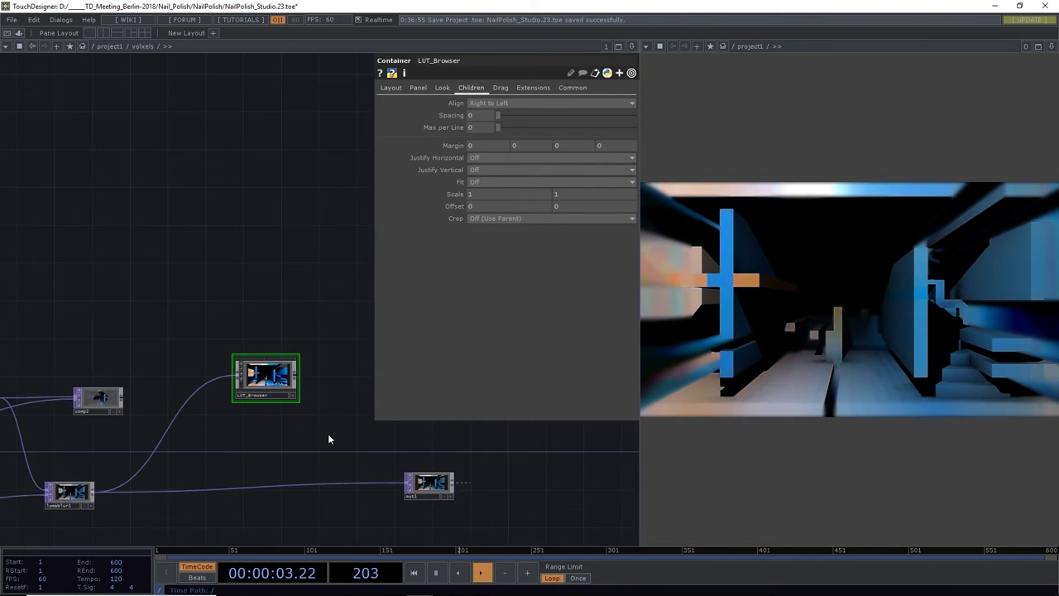
{"action": "left_click_drag", "start_coordinate": [323, 411], "coordinate": [189, 375]}
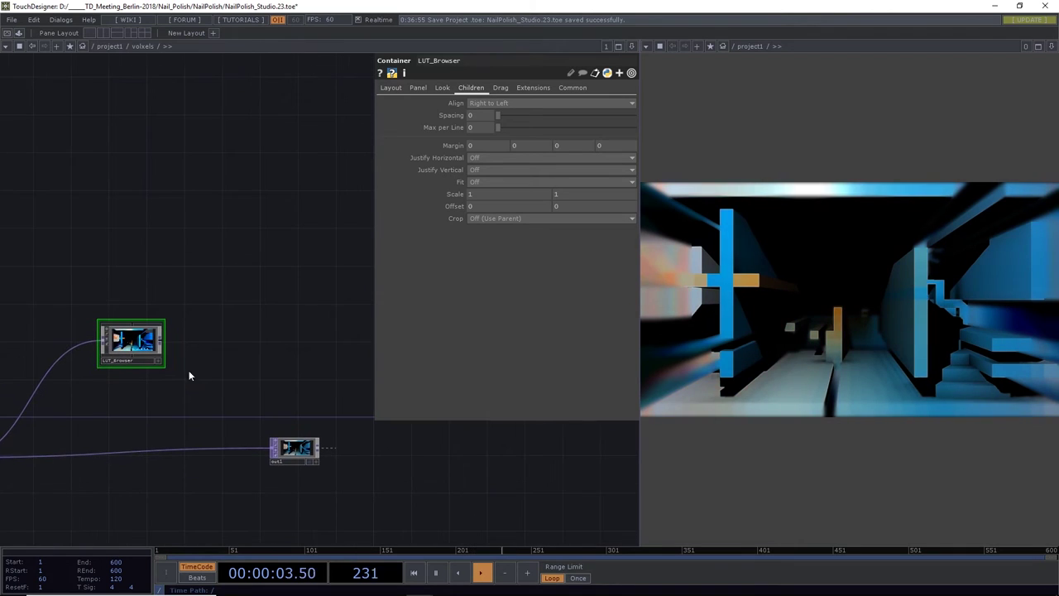
{"action": "left_click", "coordinate": [229, 446]}
{"action": "left_click_drag", "start_coordinate": [95, 386], "coordinate": [182, 342]}
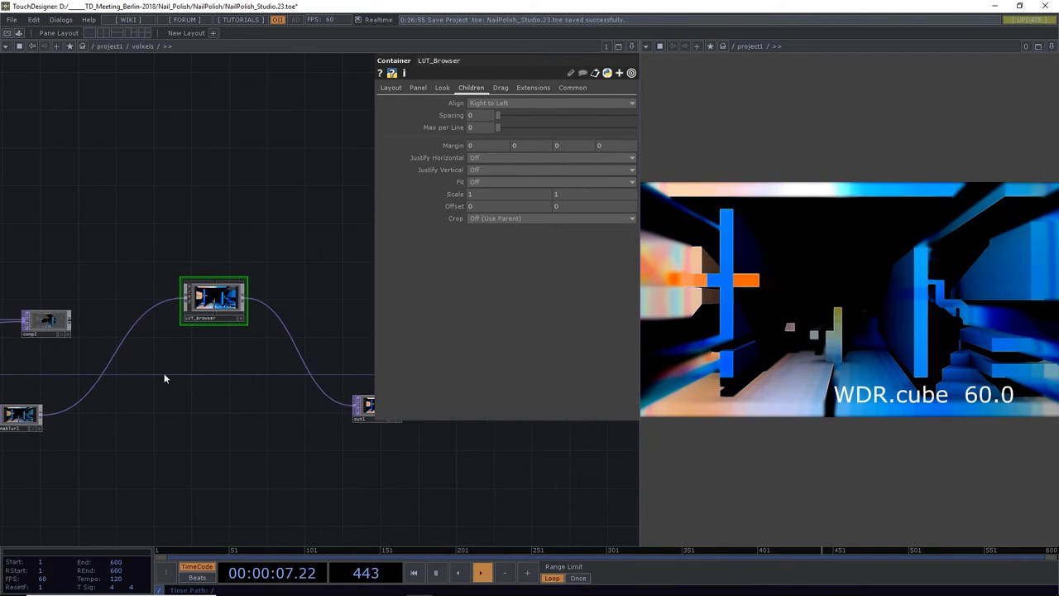
{"action": "left_click_drag", "start_coordinate": [198, 432], "coordinate": [282, 436]}
{"action": "scroll", "coordinate": [261, 454], "scroll_direction": "down", "scroll_amount": 2}
{"action": "left_click_drag", "start_coordinate": [414, 462], "coordinate": [359, 429]}
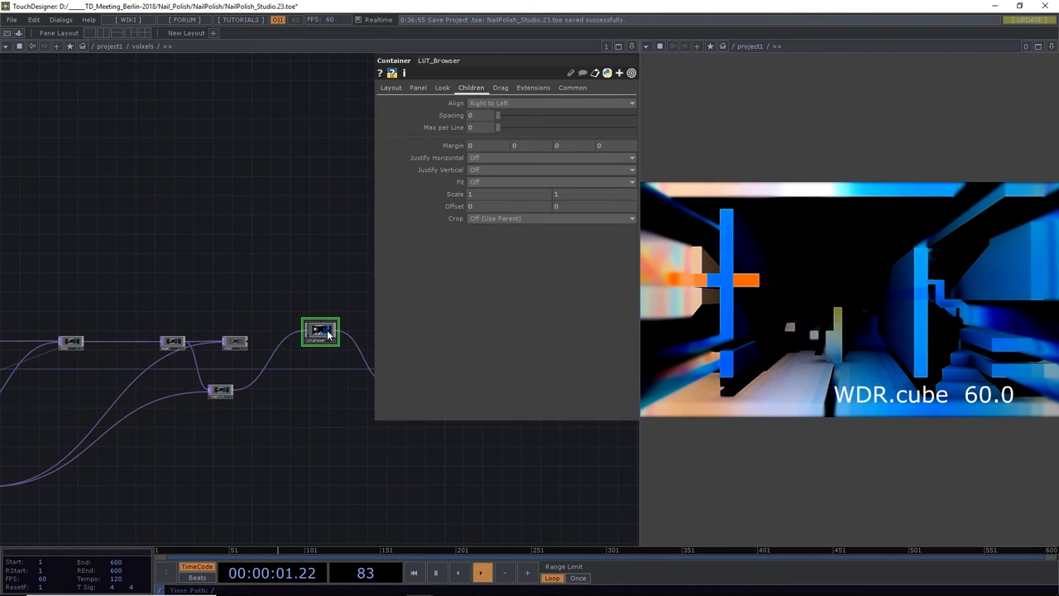
{"action": "left_click_drag", "start_coordinate": [323, 330], "coordinate": [410, 249]}
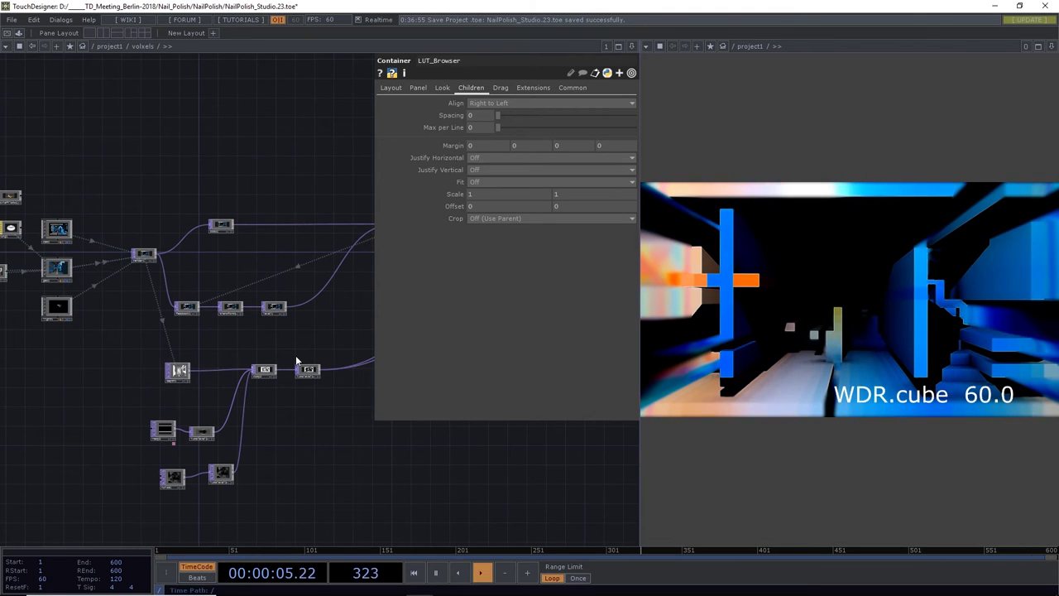
{"action": "scroll", "coordinate": [239, 308], "scroll_direction": "up", "scroll_amount": 10}
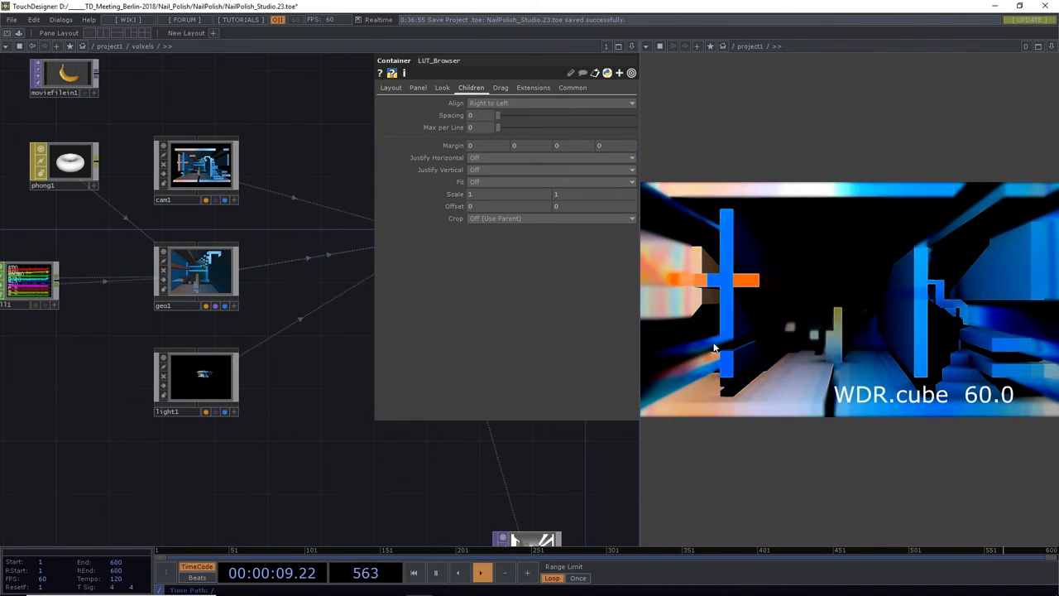
Set light1's shadow type to Soft, 2D Mapped
{"action": "left_click", "coordinate": [206, 379]}
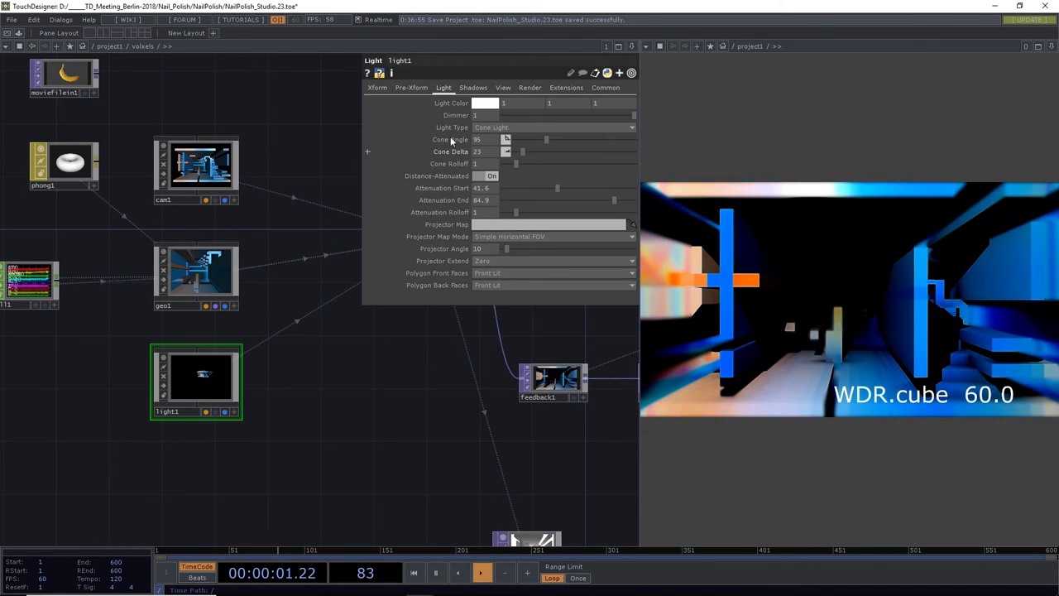
{"action": "left_click", "coordinate": [473, 87]}
{"action": "left_click", "coordinate": [500, 102]}
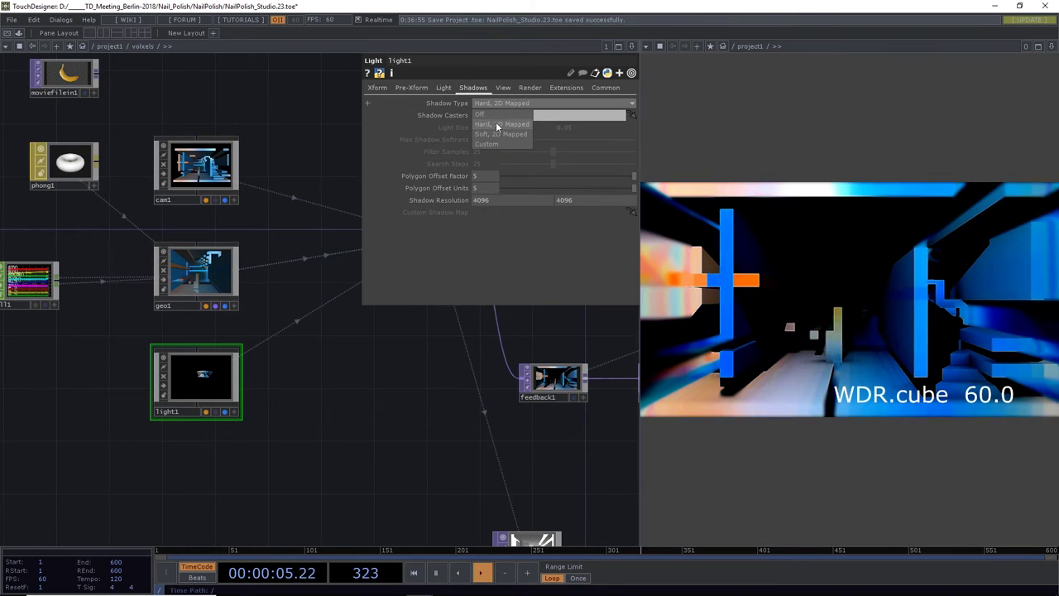
{"action": "left_click", "coordinate": [496, 135]}
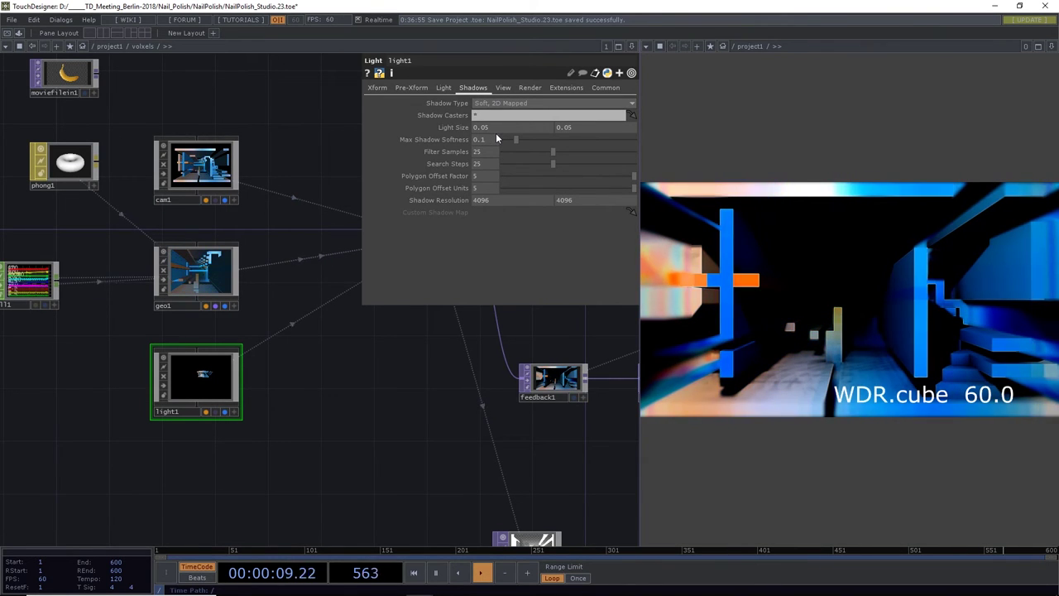
Set light1's Max Shadow Softness to 0.062, Filter Samples to 21 and Search Steps to 17
{"action": "mouse_move", "coordinate": [496, 139]}
{"action": "left_mouse_down"}
{"action": "mouse_move", "coordinate": [547, 156]}
{"action": "mouse_move", "coordinate": [511, 152]}
{"action": "mouse_move", "coordinate": [508, 140]}
{"action": "left_mouse_up"}
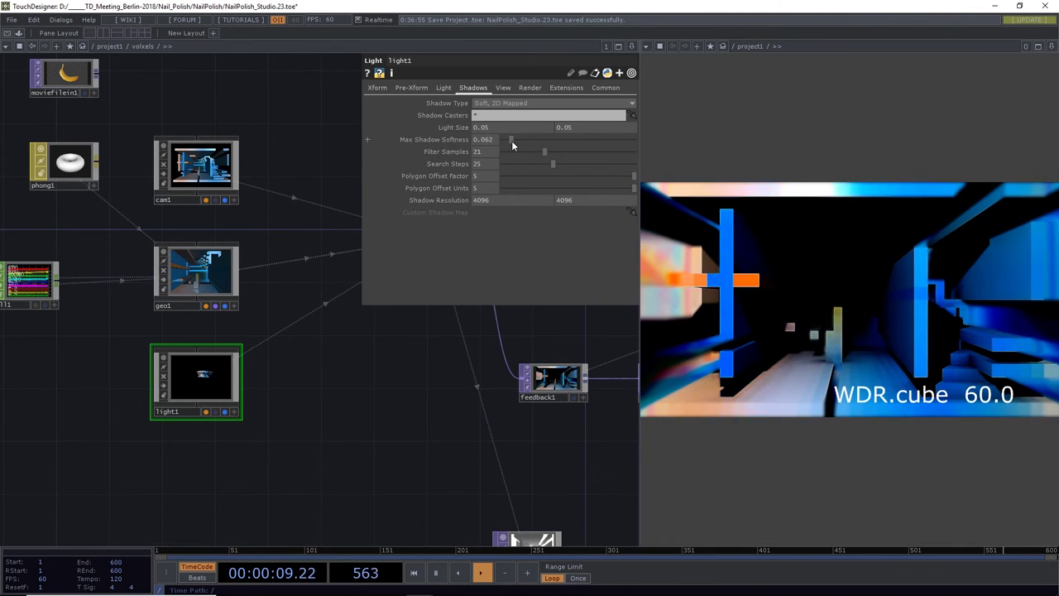
{"action": "left_click", "coordinate": [512, 140]}
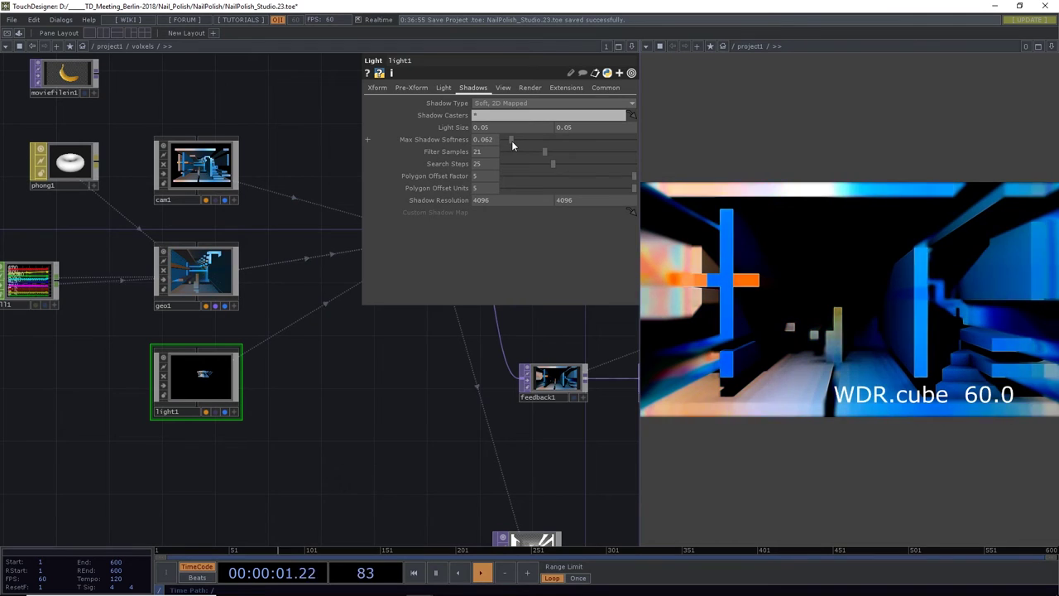
{"action": "mouse_move", "coordinate": [551, 164]}
{"action": "left_mouse_down"}
{"action": "mouse_move", "coordinate": [519, 165]}
{"action": "mouse_move", "coordinate": [535, 168]}
{"action": "left_mouse_up"}
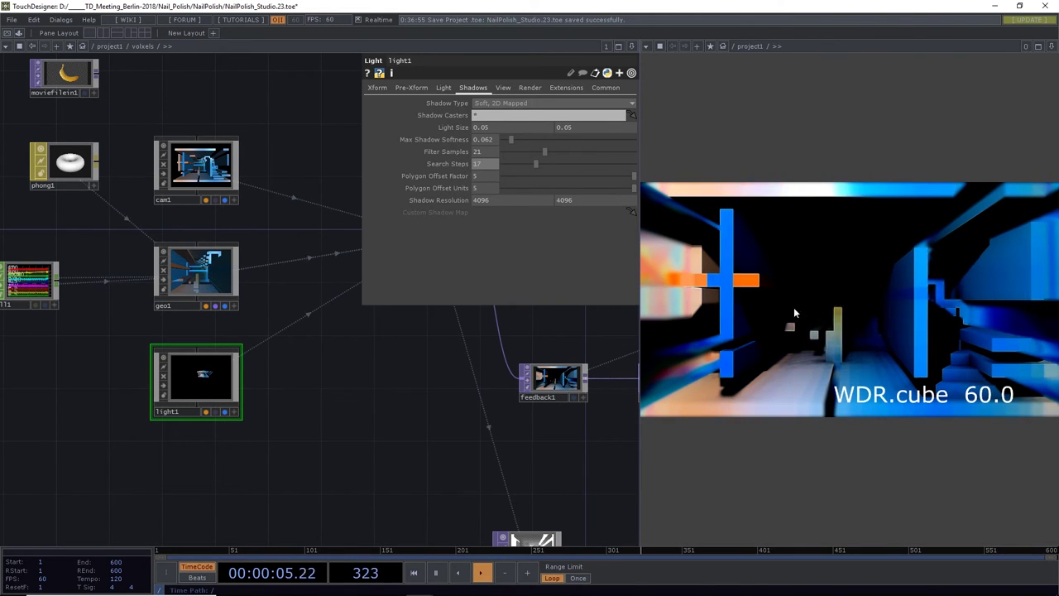
{"action": "left_click_drag", "start_coordinate": [432, 385], "coordinate": [322, 391]}
{"action": "scroll", "coordinate": [320, 386], "scroll_direction": "down", "scroll_amount": 3}
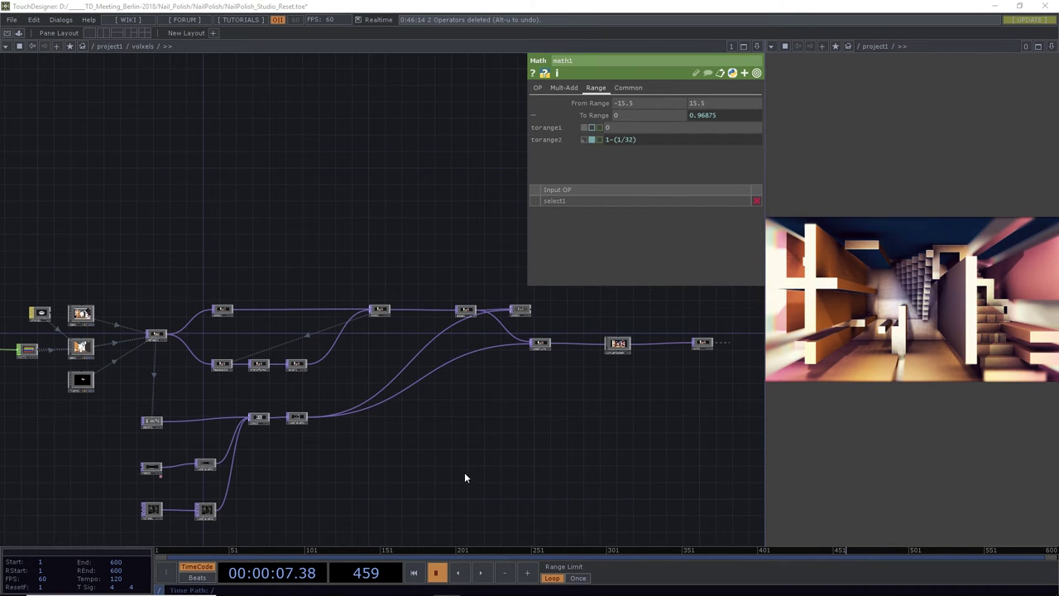
Resume timeline playback and examine how math1 and math2 remap the select1 and select2 channels through their From Range and To Range
{"action": "left_click", "coordinate": [480, 572]}
{"action": "left_click_drag", "start_coordinate": [306, 474], "coordinate": [601, 455]}
{"action": "scroll", "coordinate": [198, 369], "scroll_direction": "up", "scroll_amount": 10}
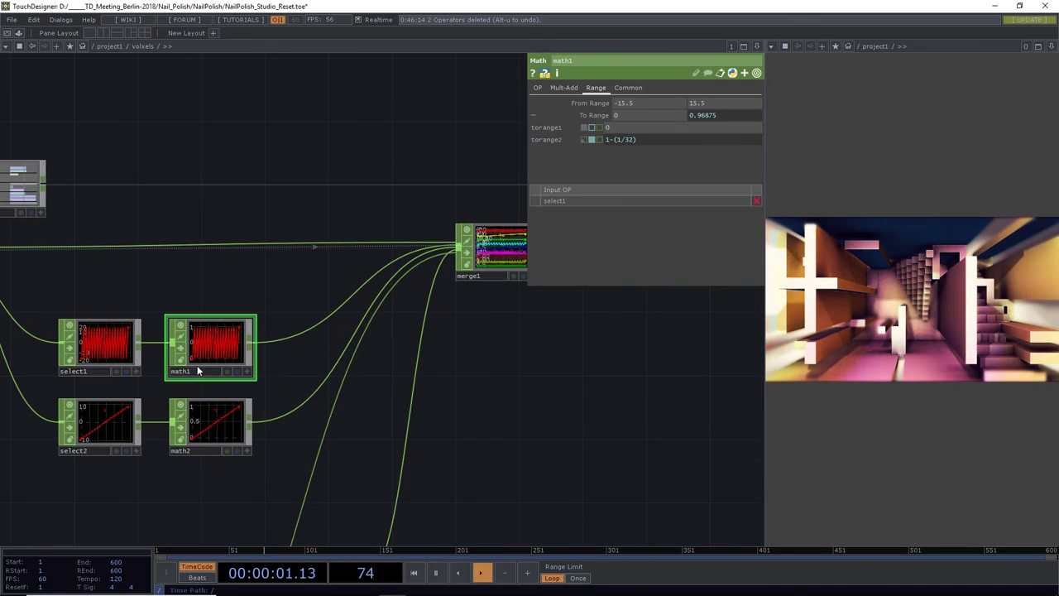
{"action": "left_click_drag", "start_coordinate": [323, 383], "coordinate": [468, 303]}
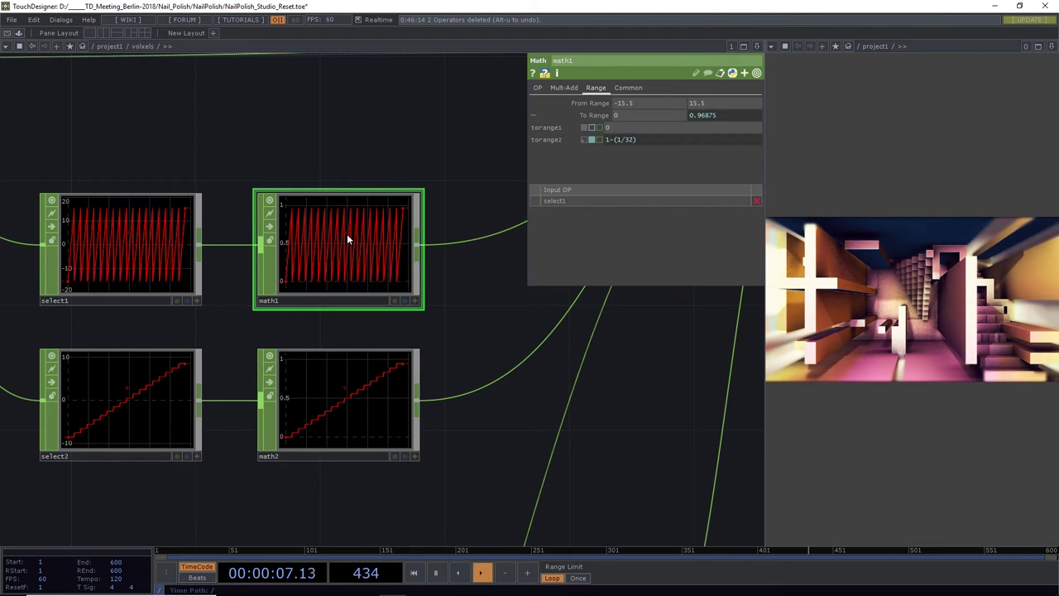
{"action": "scroll", "coordinate": [347, 233], "scroll_direction": "down", "scroll_amount": 5}
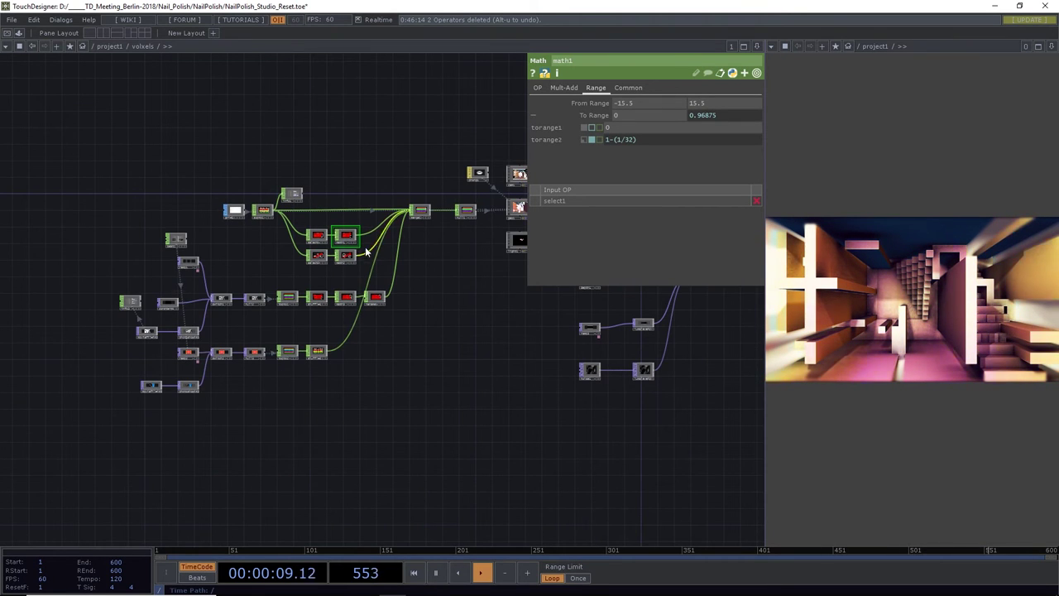
{"action": "scroll", "coordinate": [346, 236], "scroll_direction": "up", "scroll_amount": 5}
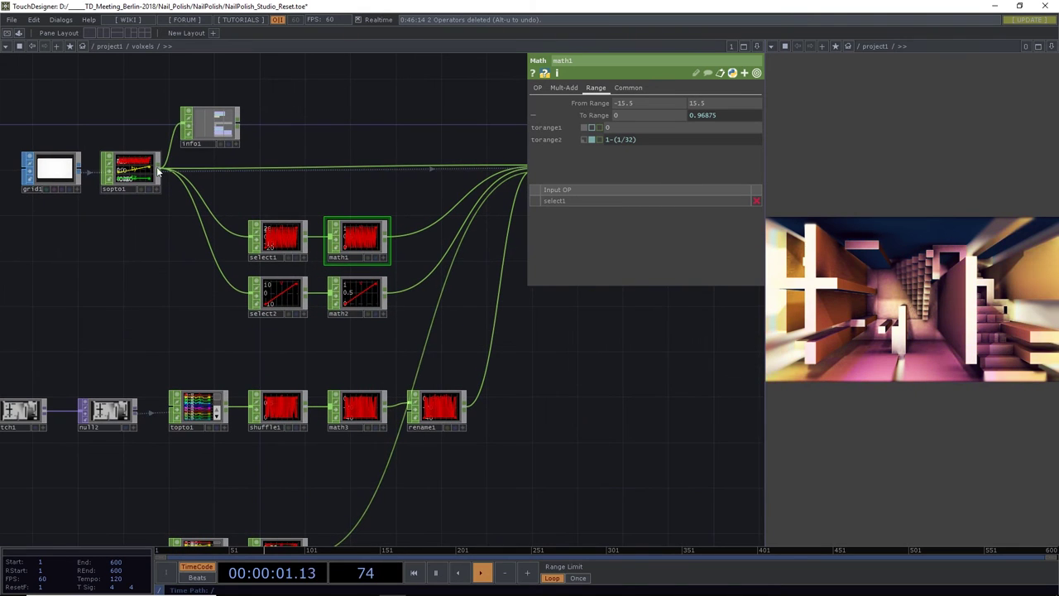
{"action": "scroll", "coordinate": [377, 243], "scroll_direction": "up", "scroll_amount": 4}
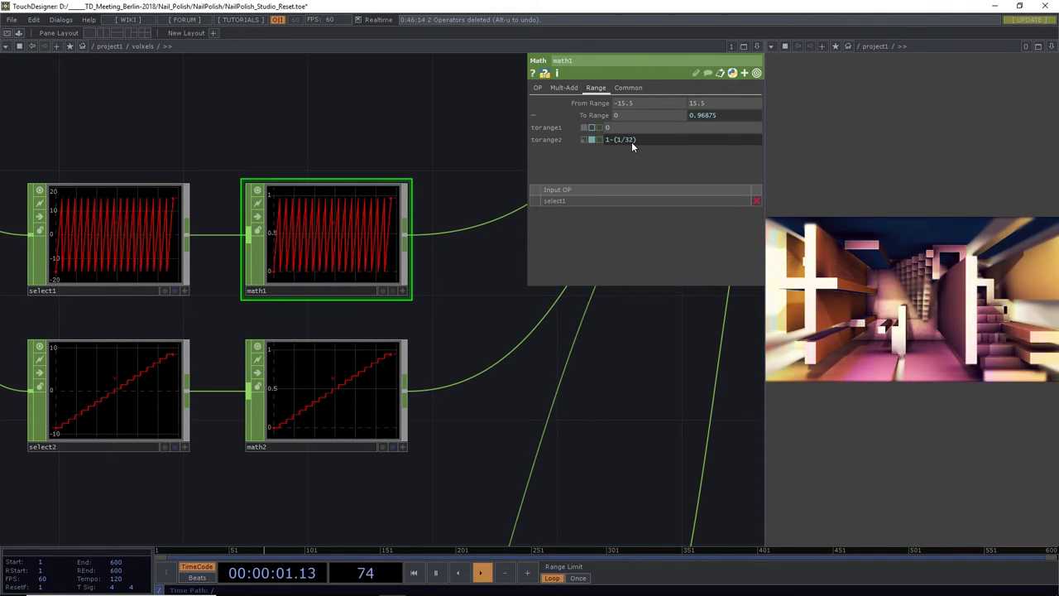
{"action": "left_click", "coordinate": [350, 378]}
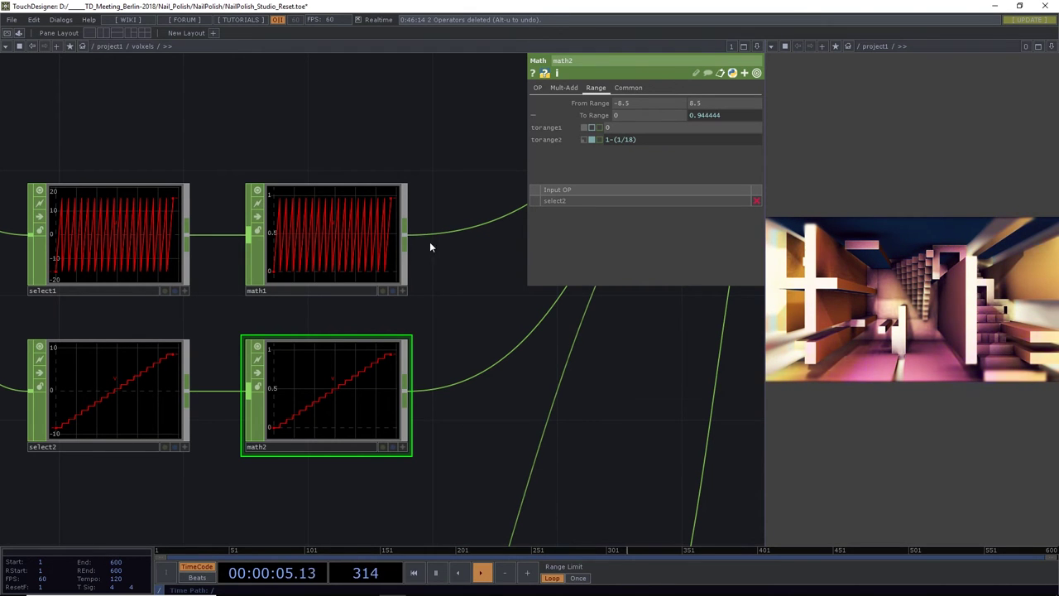
{"action": "scroll", "coordinate": [434, 240], "scroll_direction": "down", "scroll_amount": 8}
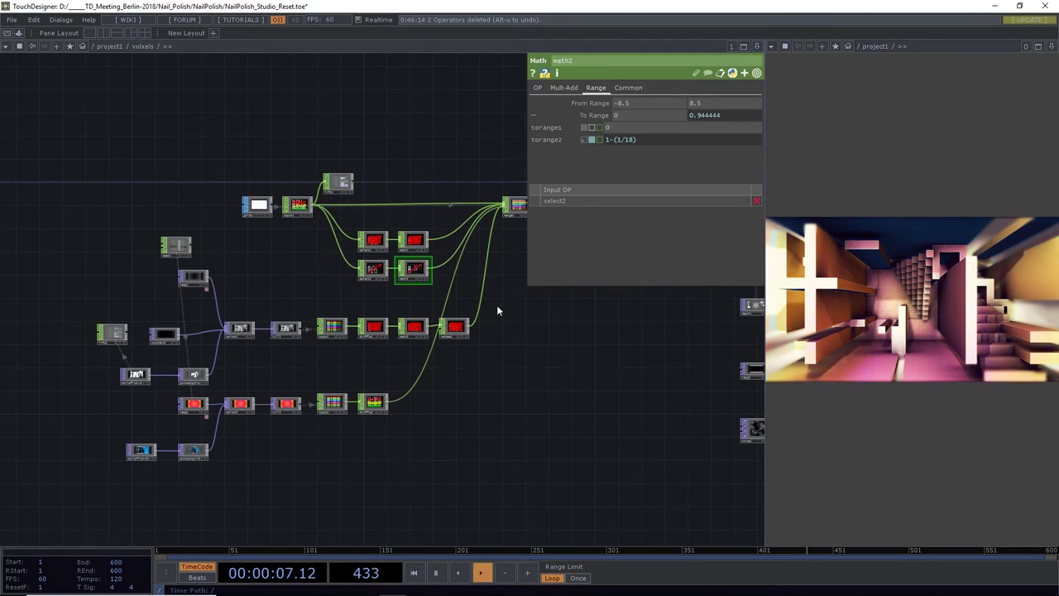
Bring up the parameters of the phong1 material and enlarge the pane that shows the rendered output
{"action": "left_click_drag", "start_coordinate": [381, 359], "coordinate": [328, 375]}
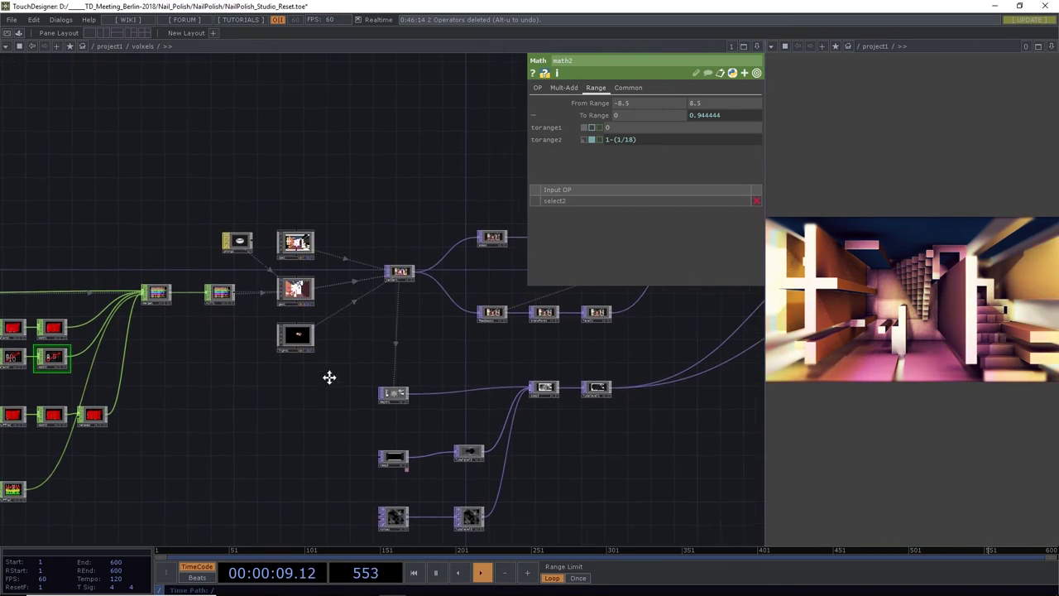
{"action": "scroll", "coordinate": [211, 244], "scroll_direction": "up", "scroll_amount": 8}
{"action": "scroll", "coordinate": [209, 242], "scroll_direction": "down", "scroll_amount": 5}
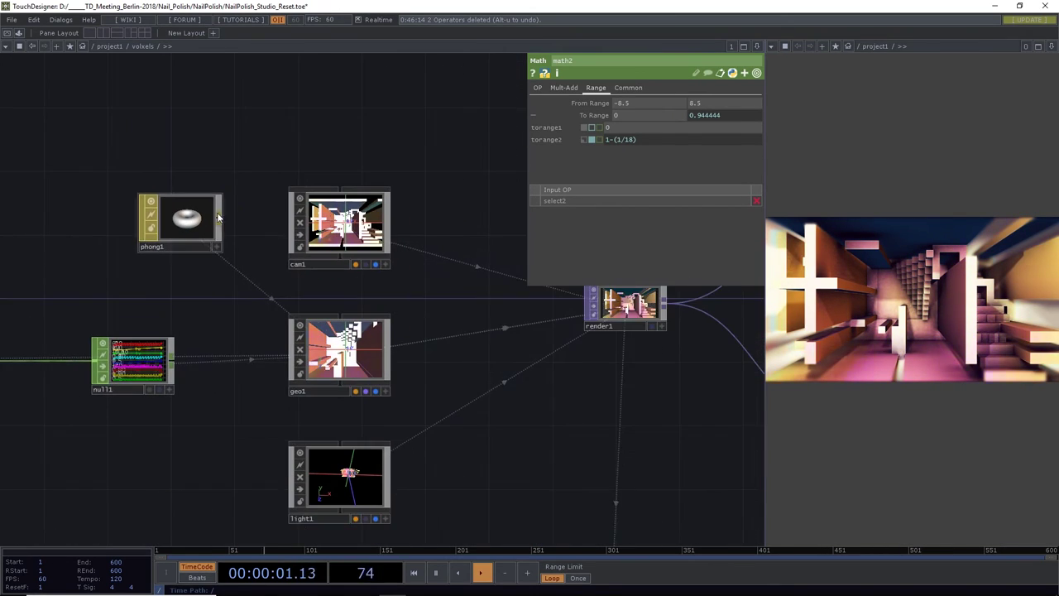
{"action": "left_click_drag", "start_coordinate": [204, 200], "coordinate": [244, 296]}
{"action": "left_click", "coordinate": [225, 311]}
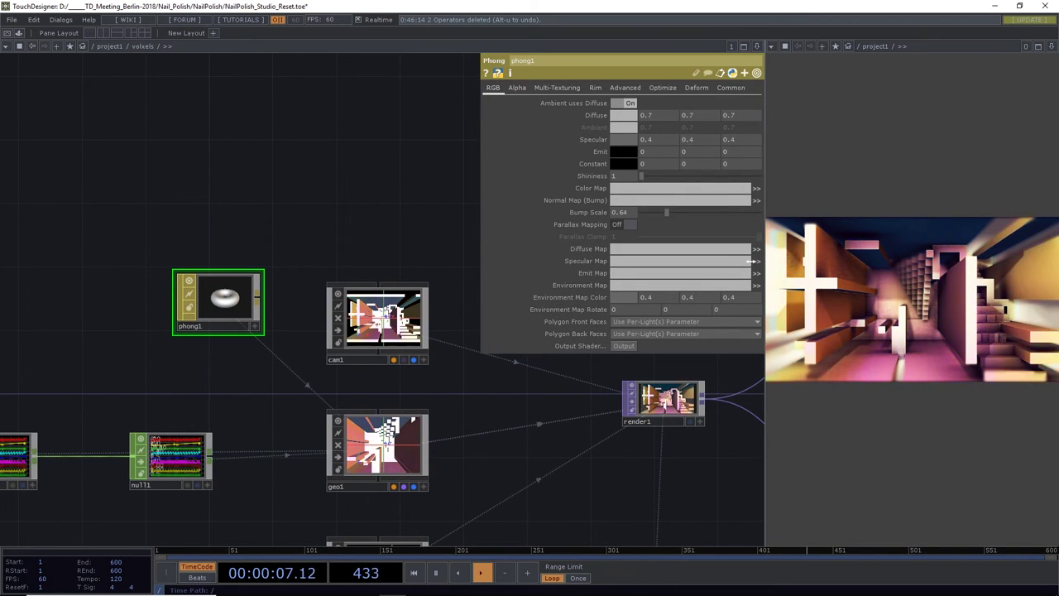
{"action": "left_click_drag", "start_coordinate": [763, 259], "coordinate": [600, 265]}
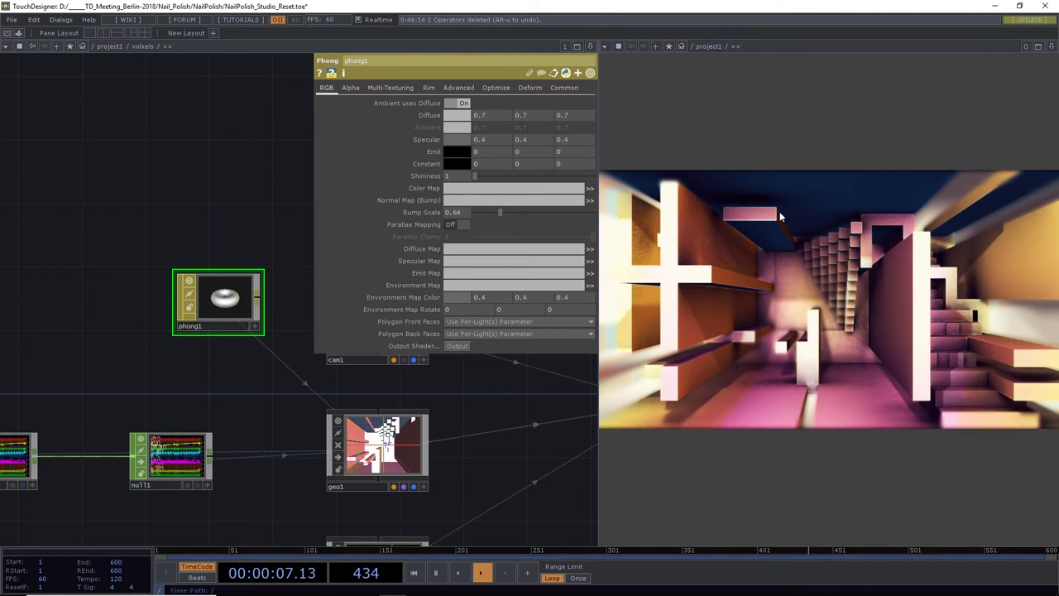
Add a Movie File In TOP just above phong1
{"action": "left_click_drag", "start_coordinate": [246, 224], "coordinate": [210, 253]}
{"action": "key", "text": "Tab"}
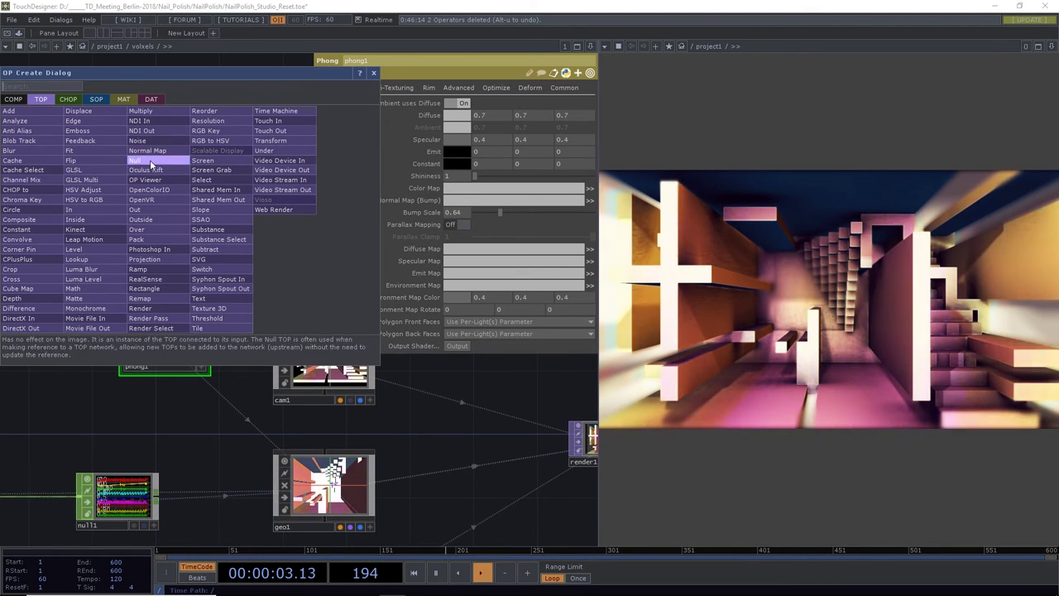
{"action": "left_click", "coordinate": [85, 308]}
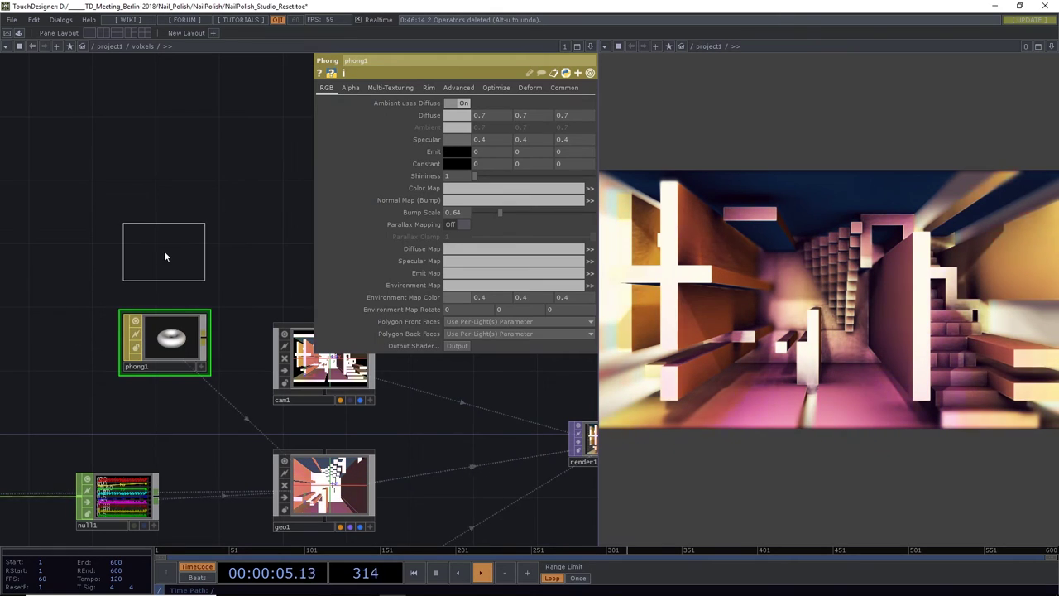
{"action": "left_click", "coordinate": [164, 251]}
Load grid_32x18.jpg from the Nail_Polish/NailPolish/Image folder on drive D into moviefilein1
{"action": "left_click", "coordinate": [590, 103]}
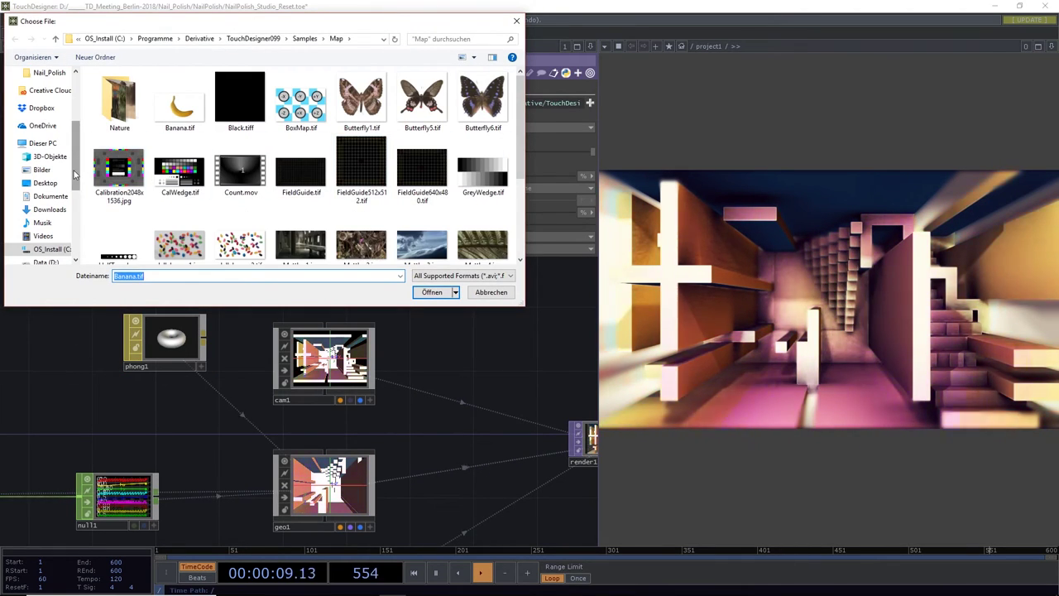
{"action": "scroll", "coordinate": [47, 167], "scroll_direction": "down", "scroll_amount": 3}
{"action": "left_click", "coordinate": [46, 153]}
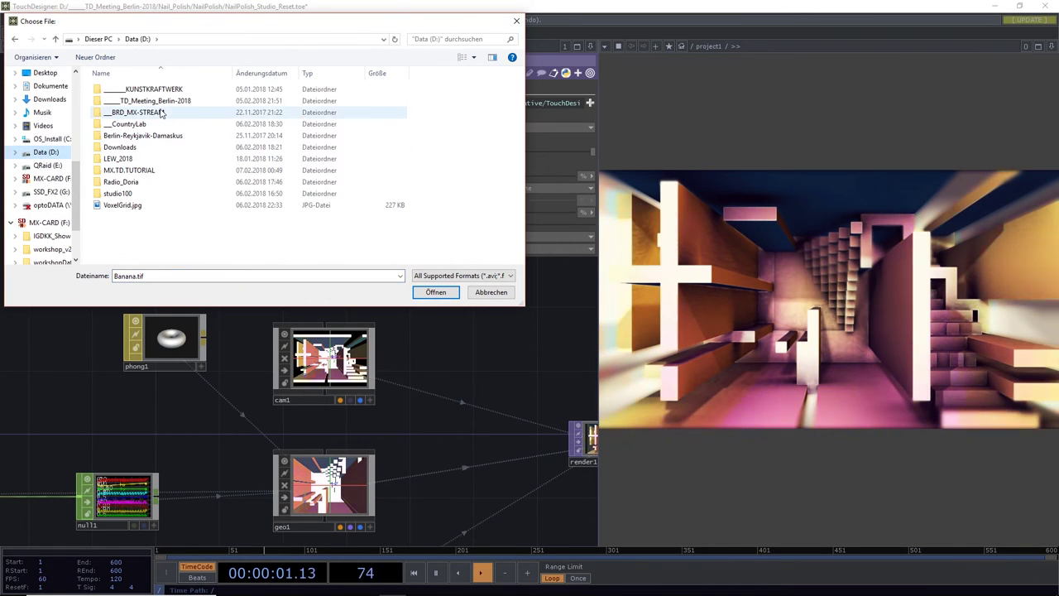
{"action": "double_click", "coordinate": [158, 101]}
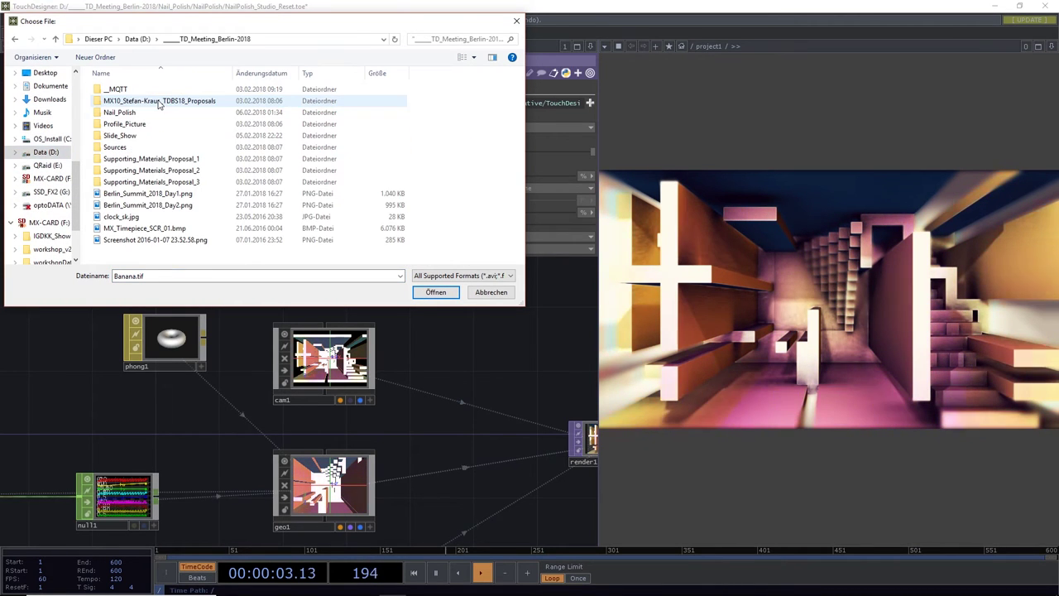
{"action": "double_click", "coordinate": [129, 112]}
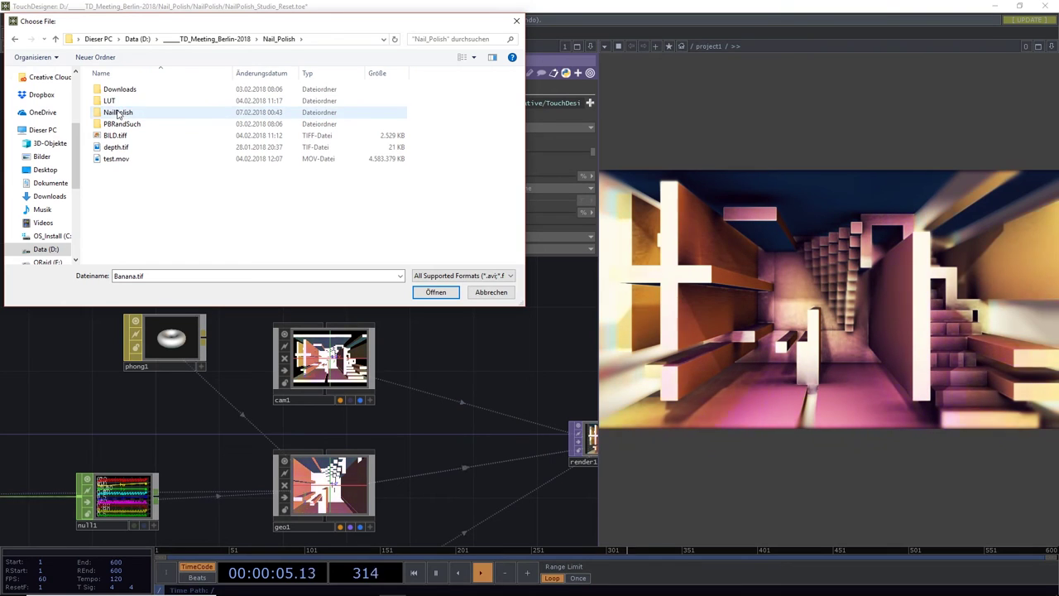
{"action": "double_click", "coordinate": [120, 112]}
{"action": "double_click", "coordinate": [120, 126]}
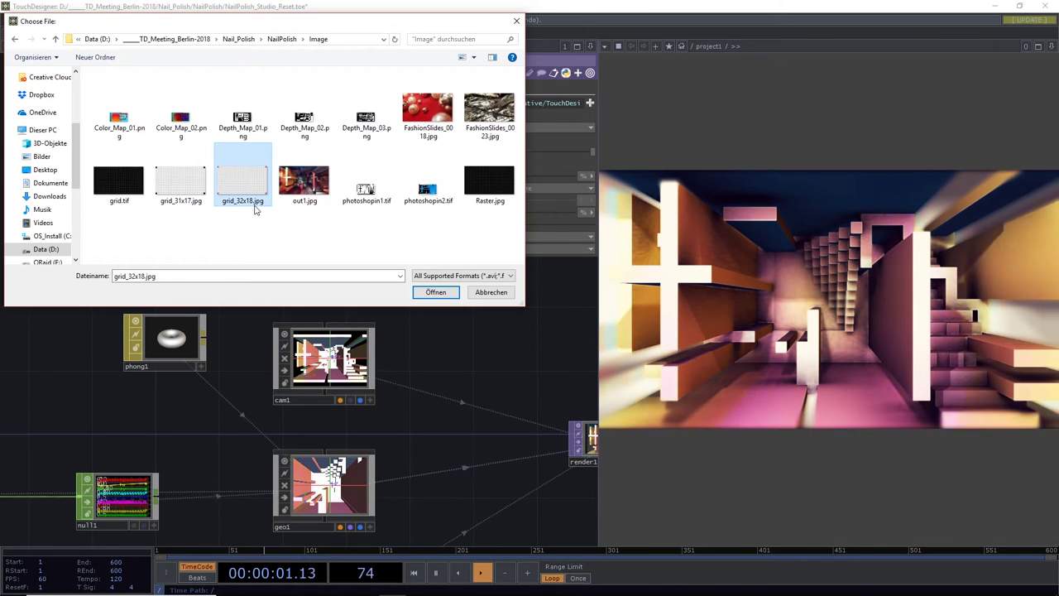
{"action": "left_click", "coordinate": [434, 292]}
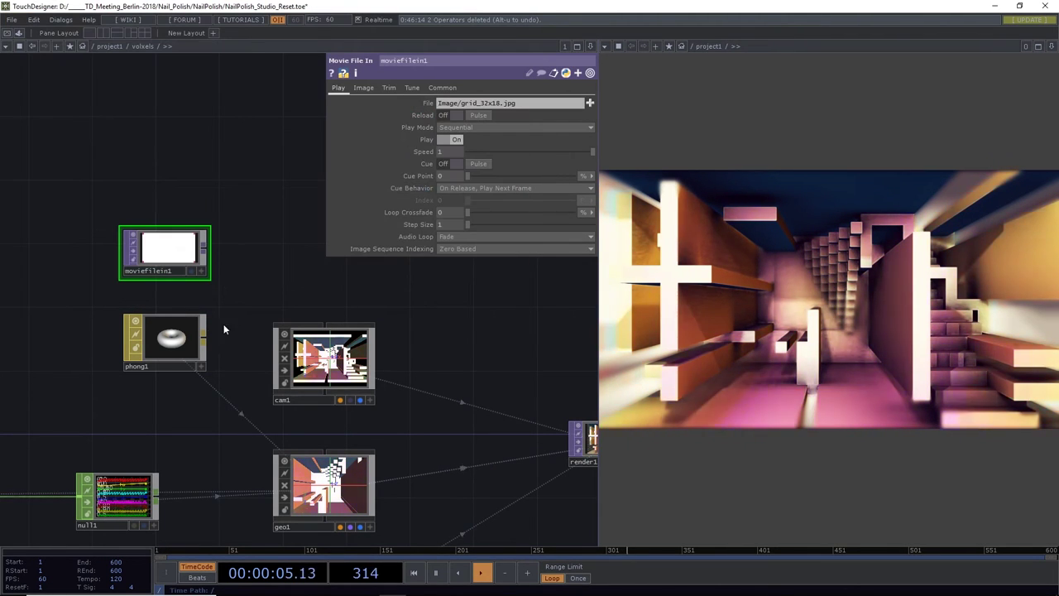
Try moviefilein1 as phong1's Specular Map, and use it as the Diffuse Map instead, leaving the Specular Map empty
{"action": "left_click", "coordinate": [168, 339]}
{"action": "left_click_drag", "start_coordinate": [173, 270], "coordinate": [477, 262]}
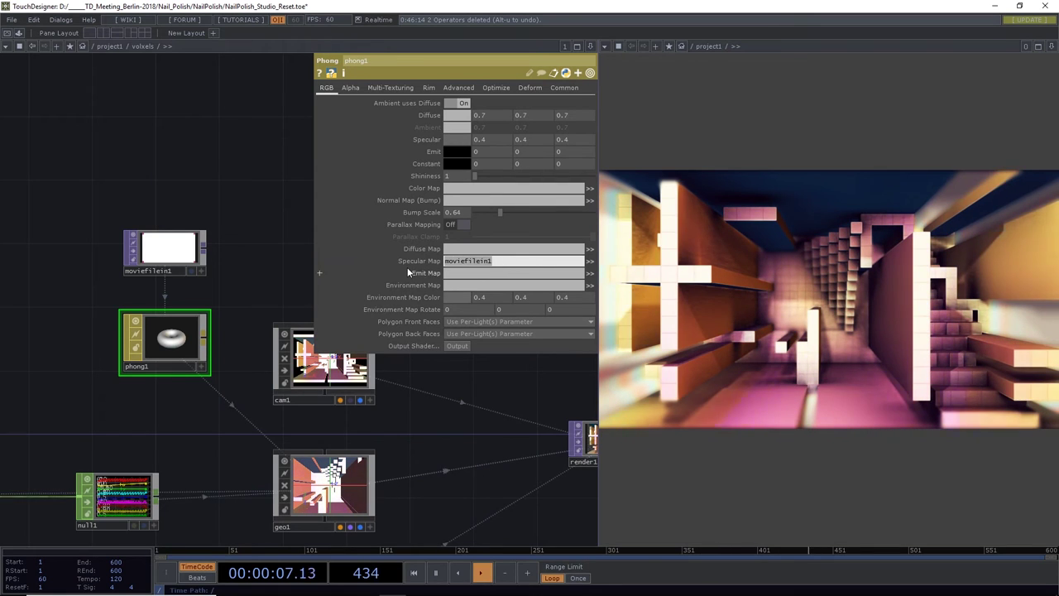
{"action": "left_click", "coordinate": [453, 252]}
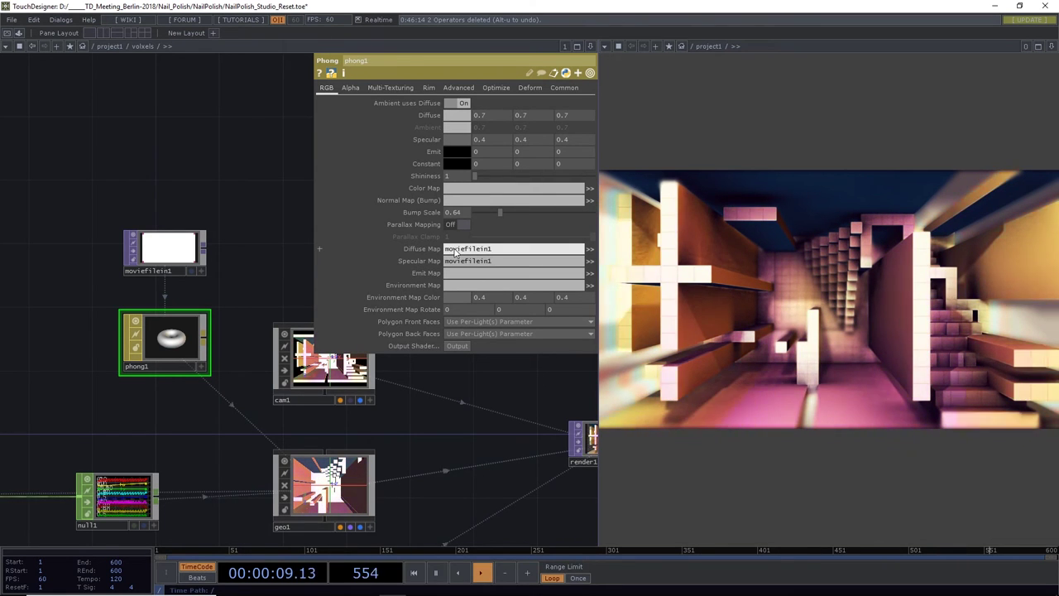
{"action": "type", "text": "moviefilein1"}
{"action": "key", "text": "Return"}
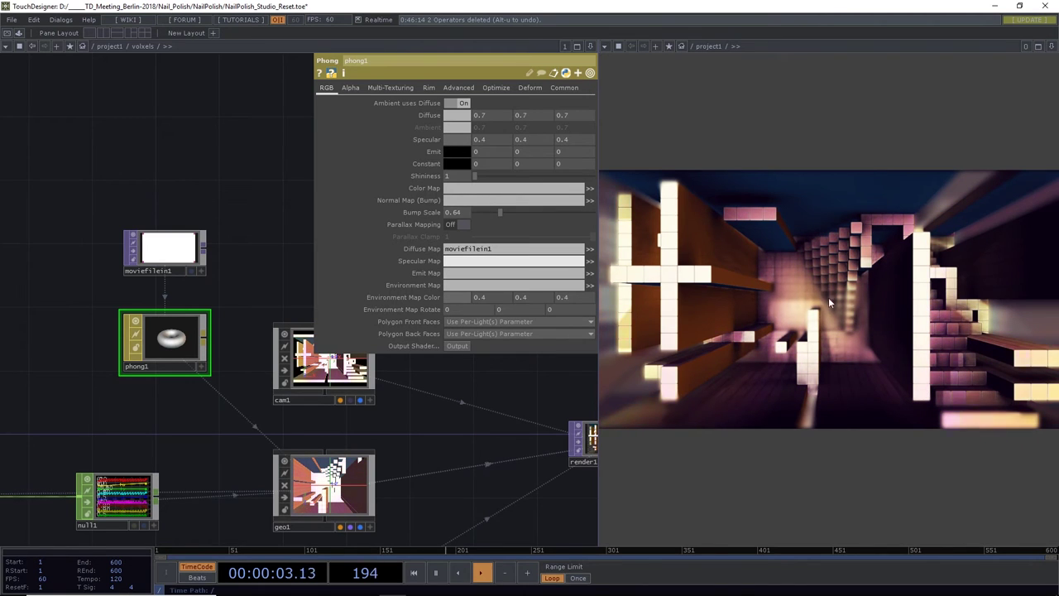
Add a Level TOP after moviefilein1 and use it as phong1's Diffuse Map
{"action": "left_click_drag", "start_coordinate": [266, 219], "coordinate": [154, 314]}
{"action": "left_click", "coordinate": [218, 325]}
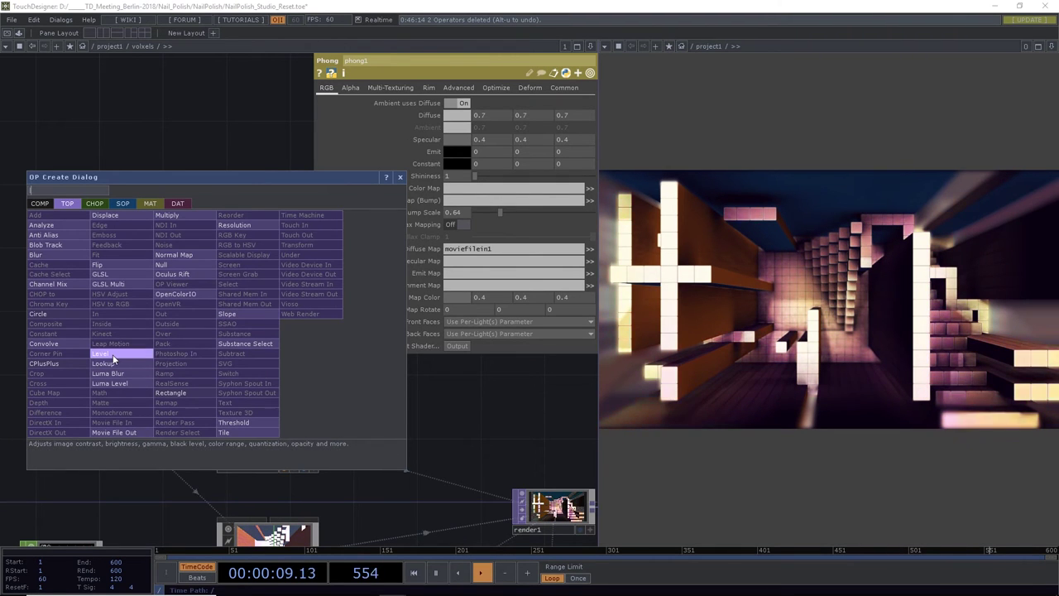
{"action": "key", "text": "Escape"}
{"action": "left_click", "coordinate": [207, 319]}
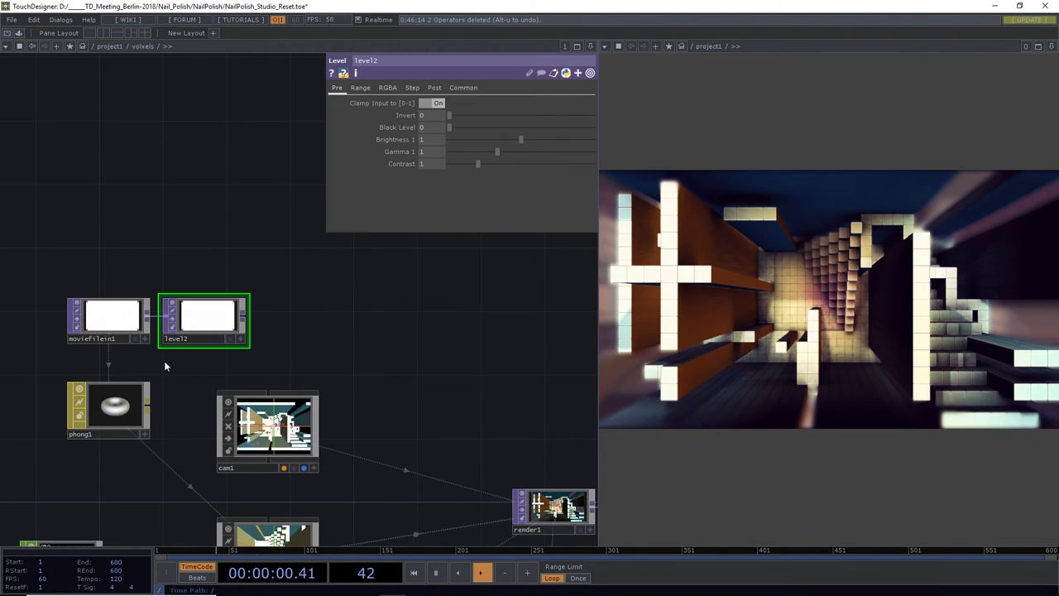
{"action": "left_click", "coordinate": [115, 410]}
{"action": "left_click_drag", "start_coordinate": [212, 325], "coordinate": [488, 249]}
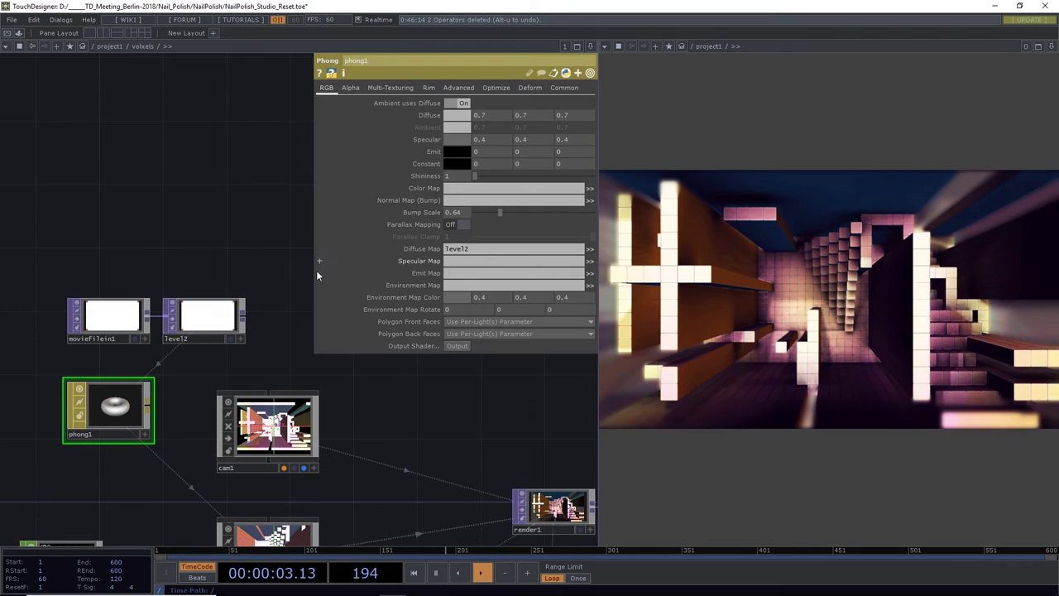
In the Level TOP after moviefilein1, set Invert to 1, Brightness 1 to 0.615 and Contrast to 0.37
{"action": "left_click", "coordinate": [206, 321]}
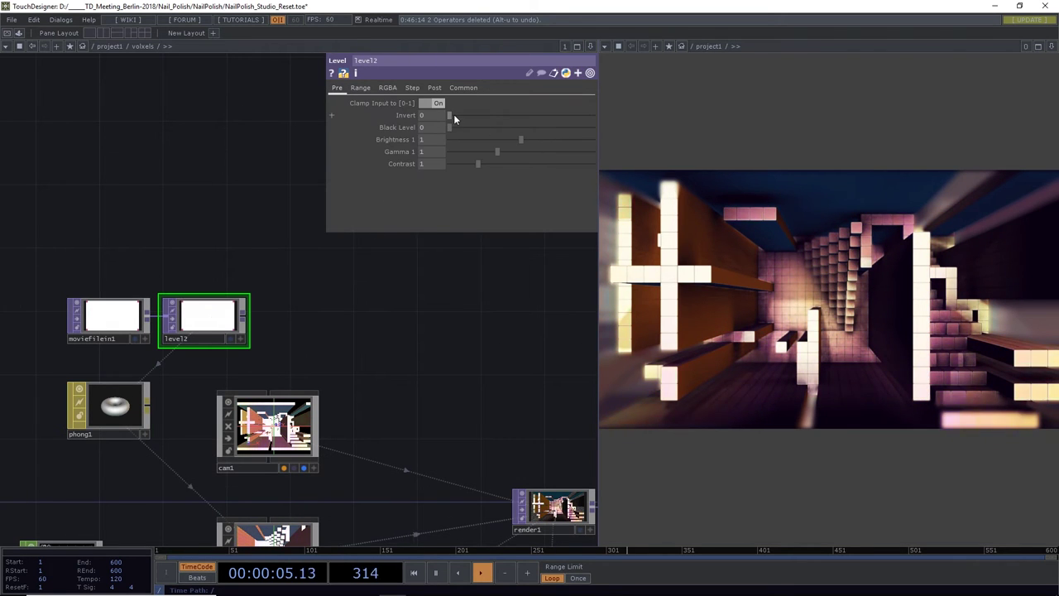
{"action": "left_click_drag", "start_coordinate": [449, 113], "coordinate": [636, 132]}
{"action": "mouse_move", "coordinate": [449, 126]}
{"action": "left_mouse_down"}
{"action": "mouse_move", "coordinate": [555, 132]}
{"action": "mouse_move", "coordinate": [445, 127]}
{"action": "left_mouse_up"}
{"action": "left_click_drag", "start_coordinate": [519, 139], "coordinate": [462, 172]}
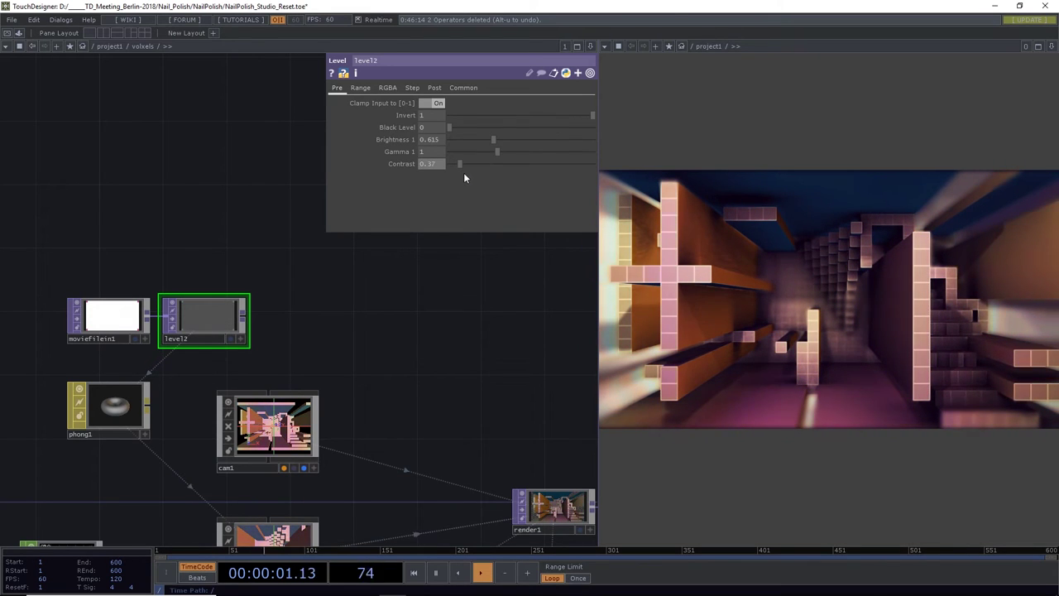
Use level2 as phong1's Specular Map instead of its Diffuse Map, and set the Specular color to white
{"action": "left_click", "coordinate": [111, 409]}
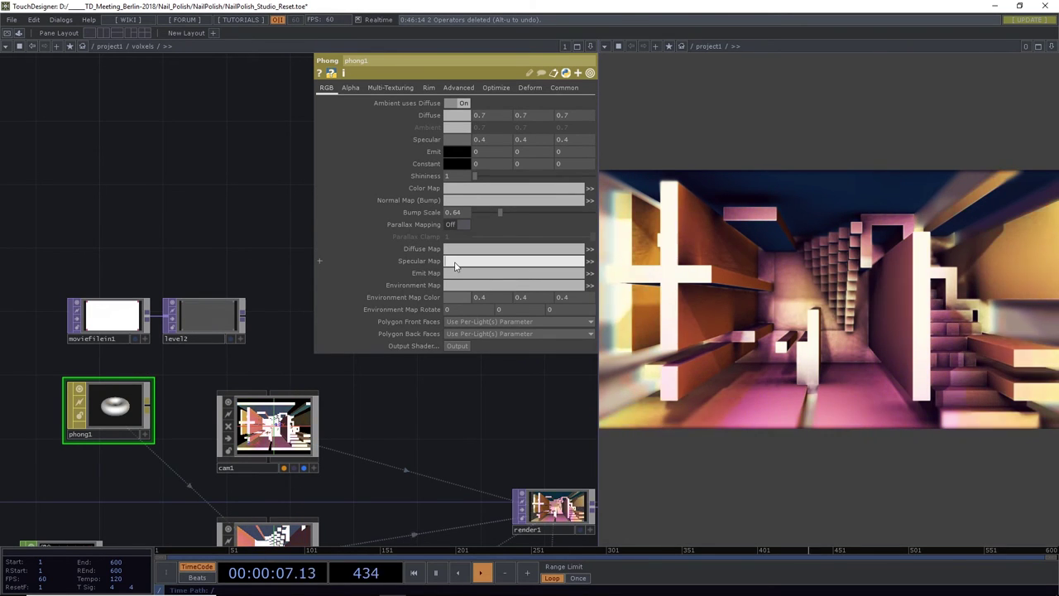
{"action": "left_click", "coordinate": [460, 139]}
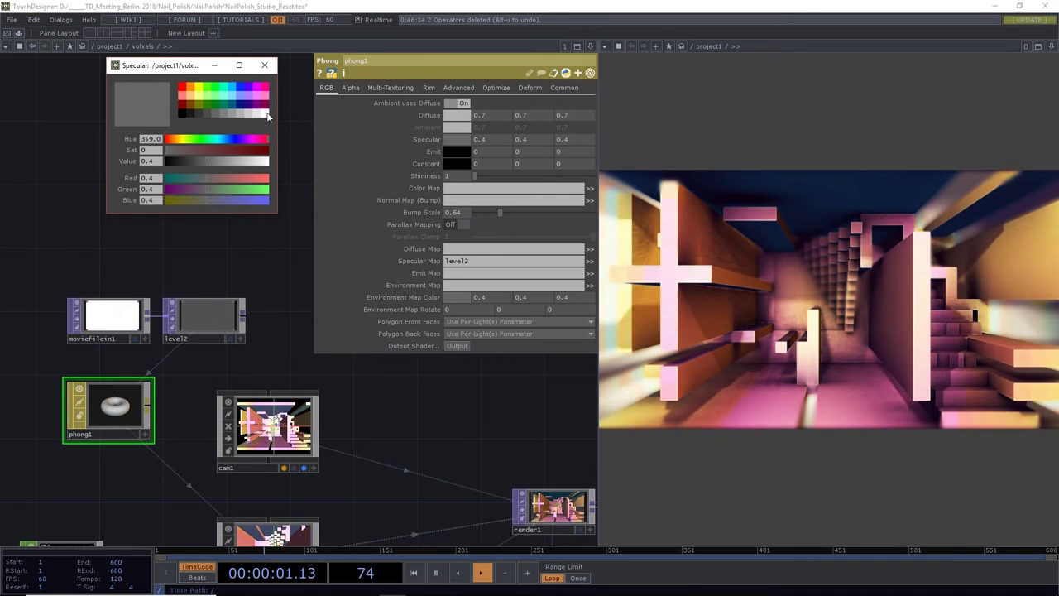
{"action": "left_click", "coordinate": [265, 114]}
{"action": "left_click", "coordinate": [266, 65]}
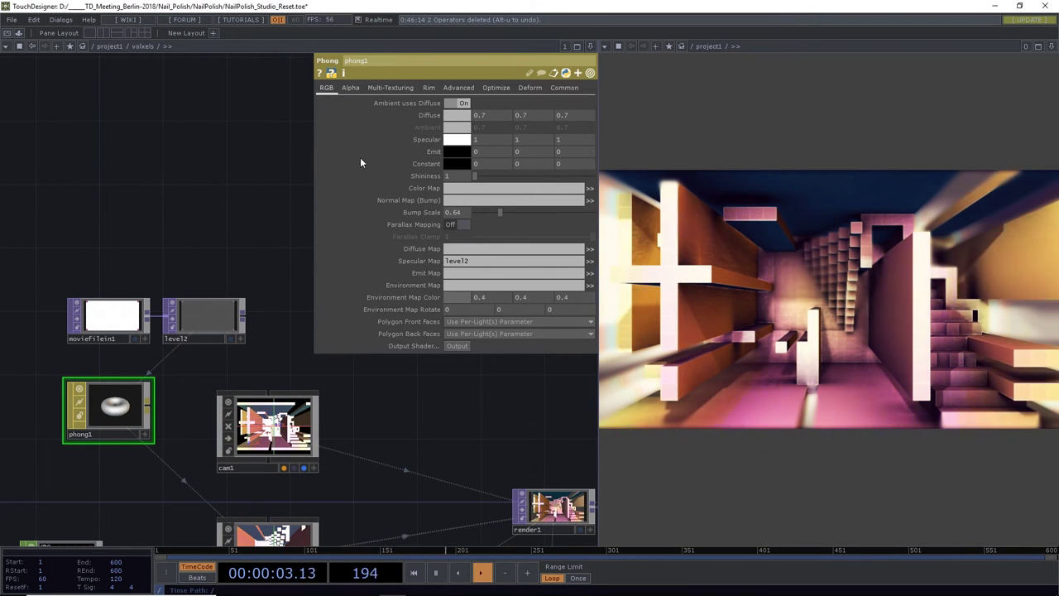
In level2, reset Brightness 1 and Contrast to their defaults, and lower Invert to 0.658
{"action": "left_click", "coordinate": [192, 324]}
{"action": "left_click_drag", "start_coordinate": [519, 116], "coordinate": [478, 148]}
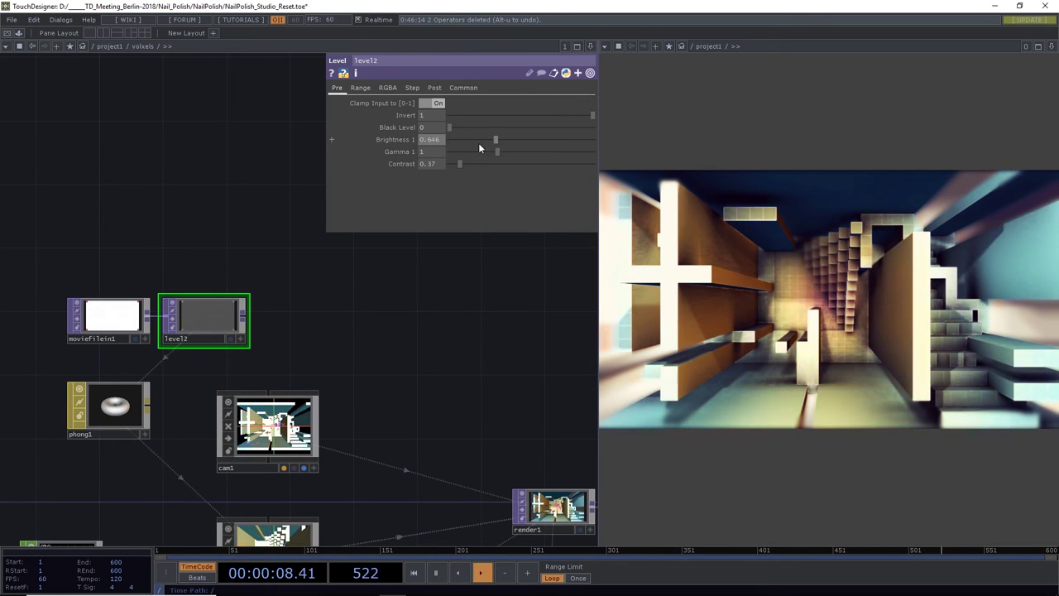
{"action": "right_click", "coordinate": [394, 139]}
{"action": "left_click", "coordinate": [412, 194]}
{"action": "right_click", "coordinate": [401, 164]}
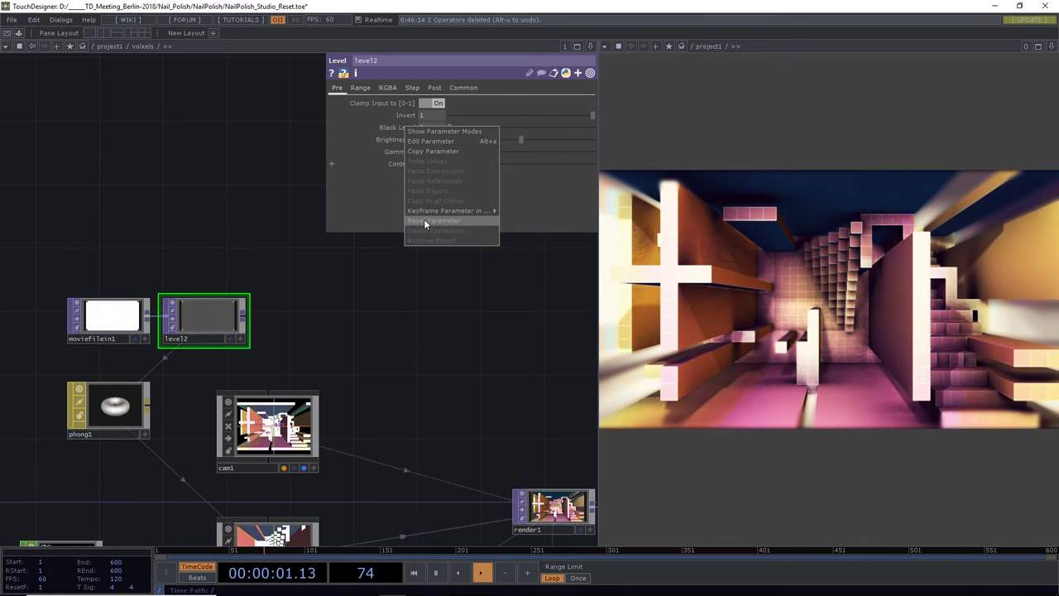
{"action": "left_click", "coordinate": [423, 220]}
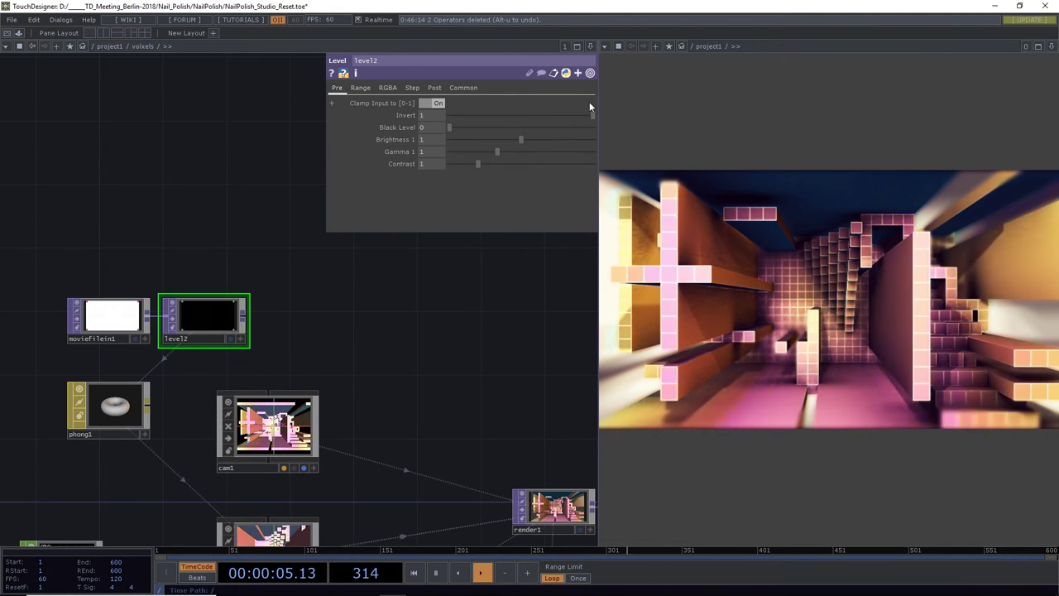
{"action": "left_click_drag", "start_coordinate": [591, 115], "coordinate": [543, 126]}
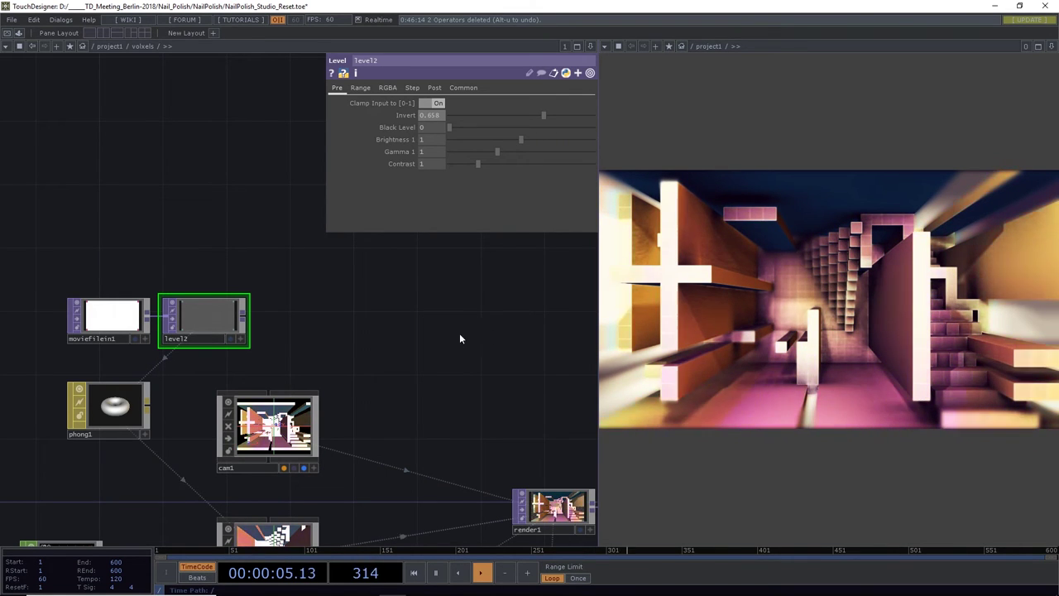
Add a Movie File In TOP in the free area above moviefilein1 and load FashionSlides_0018.jpg into it
{"action": "left_click", "coordinate": [140, 418]}
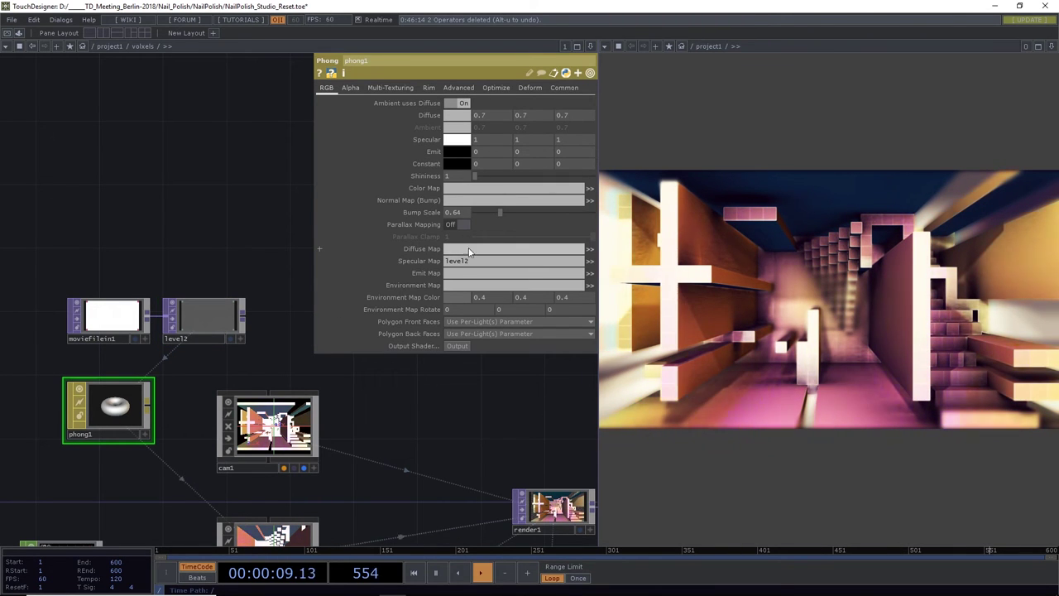
{"action": "left_click_drag", "start_coordinate": [247, 279], "coordinate": [272, 338]}
{"action": "key", "text": "Tab"}
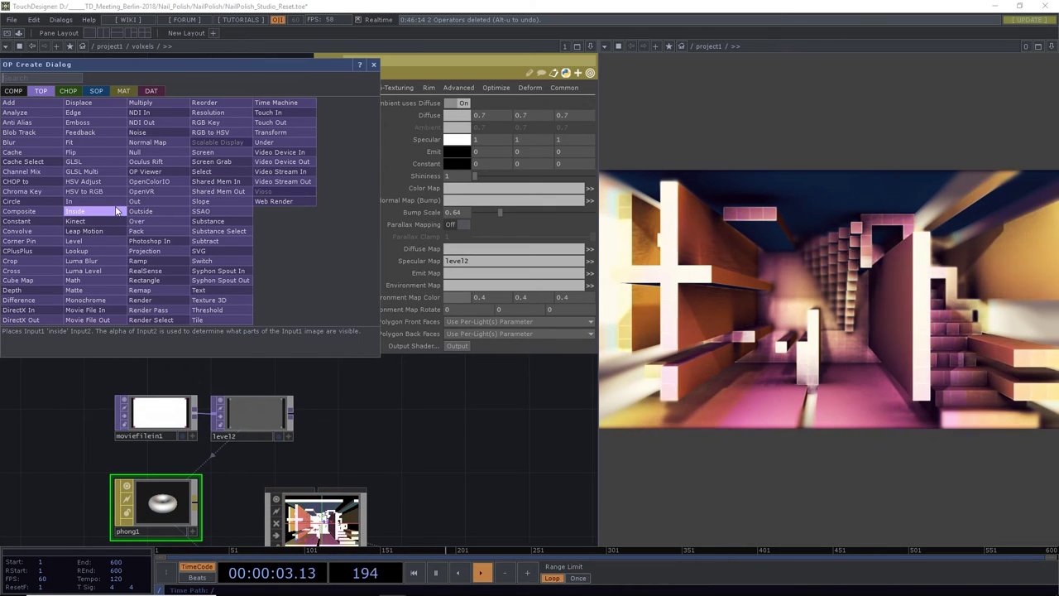
{"action": "left_click", "coordinate": [98, 310]}
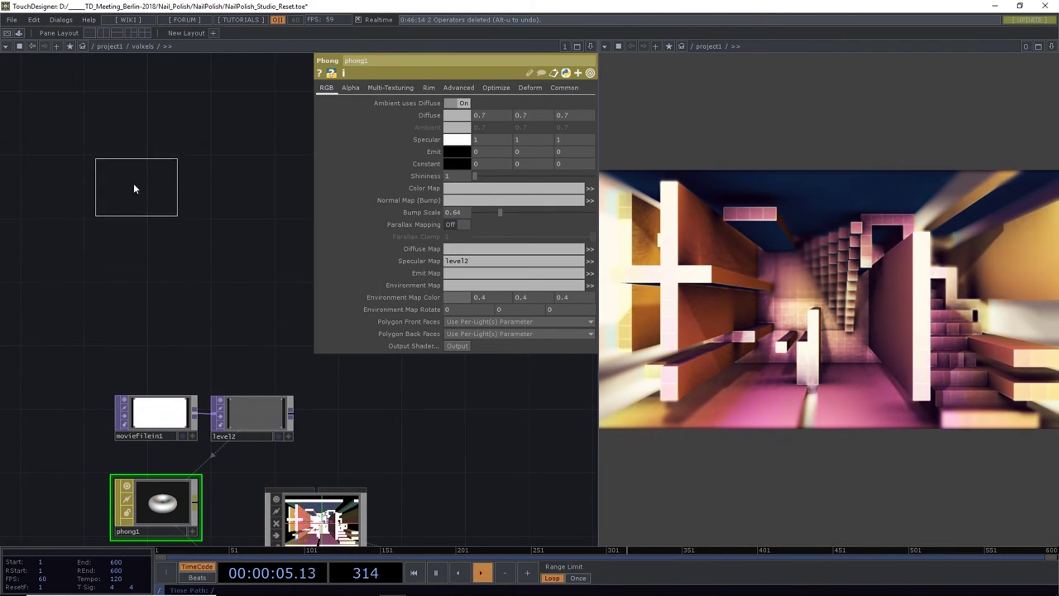
{"action": "left_click", "coordinate": [135, 182]}
{"action": "left_click", "coordinate": [590, 103]}
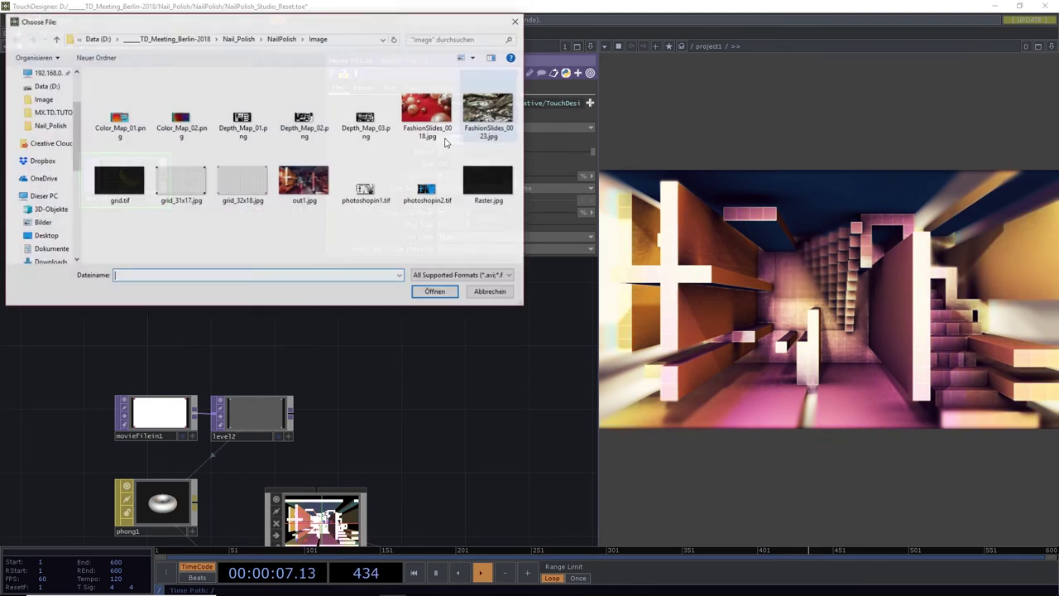
{"action": "left_click", "coordinate": [427, 109]}
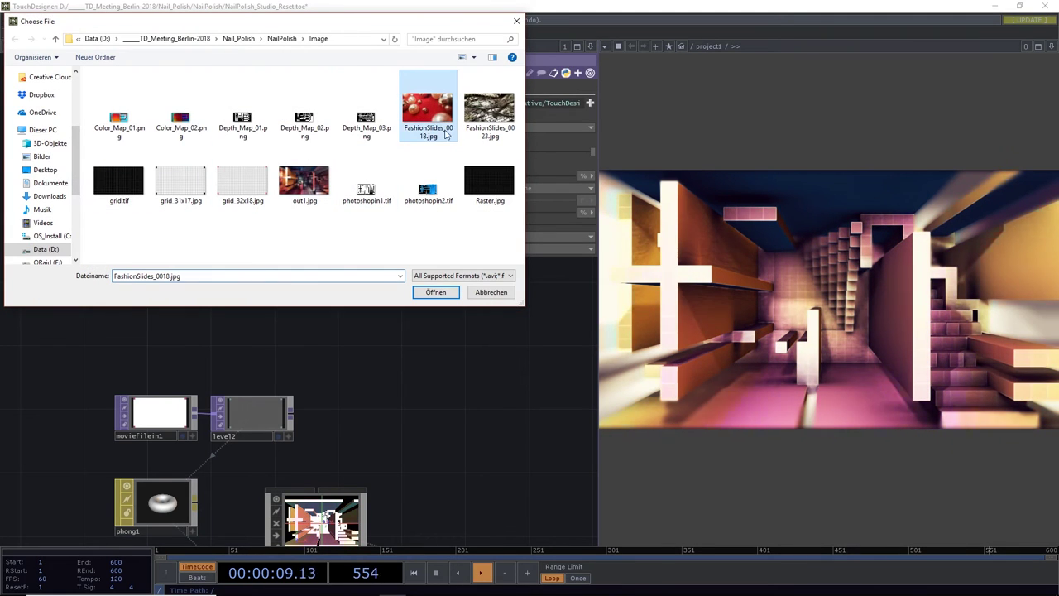
{"action": "left_click", "coordinate": [436, 292]}
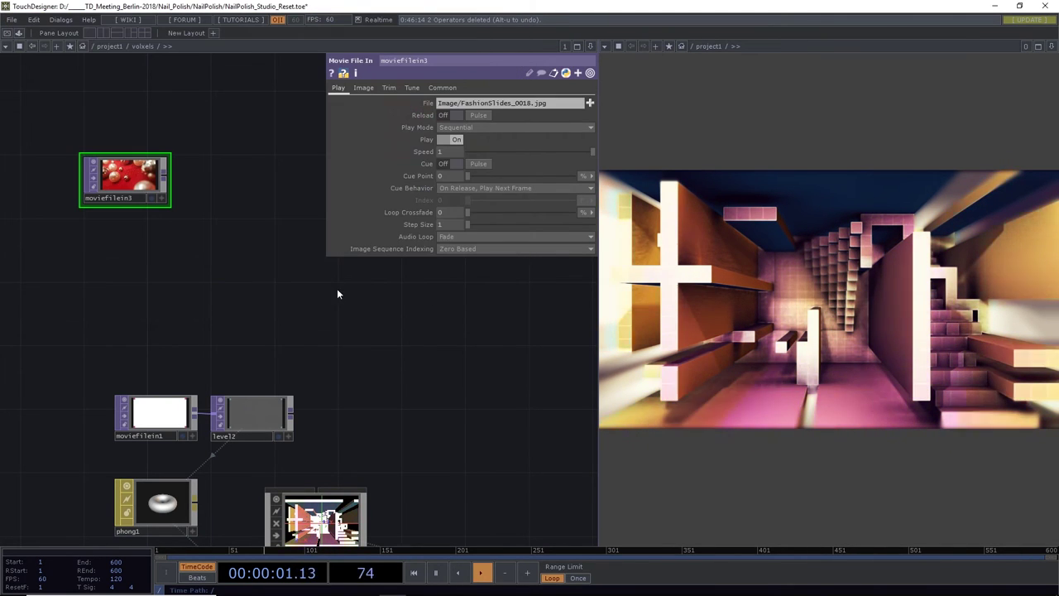
Duplicate the FashionSlides_0018.jpg Movie File In TOP and load FashionSlides_0023.jpg into the copy
{"action": "key", "text": "ctrl+c"}
{"action": "key", "text": "ctrl+v"}
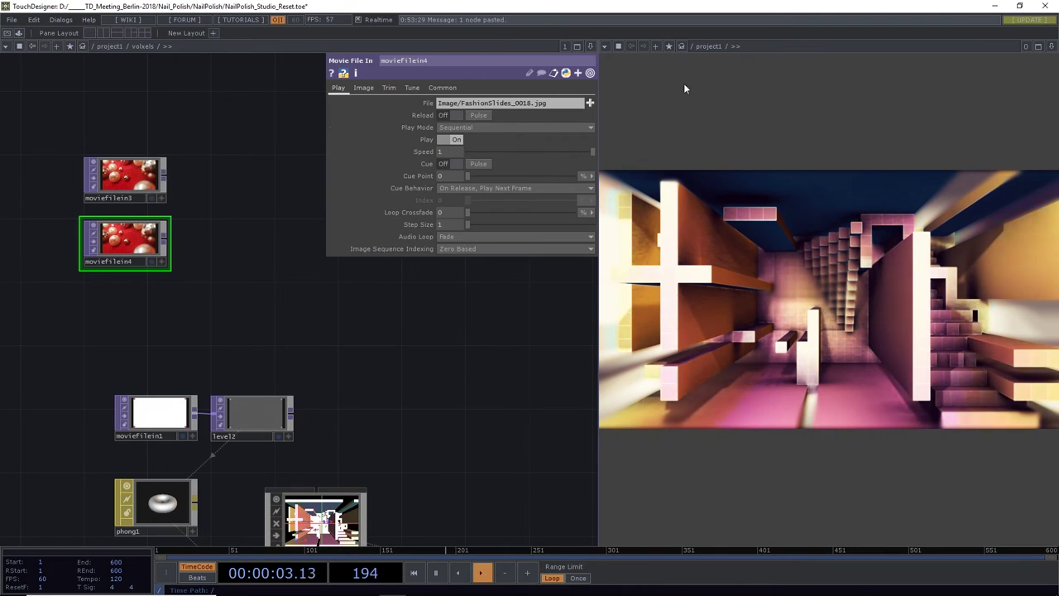
{"action": "left_click", "coordinate": [590, 103]}
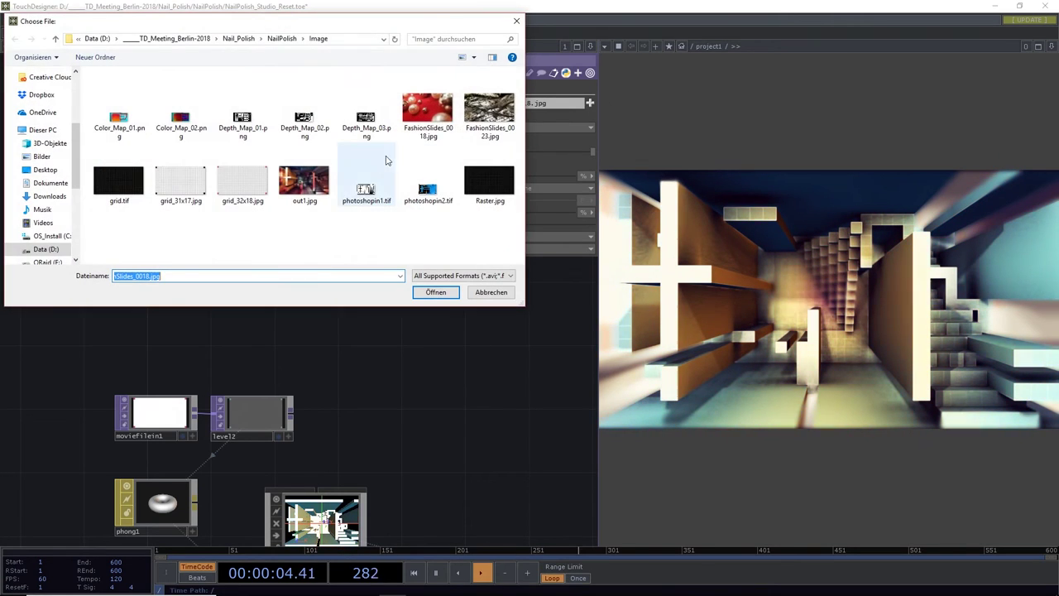
{"action": "double_click", "coordinate": [490, 106]}
Add a Matte TOP with moviefilein3 as its first input and moviefilein4 as its second input
{"action": "left_click_drag", "start_coordinate": [311, 243], "coordinate": [196, 256]}
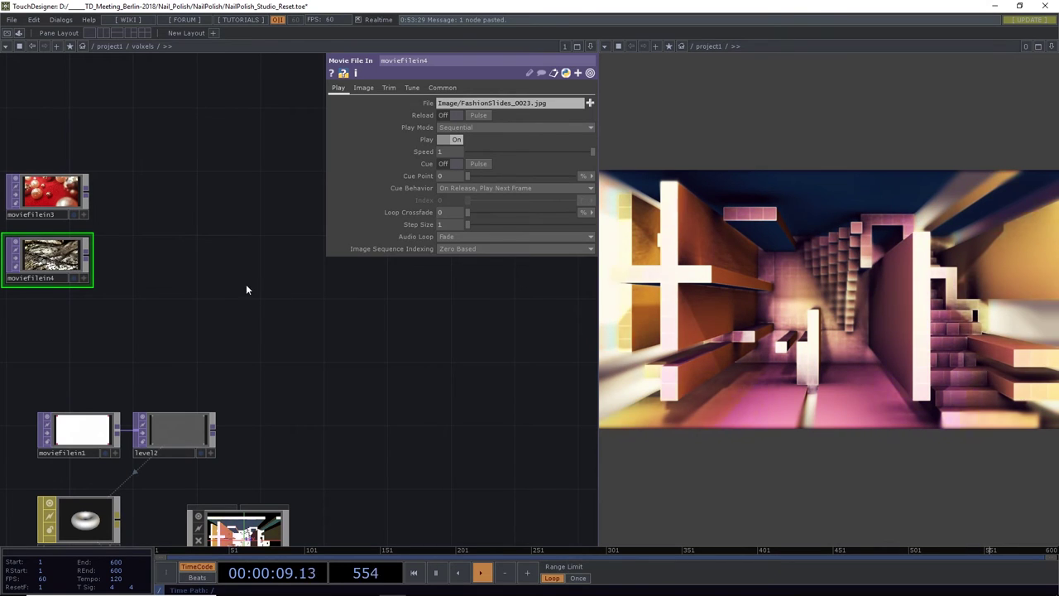
{"action": "scroll", "coordinate": [244, 281], "scroll_direction": "down", "scroll_amount": 3}
{"action": "left_click", "coordinate": [129, 219]}
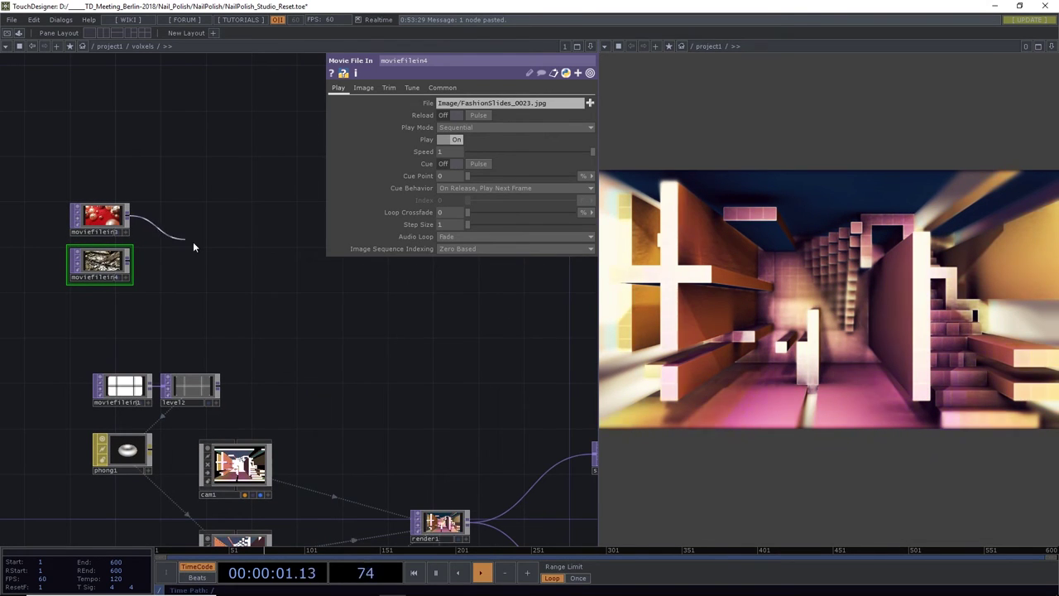
{"action": "left_click", "coordinate": [202, 242]}
{"action": "type", "text": "mat"}
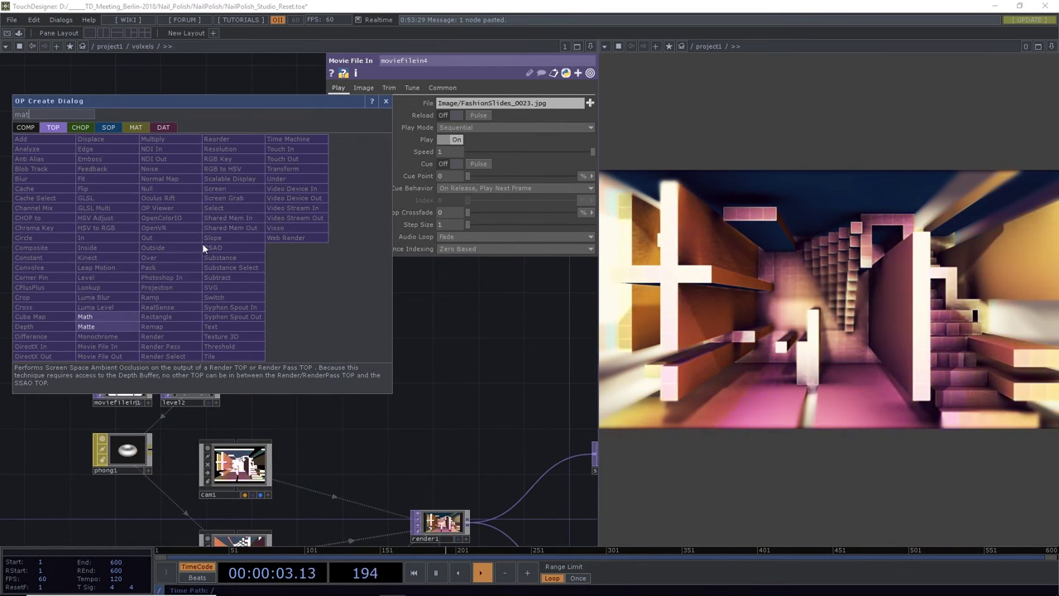
{"action": "left_click", "coordinate": [145, 325]}
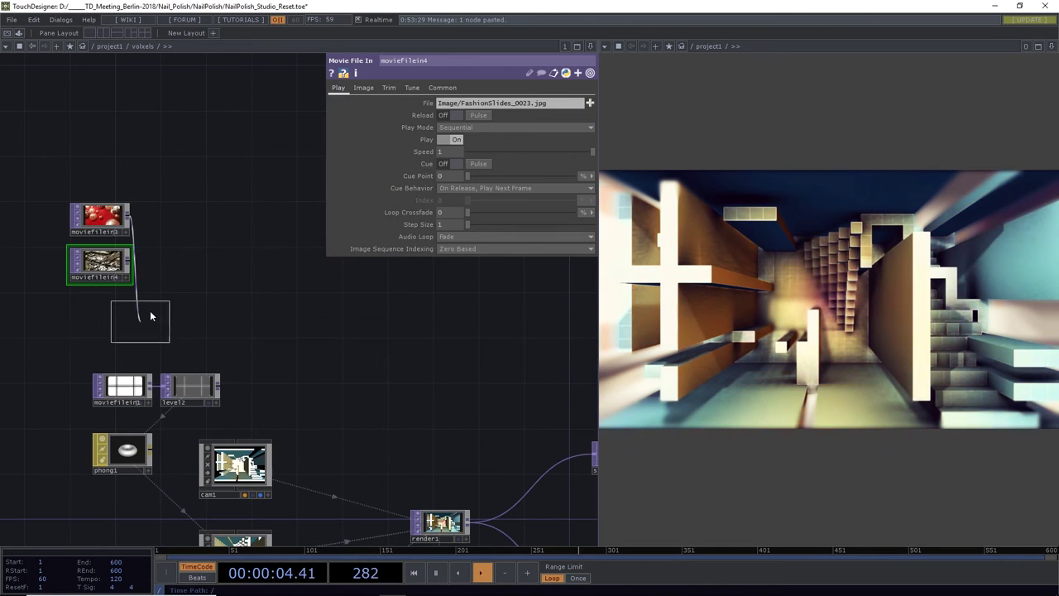
{"action": "left_click", "coordinate": [216, 240]}
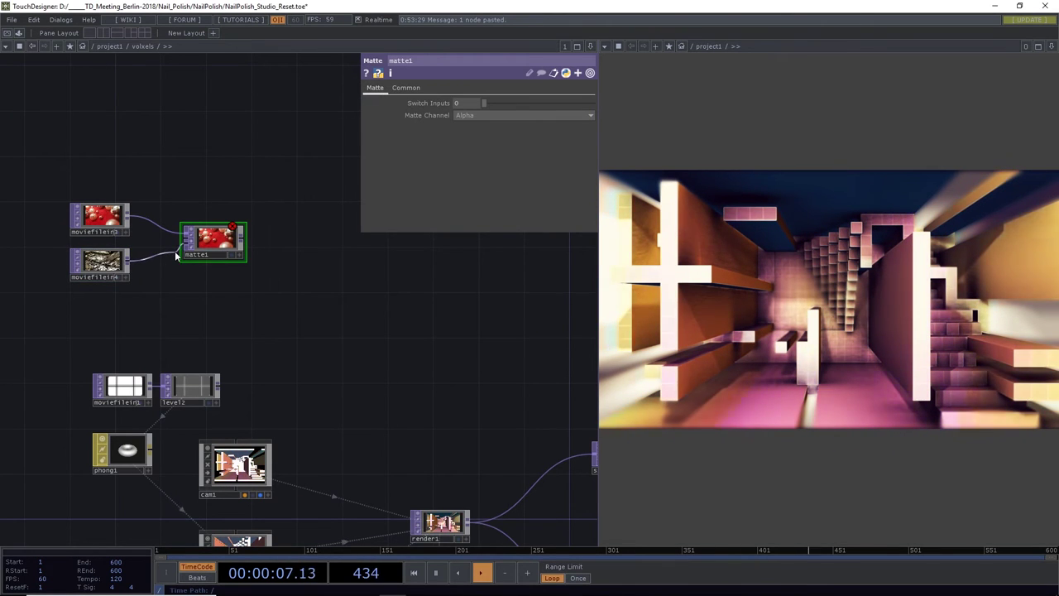
{"action": "left_click_drag", "start_coordinate": [129, 265], "coordinate": [182, 241]}
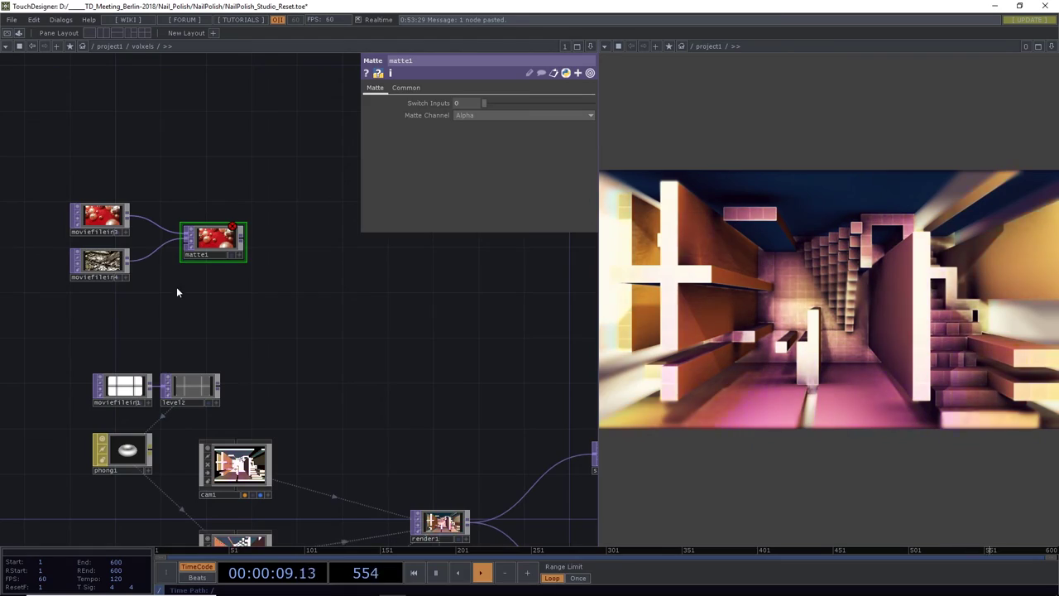
Connect the Null TOP that ends the grayscale depth-map chain to matte1's third input
{"action": "scroll", "coordinate": [176, 291], "scroll_direction": "down", "scroll_amount": 3}
{"action": "left_click_drag", "start_coordinate": [177, 295], "coordinate": [309, 298]}
{"action": "scroll", "coordinate": [309, 298], "scroll_direction": "down", "scroll_amount": 3}
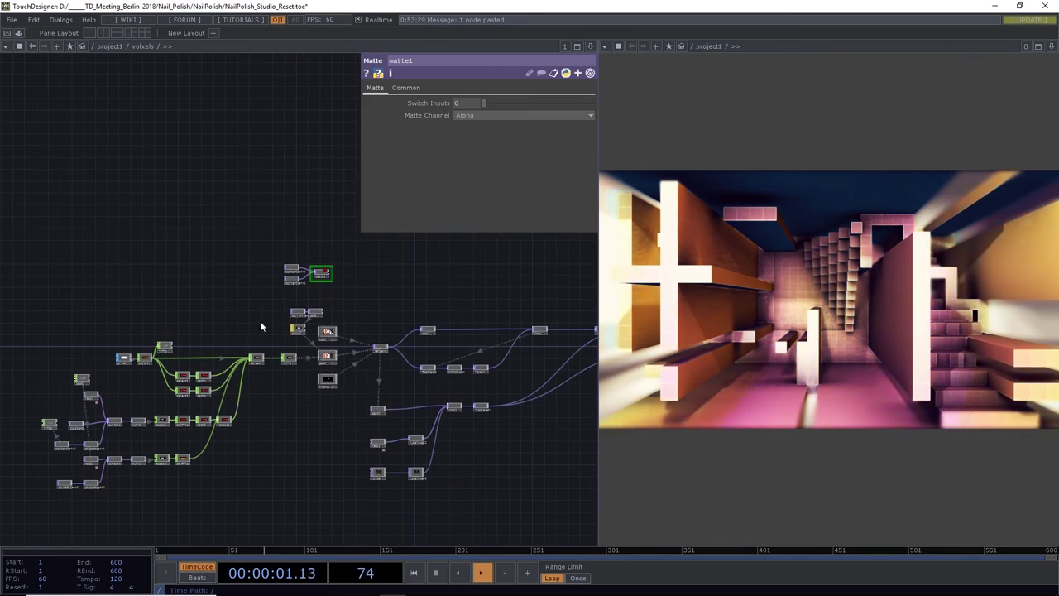
{"action": "scroll", "coordinate": [91, 446], "scroll_direction": "up", "scroll_amount": 4}
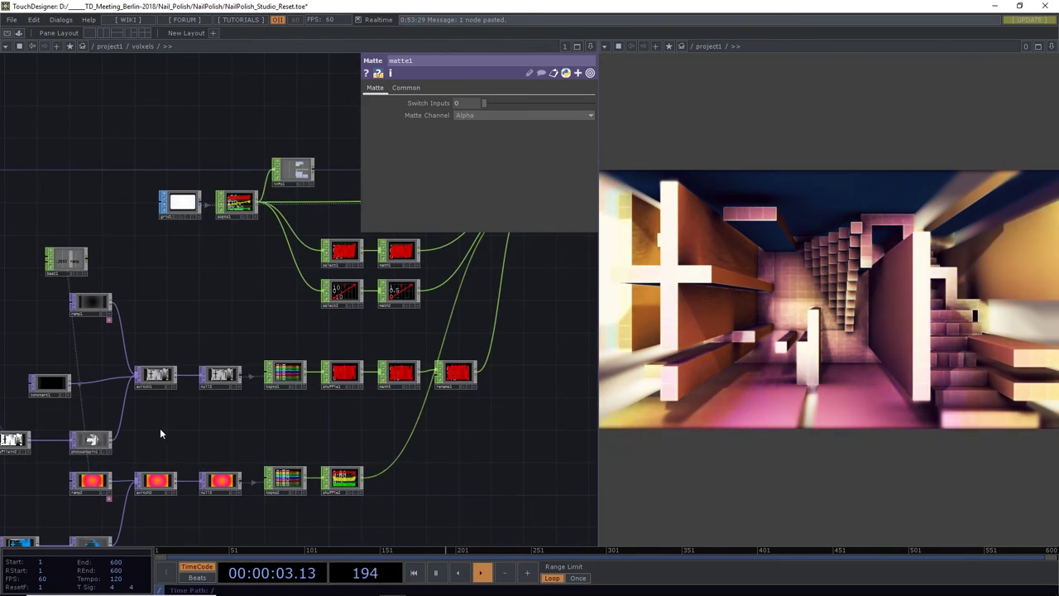
{"action": "left_click_drag", "start_coordinate": [172, 427], "coordinate": [97, 476]}
{"action": "scroll", "coordinate": [145, 463], "scroll_direction": "down", "scroll_amount": 4}
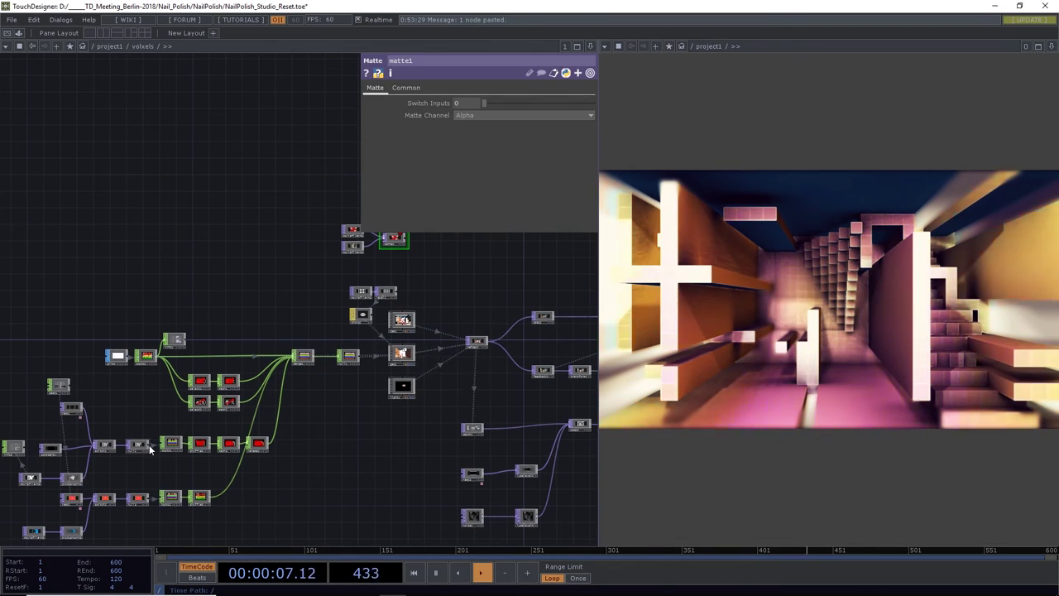
{"action": "left_click", "coordinate": [315, 357]}
{"action": "scroll", "coordinate": [398, 255], "scroll_direction": "up", "scroll_amount": 5}
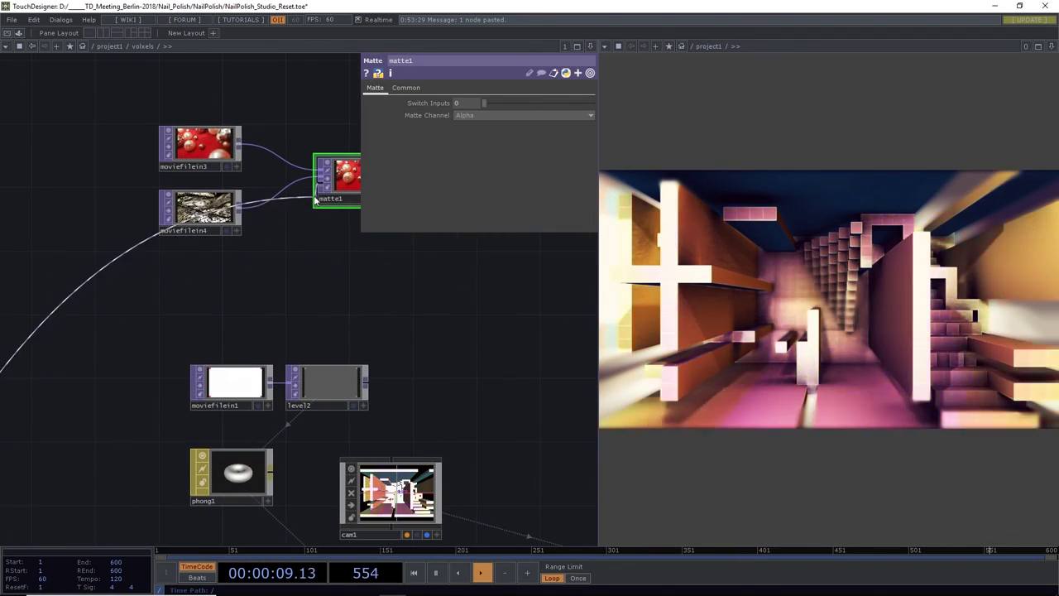
{"action": "left_click_drag", "start_coordinate": [323, 251], "coordinate": [312, 362]}
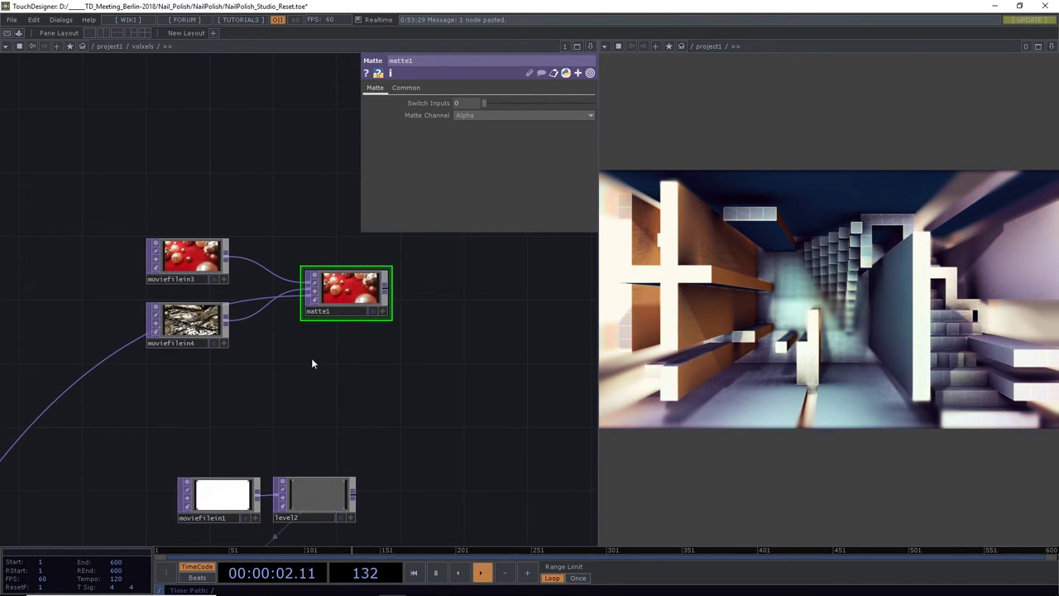
Set matte1's Matte Channel to Luminance and inspect the blended image up close
{"action": "left_click", "coordinate": [465, 115]}
{"action": "left_click", "coordinate": [469, 125]}
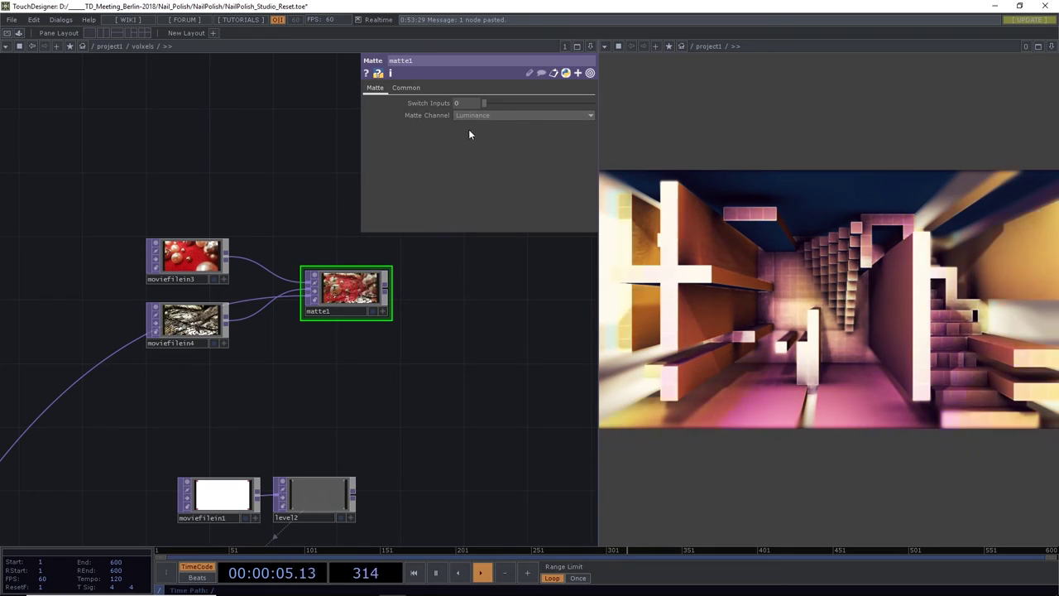
{"action": "scroll", "coordinate": [340, 303], "scroll_direction": "up", "scroll_amount": 5}
{"action": "scroll", "coordinate": [340, 303], "scroll_direction": "down", "scroll_amount": 5}
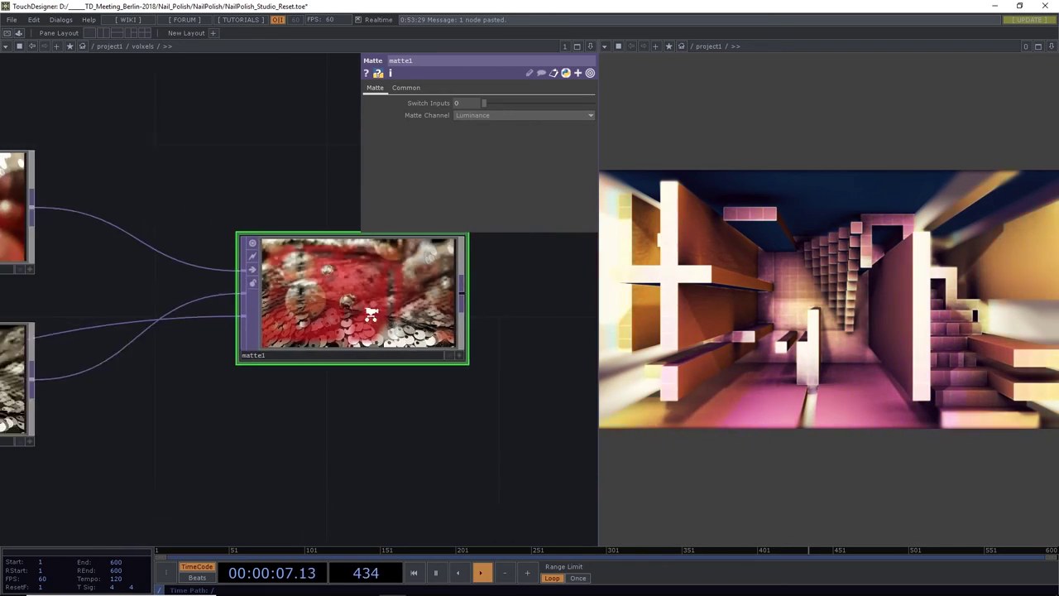
{"action": "scroll", "coordinate": [341, 289], "scroll_direction": "up", "scroll_amount": 3}
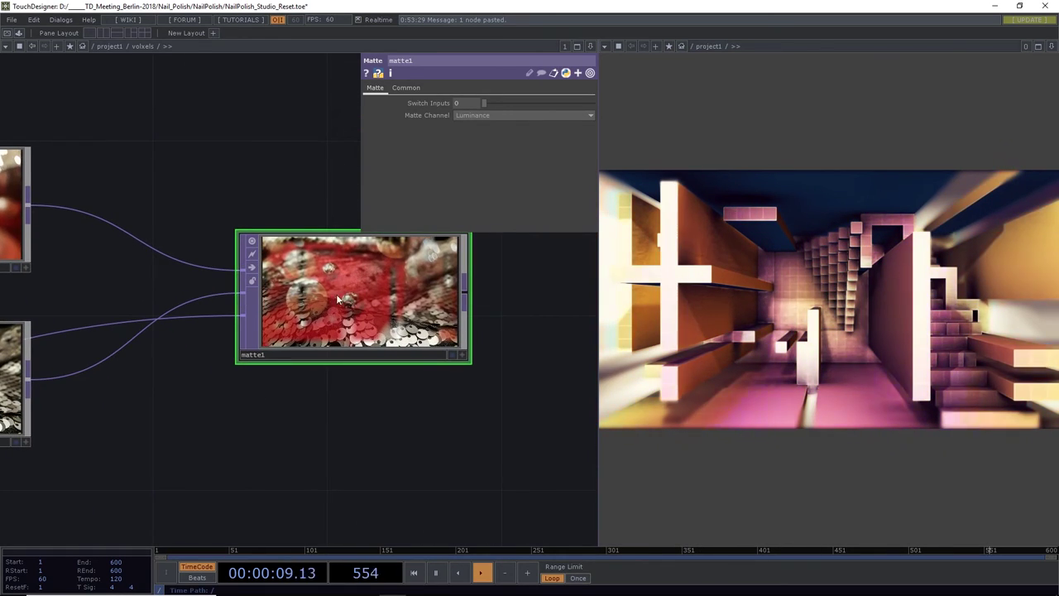
Set matte1's Input Smoothness and Viewer Smoothness to Nearest Pixel, inspect the matte edges, and return to its matte settings
{"action": "left_click", "coordinate": [418, 87]}
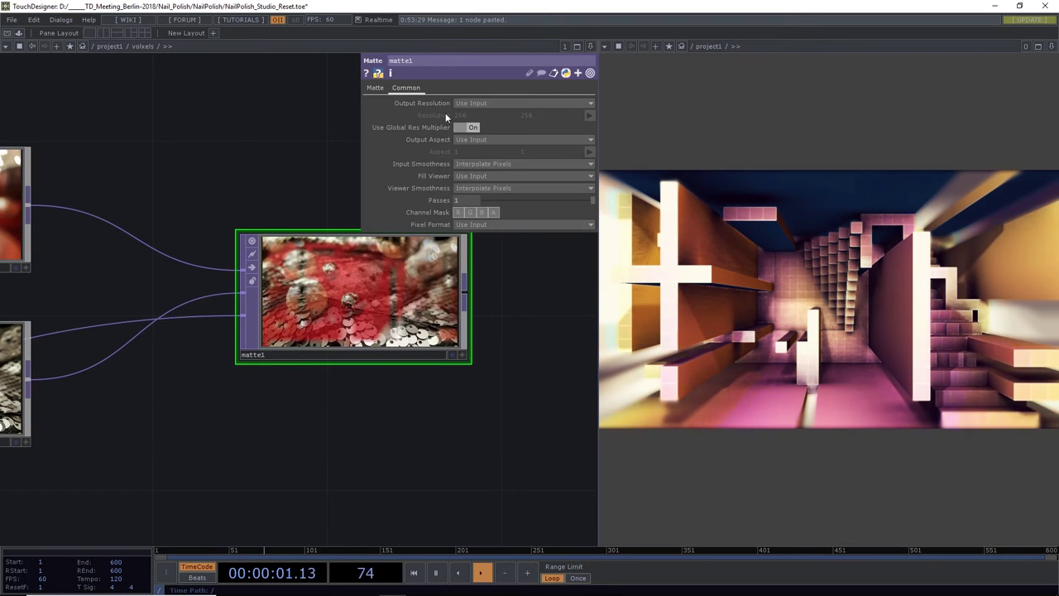
{"action": "left_click", "coordinate": [491, 163]}
{"action": "left_click", "coordinate": [491, 174]}
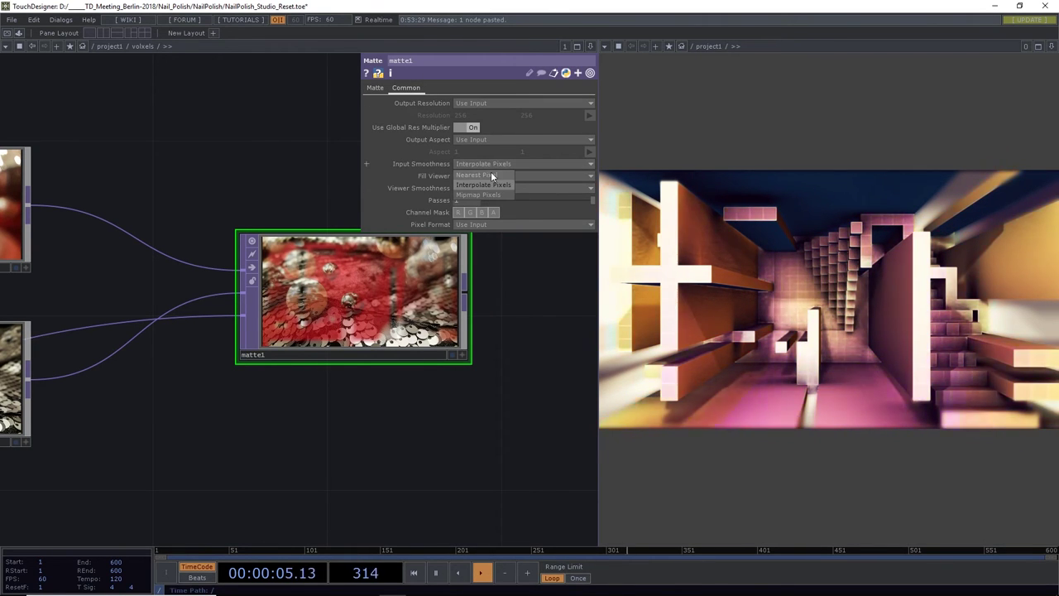
{"action": "left_click", "coordinate": [488, 186]}
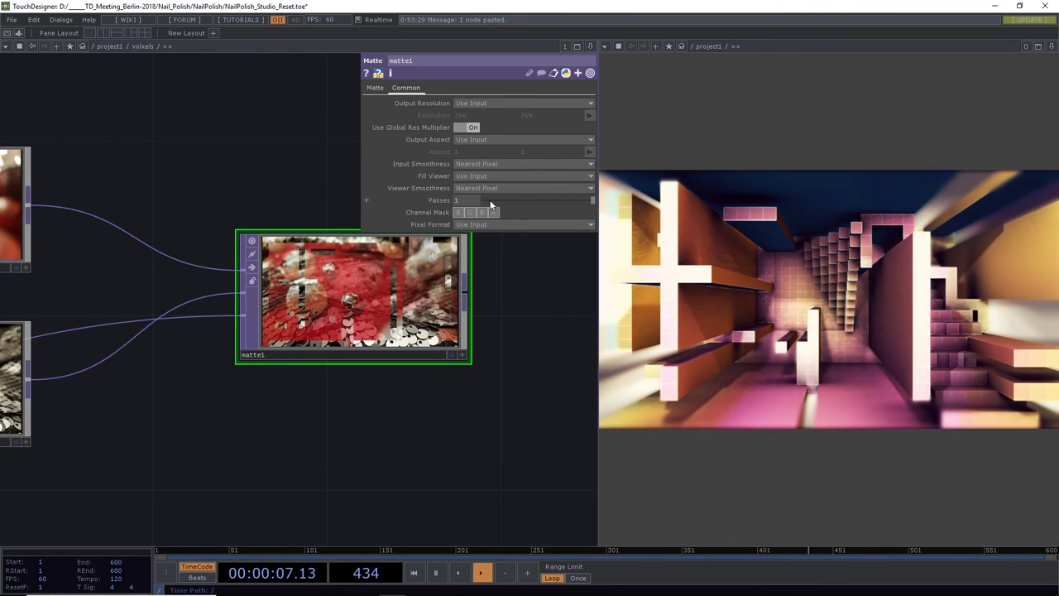
{"action": "left_click", "coordinate": [490, 198]}
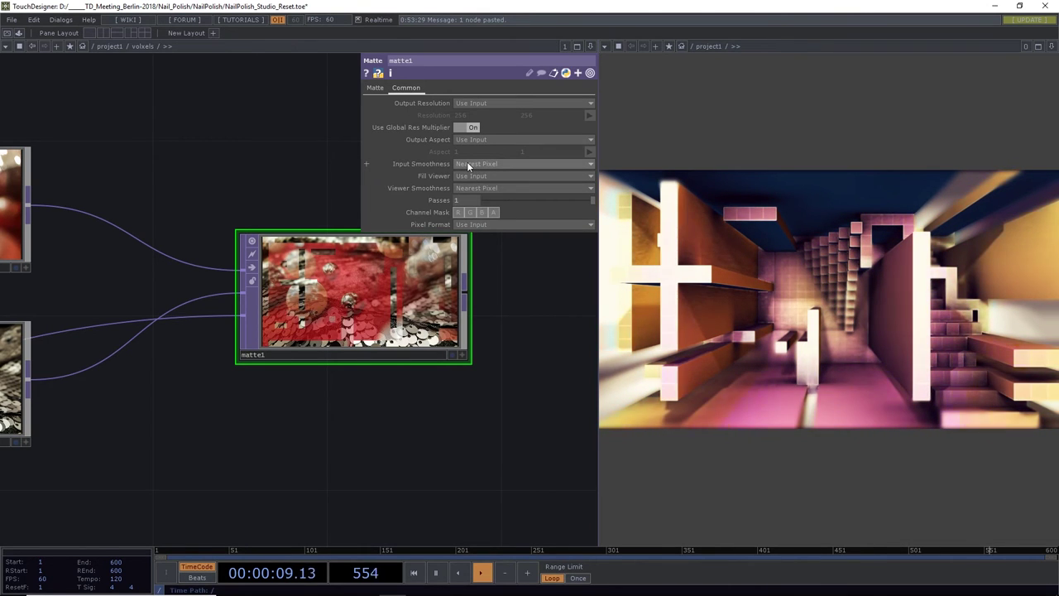
{"action": "scroll", "coordinate": [359, 296], "scroll_direction": "up", "scroll_amount": 5}
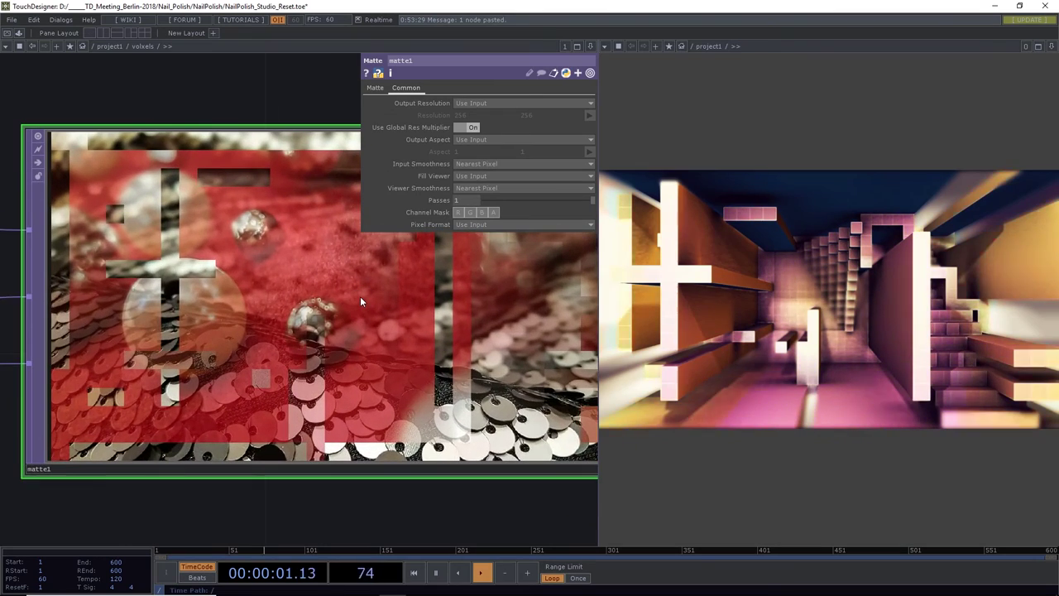
{"action": "scroll", "coordinate": [360, 296], "scroll_direction": "down", "scroll_amount": 3}
{"action": "left_click", "coordinate": [390, 92]}
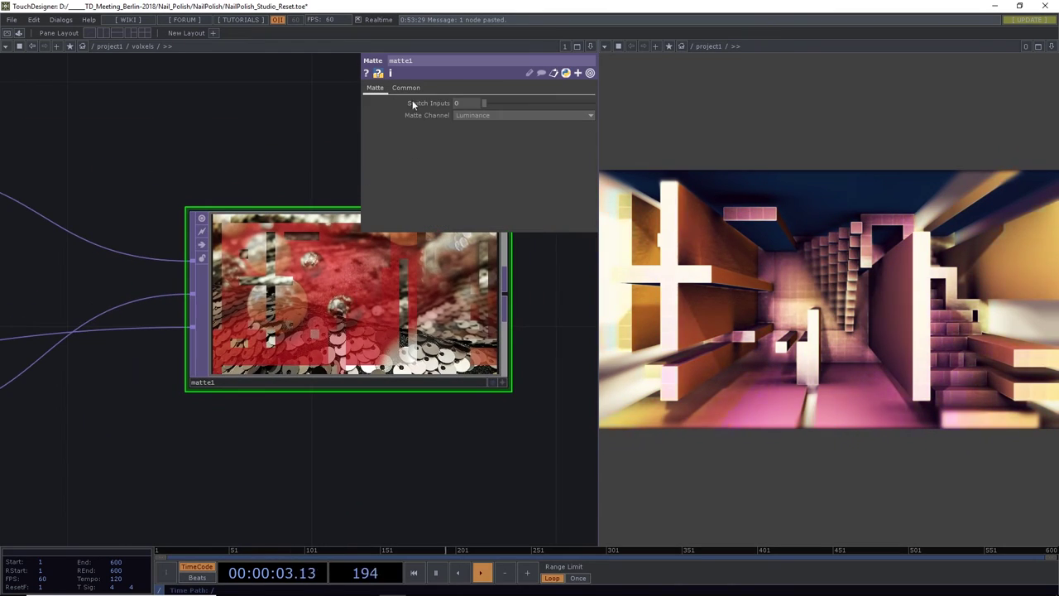
Try swapping matte1's inputs with its Switch Inputs setting and inspect the blended image
{"action": "left_click_drag", "start_coordinate": [484, 102], "coordinate": [445, 96]}
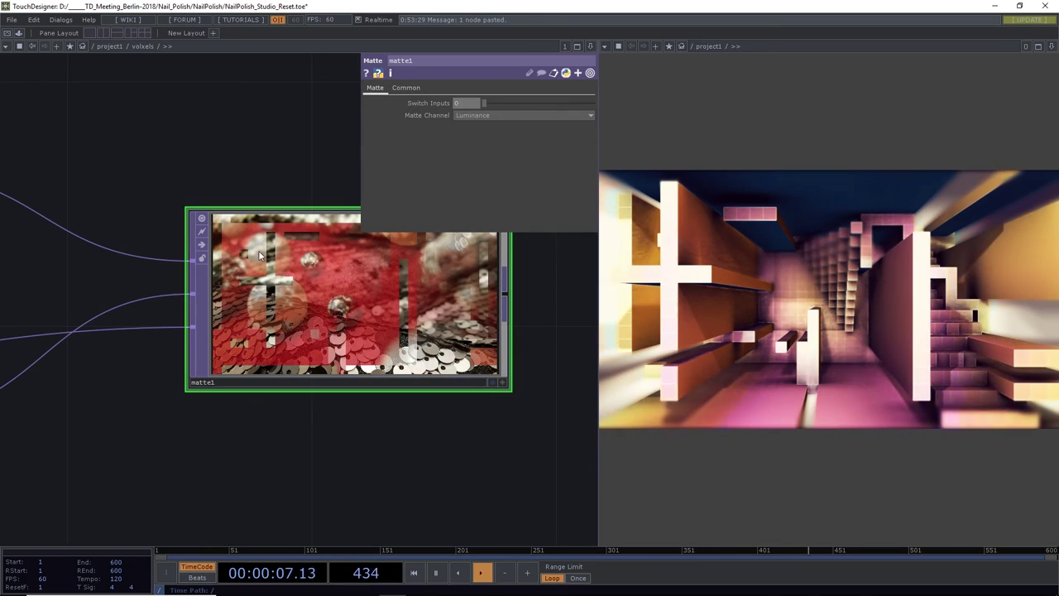
{"action": "scroll", "coordinate": [261, 257], "scroll_direction": "down", "scroll_amount": 5}
{"action": "scroll", "coordinate": [253, 319], "scroll_direction": "down", "scroll_amount": 3}
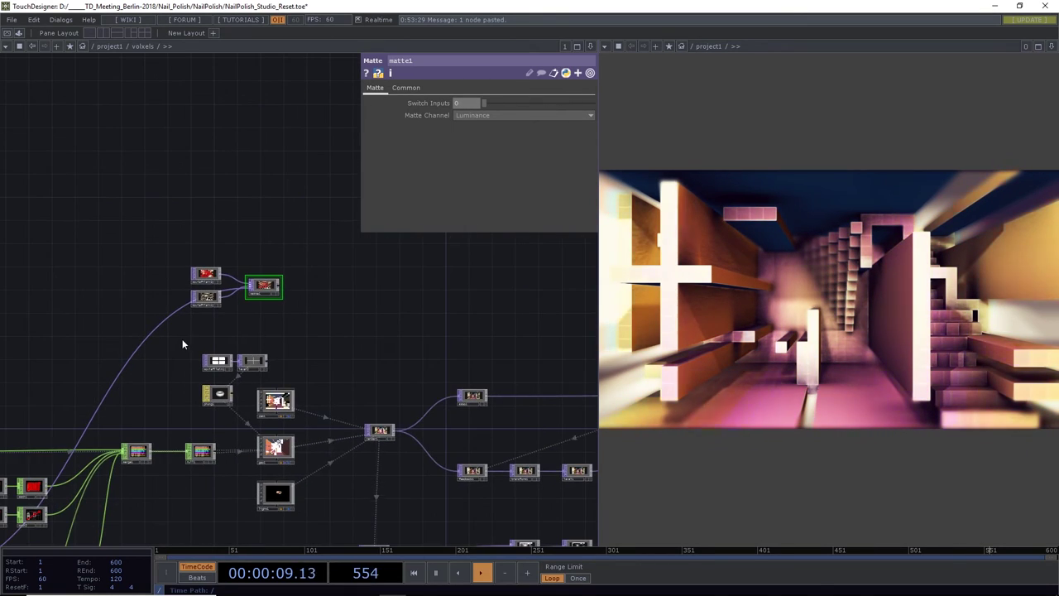
{"action": "scroll", "coordinate": [264, 288], "scroll_direction": "up", "scroll_amount": 8}
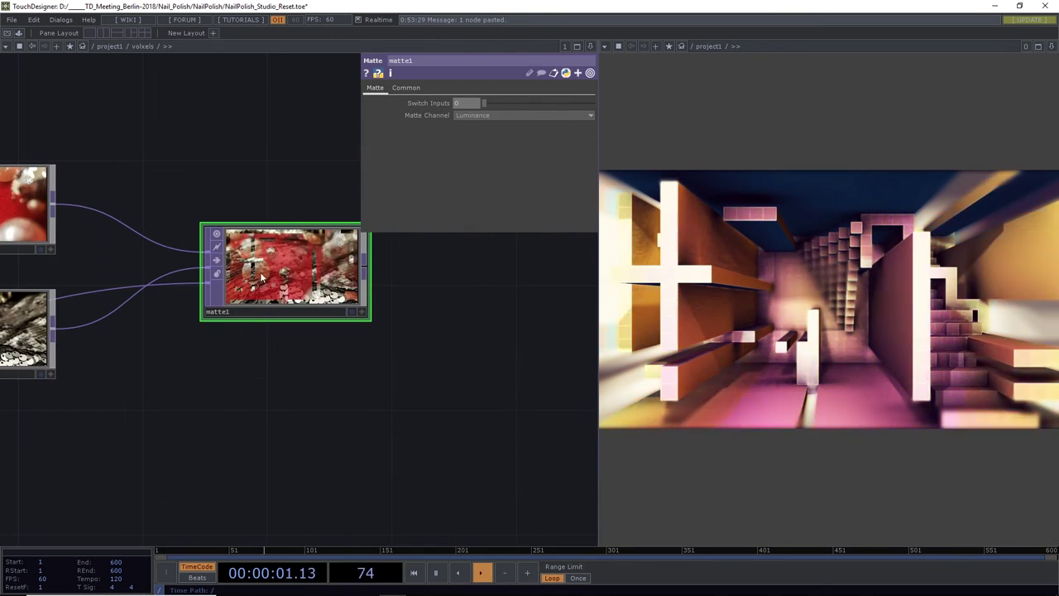
{"action": "scroll", "coordinate": [569, 337], "scroll_direction": "down", "scroll_amount": 10}
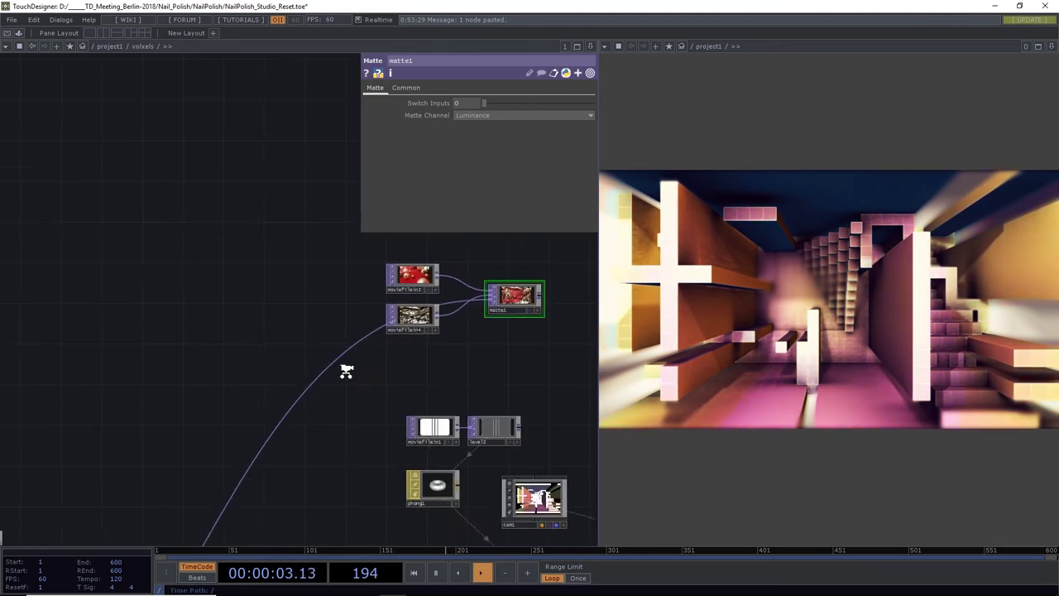
Set the Viewer Smoothness of switch1 in the grayscale depth-map chain to Nearest Pixel
{"action": "left_click_drag", "start_coordinate": [235, 404], "coordinate": [115, 372]}
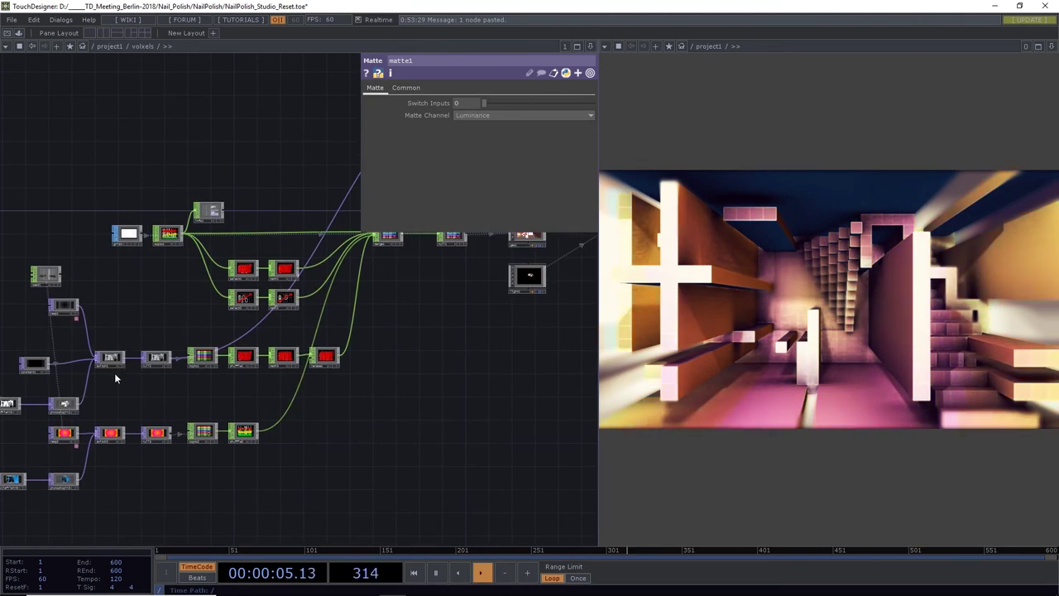
{"action": "scroll", "coordinate": [115, 373], "scroll_direction": "up", "scroll_amount": 6}
{"action": "scroll", "coordinate": [394, 356], "scroll_direction": "down", "scroll_amount": 3}
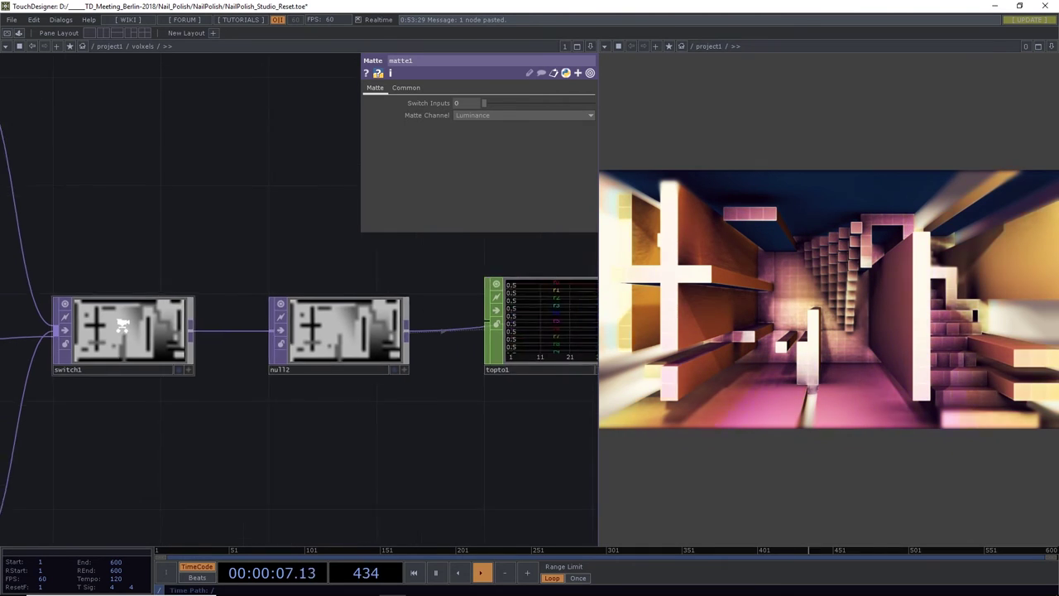
{"action": "left_click", "coordinate": [128, 326]}
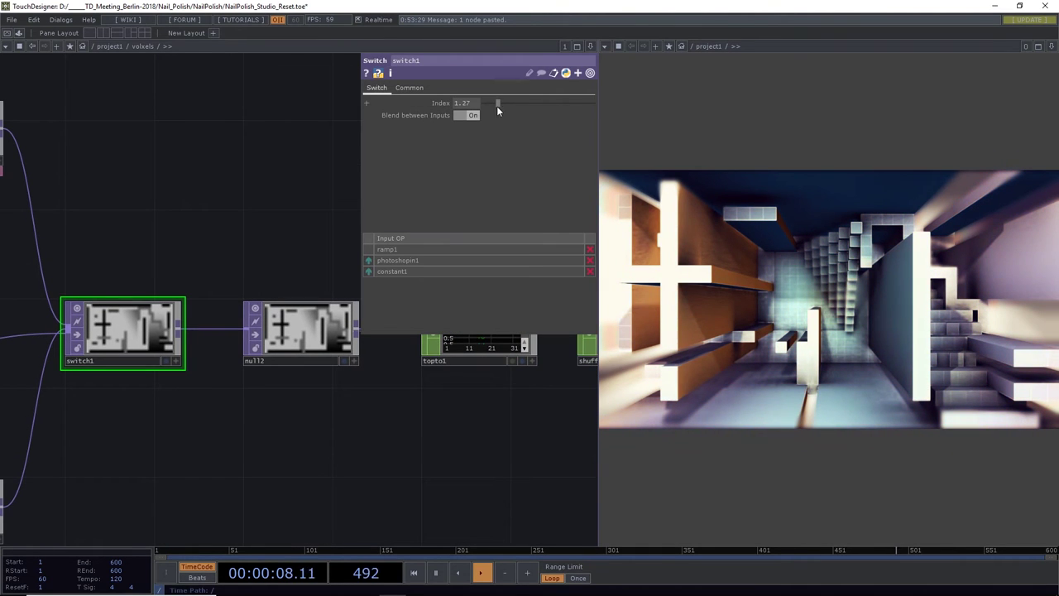
{"action": "left_click", "coordinate": [409, 88]}
{"action": "left_click", "coordinate": [478, 189]}
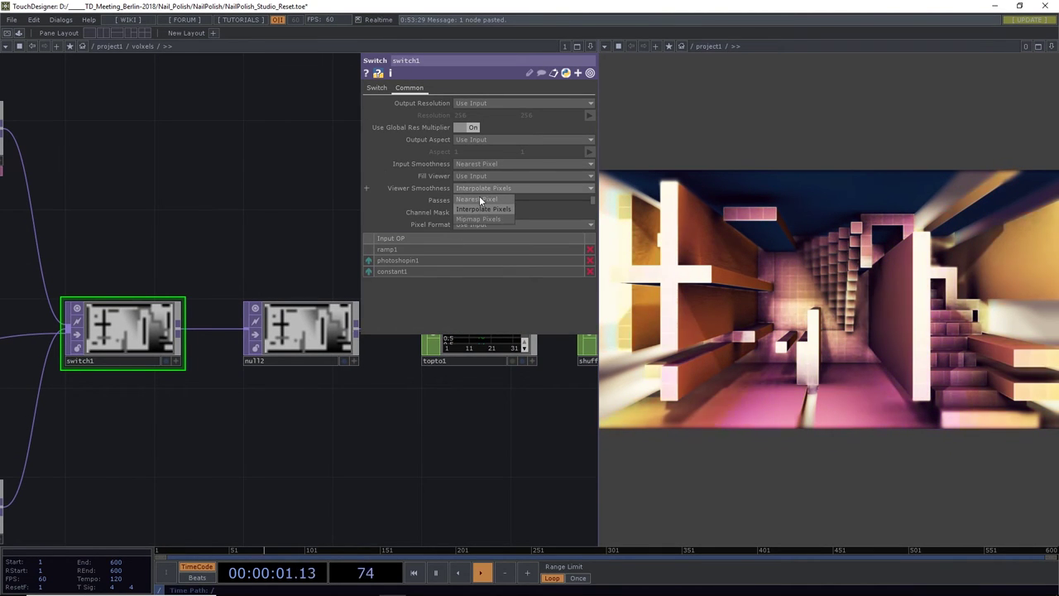
{"action": "left_click", "coordinate": [479, 196]}
Insert a Threshold TOP on the wire between the depth-map null2 and matte1's third input
{"action": "scroll", "coordinate": [240, 225], "scroll_direction": "down", "scroll_amount": 4}
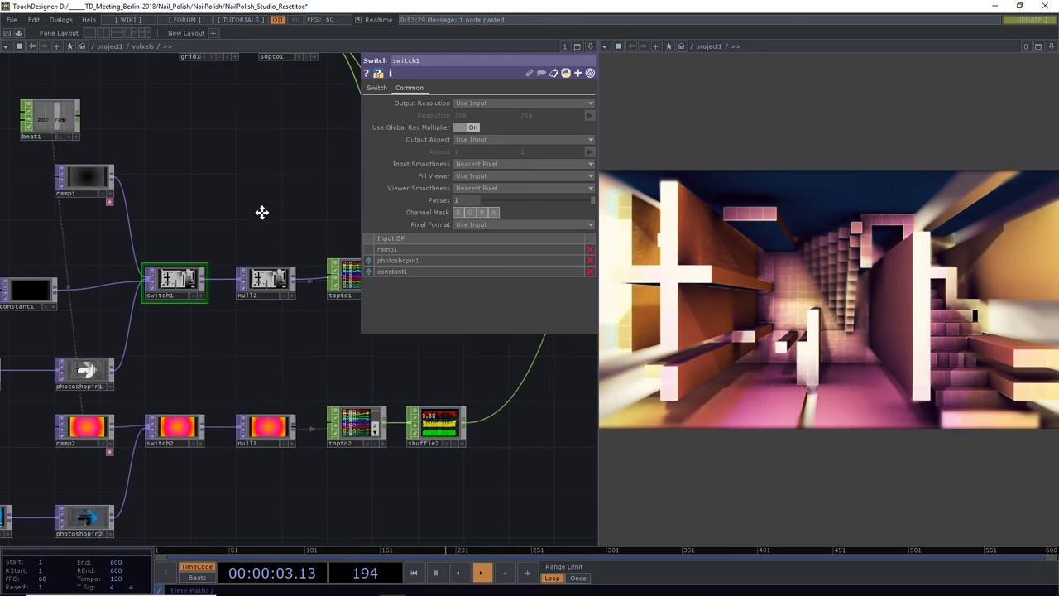
{"action": "scroll", "coordinate": [266, 208], "scroll_direction": "down", "scroll_amount": 8}
{"action": "left_click_drag", "start_coordinate": [257, 138], "coordinate": [208, 182]}
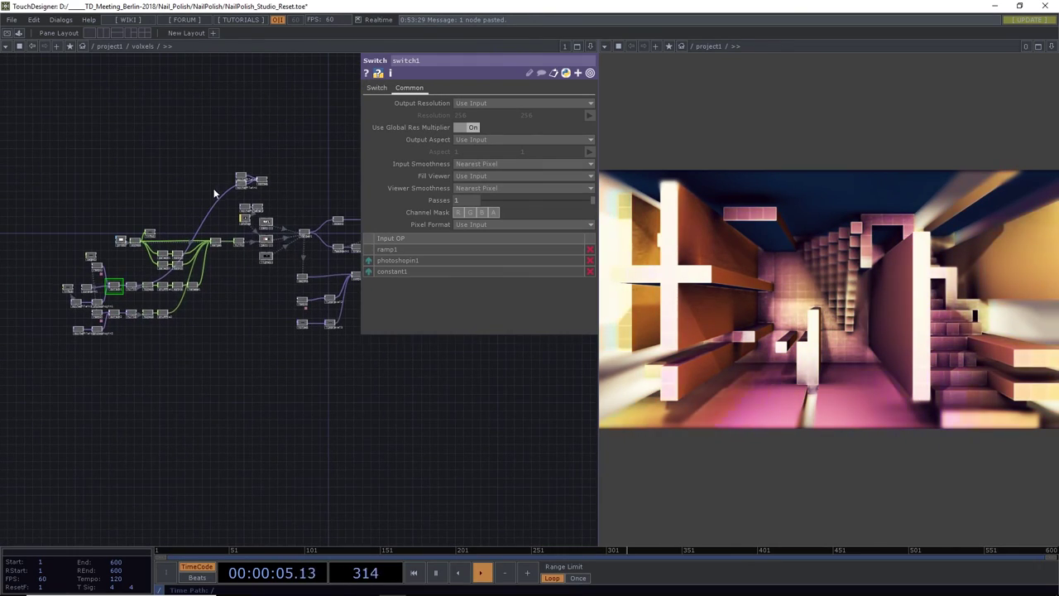
{"action": "right_click", "coordinate": [223, 183]}
{"action": "left_click", "coordinate": [241, 188]}
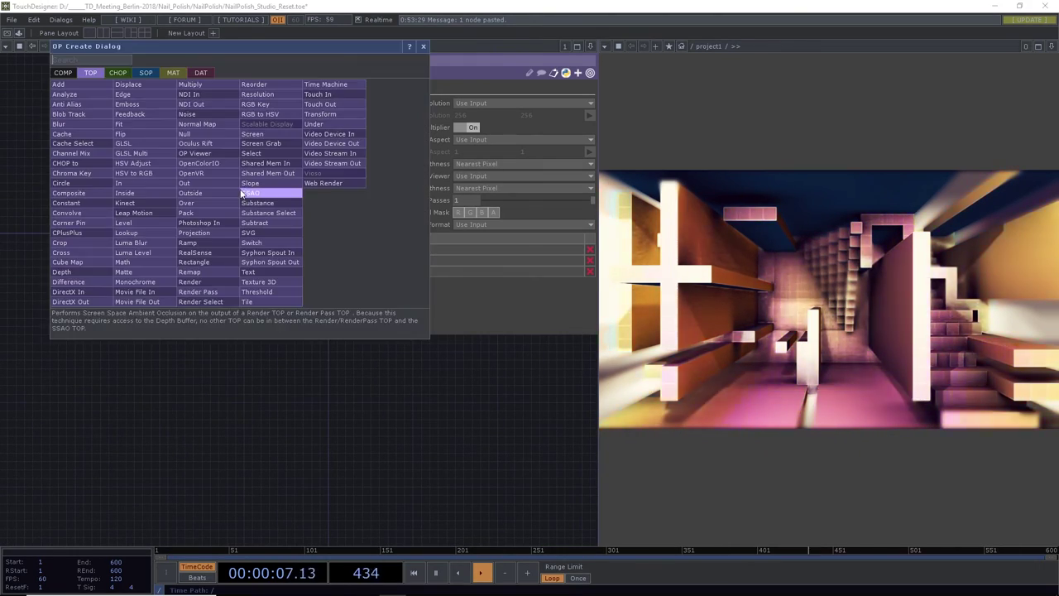
{"action": "left_click", "coordinate": [272, 301]}
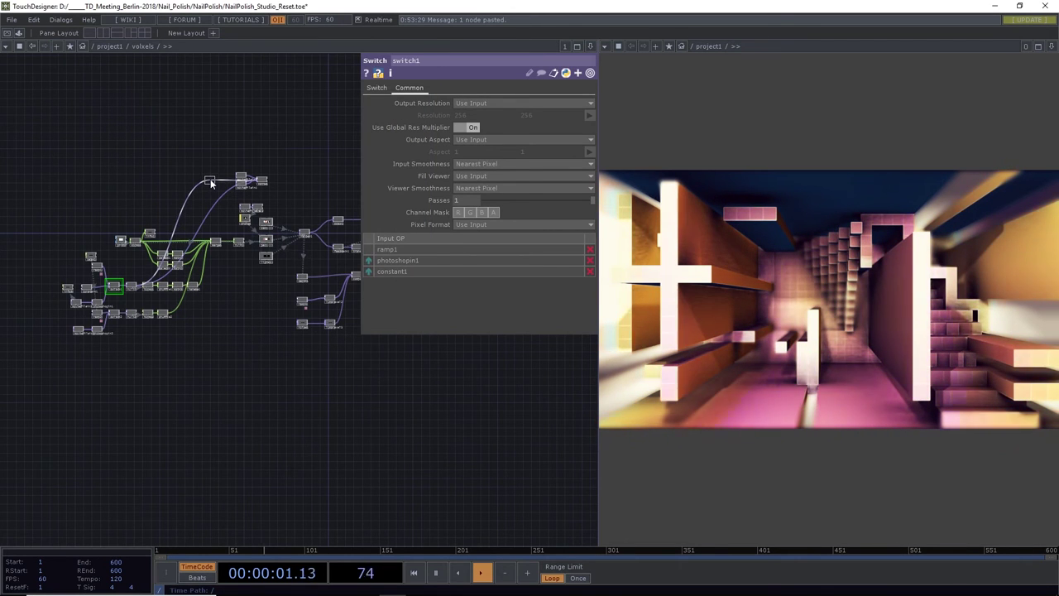
{"action": "left_click", "coordinate": [211, 179]}
{"action": "scroll", "coordinate": [211, 181], "scroll_direction": "up", "scroll_amount": 1}
{"action": "scroll", "coordinate": [212, 180], "scroll_direction": "up", "scroll_amount": 6}
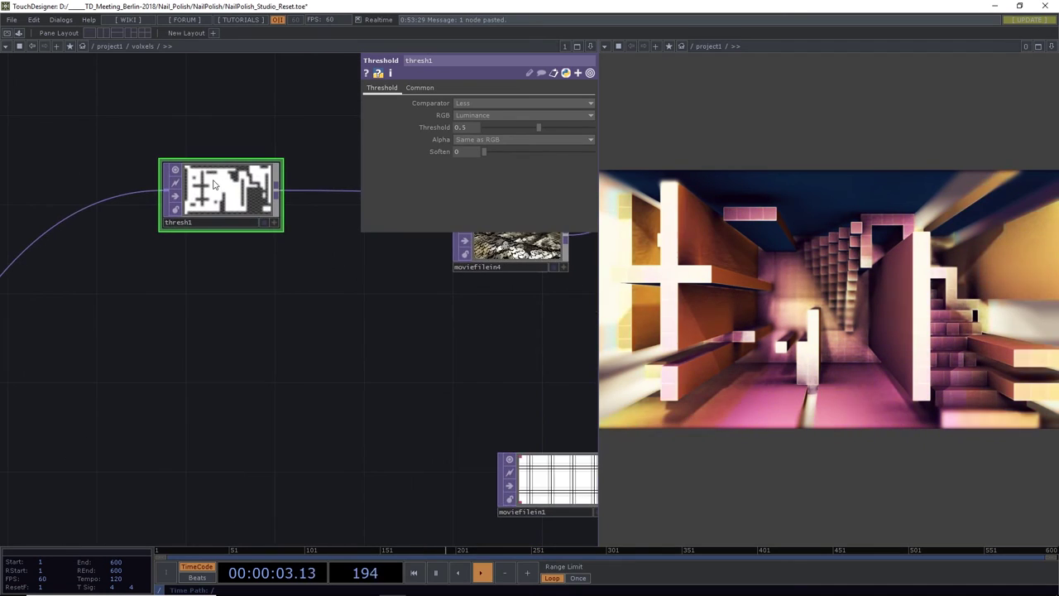
Set thresh1's Input Smoothness and Viewer Smoothness to Nearest Pixel and return to its threshold settings
{"action": "left_click", "coordinate": [418, 87]}
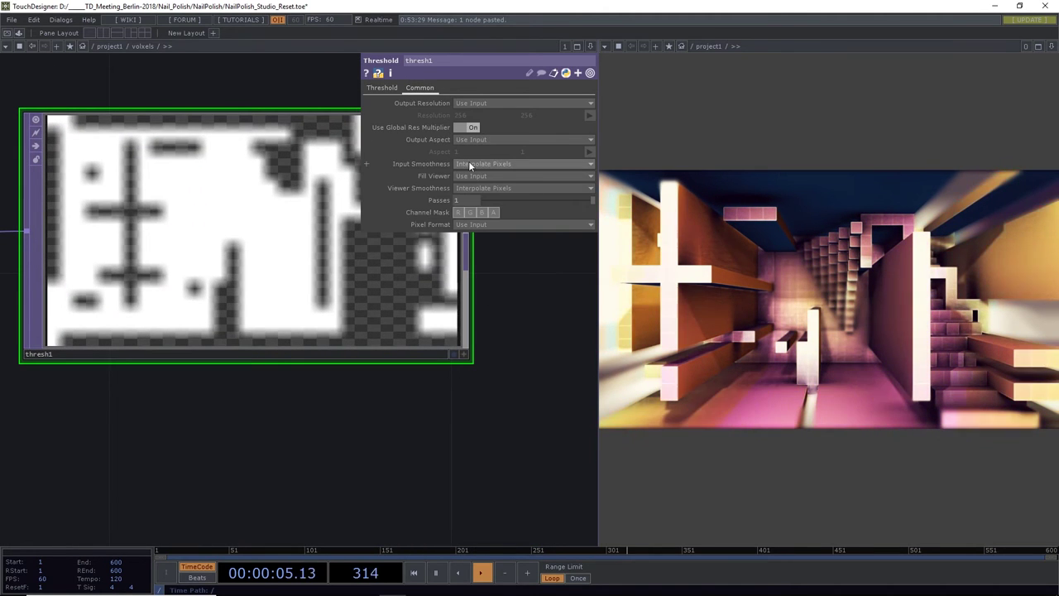
{"action": "left_click", "coordinate": [469, 164]}
{"action": "left_click", "coordinate": [474, 176]}
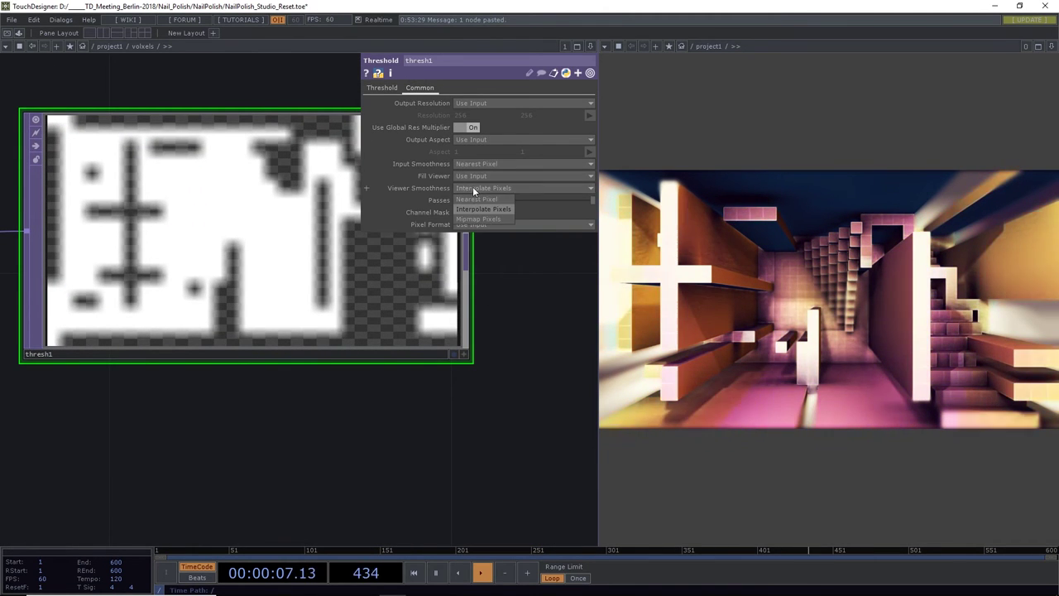
{"action": "left_click", "coordinate": [474, 188]}
{"action": "left_click", "coordinate": [474, 197]}
{"action": "left_click", "coordinate": [384, 88]}
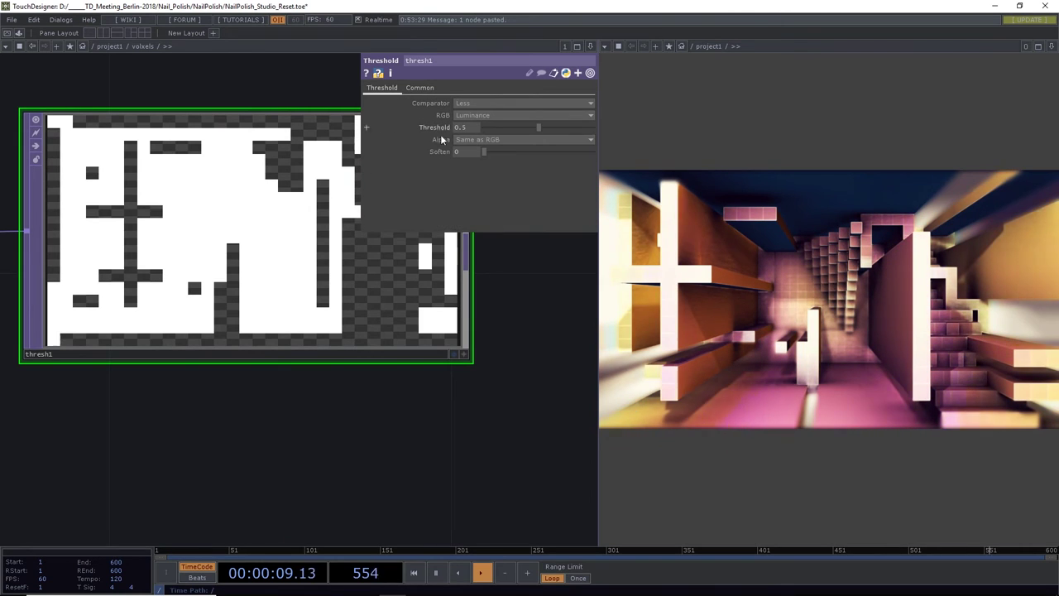
Set the thresh1 threshold to 0.685 and test its Soften value, leaving it at 0
{"action": "left_click_drag", "start_coordinate": [536, 128], "coordinate": [558, 140]}
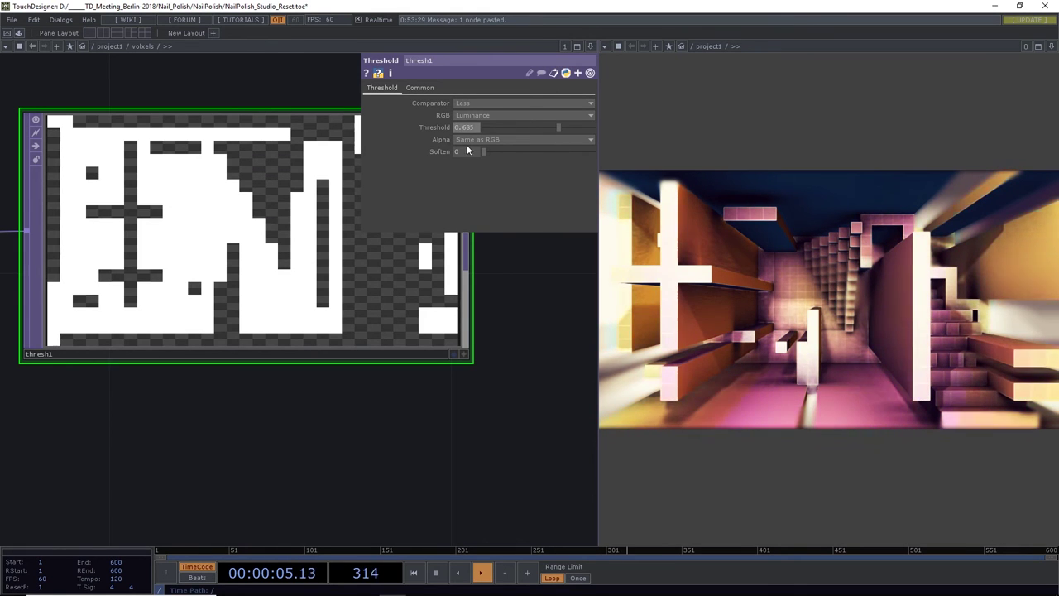
{"action": "mouse_move", "coordinate": [483, 152]}
{"action": "left_mouse_down"}
{"action": "mouse_move", "coordinate": [536, 158]}
{"action": "mouse_move", "coordinate": [487, 152]}
{"action": "left_mouse_up"}
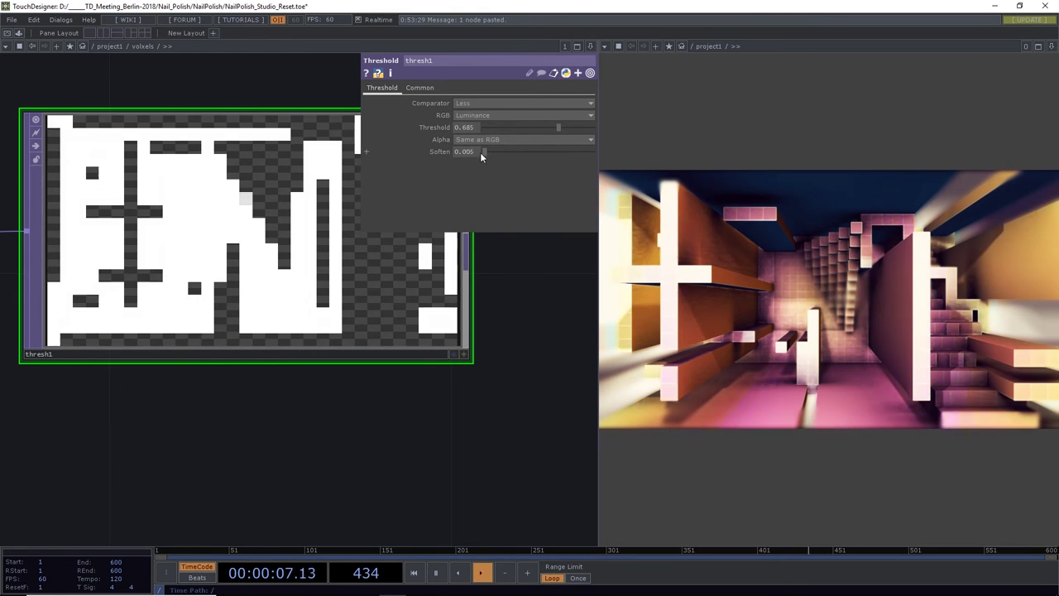
Set the Matte Channel of matte1 to Alpha and check the combined image
{"action": "scroll", "coordinate": [287, 209], "scroll_direction": "down", "scroll_amount": 1}
{"action": "scroll", "coordinate": [287, 209], "scroll_direction": "down", "scroll_amount": 4}
{"action": "left_click_drag", "start_coordinate": [369, 284], "coordinate": [231, 342]}
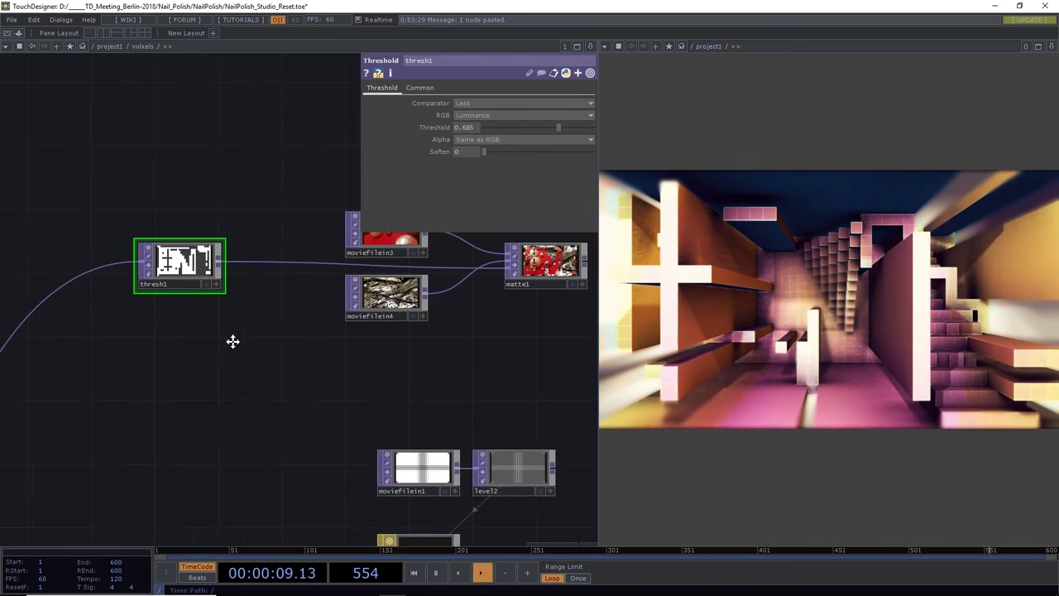
{"action": "left_click_drag", "start_coordinate": [420, 371], "coordinate": [239, 392]}
{"action": "left_click", "coordinate": [354, 296]}
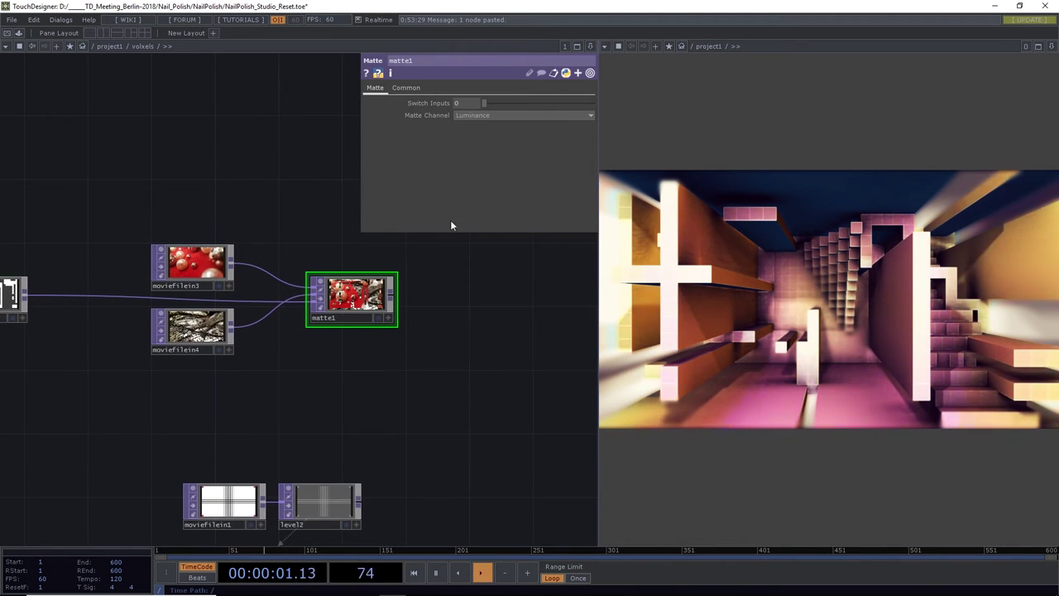
{"action": "left_click", "coordinate": [471, 118]}
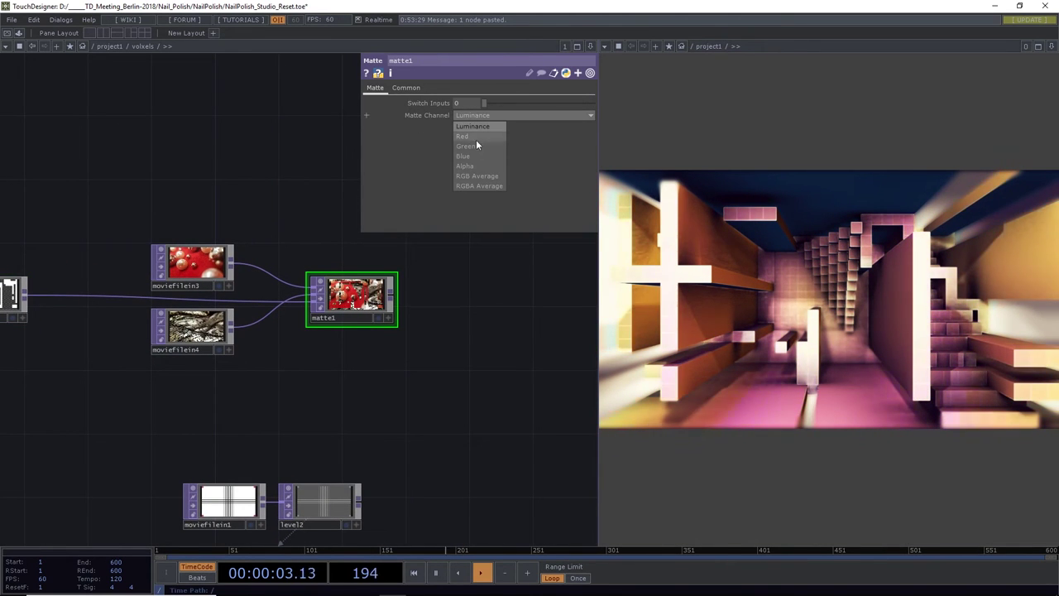
{"action": "left_click", "coordinate": [473, 168]}
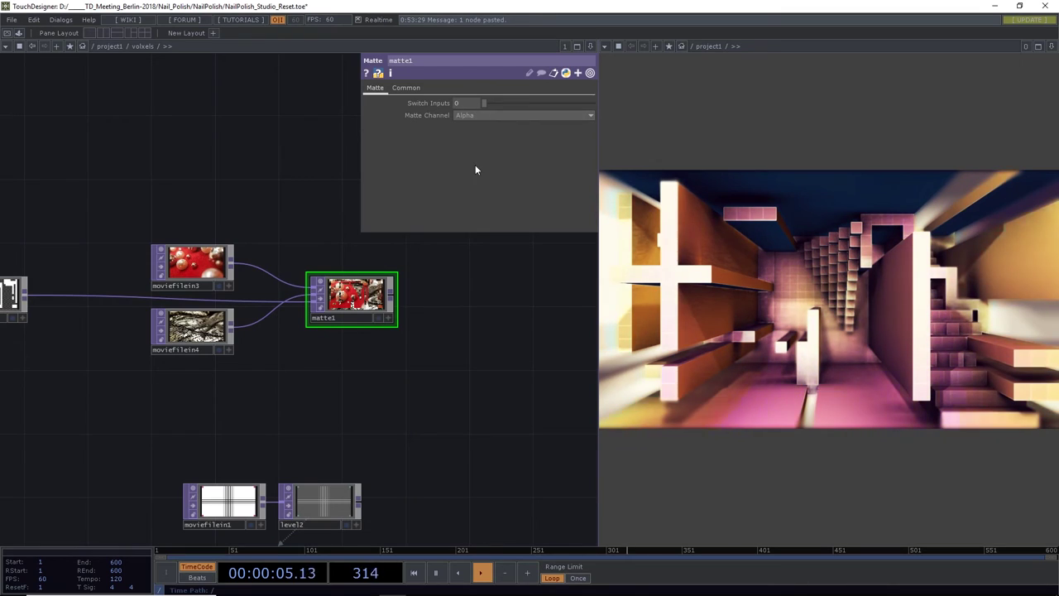
{"action": "scroll", "coordinate": [338, 308], "scroll_direction": "up", "scroll_amount": 5}
{"action": "scroll", "coordinate": [338, 308], "scroll_direction": "down", "scroll_amount": 5}
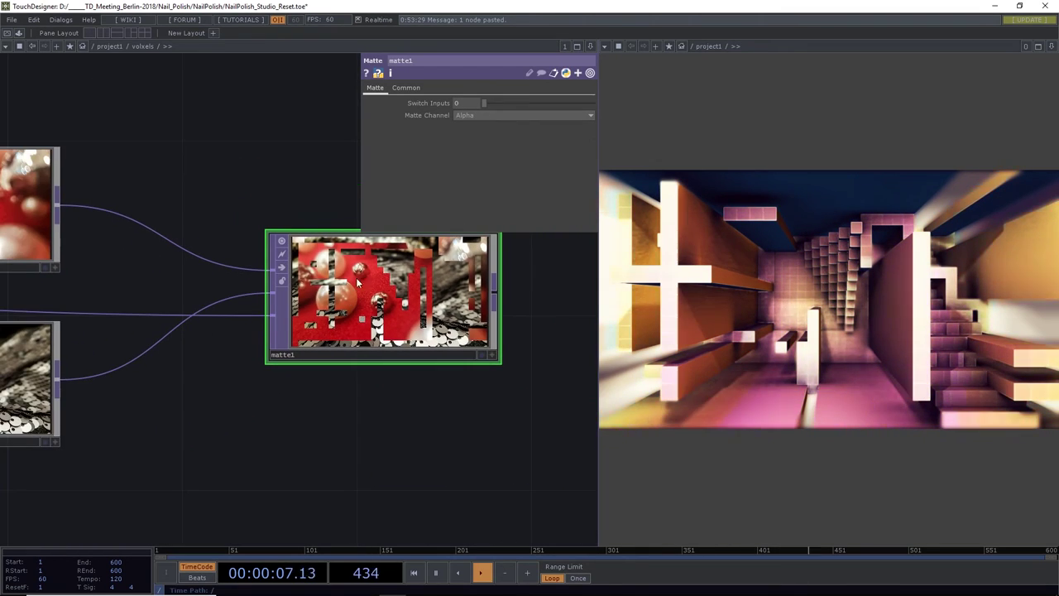
Save the project
{"action": "scroll", "coordinate": [391, 289], "scroll_direction": "down", "scroll_amount": 5}
{"action": "left_click_drag", "start_coordinate": [458, 298], "coordinate": [260, 286]}
{"action": "scroll", "coordinate": [271, 287], "scroll_direction": "down", "scroll_amount": 2}
{"action": "key", "text": "ctrl+s"}
Assign matte1 as the Diffuse Map of the phong1 material
{"action": "left_click_drag", "start_coordinate": [322, 294], "coordinate": [232, 275]}
{"action": "left_click_drag", "start_coordinate": [208, 317], "coordinate": [253, 267]}
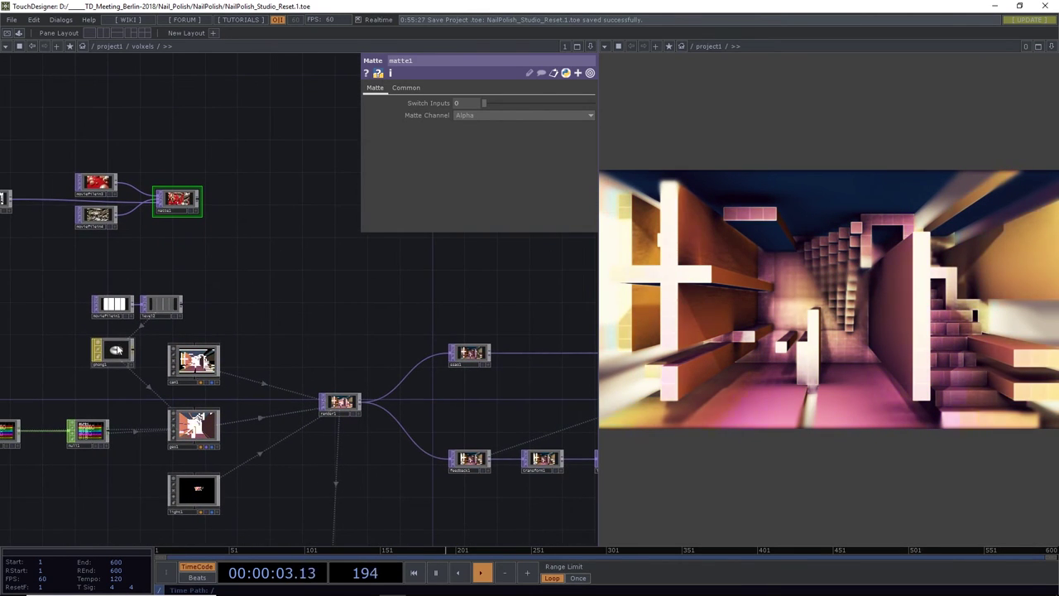
{"action": "left_click", "coordinate": [114, 354]}
{"action": "left_click_drag", "start_coordinate": [186, 201], "coordinate": [453, 251]}
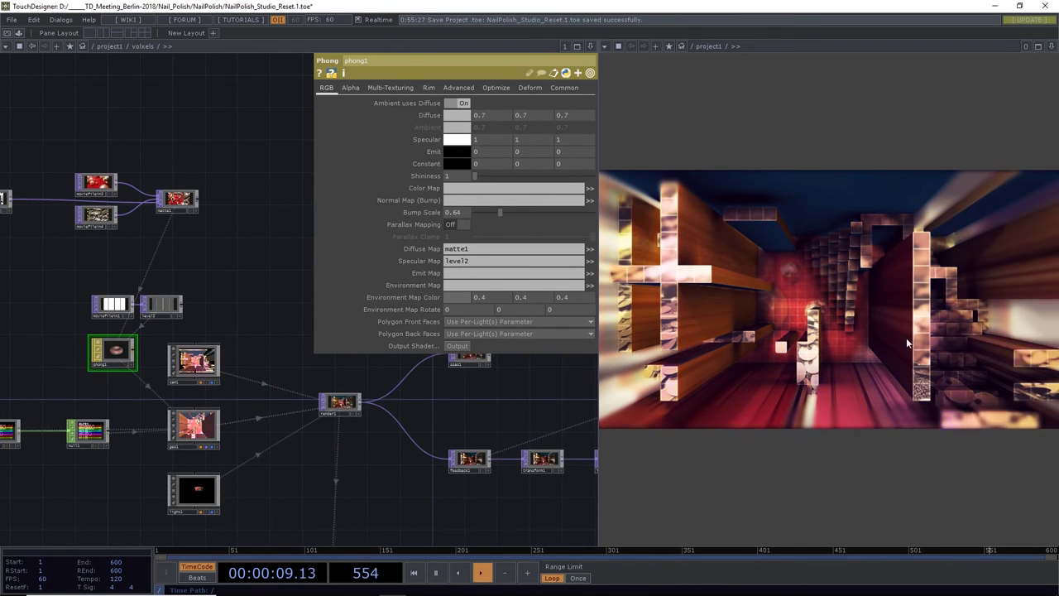
Set the thresh1 threshold to 0.715 and test a higher Soften value before returning it to 0
{"action": "left_click_drag", "start_coordinate": [220, 251], "coordinate": [250, 290]}
{"action": "left_click", "coordinate": [23, 240]}
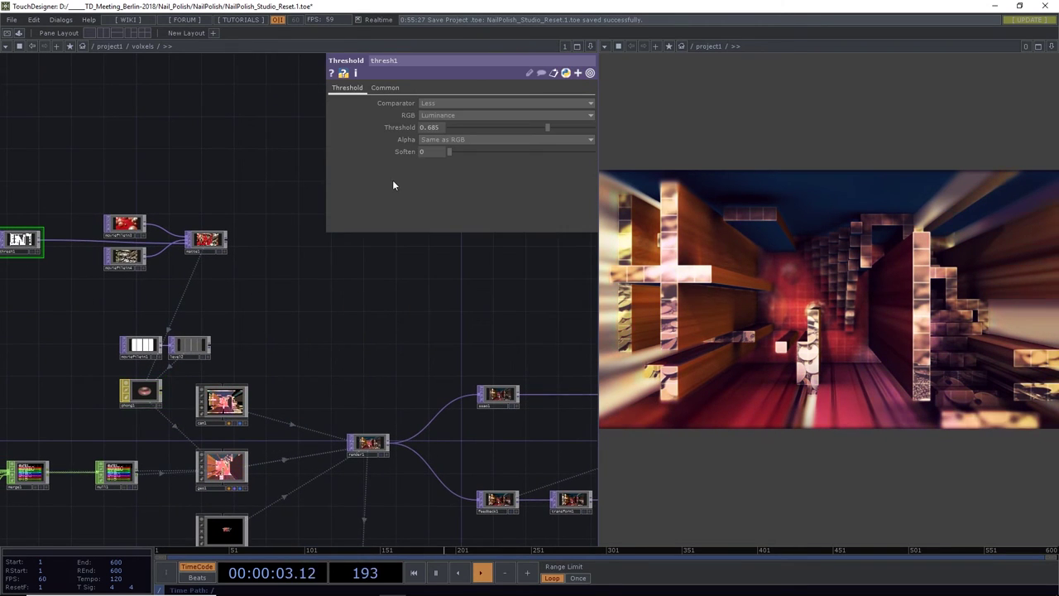
{"action": "mouse_move", "coordinate": [545, 127]}
{"action": "left_mouse_down"}
{"action": "mouse_move", "coordinate": [482, 132]}
{"action": "mouse_move", "coordinate": [564, 130]}
{"action": "mouse_move", "coordinate": [530, 130]}
{"action": "mouse_move", "coordinate": [553, 131]}
{"action": "left_mouse_up"}
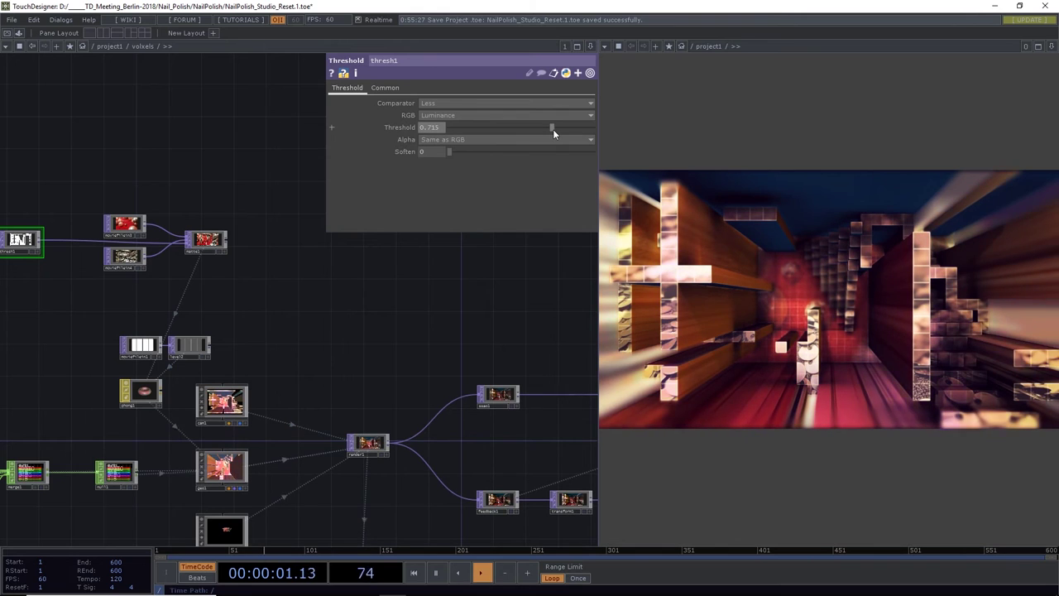
{"action": "left_click_drag", "start_coordinate": [449, 153], "coordinate": [485, 155]}
{"action": "left_click_drag", "start_coordinate": [556, 152], "coordinate": [403, 154]}
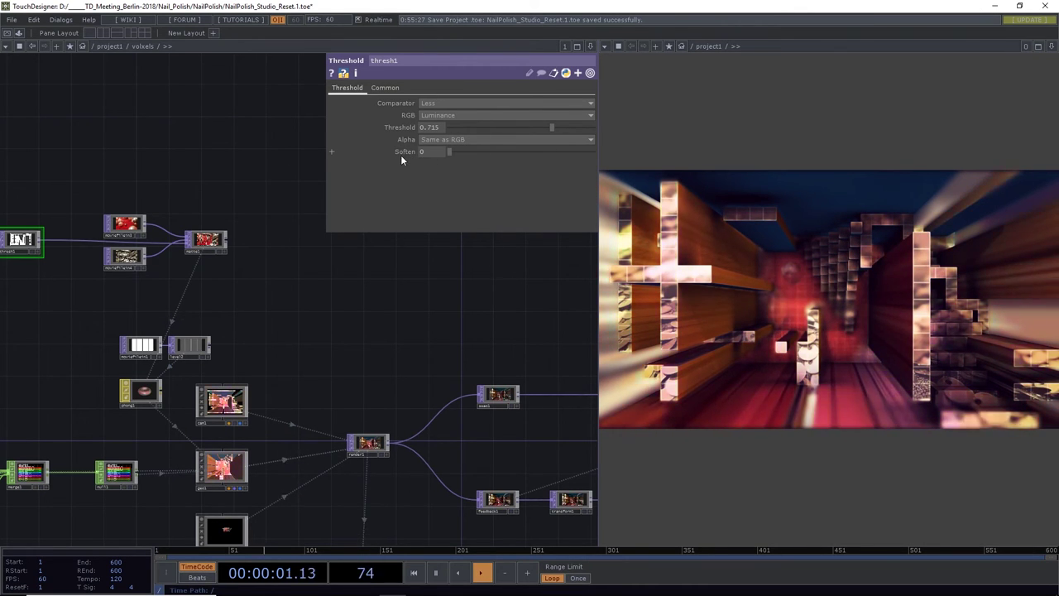
Save the project with the adjusted threshold
{"action": "scroll", "coordinate": [347, 326], "scroll_direction": "down", "scroll_amount": 3}
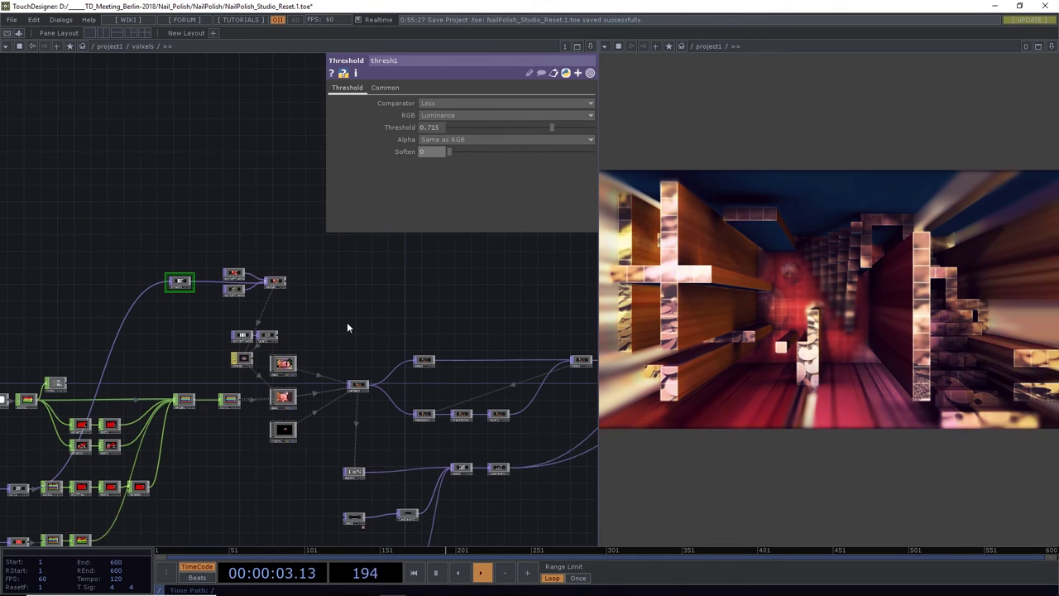
{"action": "scroll", "coordinate": [297, 298], "scroll_direction": "down", "scroll_amount": 2}
{"action": "key", "text": "ctrl+s"}
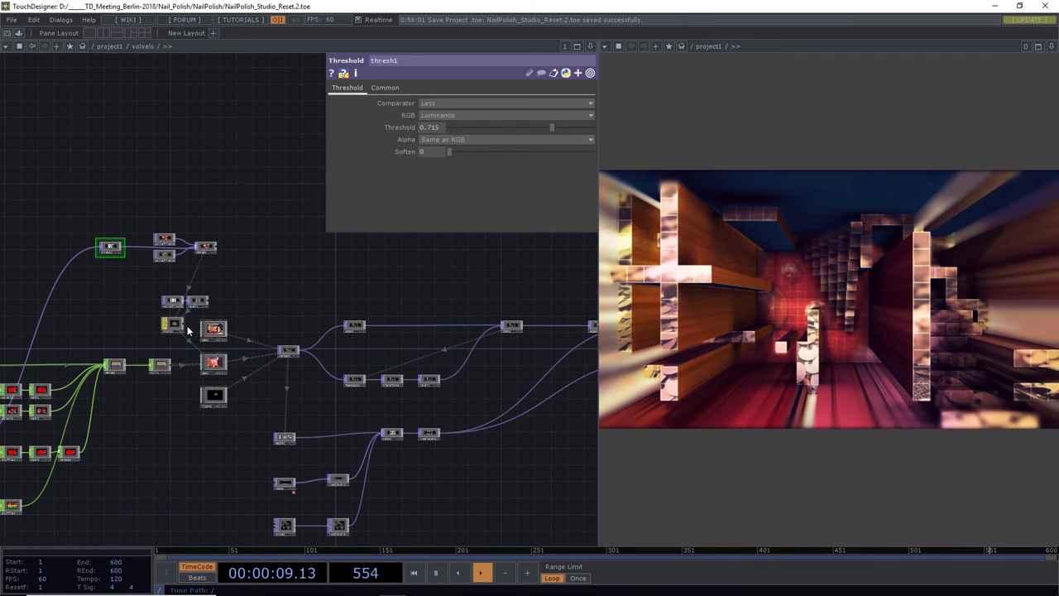
{"action": "left_click_drag", "start_coordinate": [260, 314], "coordinate": [259, 345]}
{"action": "scroll", "coordinate": [259, 346], "scroll_direction": "up", "scroll_amount": 5}
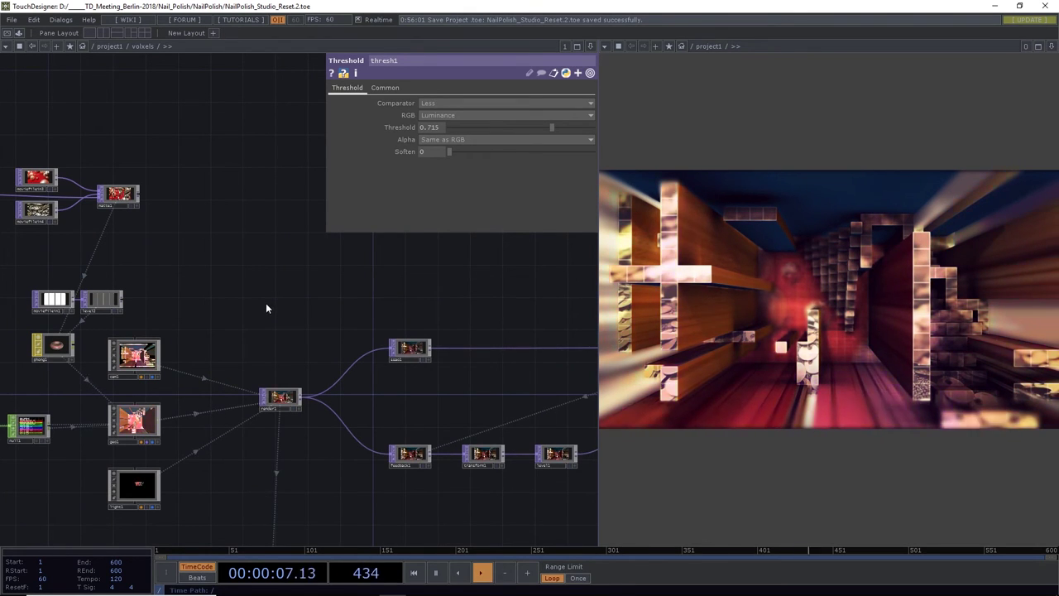
{"action": "key", "text": "Tab"}
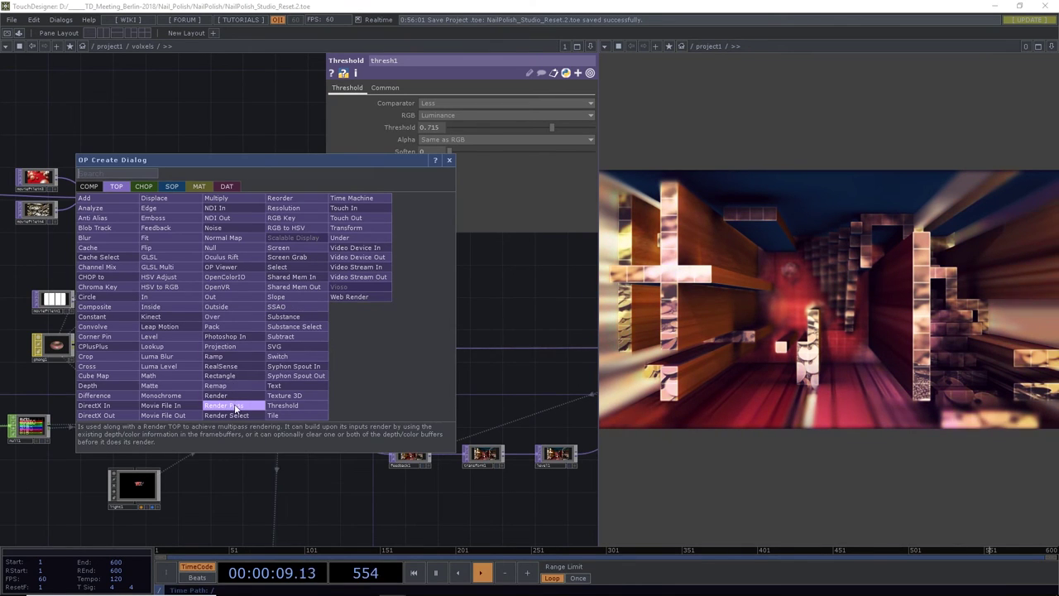
{"action": "left_click", "coordinate": [225, 405]}
{"action": "left_click", "coordinate": [268, 325]}
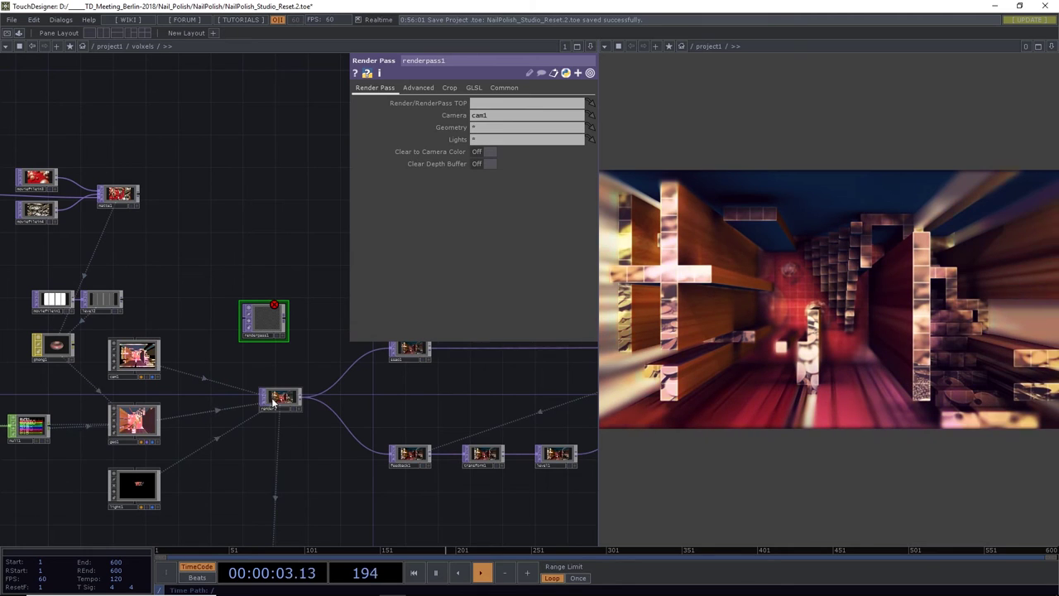
{"action": "left_click_drag", "start_coordinate": [271, 390], "coordinate": [311, 372]}
{"action": "left_click_drag", "start_coordinate": [476, 106], "coordinate": [485, 104]}
{"action": "left_click", "coordinate": [418, 87]}
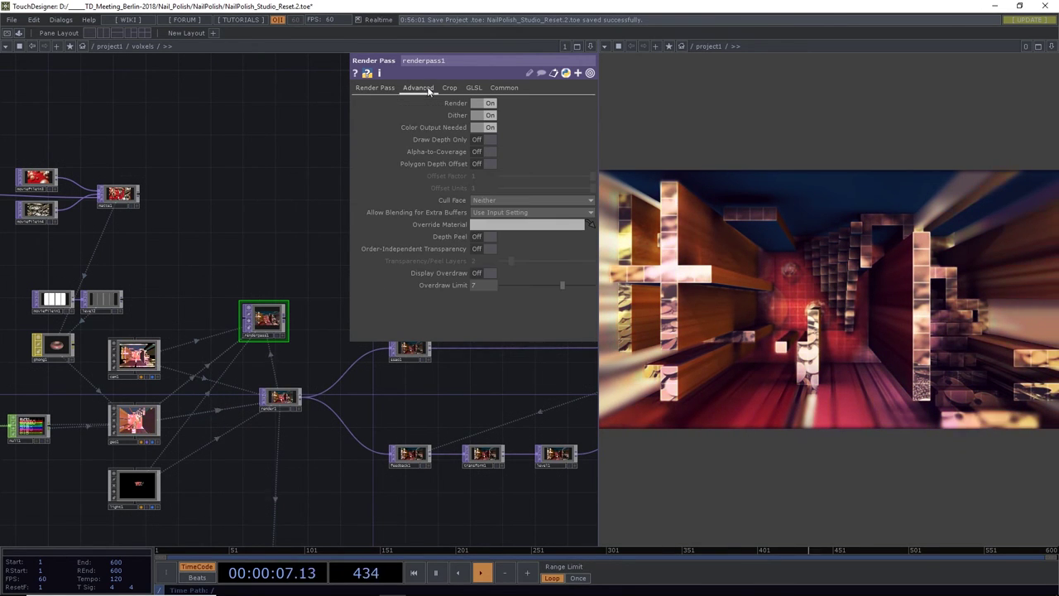
{"action": "left_click", "coordinate": [387, 89]}
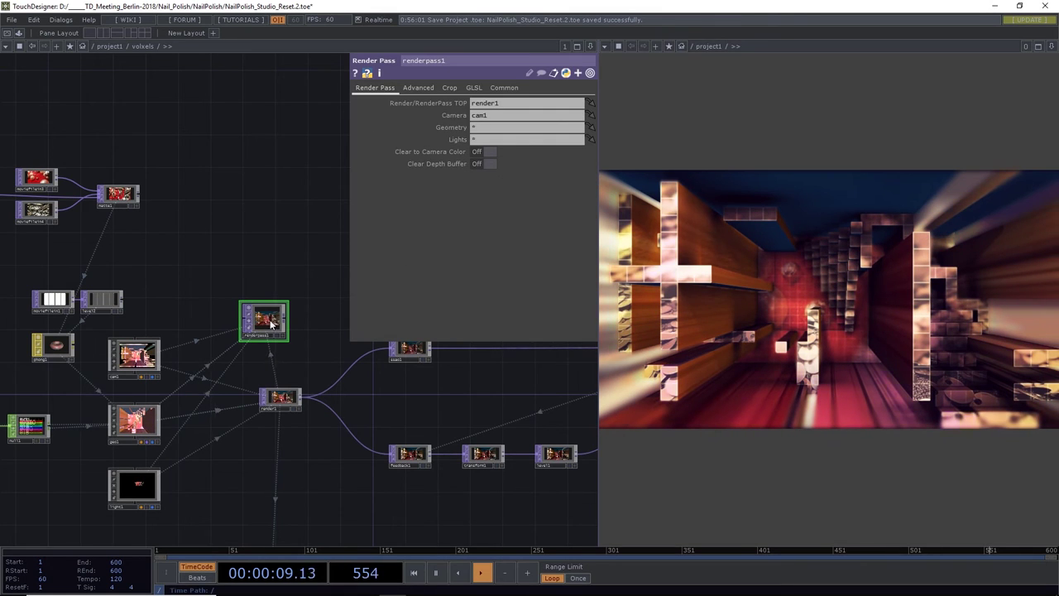
{"action": "key", "text": "Delete"}
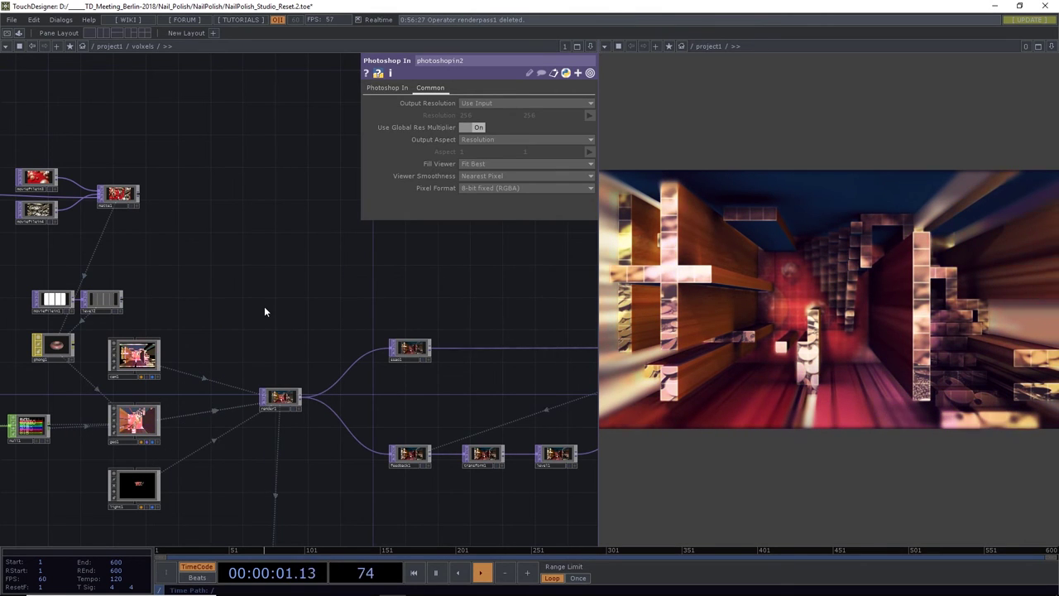
Add a second Render TOP above render1 in the voxels network
{"action": "key", "text": "Tab"}
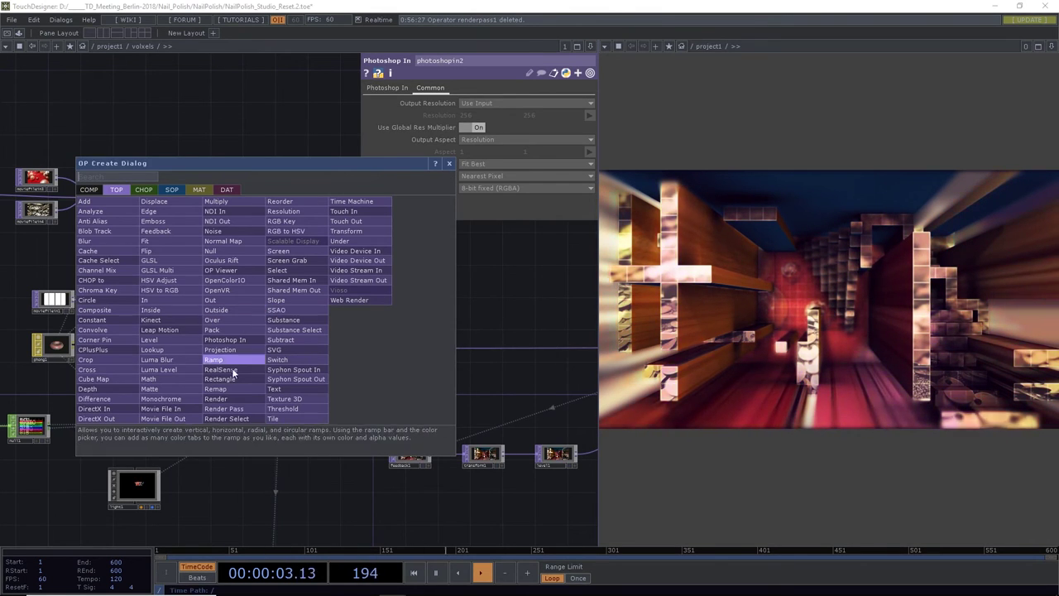
{"action": "left_click", "coordinate": [225, 408]}
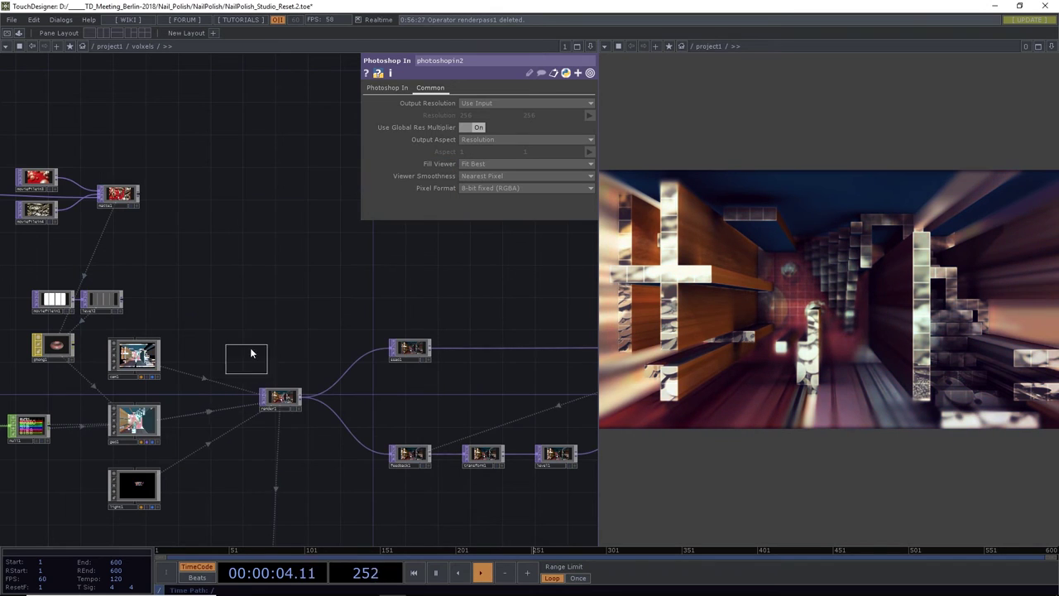
{"action": "left_click", "coordinate": [288, 317]}
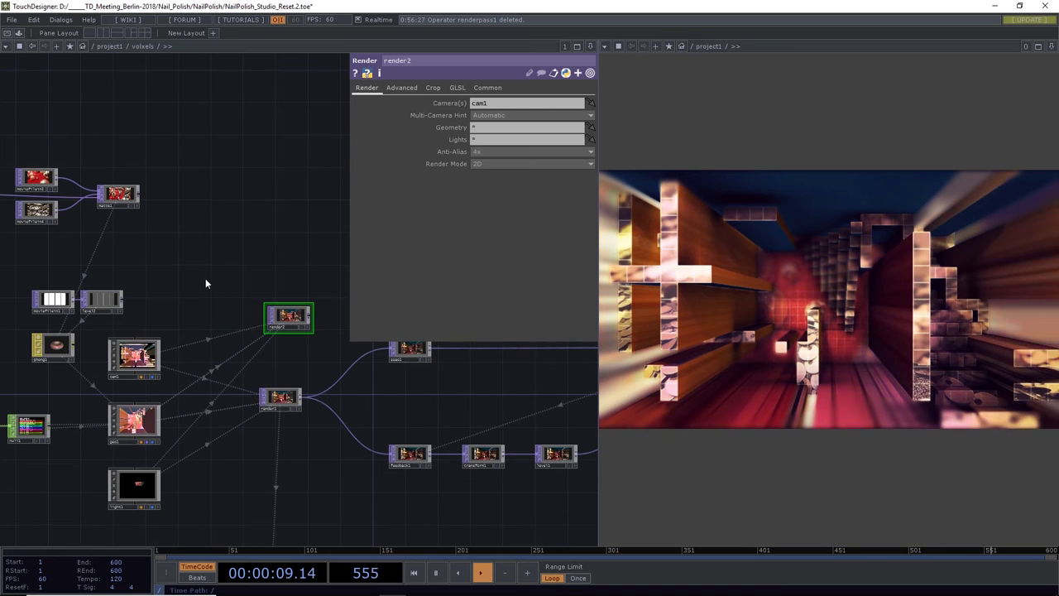
Add a second Camera component above cam1 and assign it as the camera of render2
{"action": "key", "text": "Tab"}
{"action": "left_click", "coordinate": [31, 150]}
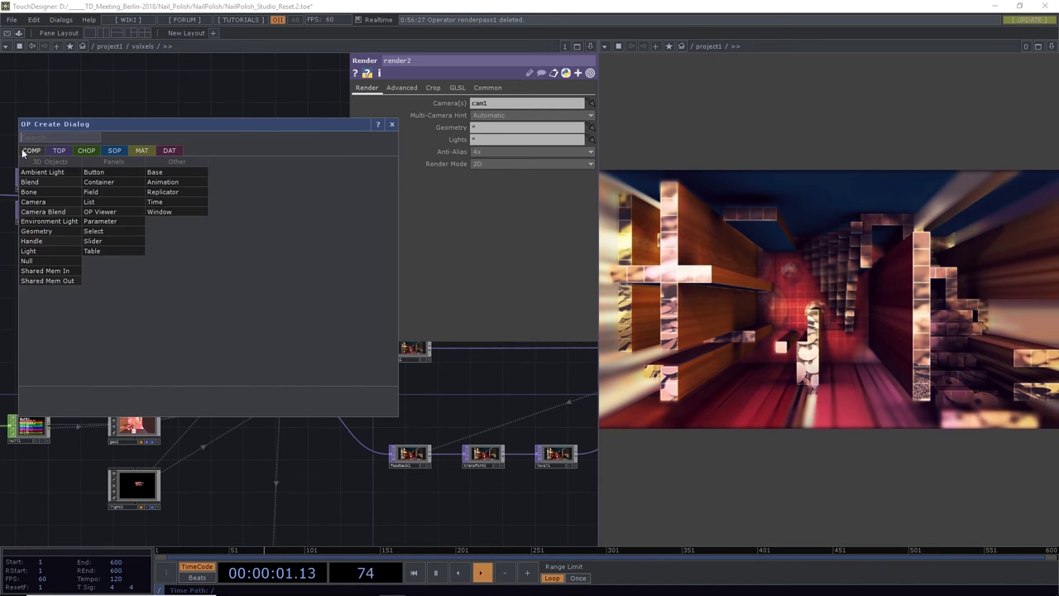
{"action": "left_click", "coordinate": [40, 202]}
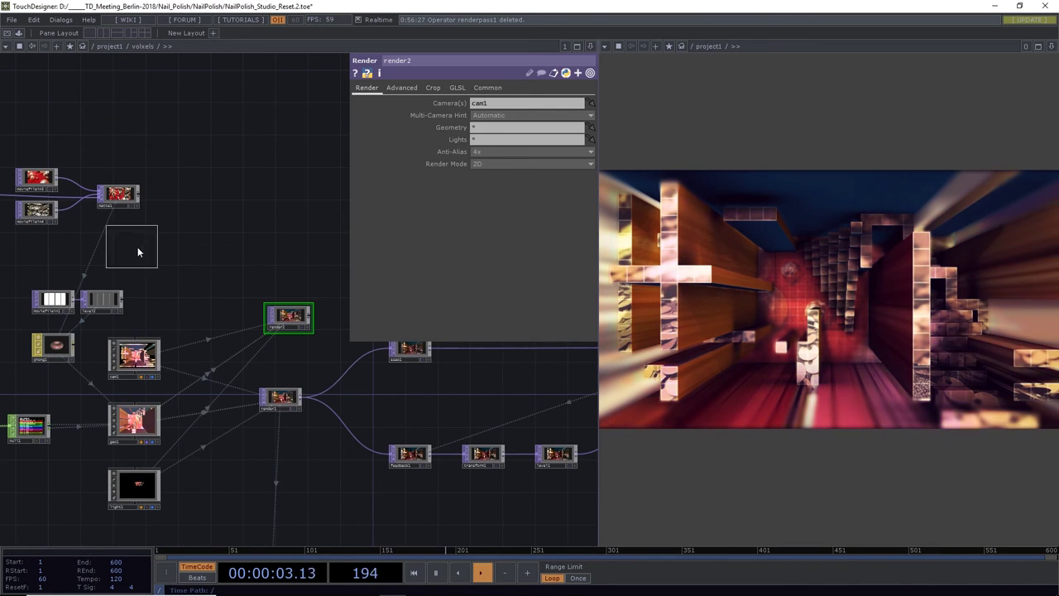
{"action": "left_click", "coordinate": [189, 280]}
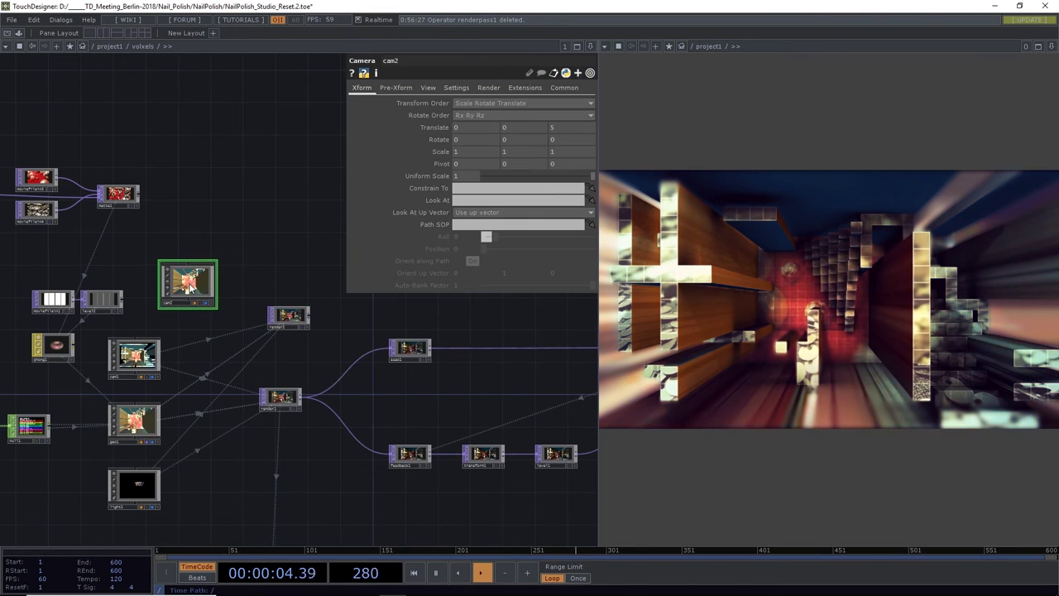
{"action": "left_click", "coordinate": [289, 315]}
{"action": "left_click_drag", "start_coordinate": [189, 280], "coordinate": [493, 103]}
Set the Render Mode of render2 to Cube Map and inspect its output up close
{"action": "left_click", "coordinate": [478, 164]}
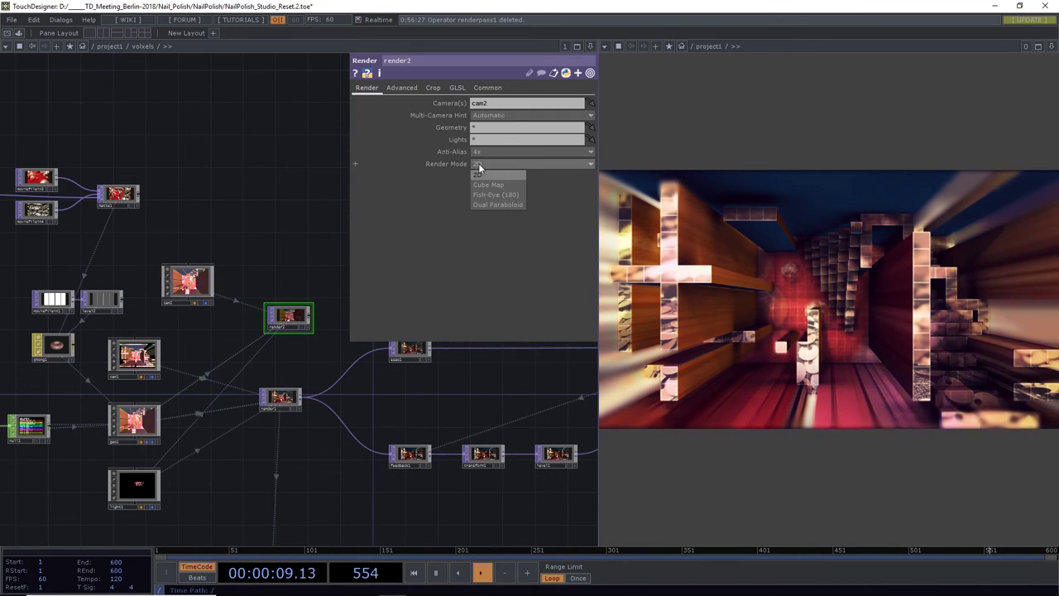
{"action": "left_click", "coordinate": [484, 185]}
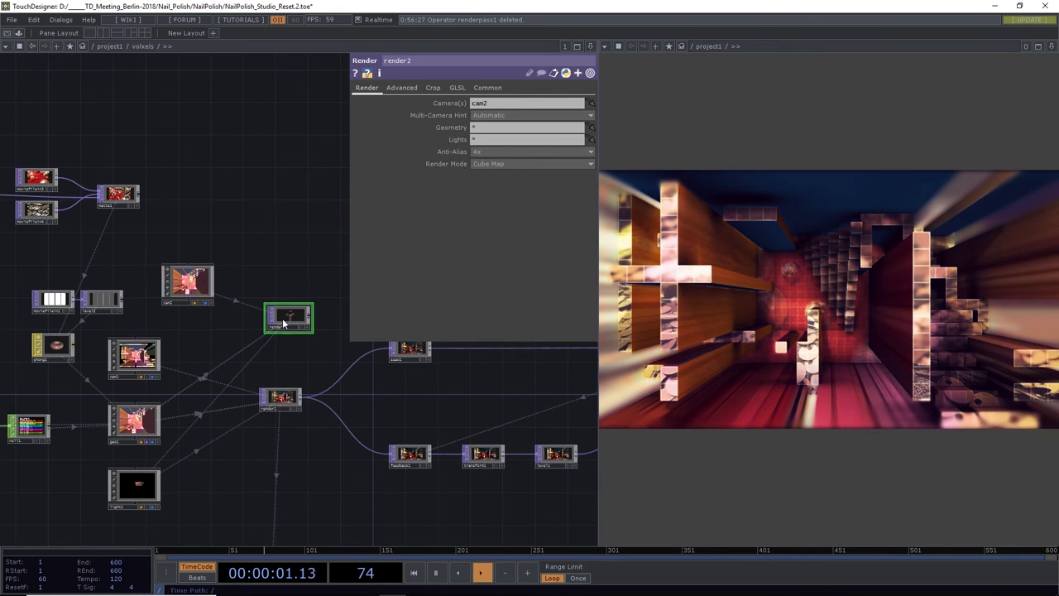
{"action": "scroll", "coordinate": [293, 318], "scroll_direction": "up", "scroll_amount": 5}
{"action": "scroll", "coordinate": [293, 318], "scroll_direction": "up", "scroll_amount": 3}
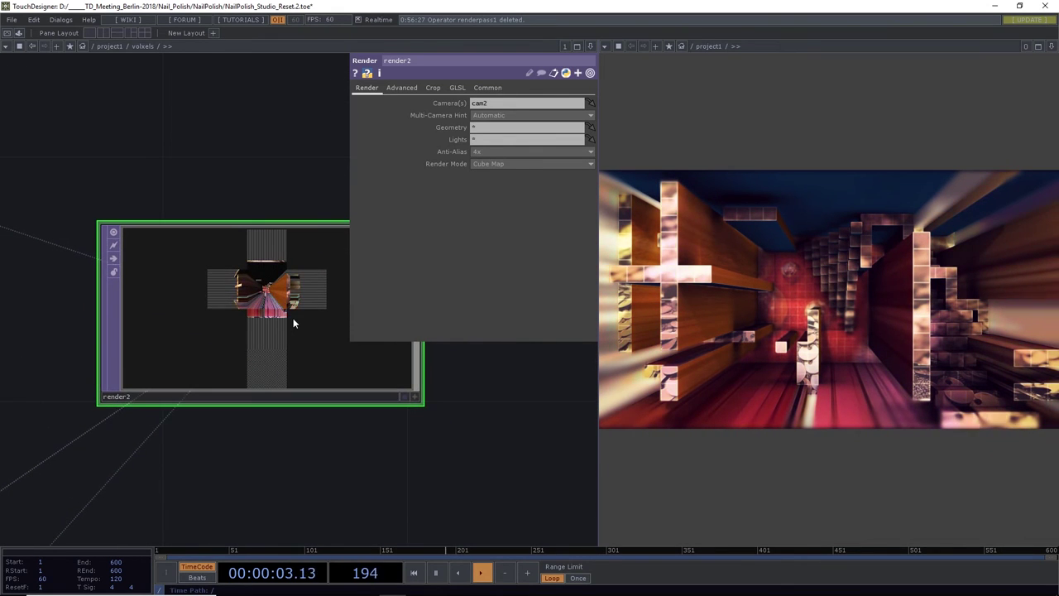
{"action": "scroll", "coordinate": [293, 317], "scroll_direction": "up", "scroll_amount": 3}
{"action": "scroll", "coordinate": [293, 318], "scroll_direction": "down", "scroll_amount": 1}
{"action": "scroll", "coordinate": [293, 317], "scroll_direction": "down", "scroll_amount": 5}
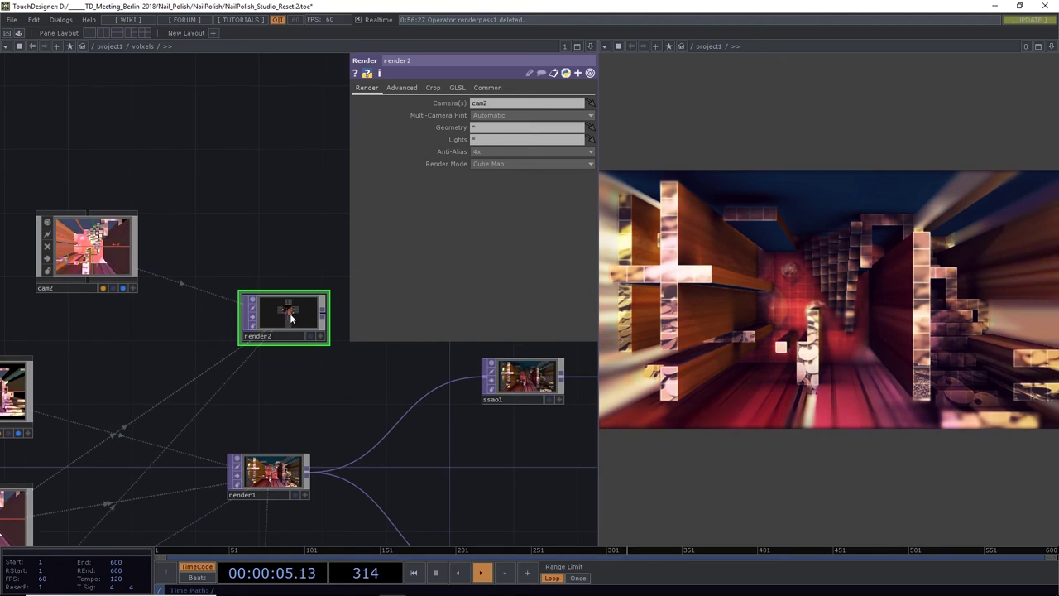
Select cam2 and examine its view of the voxel room and its transform settings
{"action": "middle_click_drag", "start_coordinate": [111, 246], "coordinate": [161, 245]}
{"action": "left_click", "coordinate": [161, 246]}
{"action": "scroll", "coordinate": [165, 250], "scroll_direction": "up", "scroll_amount": 5}
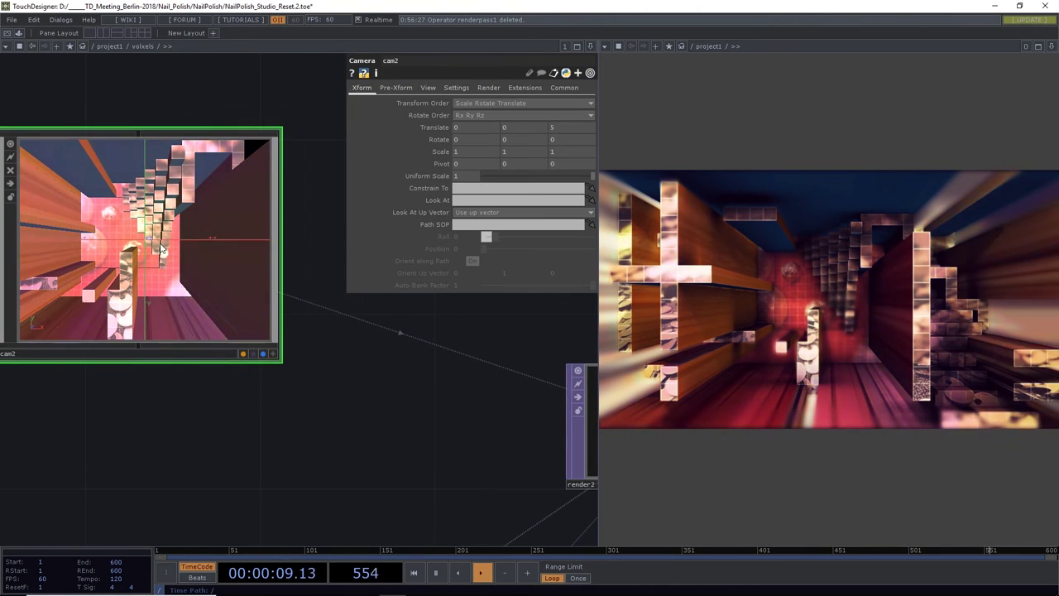
{"action": "scroll", "coordinate": [161, 246], "scroll_direction": "down", "scroll_amount": 4}
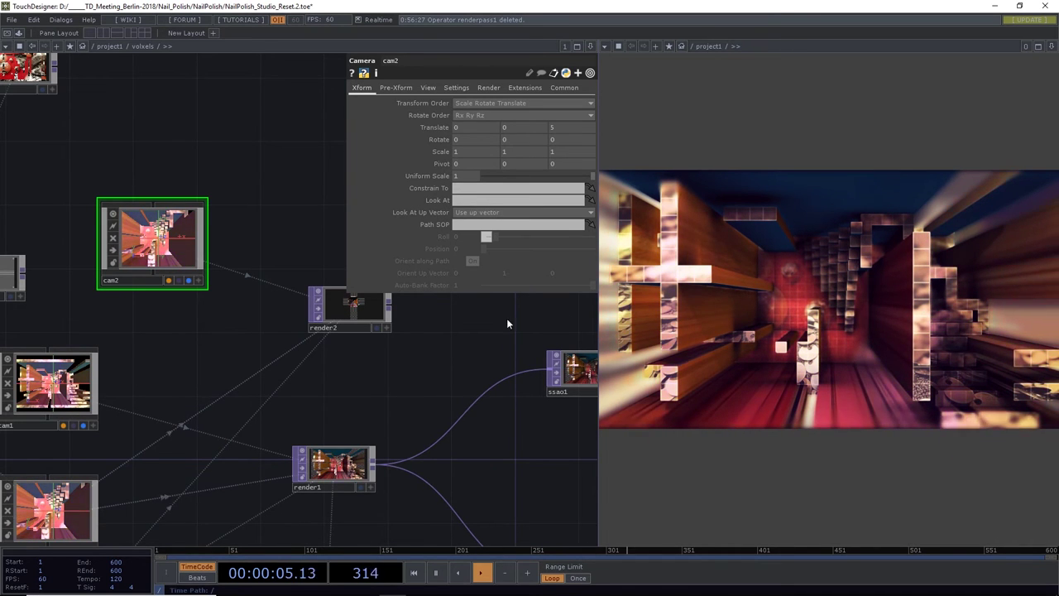
Assign render2 as the Environment Map of the phong1 material
{"action": "middle_click_drag", "start_coordinate": [356, 315], "coordinate": [324, 356]}
{"action": "middle_click_drag", "start_coordinate": [204, 381], "coordinate": [346, 421]}
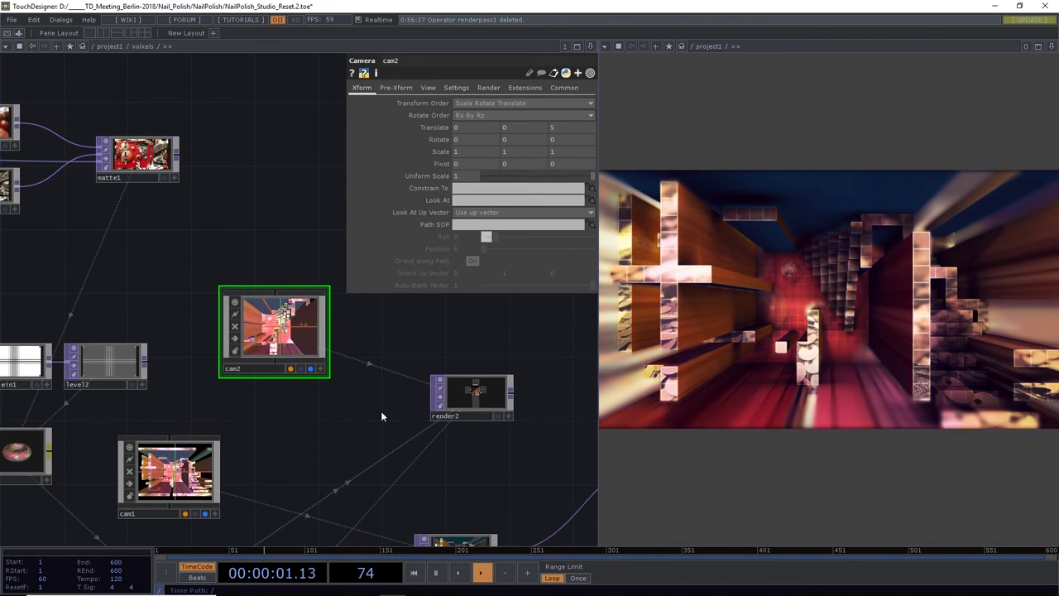
{"action": "scroll", "coordinate": [339, 402], "scroll_direction": "down", "scroll_amount": 4}
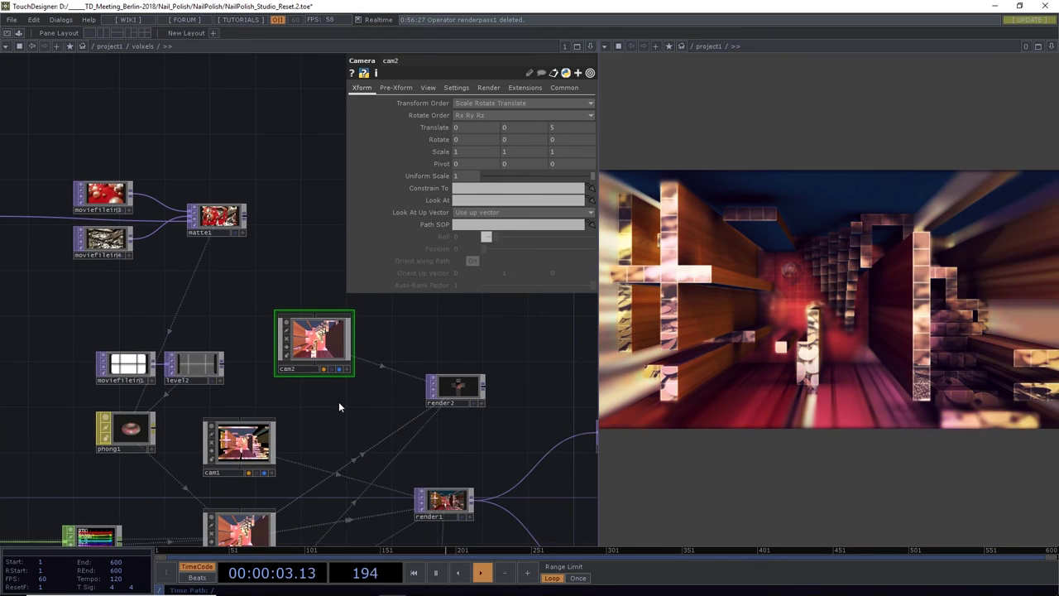
{"action": "left_click", "coordinate": [133, 428]}
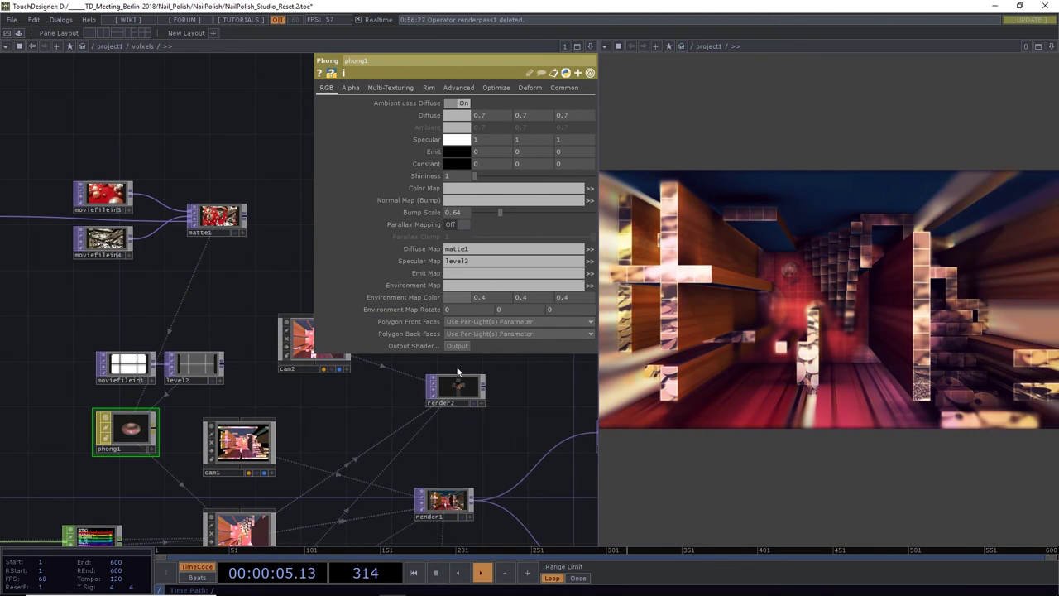
{"action": "left_click_drag", "start_coordinate": [481, 344], "coordinate": [480, 285]}
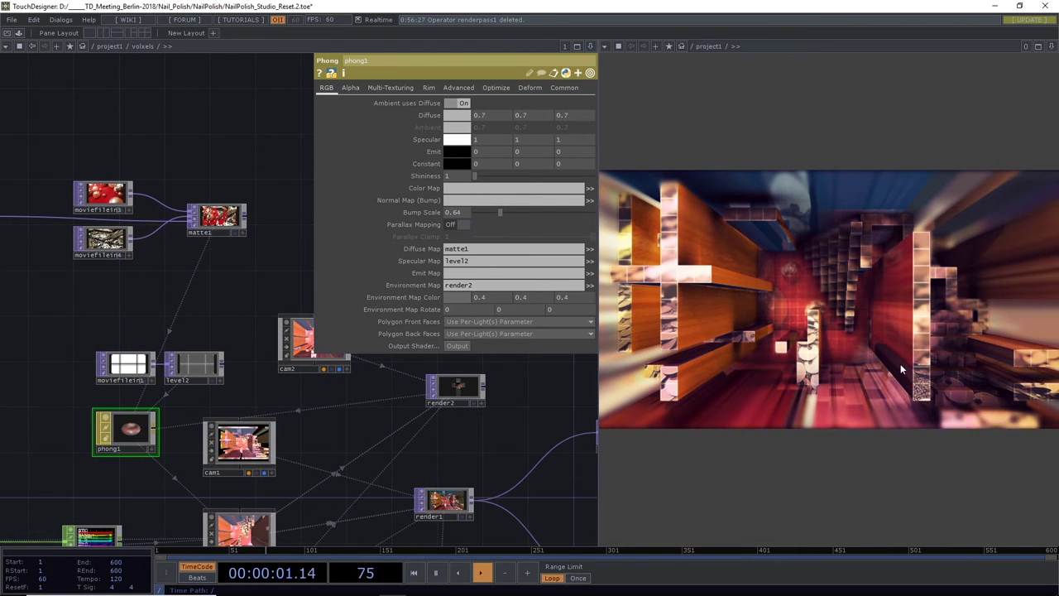
Try several grey levels for phong1's Environment Map Color and settle on 0.7 for red, green and blue
{"action": "left_click", "coordinate": [455, 297]}
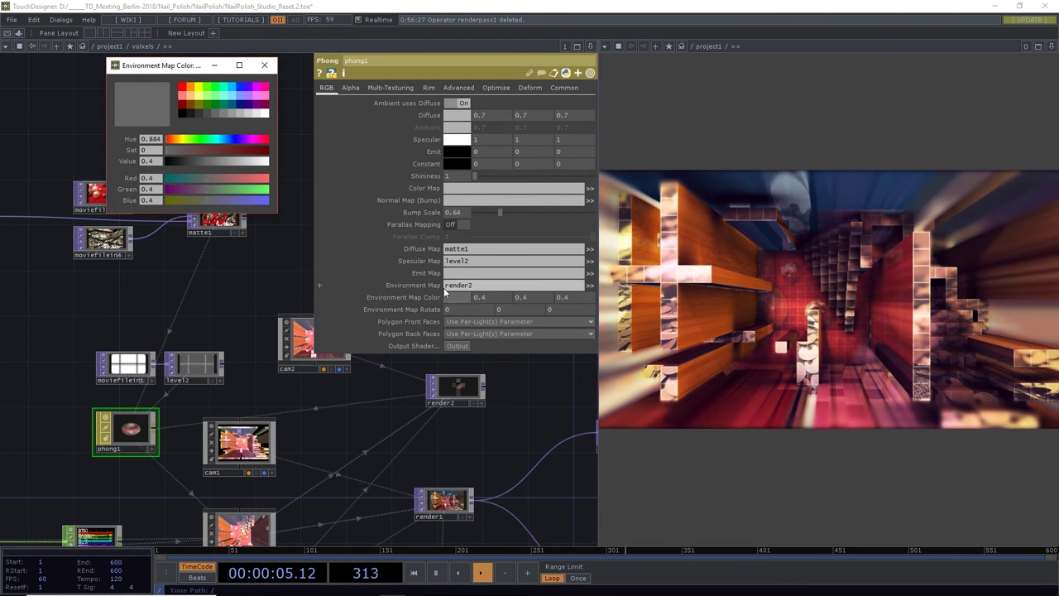
{"action": "left_click", "coordinate": [263, 114]}
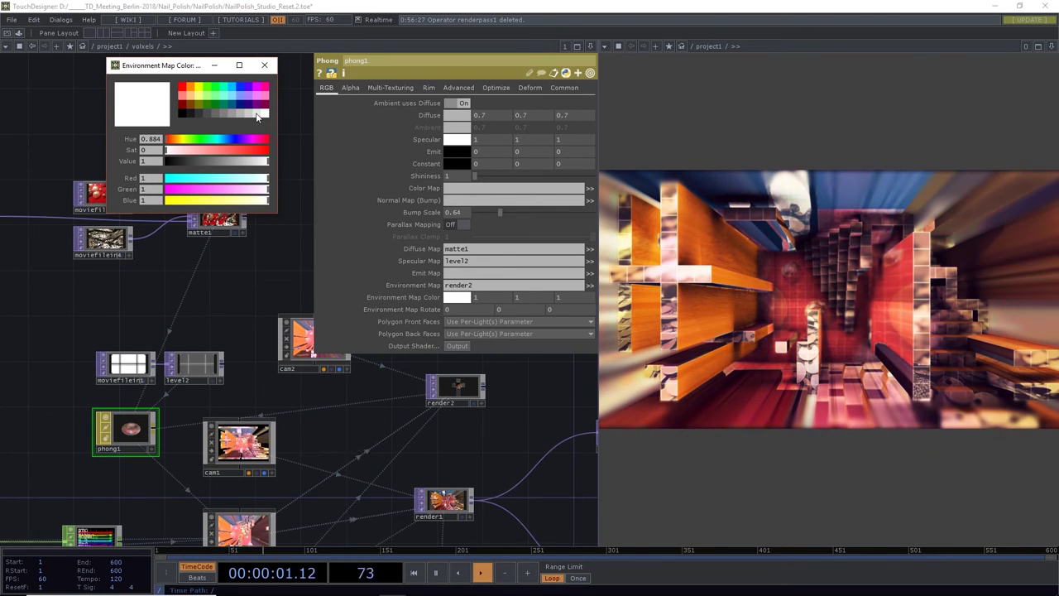
{"action": "left_click", "coordinate": [248, 115]}
{"action": "left_click", "coordinate": [240, 114]}
{"action": "left_click", "coordinate": [232, 113]}
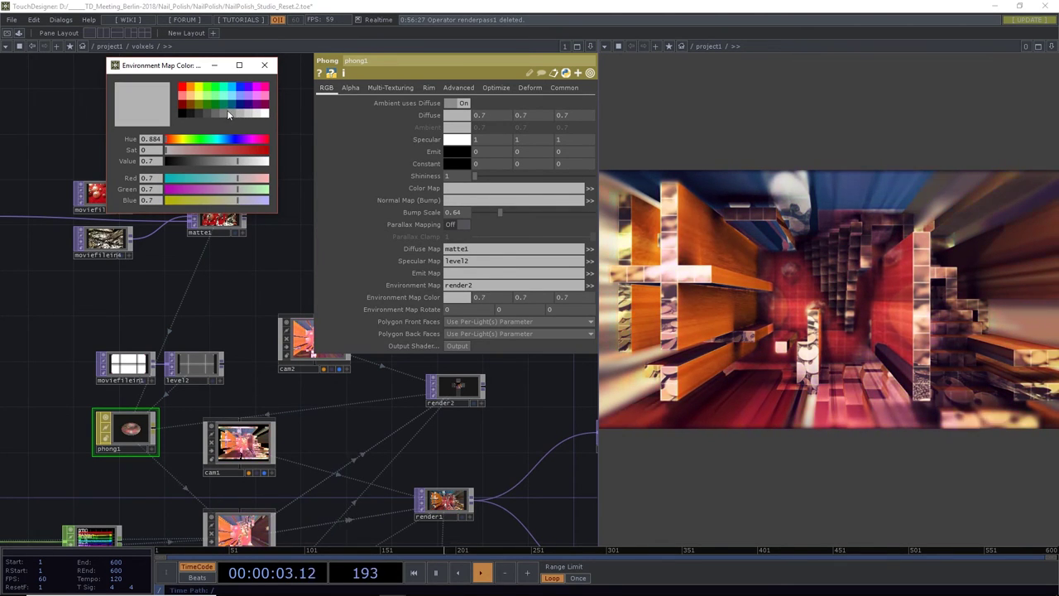
{"action": "left_click", "coordinate": [223, 112]}
{"action": "left_click", "coordinate": [219, 113]}
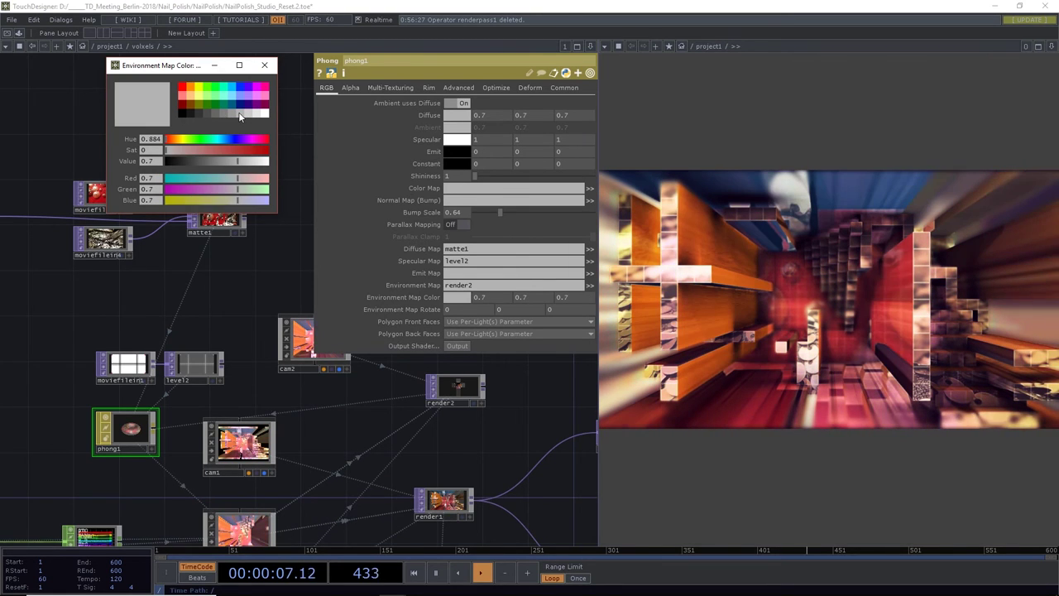
{"action": "left_click", "coordinate": [229, 112]}
{"action": "left_click", "coordinate": [222, 113]}
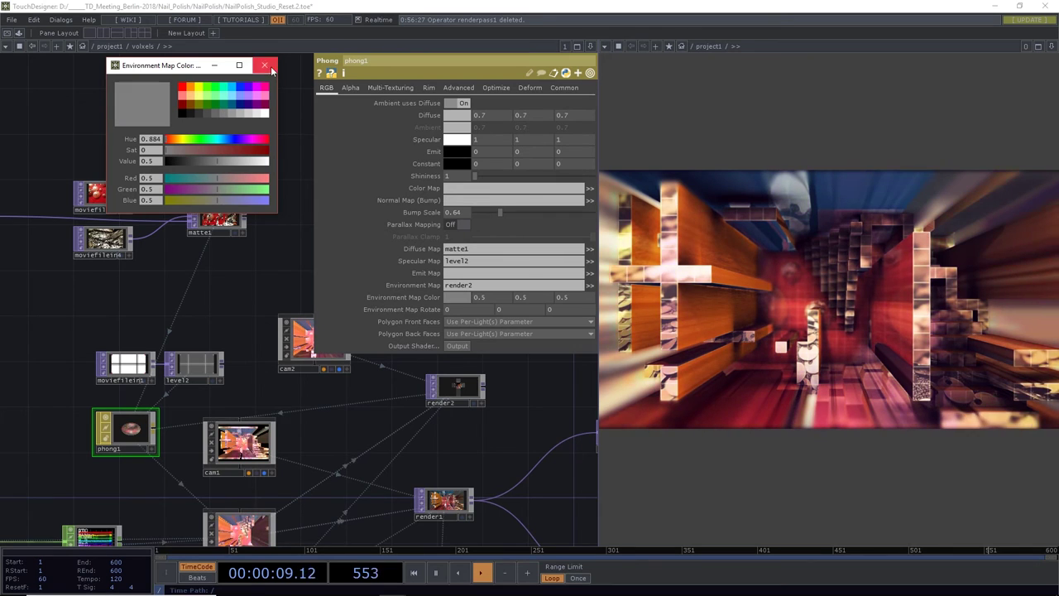
{"action": "left_click", "coordinate": [236, 114]}
{"action": "left_click", "coordinate": [233, 114]}
{"action": "left_click", "coordinate": [241, 115]}
{"action": "left_click", "coordinate": [265, 64]}
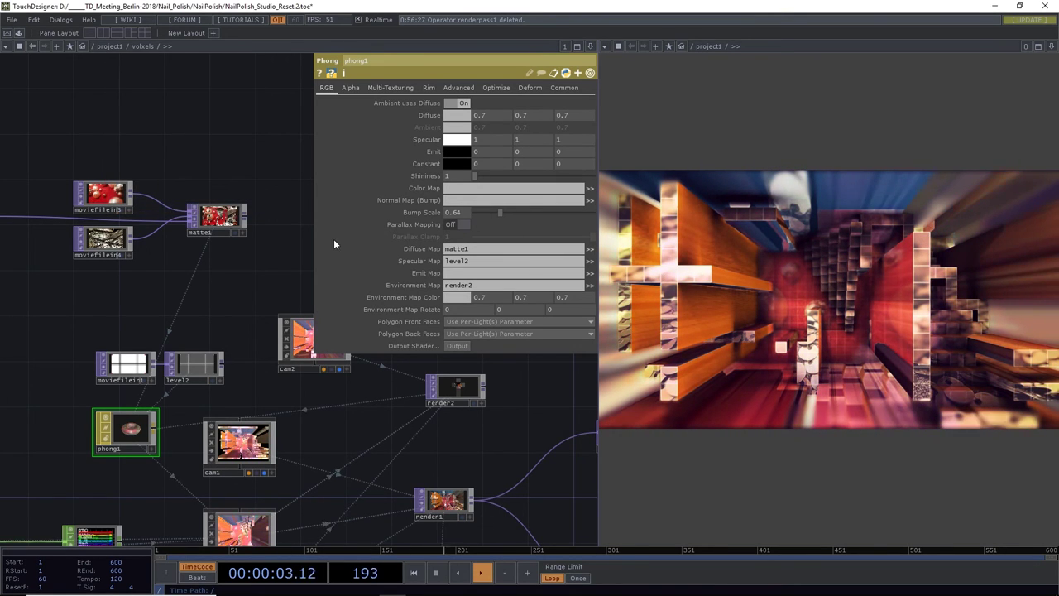
Set the Z translation of cam2 to -2 and save the project
{"action": "left_click", "coordinate": [306, 346]}
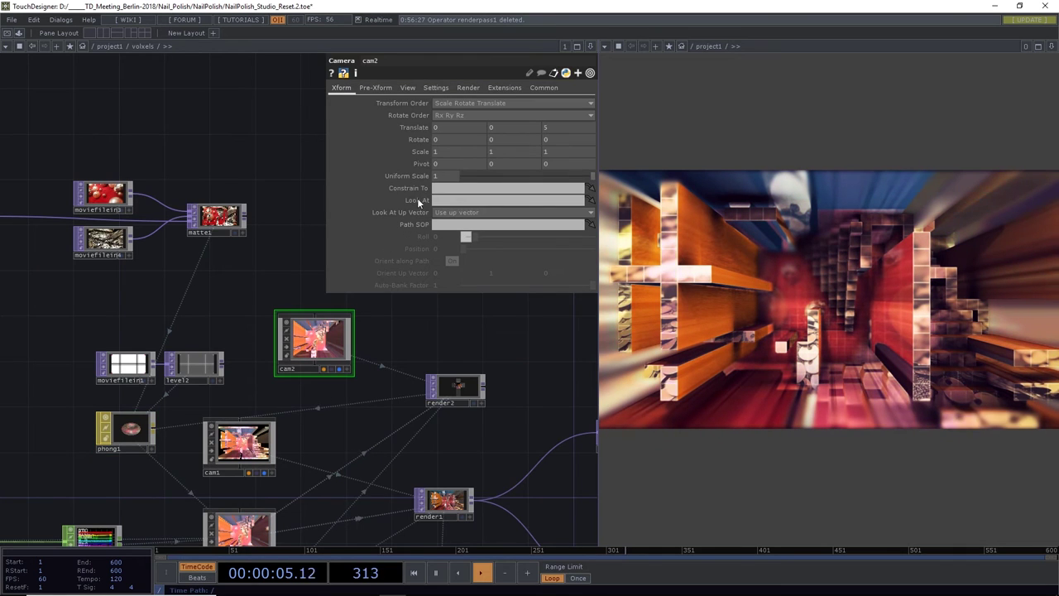
{"action": "left_click", "coordinate": [549, 127]}
{"action": "type", "text": "5"}
{"action": "mouse_move", "coordinate": [549, 127]}
{"action": "middle_mouse_down"}
{"action": "mouse_move", "coordinate": [558, 110]}
{"action": "mouse_move", "coordinate": [548, 111]}
{"action": "middle_mouse_up"}
{"action": "middle_click_drag", "start_coordinate": [460, 137], "coordinate": [460, 128]}
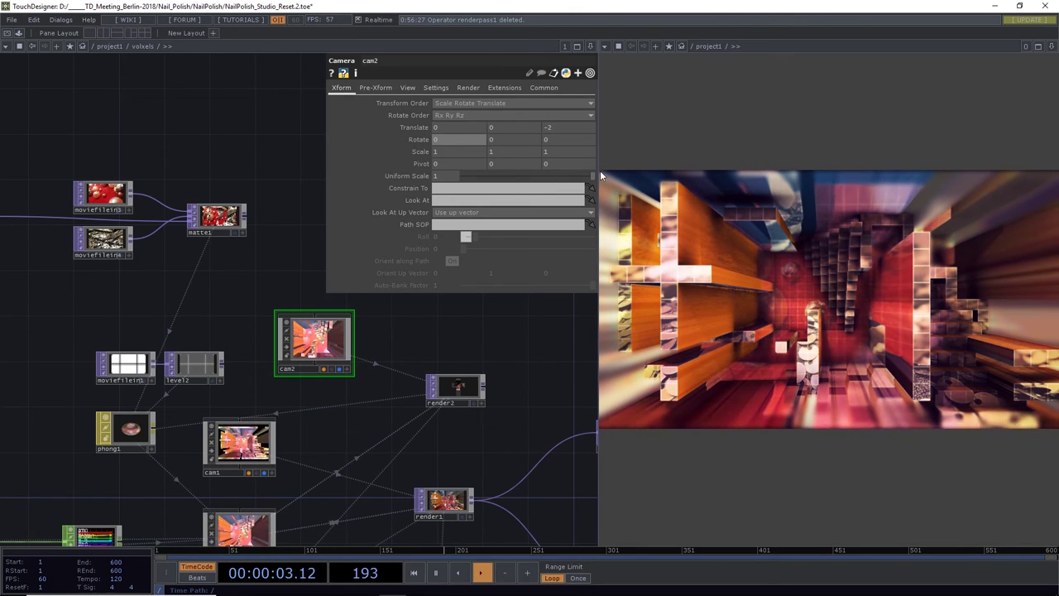
{"action": "left_click_drag", "start_coordinate": [510, 181], "coordinate": [683, 182]}
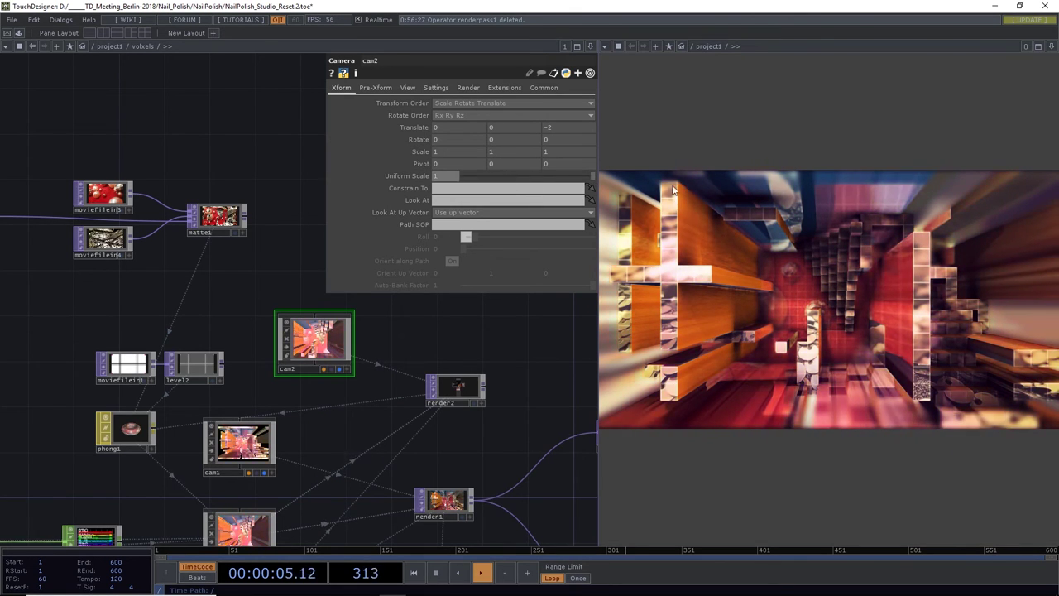
{"action": "key", "text": "ctrl+s"}
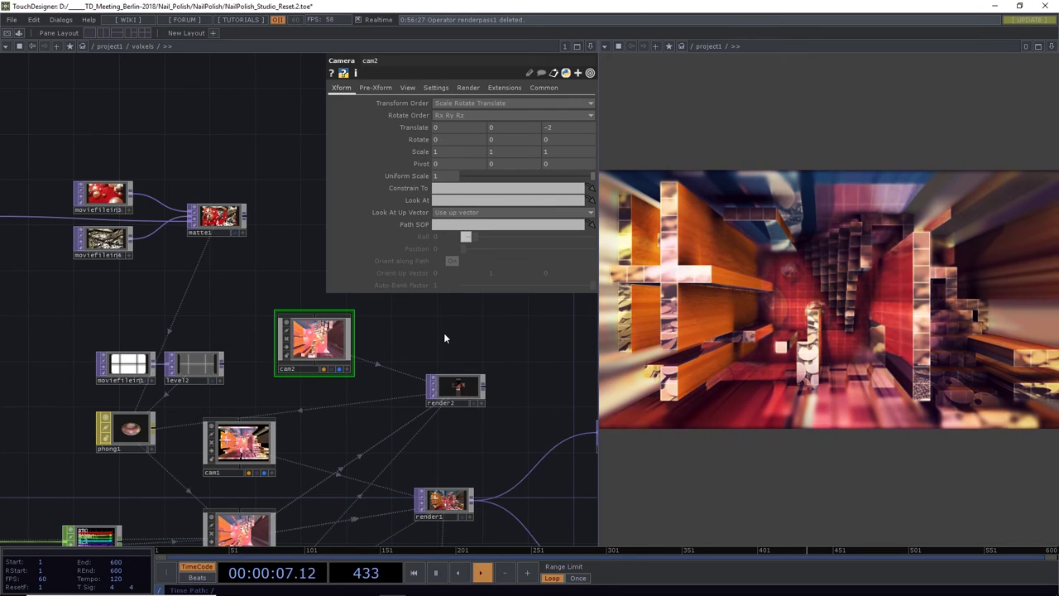
Test different blends between the inputs of switch1 and set its Index to 1.195
{"action": "scroll", "coordinate": [440, 339], "scroll_direction": "down", "scroll_amount": 5}
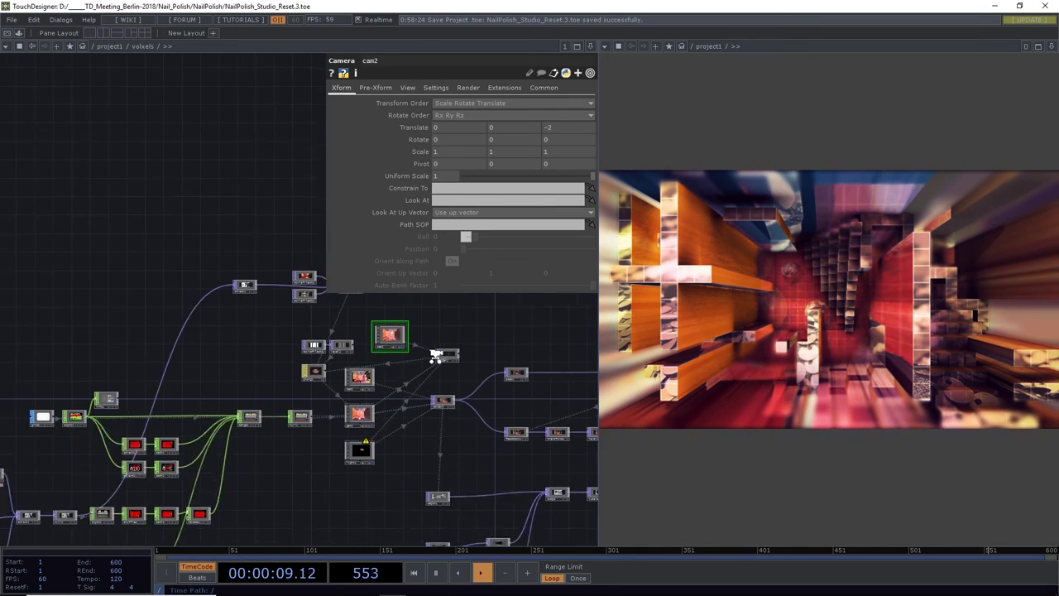
{"action": "left_click_drag", "start_coordinate": [391, 469], "coordinate": [469, 422]}
{"action": "scroll", "coordinate": [277, 451], "scroll_direction": "down", "scroll_amount": 2}
{"action": "scroll", "coordinate": [323, 422], "scroll_direction": "up", "scroll_amount": 5}
{"action": "left_click_drag", "start_coordinate": [301, 399], "coordinate": [281, 461]}
{"action": "left_click", "coordinate": [296, 358]}
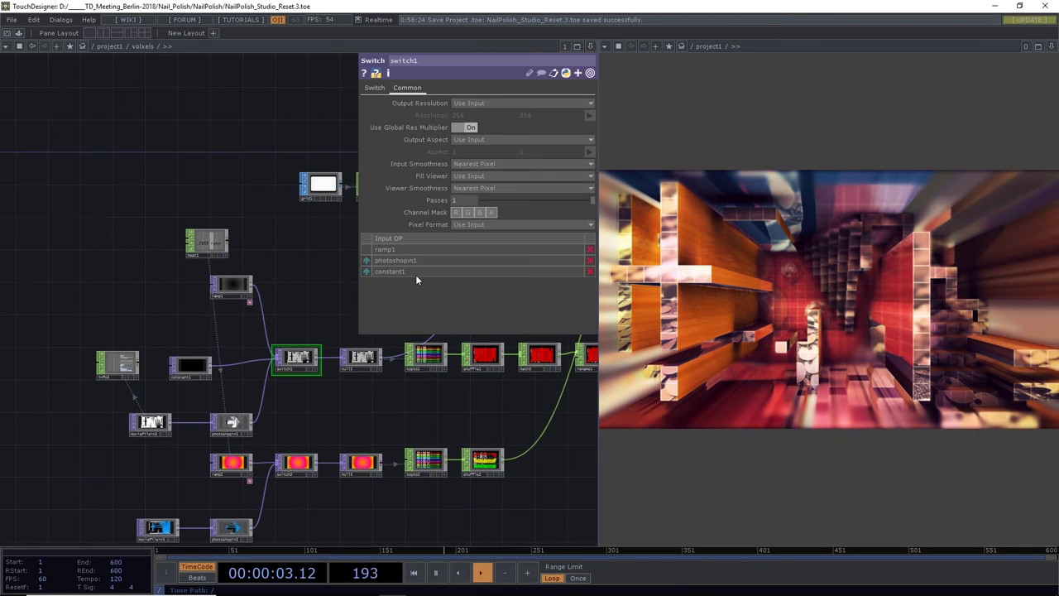
{"action": "left_click", "coordinate": [374, 88]}
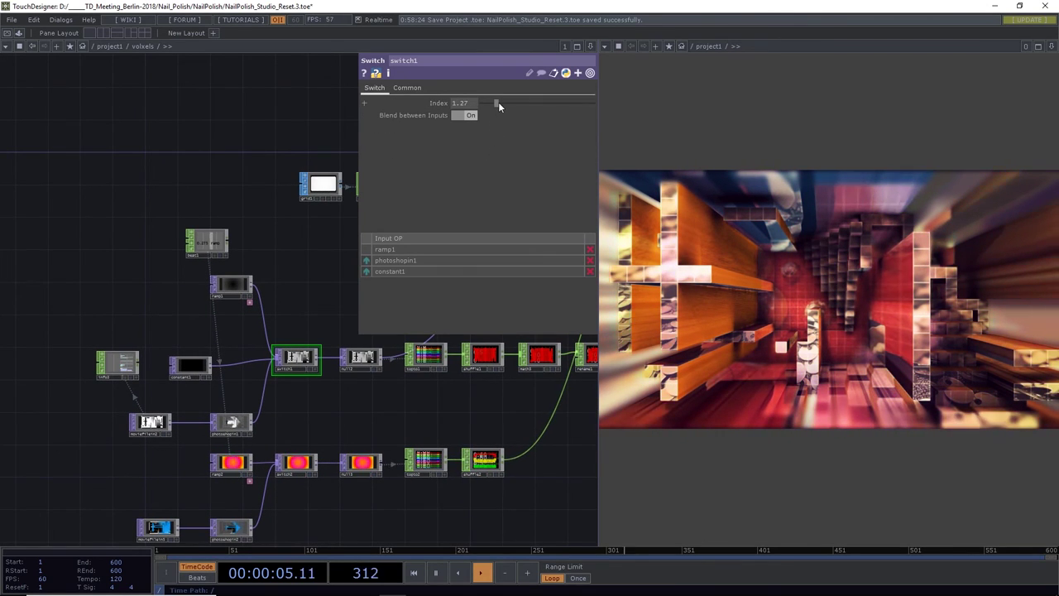
{"action": "mouse_move", "coordinate": [493, 102]}
{"action": "left_mouse_down"}
{"action": "mouse_move", "coordinate": [481, 100]}
{"action": "mouse_move", "coordinate": [497, 103]}
{"action": "left_mouse_up"}
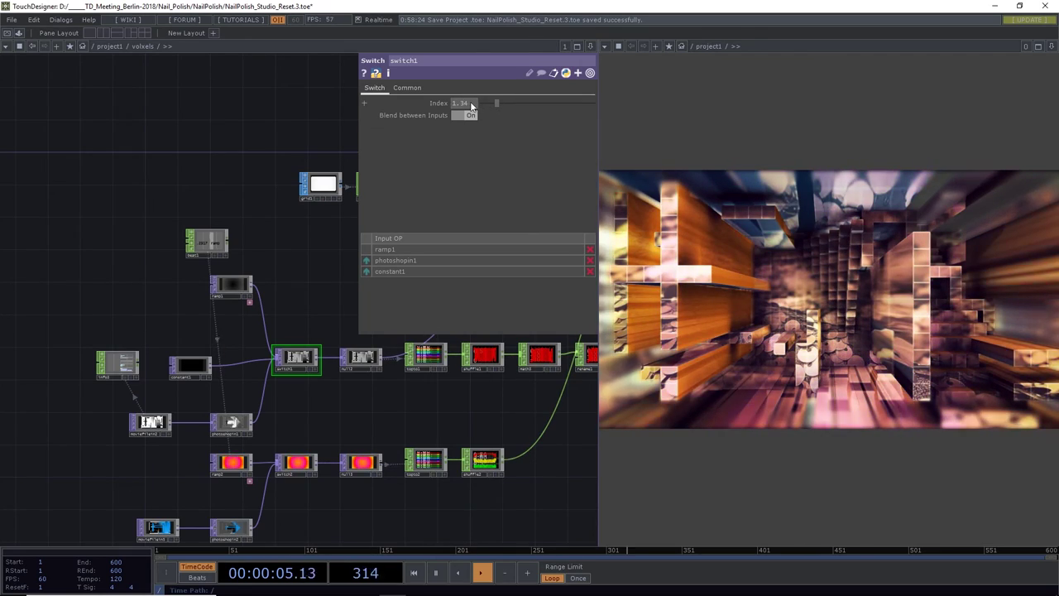
{"action": "type", "text": "1"}
{"action": "key", "text": "Return"}
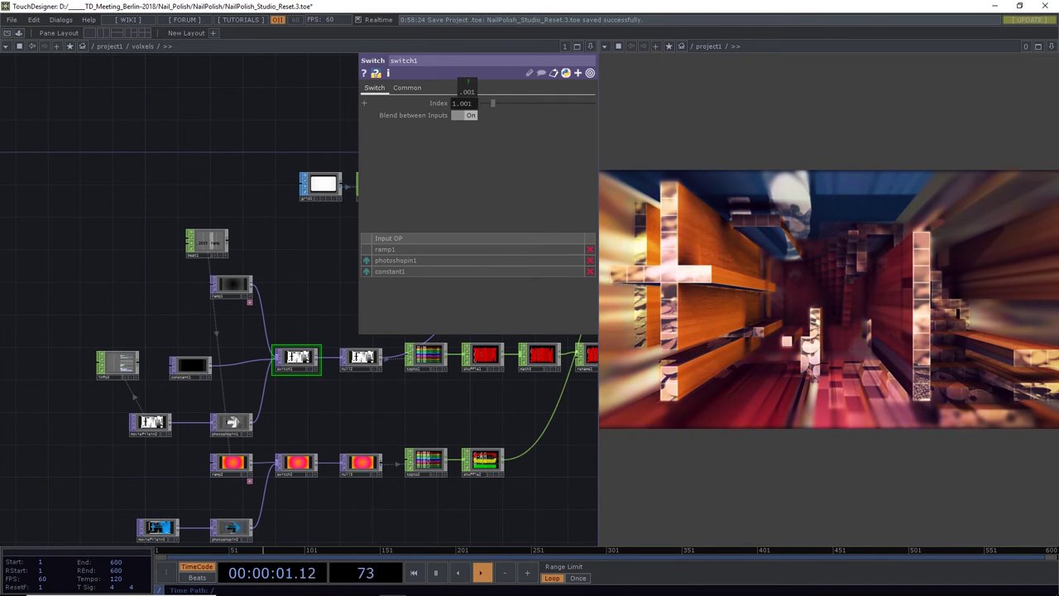
{"action": "left_click_drag", "start_coordinate": [467, 87], "coordinate": [468, 87]}
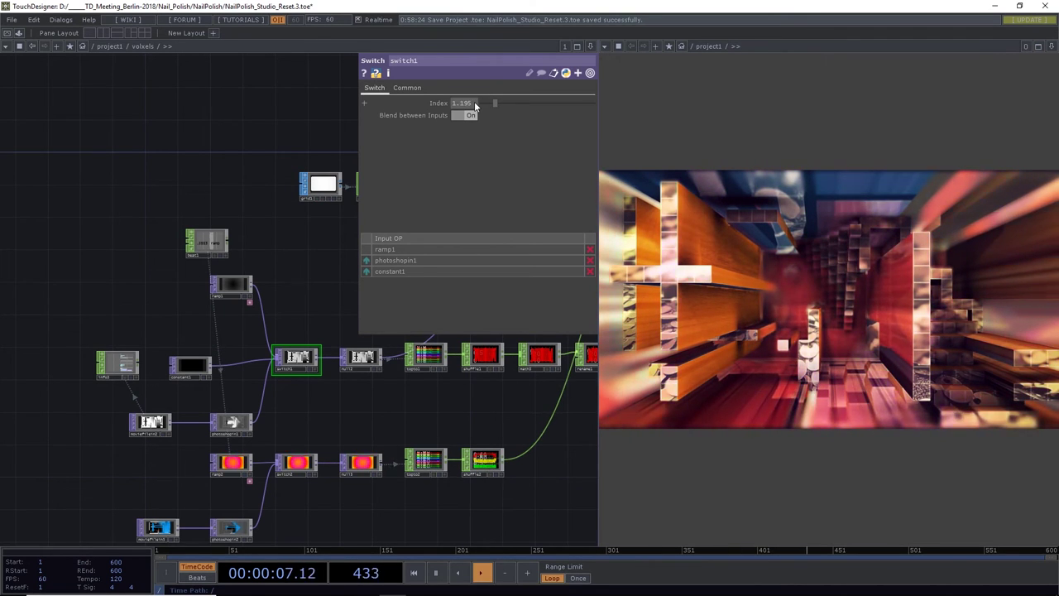
Save the project with the adjusted switch blend
{"action": "left_click_drag", "start_coordinate": [237, 246], "coordinate": [141, 243]}
{"action": "scroll", "coordinate": [166, 251], "scroll_direction": "down", "scroll_amount": 3}
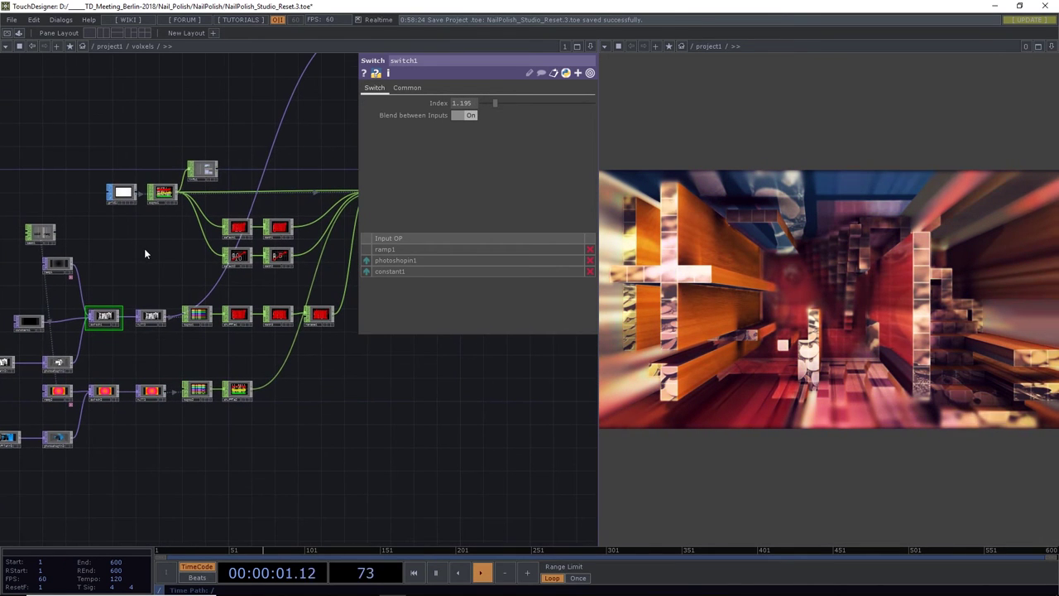
{"action": "key", "text": "ctrl+s"}
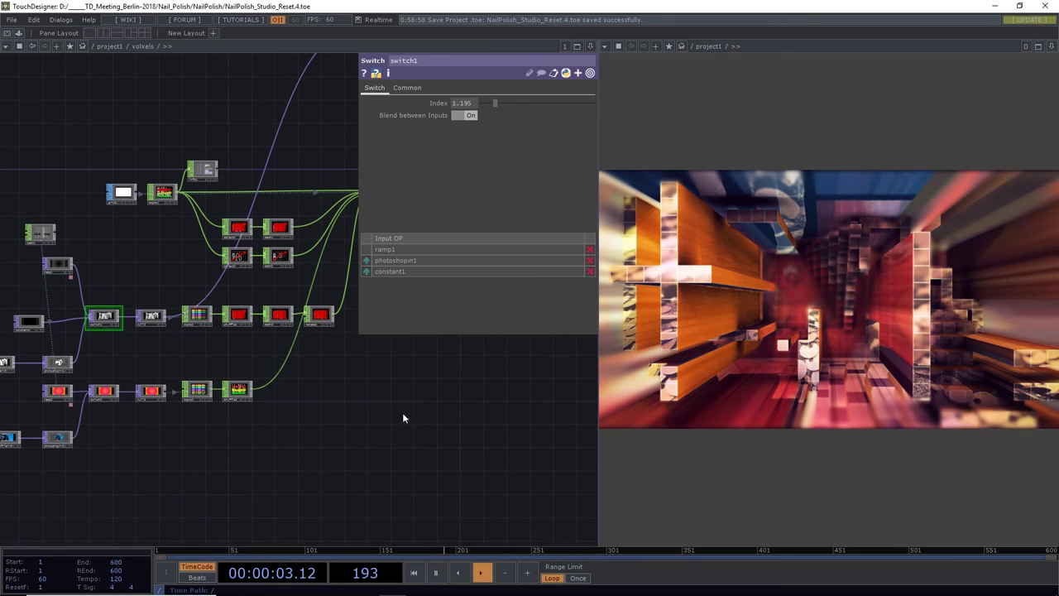
Add a Movie File Out TOP fed by out1 at the end of the voxels network
{"action": "left_click_drag", "start_coordinate": [414, 399], "coordinate": [349, 428]}
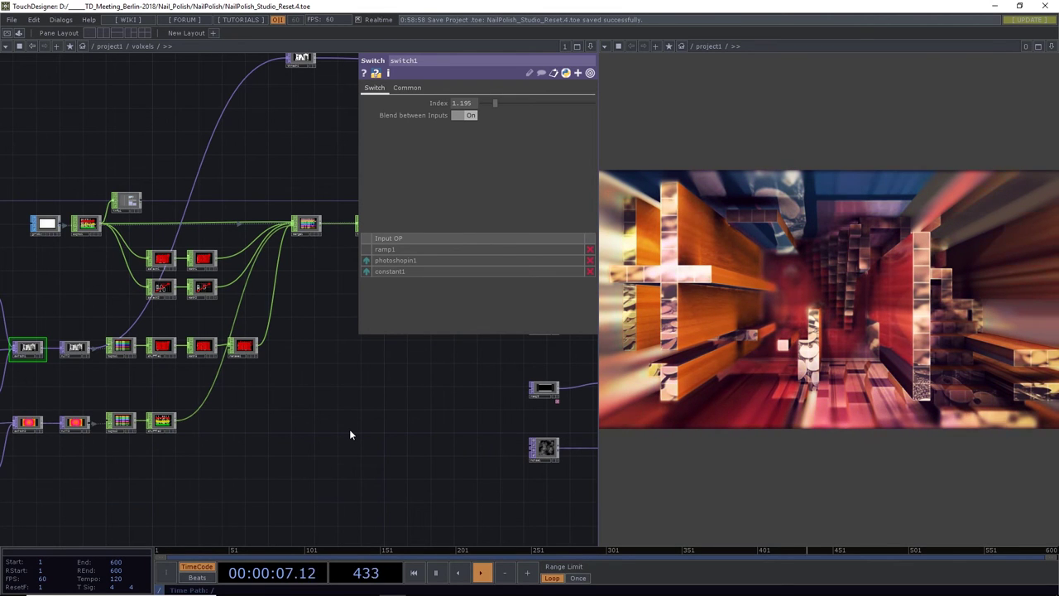
{"action": "left_click_drag", "start_coordinate": [378, 423], "coordinate": [124, 463]}
{"action": "left_click_drag", "start_coordinate": [435, 416], "coordinate": [17, 433]}
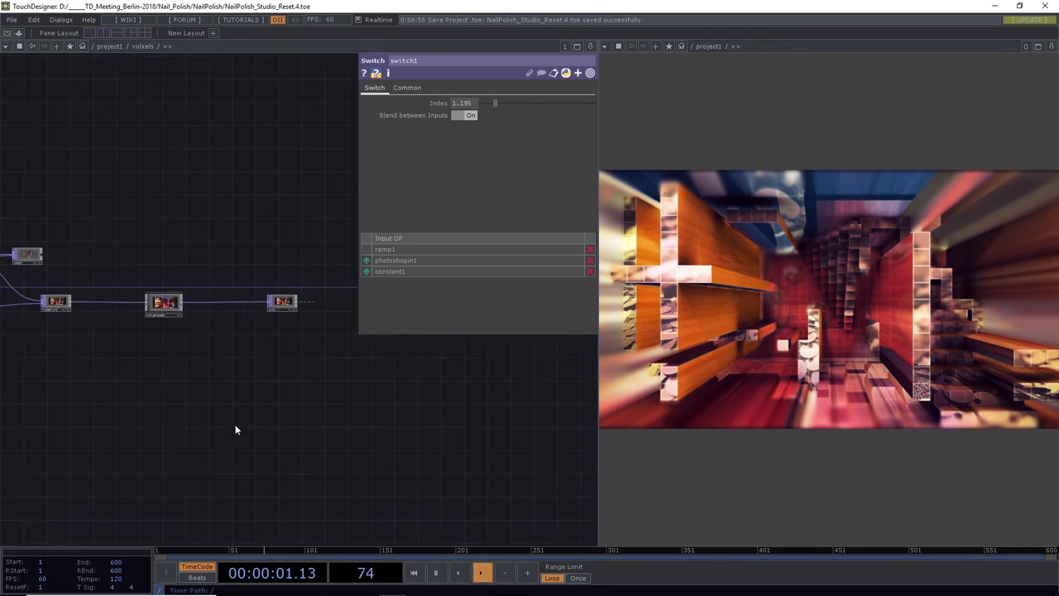
{"action": "left_click_drag", "start_coordinate": [142, 394], "coordinate": [158, 435]}
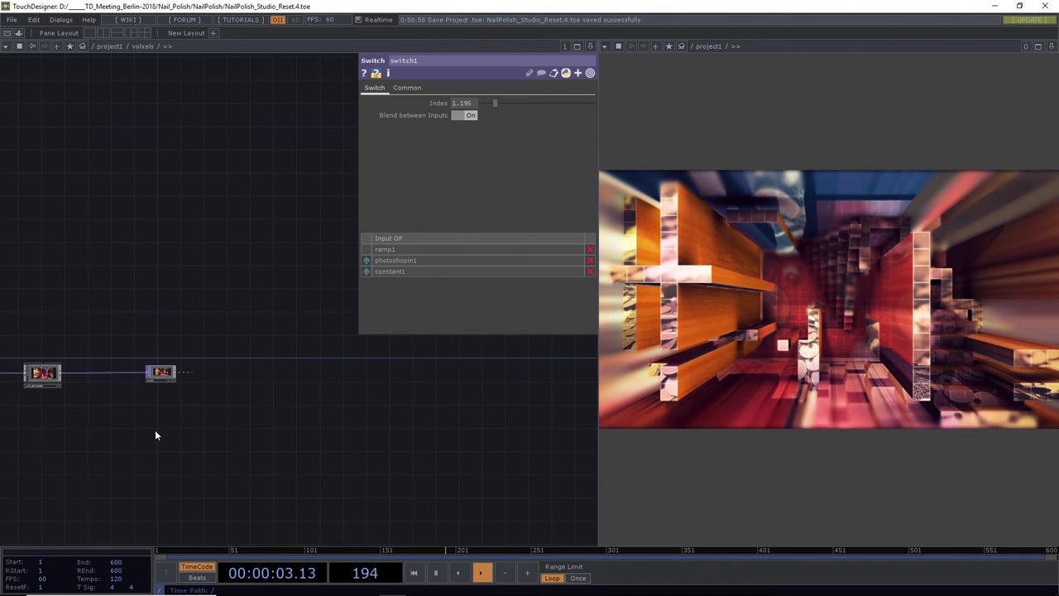
{"action": "left_click", "coordinate": [176, 372]}
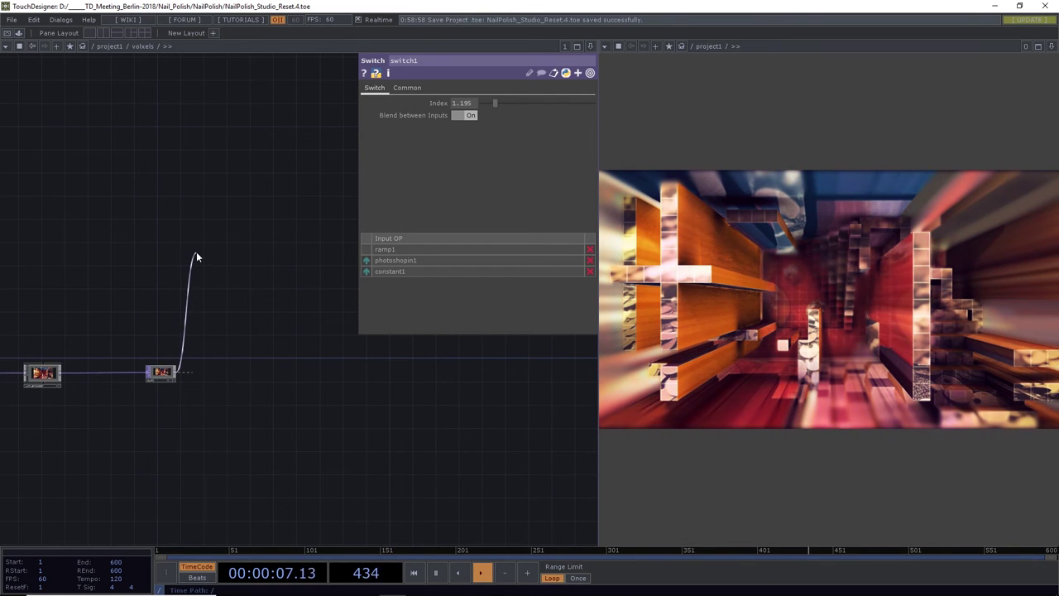
{"action": "left_click", "coordinate": [196, 254]}
{"action": "type", "text": "mo"}
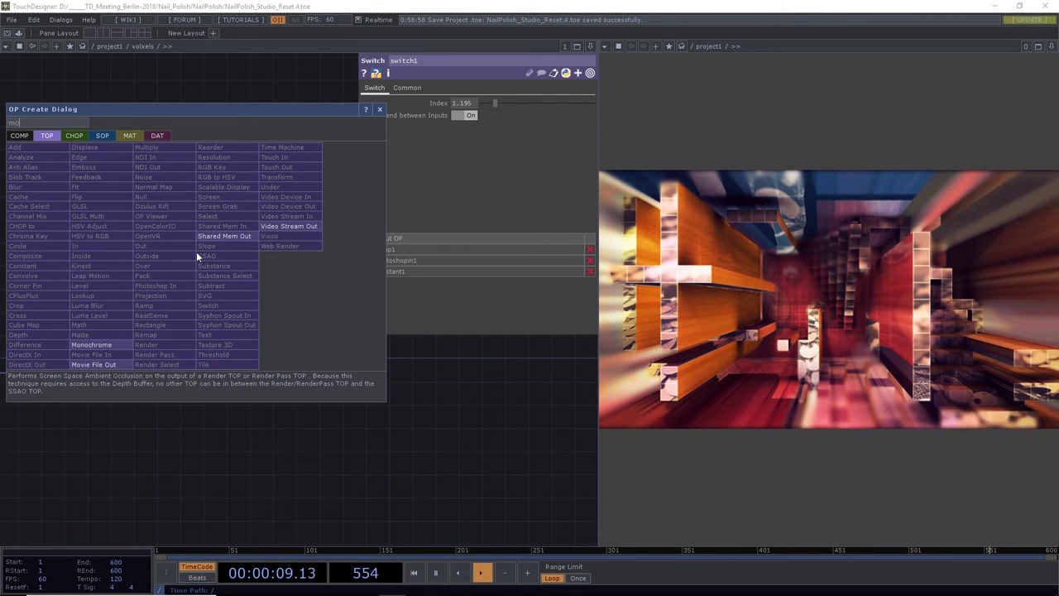
{"action": "left_click", "coordinate": [111, 344]}
{"action": "left_click", "coordinate": [231, 314]}
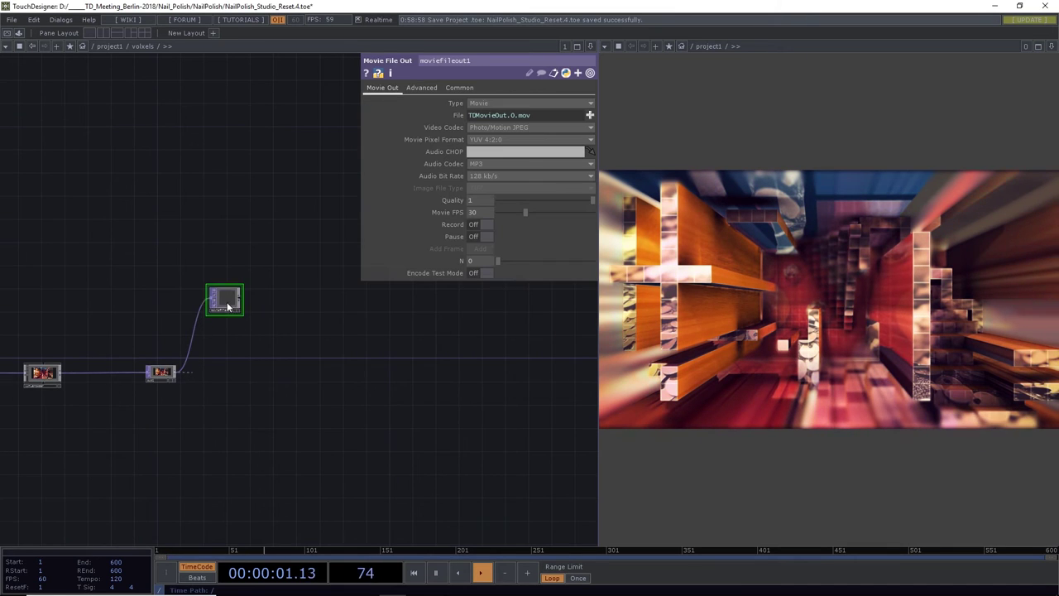
{"action": "scroll", "coordinate": [201, 283], "scroll_direction": "up", "scroll_amount": 4}
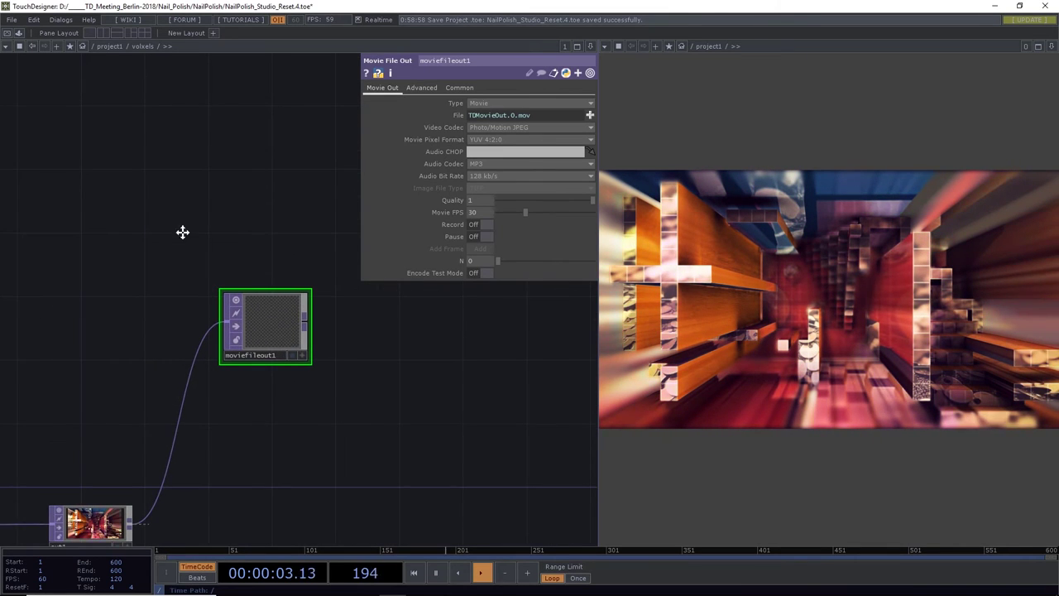
{"action": "left_click_drag", "start_coordinate": [182, 255], "coordinate": [181, 182]}
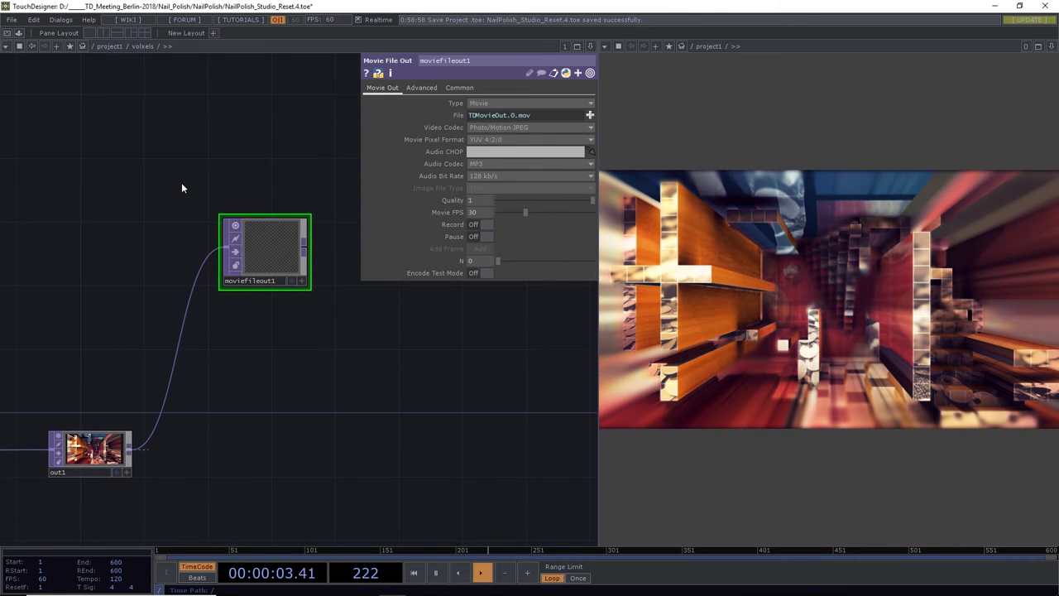
Set the Movie File Out's video codec to Animation and its movie pixel format to RGB
{"action": "left_click", "coordinate": [484, 128]}
{"action": "left_click", "coordinate": [486, 139]}
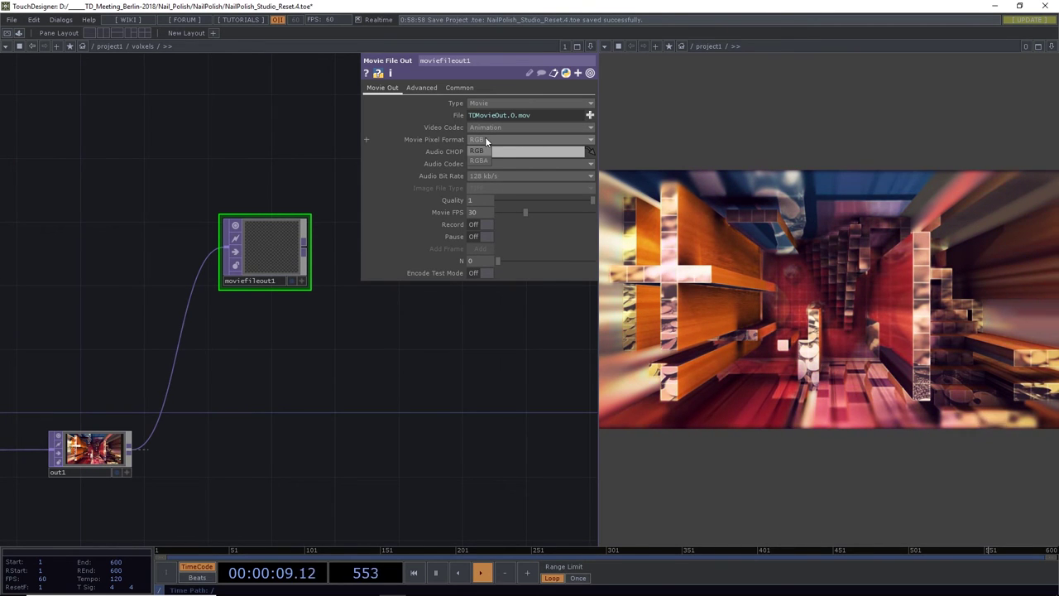
{"action": "left_click", "coordinate": [485, 139]}
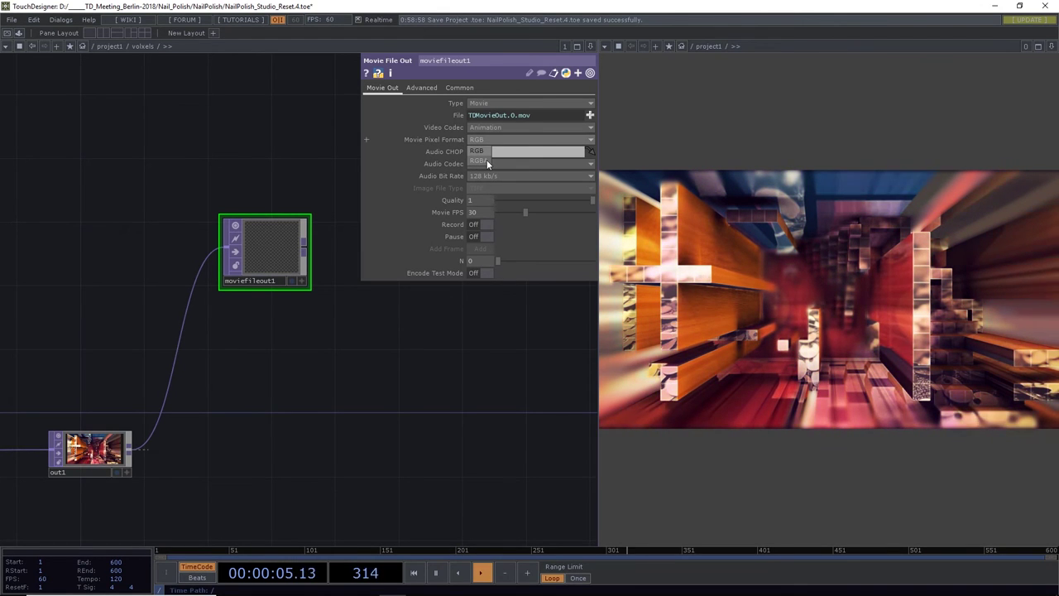
{"action": "left_click", "coordinate": [485, 152]}
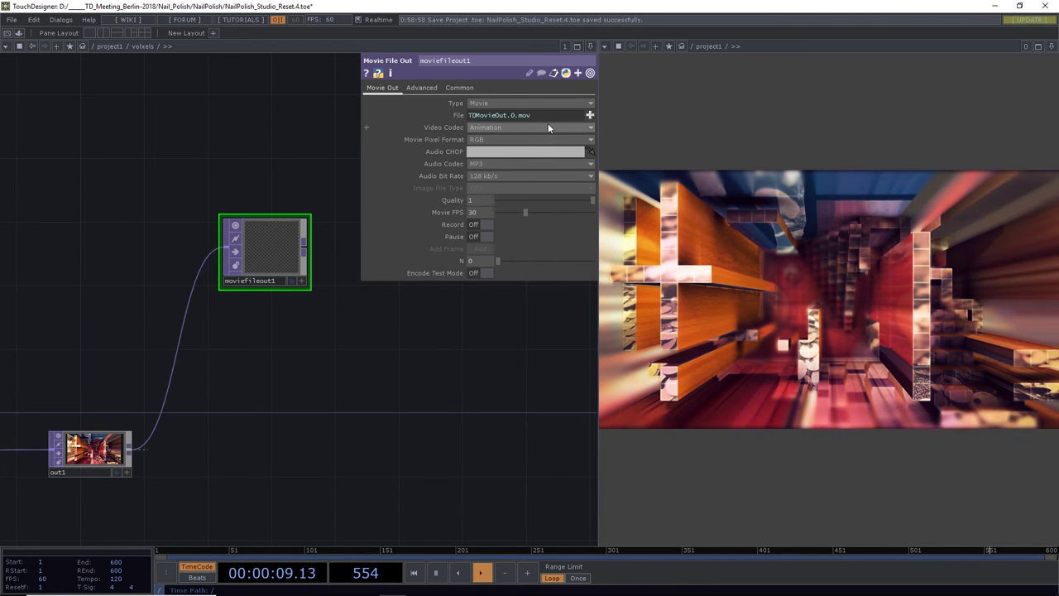
{"action": "left_click", "coordinate": [523, 127]}
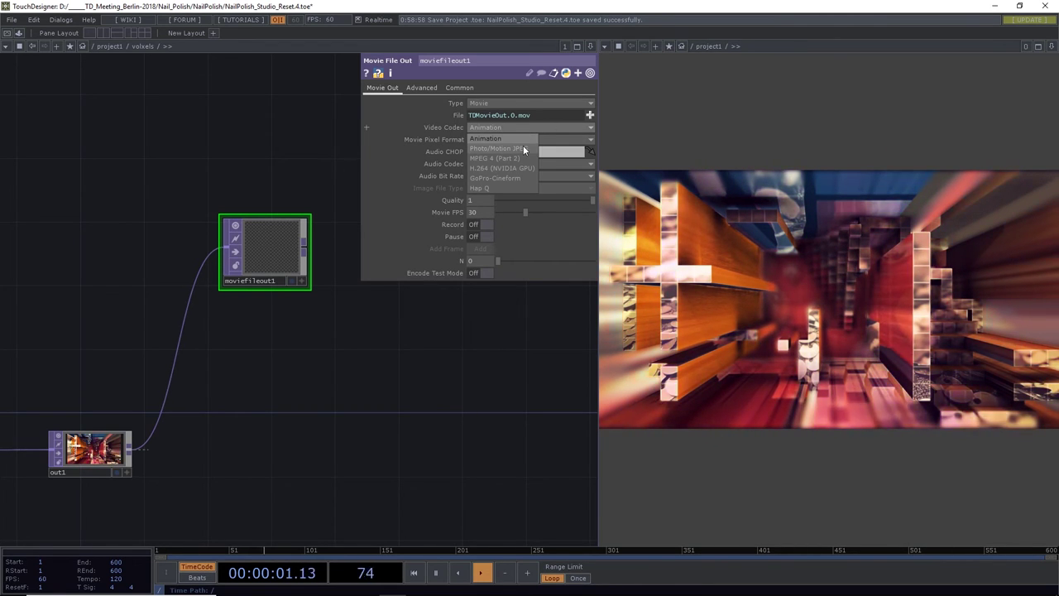
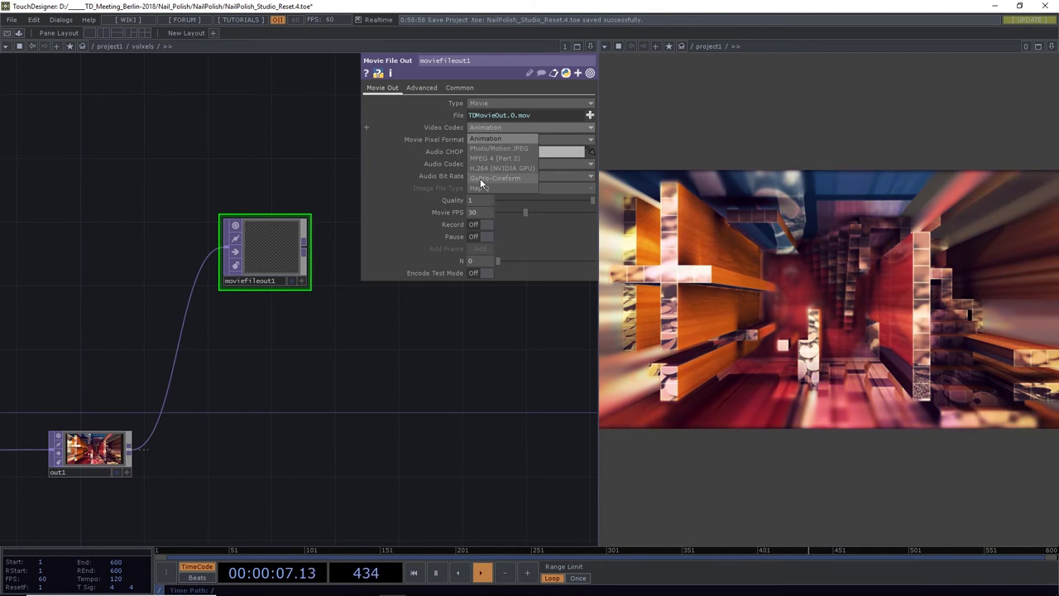
{"action": "left_click", "coordinate": [411, 229]}
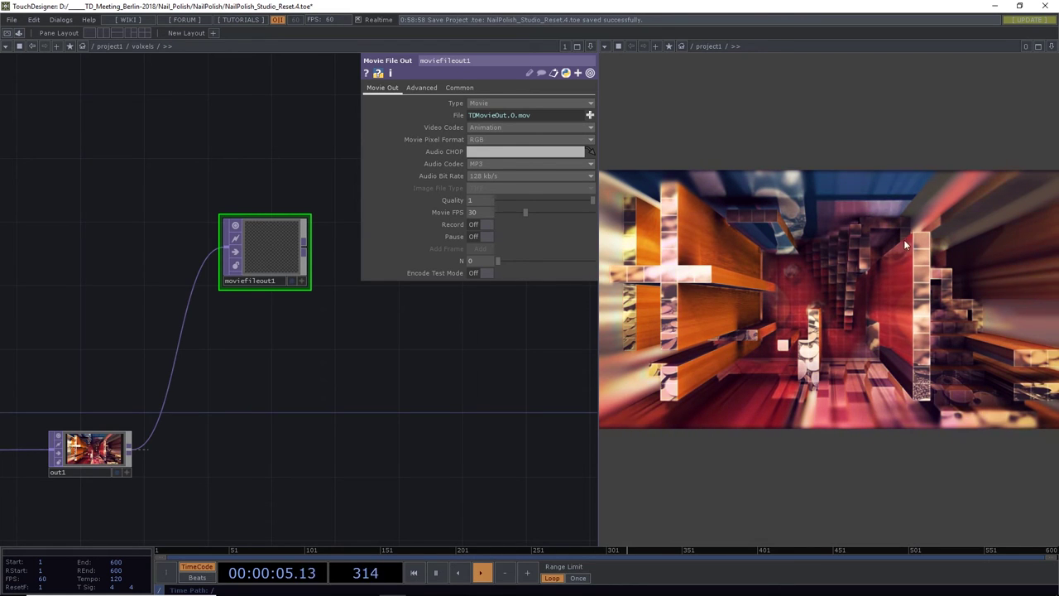
Add the audioAnalysis component from the palette's Tools to the empty area above the voxels network
{"action": "left_click", "coordinate": [484, 151]}
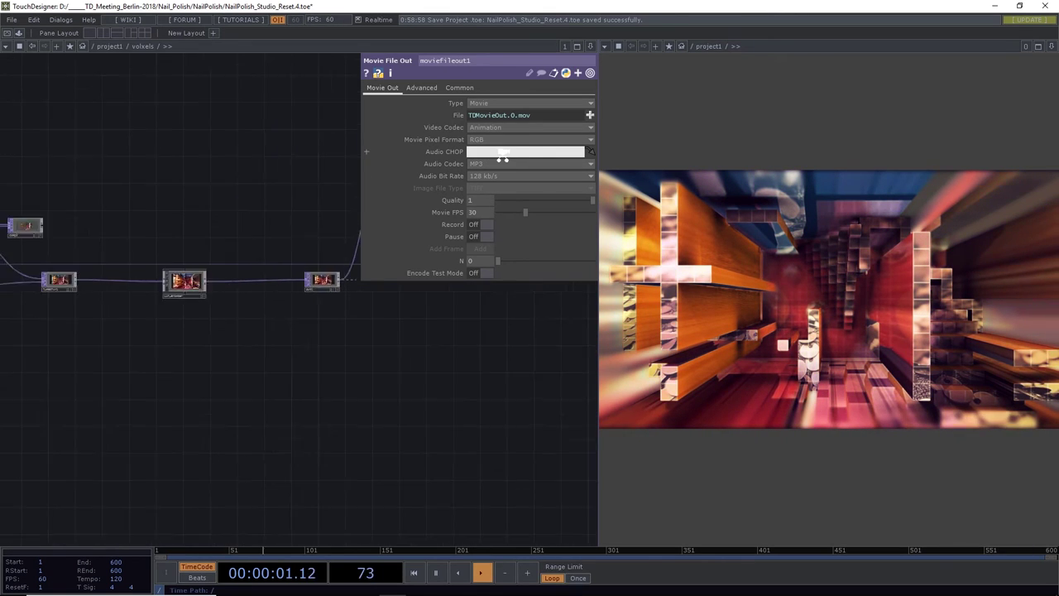
{"action": "left_click_drag", "start_coordinate": [281, 291], "coordinate": [472, 392]}
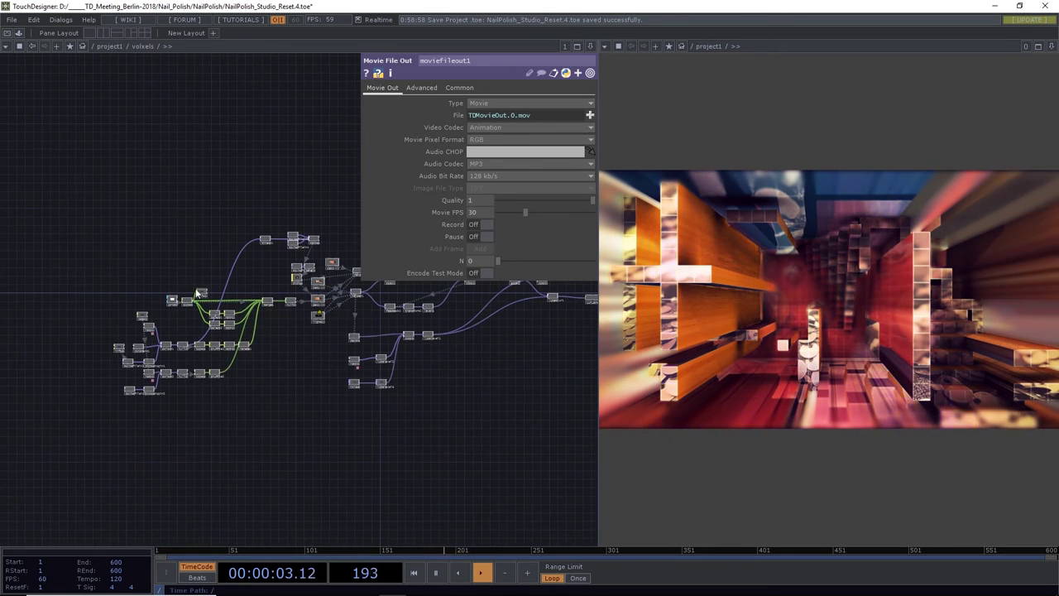
{"action": "scroll", "coordinate": [149, 270], "scroll_direction": "up", "scroll_amount": 2}
{"action": "left_click_drag", "start_coordinate": [149, 271], "coordinate": [230, 296]}
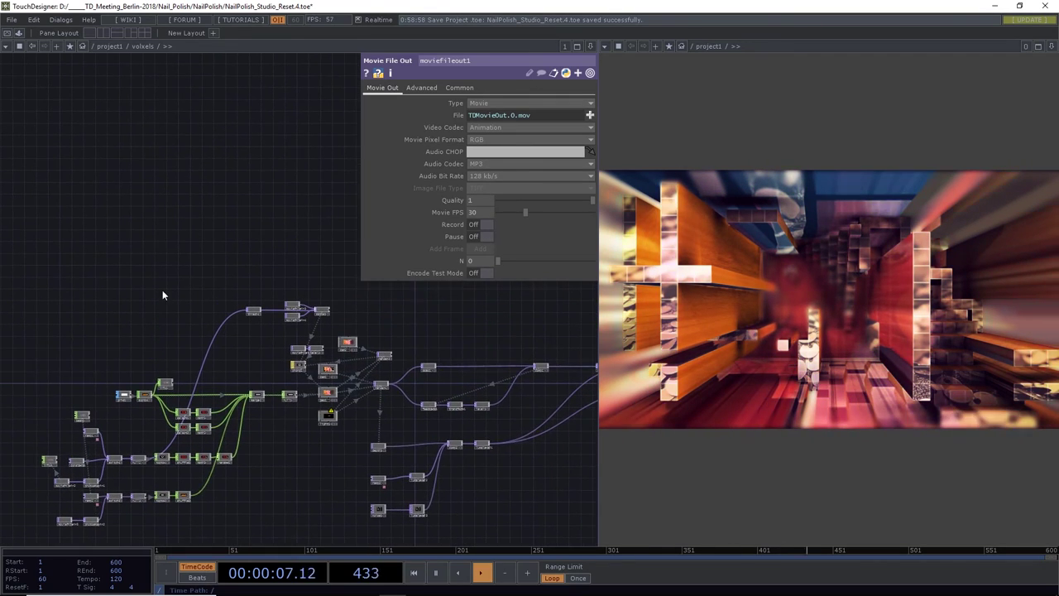
{"action": "left_click_drag", "start_coordinate": [158, 290], "coordinate": [183, 296]}
{"action": "left_click", "coordinate": [61, 19]}
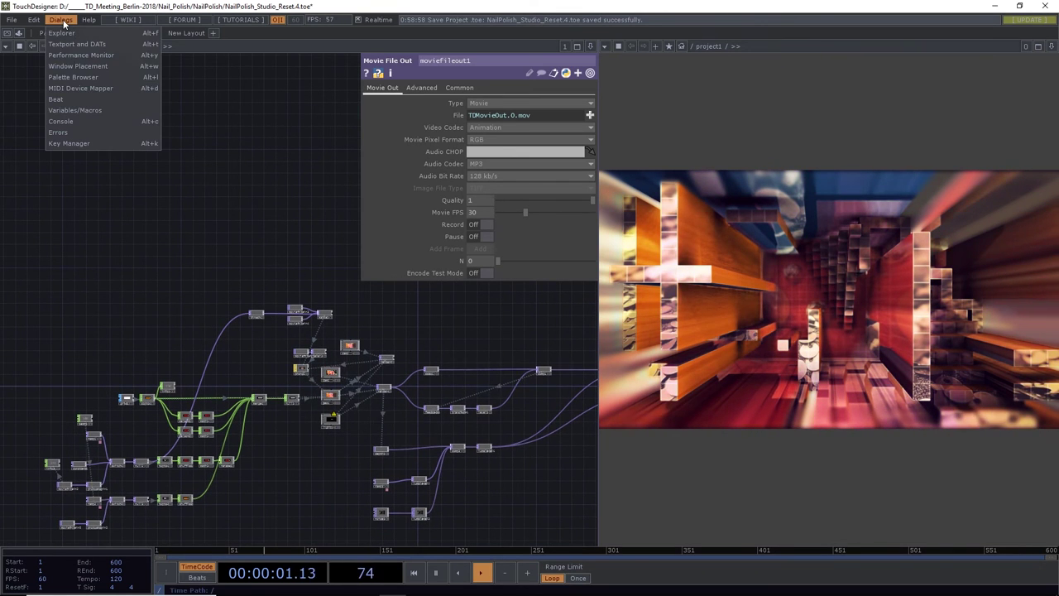
{"action": "left_click", "coordinate": [74, 77]}
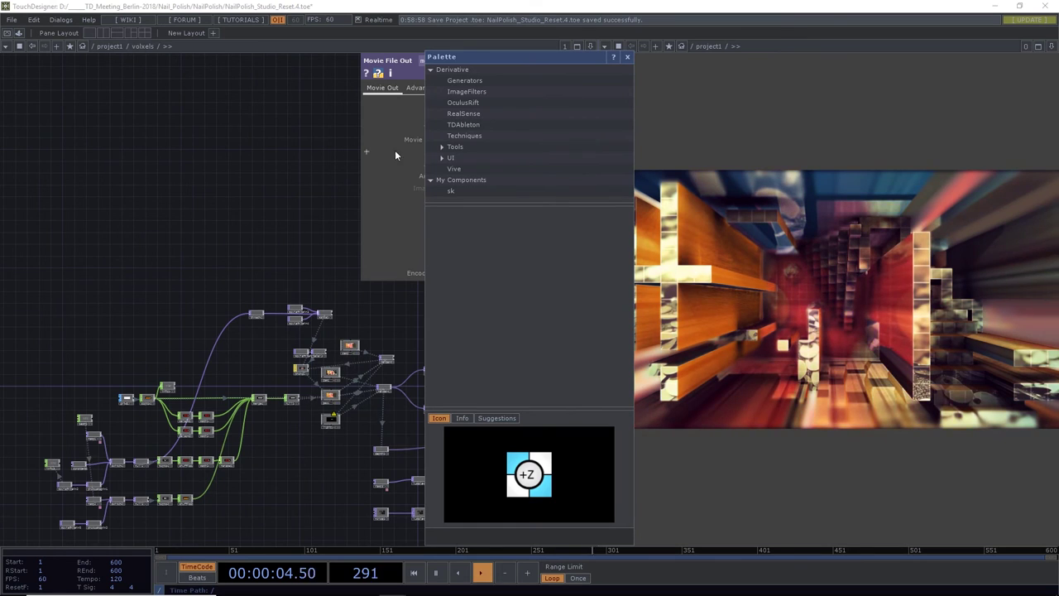
{"action": "left_click", "coordinate": [440, 147]}
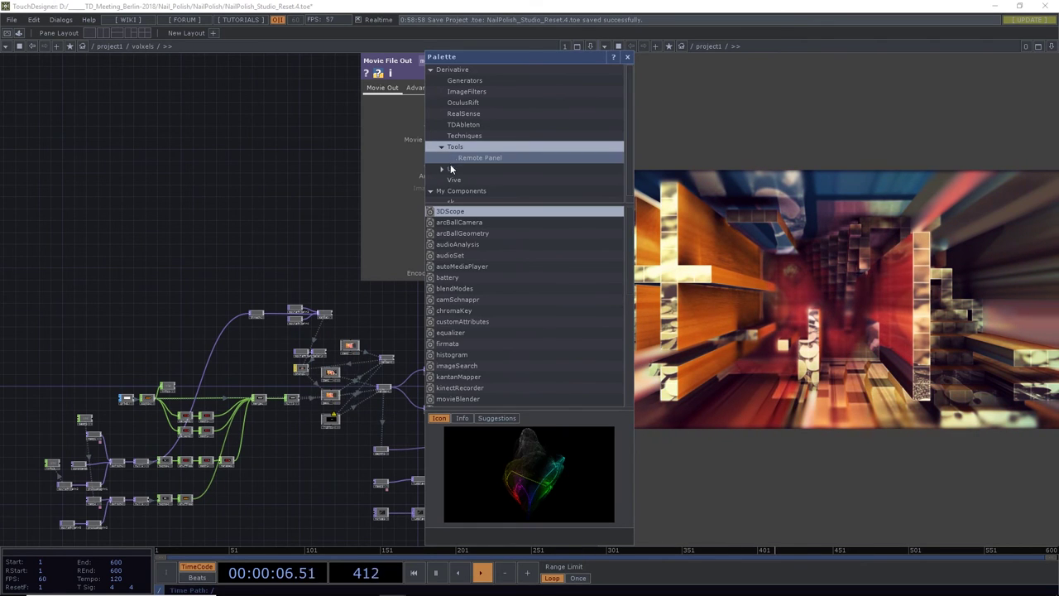
{"action": "left_click", "coordinate": [451, 245]}
{"action": "left_click_drag", "start_coordinate": [461, 247], "coordinate": [164, 262]}
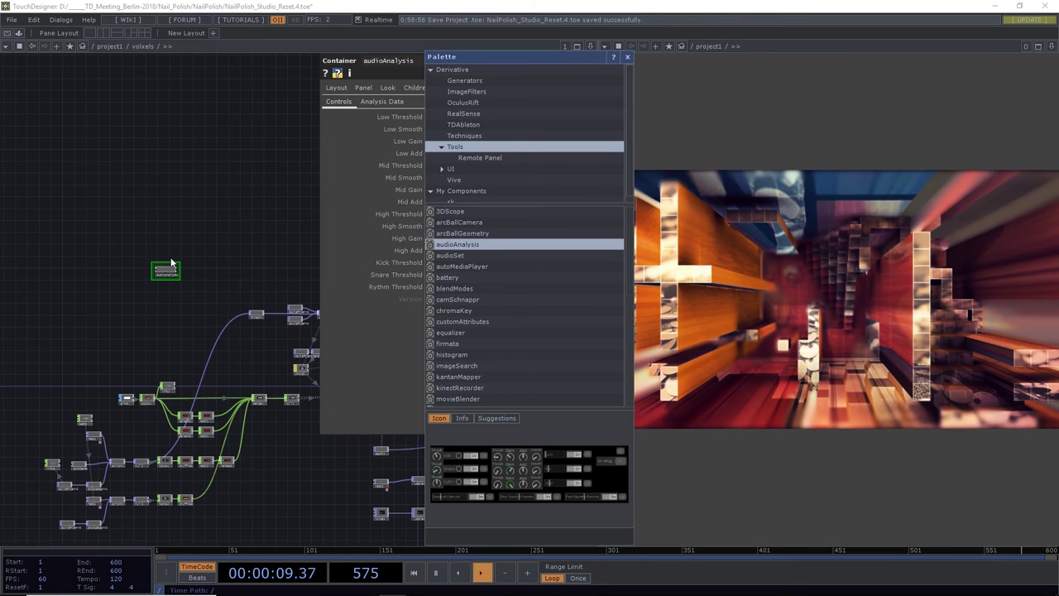
{"action": "left_click", "coordinate": [627, 57]}
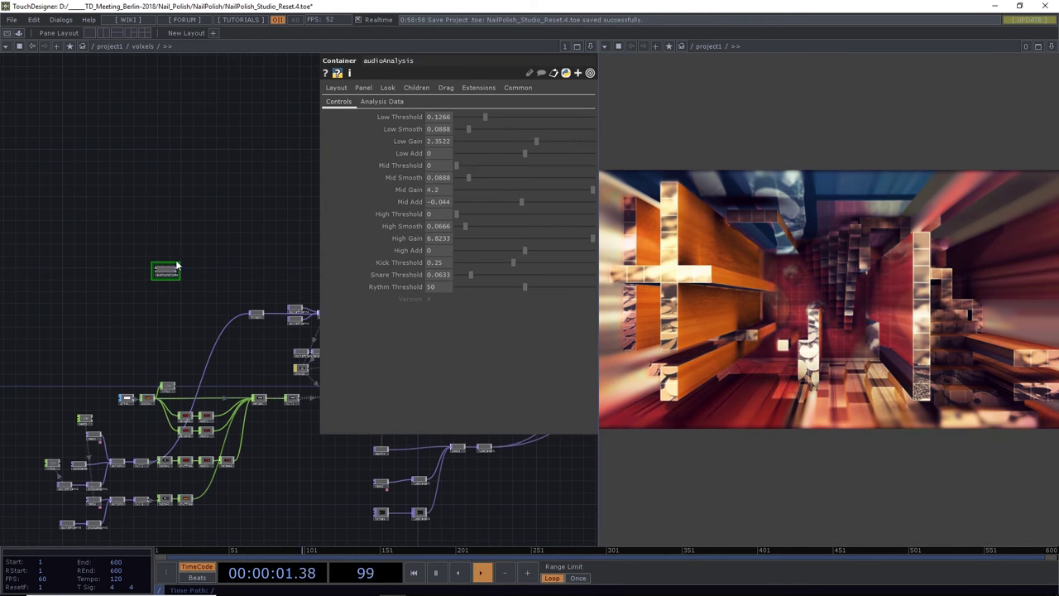
Add a Select CHOP fed by audioAnalysis and limit its Channel Names to Rythm
{"action": "scroll", "coordinate": [168, 266], "scroll_direction": "up", "scroll_amount": 5}
{"action": "left_click_drag", "start_coordinate": [198, 285], "coordinate": [256, 280]}
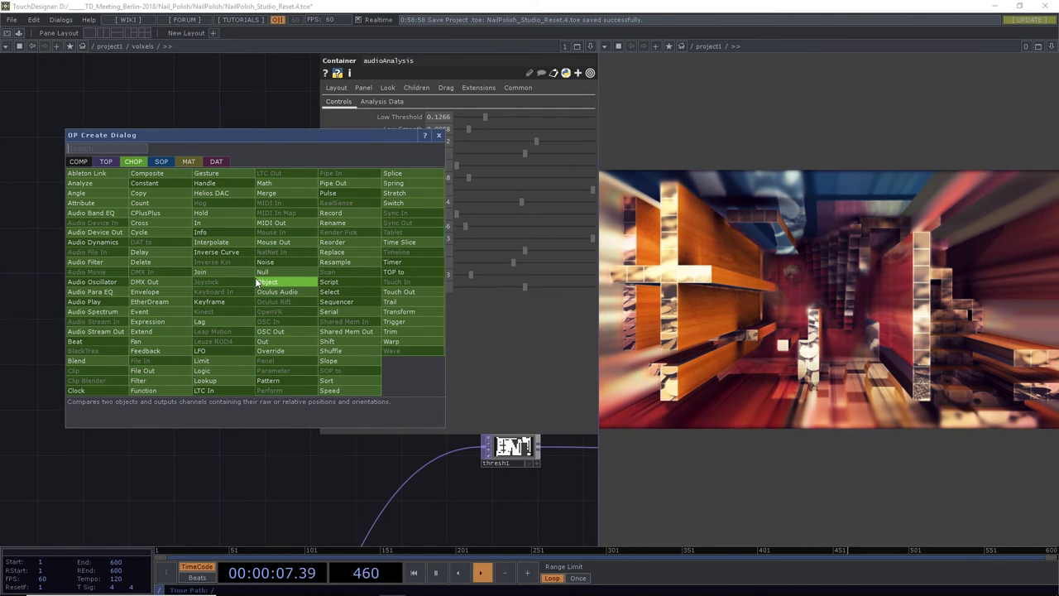
{"action": "type", "text": "se"}
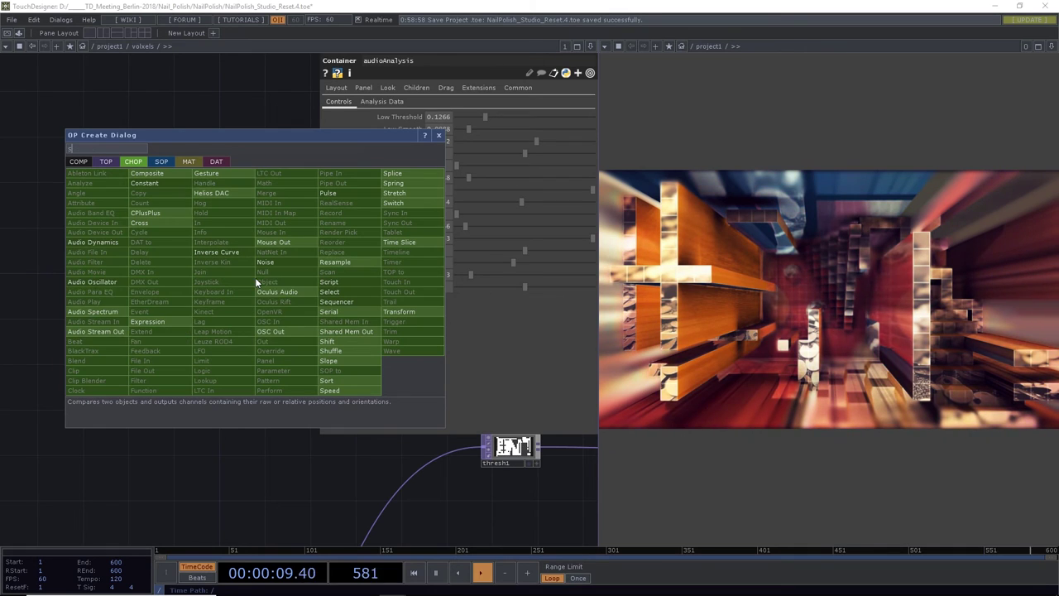
{"action": "left_click", "coordinate": [329, 292]}
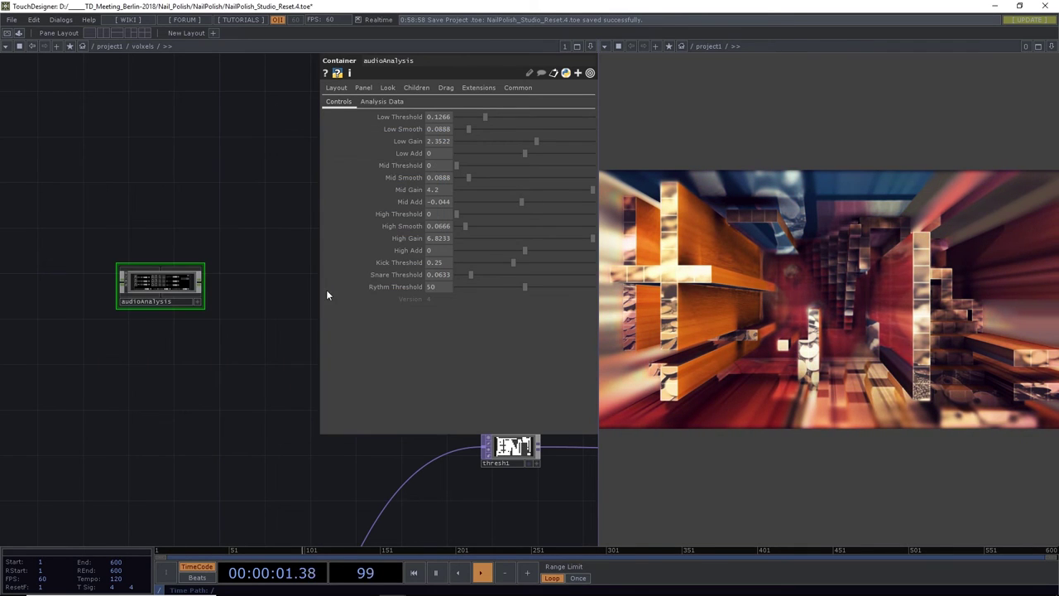
{"action": "left_click", "coordinate": [253, 283]}
{"action": "scroll", "coordinate": [253, 283], "scroll_direction": "up", "scroll_amount": 5}
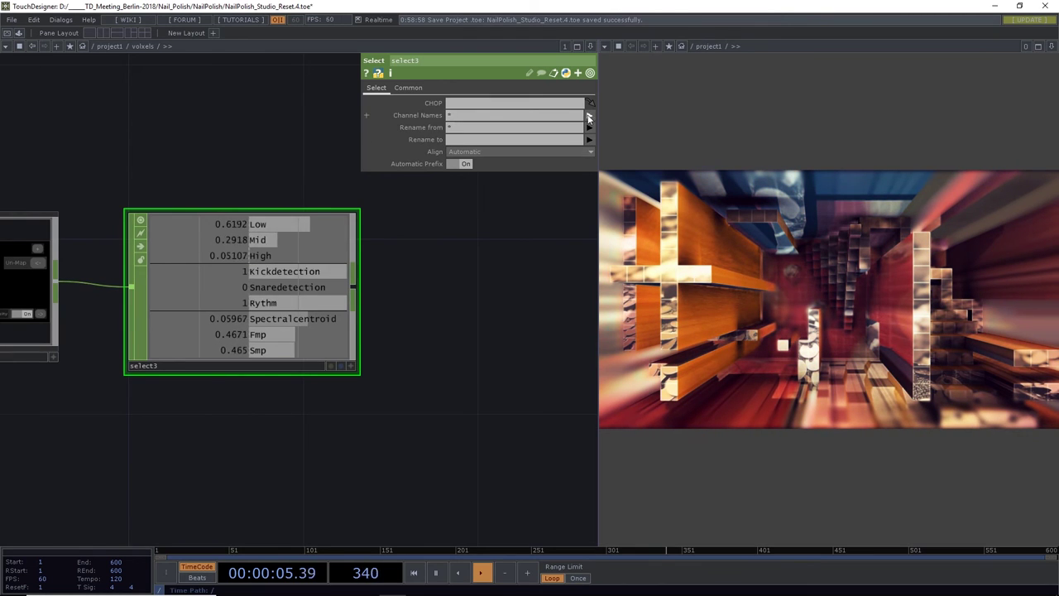
{"action": "left_click", "coordinate": [588, 115]}
{"action": "left_click", "coordinate": [596, 185]}
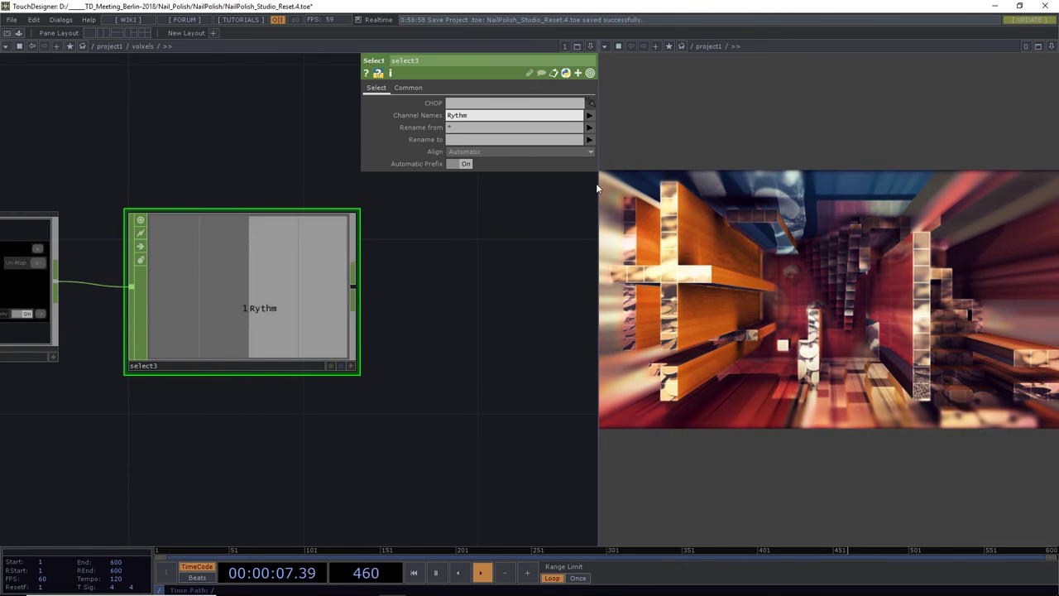
Add a Count CHOP fed by the Rythm channel of select3
{"action": "scroll", "coordinate": [365, 277], "scroll_direction": "down", "scroll_amount": 5}
{"action": "left_click_drag", "start_coordinate": [371, 275], "coordinate": [284, 295]}
{"action": "scroll", "coordinate": [208, 283], "scroll_direction": "up", "scroll_amount": 1}
{"action": "scroll", "coordinate": [208, 283], "scroll_direction": "up", "scroll_amount": 4}
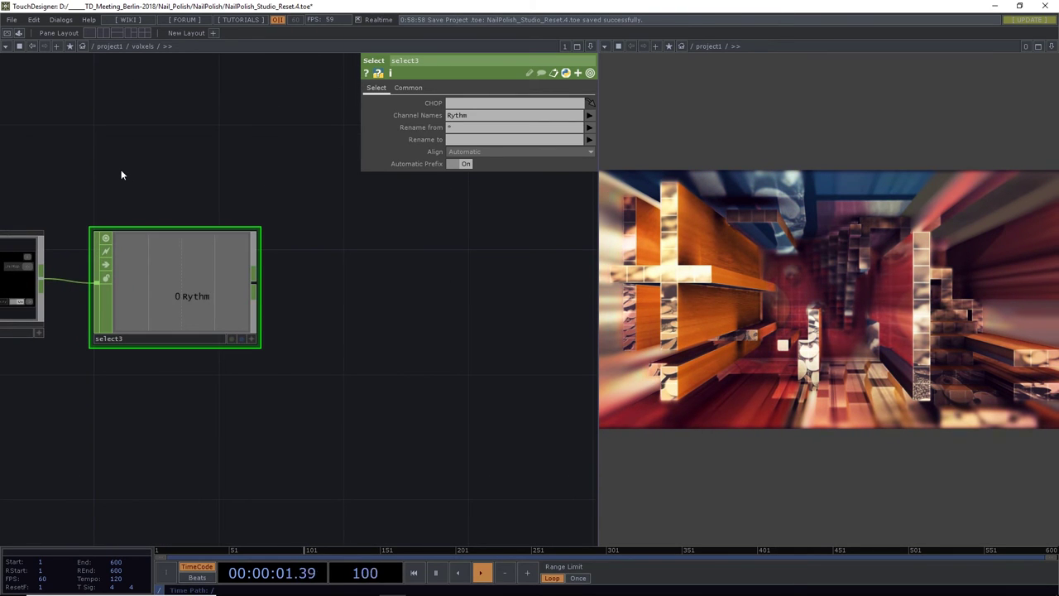
{"action": "scroll", "coordinate": [194, 286], "scroll_direction": "down", "scroll_amount": 3}
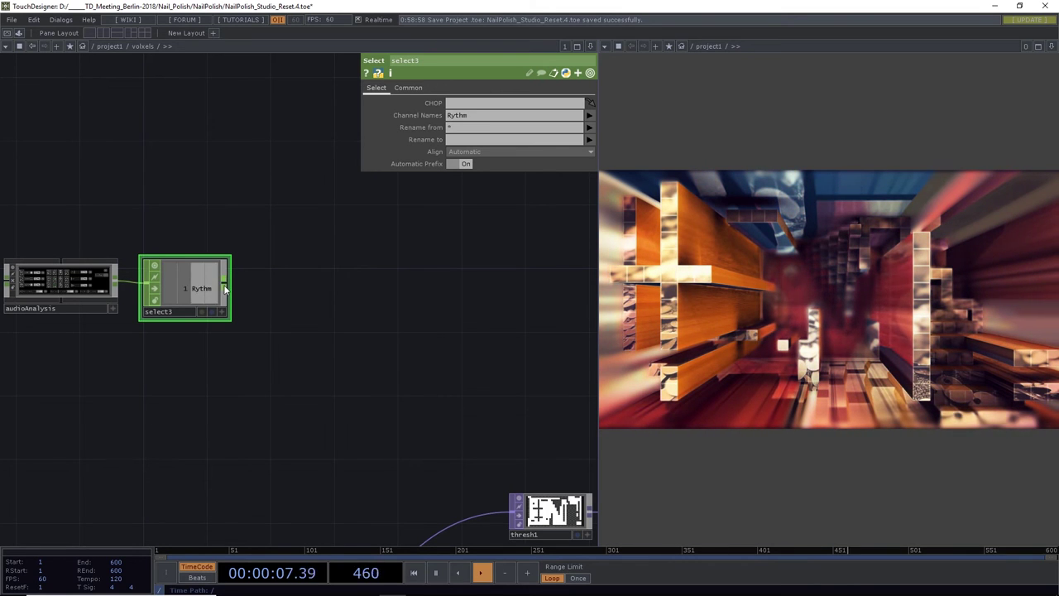
{"action": "left_click", "coordinate": [226, 287]}
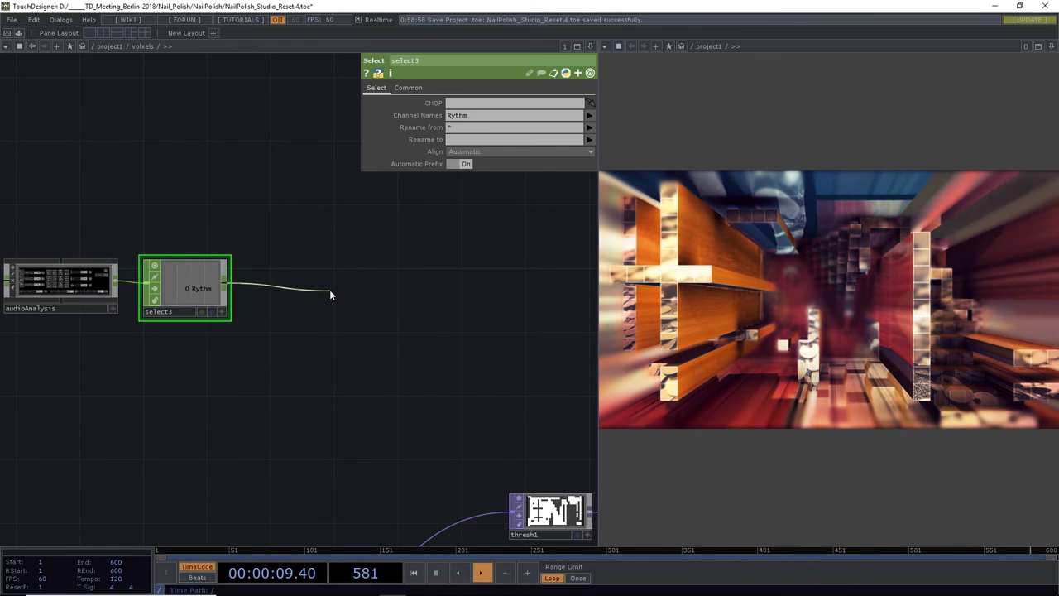
{"action": "left_click", "coordinate": [325, 277]}
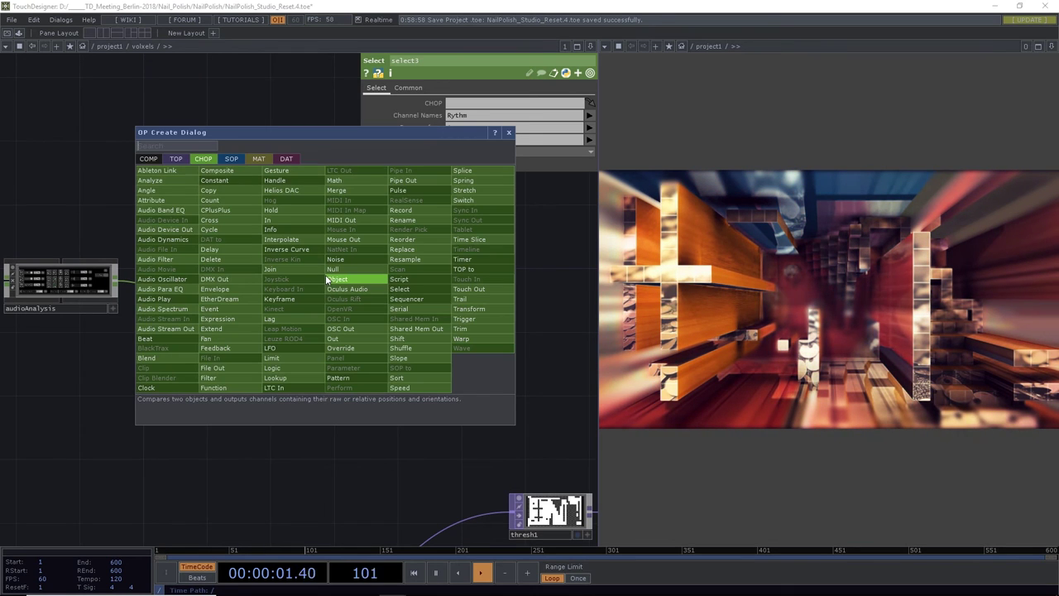
{"action": "type", "text": "coun"}
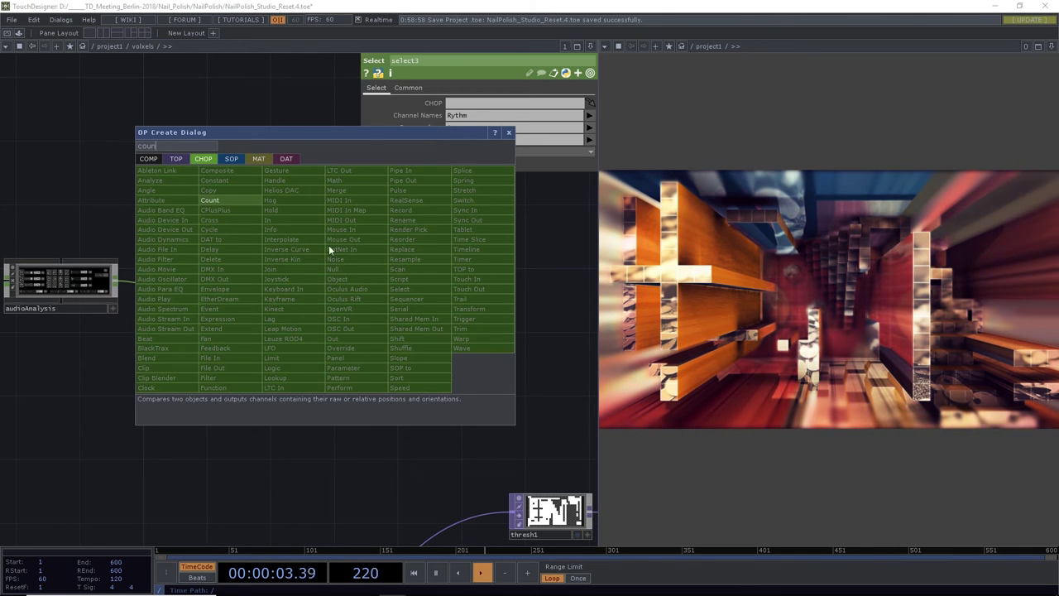
{"action": "left_click", "coordinate": [234, 201]}
{"action": "left_click", "coordinate": [307, 284]}
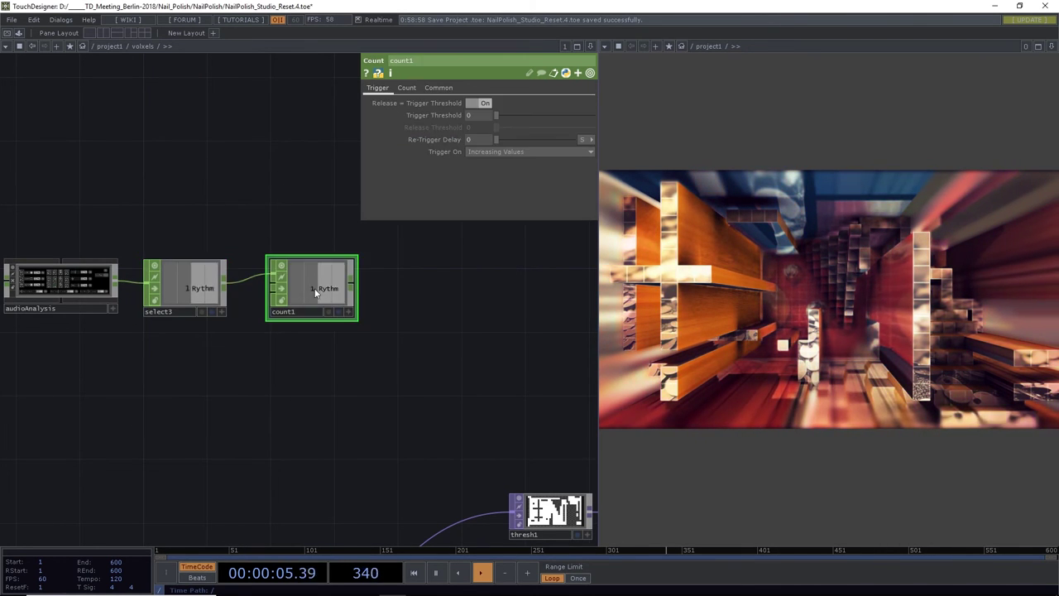
Set the count1 Limit to Loop Min/Max with a Limit Maximum of 8
{"action": "left_click", "coordinate": [407, 88]}
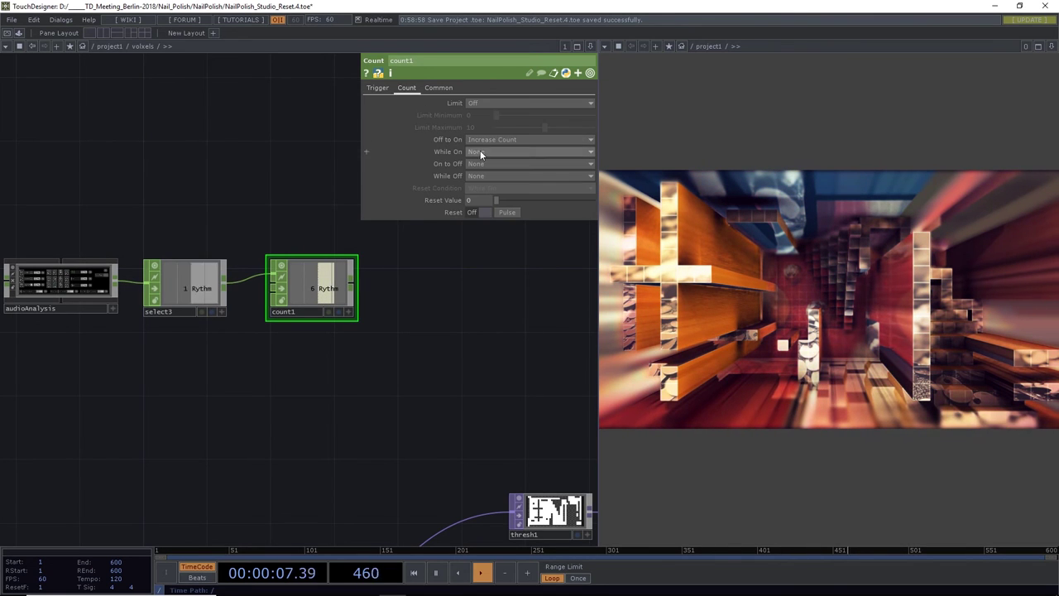
{"action": "left_click", "coordinate": [481, 102]}
{"action": "left_click", "coordinate": [487, 123]}
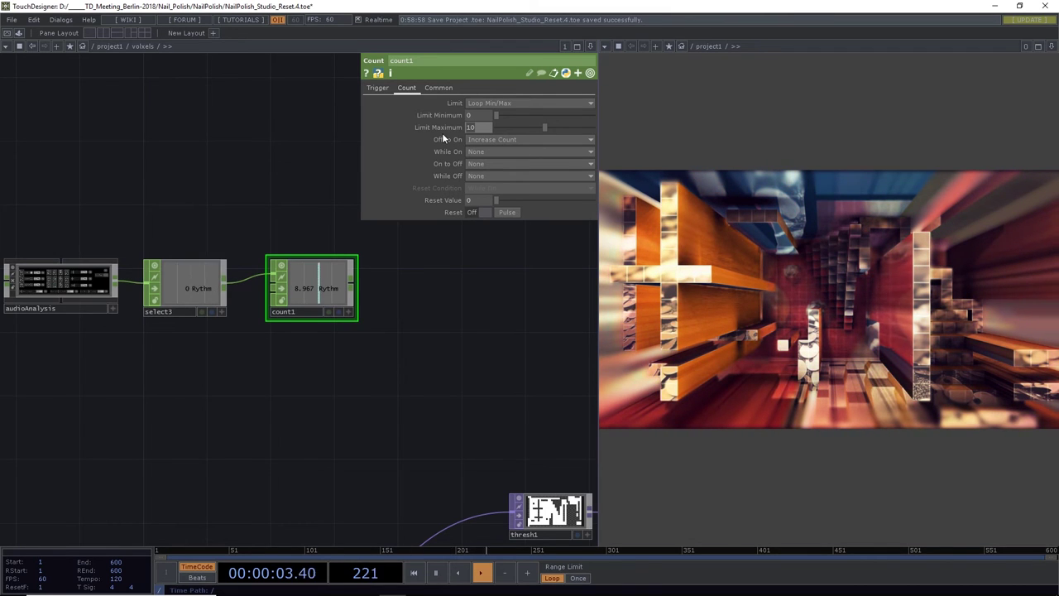
{"action": "scroll", "coordinate": [441, 132], "scroll_direction": "down", "scroll_amount": 2}
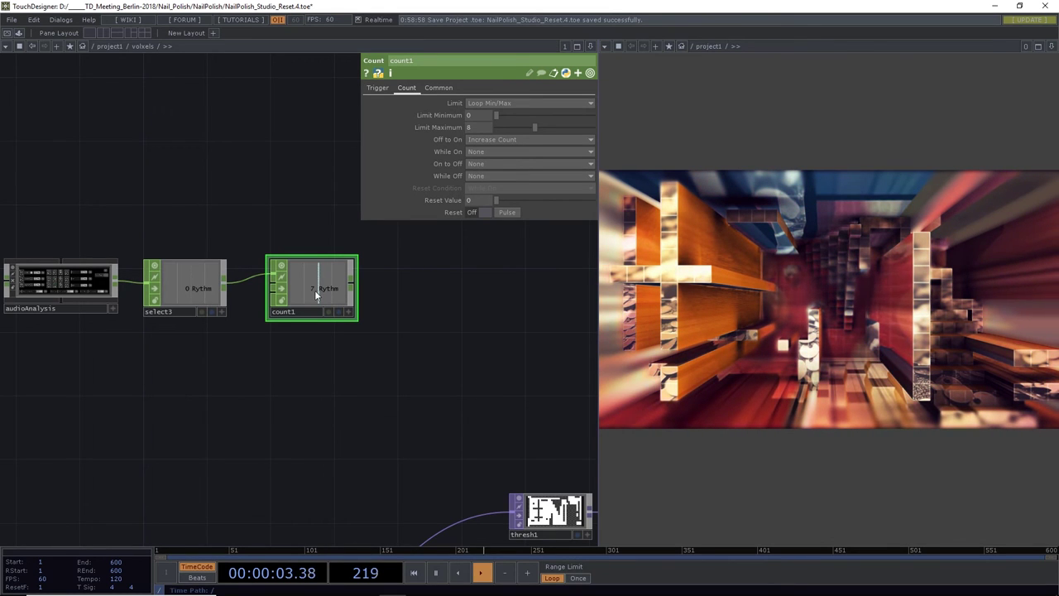
Add a Logic CHOP fed by count1
{"action": "left_click_drag", "start_coordinate": [398, 305], "coordinate": [286, 304]}
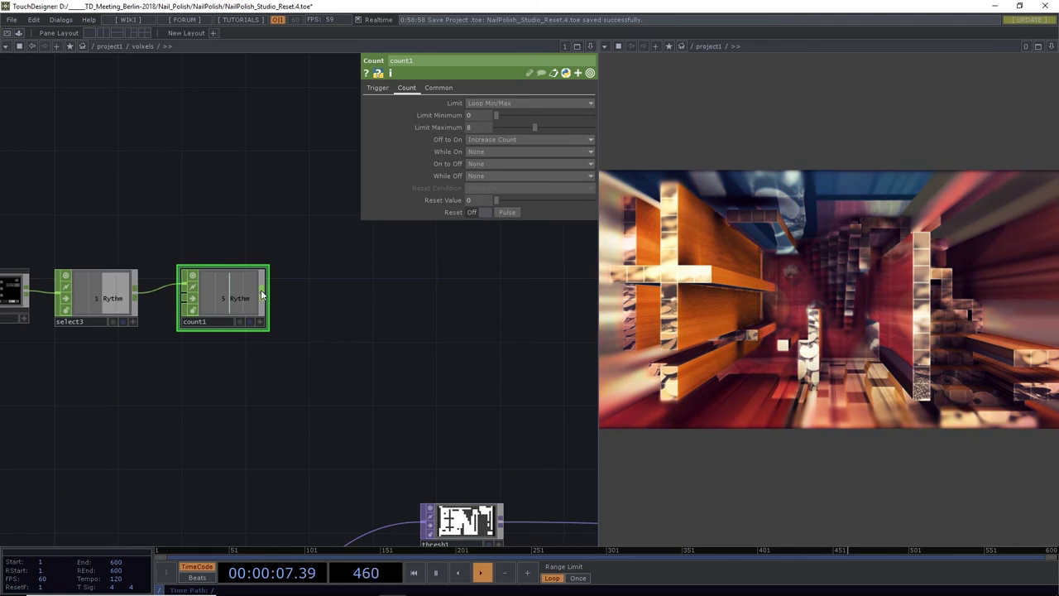
{"action": "left_click", "coordinate": [314, 295]}
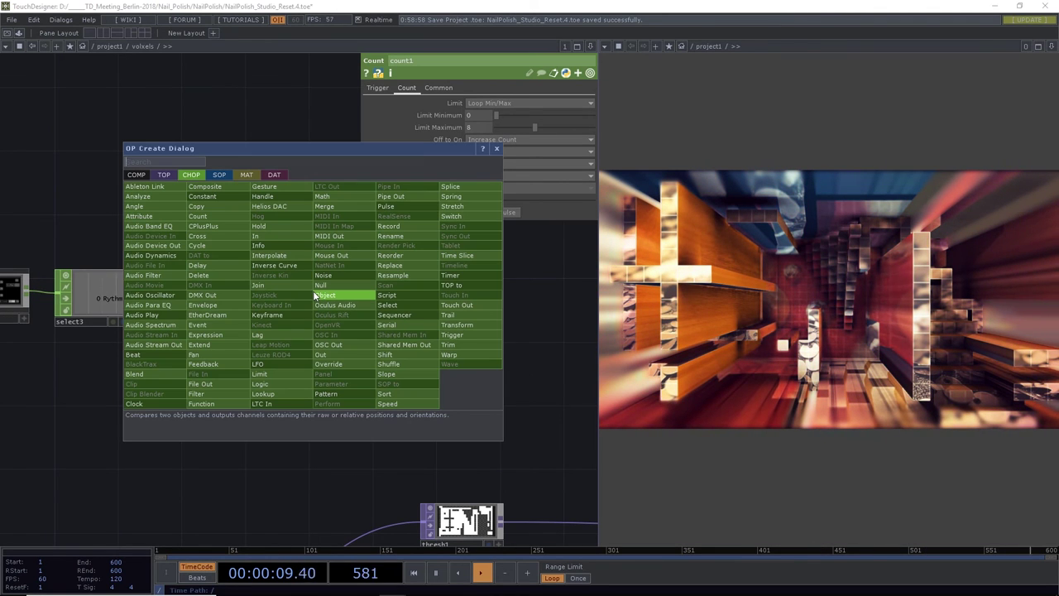
{"action": "type", "text": "logi"}
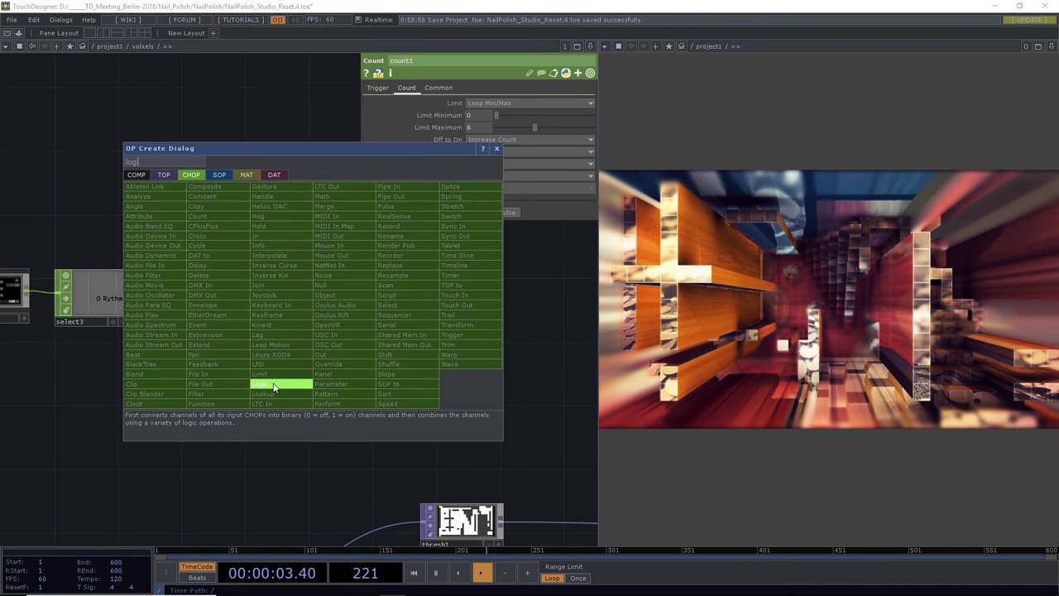
{"action": "left_click", "coordinate": [277, 383]}
{"action": "left_click", "coordinate": [328, 296]}
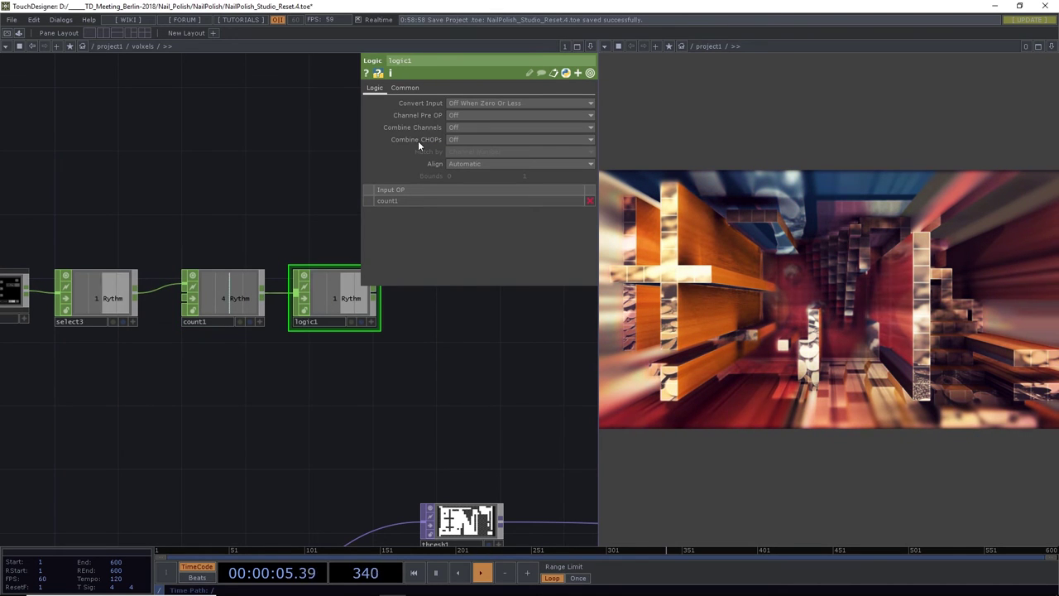
Set the Convert Input option of logic1 to Off When Outside Bounds
{"action": "left_click", "coordinate": [457, 104]}
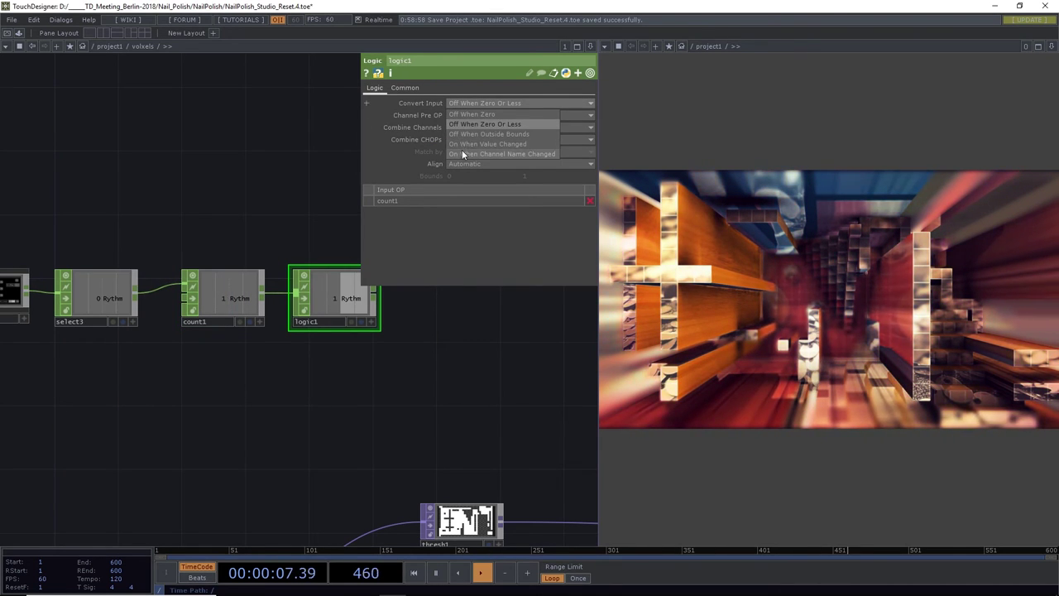
{"action": "left_click", "coordinate": [462, 133]}
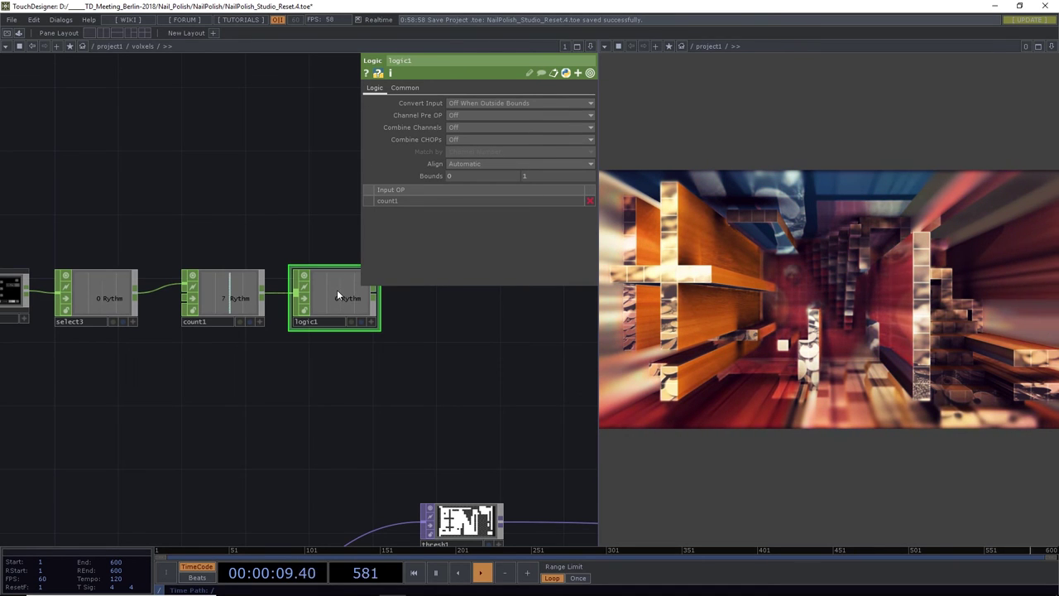
{"action": "left_click_drag", "start_coordinate": [433, 315], "coordinate": [386, 316]}
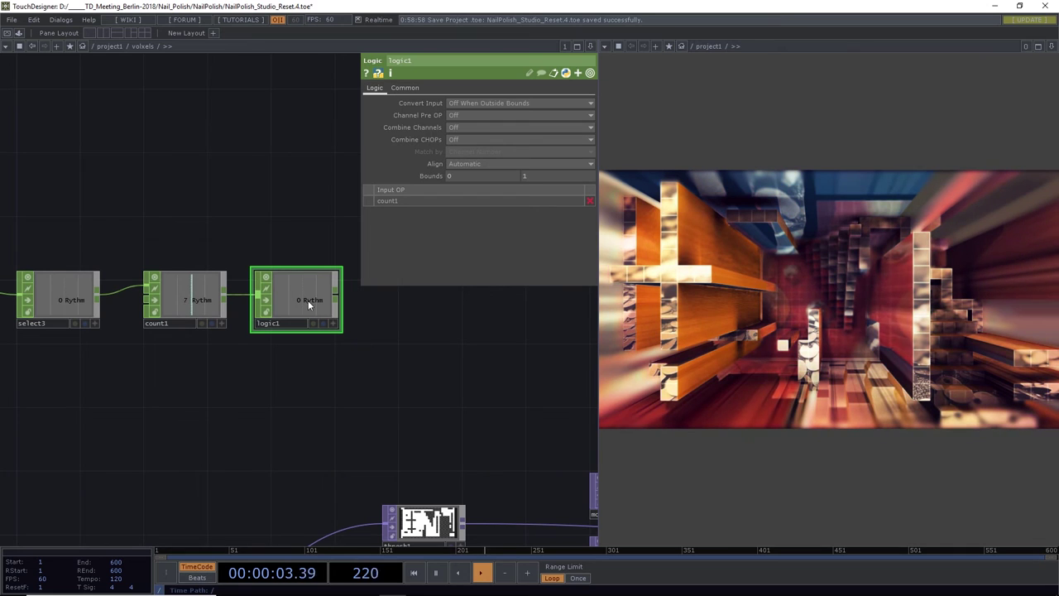
Add a Filter CHOP fed by logic1 at the end of the rhythm chain
{"action": "scroll", "coordinate": [308, 301], "scroll_direction": "down", "scroll_amount": 5}
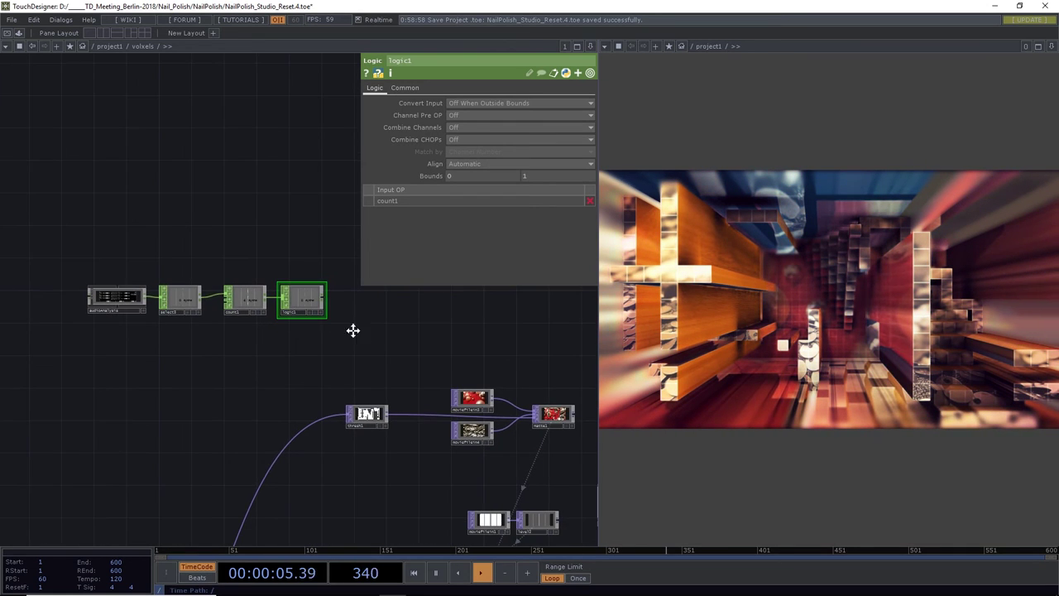
{"action": "left_click_drag", "start_coordinate": [360, 328], "coordinate": [240, 312]}
{"action": "left_click", "coordinate": [211, 303]}
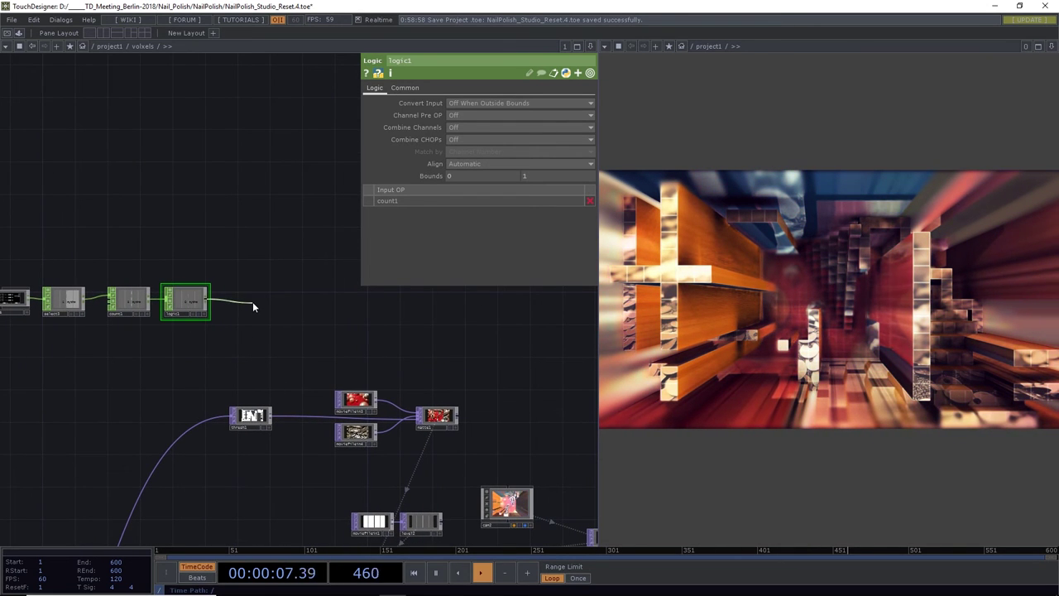
{"action": "left_click", "coordinate": [254, 306]}
{"action": "type", "text": "filter"}
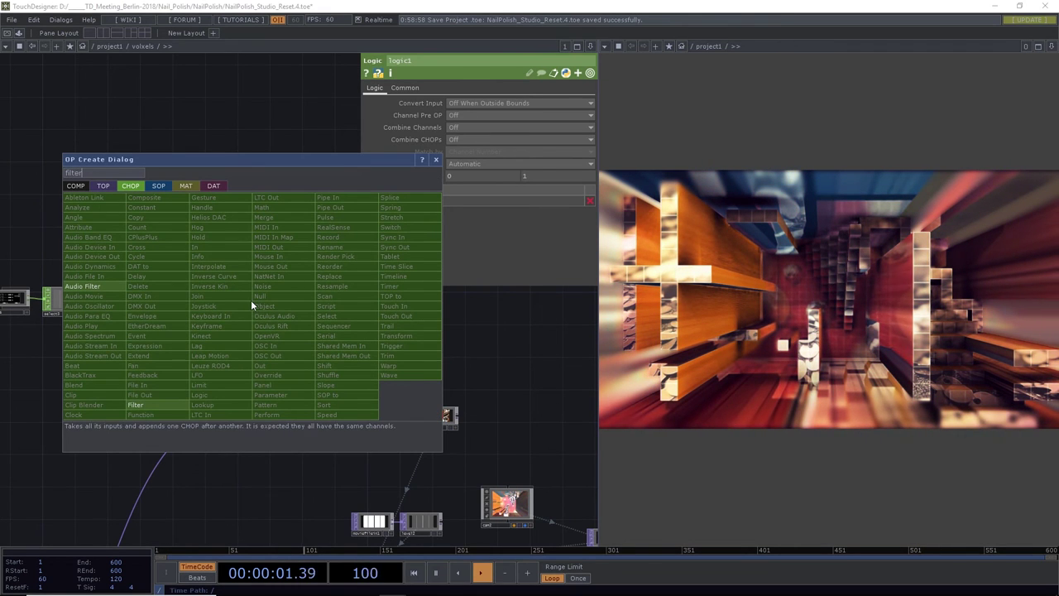
{"action": "left_click", "coordinate": [144, 405]}
{"action": "left_click", "coordinate": [269, 302]}
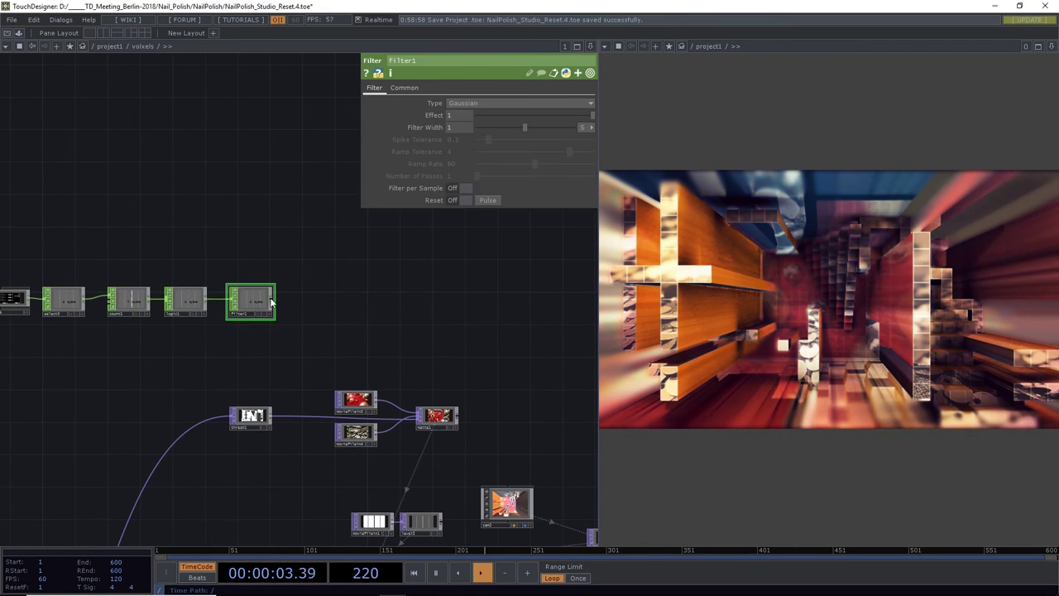
Add a Speed CHOP fed by filter1
{"action": "left_click", "coordinate": [275, 299]}
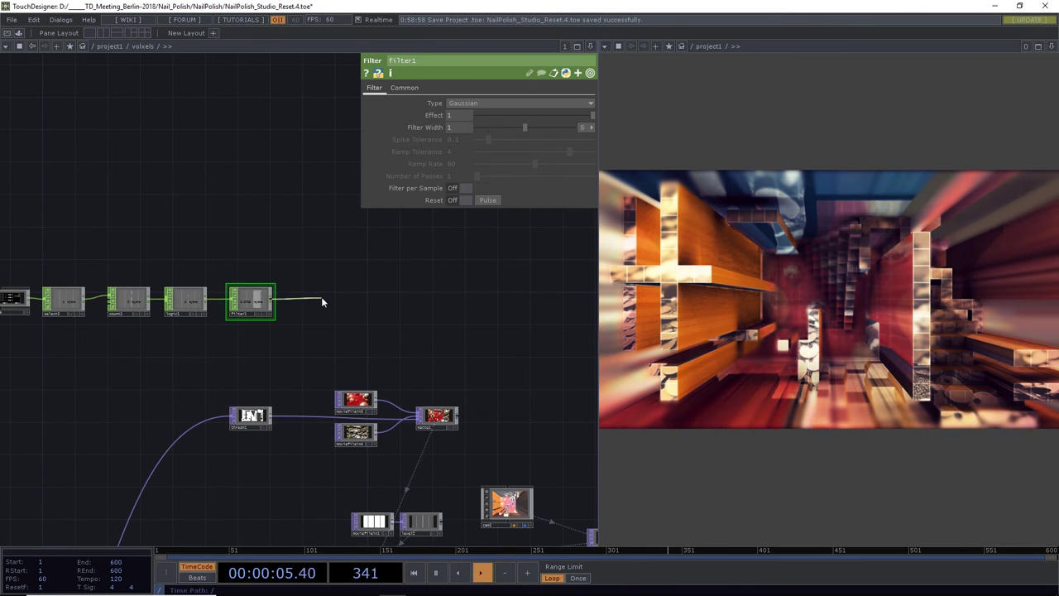
{"action": "left_click", "coordinate": [322, 302]}
{"action": "type", "text": "s"}
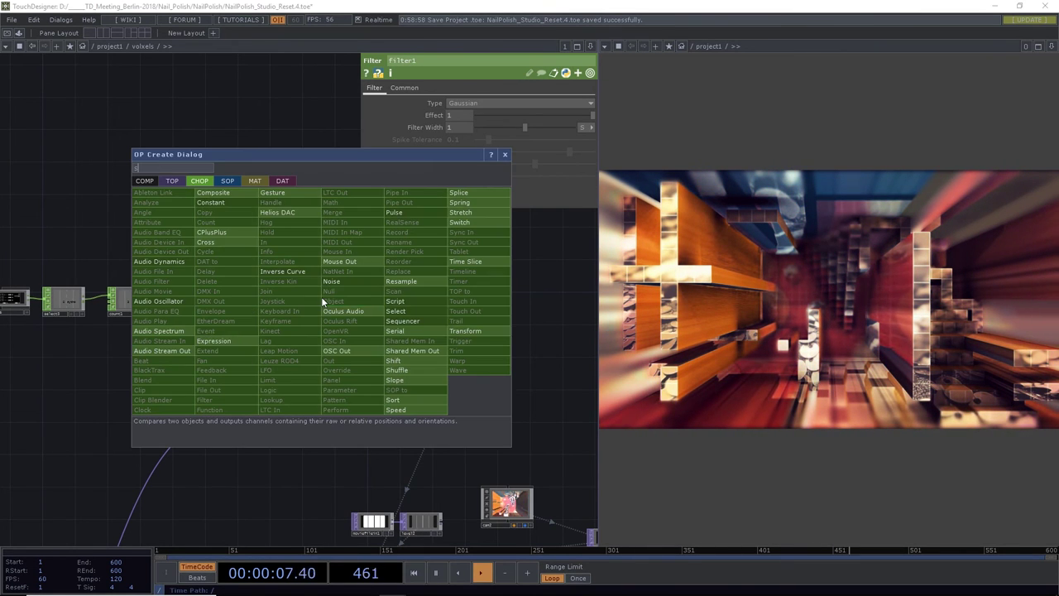
{"action": "type", "text": "peed"}
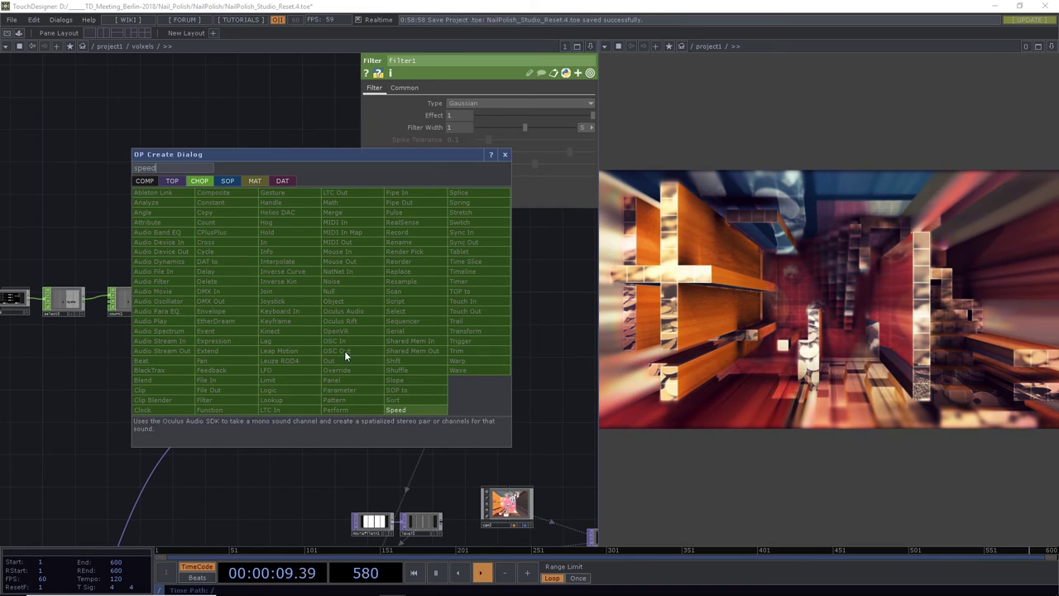
{"action": "left_click", "coordinate": [394, 412]}
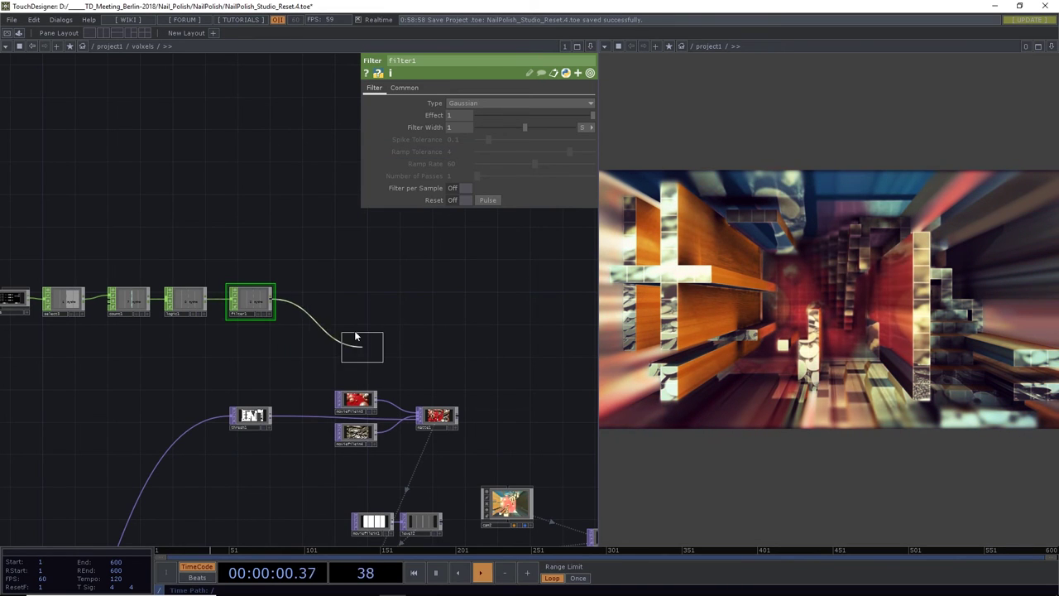
{"action": "left_click", "coordinate": [310, 302]}
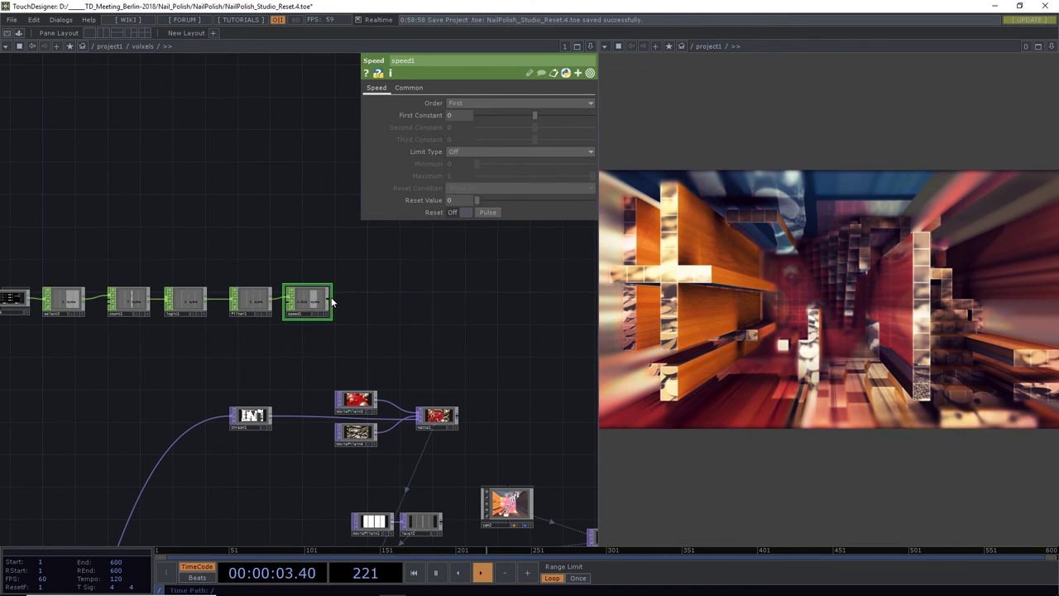
Add a Trail CHOP fed by speed1 and inspect its Rythm curve up close
{"action": "key", "text": "Tab"}
{"action": "type", "text": "trail"}
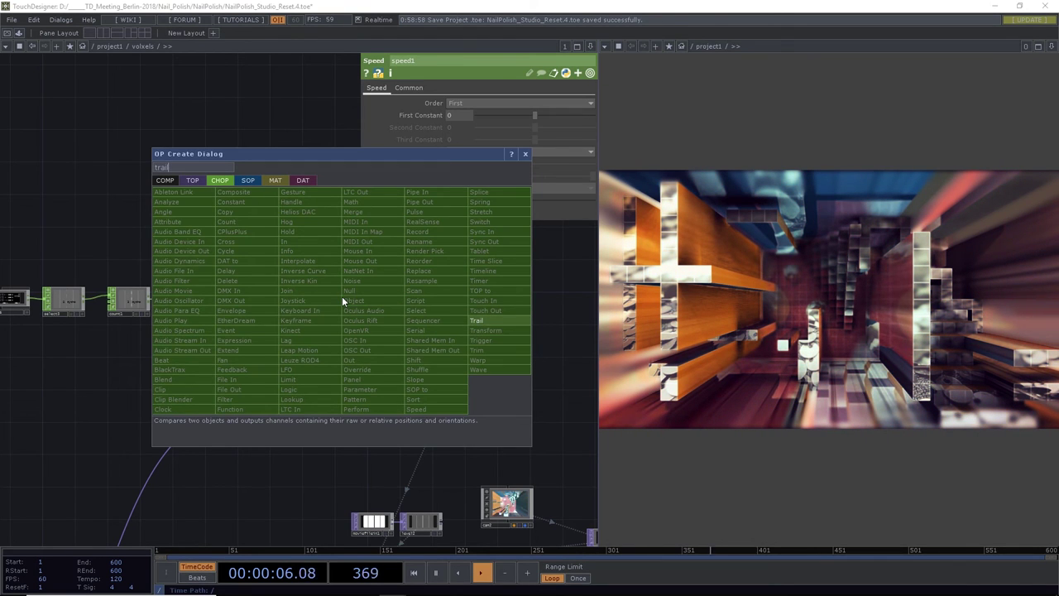
{"action": "key", "text": "Return"}
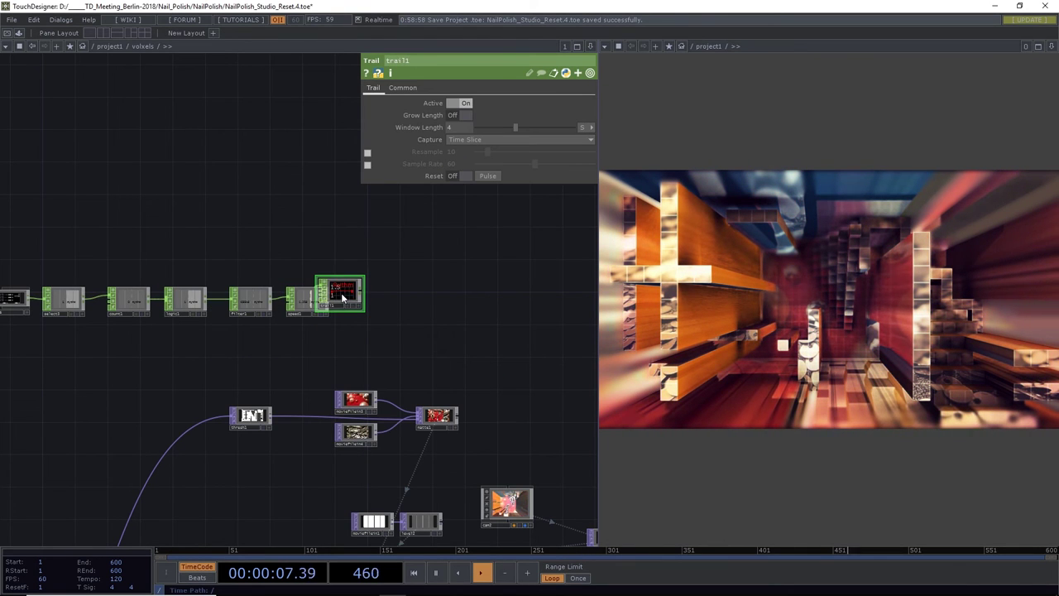
{"action": "left_click", "coordinate": [356, 292]}
{"action": "scroll", "coordinate": [365, 301], "scroll_direction": "up", "scroll_amount": 5}
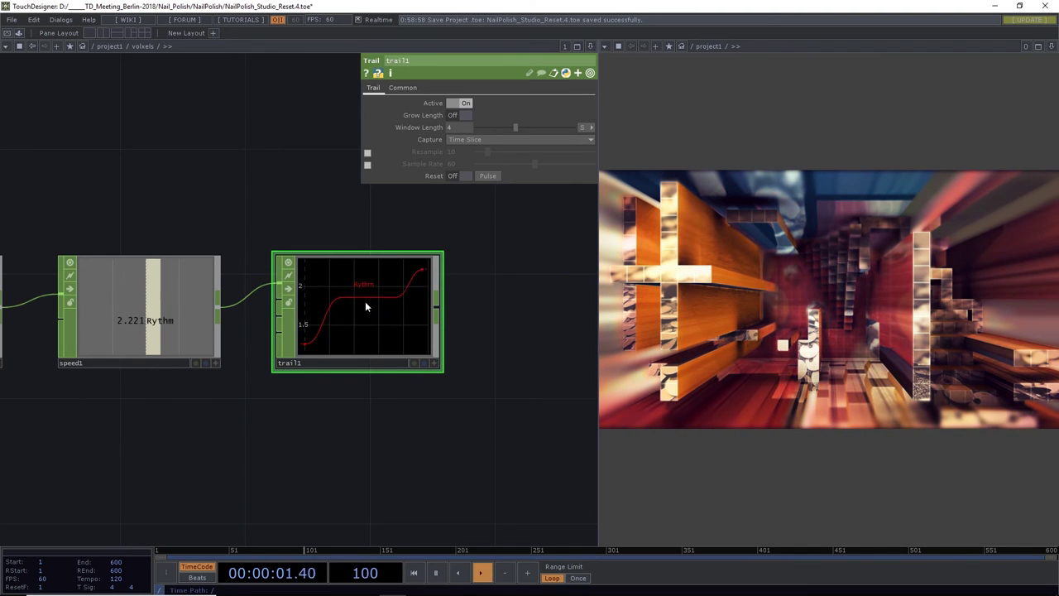
Open speed1 in a floating viewer window and place it over an empty area of the network
{"action": "scroll", "coordinate": [365, 301], "scroll_direction": "down", "scroll_amount": 5}
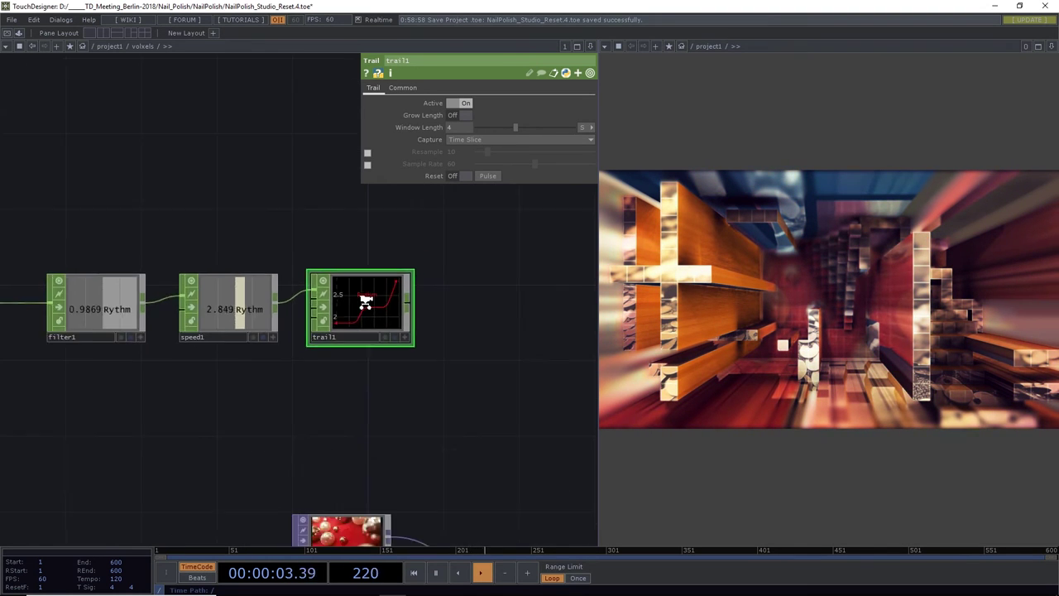
{"action": "scroll", "coordinate": [379, 320], "scroll_direction": "down", "scroll_amount": 2}
{"action": "left_click_drag", "start_coordinate": [432, 341], "coordinate": [412, 297]}
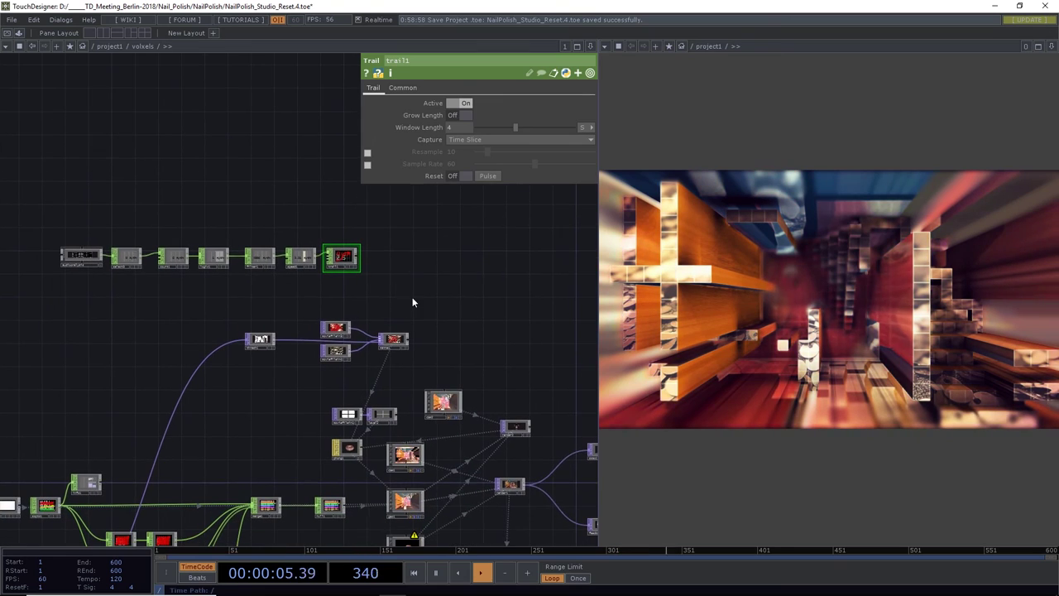
{"action": "scroll", "coordinate": [459, 301], "scroll_direction": "down", "scroll_amount": 2}
{"action": "scroll", "coordinate": [465, 304], "scroll_direction": "down", "scroll_amount": 3}
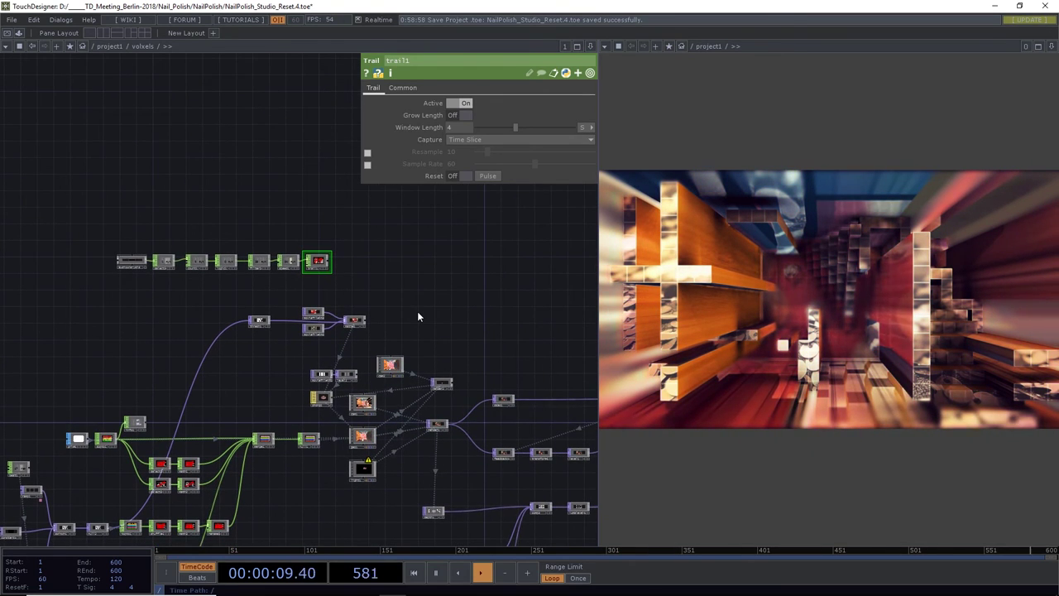
{"action": "left_click_drag", "start_coordinate": [430, 295], "coordinate": [480, 276]}
{"action": "scroll", "coordinate": [479, 277], "scroll_direction": "down", "scroll_amount": 2}
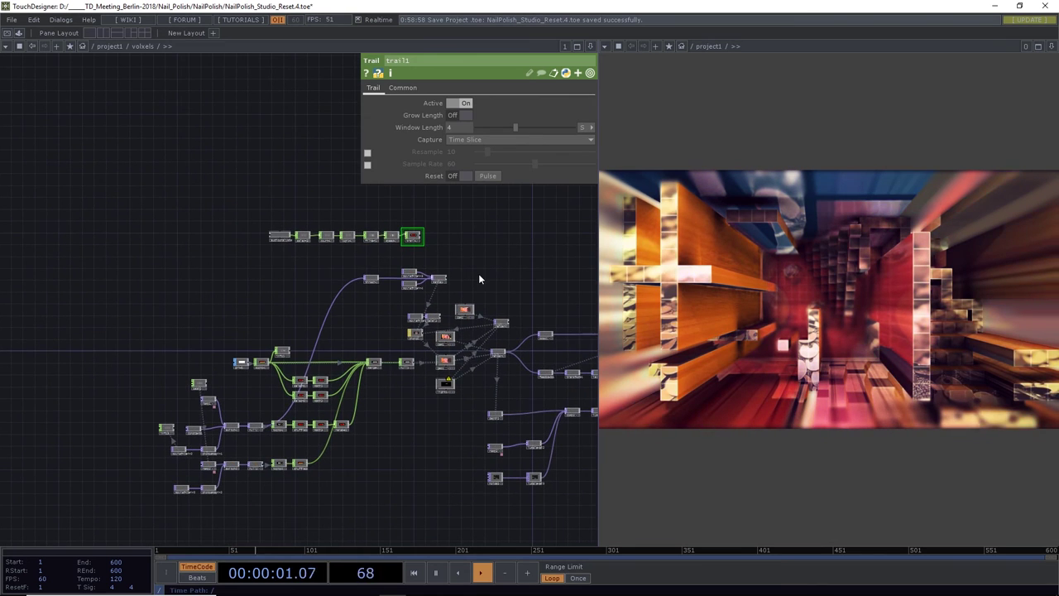
{"action": "right_click", "coordinate": [393, 239]}
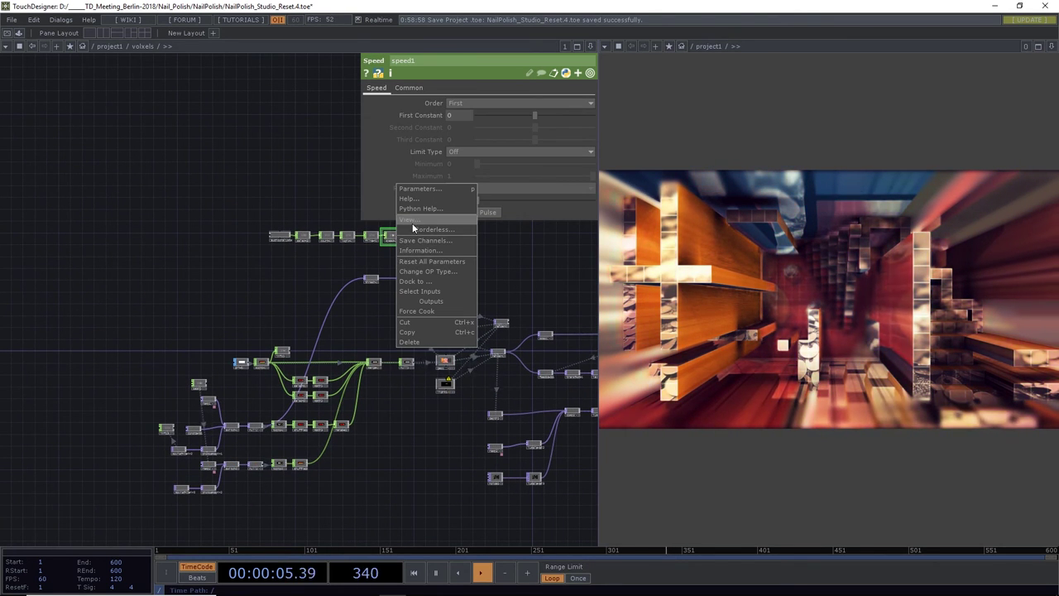
{"action": "left_click", "coordinate": [412, 221]}
{"action": "left_click_drag", "start_coordinate": [398, 181], "coordinate": [166, 178]}
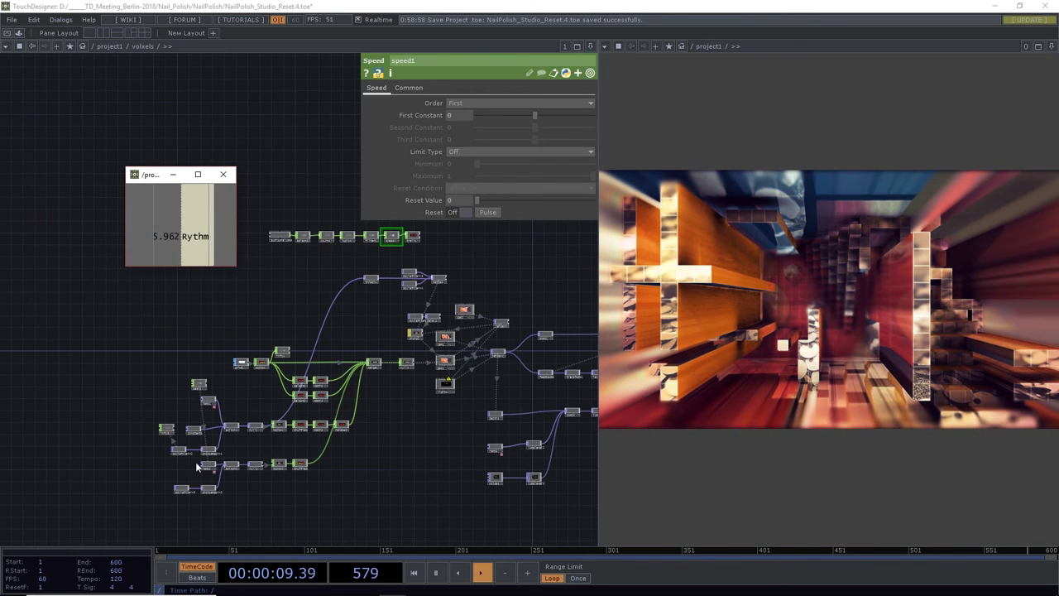
Drive the Phase of ramp1 with a relative CHOP reference to the Rythm channel of speed1
{"action": "scroll", "coordinate": [206, 376], "scroll_direction": "up", "scroll_amount": 5}
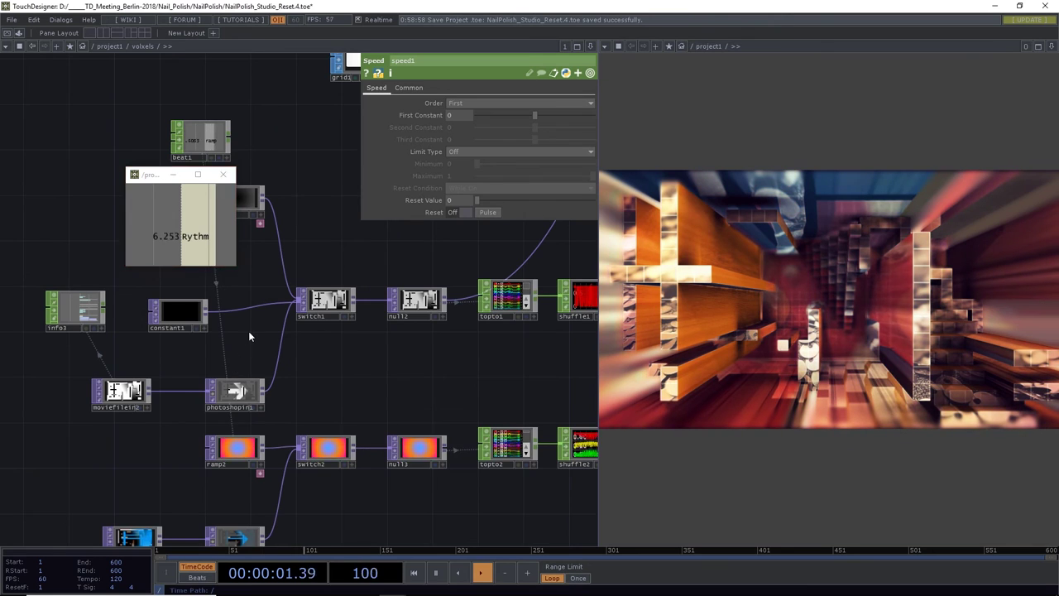
{"action": "left_click_drag", "start_coordinate": [185, 376], "coordinate": [260, 402]}
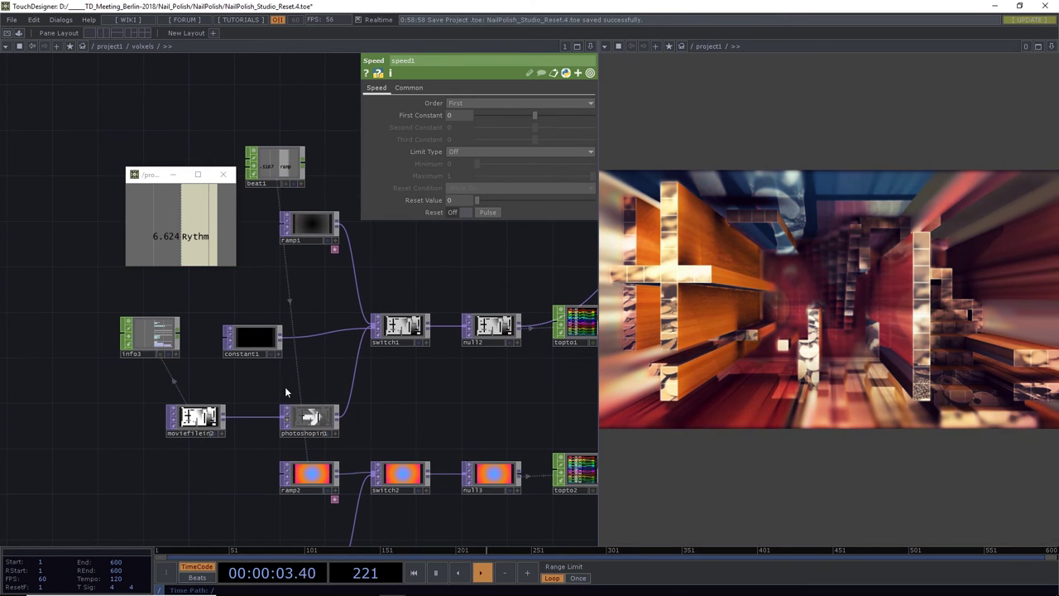
{"action": "scroll", "coordinate": [321, 387], "scroll_direction": "up", "scroll_amount": 3}
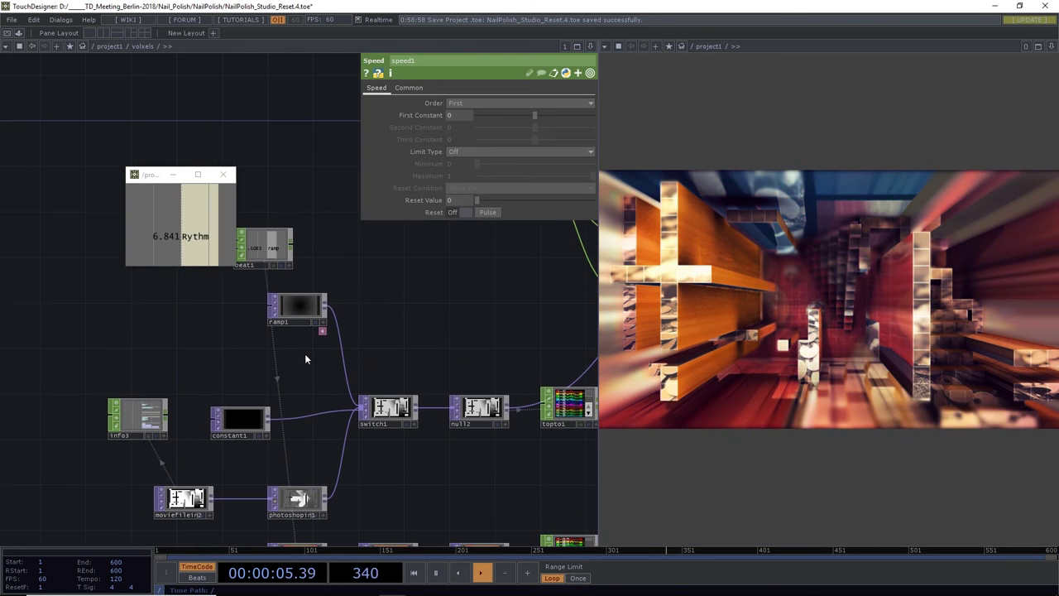
{"action": "left_click", "coordinate": [297, 310]}
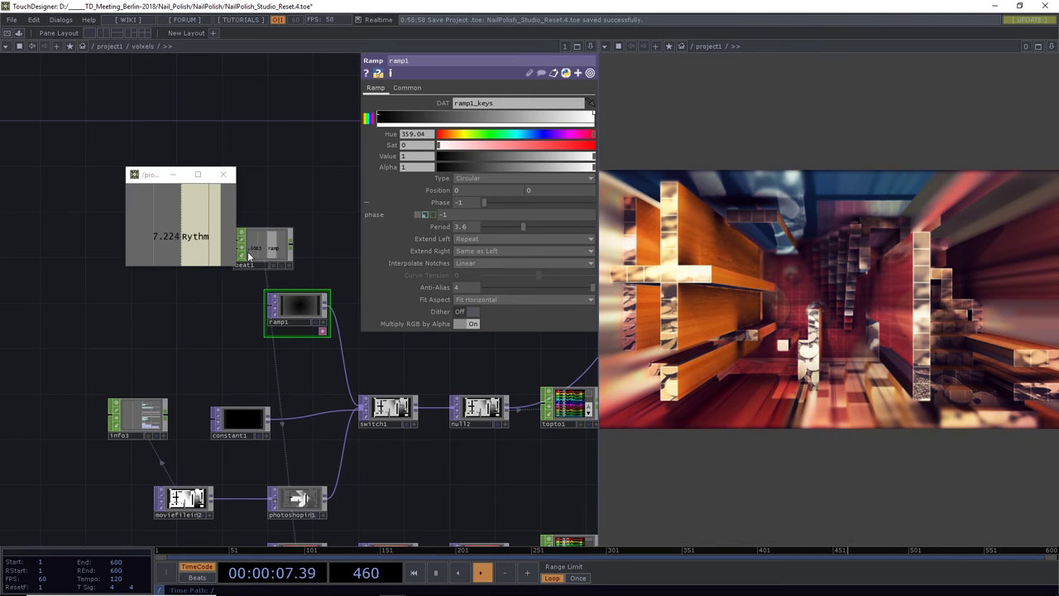
{"action": "left_click_drag", "start_coordinate": [199, 235], "coordinate": [471, 203]}
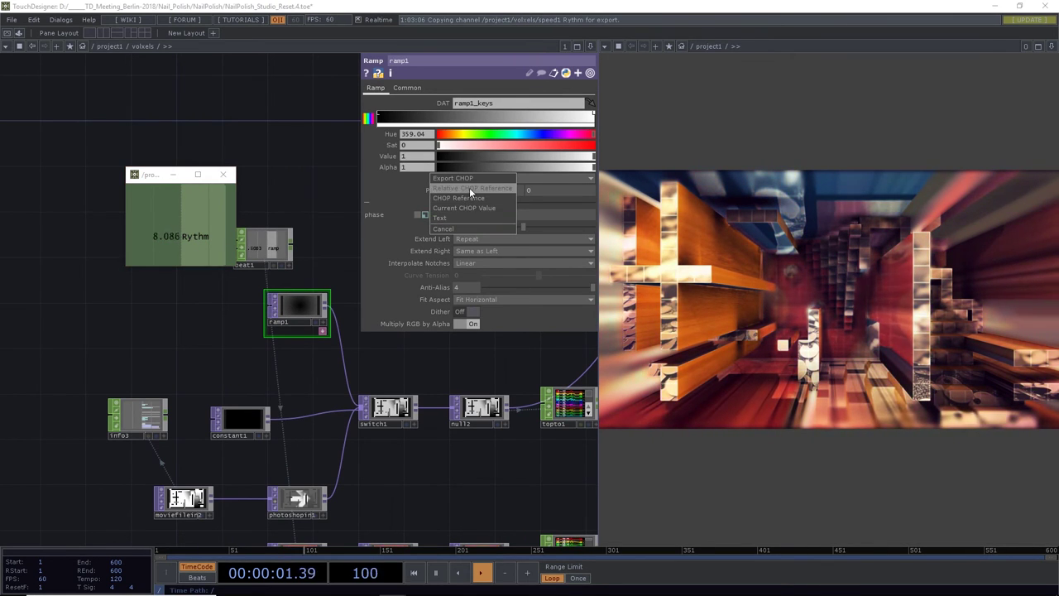
{"action": "left_click", "coordinate": [469, 187]}
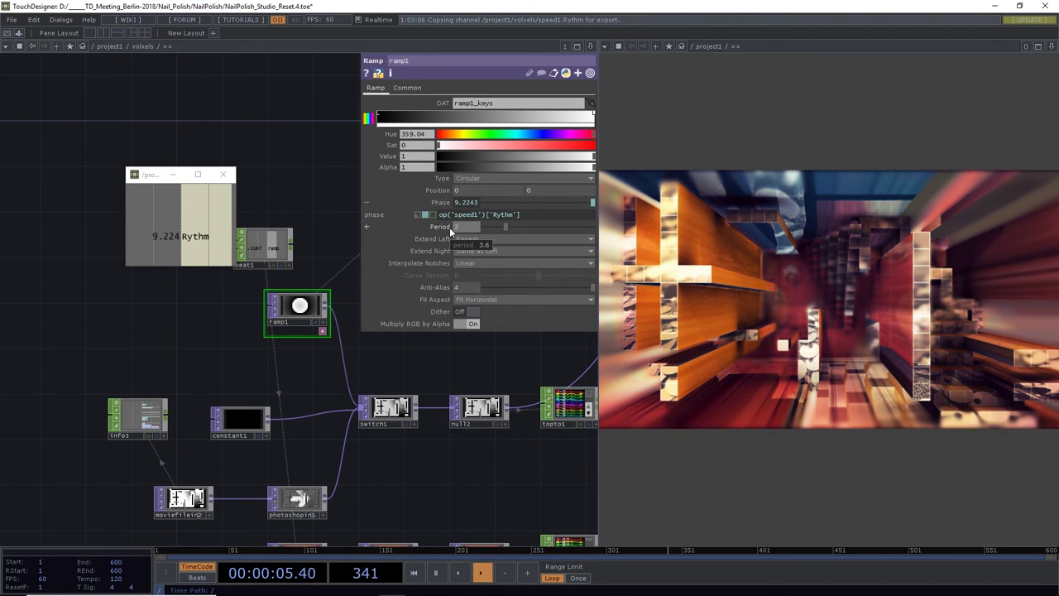
Set the Index of switch1 to 0.66 to blend ramp1 with photoshopin1
{"action": "left_click", "coordinate": [392, 407]}
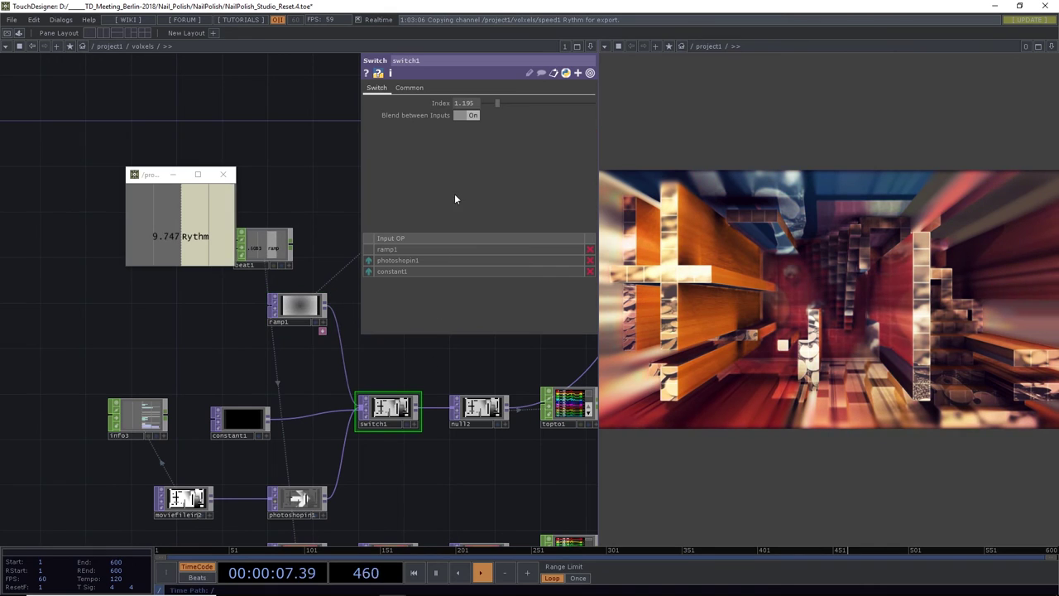
{"action": "middle_click_drag", "start_coordinate": [471, 105], "coordinate": [469, 87]}
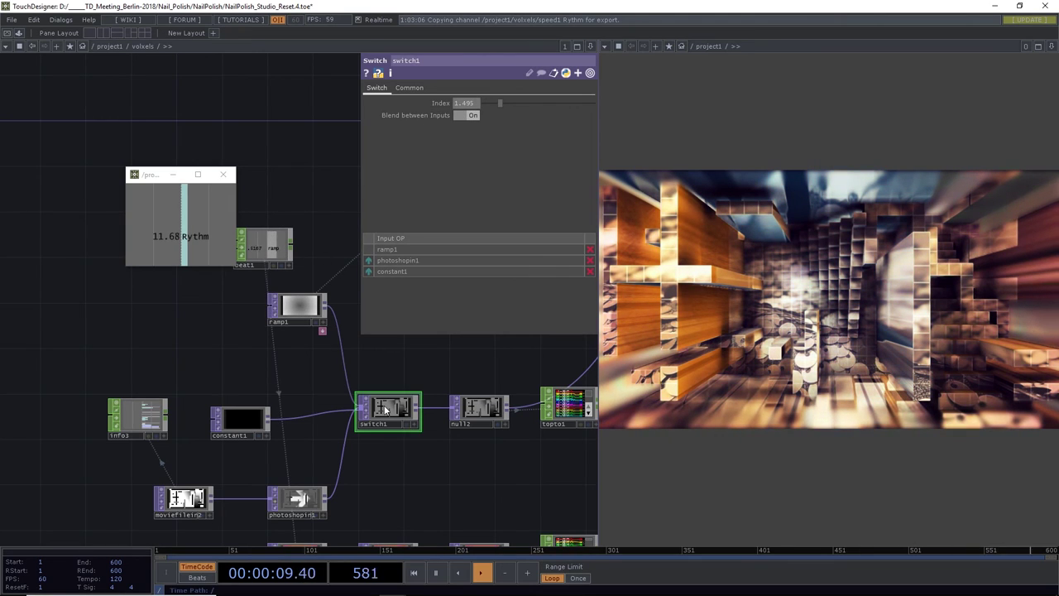
{"action": "left_click", "coordinate": [503, 103]}
{"action": "mouse_move", "coordinate": [504, 101]}
{"action": "left_mouse_down"}
{"action": "mouse_move", "coordinate": [515, 101]}
{"action": "mouse_move", "coordinate": [487, 102]}
{"action": "left_mouse_up"}
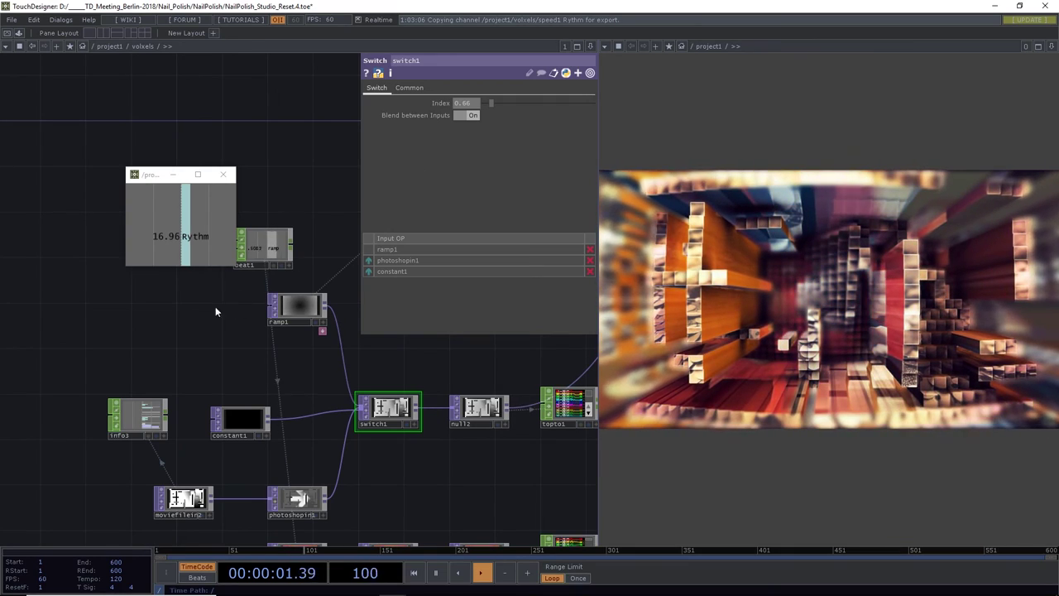
Show the transform parameters of cam1 and move the floating speed1 viewer clear of the CHOP chain
{"action": "scroll", "coordinate": [181, 308], "scroll_direction": "down", "scroll_amount": 5}
{"action": "left_click_drag", "start_coordinate": [278, 298], "coordinate": [105, 402]}
{"action": "left_click_drag", "start_coordinate": [294, 412], "coordinate": [205, 445]}
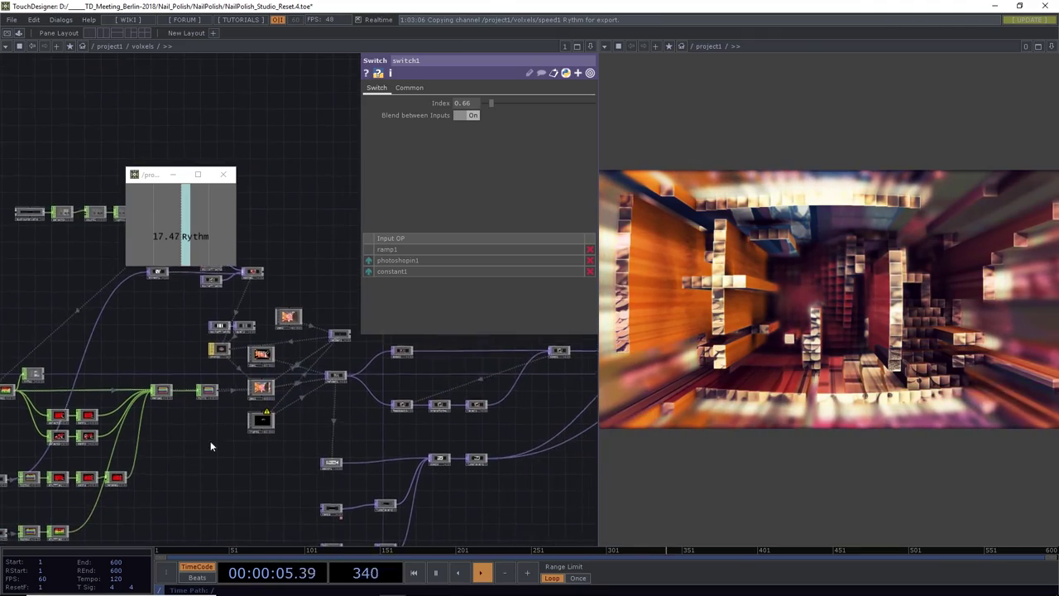
{"action": "scroll", "coordinate": [307, 368], "scroll_direction": "up", "scroll_amount": 5}
{"action": "left_click_drag", "start_coordinate": [257, 341], "coordinate": [342, 420]}
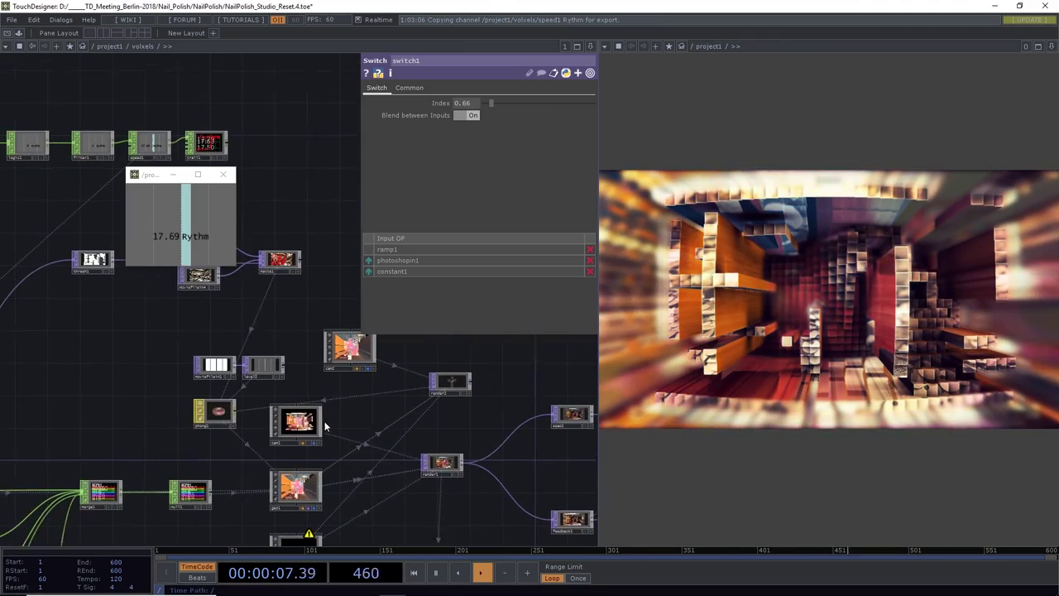
{"action": "left_click", "coordinate": [302, 425]}
{"action": "left_click_drag", "start_coordinate": [250, 193], "coordinate": [302, 228]}
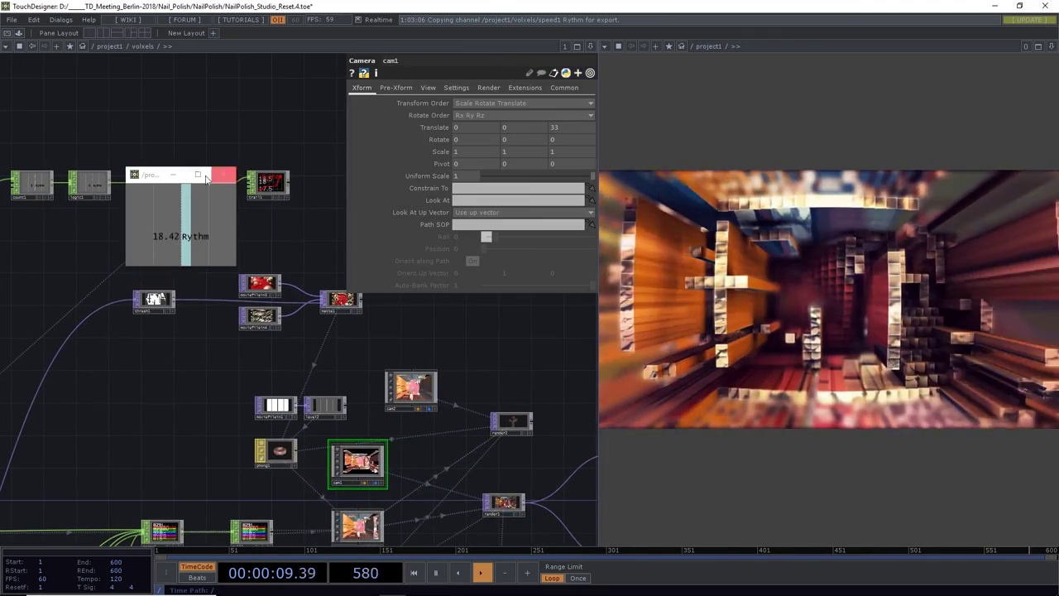
{"action": "left_click_drag", "start_coordinate": [153, 175], "coordinate": [108, 278]}
Drive cam1's Translate Z with a relative reference to filter1's Rythm channel, using the expression 33+op('filter1')['Rythm']
{"action": "scroll", "coordinate": [199, 205], "scroll_direction": "up", "scroll_amount": 4}
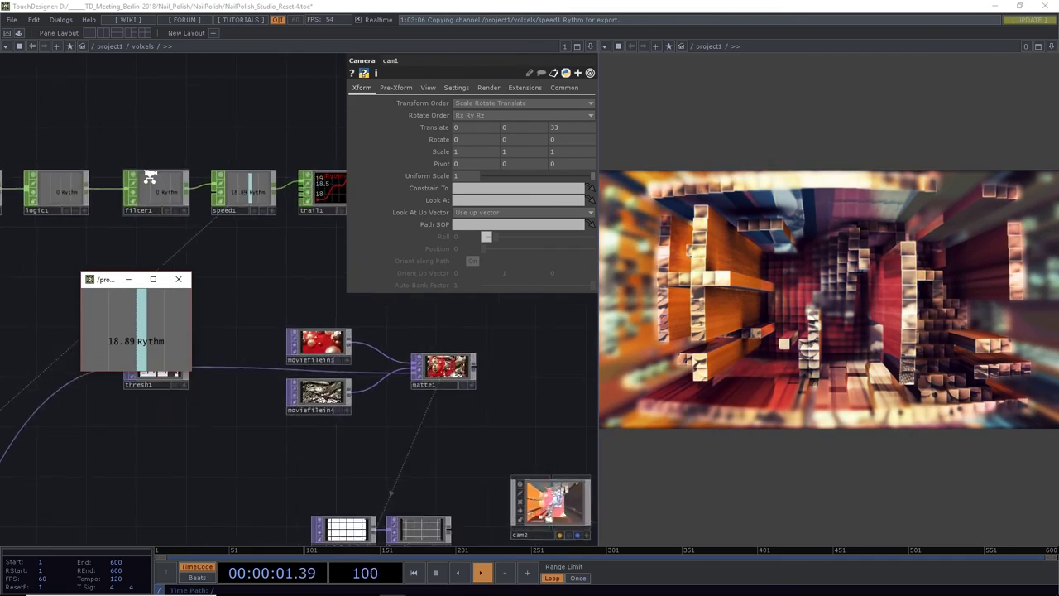
{"action": "left_click", "coordinate": [170, 198]}
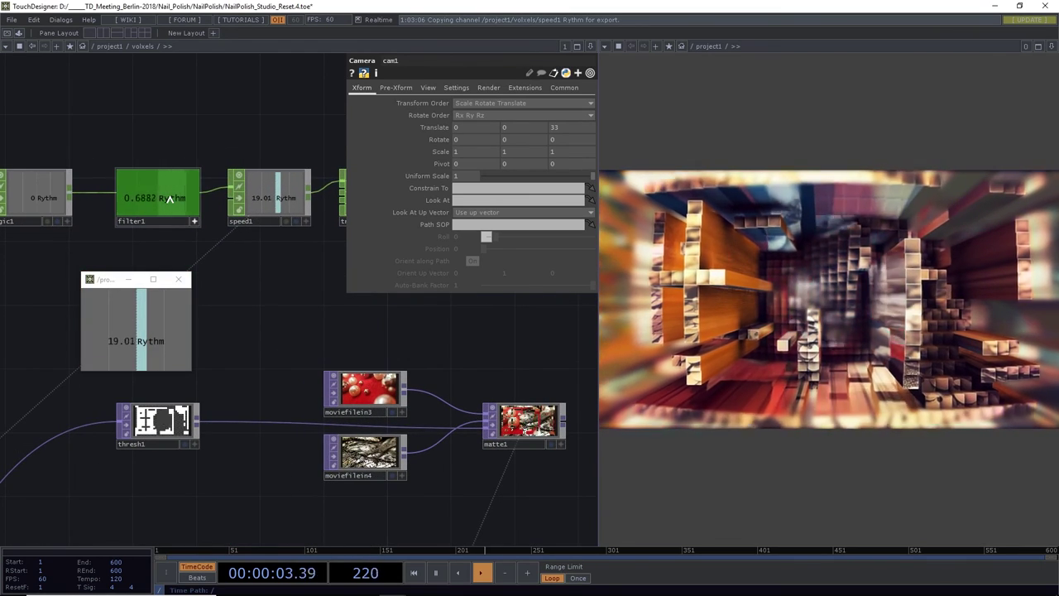
{"action": "right_click", "coordinate": [567, 126]}
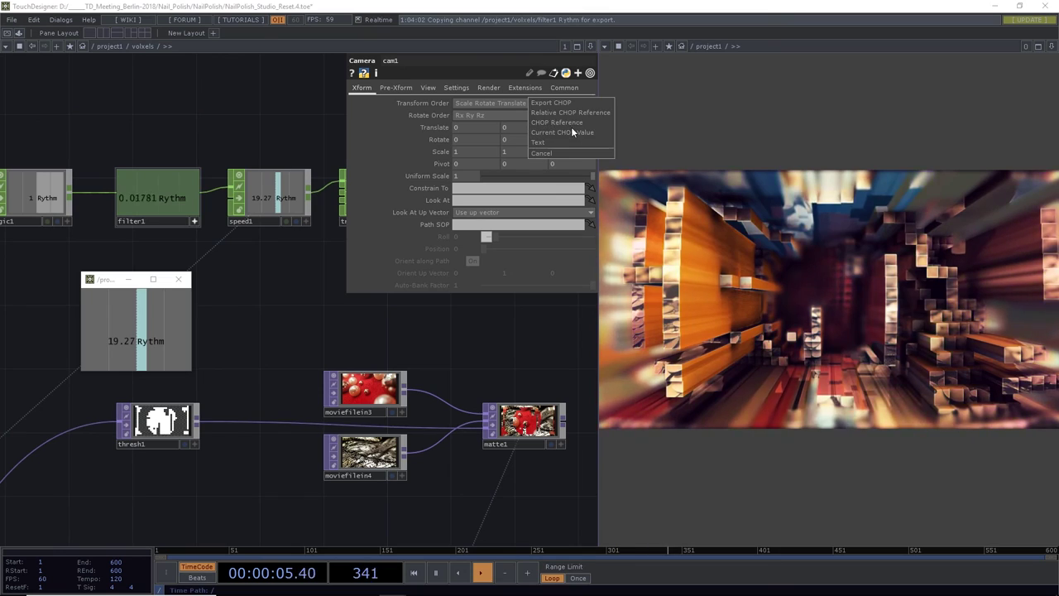
{"action": "left_click", "coordinate": [565, 107]}
{"action": "left_click", "coordinate": [425, 129]}
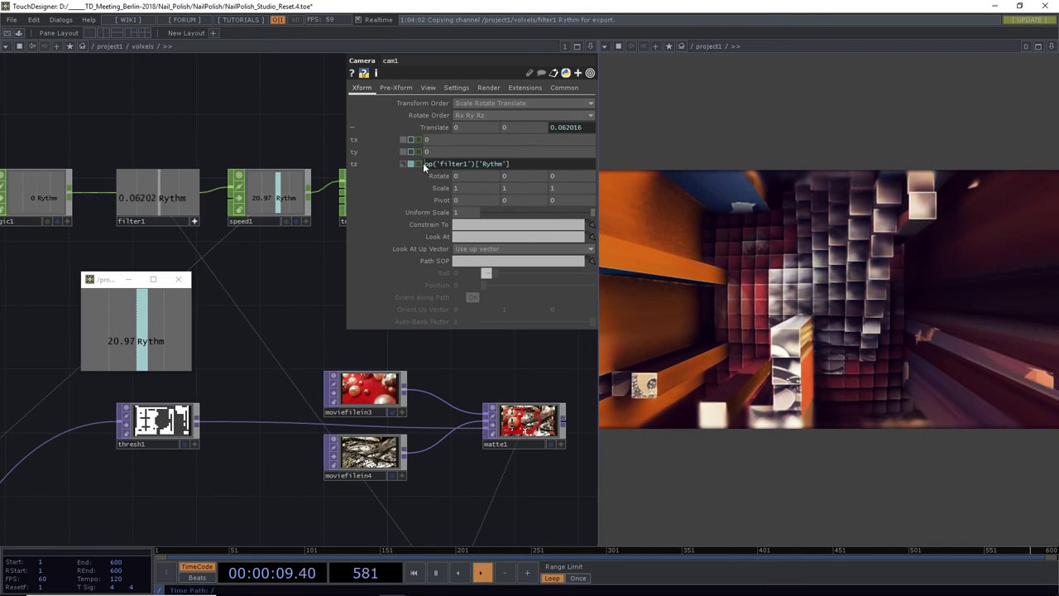
{"action": "type", "text": "3+"}
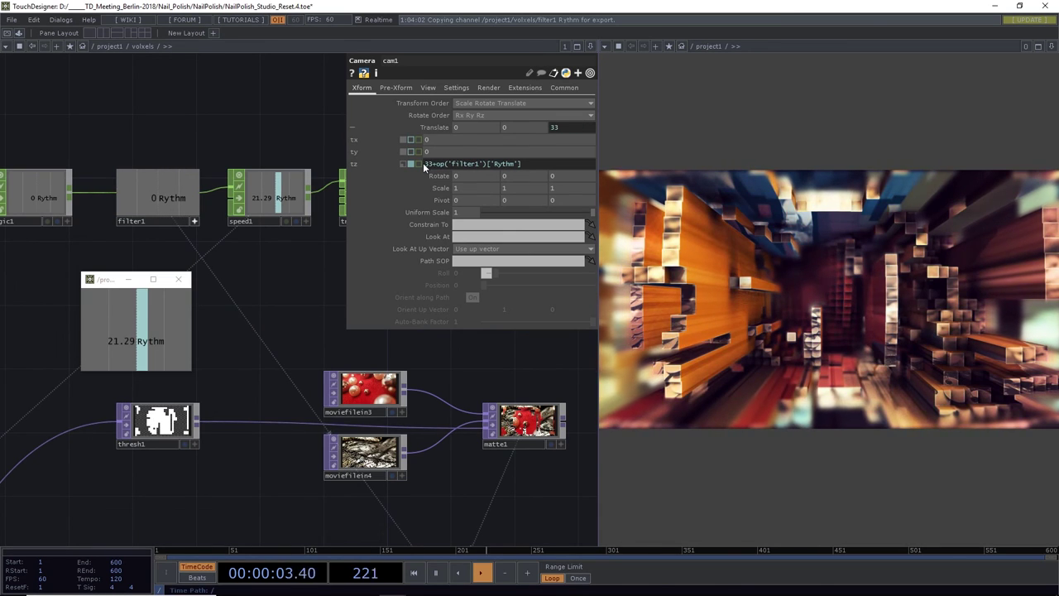
Change the base value in cam1's Translate Z expression to 25, giving 25+op('filter1')['Rythm']
{"action": "key", "text": "BackSpace"}
{"action": "key", "text": "BackSpace"}
{"action": "type", "text": "25"}
{"action": "key", "text": "Return"}
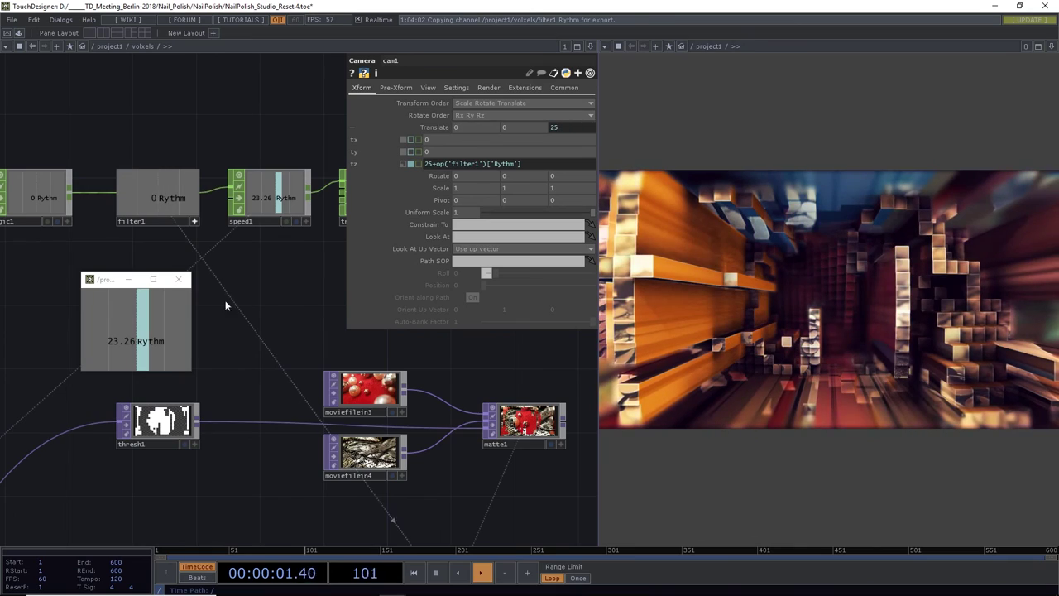
Close the floating speed1 viewer and save the project
{"action": "left_click", "coordinate": [177, 281]}
{"action": "left_click_drag", "start_coordinate": [243, 290], "coordinate": [146, 234]}
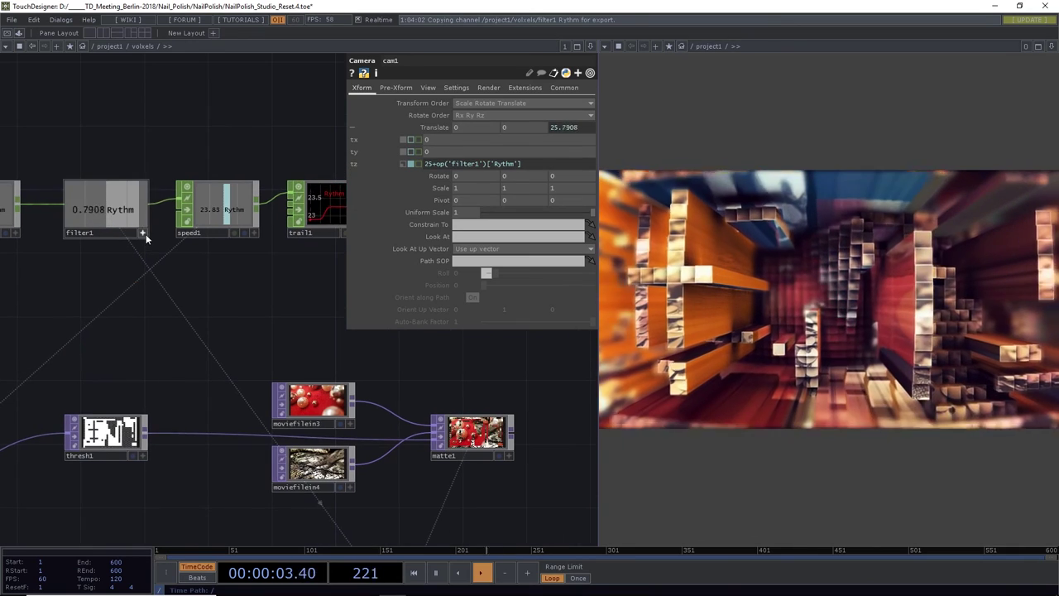
{"action": "key", "text": "ctrl+s"}
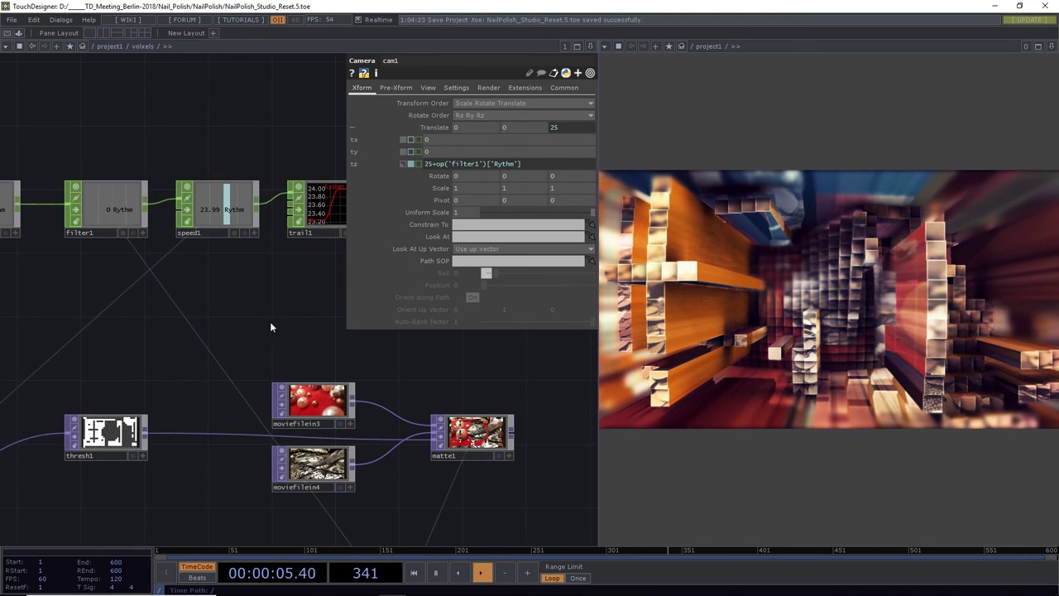
Show the Light parameters of light1 and return to the audio-analysis CHOP chain
{"action": "scroll", "coordinate": [279, 332], "scroll_direction": "down", "scroll_amount": 1}
{"action": "scroll", "coordinate": [279, 333], "scroll_direction": "down", "scroll_amount": 5}
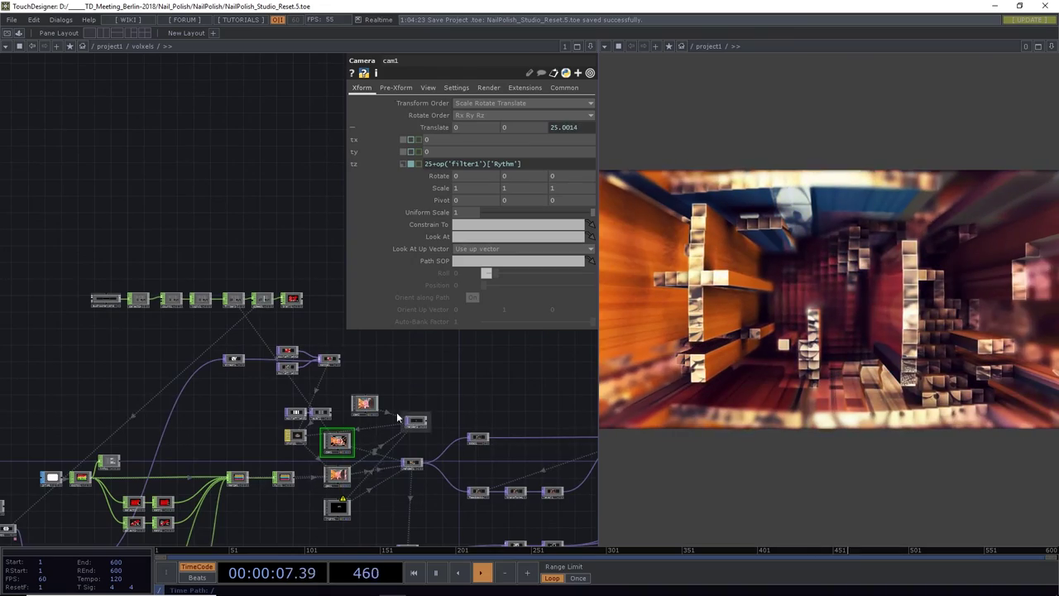
{"action": "scroll", "coordinate": [141, 303], "scroll_direction": "up", "scroll_amount": 5}
{"action": "scroll", "coordinate": [142, 303], "scroll_direction": "down", "scroll_amount": 3}
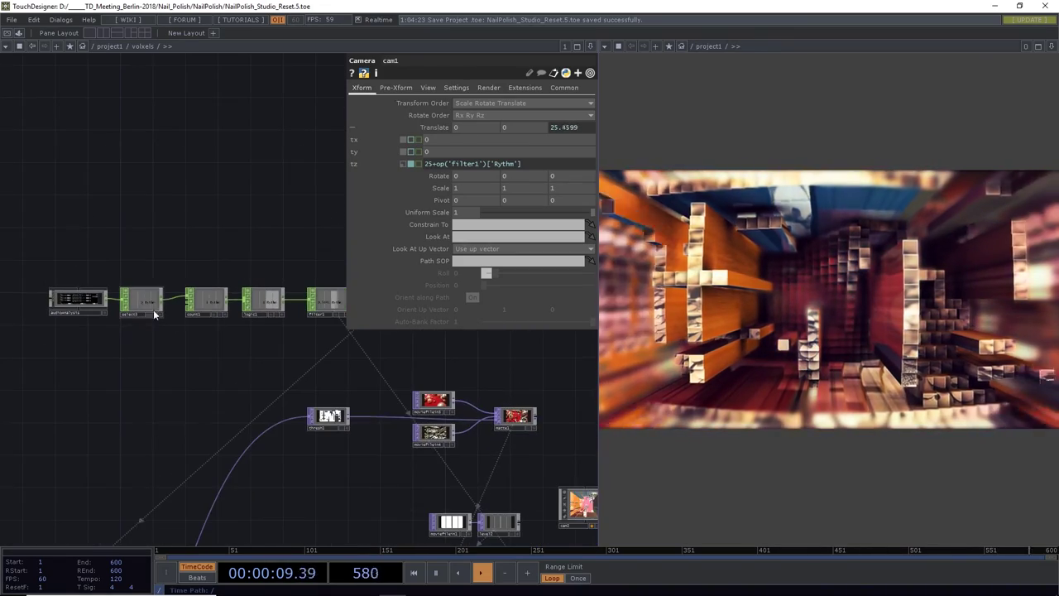
{"action": "left_click_drag", "start_coordinate": [403, 479], "coordinate": [371, 449]}
{"action": "scroll", "coordinate": [371, 449], "scroll_direction": "down", "scroll_amount": 3}
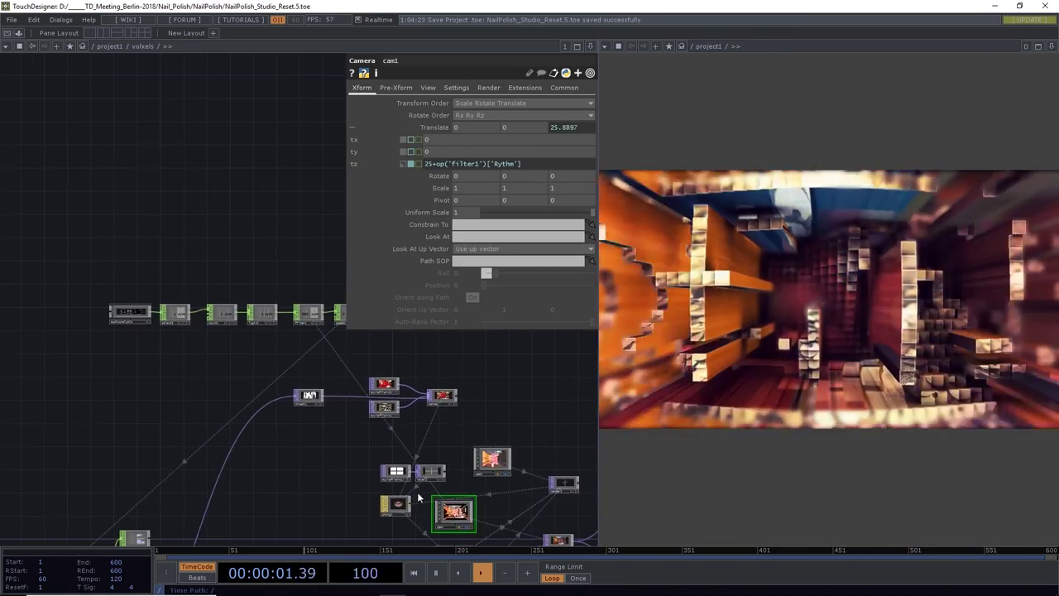
{"action": "scroll", "coordinate": [418, 486], "scroll_direction": "down", "scroll_amount": 2}
{"action": "left_click_drag", "start_coordinate": [436, 526], "coordinate": [416, 482]}
{"action": "left_click", "coordinate": [438, 495]}
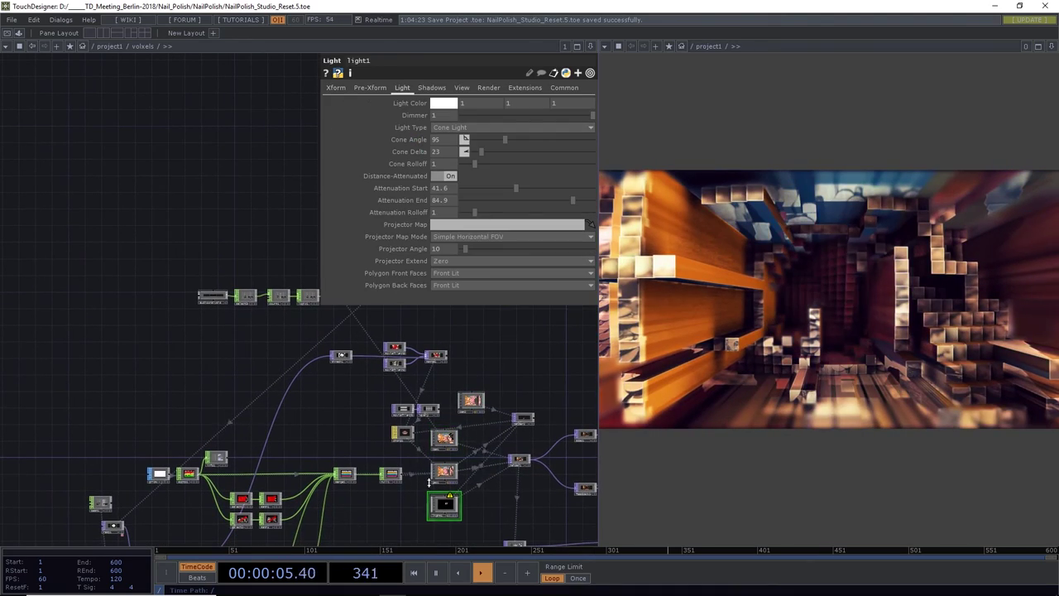
{"action": "left_click_drag", "start_coordinate": [281, 340], "coordinate": [332, 374]}
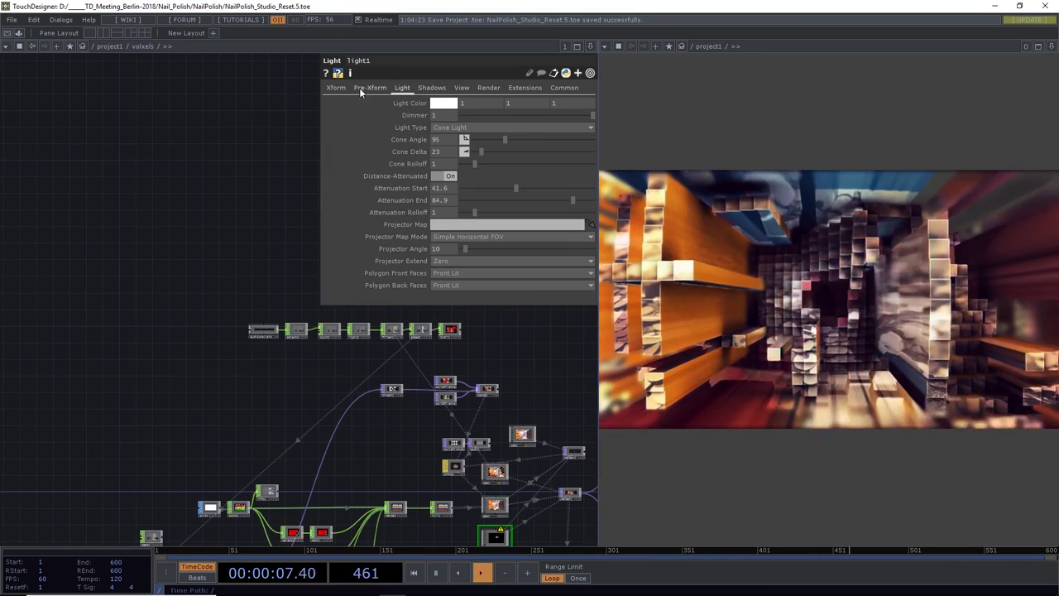
{"action": "scroll", "coordinate": [302, 321], "scroll_direction": "up", "scroll_amount": 5}
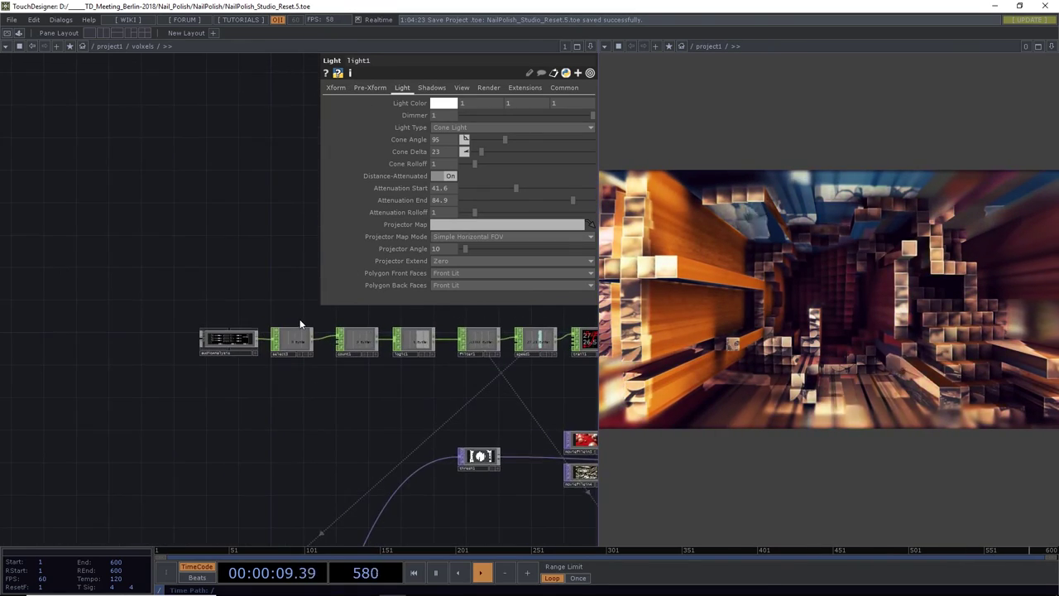
Branch a Lag CHOP off select3's Rythm output and place it above the CHOP chain
{"action": "left_click", "coordinate": [322, 379]}
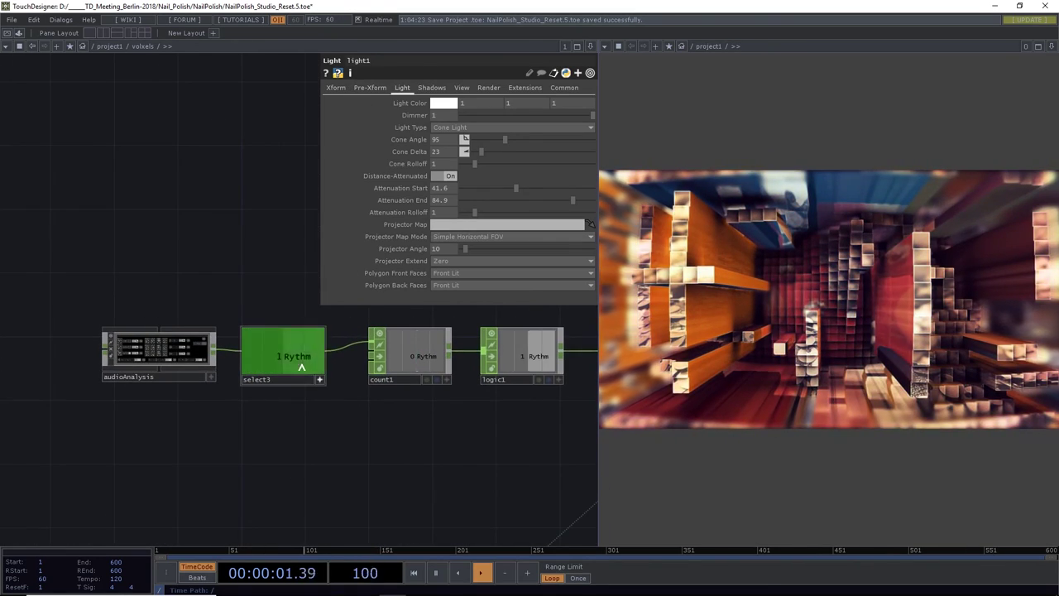
{"action": "left_click_drag", "start_coordinate": [294, 358], "coordinate": [157, 436]}
{"action": "left_click", "coordinate": [143, 425]}
{"action": "left_click_drag", "start_coordinate": [148, 396], "coordinate": [196, 276]}
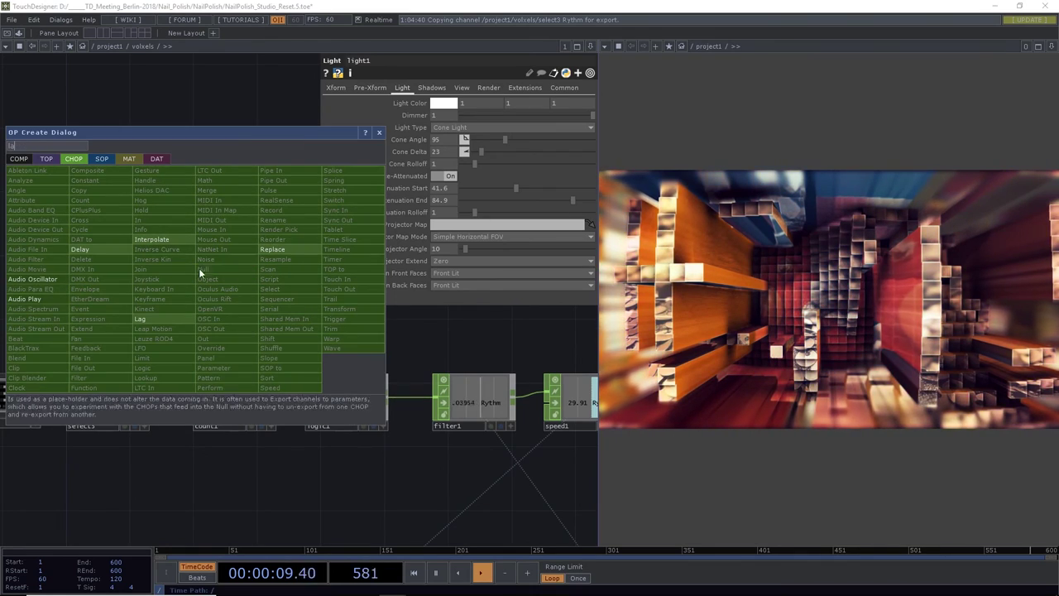
{"action": "left_click", "coordinate": [143, 318]}
{"action": "left_click", "coordinate": [217, 307]}
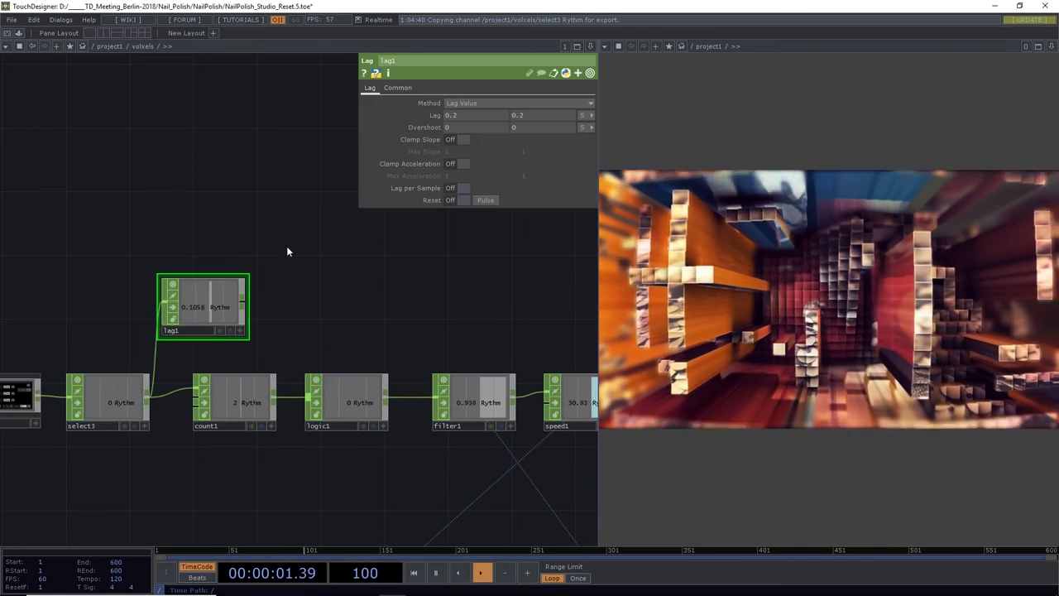
Set lag1's two Lag values to 0.1 and 0.2, trying 0.5 for the second value along the way
{"action": "left_click", "coordinate": [453, 117]}
{"action": "type", "text": "0.1"}
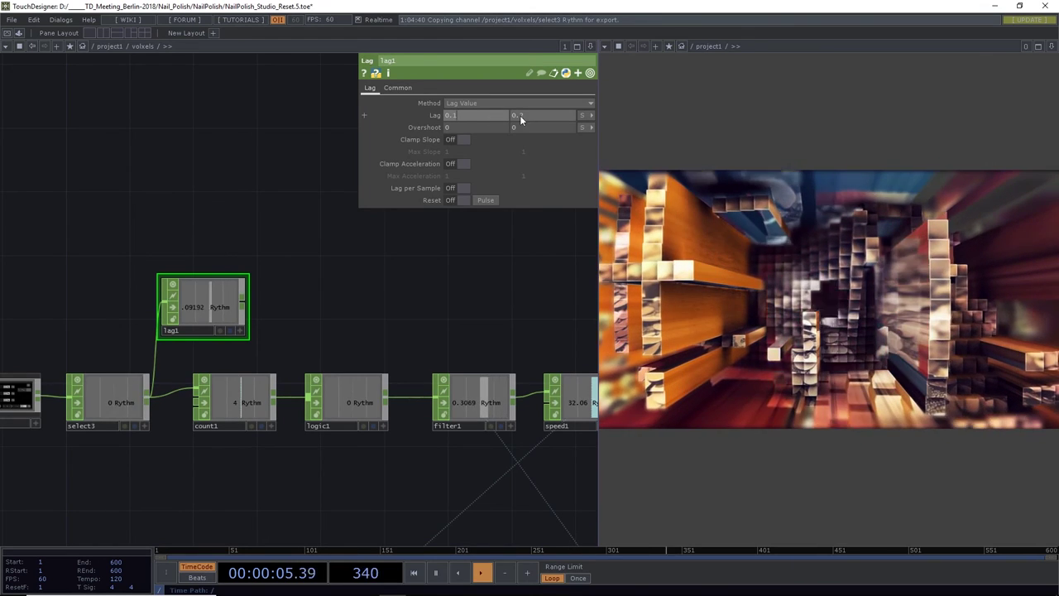
{"action": "key", "text": "Return"}
{"action": "left_click", "coordinate": [519, 116]}
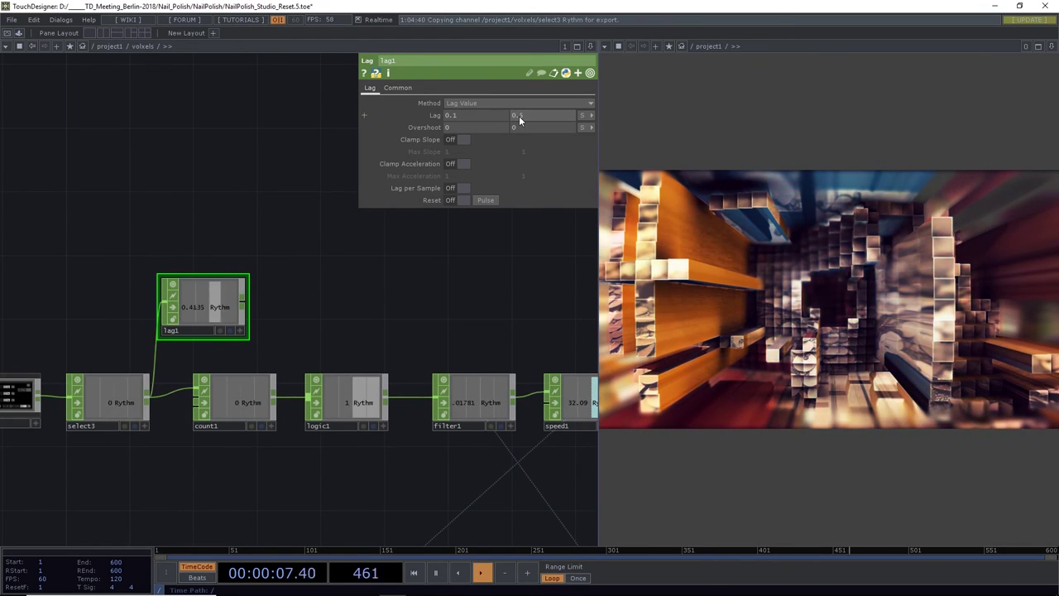
{"action": "type", "text": "0.5"}
{"action": "key", "text": "Return"}
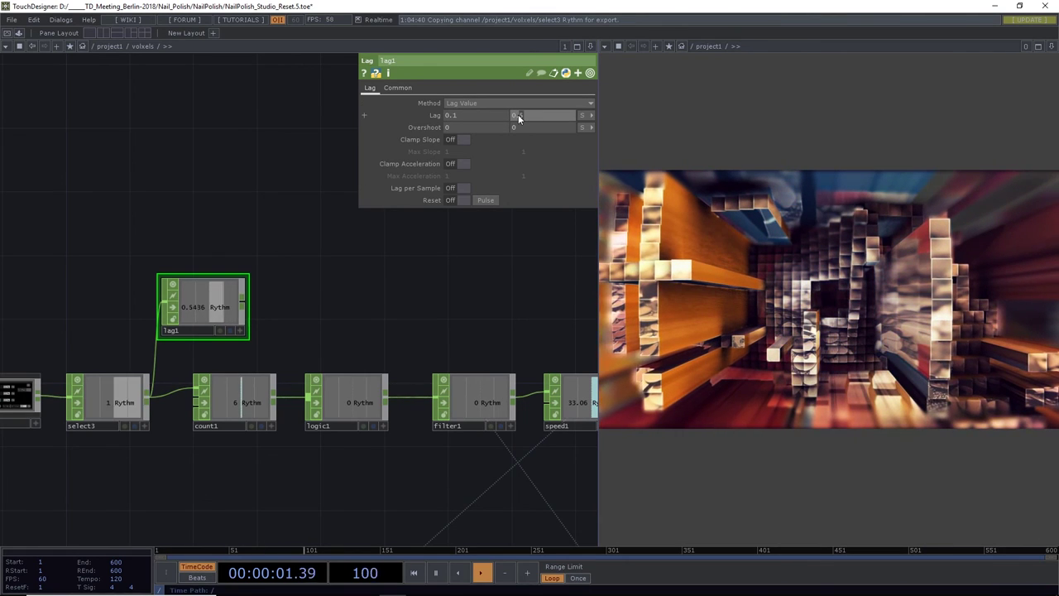
{"action": "left_click", "coordinate": [518, 114]}
{"action": "type", "text": "0.2"}
{"action": "key", "text": "Return"}
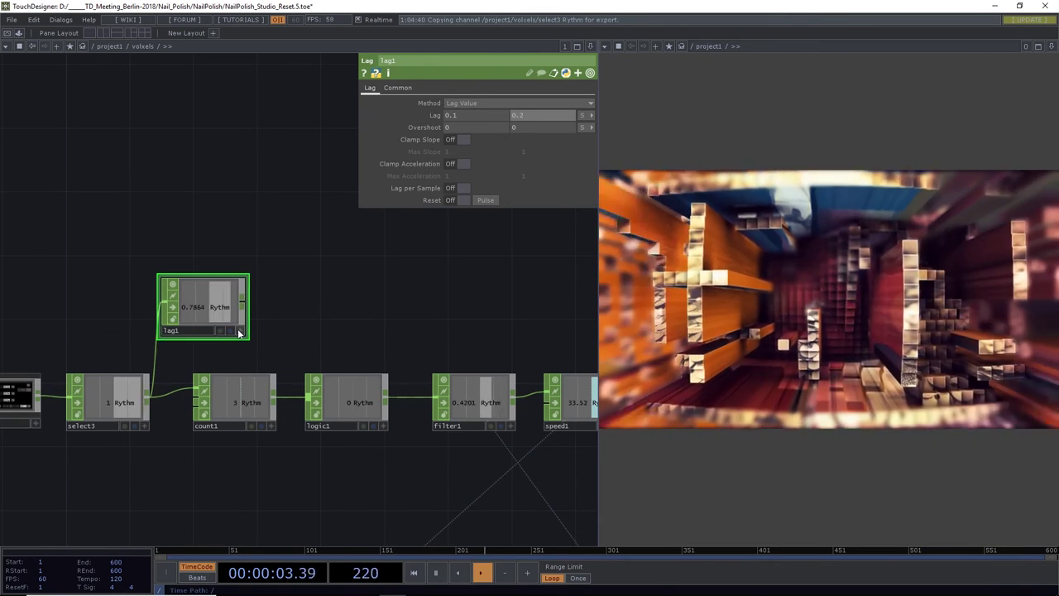
Drive light1's Dimmer with a relative CHOP reference to the Rythm channel of lag1
{"action": "scroll", "coordinate": [278, 324], "scroll_direction": "down", "scroll_amount": 5}
{"action": "scroll", "coordinate": [348, 397], "scroll_direction": "up", "scroll_amount": 4}
{"action": "left_click", "coordinate": [335, 510]}
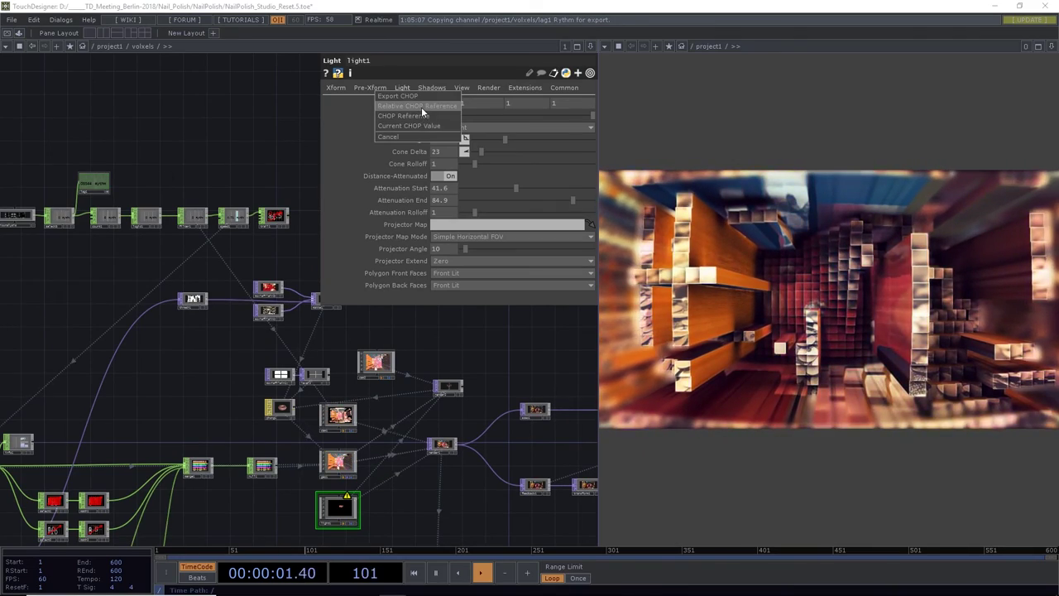
{"action": "middle_click_drag", "start_coordinate": [421, 107], "coordinate": [421, 106]}
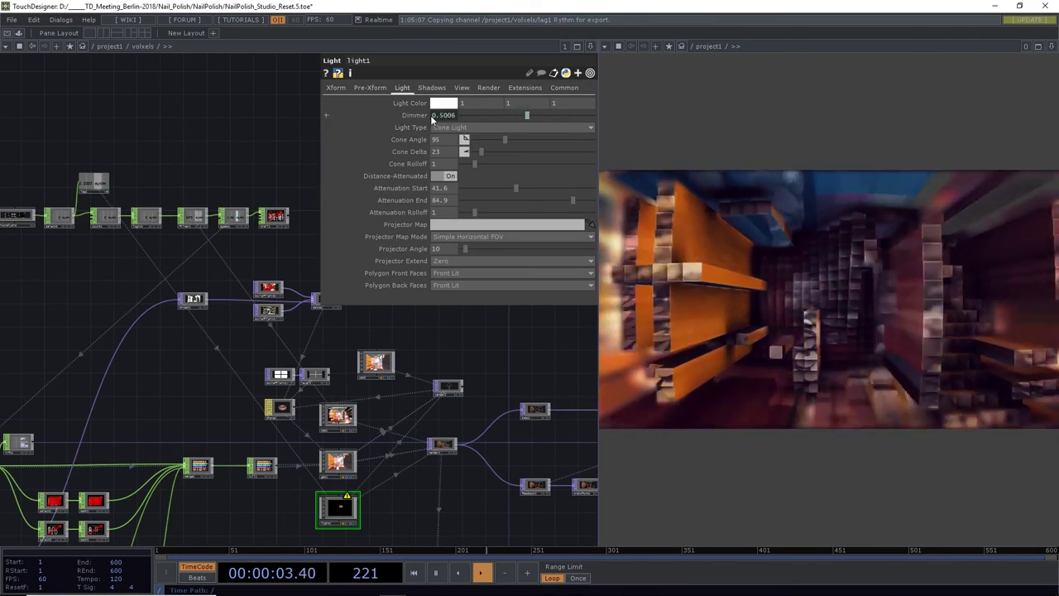
Edit light1's Dimmer expression to 1+(op('lag1')['Rythm']/2)
{"action": "right_click", "coordinate": [431, 115]}
{"action": "left_click", "coordinate": [454, 141]}
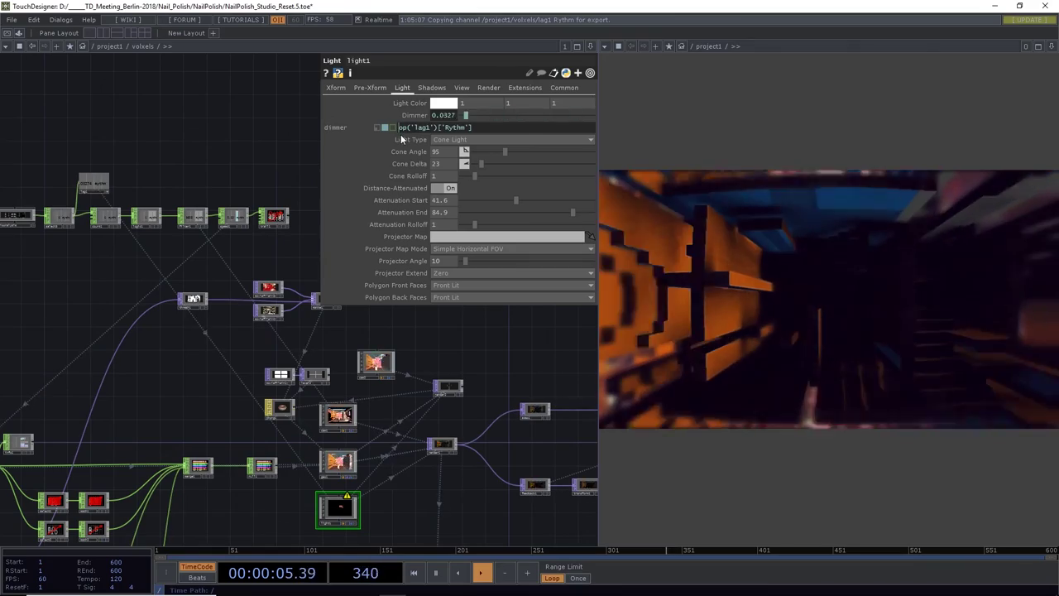
{"action": "type", "text": "1+("}
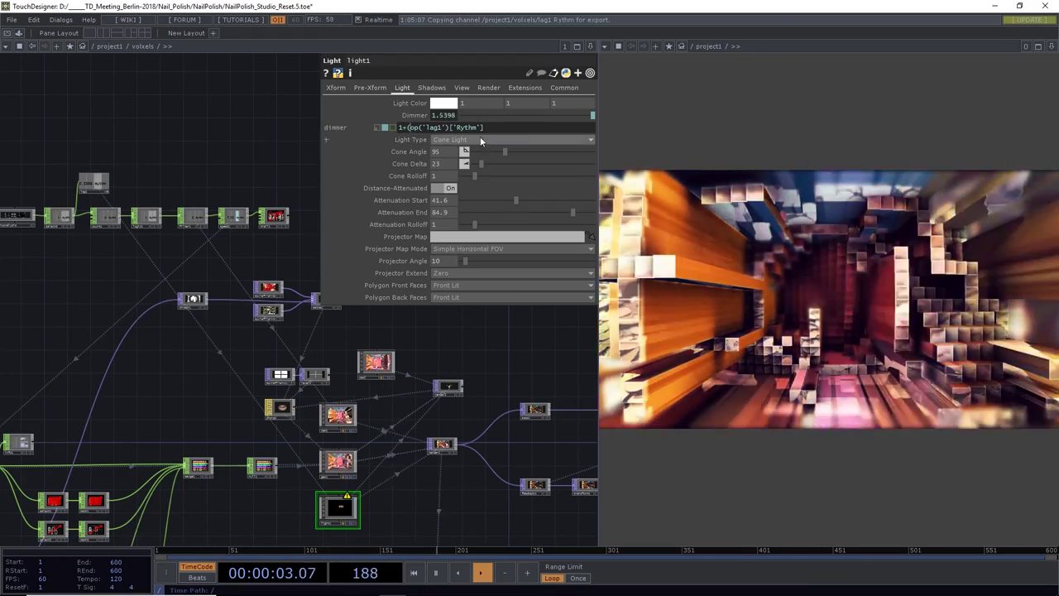
{"action": "left_click", "coordinate": [487, 127]}
{"action": "type", "text": "/2)"}
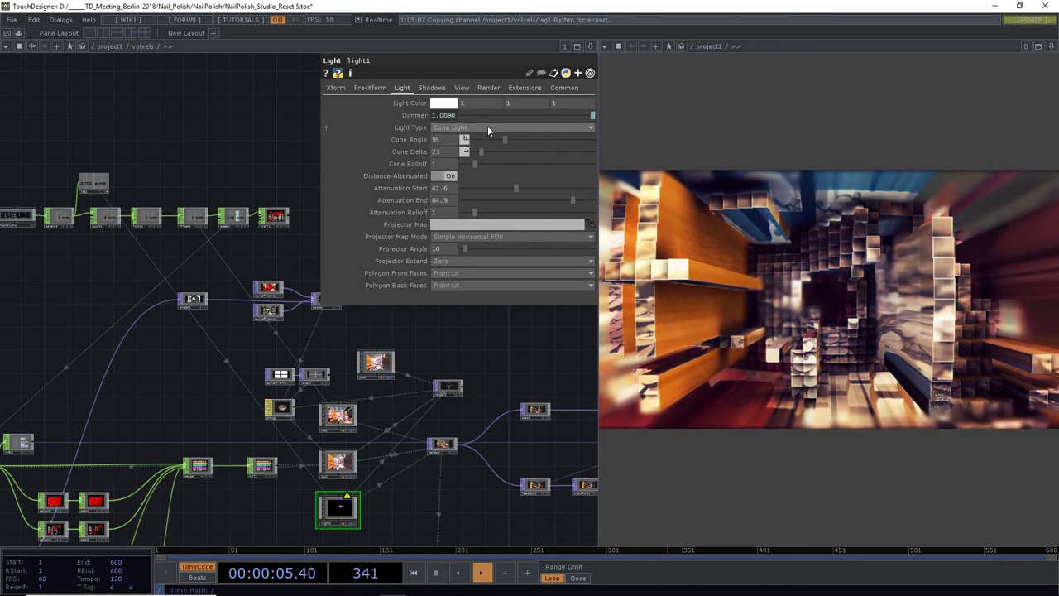
Set light1's Cone Angle to 57 and Cone Delta to 28, and its Translate X to -7
{"action": "mouse_move", "coordinate": [482, 152]}
{"action": "left_mouse_down"}
{"action": "mouse_move", "coordinate": [508, 141]}
{"action": "mouse_move", "coordinate": [493, 142]}
{"action": "left_mouse_up"}
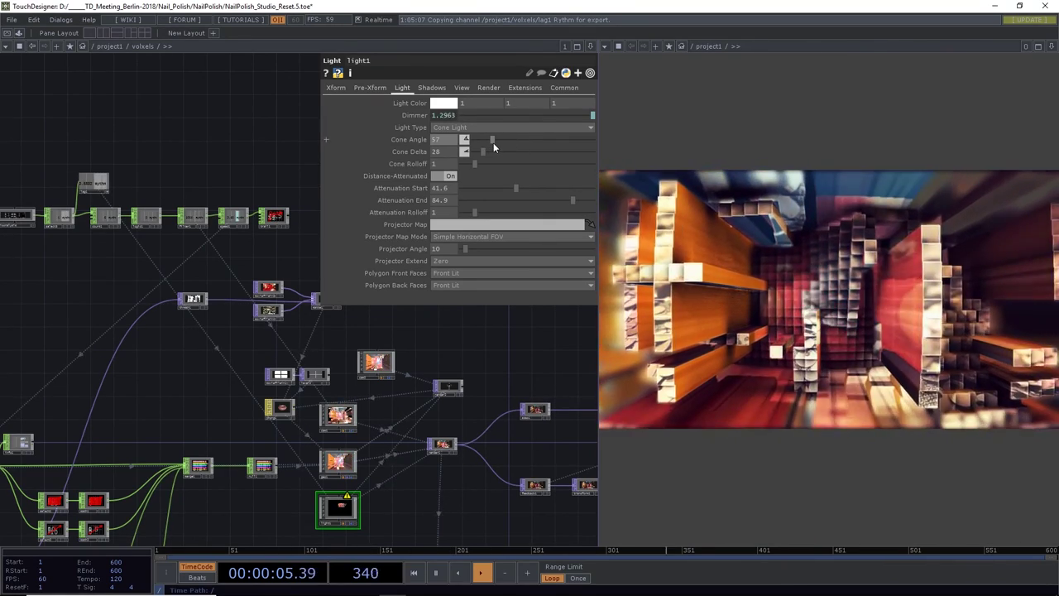
{"action": "left_click", "coordinate": [336, 88]}
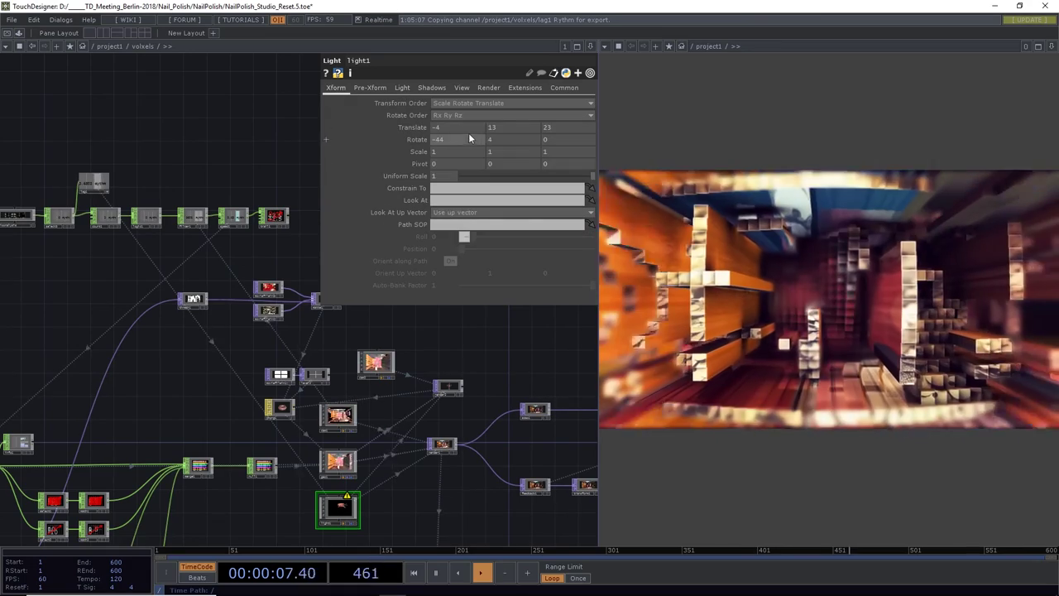
{"action": "middle_click_drag", "start_coordinate": [462, 128], "coordinate": [464, 106]}
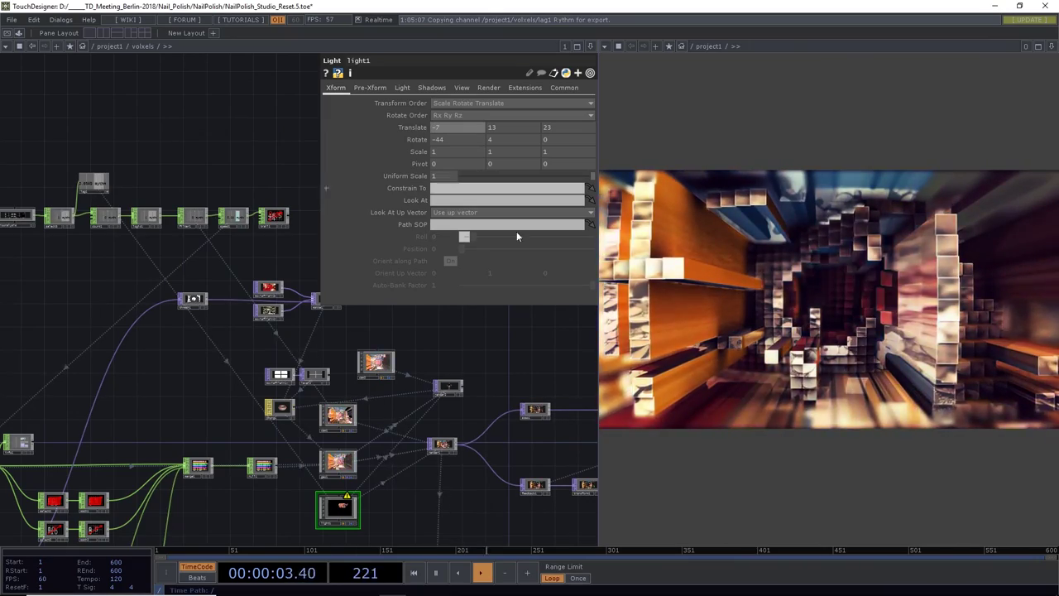
Add a Slider COMP to the voxels network, in the empty space above the audio-analysis chain
{"action": "scroll", "coordinate": [237, 331], "scroll_direction": "down", "scroll_amount": 4}
{"action": "scroll", "coordinate": [278, 413], "scroll_direction": "down", "scroll_amount": 5}
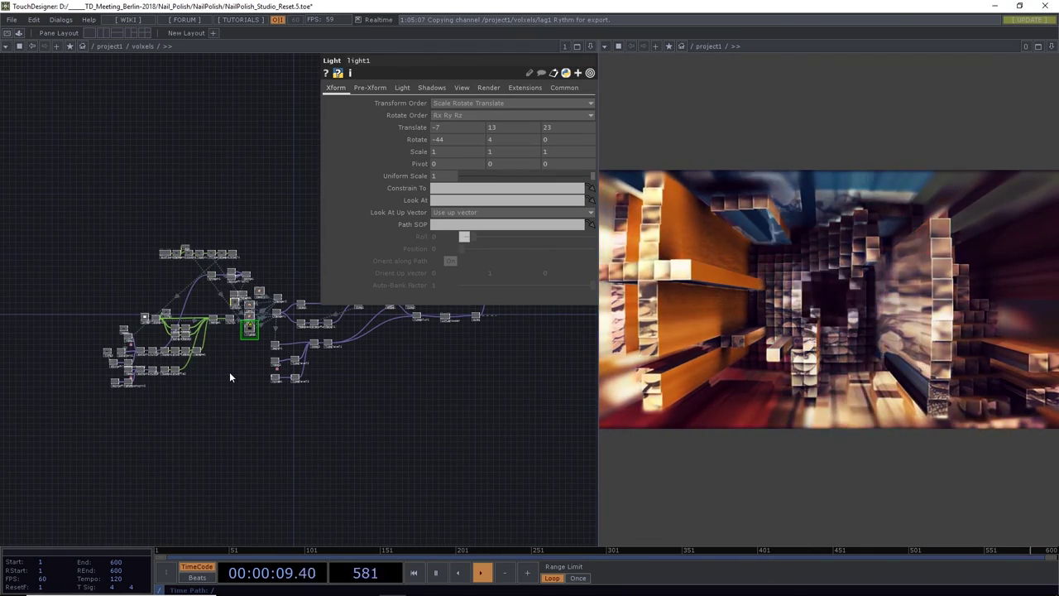
{"action": "key", "text": "Tab"}
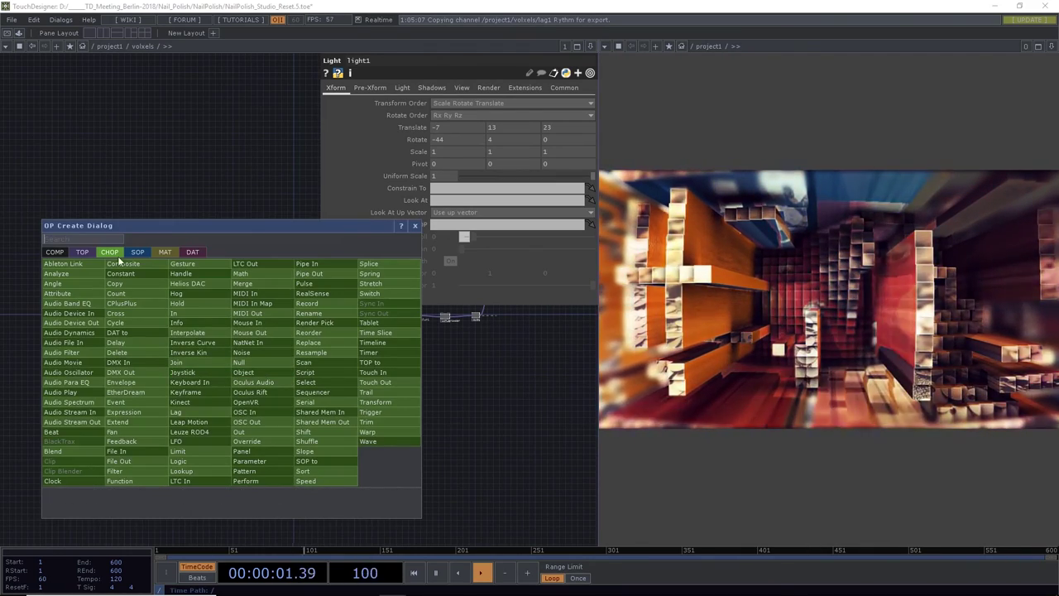
{"action": "left_click", "coordinate": [54, 252]}
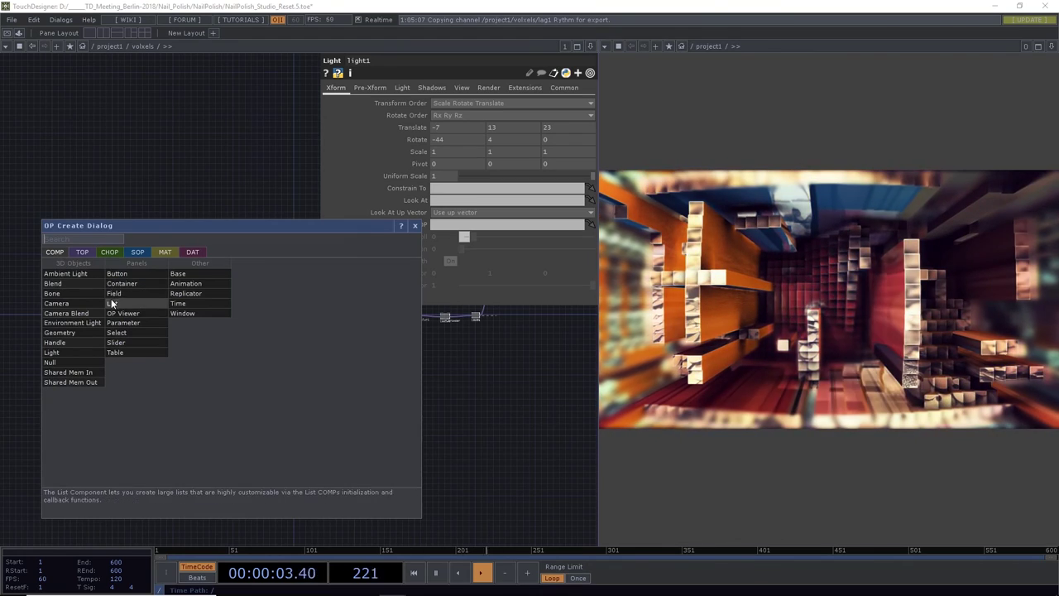
{"action": "left_click", "coordinate": [124, 342]}
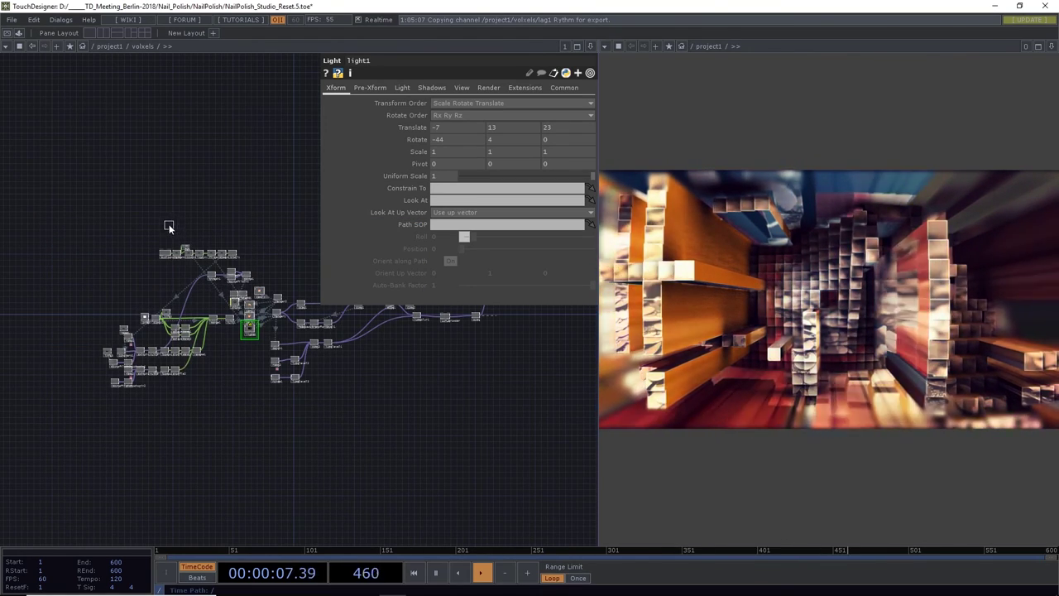
{"action": "key", "text": "ctrl+v"}
{"action": "scroll", "coordinate": [169, 226], "scroll_direction": "up", "scroll_amount": 3}
{"action": "scroll", "coordinate": [167, 230], "scroll_direction": "up", "scroll_amount": 3}
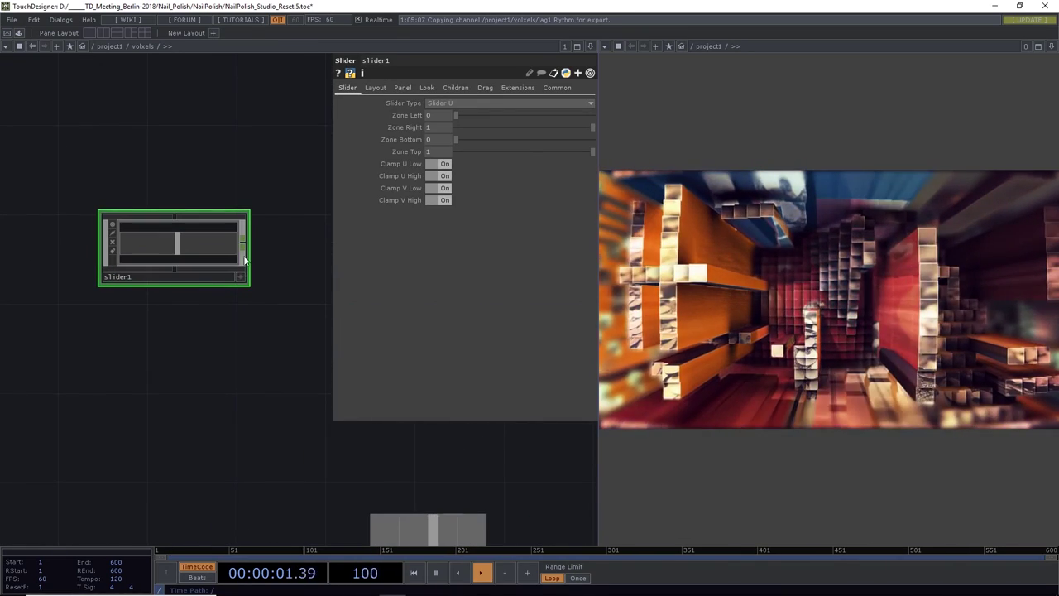
Connect a Null CHOP to slider1's output and place it beside the slider
{"action": "left_click_drag", "start_coordinate": [243, 245], "coordinate": [286, 245]}
{"action": "key", "text": "Tab"}
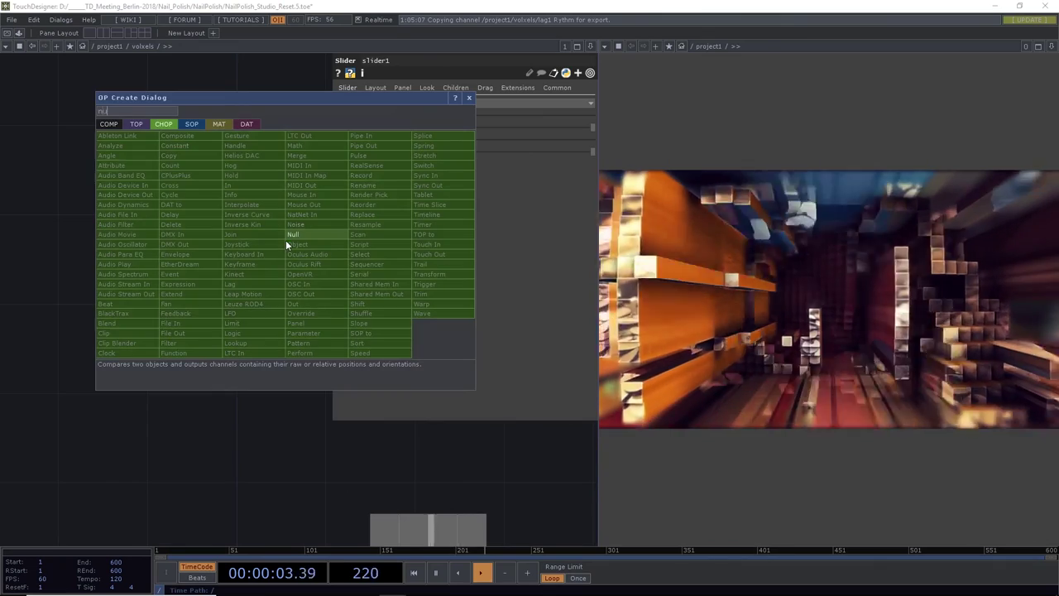
{"action": "type", "text": "null"}
{"action": "key", "text": "Return"}
{"action": "left_click", "coordinate": [286, 244]}
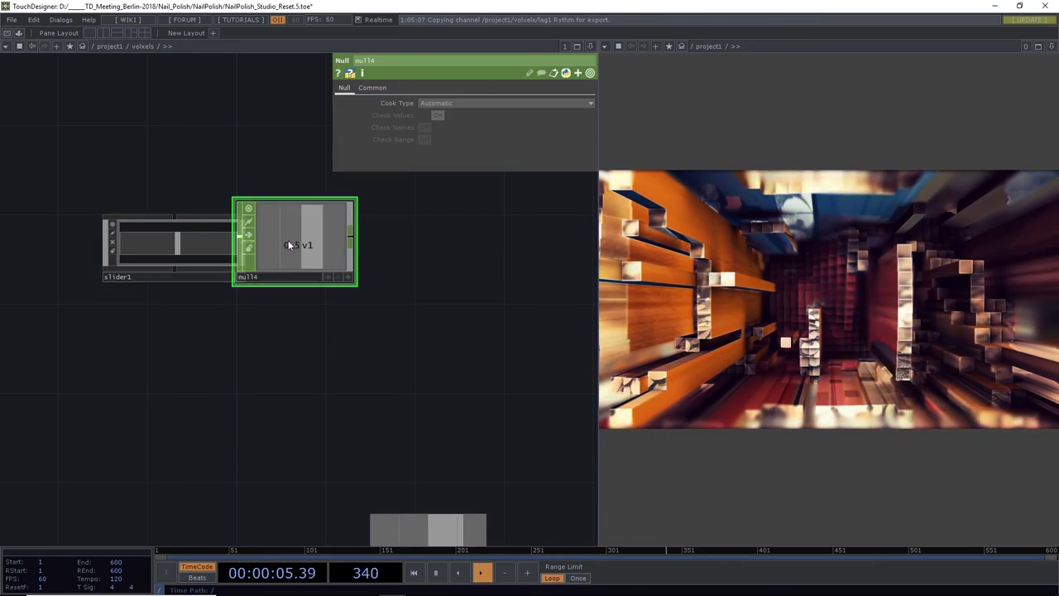
{"action": "left_click_drag", "start_coordinate": [289, 241], "coordinate": [355, 241]}
{"action": "scroll", "coordinate": [347, 319], "scroll_direction": "down", "scroll_amount": 5}
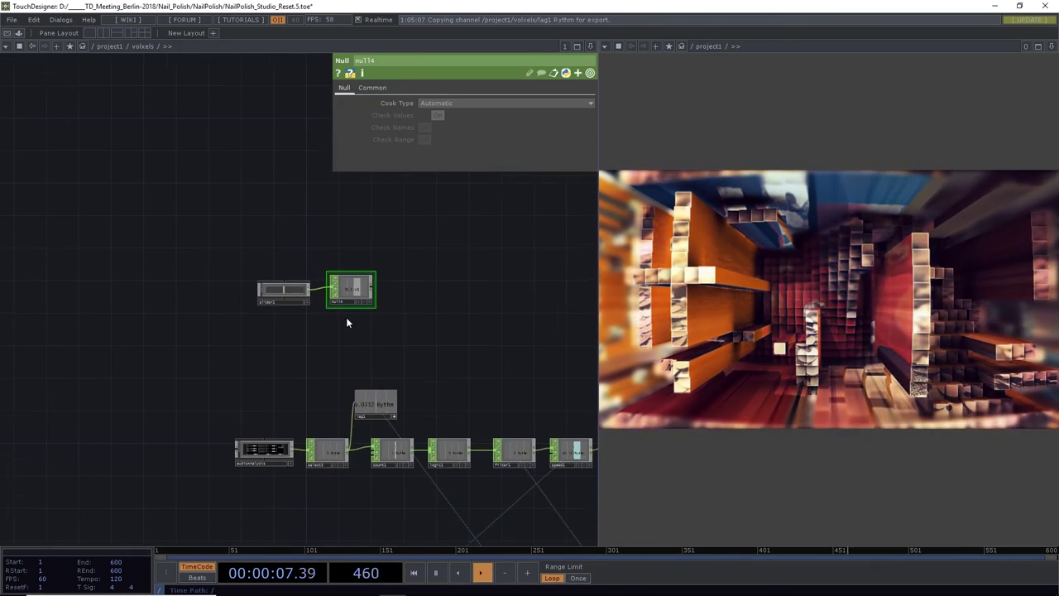
{"action": "left_click_drag", "start_coordinate": [438, 321], "coordinate": [351, 308]}
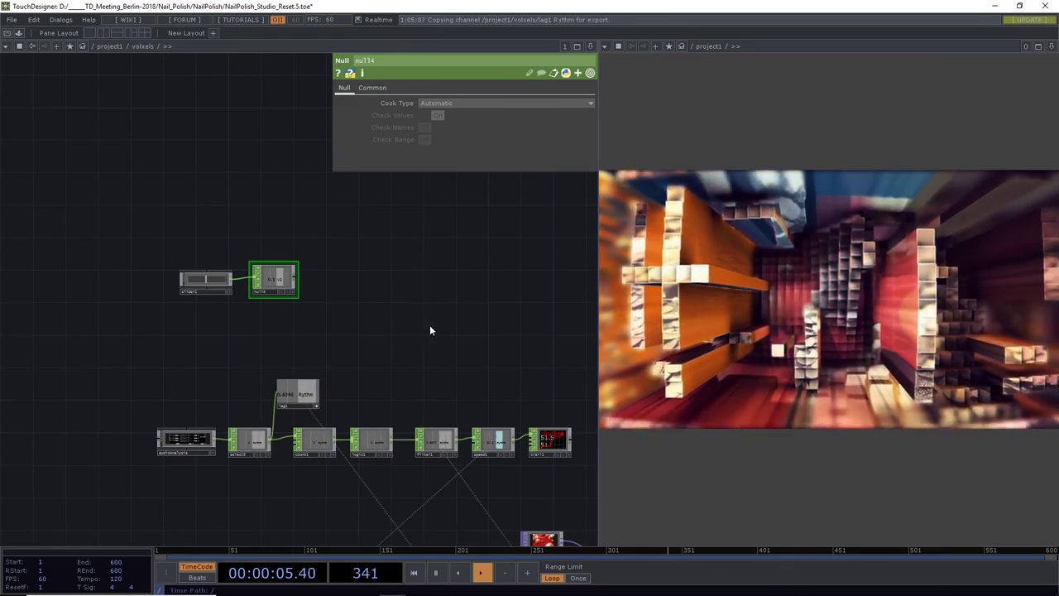
{"action": "left_click_drag", "start_coordinate": [430, 328], "coordinate": [324, 289]}
{"action": "scroll", "coordinate": [324, 291], "scroll_direction": "down", "scroll_amount": 4}
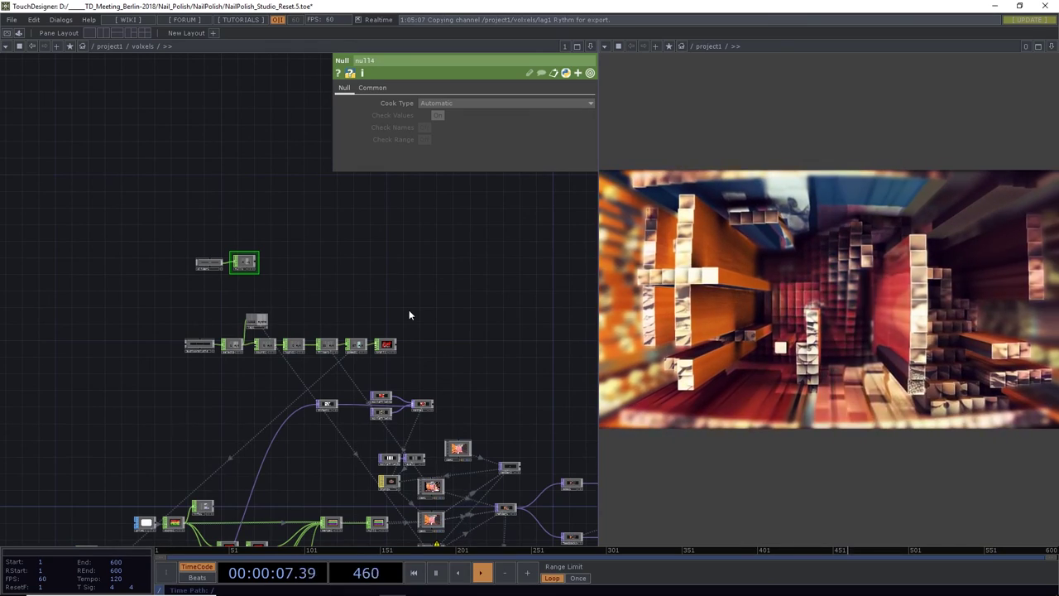
{"action": "scroll", "coordinate": [229, 274], "scroll_direction": "up", "scroll_amount": 8}
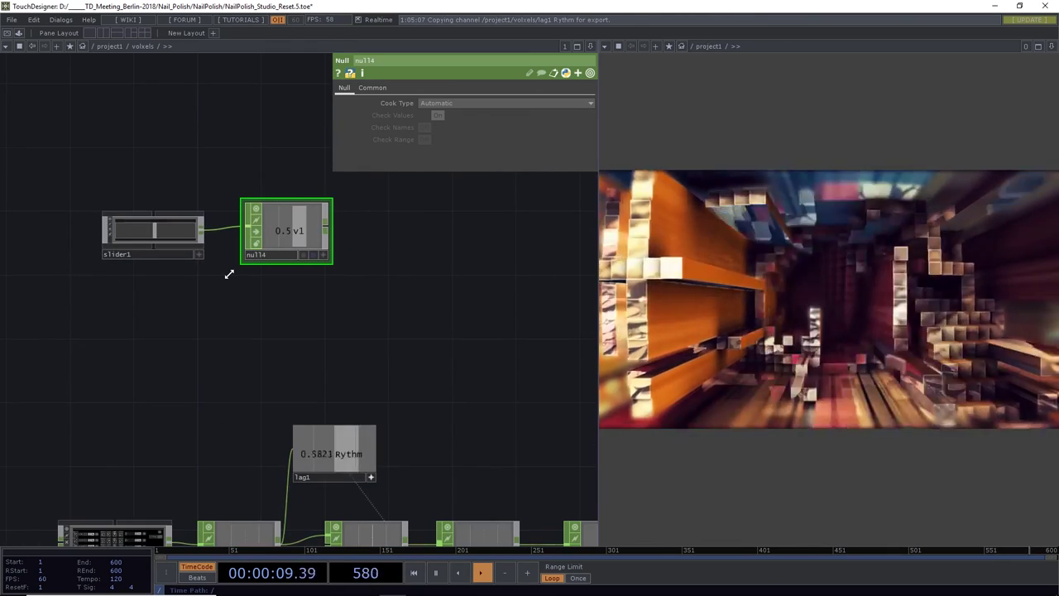
Drive cam1's Projection Blend with null4's v1 channel through a Relative CHOP Reference
{"action": "left_click_drag", "start_coordinate": [151, 236], "coordinate": [146, 260]}
{"action": "scroll", "coordinate": [202, 378], "scroll_direction": "down", "scroll_amount": 2}
{"action": "scroll", "coordinate": [202, 379], "scroll_direction": "down", "scroll_amount": 3}
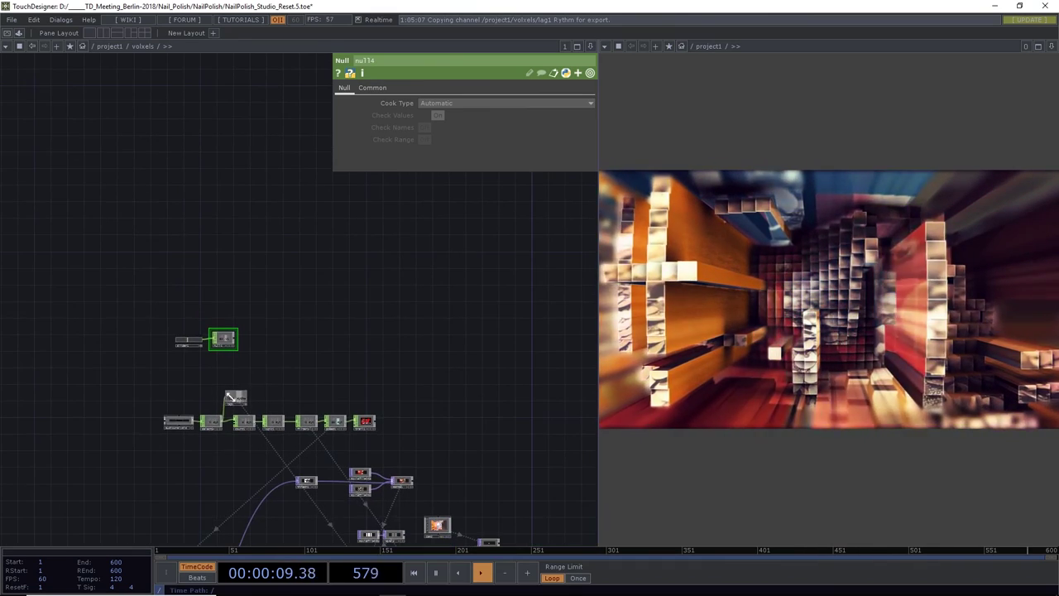
{"action": "left_click_drag", "start_coordinate": [458, 488], "coordinate": [447, 355]}
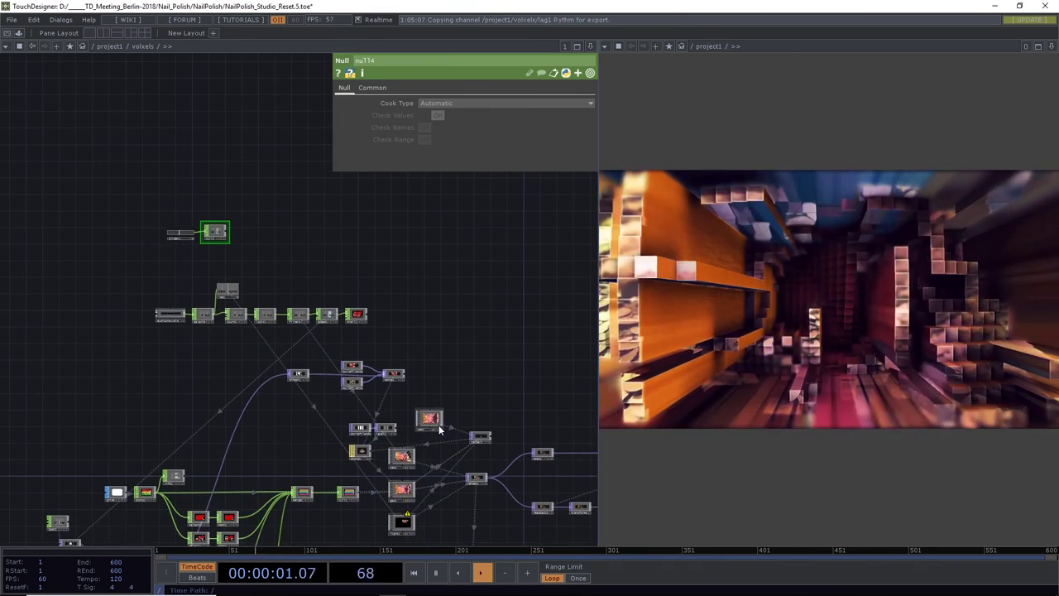
{"action": "left_click", "coordinate": [402, 457]}
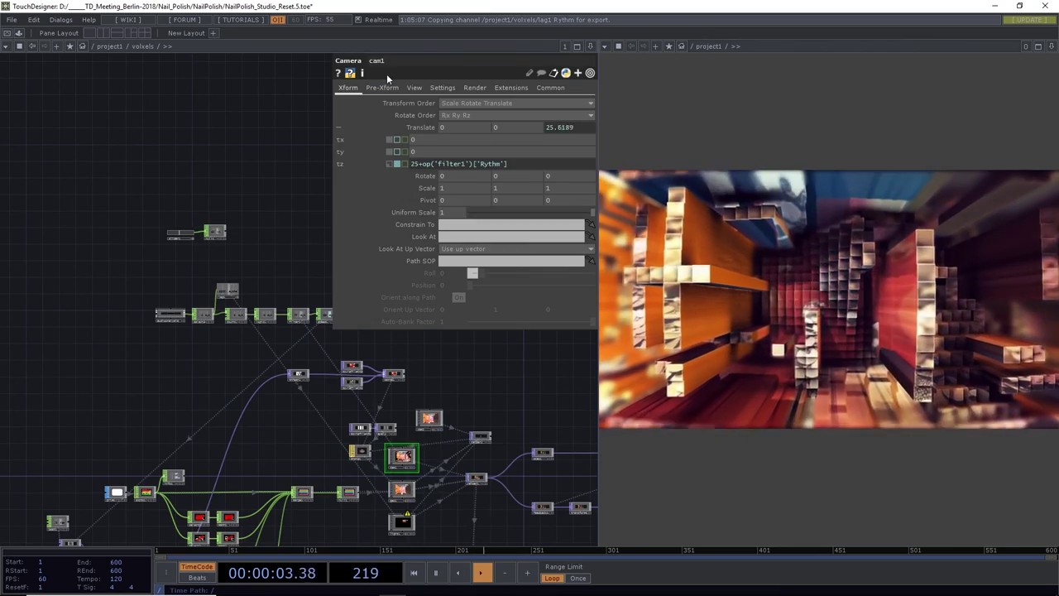
{"action": "left_click", "coordinate": [414, 88]}
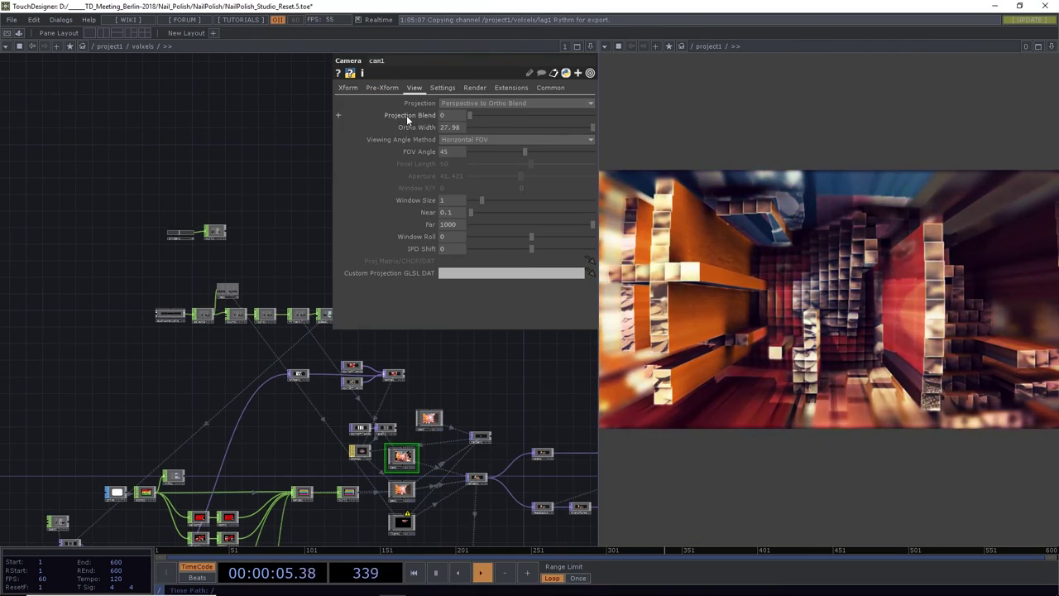
{"action": "scroll", "coordinate": [218, 236], "scroll_direction": "up", "scroll_amount": 2}
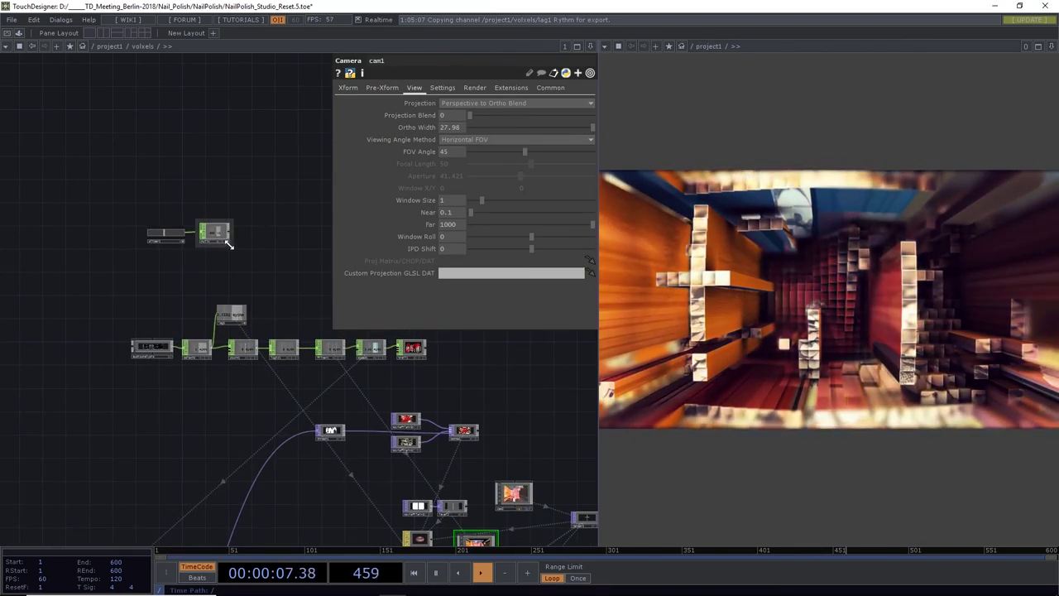
{"action": "left_click_drag", "start_coordinate": [229, 245], "coordinate": [423, 114]}
{"action": "left_click", "coordinate": [423, 115]}
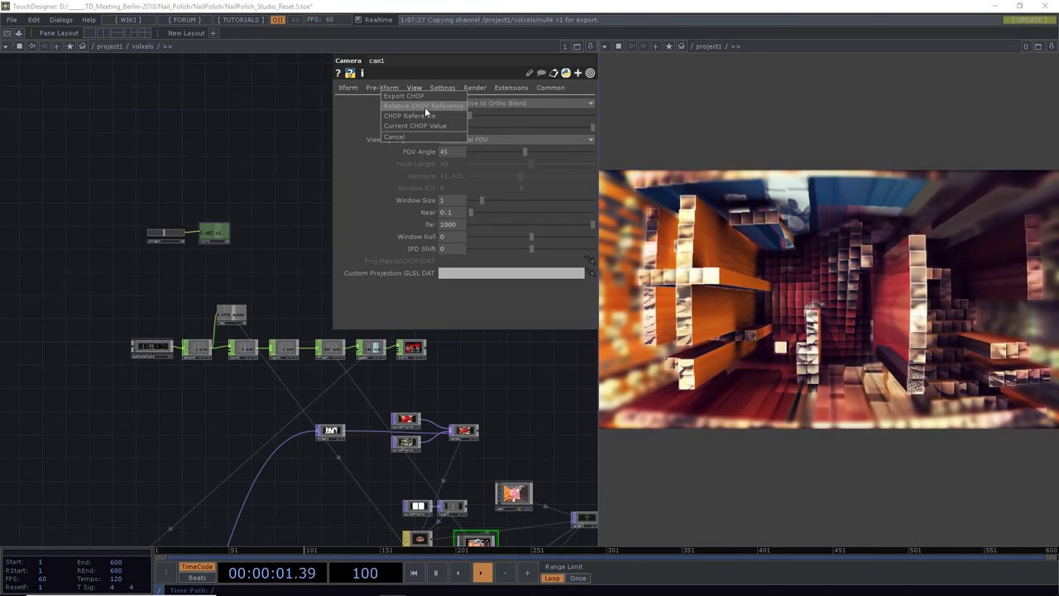
Try out the camera projection blend with slider1 and return the slider to 0
{"action": "scroll", "coordinate": [168, 237], "scroll_direction": "up", "scroll_amount": 5}
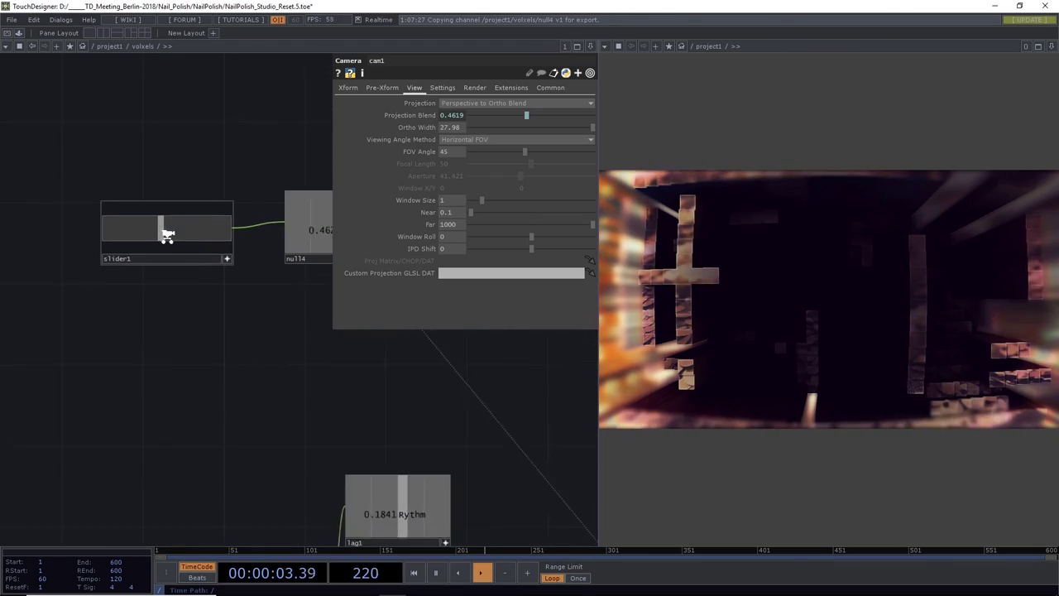
{"action": "left_click_drag", "start_coordinate": [119, 228], "coordinate": [64, 245]}
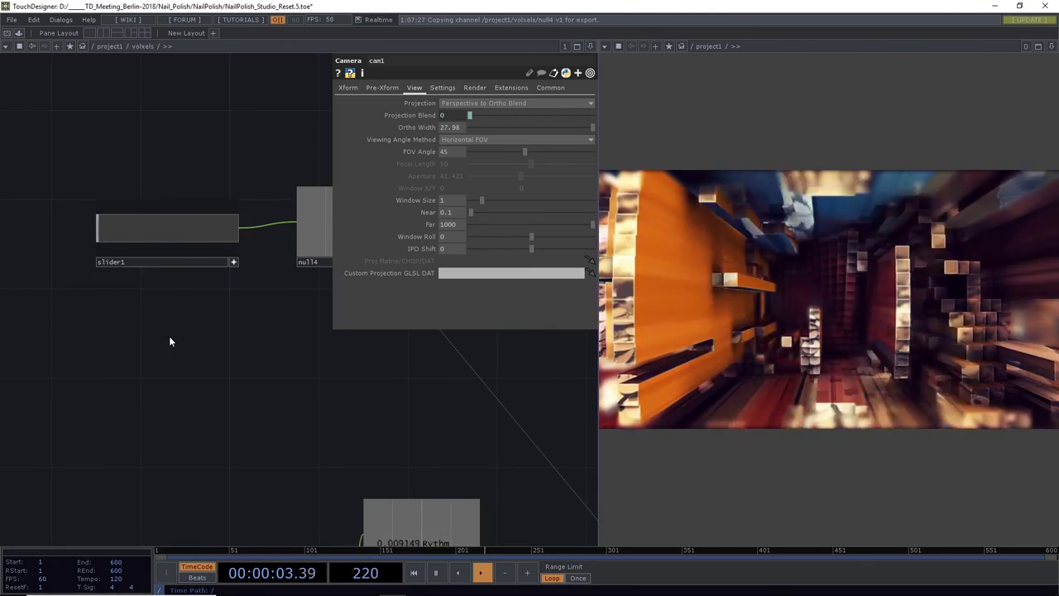
Connect a Record CHOP to null4's output and place it beside the null
{"action": "scroll", "coordinate": [171, 339], "scroll_direction": "down", "scroll_amount": 5}
{"action": "left_click_drag", "start_coordinate": [207, 361], "coordinate": [153, 272]}
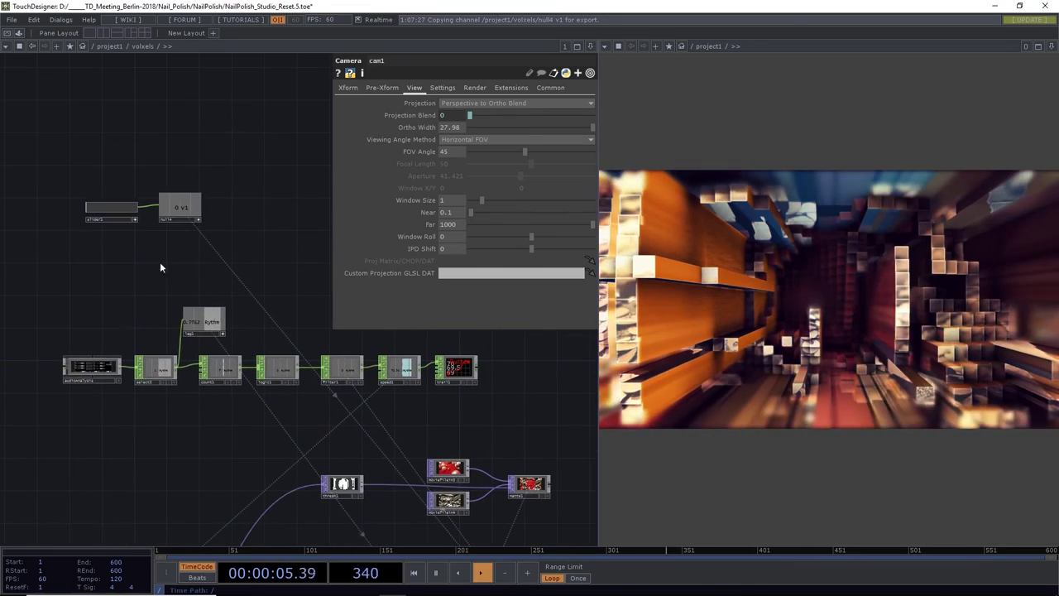
{"action": "left_click_drag", "start_coordinate": [253, 237], "coordinate": [199, 308]}
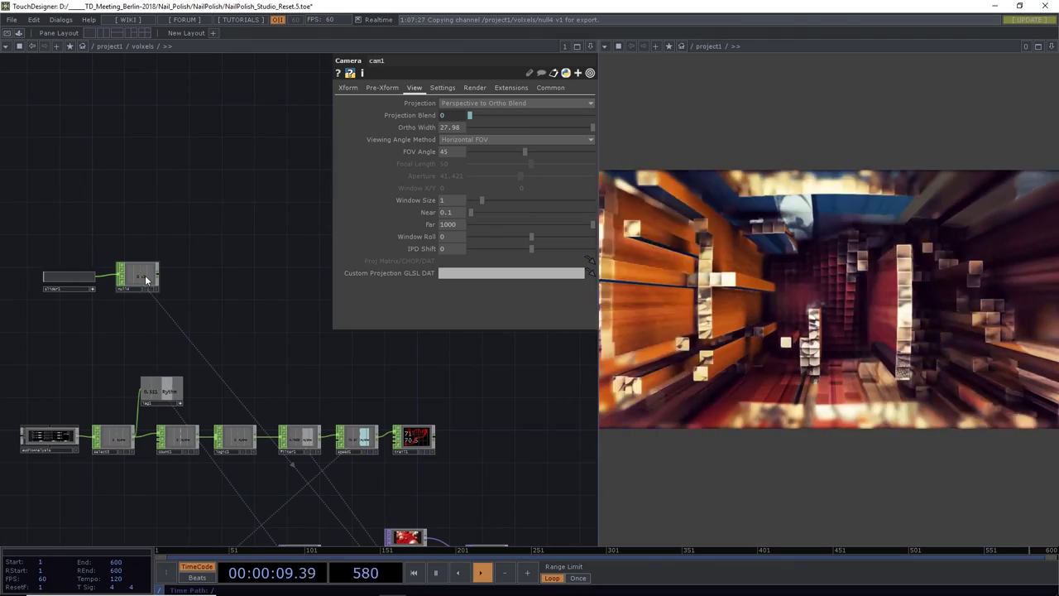
{"action": "left_click", "coordinate": [159, 275]}
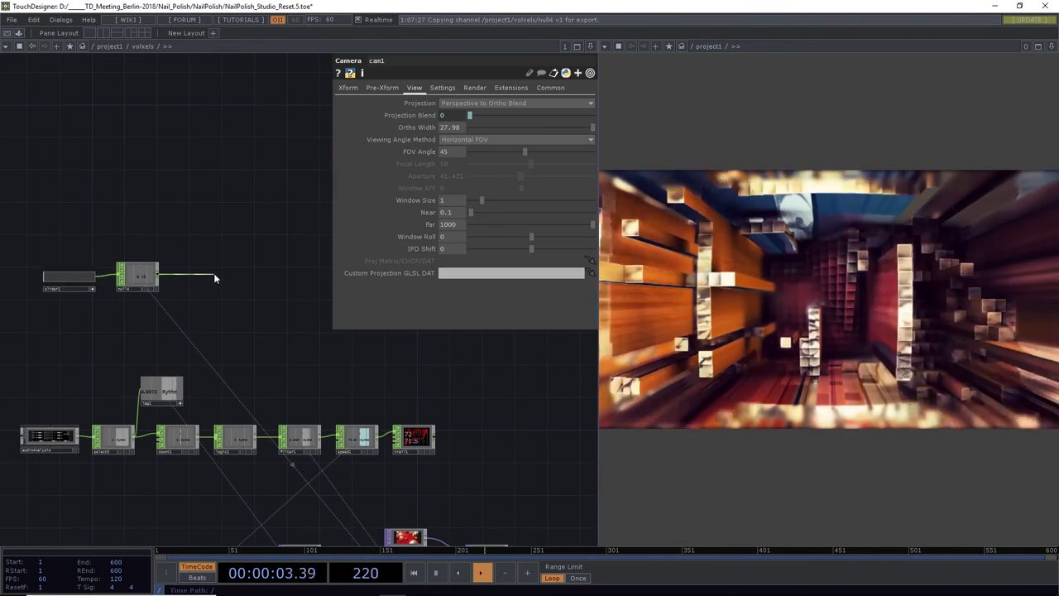
{"action": "left_click", "coordinate": [213, 278]}
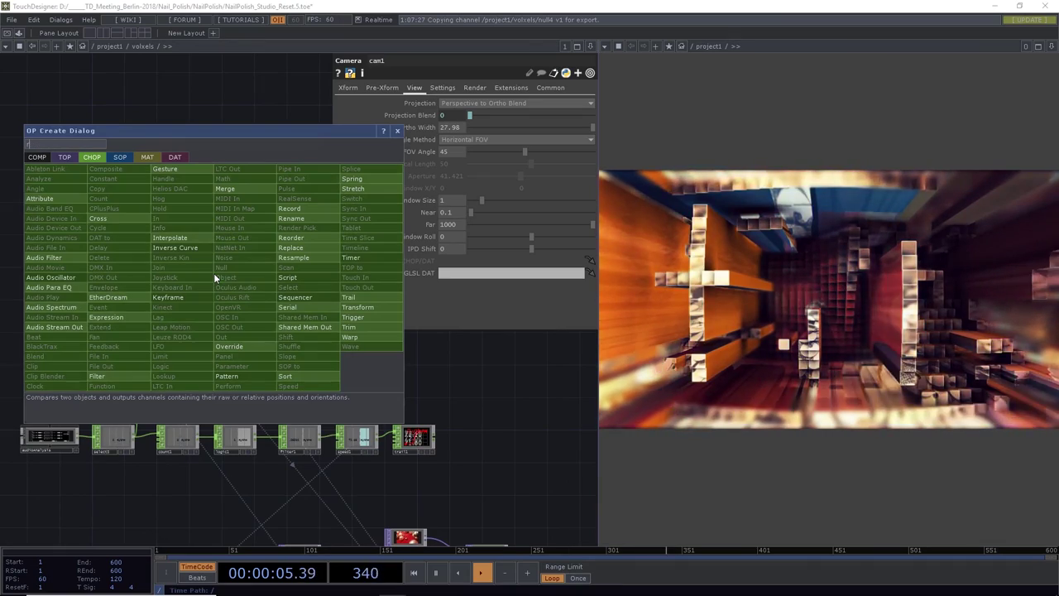
{"action": "left_click", "coordinate": [291, 207]}
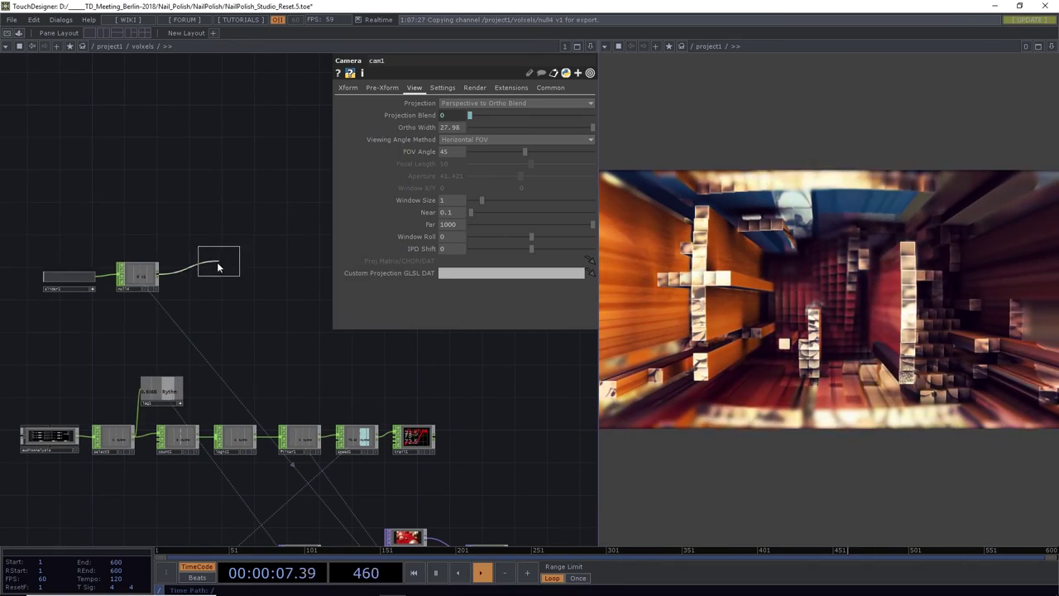
{"action": "left_click", "coordinate": [203, 280]}
Enter the audioAnalysis component and connect an Info CHOP to audiofilein1's output, placed below in1
{"action": "left_click_drag", "start_coordinate": [255, 303], "coordinate": [313, 247]}
{"action": "scroll", "coordinate": [380, 307], "scroll_direction": "down", "scroll_amount": 5}
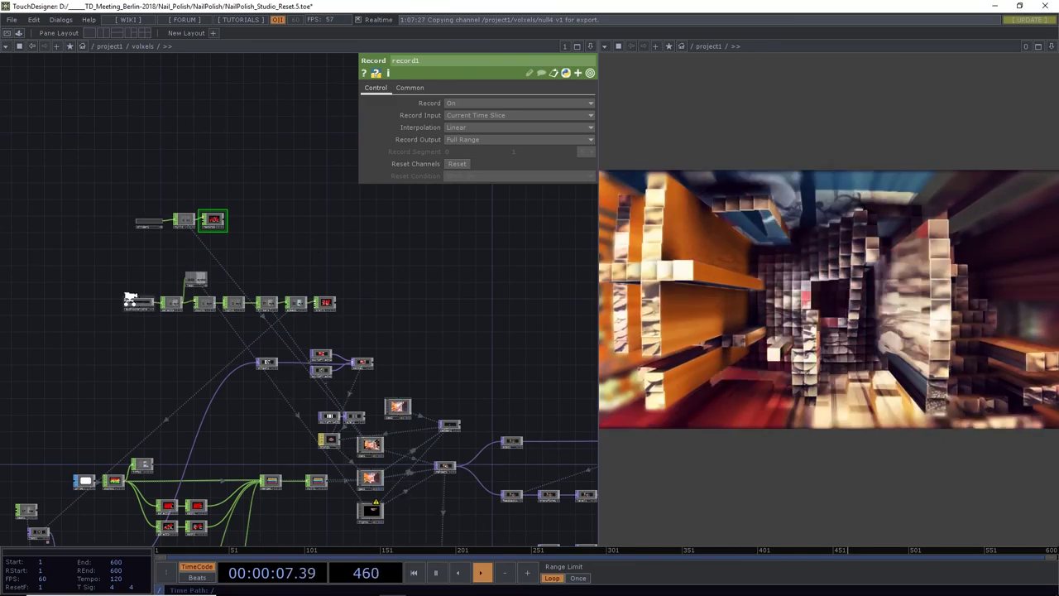
{"action": "scroll", "coordinate": [130, 303], "scroll_direction": "up", "scroll_amount": 5}
{"action": "left_click", "coordinate": [156, 315]}
{"action": "key", "text": "i"}
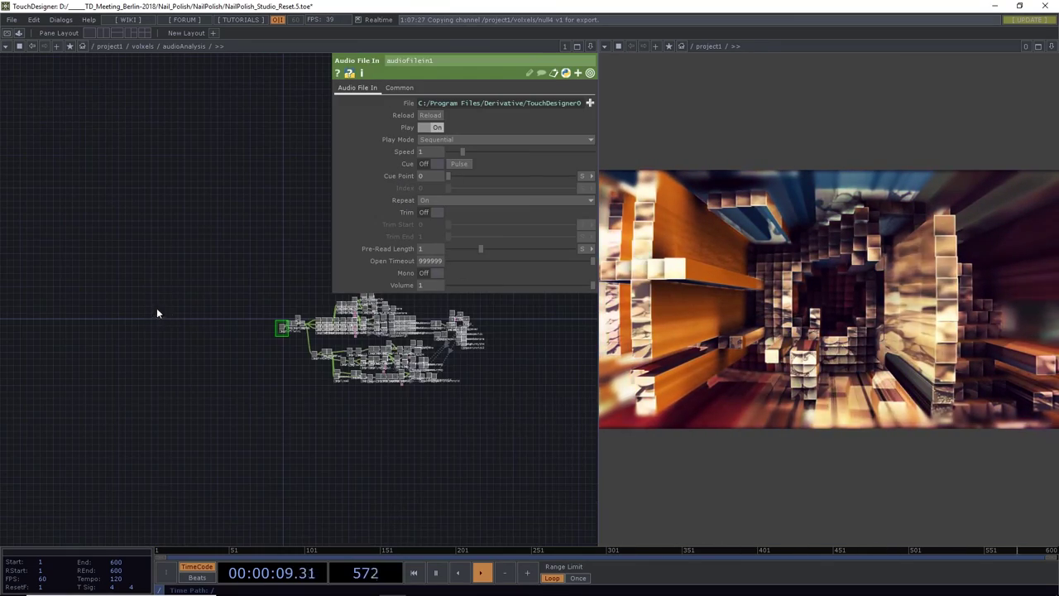
{"action": "scroll", "coordinate": [277, 331], "scroll_direction": "up", "scroll_amount": 6}
{"action": "left_click_drag", "start_coordinate": [253, 336], "coordinate": [302, 438]}
{"action": "left_click_drag", "start_coordinate": [216, 389], "coordinate": [258, 251]}
{"action": "type", "text": "info"}
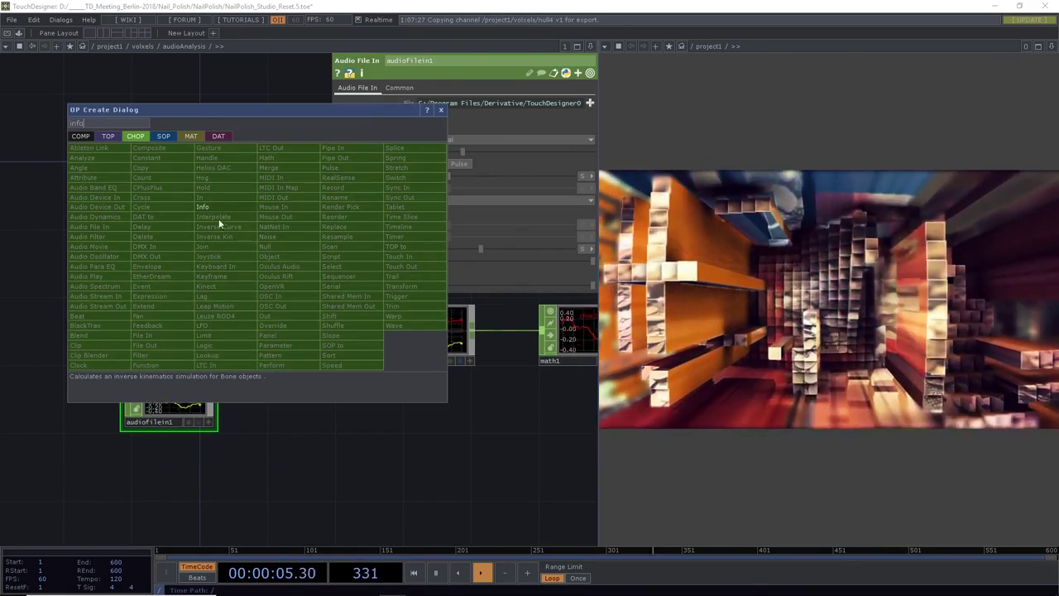
{"action": "left_click", "coordinate": [205, 208]}
{"action": "left_click", "coordinate": [316, 451]}
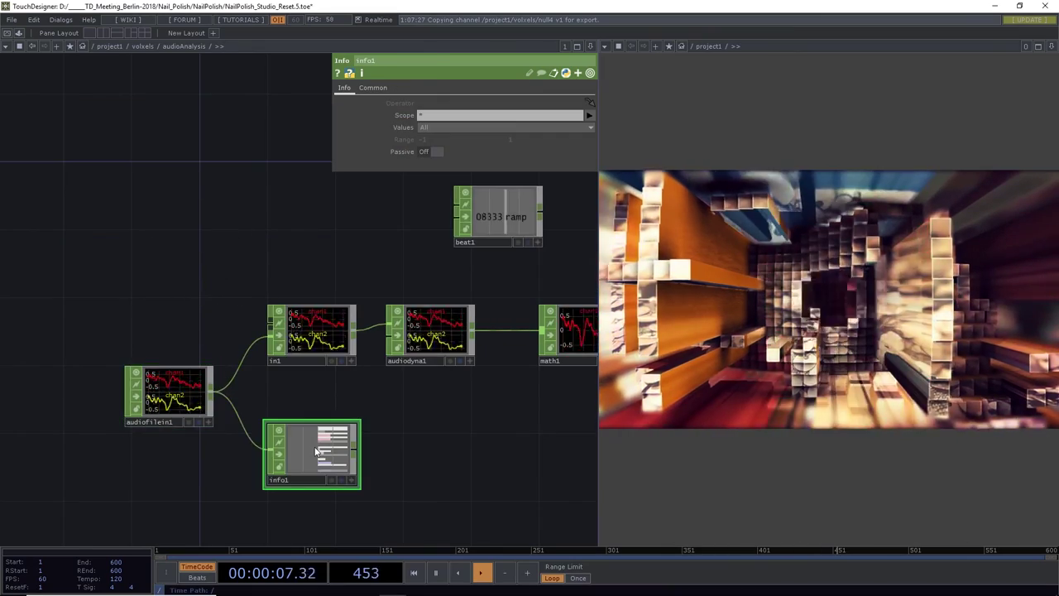
Read the audio file's length in frames from info1 and set the timeline's End and REnd to 4218
{"action": "scroll", "coordinate": [316, 451], "scroll_direction": "up", "scroll_amount": 10}
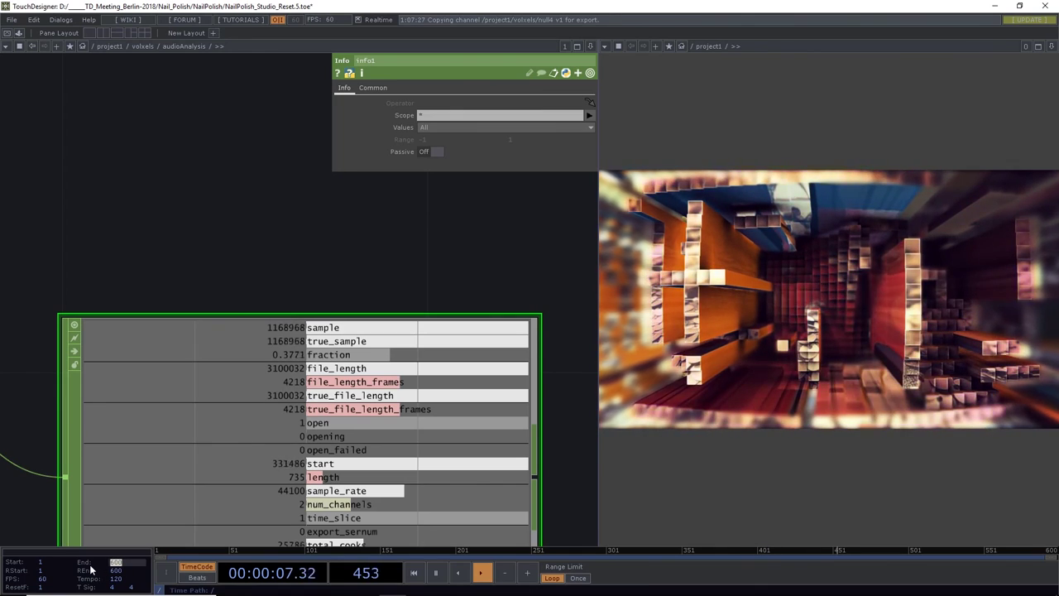
{"action": "type", "text": "218"}
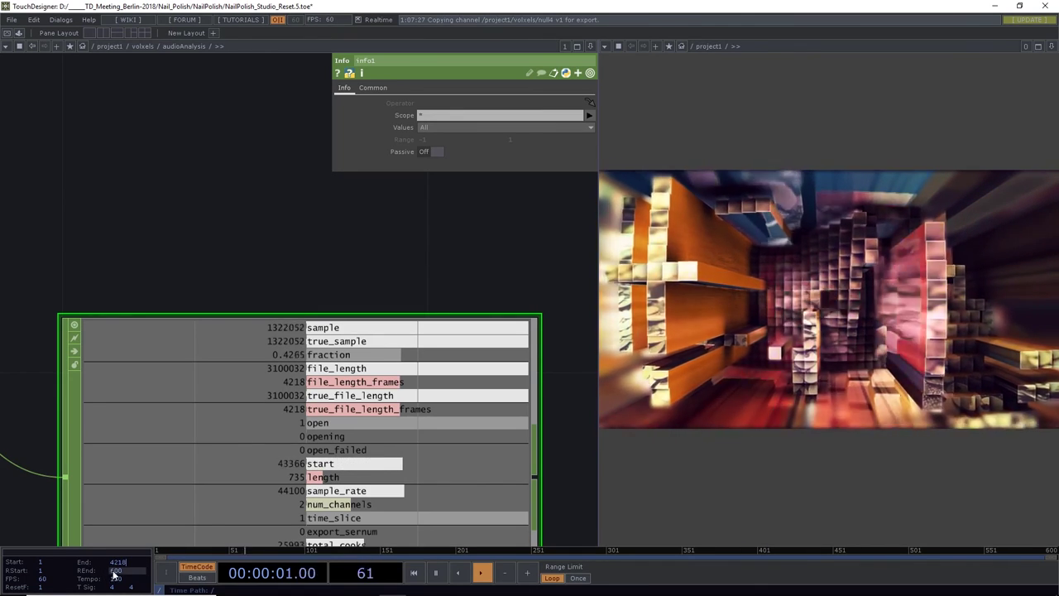
{"action": "key", "text": "Tab"}
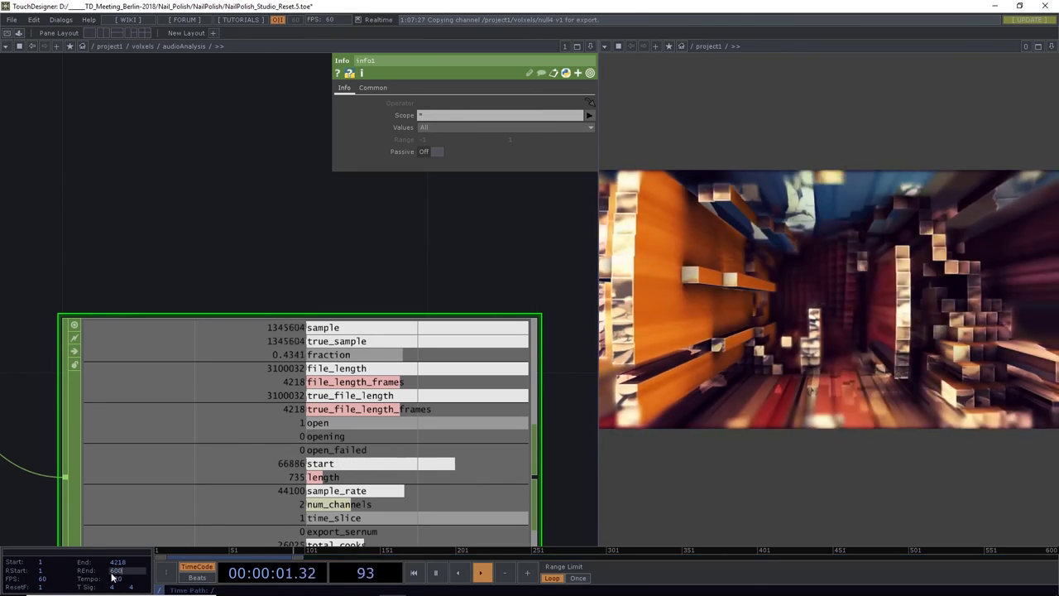
{"action": "type", "text": "4218"}
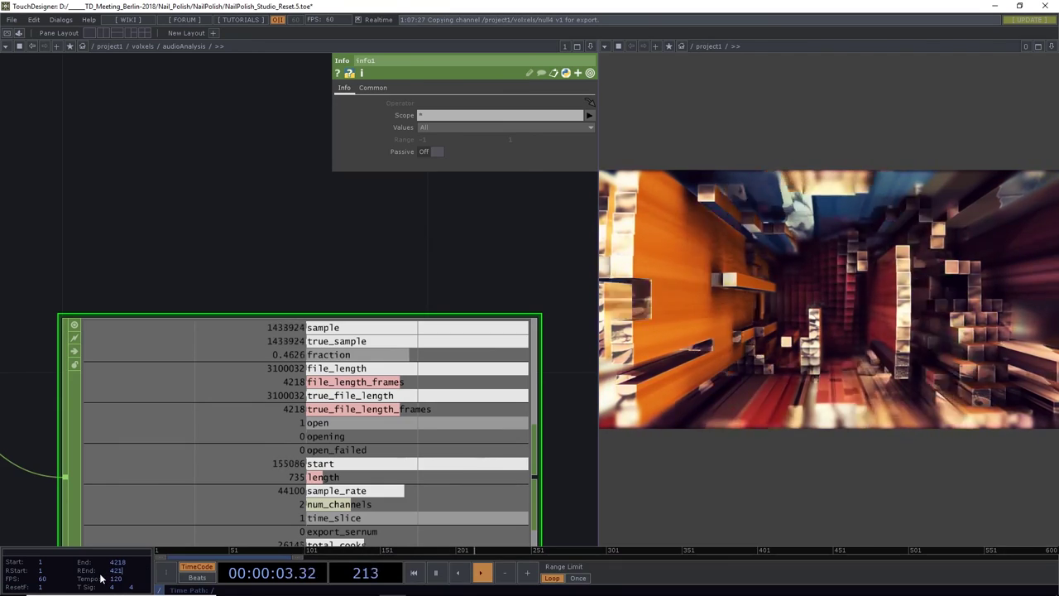
{"action": "key", "text": "Return"}
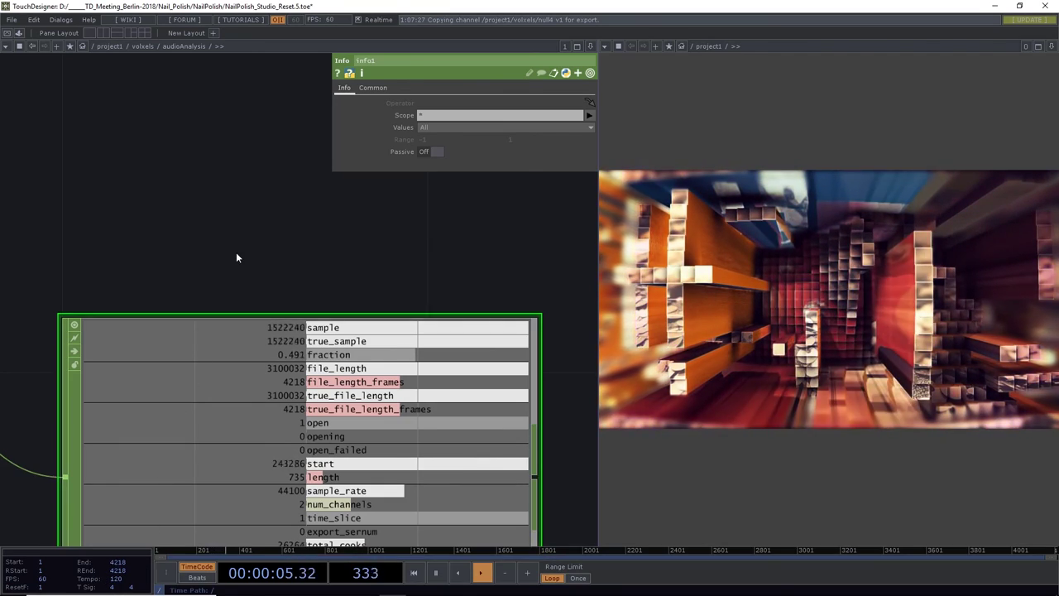
Set audiofilein1's Play Mode to Locked to Timeline
{"action": "scroll", "coordinate": [236, 251], "scroll_direction": "down", "scroll_amount": 5}
{"action": "left_click", "coordinate": [118, 236]}
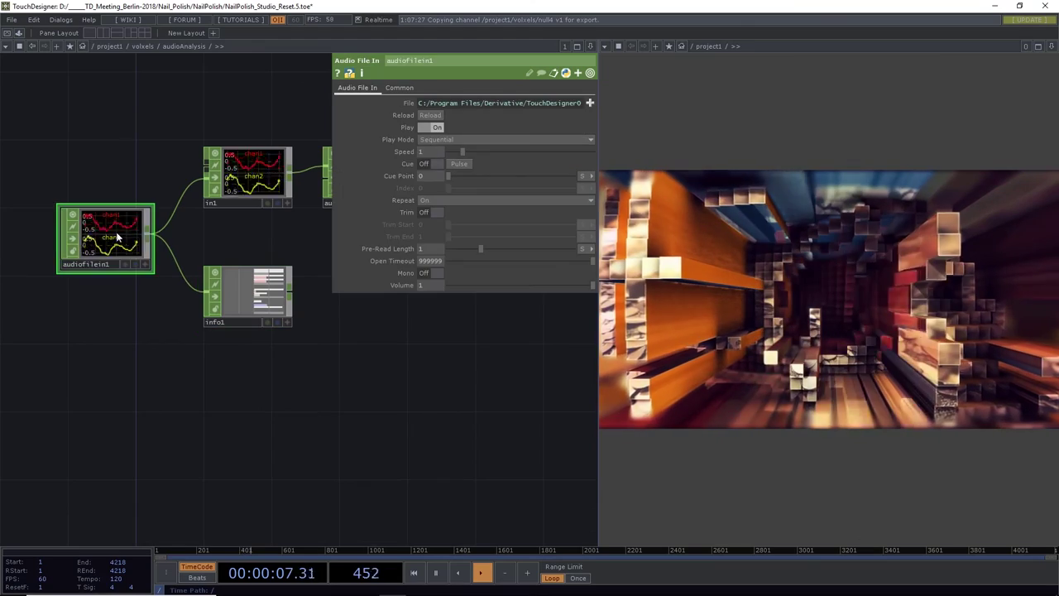
{"action": "left_click", "coordinate": [440, 138]}
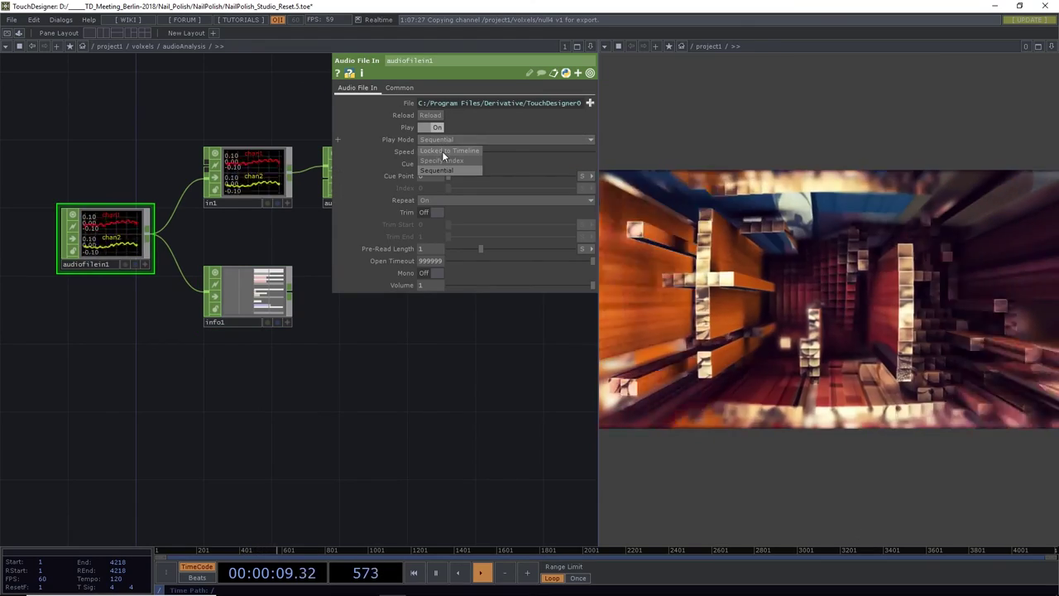
{"action": "left_click", "coordinate": [447, 150]}
Test timeline playback from the start and leave the timeline stopped at frame 1
{"action": "left_click", "coordinate": [415, 577]}
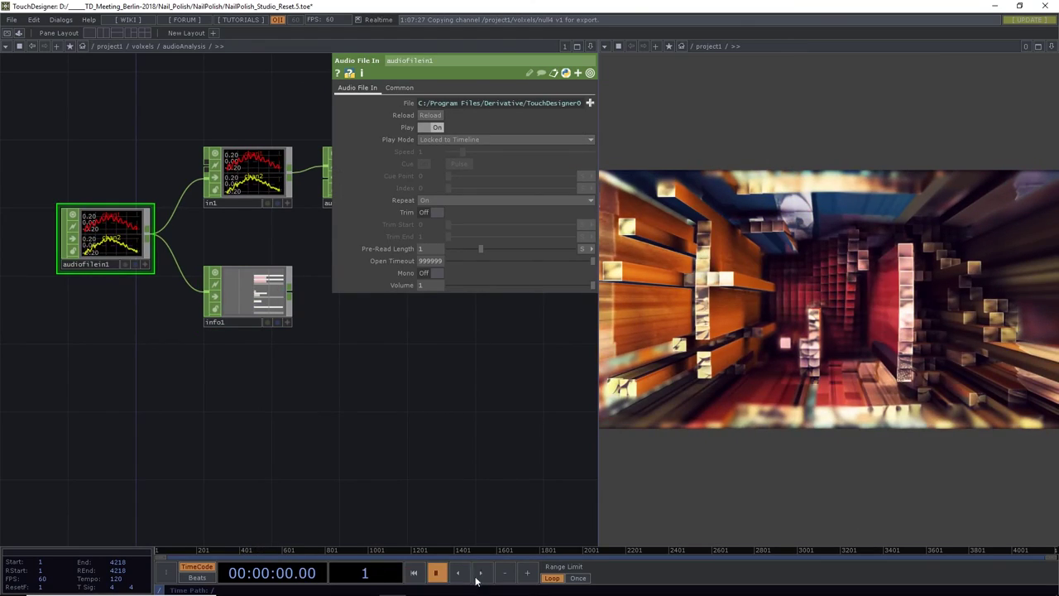
{"action": "left_click", "coordinate": [480, 572]}
{"action": "left_click", "coordinate": [417, 575]}
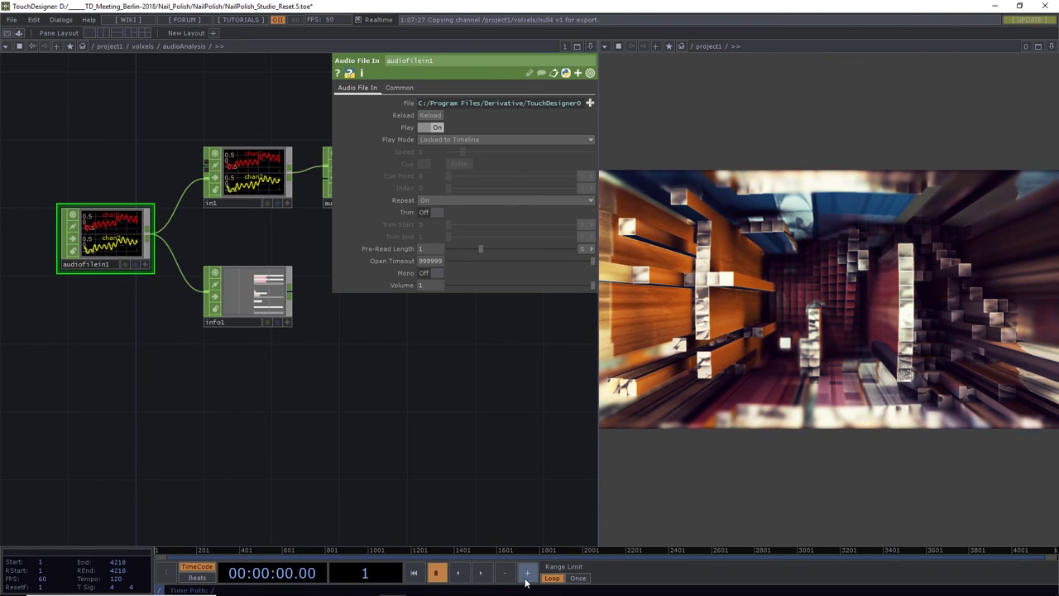
{"action": "left_click", "coordinate": [480, 572]}
{"action": "left_click", "coordinate": [415, 572]}
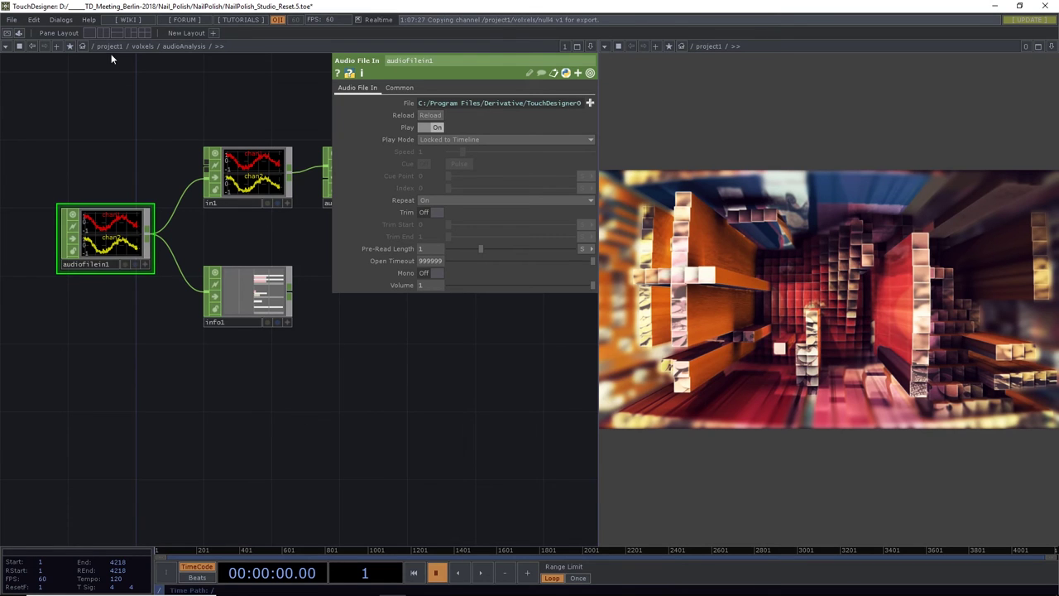
{"action": "left_click", "coordinate": [146, 47]}
{"action": "scroll", "coordinate": [195, 253], "scroll_direction": "down", "scroll_amount": 5}
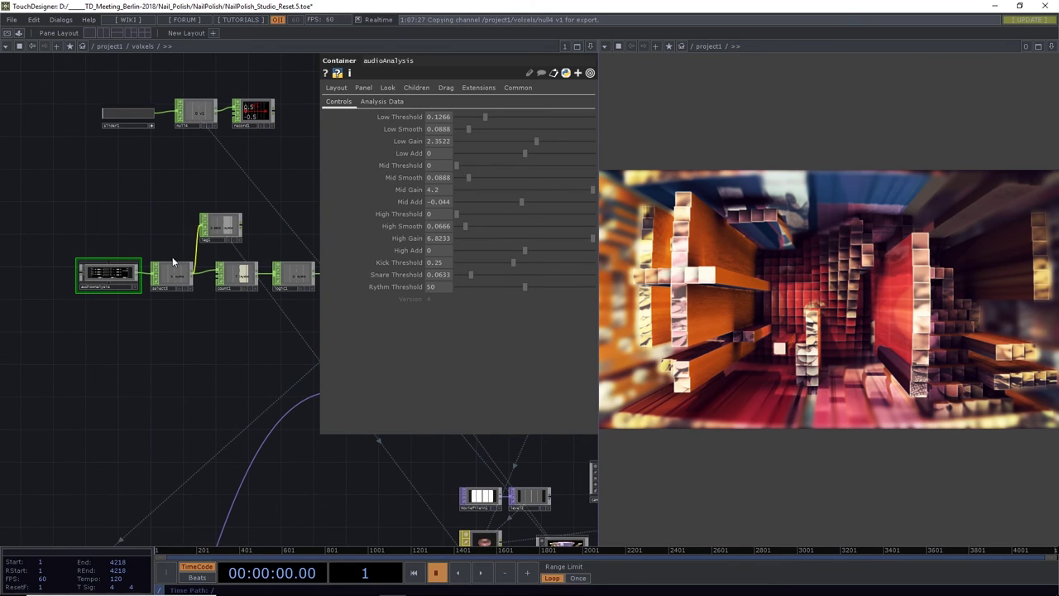
{"action": "key", "text": "i"}
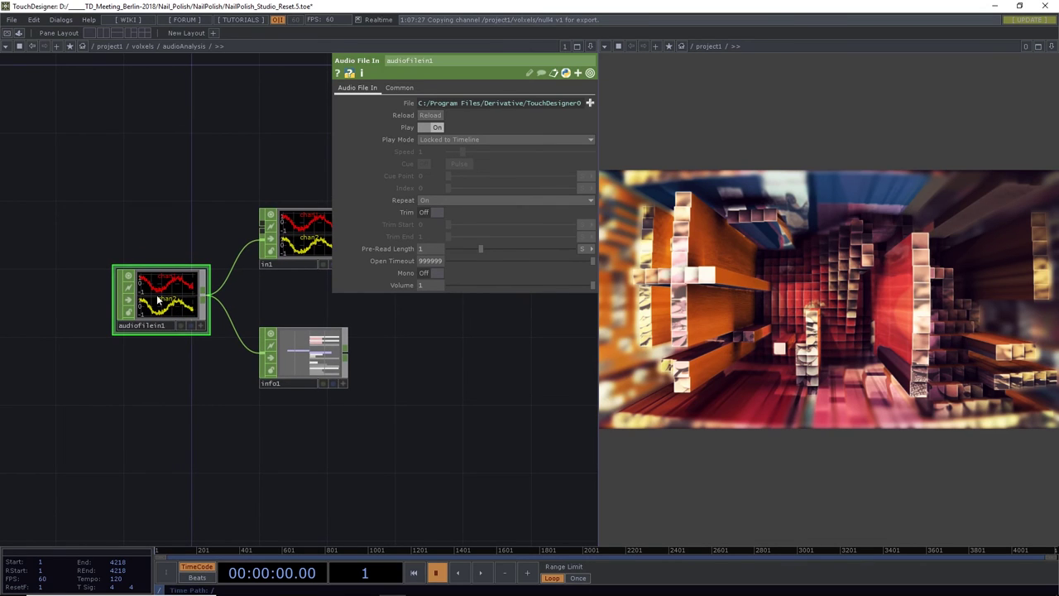
Split the output preview pane into an upper and a lower pane
{"action": "left_click", "coordinate": [590, 46]}
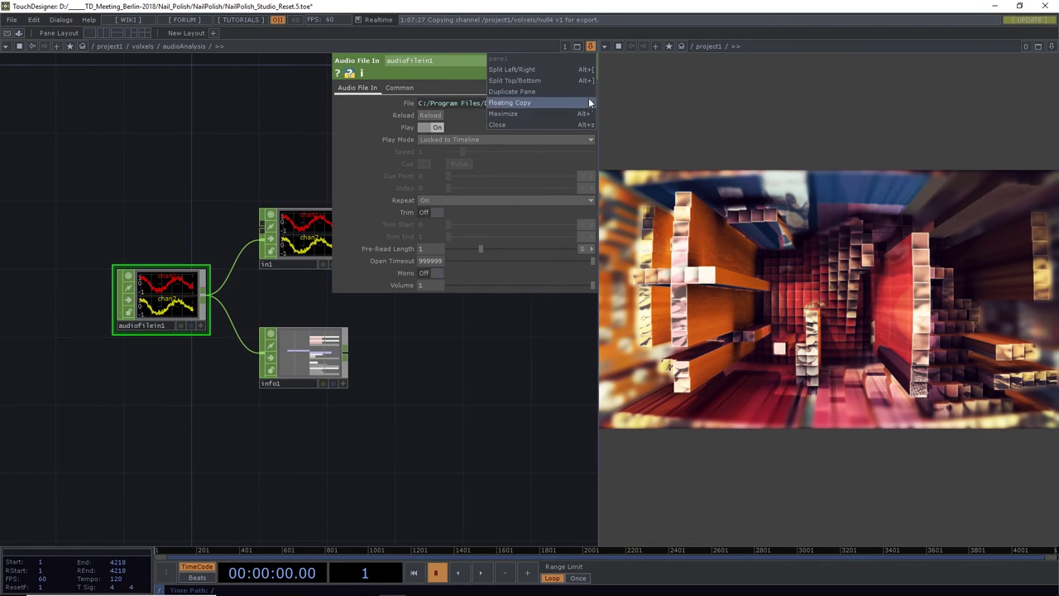
{"action": "left_click", "coordinate": [1051, 46]}
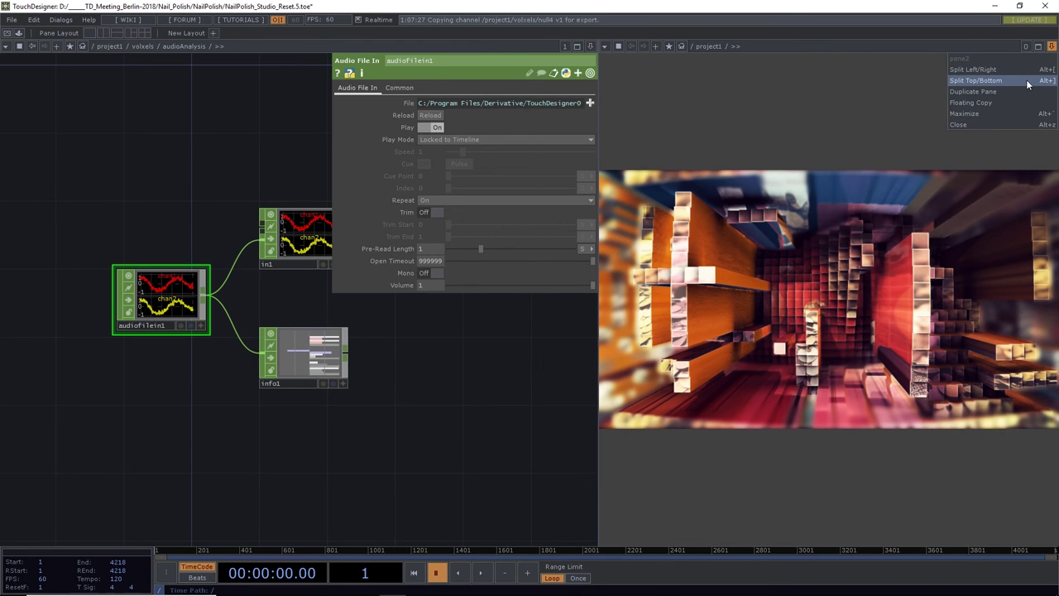
{"action": "left_click", "coordinate": [976, 80]}
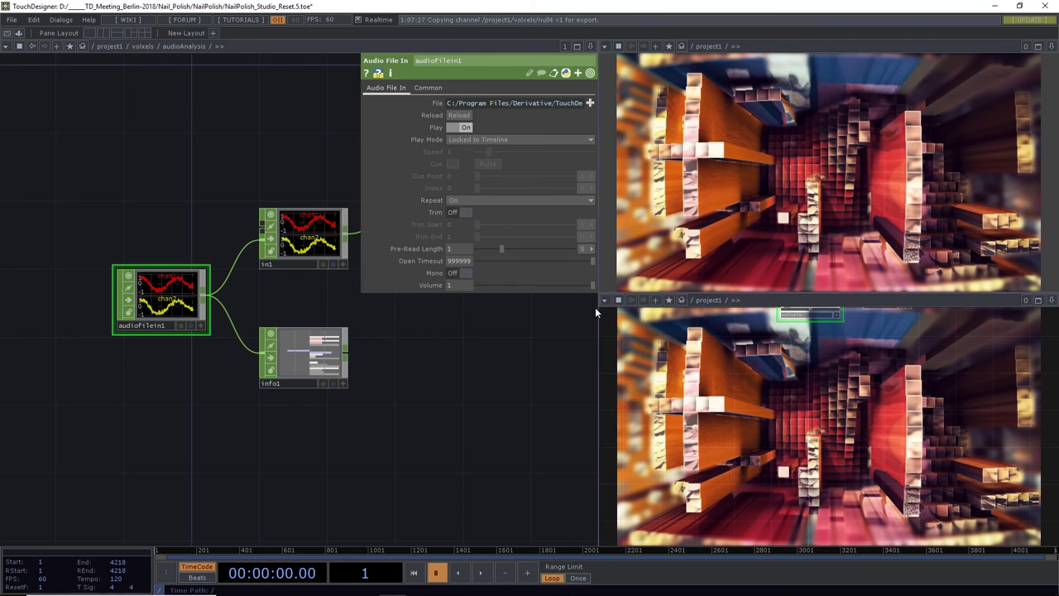
Turn the lower preview pane into a network view and enter the volxels component there
{"action": "left_click", "coordinate": [603, 300]}
{"action": "left_click", "coordinate": [613, 323]}
{"action": "left_click", "coordinate": [609, 301]}
{"action": "left_click", "coordinate": [610, 319]}
{"action": "scroll", "coordinate": [789, 370], "scroll_direction": "down", "scroll_amount": 3}
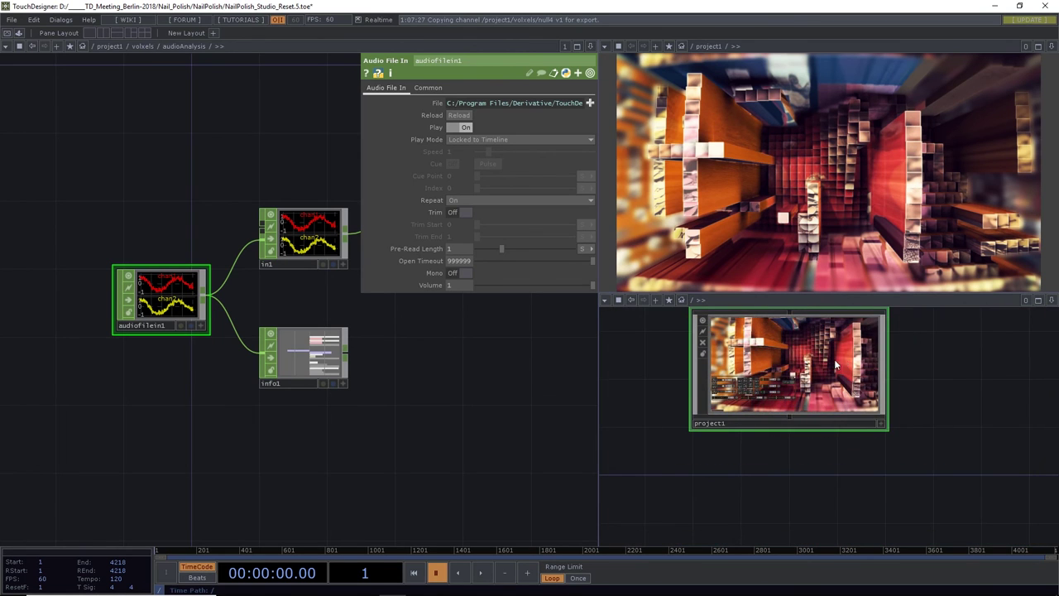
{"action": "scroll", "coordinate": [812, 364], "scroll_direction": "up", "scroll_amount": 3}
{"action": "scroll", "coordinate": [930, 364], "scroll_direction": "down", "scroll_amount": 2}
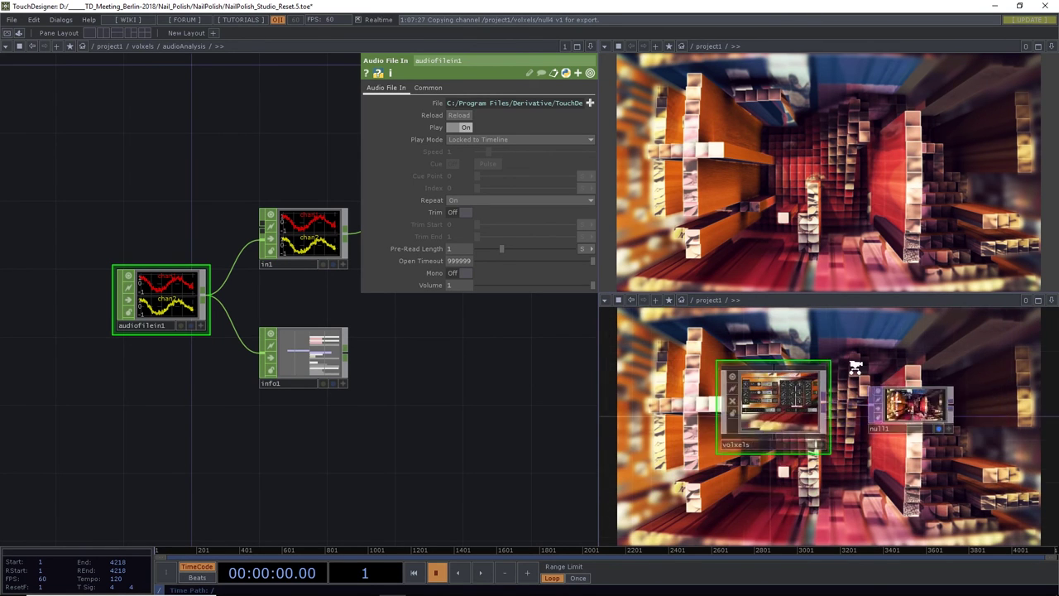
{"action": "left_click_drag", "start_coordinate": [930, 364], "coordinate": [712, 382]}
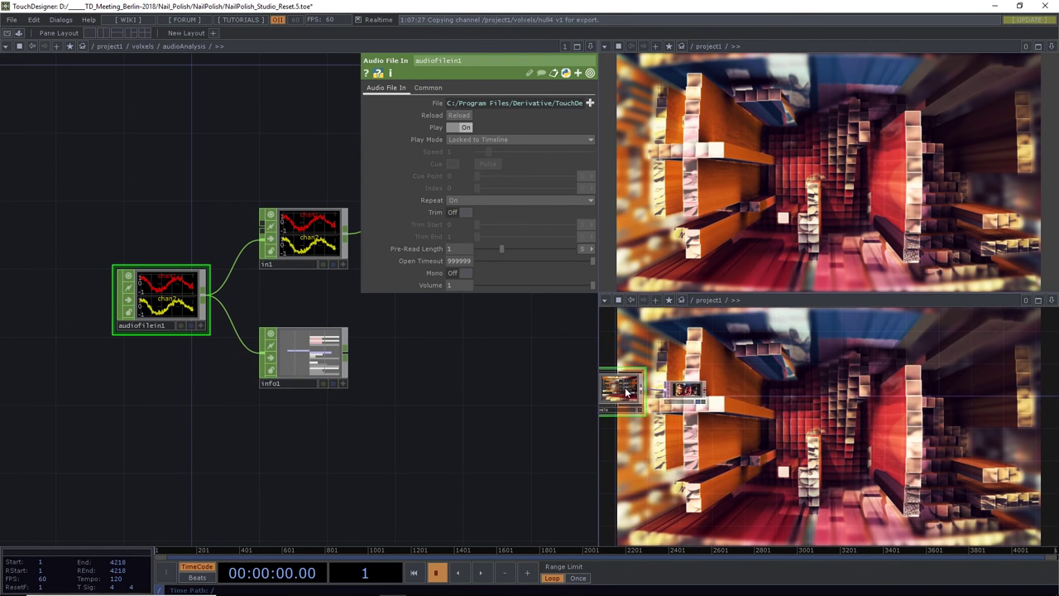
{"action": "scroll", "coordinate": [659, 394], "scroll_direction": "down", "scroll_amount": 2}
{"action": "scroll", "coordinate": [681, 397], "scroll_direction": "down", "scroll_amount": 5}
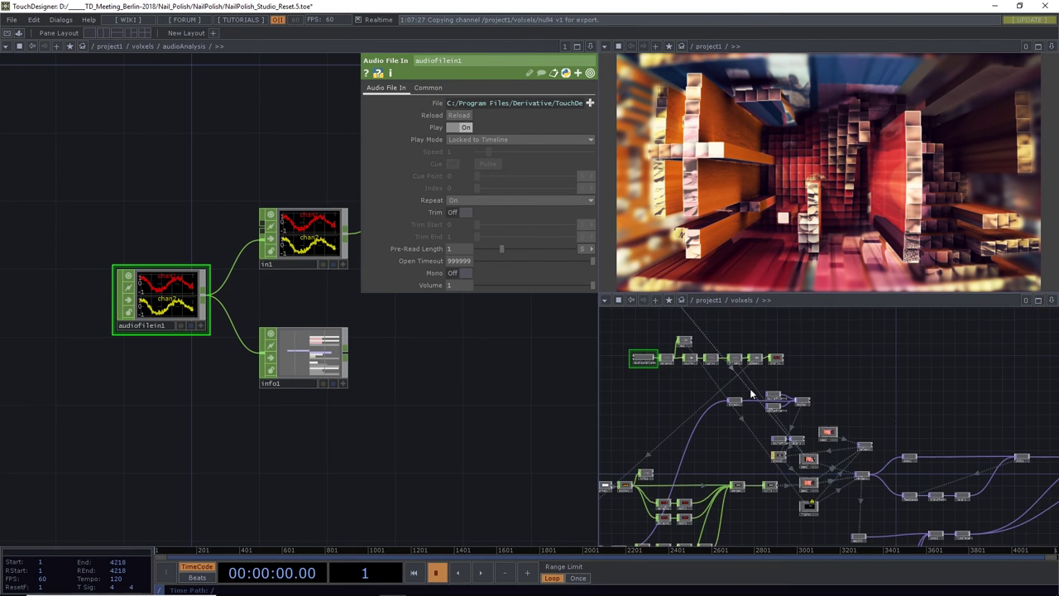
Open moviefileout1's parameters and set its Audio CHOP to audiofilein1 using the relative operator path
{"action": "scroll", "coordinate": [877, 421], "scroll_direction": "up", "scroll_amount": 8}
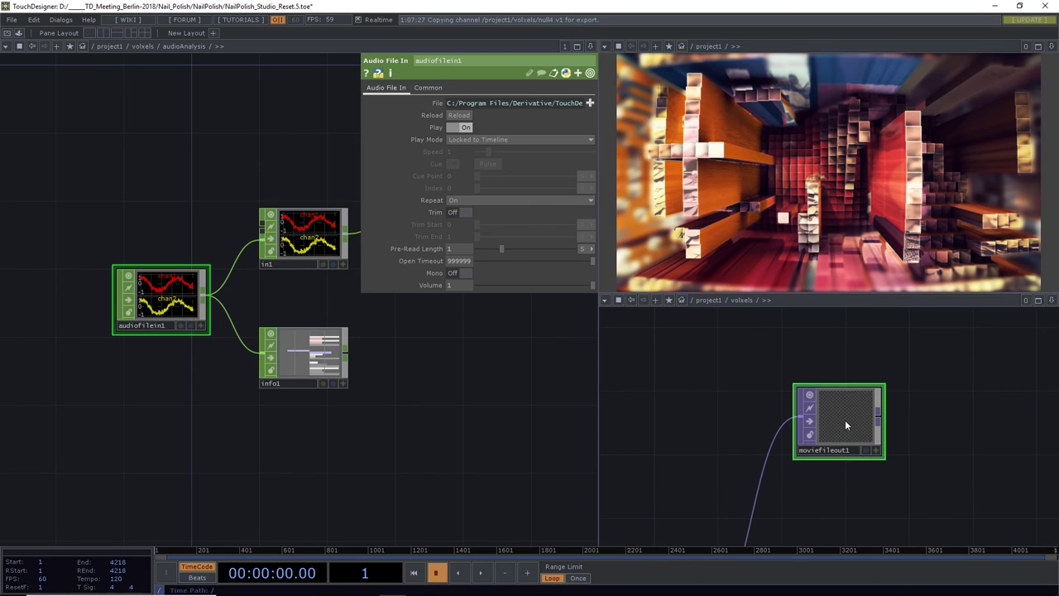
{"action": "key", "text": "p"}
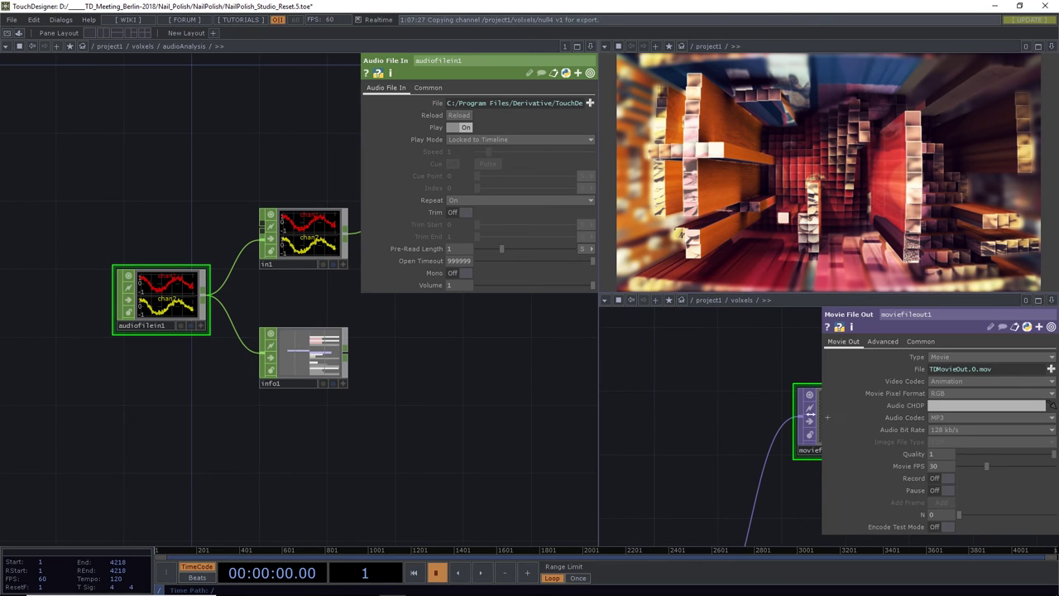
{"action": "left_click_drag", "start_coordinate": [163, 301], "coordinate": [932, 406]}
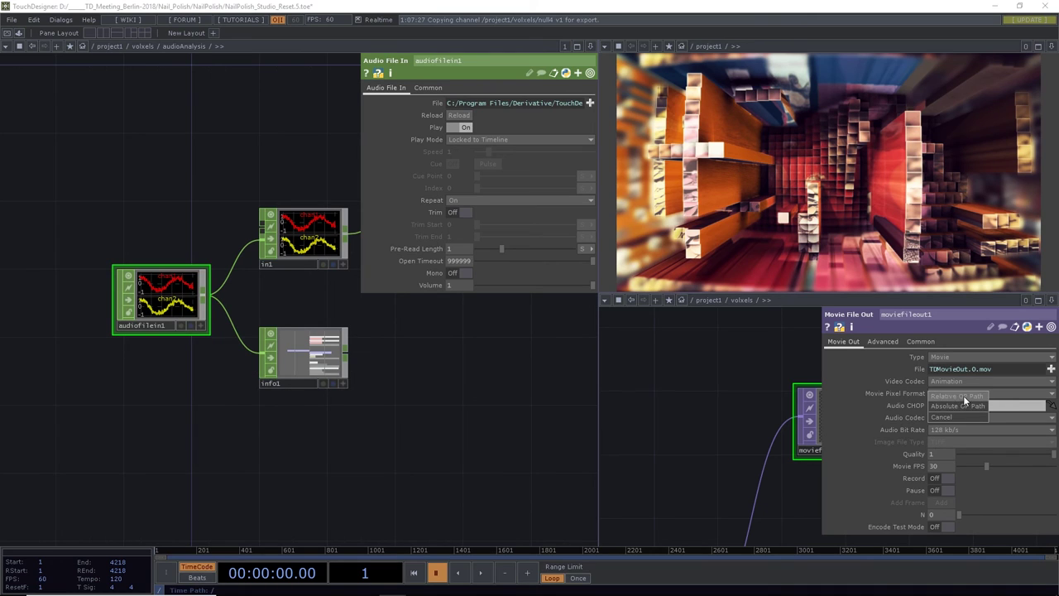
{"action": "left_click", "coordinate": [958, 403]}
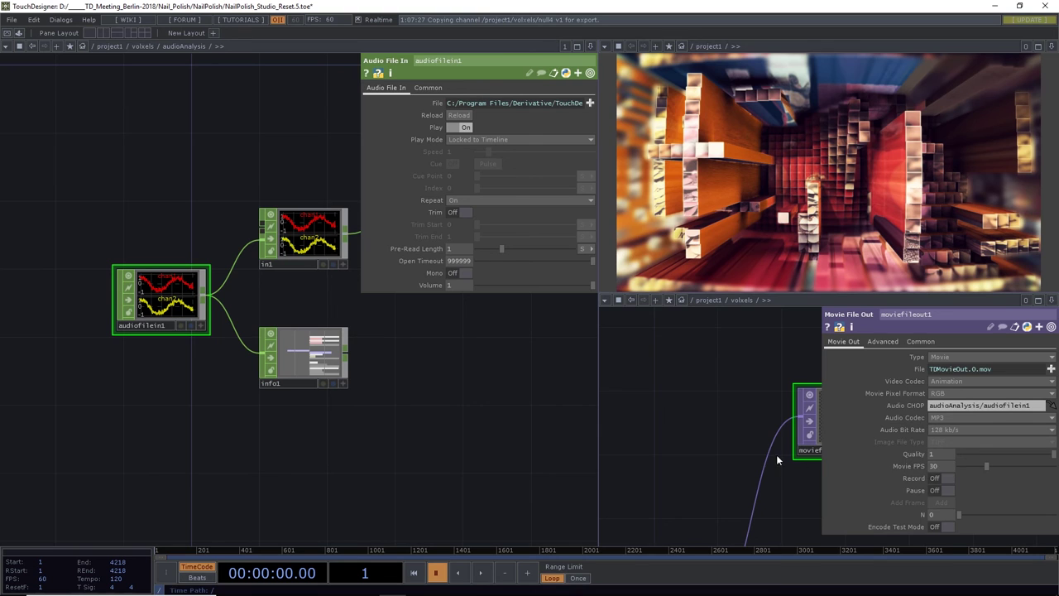
Set the timeline's Range Limit to Once
{"action": "left_click_drag", "start_coordinate": [477, 377], "coordinate": [291, 413]}
{"action": "scroll", "coordinate": [454, 406], "scroll_direction": "down", "scroll_amount": 3}
{"action": "scroll", "coordinate": [455, 396], "scroll_direction": "down", "scroll_amount": 2}
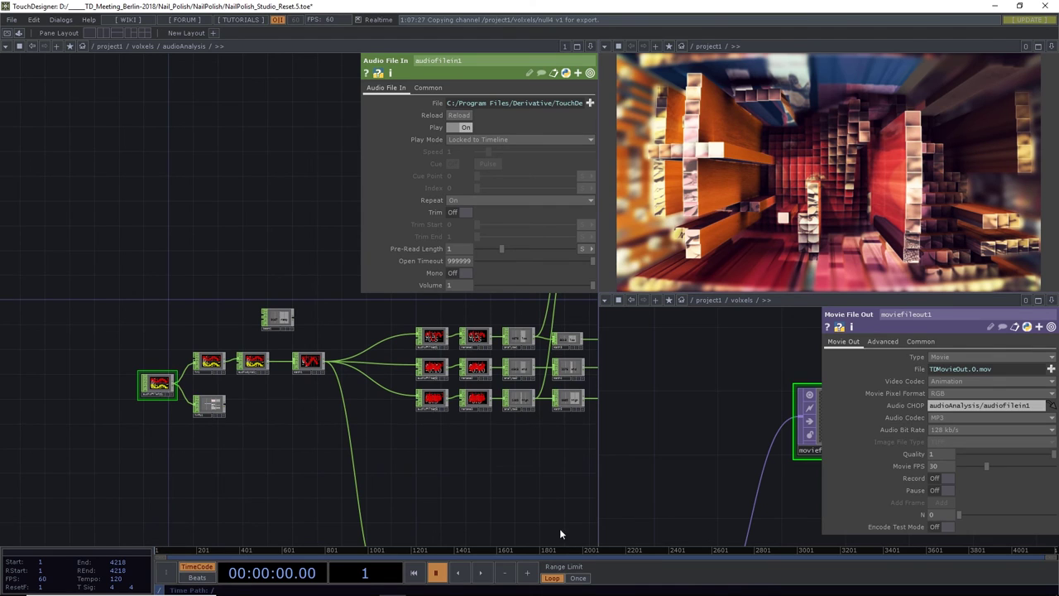
{"action": "left_click", "coordinate": [577, 578]}
Go up to the volxels network, open record1's parameters and check its Record Input options
{"action": "left_click", "coordinate": [141, 47]}
{"action": "scroll", "coordinate": [188, 253], "scroll_direction": "down", "scroll_amount": 5}
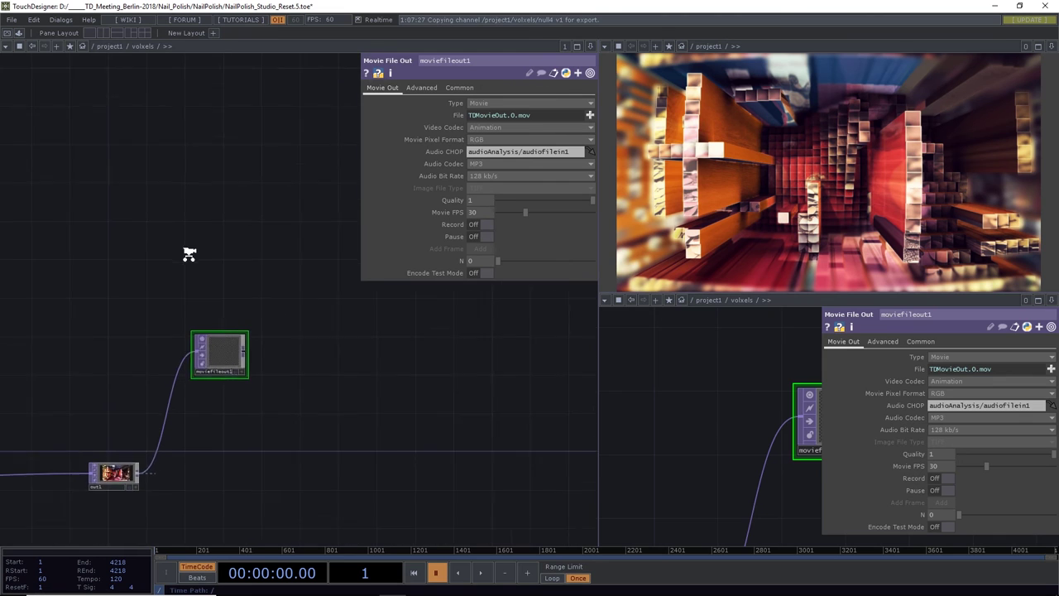
{"action": "left_click_drag", "start_coordinate": [132, 337], "coordinate": [327, 348]}
{"action": "scroll", "coordinate": [328, 347], "scroll_direction": "down", "scroll_amount": 6}
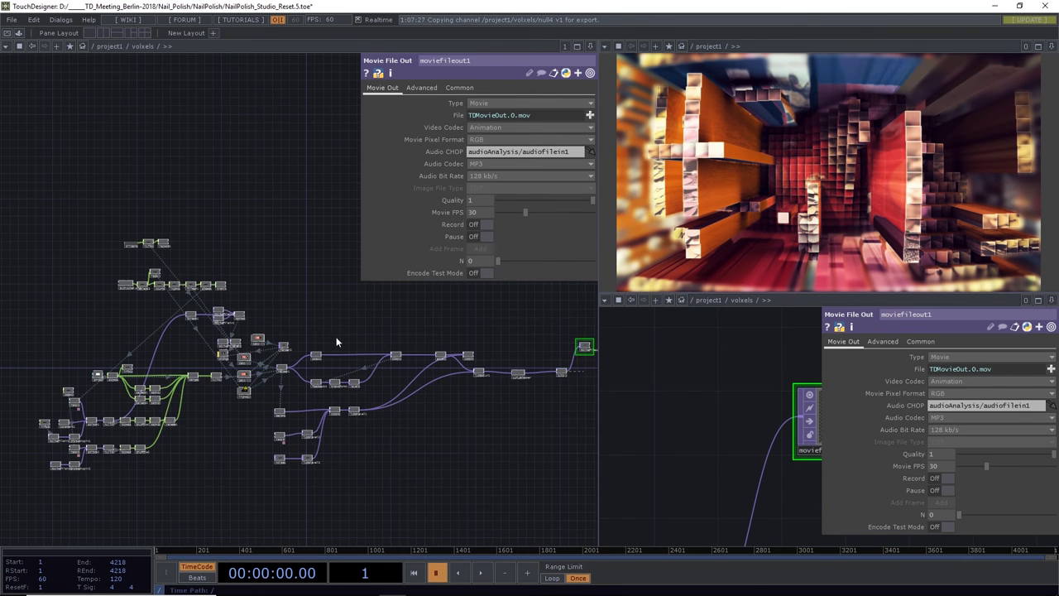
{"action": "scroll", "coordinate": [268, 274], "scroll_direction": "up", "scroll_amount": 6}
{"action": "left_click_drag", "start_coordinate": [411, 332], "coordinate": [318, 393]}
{"action": "left_click", "coordinate": [304, 325]}
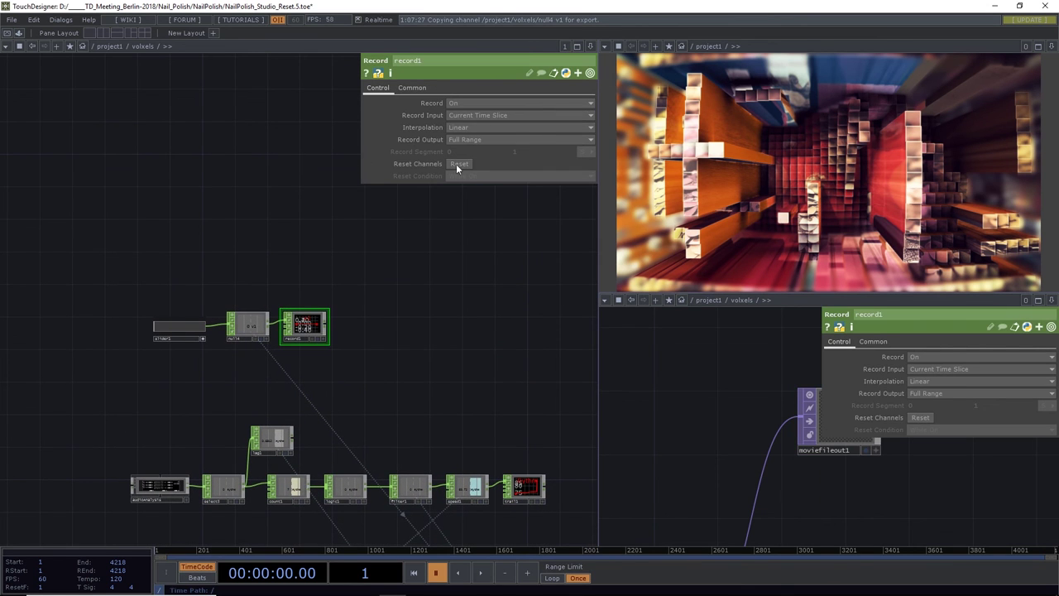
{"action": "left_click", "coordinate": [452, 116]}
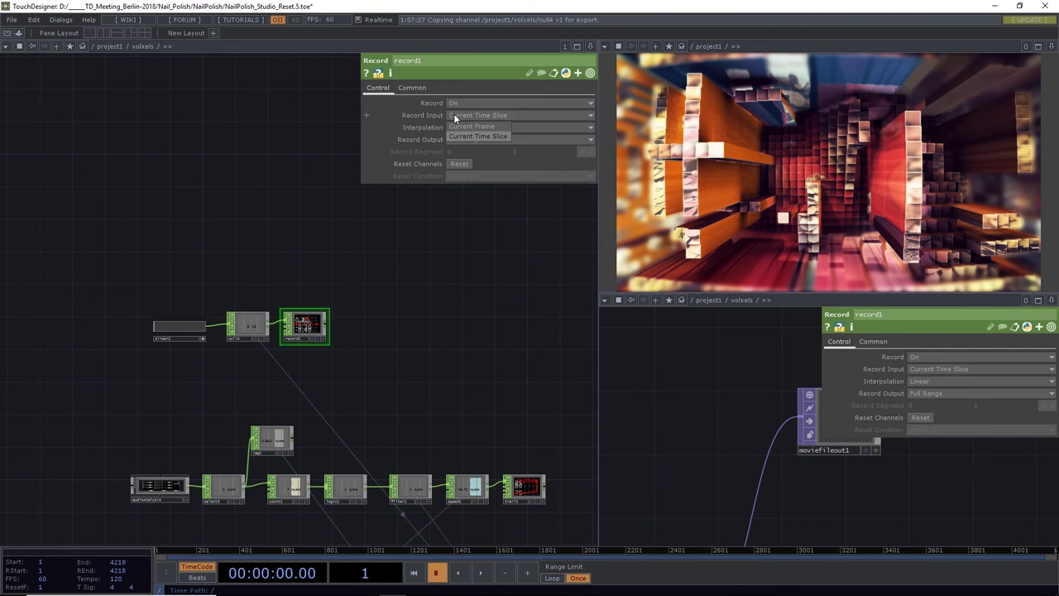
{"action": "left_click", "coordinate": [453, 114]}
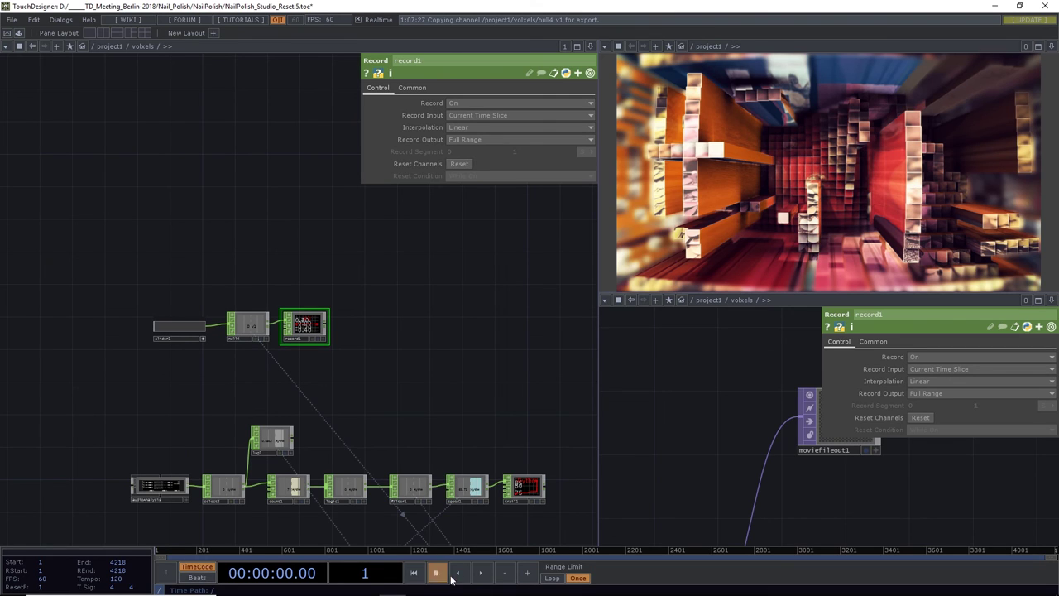
Play the timeline once from frame 1 to 4218 while moving slider1 between its low and high ends so record1 captures the motion
{"action": "left_click", "coordinate": [576, 579]}
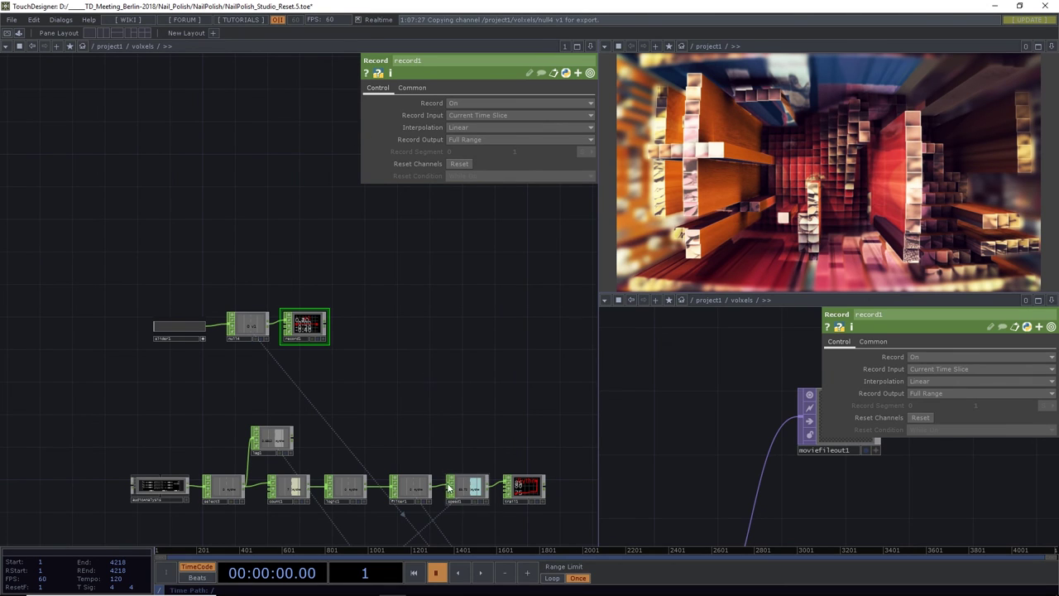
{"action": "left_click", "coordinate": [479, 572]}
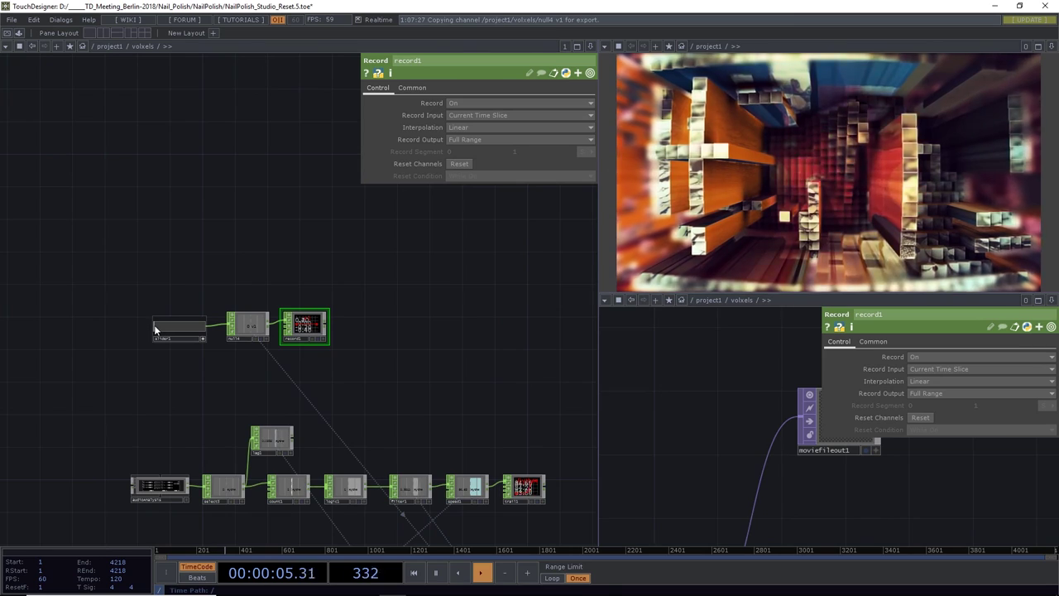
{"action": "left_click_drag", "start_coordinate": [155, 325], "coordinate": [135, 334]}
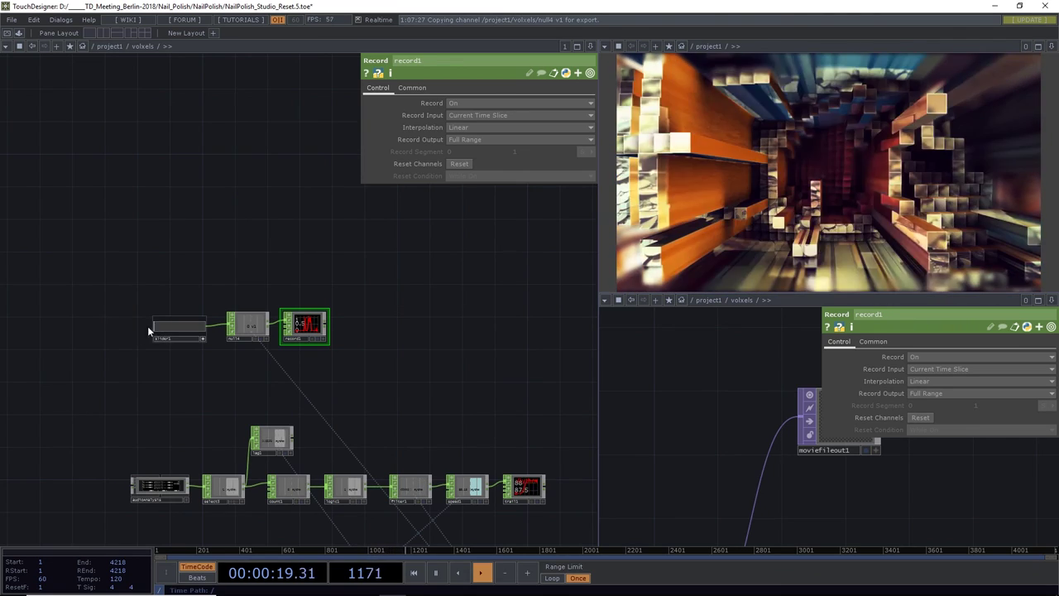
{"action": "left_click_drag", "start_coordinate": [154, 329], "coordinate": [230, 336]}
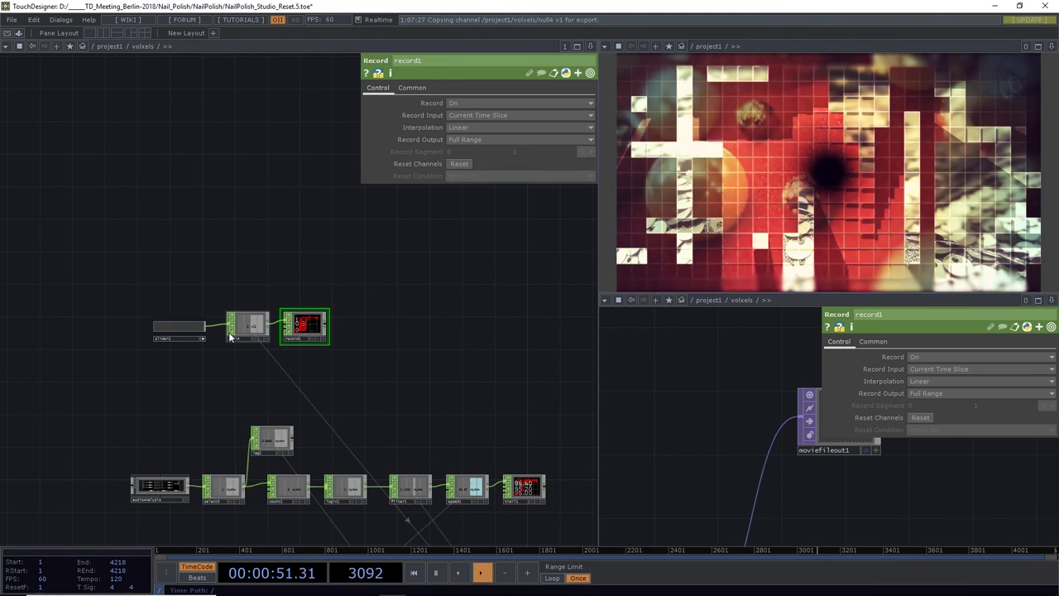
{"action": "left_click_drag", "start_coordinate": [206, 331], "coordinate": [144, 331]}
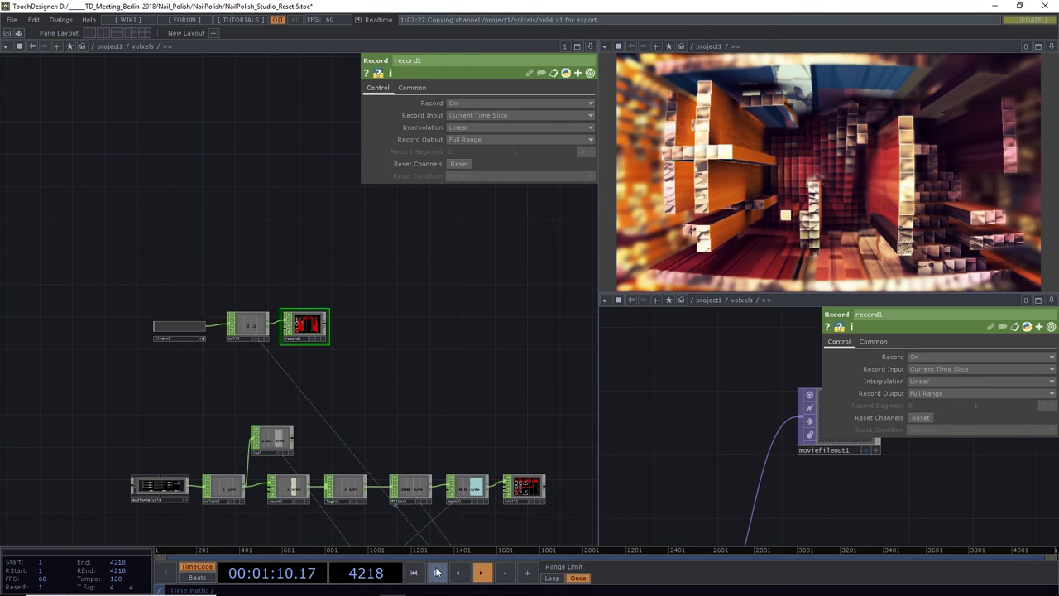
Save record1's channel data as record1.bclip in the project's Chan folder
{"action": "right_click", "coordinate": [311, 329]}
{"action": "left_click", "coordinate": [324, 326]}
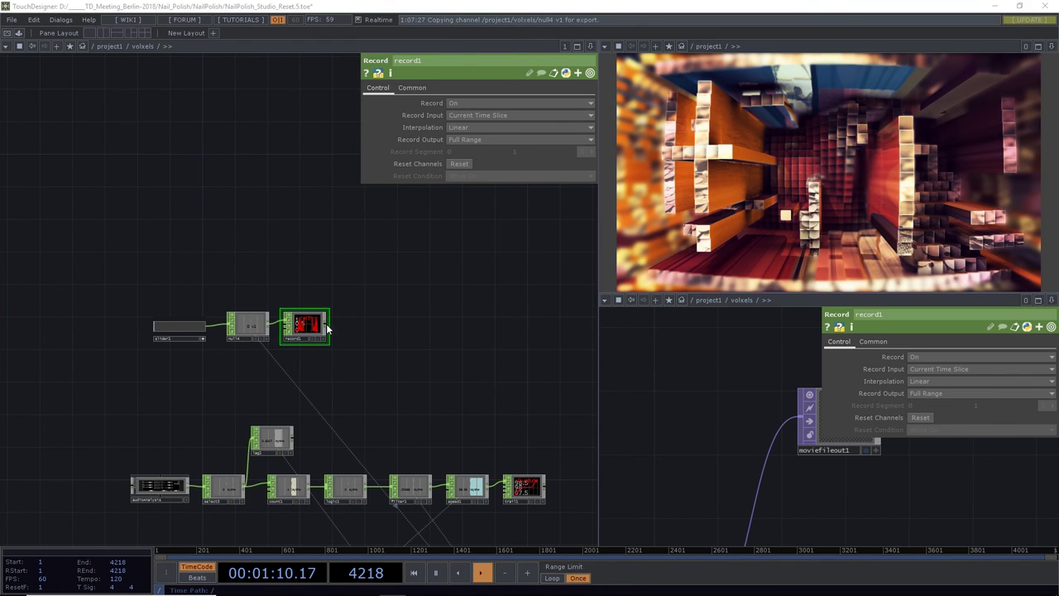
{"action": "double_click", "coordinate": [121, 101]}
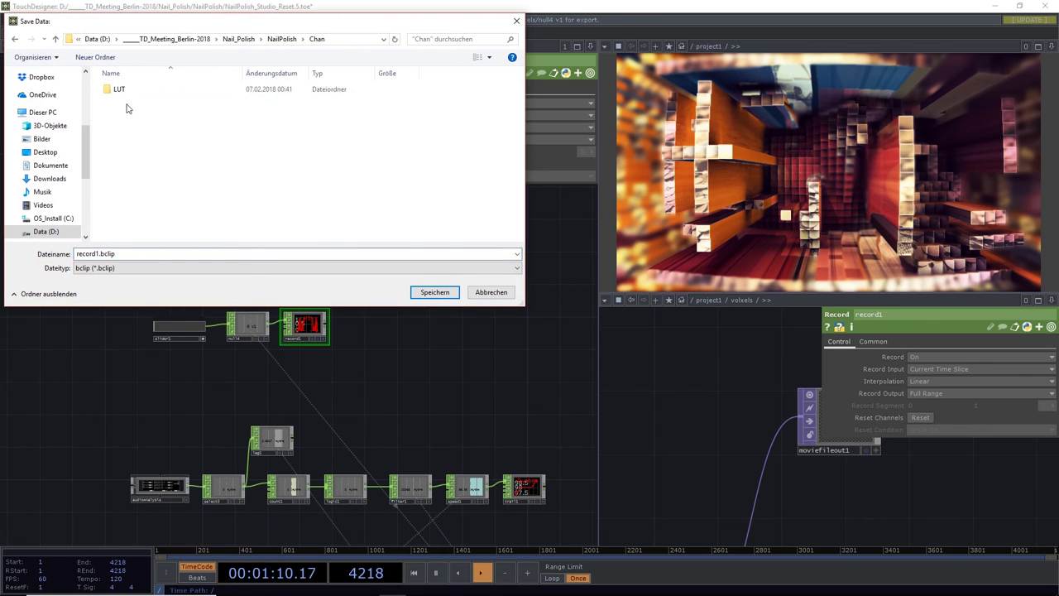
{"action": "left_click", "coordinate": [143, 253]}
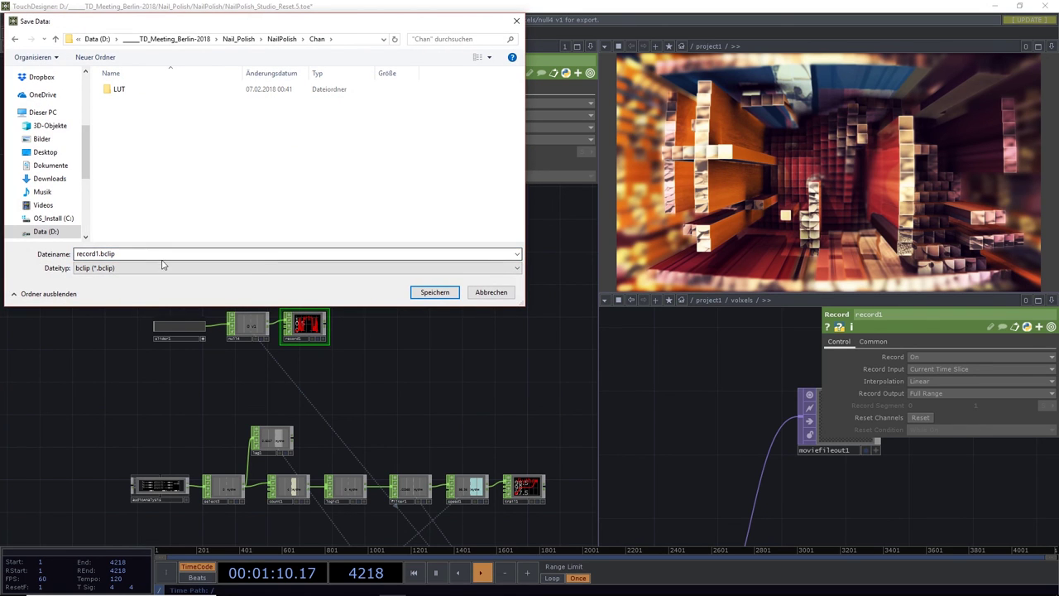
{"action": "left_click", "coordinate": [435, 292]}
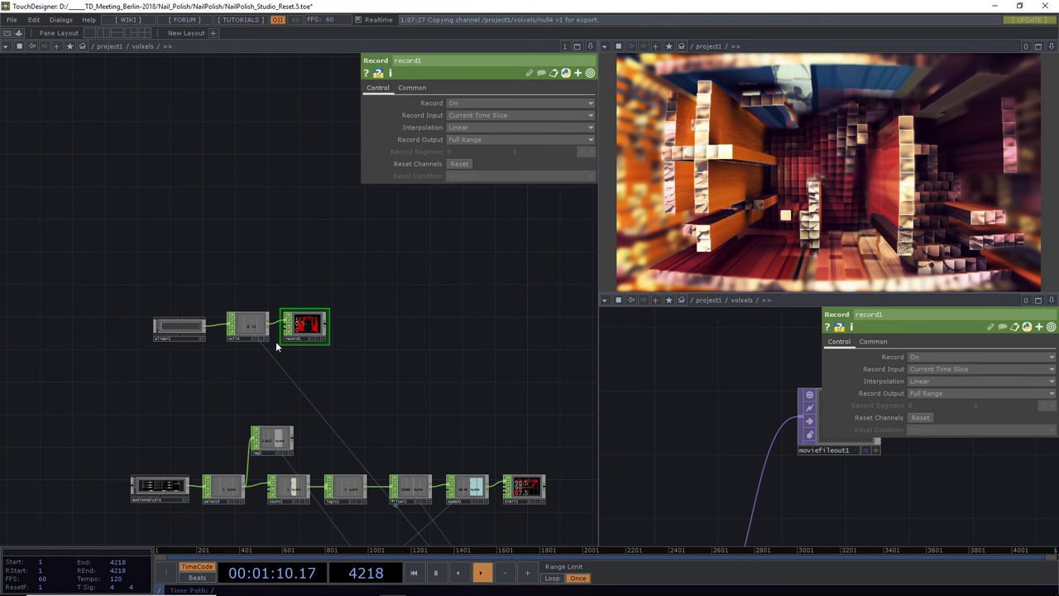
Add a File In CHOP in the empty space above null4
{"action": "scroll", "coordinate": [364, 364], "scroll_direction": "up", "scroll_amount": 2}
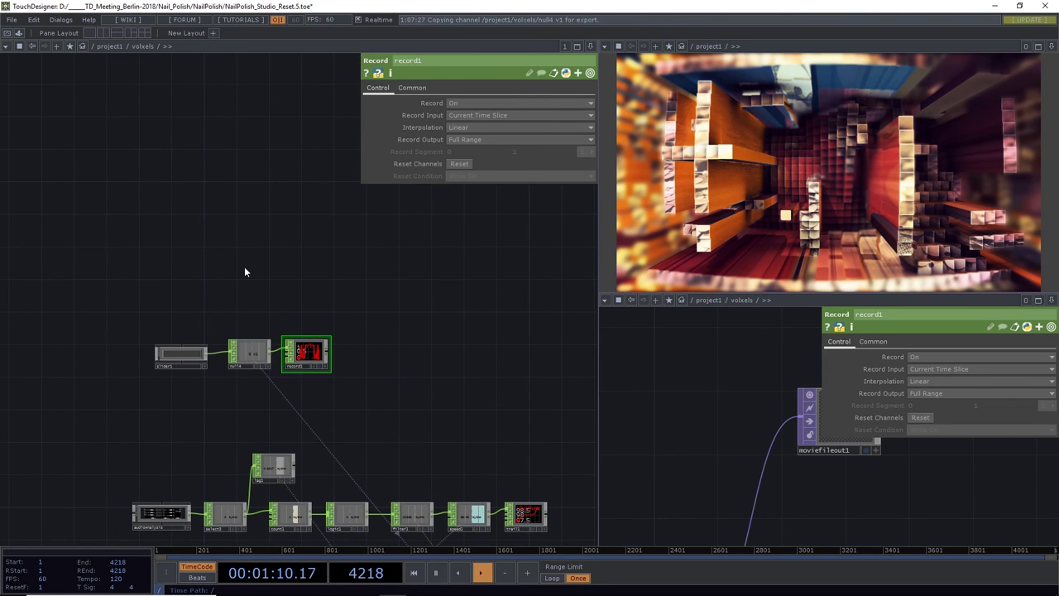
{"action": "key", "text": "Tab"}
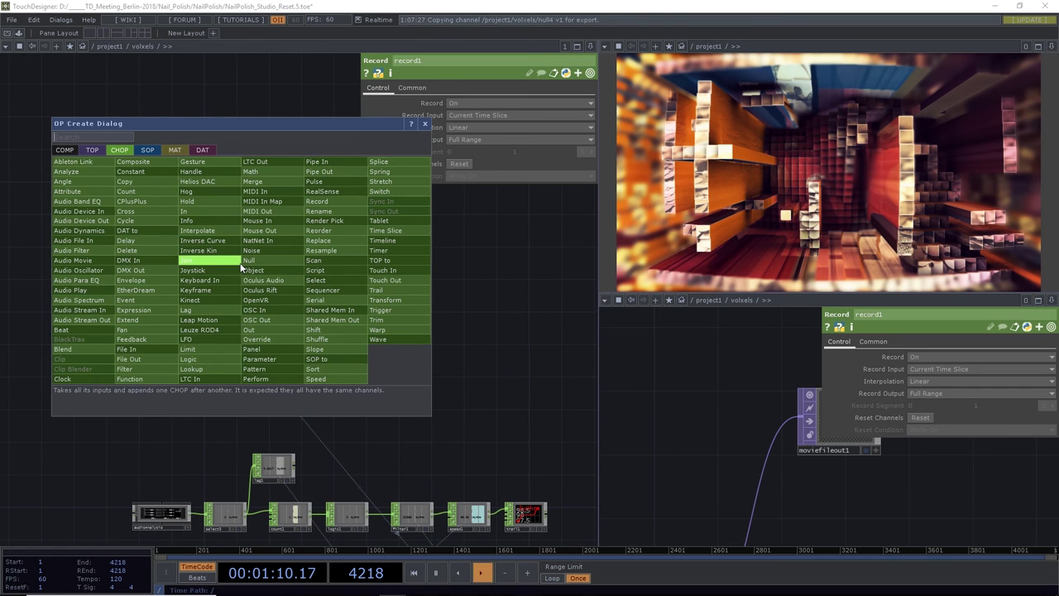
{"action": "type", "text": "f"}
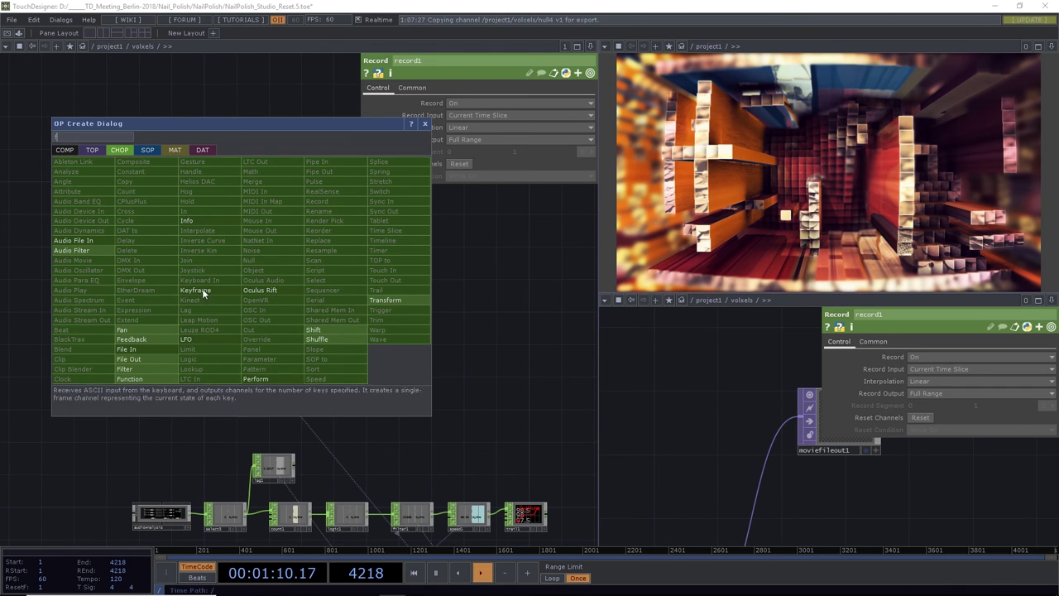
{"action": "left_click", "coordinate": [141, 349]}
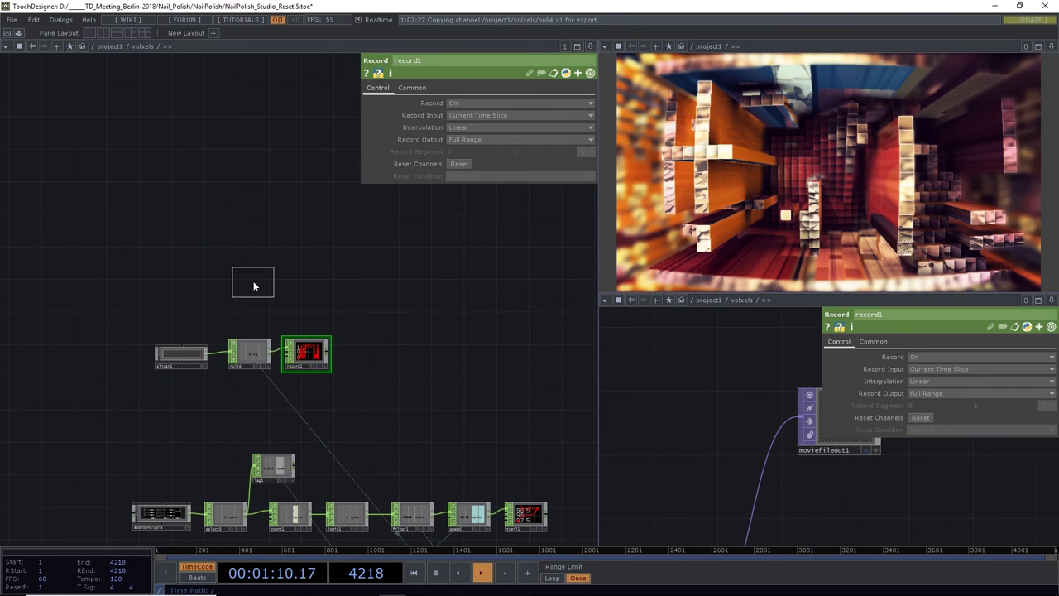
{"action": "left_click", "coordinate": [250, 281]}
{"action": "left_click", "coordinate": [590, 102]}
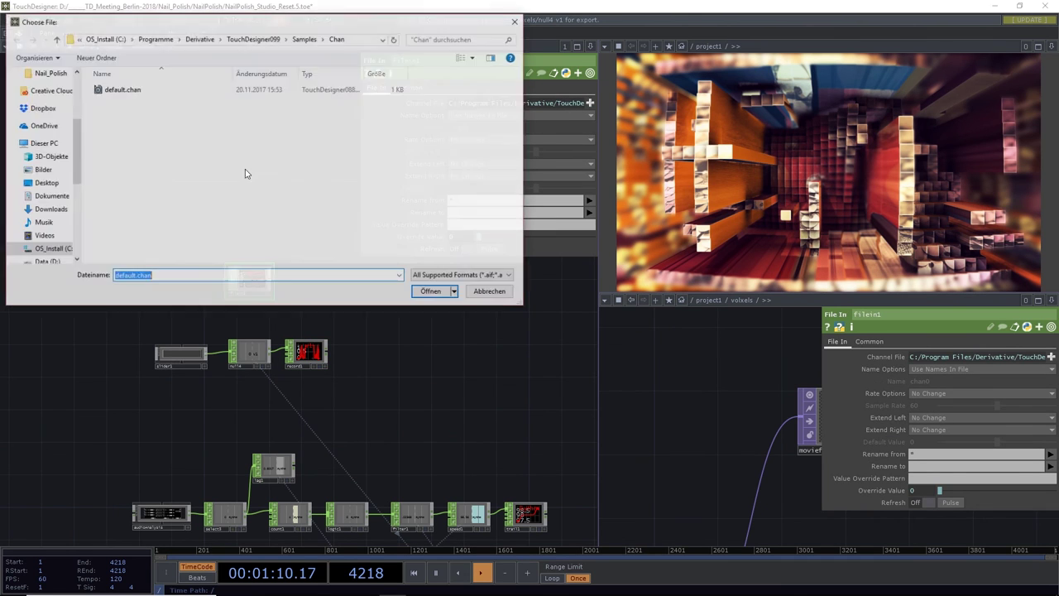
{"action": "left_click", "coordinate": [132, 91]}
{"action": "double_click", "coordinate": [129, 91]}
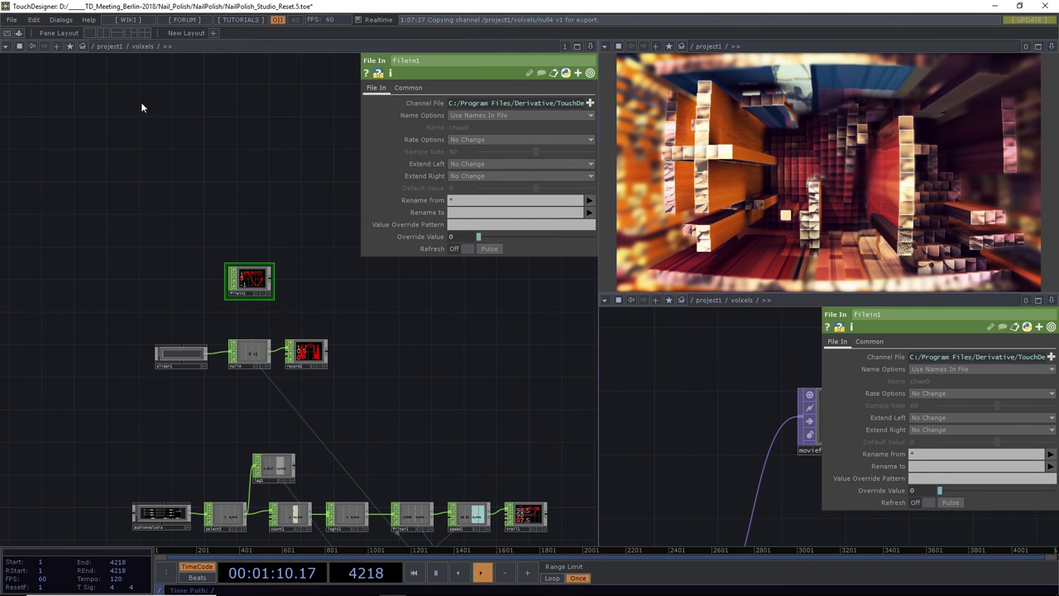
Set filein1's Channel File to record1.bclip from the NailPolish project's Chan folder on drive D
{"action": "left_click", "coordinate": [590, 103]}
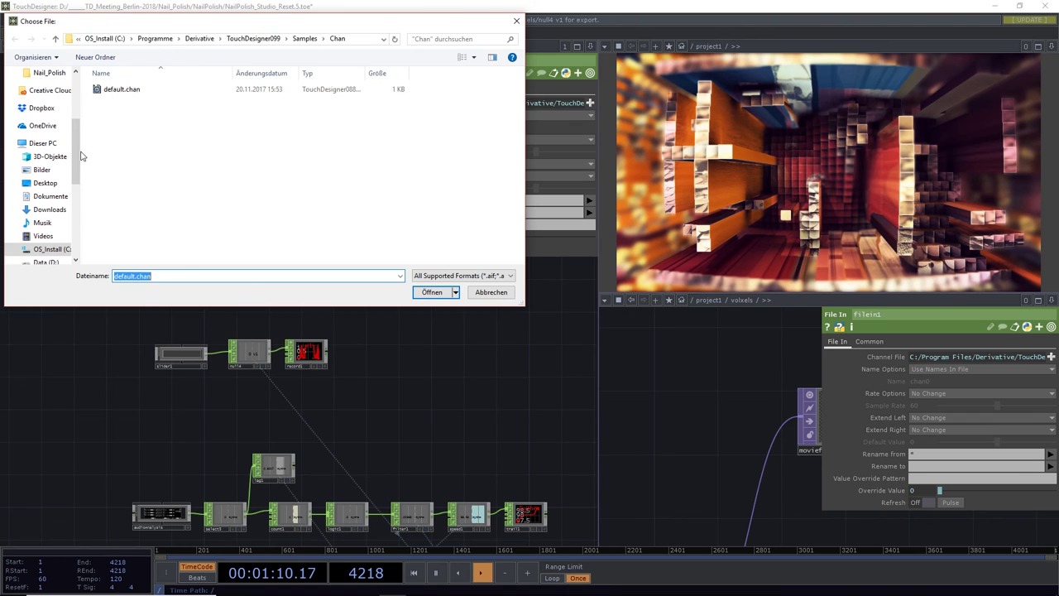
{"action": "scroll", "coordinate": [50, 207], "scroll_direction": "down", "scroll_amount": 3}
{"action": "left_click", "coordinate": [46, 152]}
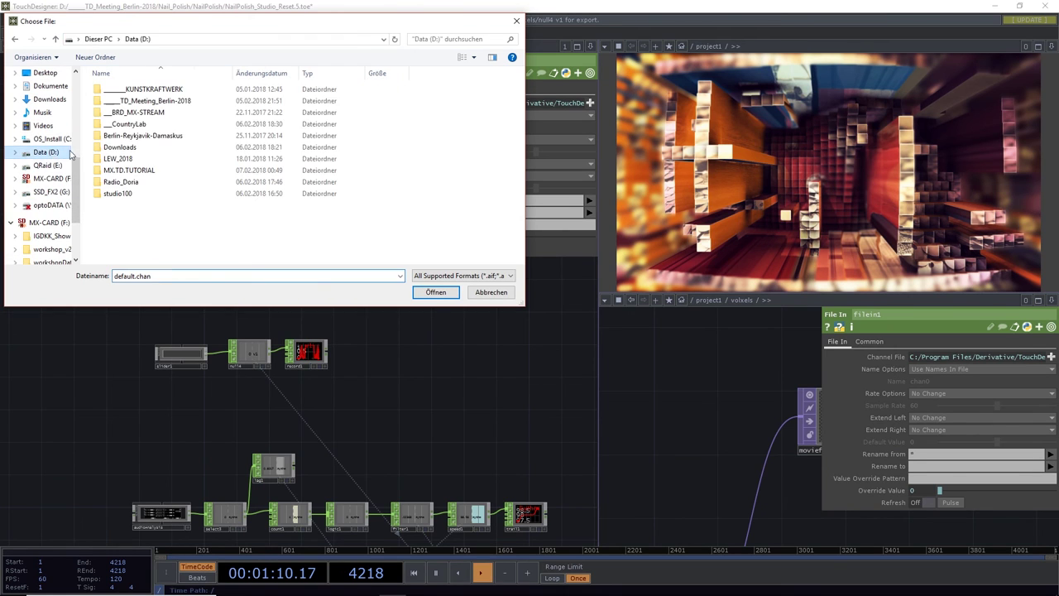
{"action": "double_click", "coordinate": [134, 101]}
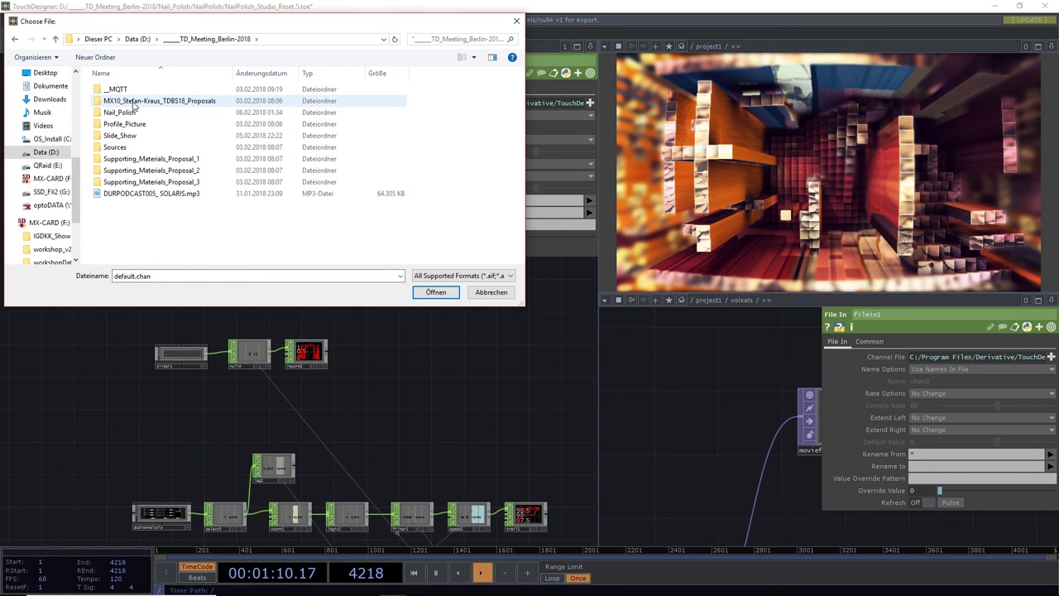
{"action": "double_click", "coordinate": [123, 113]}
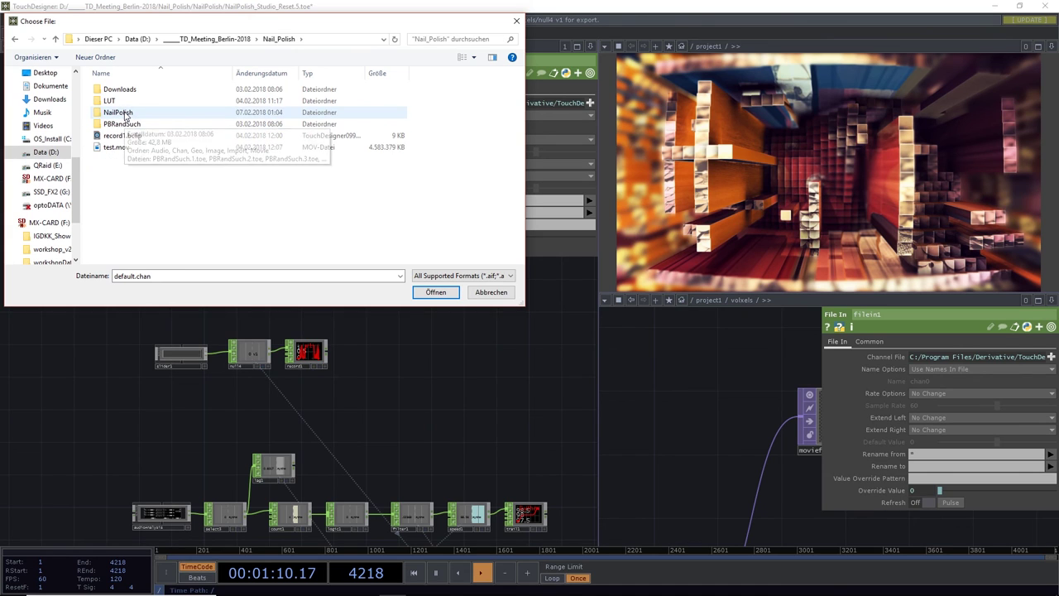
{"action": "double_click", "coordinate": [122, 113]}
{"action": "double_click", "coordinate": [114, 101]}
{"action": "left_click", "coordinate": [122, 101]}
{"action": "left_click", "coordinate": [435, 293]}
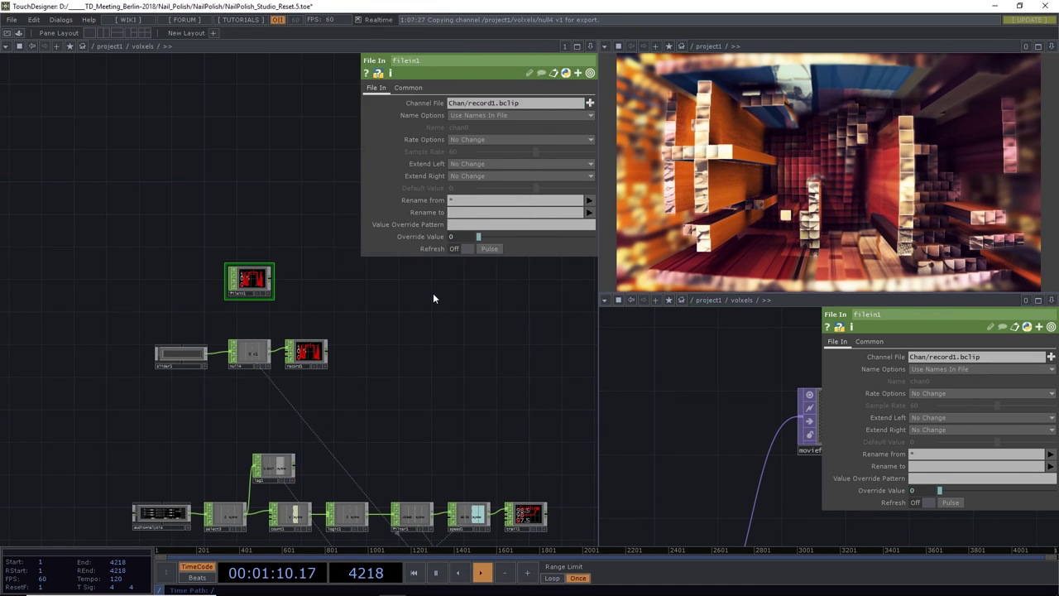
Add a Lookup CHOP beside filein1, fed from filein1's output
{"action": "left_click", "coordinate": [337, 286]}
{"action": "type", "text": "loo"}
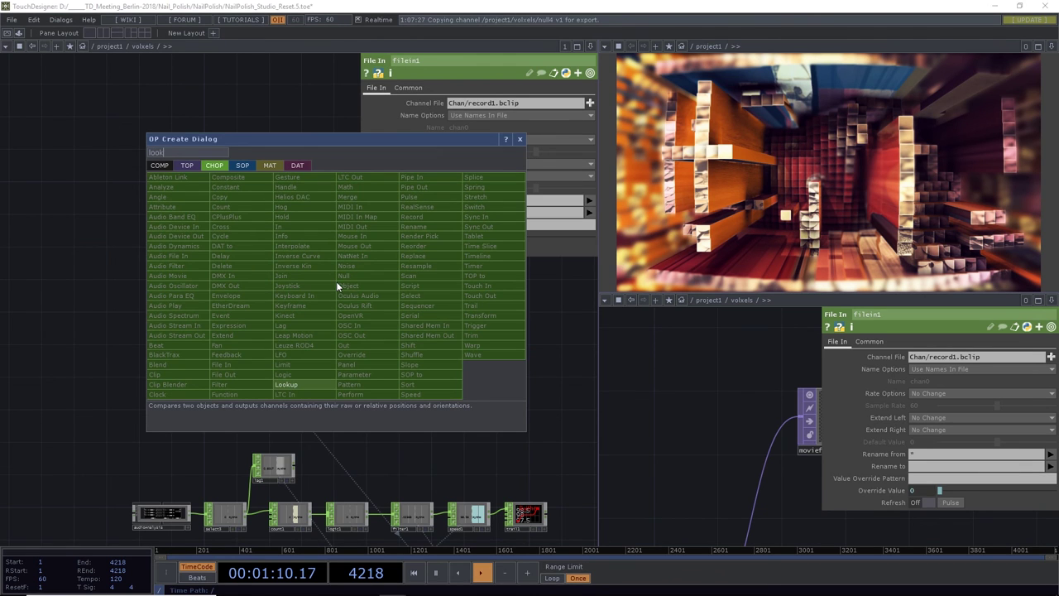
{"action": "type", "text": "k"}
{"action": "left_click", "coordinate": [301, 383]}
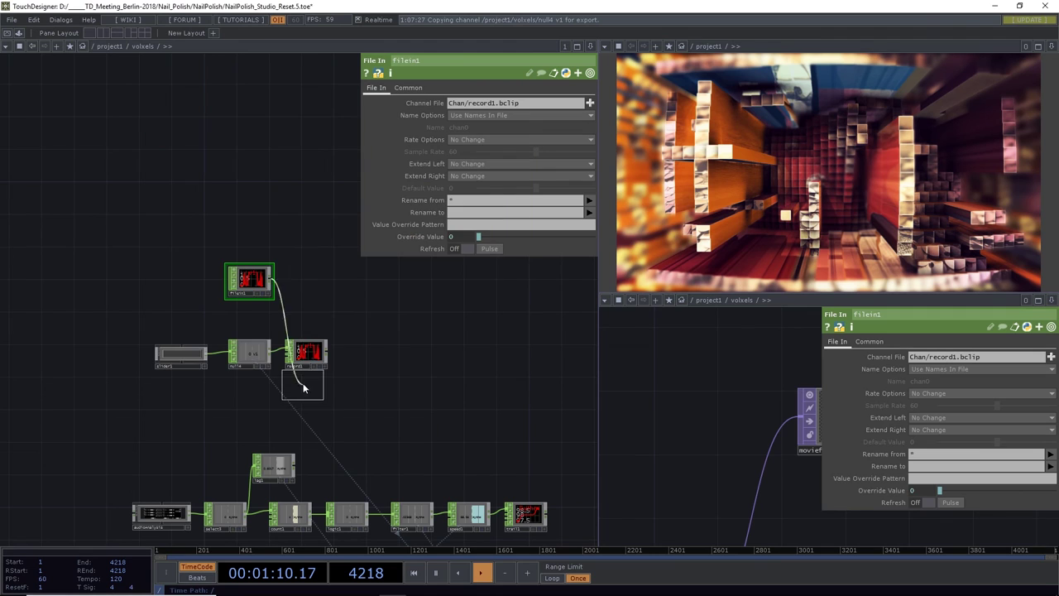
{"action": "left_click", "coordinate": [310, 289]}
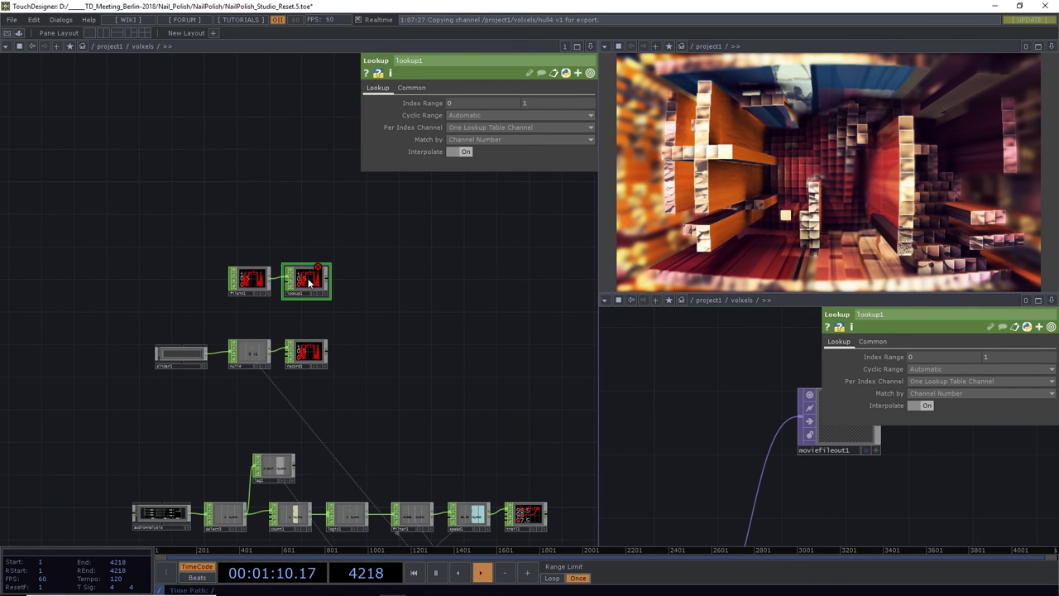
Feed filein1 into lookup1's second input, the lookup table, and disconnect it from the Index input
{"action": "scroll", "coordinate": [292, 276], "scroll_direction": "up", "scroll_amount": 5}
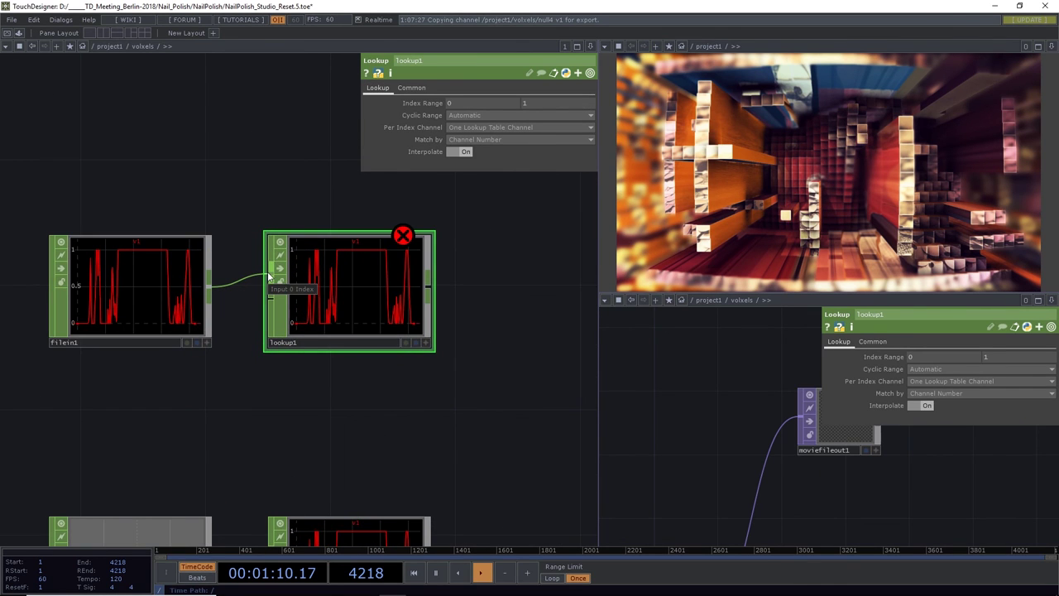
{"action": "left_click_drag", "start_coordinate": [270, 296], "coordinate": [209, 287]}
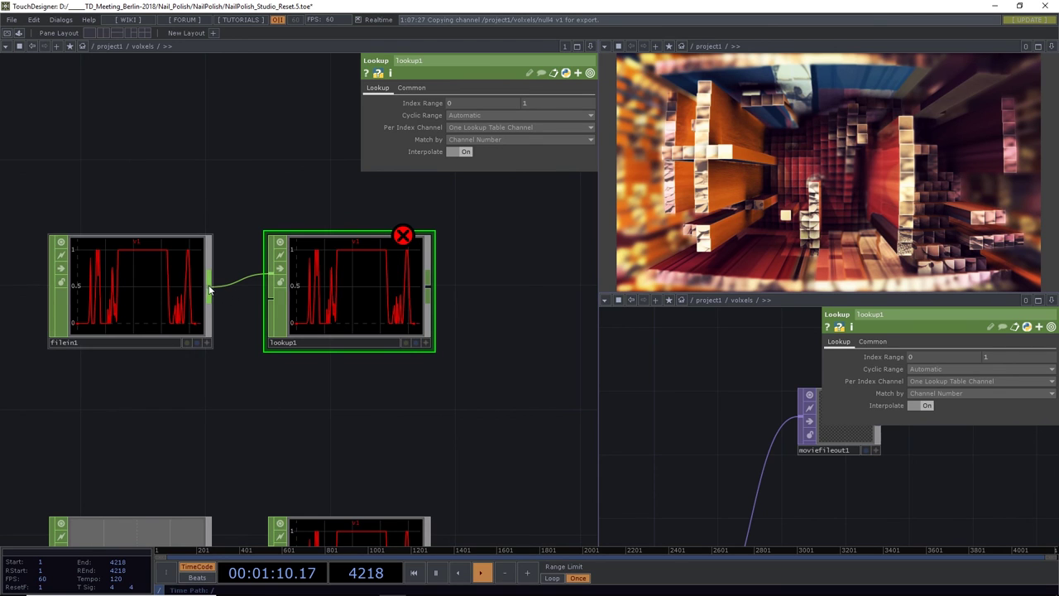
{"action": "right_click", "coordinate": [252, 280]}
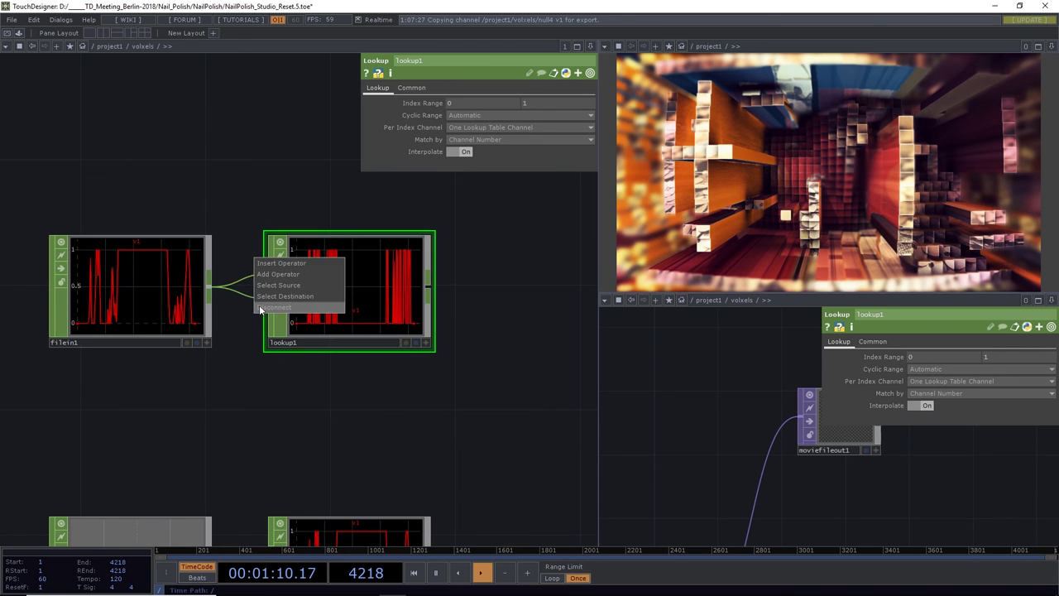
{"action": "left_click", "coordinate": [273, 306]}
{"action": "scroll", "coordinate": [263, 274], "scroll_direction": "down", "scroll_amount": 4}
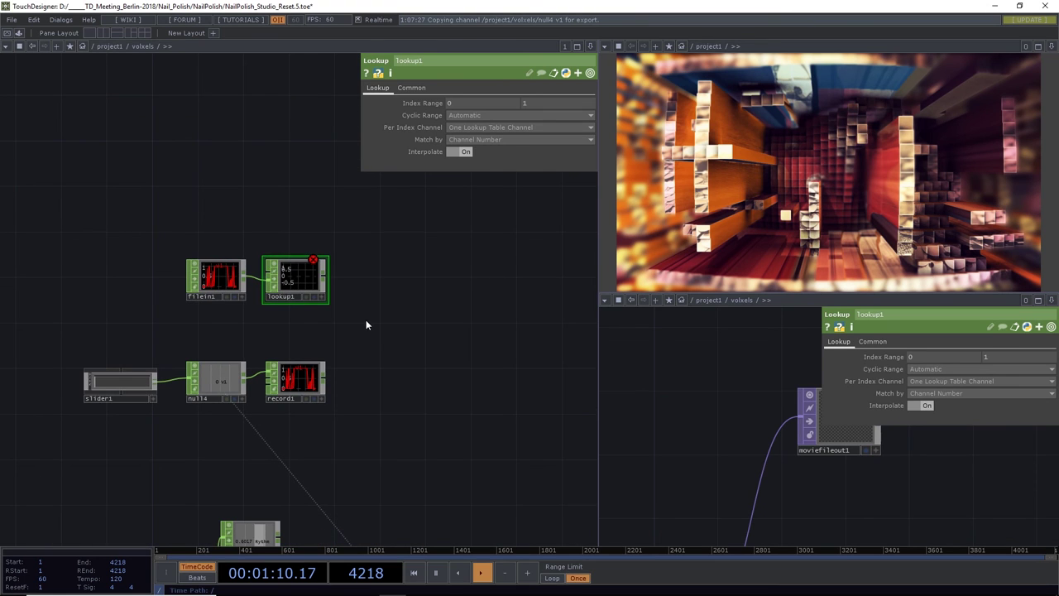
Add a Timer CHOP in the empty space directly above filein1
{"action": "left_click_drag", "start_coordinate": [367, 319], "coordinate": [367, 281]}
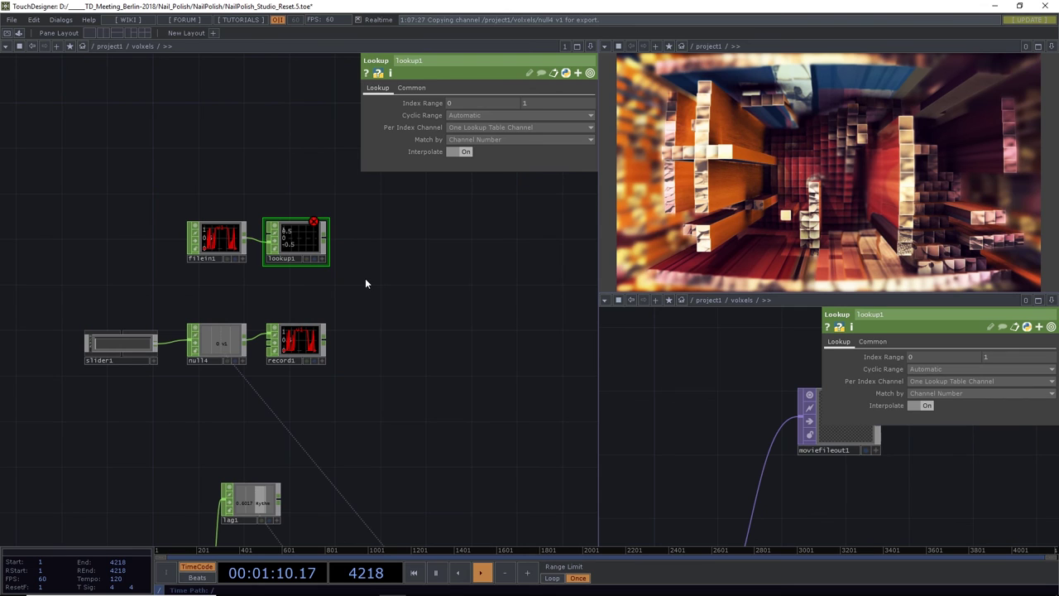
{"action": "left_click_drag", "start_coordinate": [385, 277], "coordinate": [367, 335]}
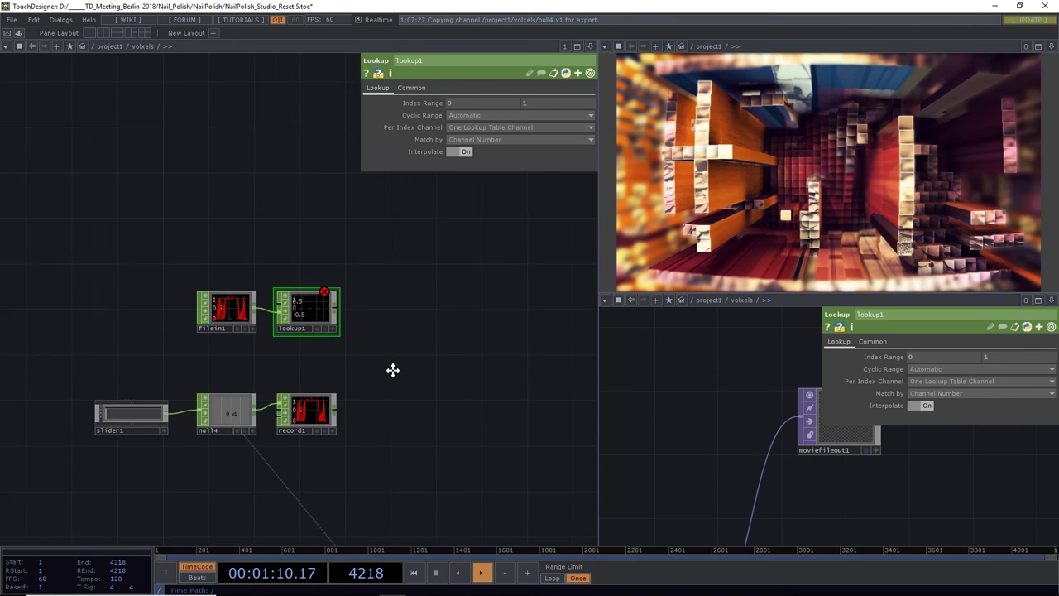
{"action": "key", "text": "Tab"}
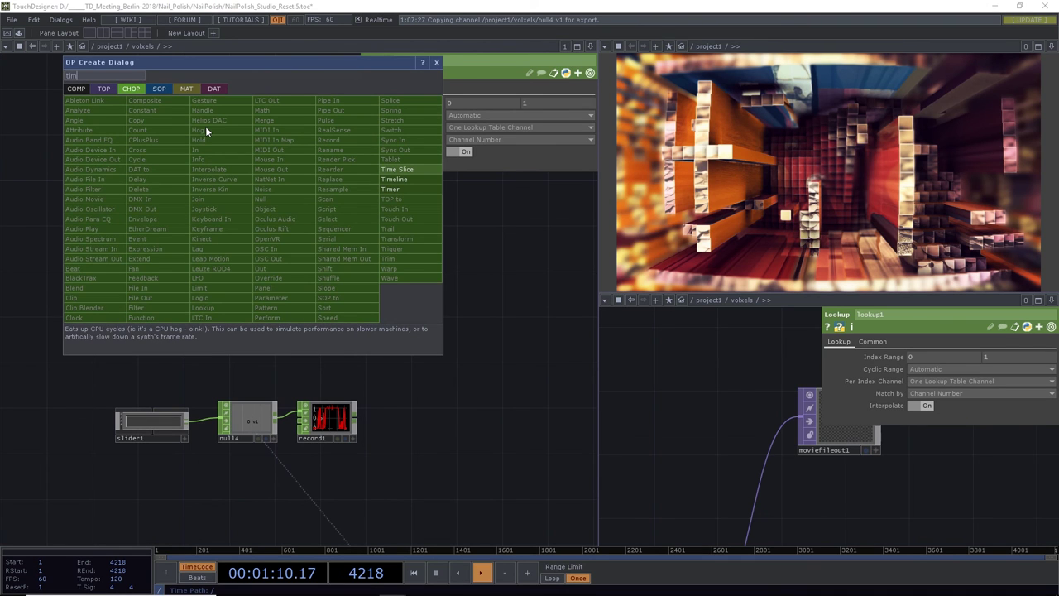
{"action": "left_click", "coordinate": [414, 187]}
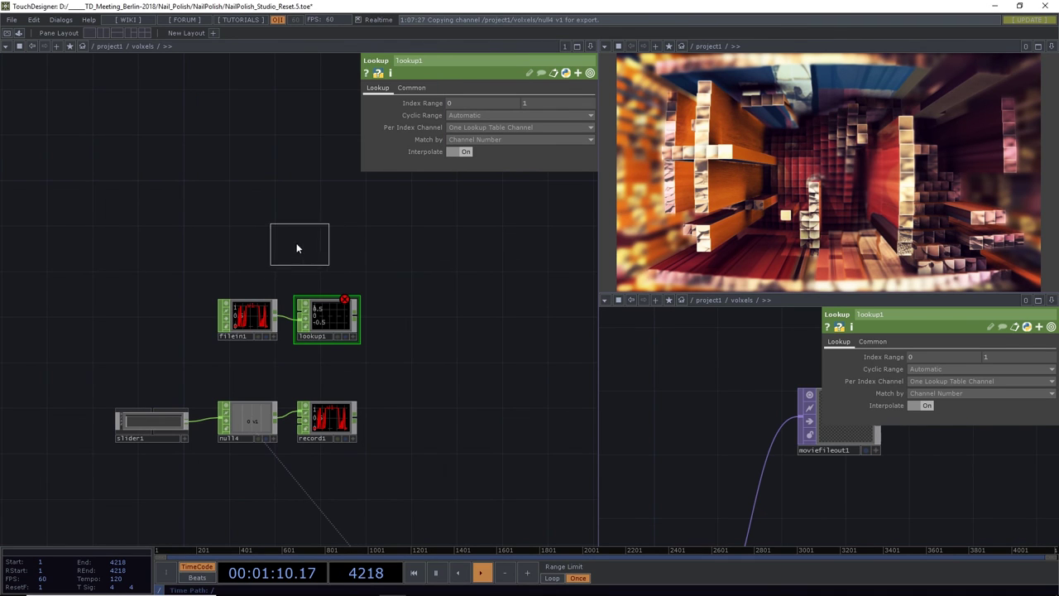
{"action": "left_click", "coordinate": [248, 238]}
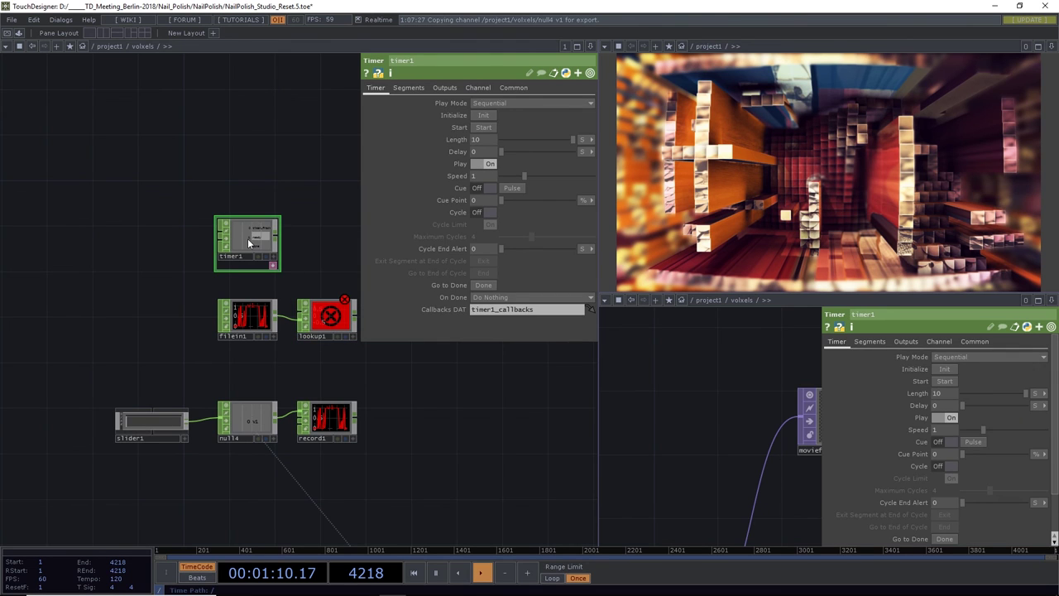
Set timer1's Play Mode to Lock To Timeline and its Length to 4218 frames
{"action": "left_click", "coordinate": [488, 102]}
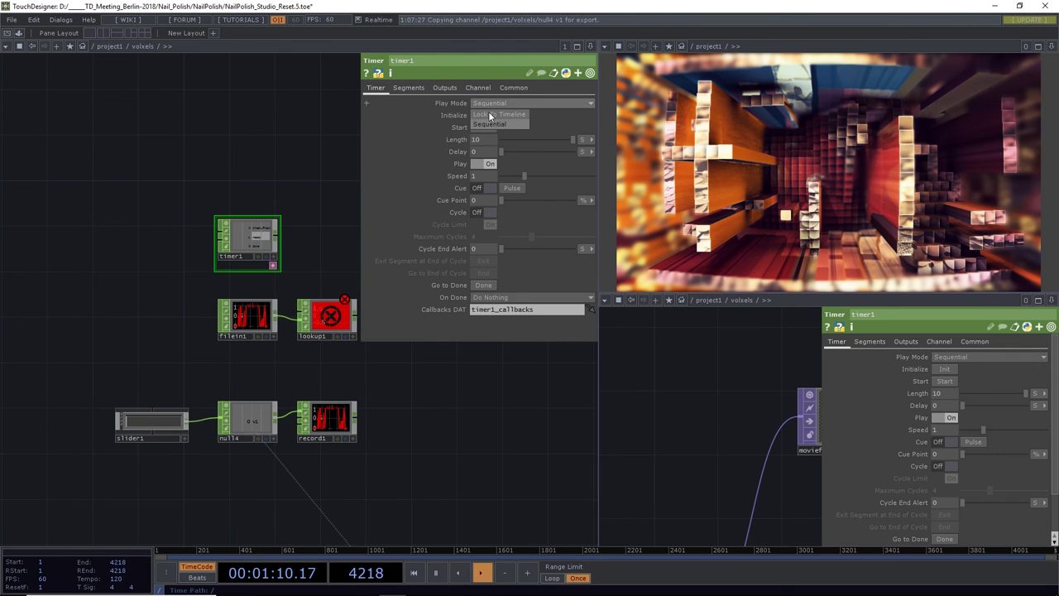
{"action": "left_click", "coordinate": [487, 113]}
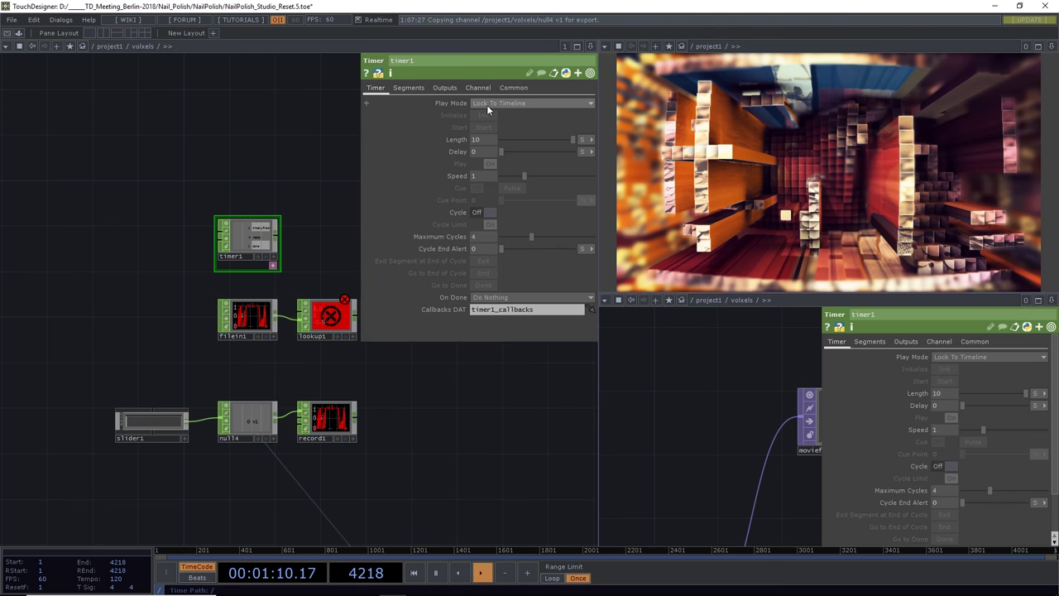
{"action": "left_click", "coordinate": [591, 140]}
{"action": "left_click", "coordinate": [579, 160]}
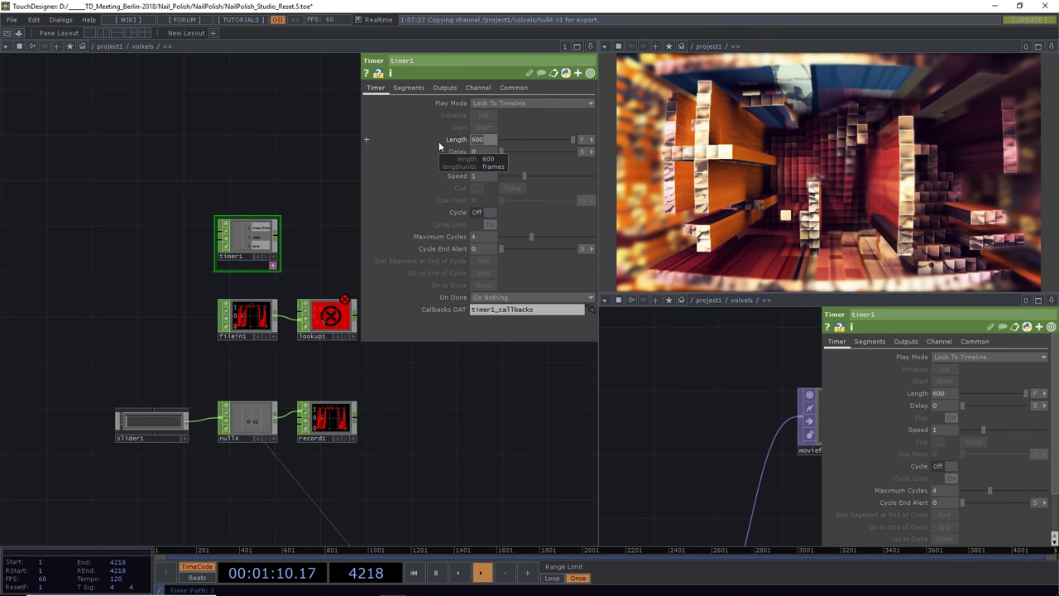
{"action": "type", "text": "4218"}
{"action": "key", "text": "Return"}
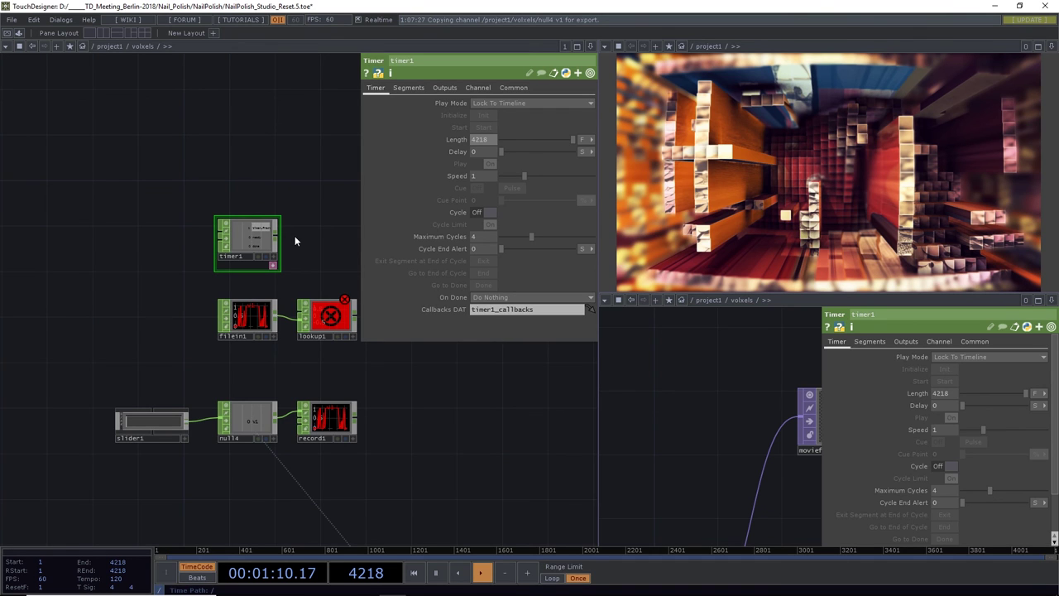
Turn off timer1's Ready and Done outputs, keeping only Timer Fraction as its channel
{"action": "scroll", "coordinate": [262, 232], "scroll_direction": "up", "scroll_amount": 4}
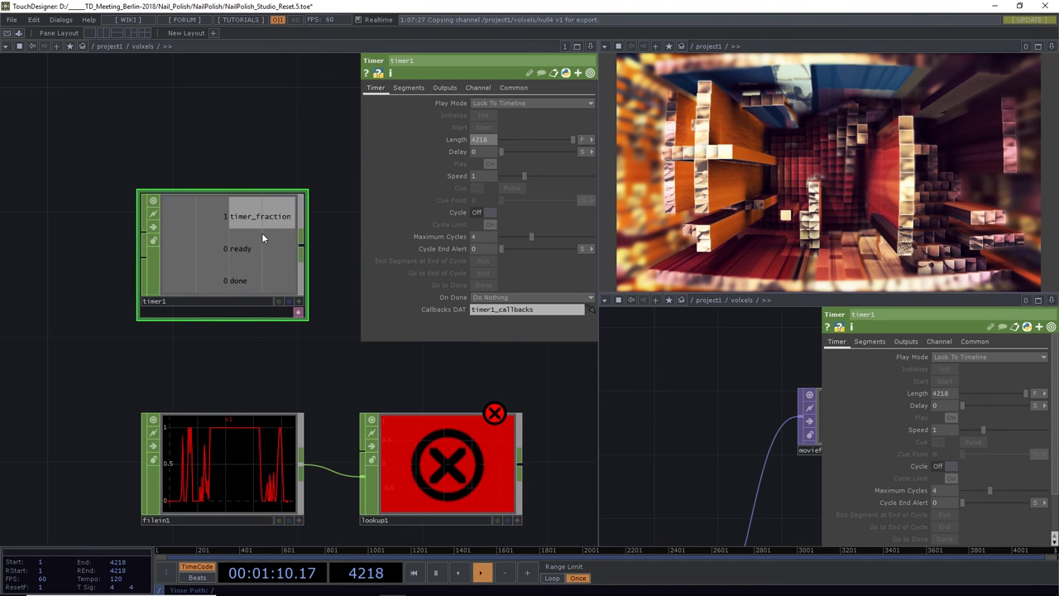
{"action": "scroll", "coordinate": [331, 203], "scroll_direction": "down", "scroll_amount": 5}
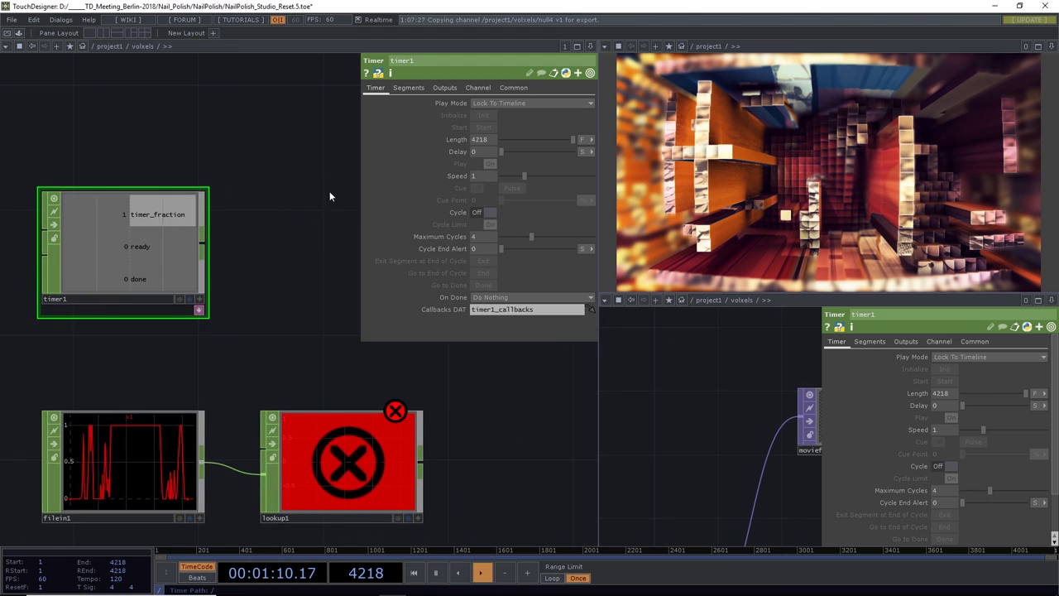
{"action": "left_click", "coordinate": [473, 88]}
{"action": "left_click", "coordinate": [446, 88]}
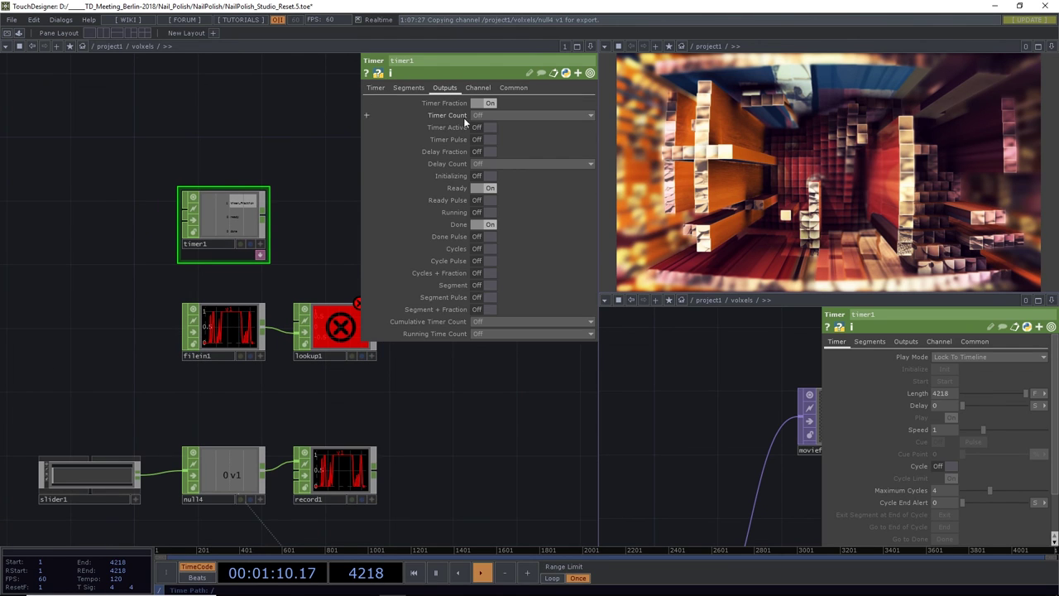
{"action": "left_click", "coordinate": [489, 224]}
{"action": "left_click", "coordinate": [490, 224]}
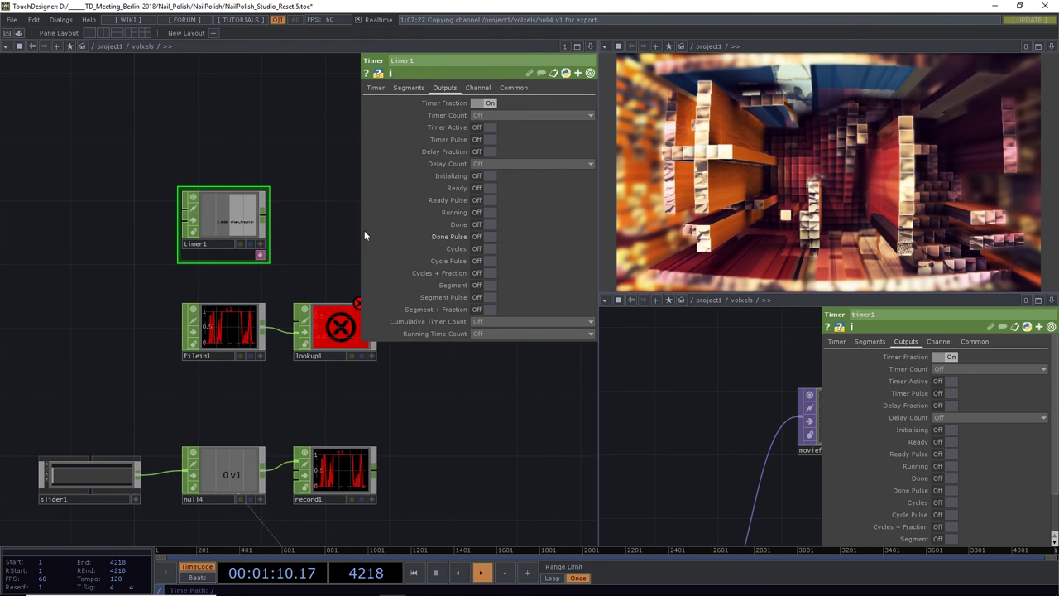
Connect timer1's output to the Index input of lookup1
{"action": "left_click_drag", "start_coordinate": [316, 229], "coordinate": [283, 238]}
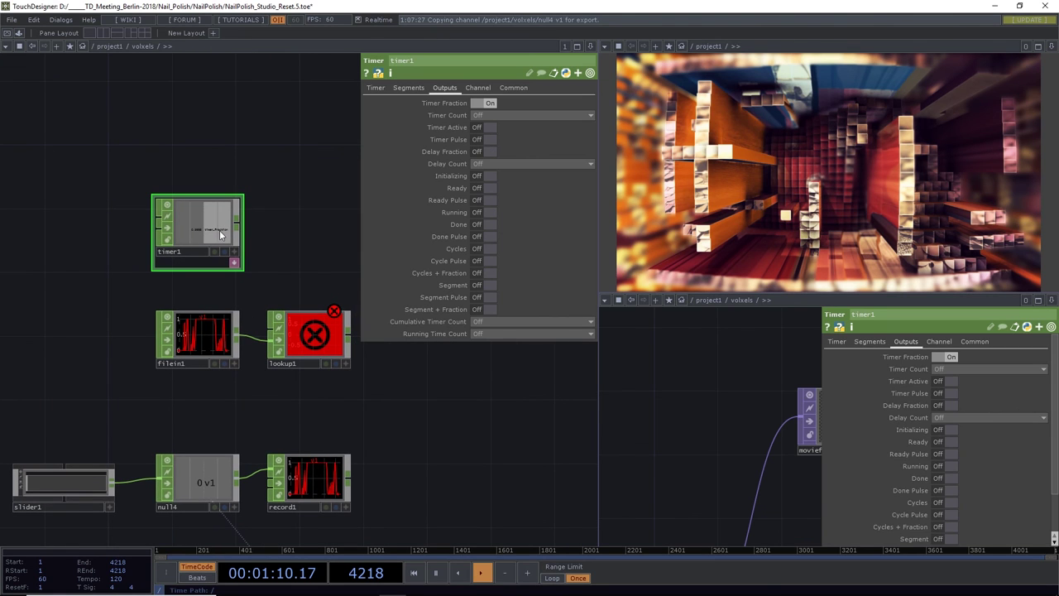
{"action": "left_click_drag", "start_coordinate": [237, 228], "coordinate": [249, 318]}
{"action": "scroll", "coordinate": [277, 305], "scroll_direction": "right", "scroll_amount": 3}
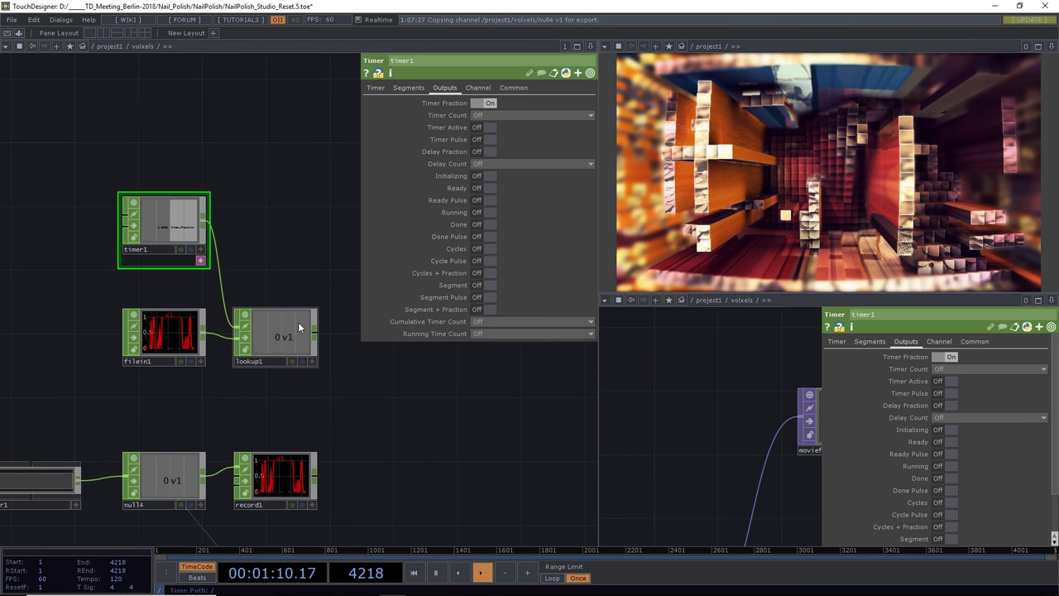
Play the timeline from frame 1 and check how lookup1's v1 value follows timer1's timer_fraction
{"action": "left_click", "coordinate": [379, 88]}
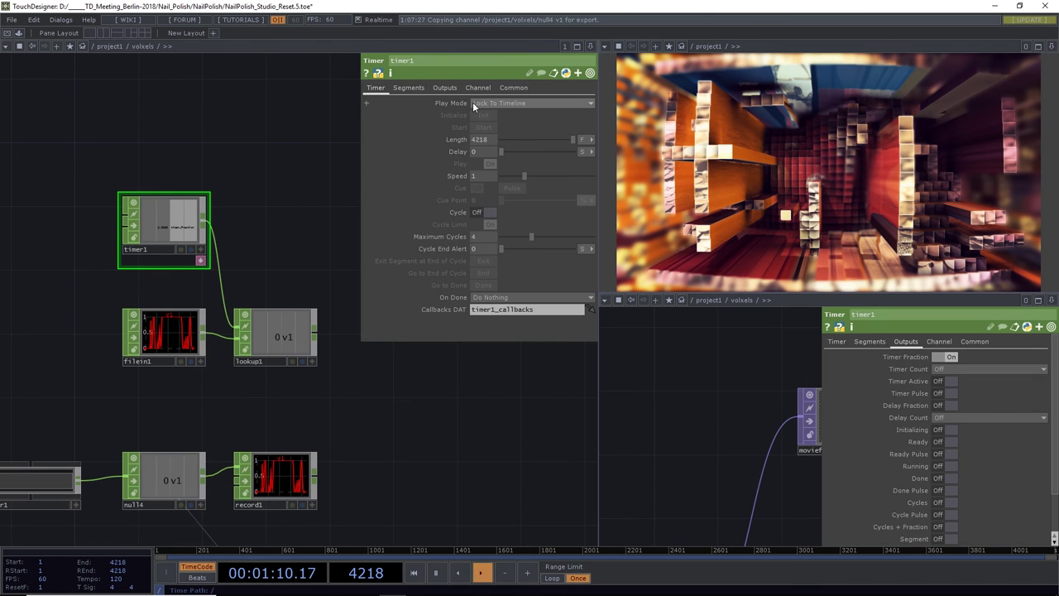
{"action": "left_click", "coordinate": [413, 572]}
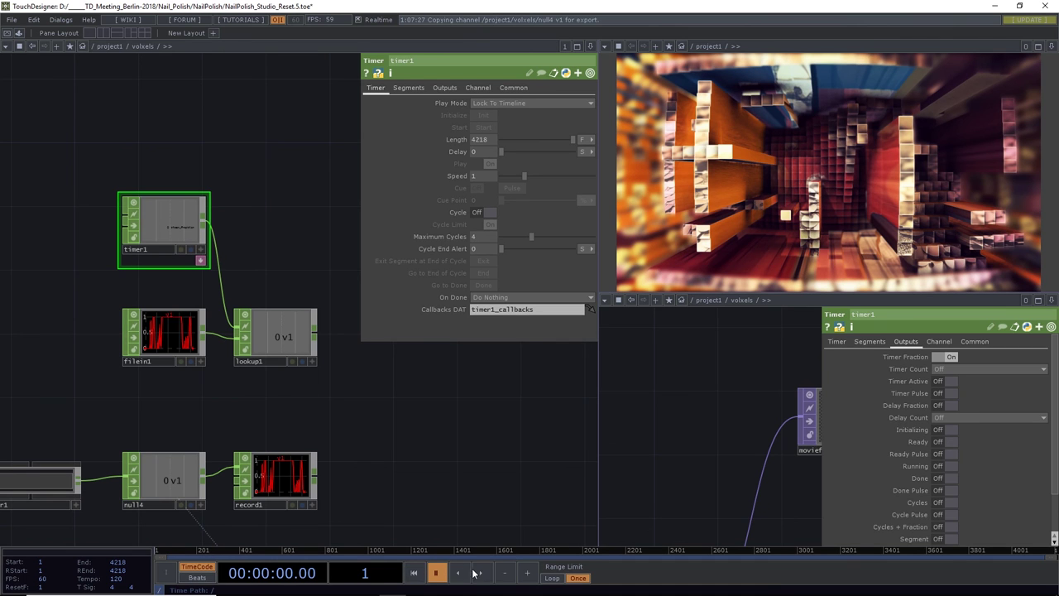
{"action": "left_click", "coordinate": [483, 574]}
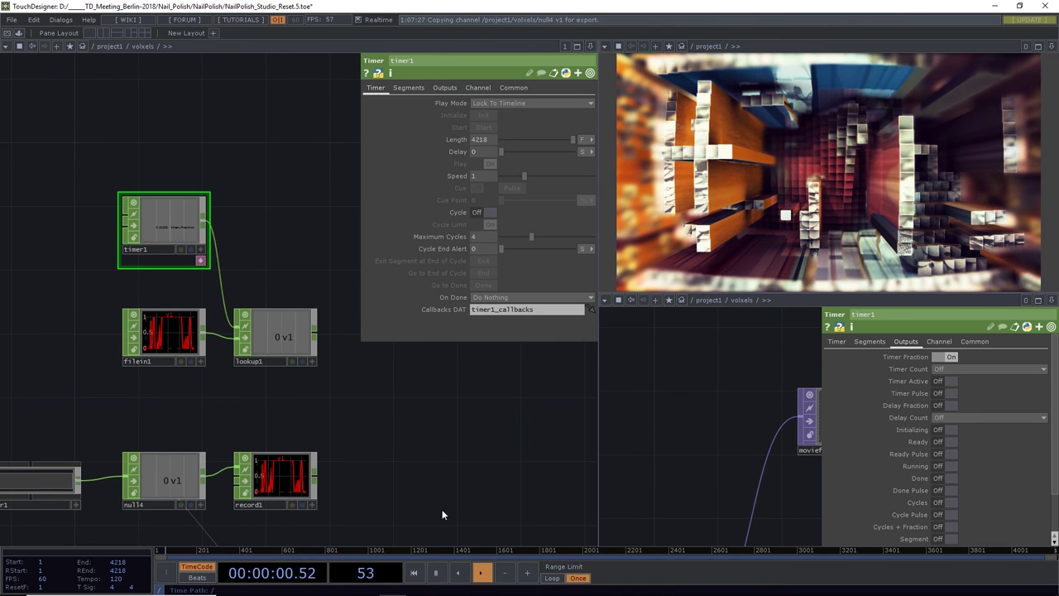
{"action": "scroll", "coordinate": [256, 338], "scroll_direction": "up", "scroll_amount": 4}
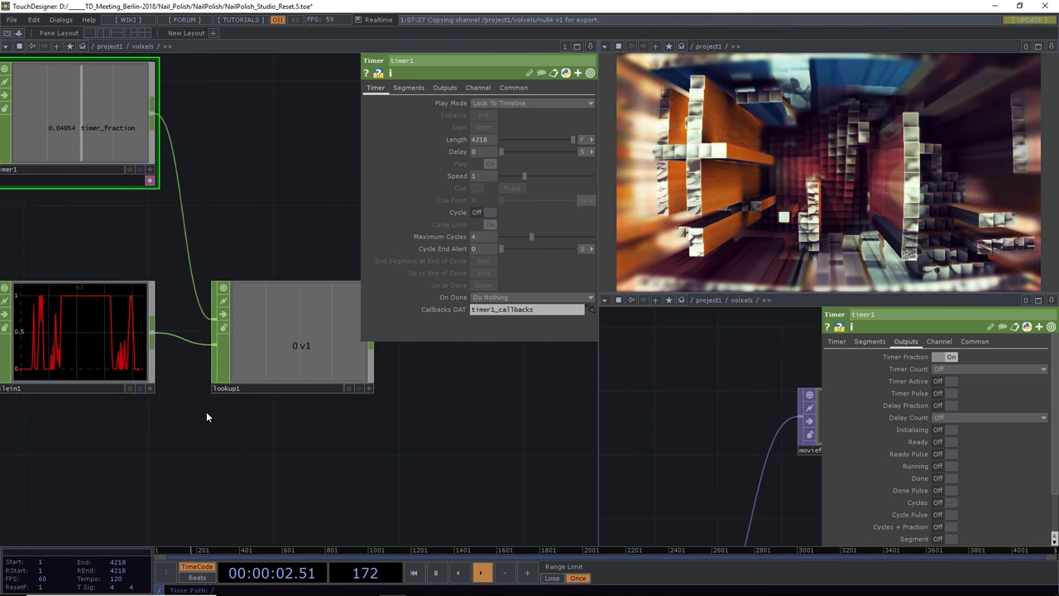
{"action": "left_click_drag", "start_coordinate": [241, 425], "coordinate": [298, 436]}
{"action": "scroll", "coordinate": [403, 463], "scroll_direction": "right", "scroll_amount": 3}
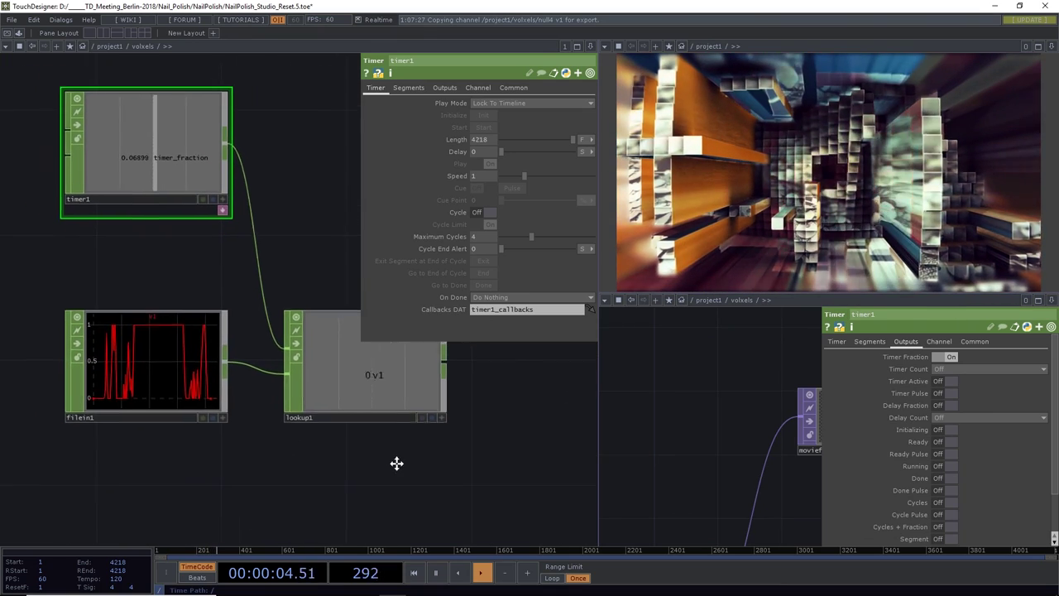
{"action": "scroll", "coordinate": [453, 460], "scroll_direction": "down", "scroll_amount": 3}
{"action": "scroll", "coordinate": [421, 449], "scroll_direction": "left", "scroll_amount": 3}
{"action": "scroll", "coordinate": [425, 426], "scroll_direction": "up", "scroll_amount": 2}
{"action": "scroll", "coordinate": [371, 402], "scroll_direction": "right", "scroll_amount": 2}
Attach a temporary Trail CHOP to lookup1's output to graph its values, and delete it again
{"action": "left_click", "coordinate": [297, 391]}
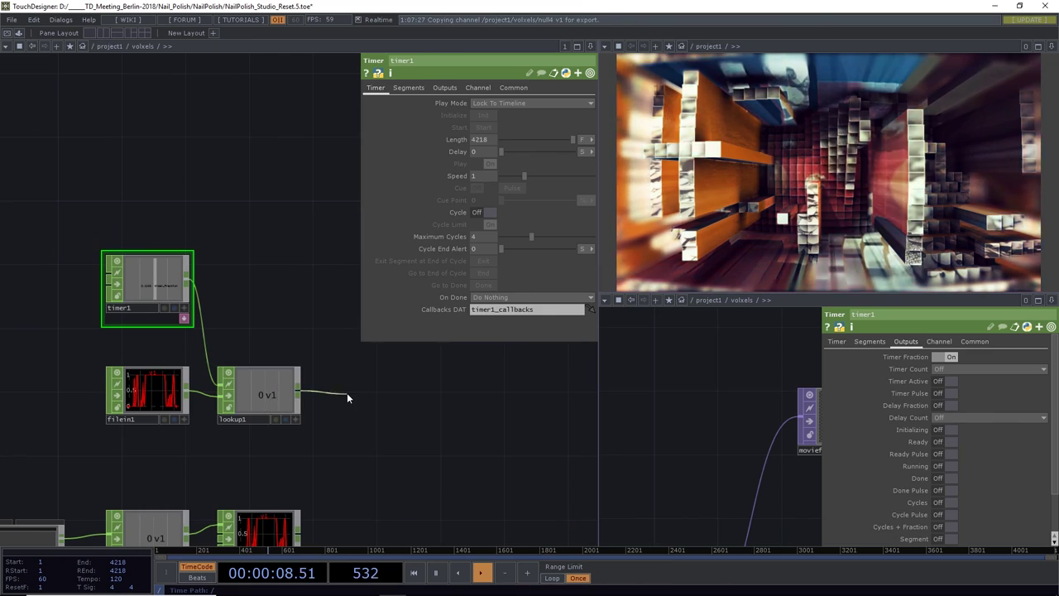
{"action": "left_click", "coordinate": [347, 393]}
{"action": "type", "text": "tr"}
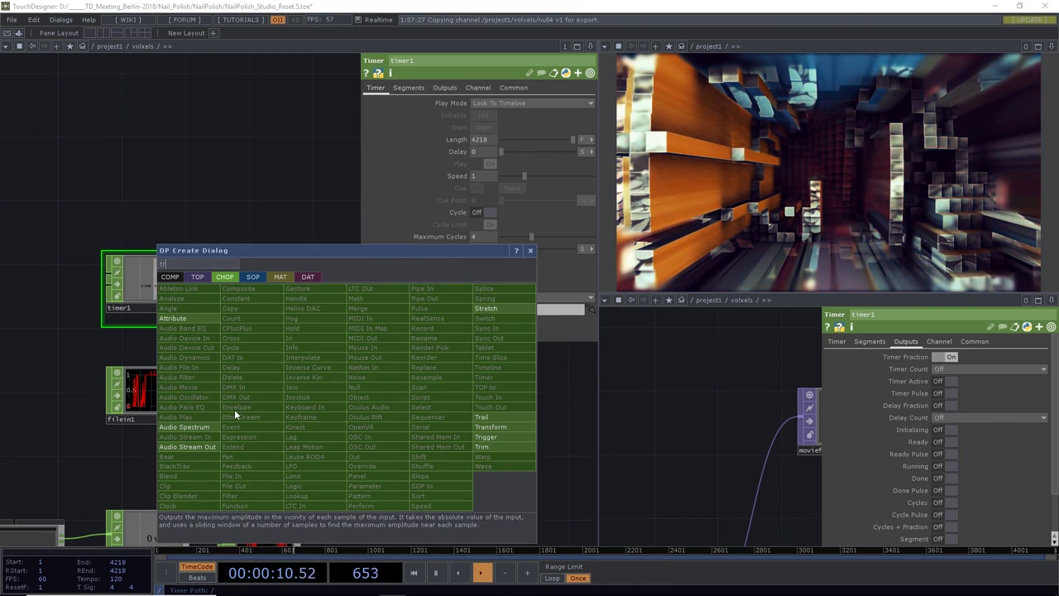
{"action": "left_click", "coordinate": [483, 417]}
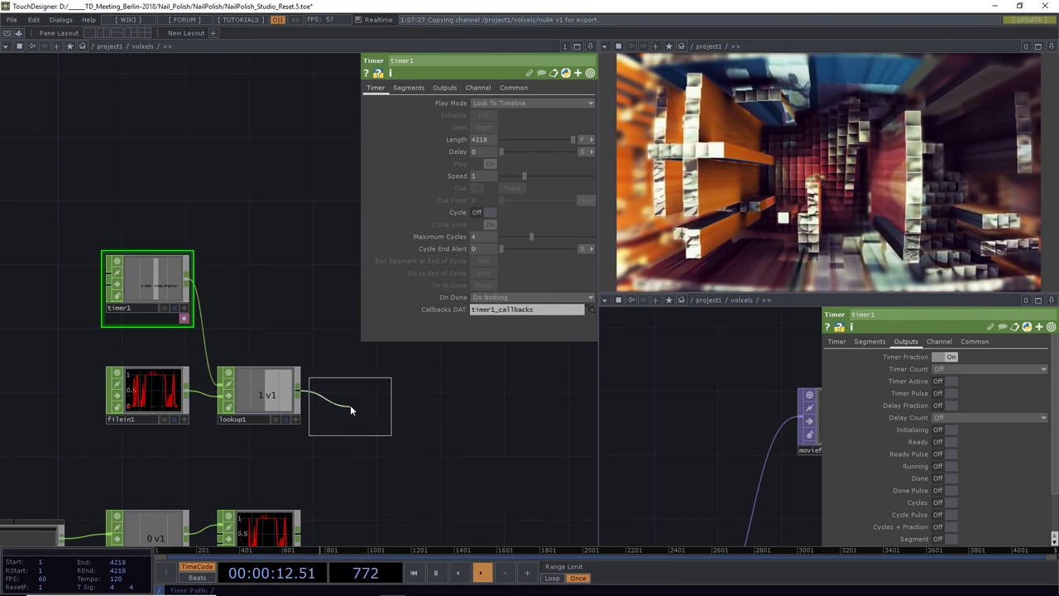
{"action": "left_click", "coordinate": [351, 394]}
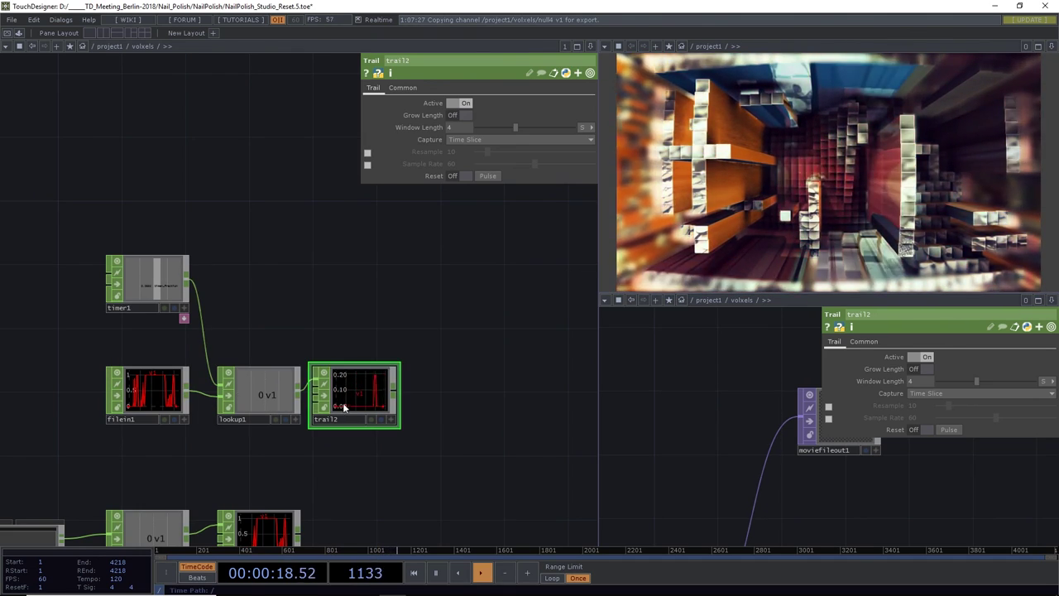
{"action": "key", "text": "Delete"}
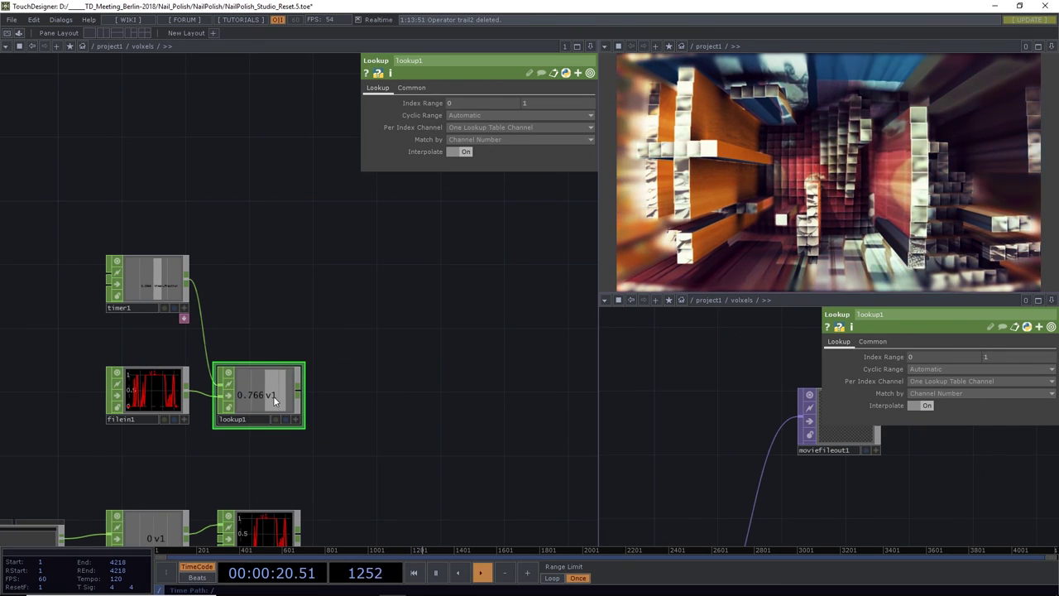
Select timer1, pause the playback and rewind the timeline to frame 1
{"action": "left_click", "coordinate": [156, 270]}
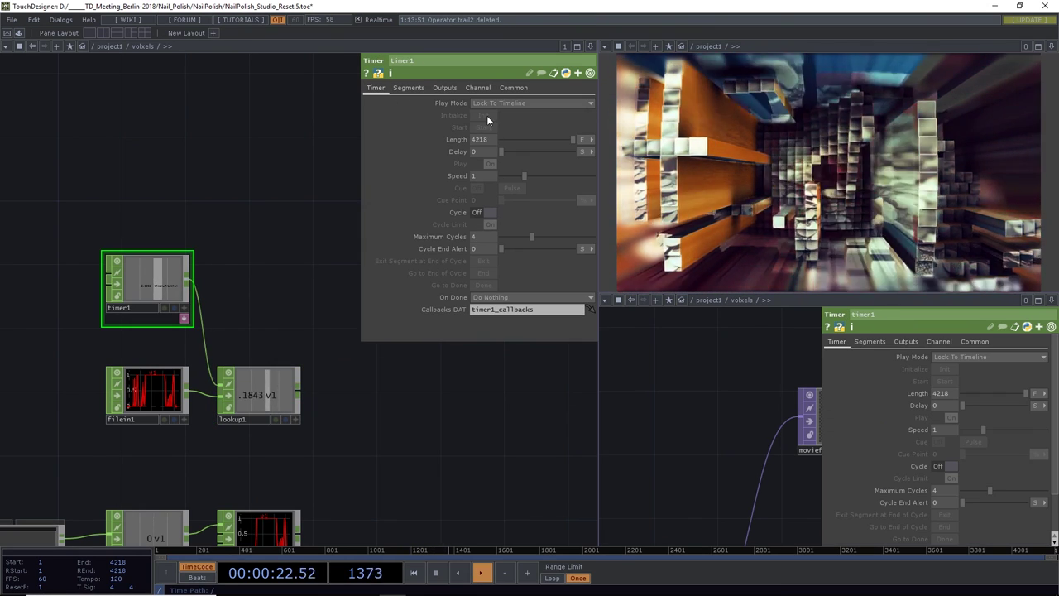
{"action": "left_click", "coordinate": [436, 574]}
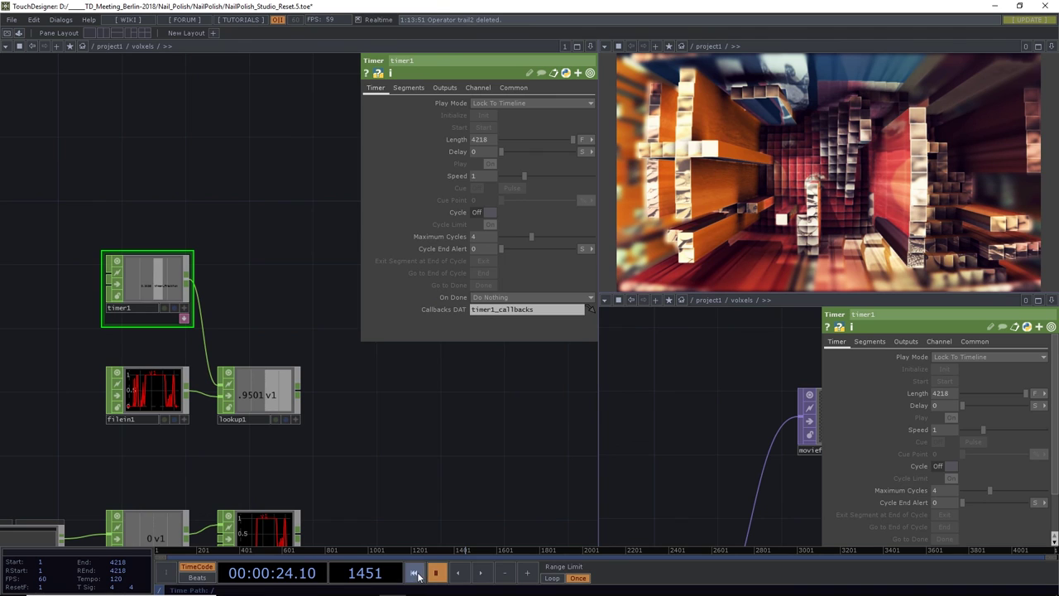
{"action": "left_click", "coordinate": [414, 572]}
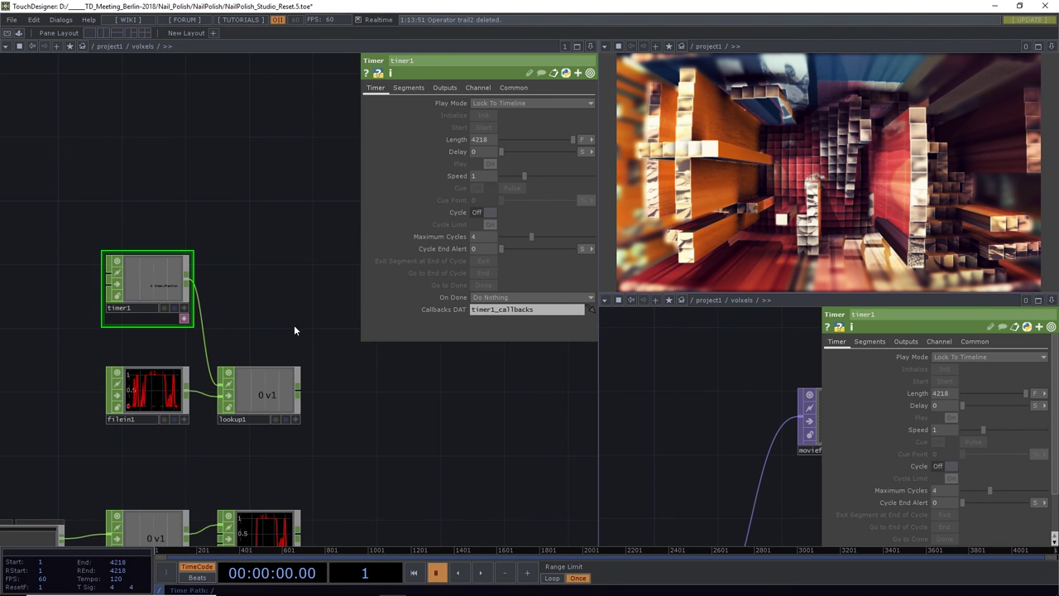
Save the project file and turn off Realtime mode
{"action": "key", "text": "ctrl+s"}
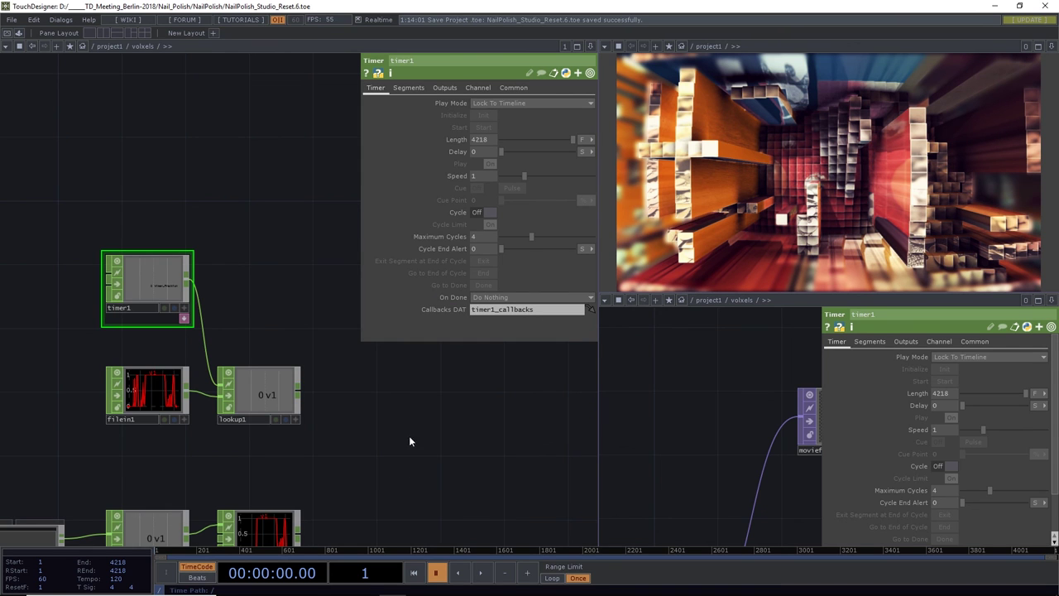
{"action": "scroll", "coordinate": [304, 273], "scroll_direction": "down", "scroll_amount": 3}
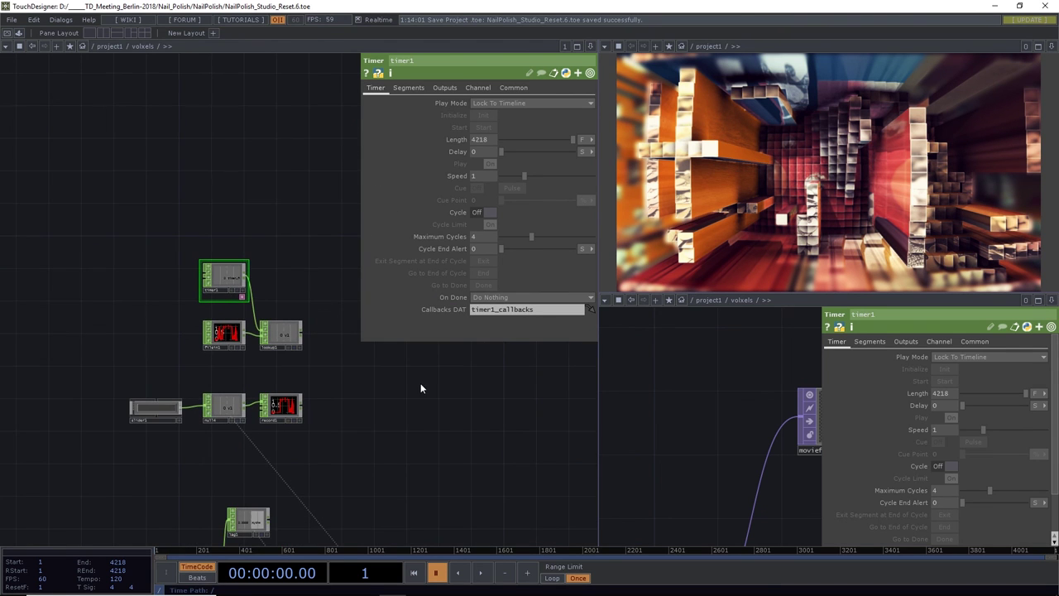
{"action": "left_click_drag", "start_coordinate": [421, 388], "coordinate": [277, 292]}
{"action": "left_click", "coordinate": [358, 20]}
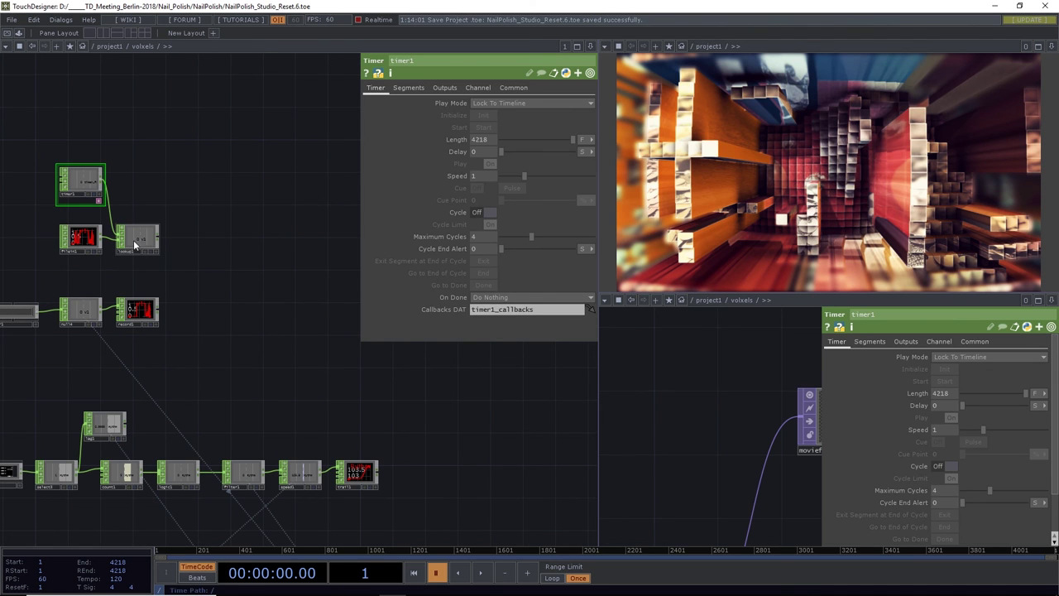
Move record1 and null4 farther from slider1 to make room between slider1 and null4
{"action": "scroll", "coordinate": [170, 252], "scroll_direction": "up", "scroll_amount": 3}
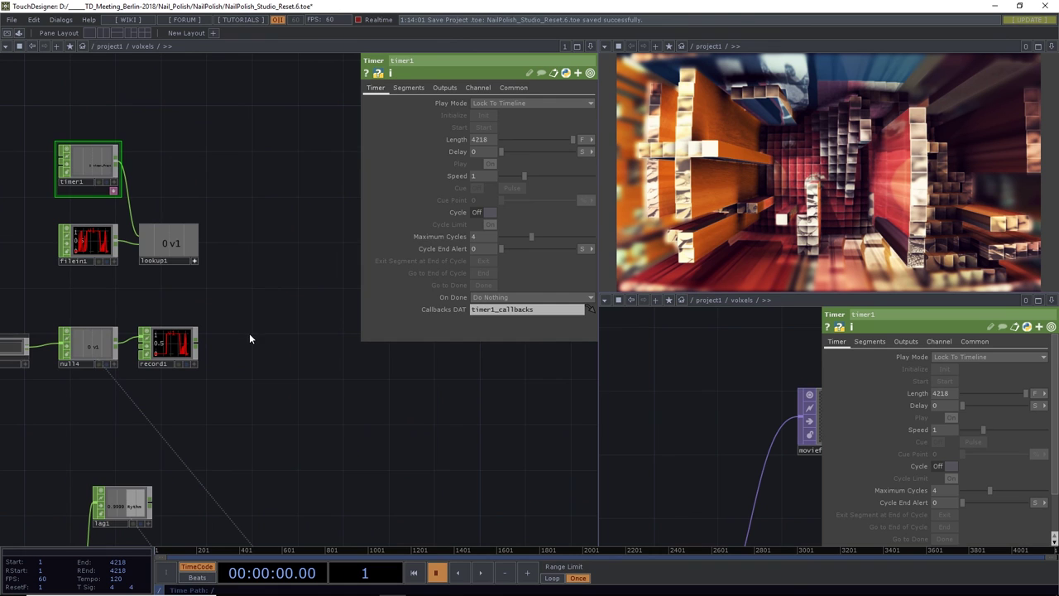
{"action": "scroll", "coordinate": [249, 332], "scroll_direction": "down", "scroll_amount": 3}
{"action": "middle_click_drag", "start_coordinate": [260, 351], "coordinate": [245, 285]}
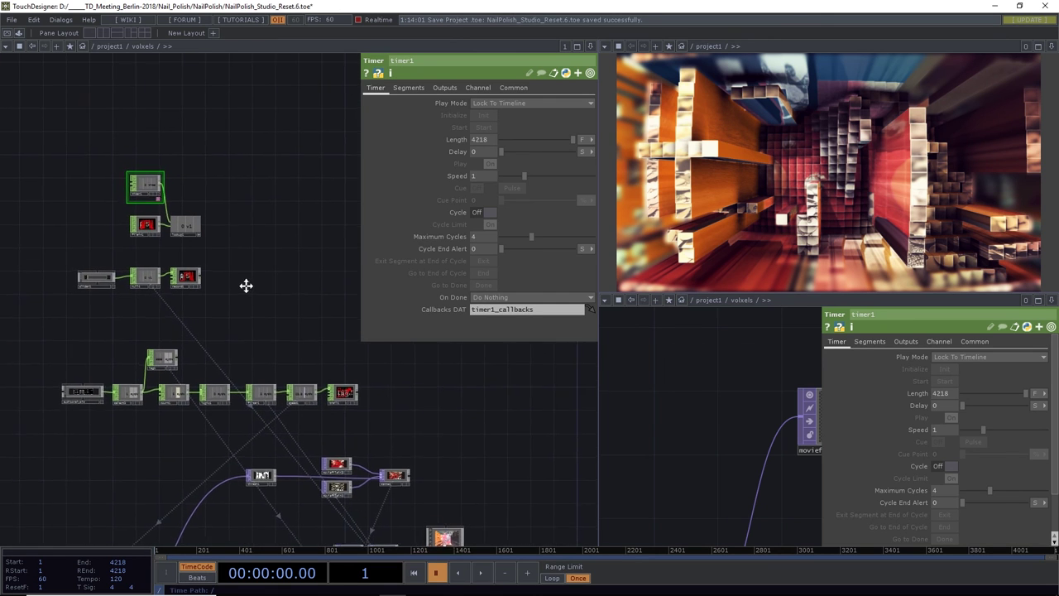
{"action": "middle_click_drag", "start_coordinate": [194, 251], "coordinate": [190, 261]}
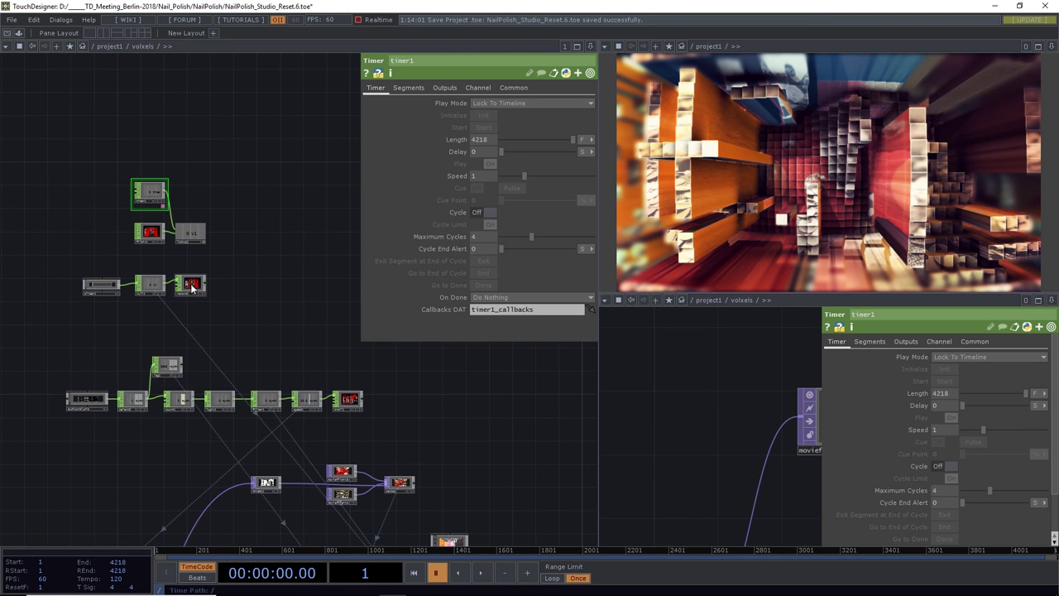
{"action": "left_click_drag", "start_coordinate": [191, 288], "coordinate": [281, 293]}
{"action": "left_click_drag", "start_coordinate": [154, 288], "coordinate": [261, 288]}
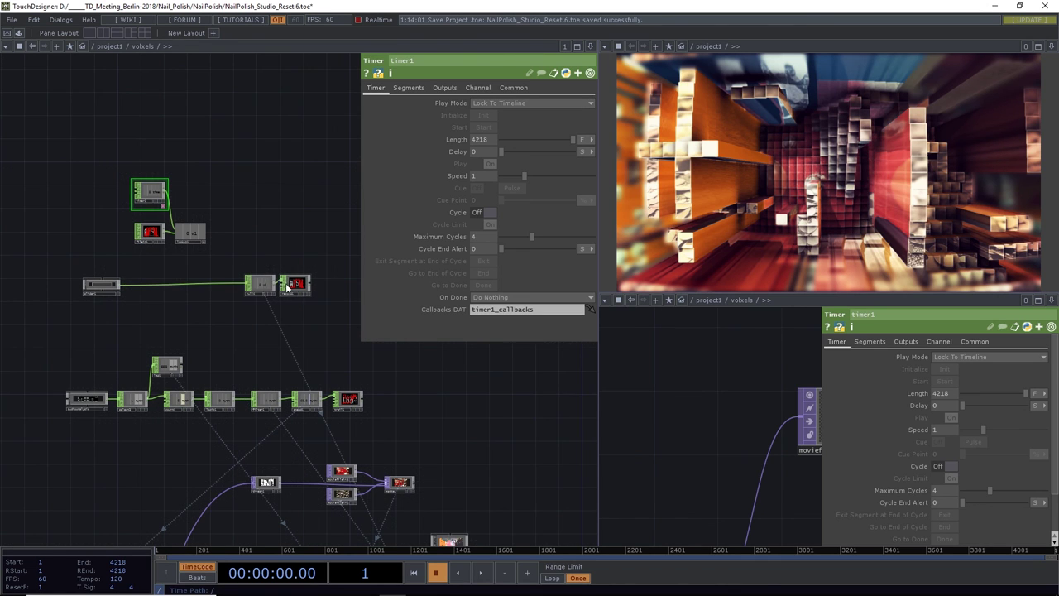
Insert a Switch CHOP into the connection between slider1 and null4
{"action": "right_click", "coordinate": [197, 285]}
{"action": "left_click", "coordinate": [226, 273]}
{"action": "type", "text": "switch"}
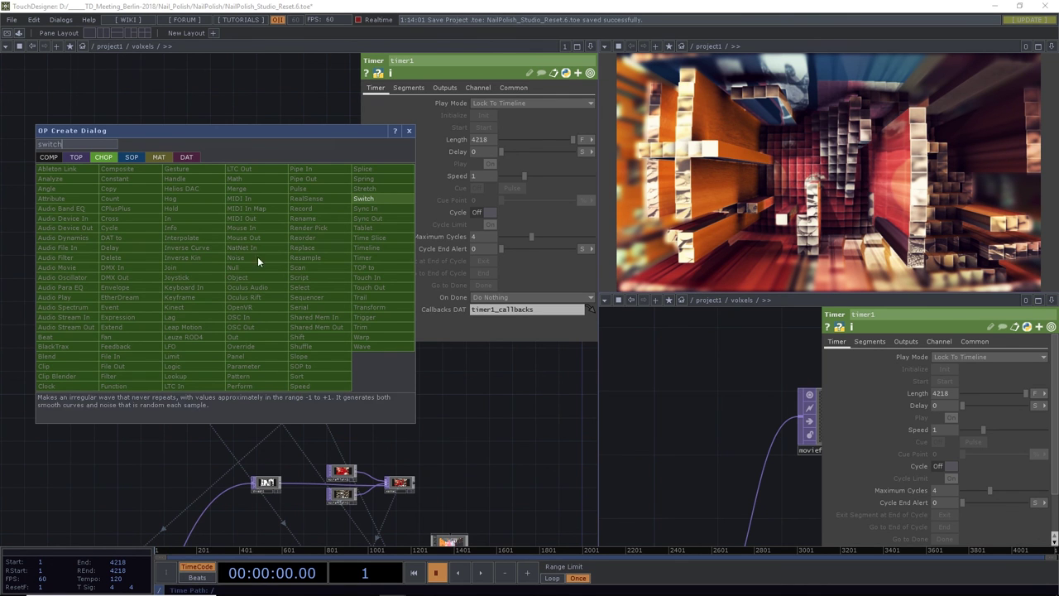
{"action": "left_click", "coordinate": [364, 199]}
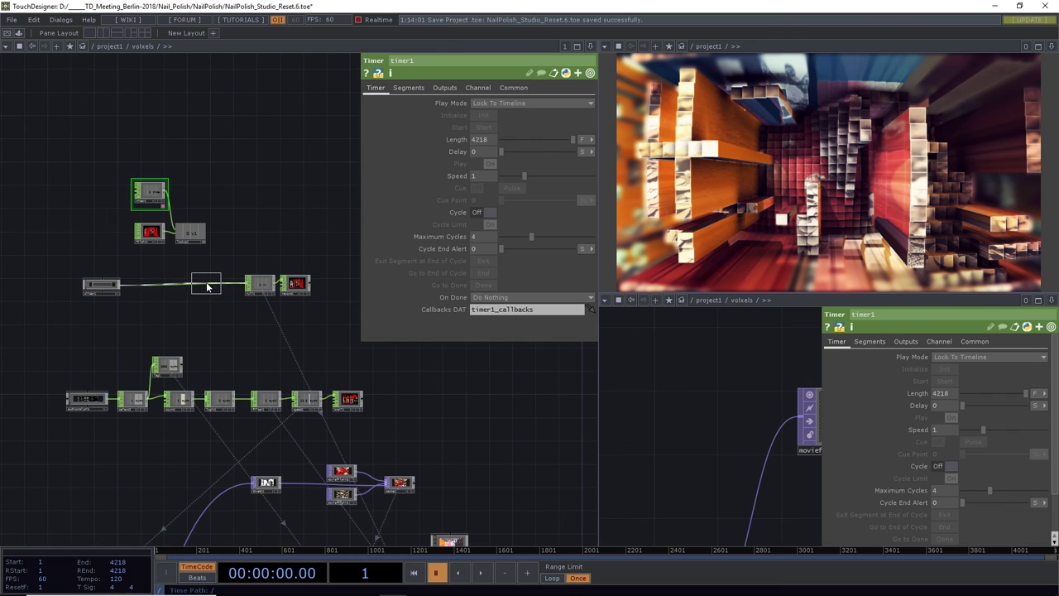
{"action": "left_click", "coordinate": [207, 284]}
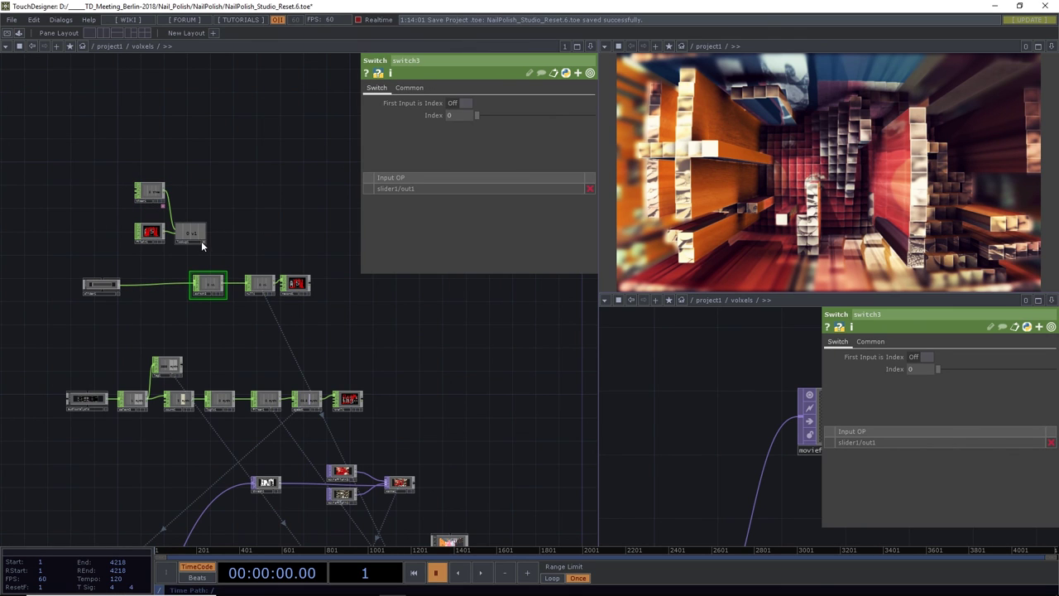
Connect lookup1 as the second input of switch3 and set the switch's Index to 1
{"action": "left_click_drag", "start_coordinate": [205, 235], "coordinate": [190, 286]}
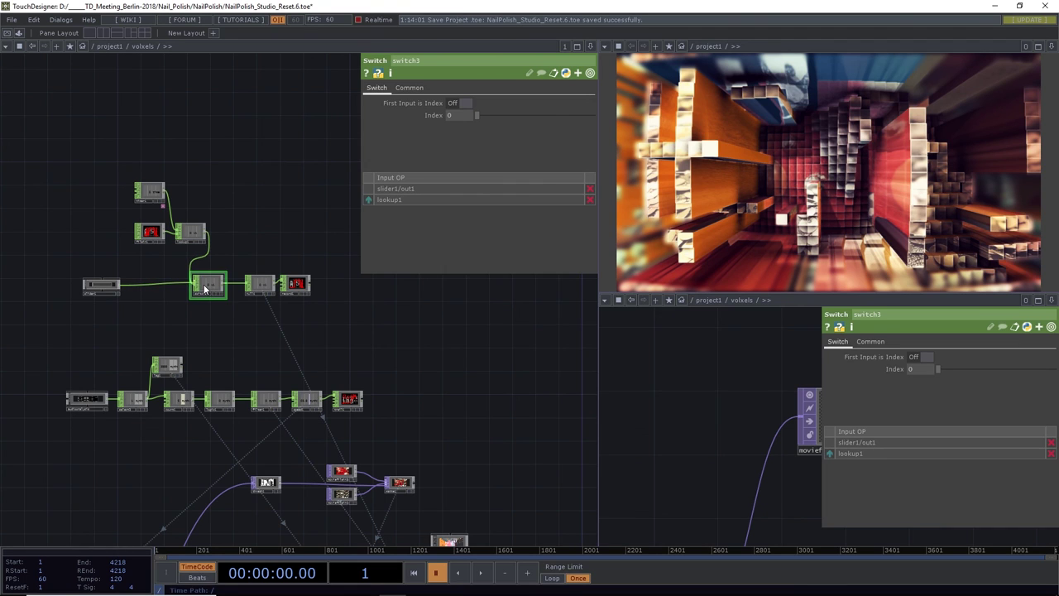
{"action": "left_click_drag", "start_coordinate": [479, 116], "coordinate": [493, 117]}
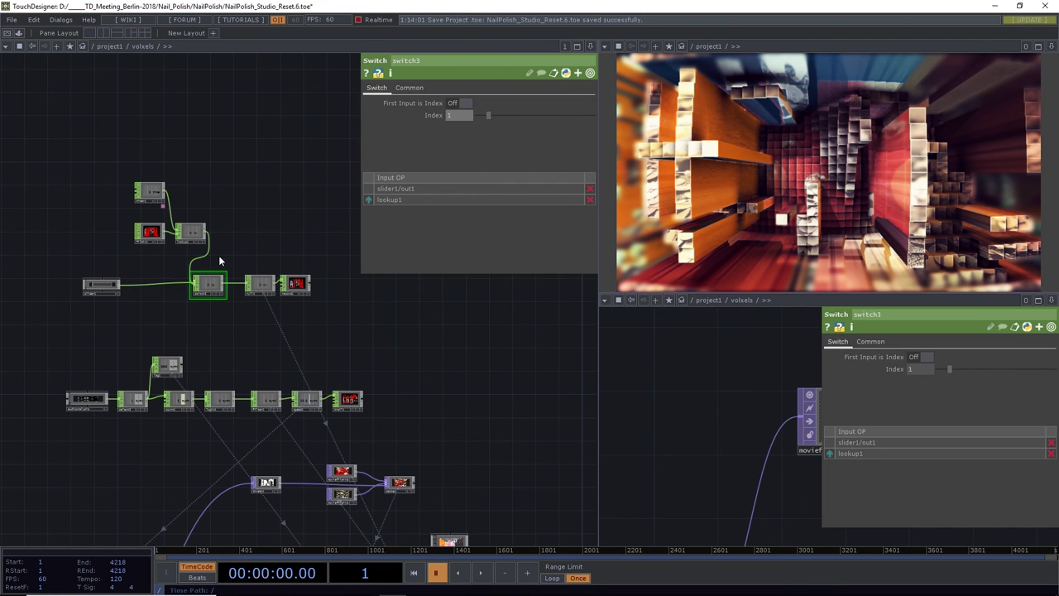
Make slider1 interactive and move its handle to check whether it affects switch3's output
{"action": "scroll", "coordinate": [137, 313], "scroll_direction": "up", "scroll_amount": 5}
{"action": "left_click", "coordinate": [139, 313]}
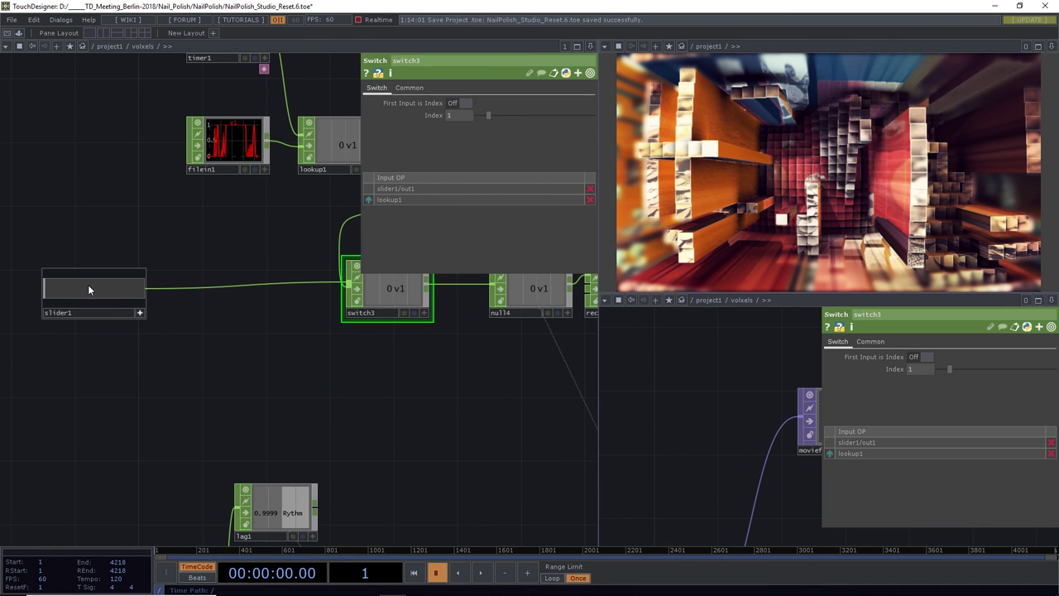
{"action": "left_click_drag", "start_coordinate": [53, 285], "coordinate": [83, 289]}
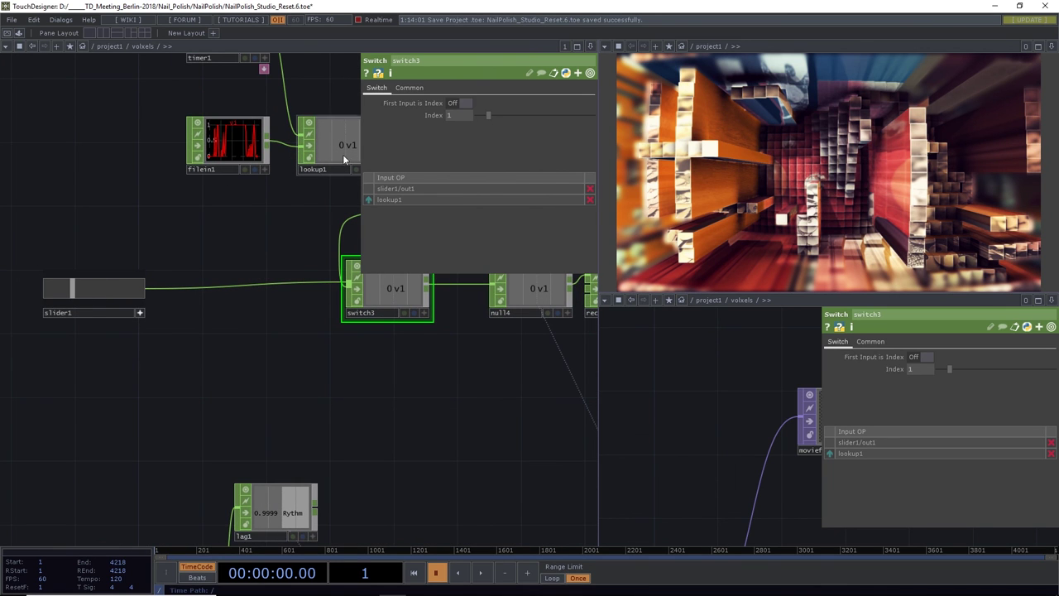
Select moviefileout1 and turn its Record parameter on
{"action": "scroll", "coordinate": [154, 246], "scroll_direction": "down", "scroll_amount": 5}
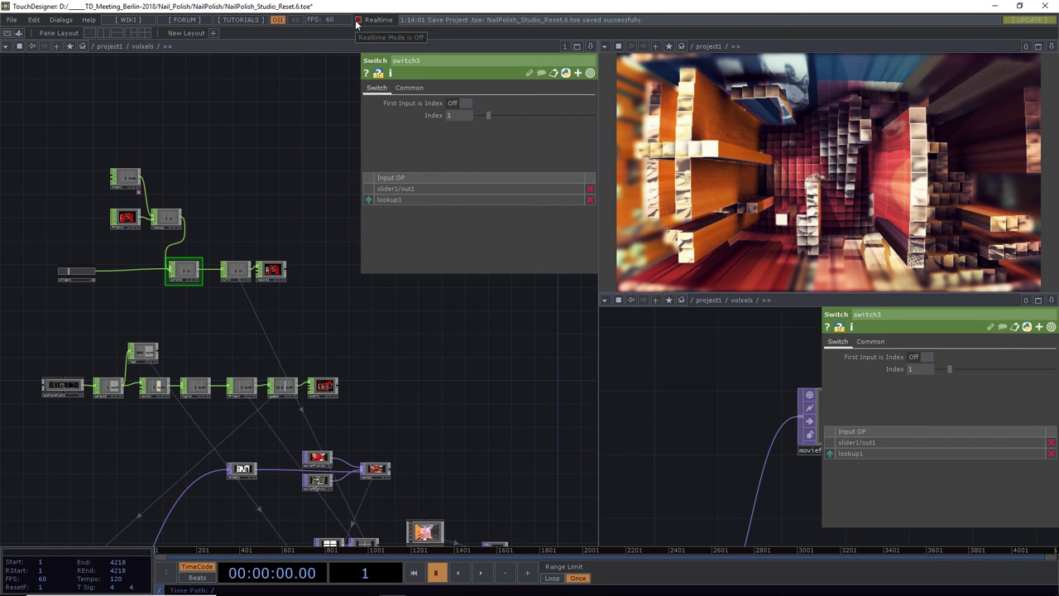
{"action": "scroll", "coordinate": [435, 383], "scroll_direction": "down", "scroll_amount": 4}
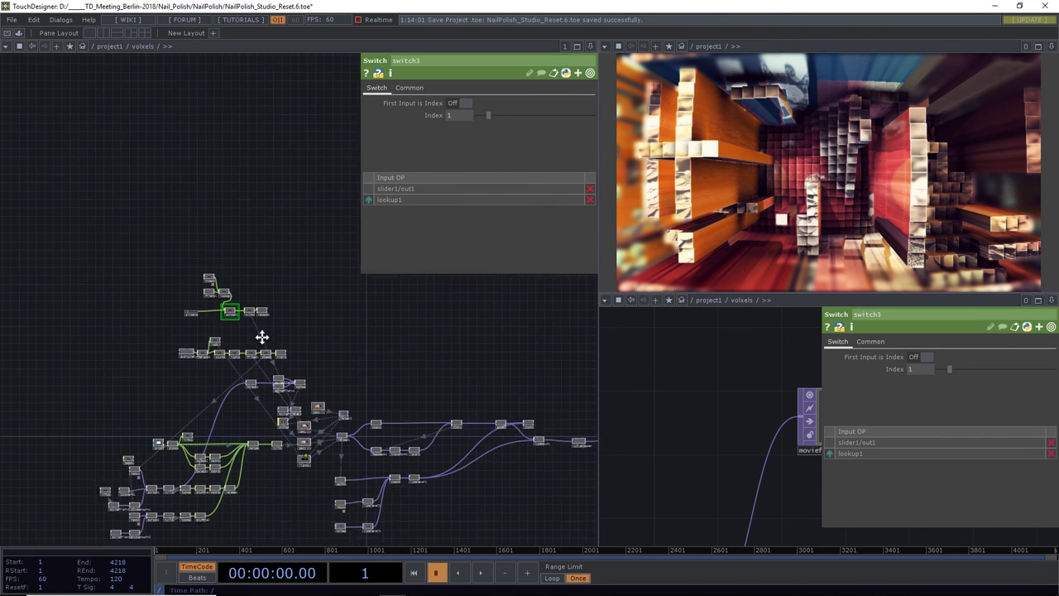
{"action": "scroll", "coordinate": [452, 370], "scroll_direction": "up", "scroll_amount": 6}
{"action": "scroll", "coordinate": [465, 367], "scroll_direction": "up", "scroll_amount": 4}
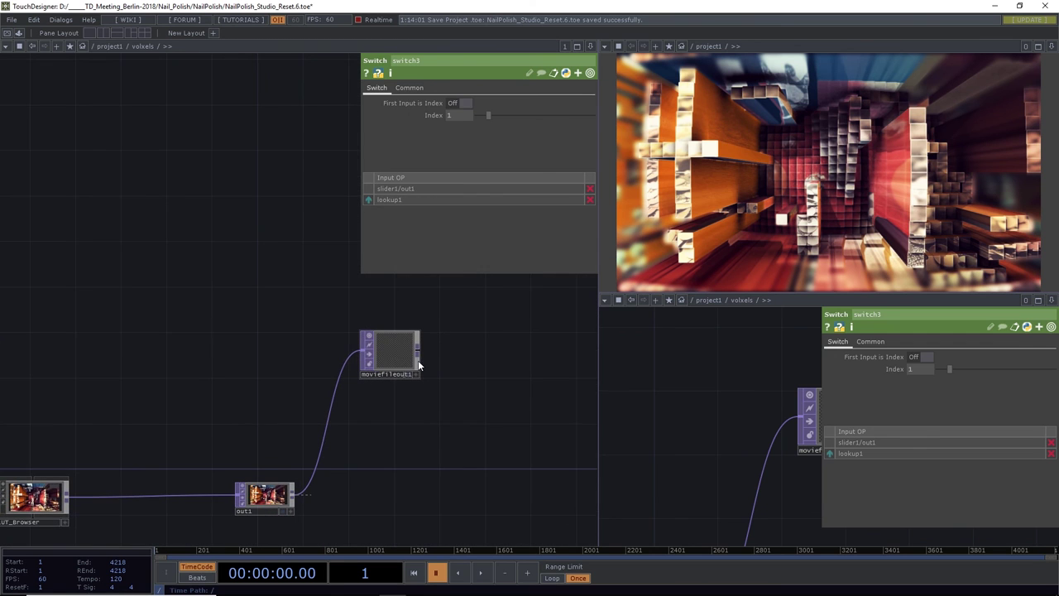
{"action": "left_click", "coordinate": [395, 356]}
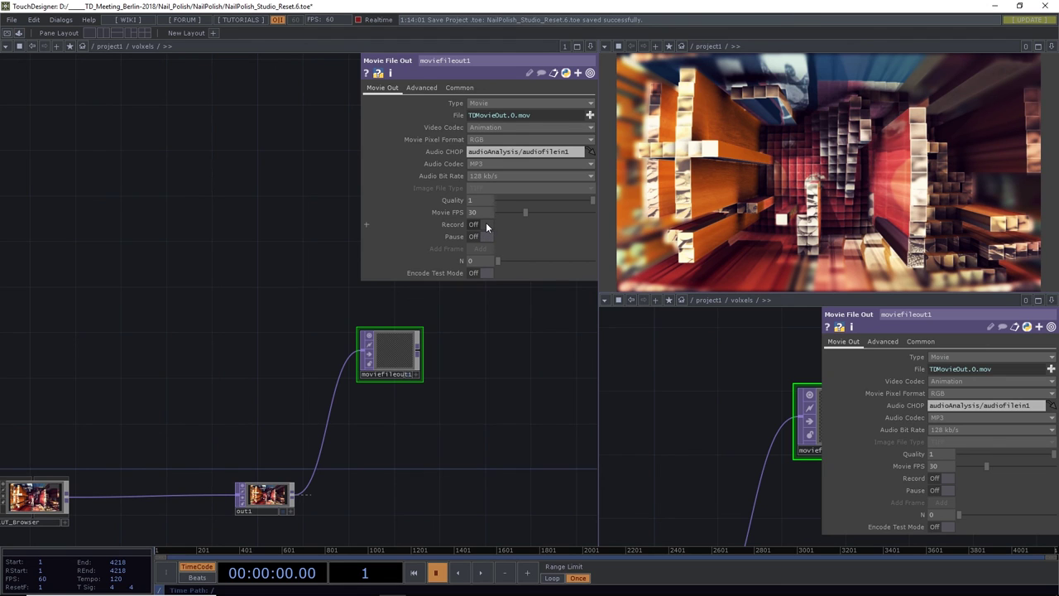
{"action": "left_click", "coordinate": [479, 225]}
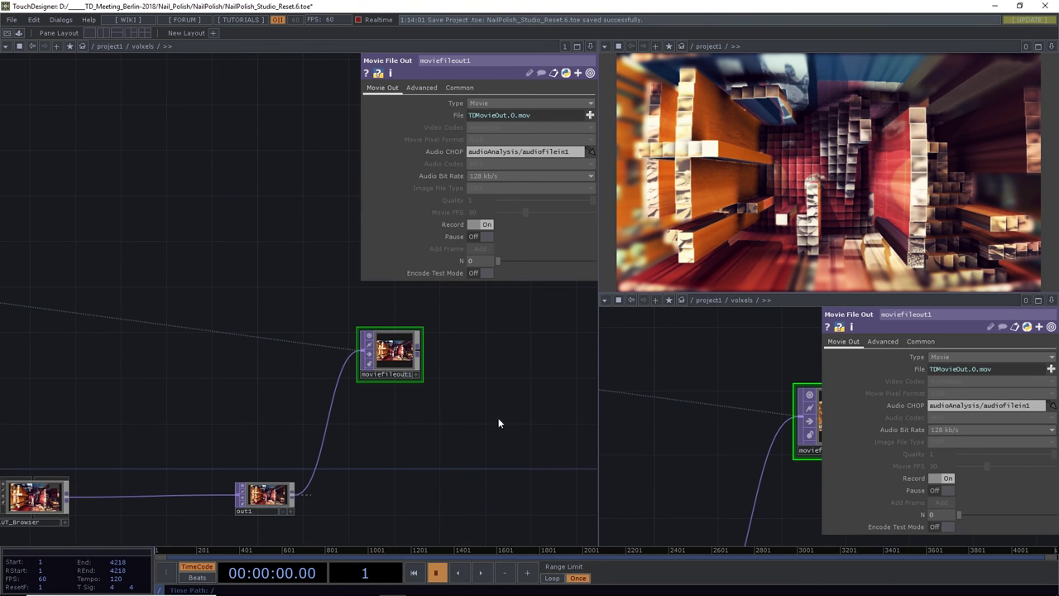
Set moviefileout1's output file to TDMovieOut.0.mov in the NailPolish folder and start timeline playback
{"action": "left_click", "coordinate": [590, 115]}
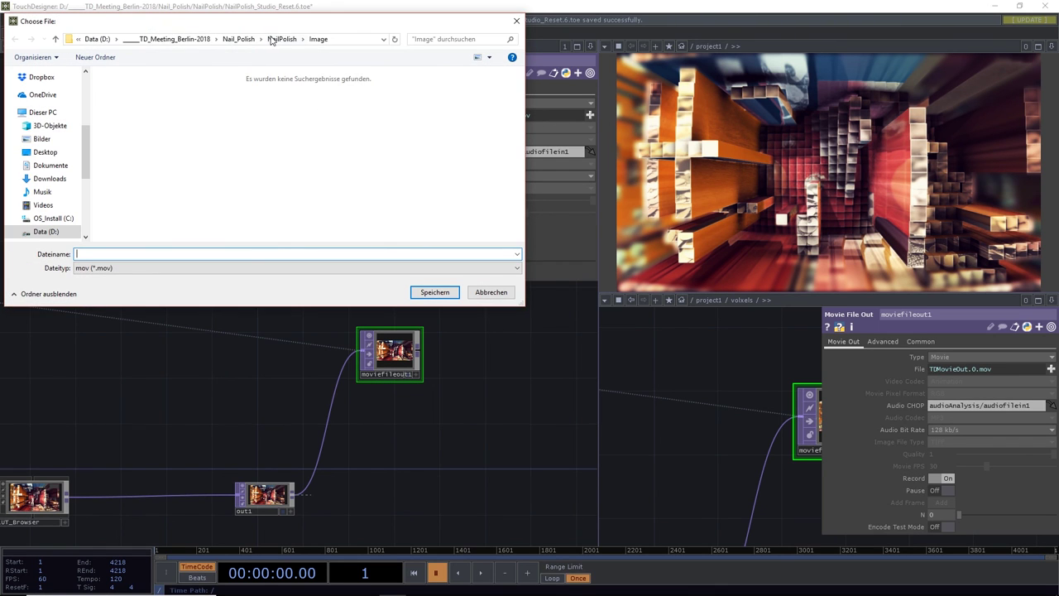
{"action": "left_click", "coordinate": [281, 39]}
{"action": "double_click", "coordinate": [122, 135]}
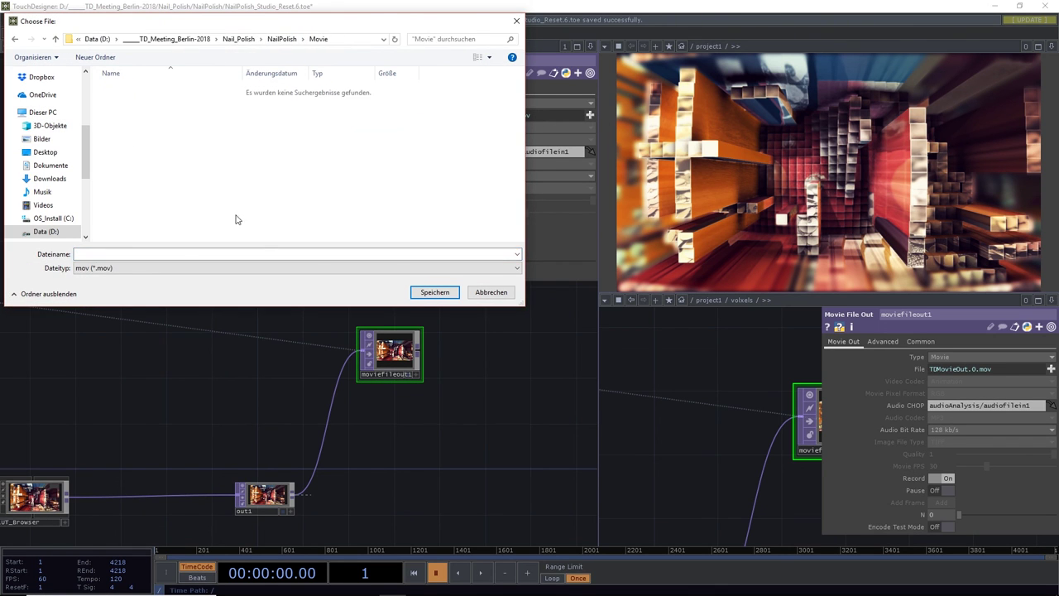
{"action": "left_click", "coordinate": [279, 39]}
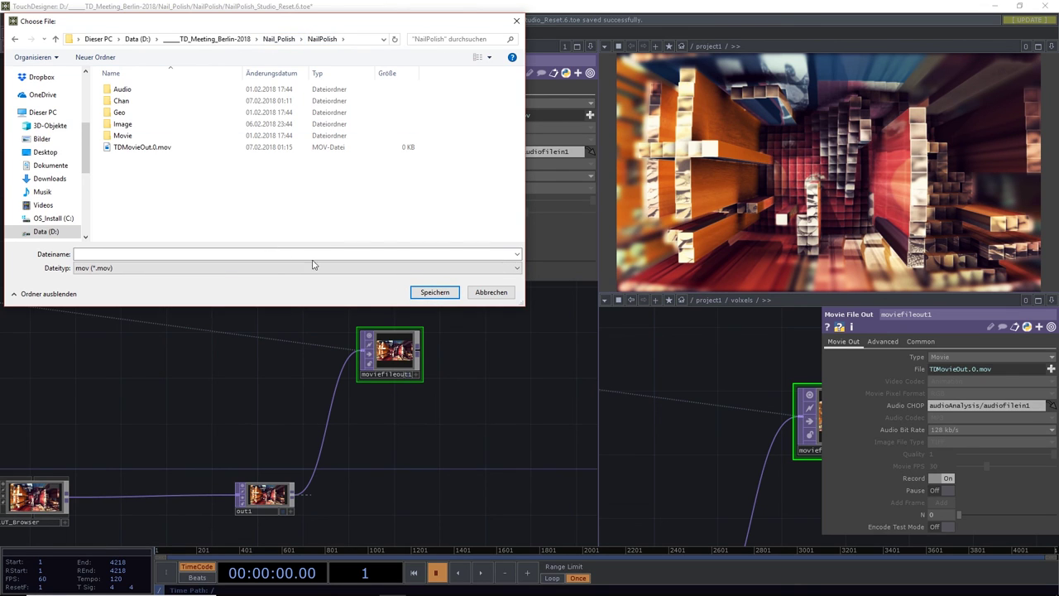
{"action": "left_click", "coordinate": [148, 147]}
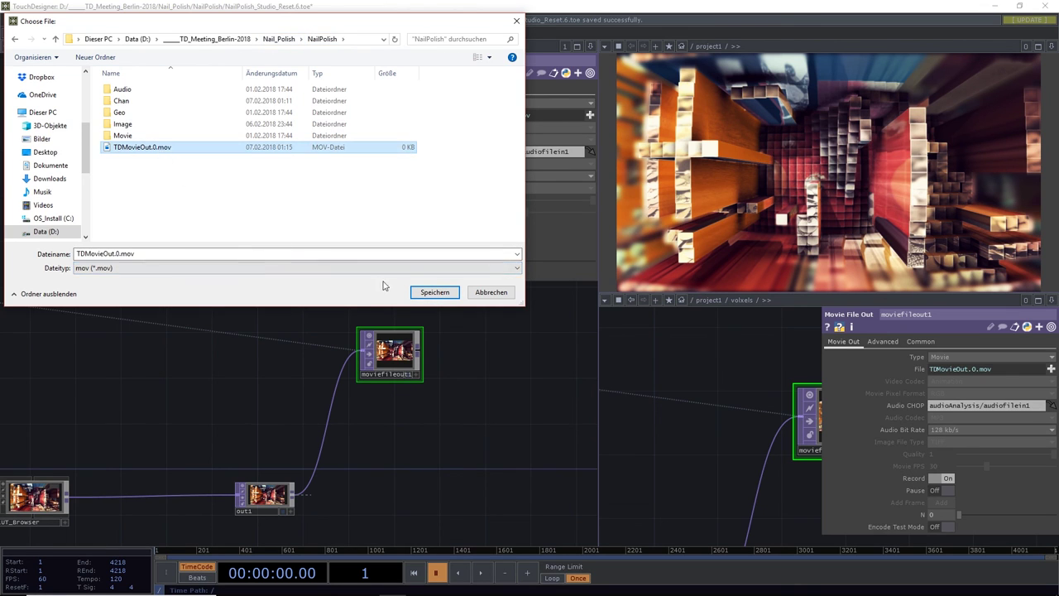
{"action": "left_click", "coordinate": [434, 292]}
{"action": "left_click", "coordinate": [557, 304]}
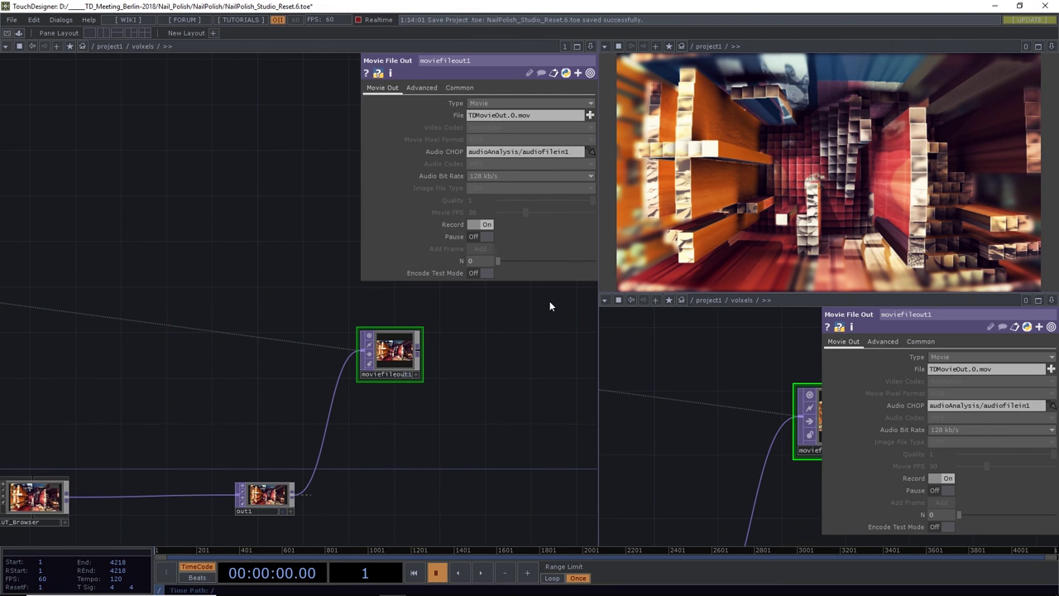
{"action": "left_click", "coordinate": [482, 573]}
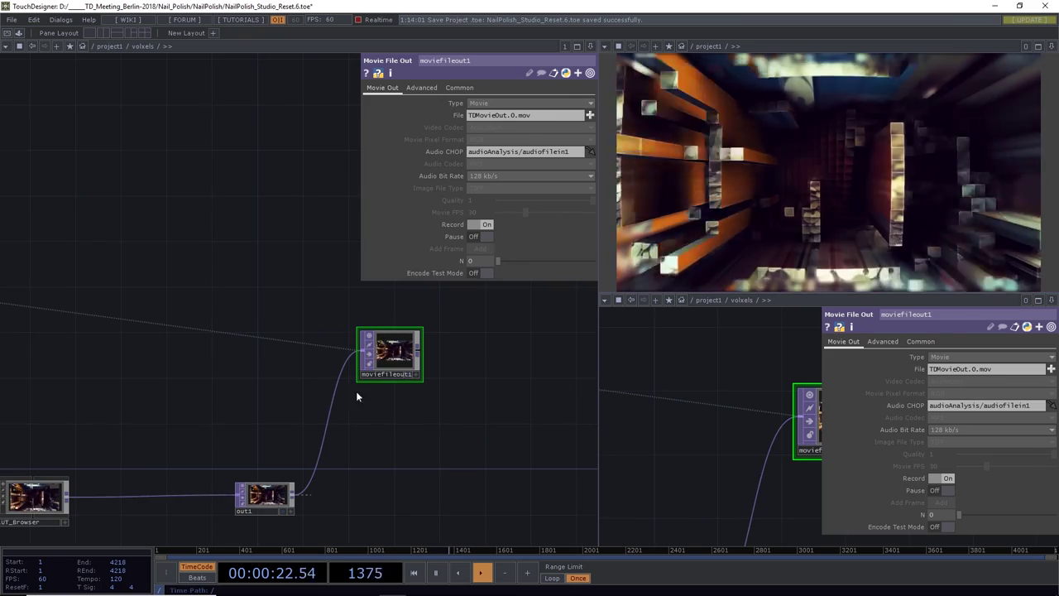
Set both Sample Directions and Sample Steps of ssao1 to 50
{"action": "left_click_drag", "start_coordinate": [166, 415], "coordinate": [469, 392]}
{"action": "scroll", "coordinate": [469, 398], "scroll_direction": "down", "scroll_amount": 3}
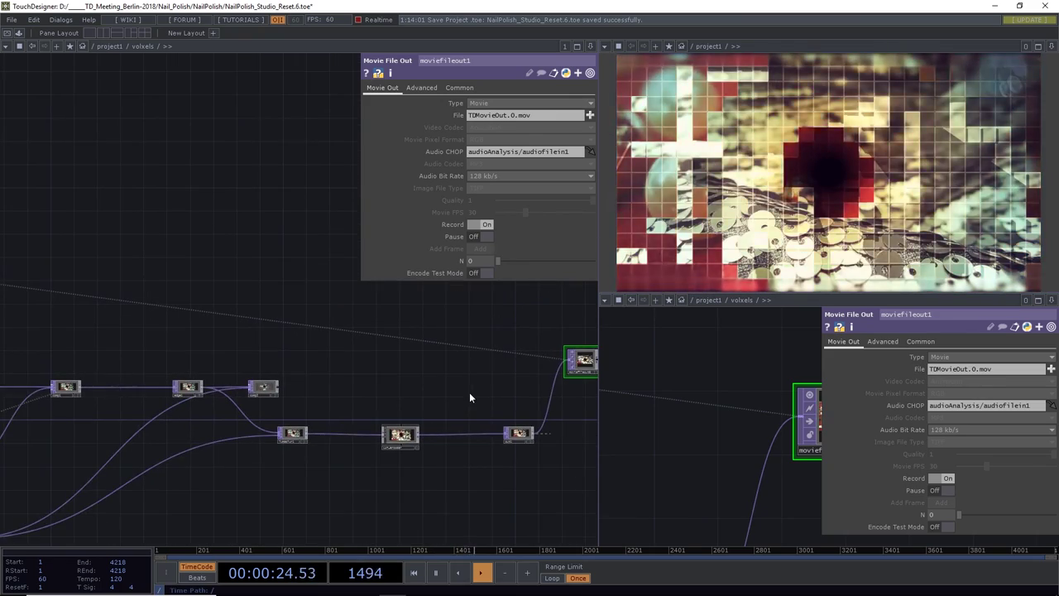
{"action": "left_click_drag", "start_coordinate": [345, 336], "coordinate": [570, 329]}
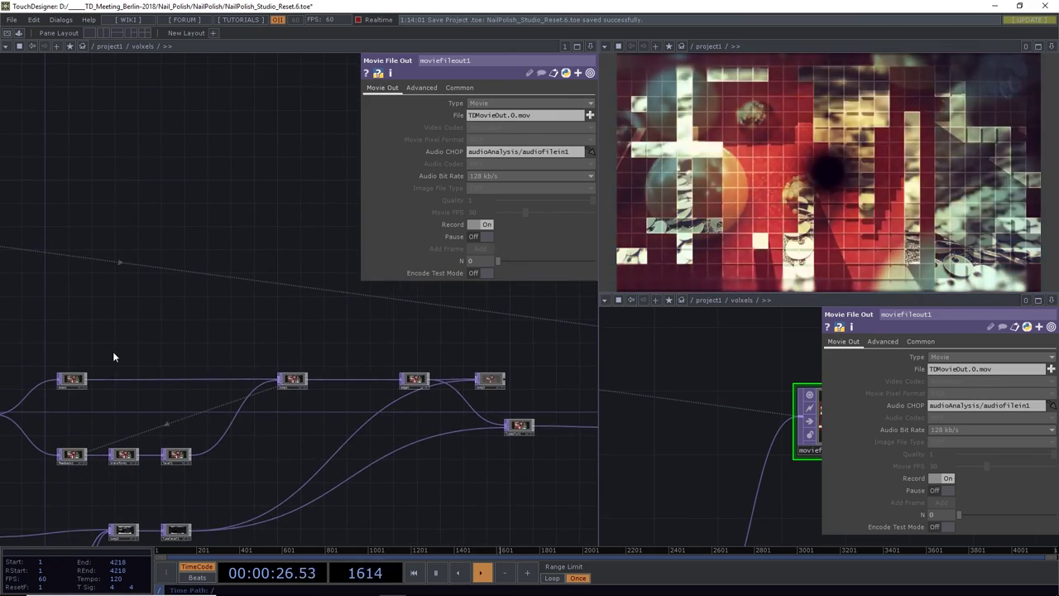
{"action": "left_click_drag", "start_coordinate": [116, 355], "coordinate": [256, 355]}
{"action": "scroll", "coordinate": [210, 385], "scroll_direction": "up", "scroll_amount": 5}
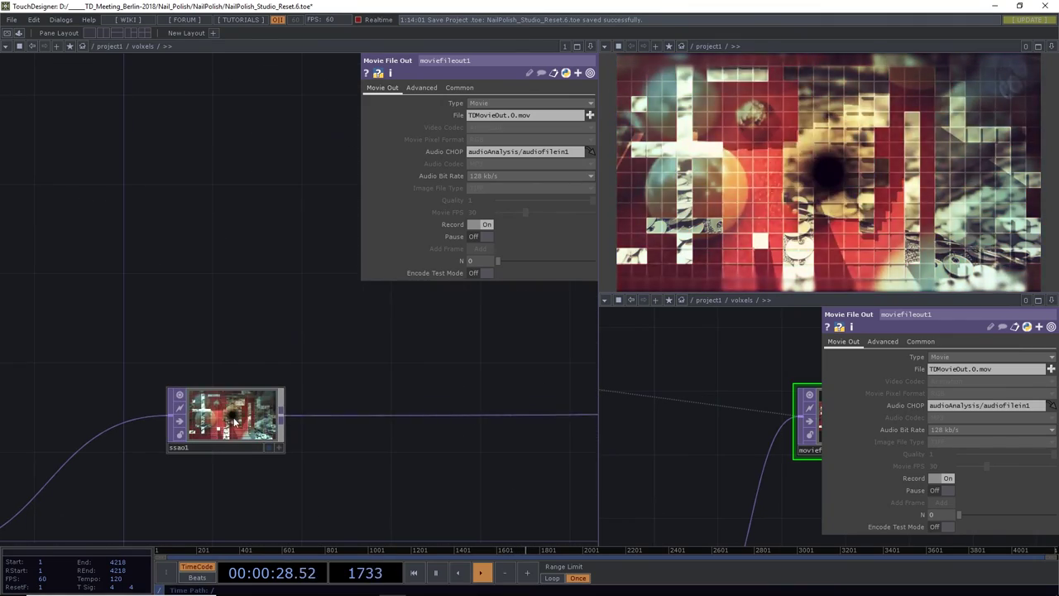
{"action": "left_click", "coordinate": [216, 410]}
{"action": "left_click", "coordinate": [461, 116]}
{"action": "type", "text": "50"}
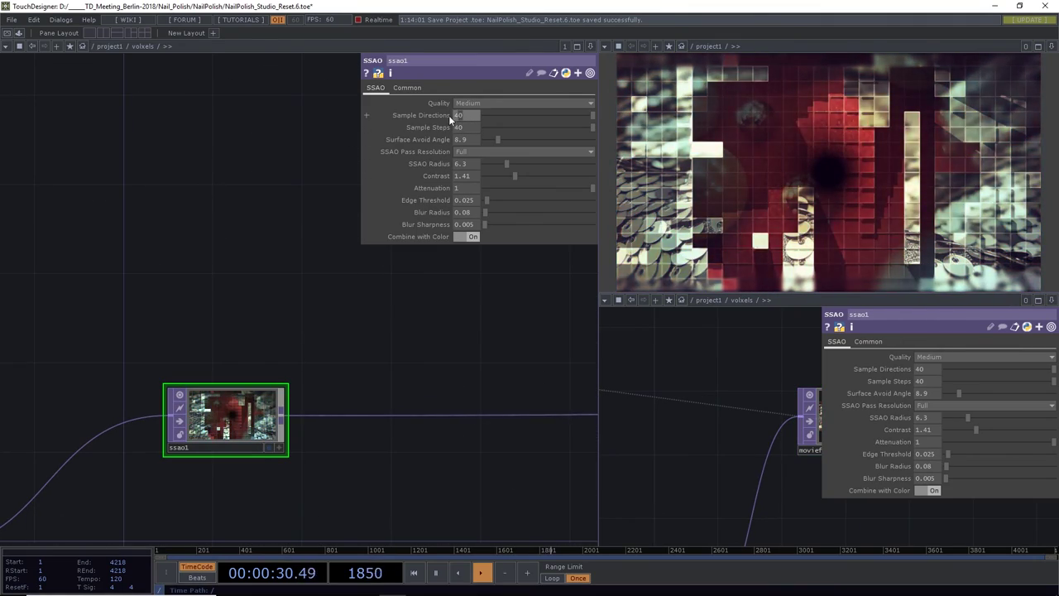
{"action": "key", "text": "Return"}
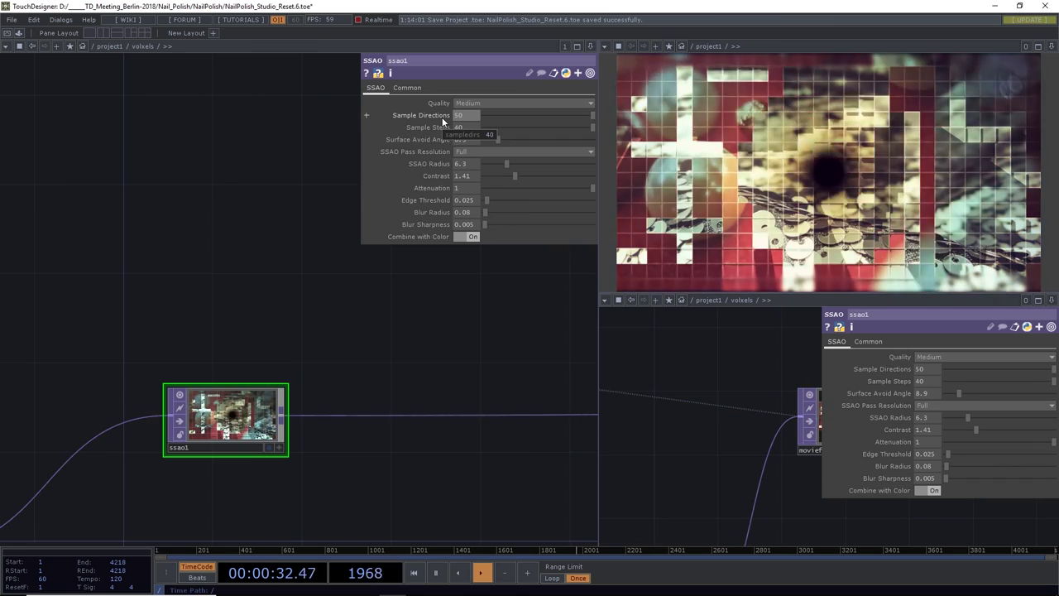
{"action": "left_click", "coordinate": [450, 128]}
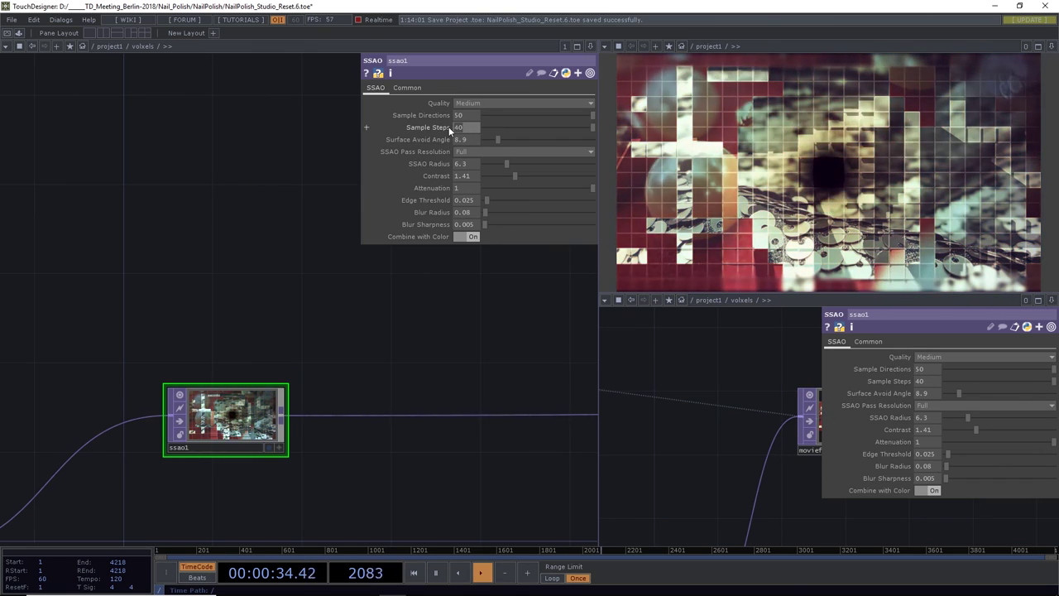
{"action": "type", "text": "50"}
{"action": "key", "text": "Return"}
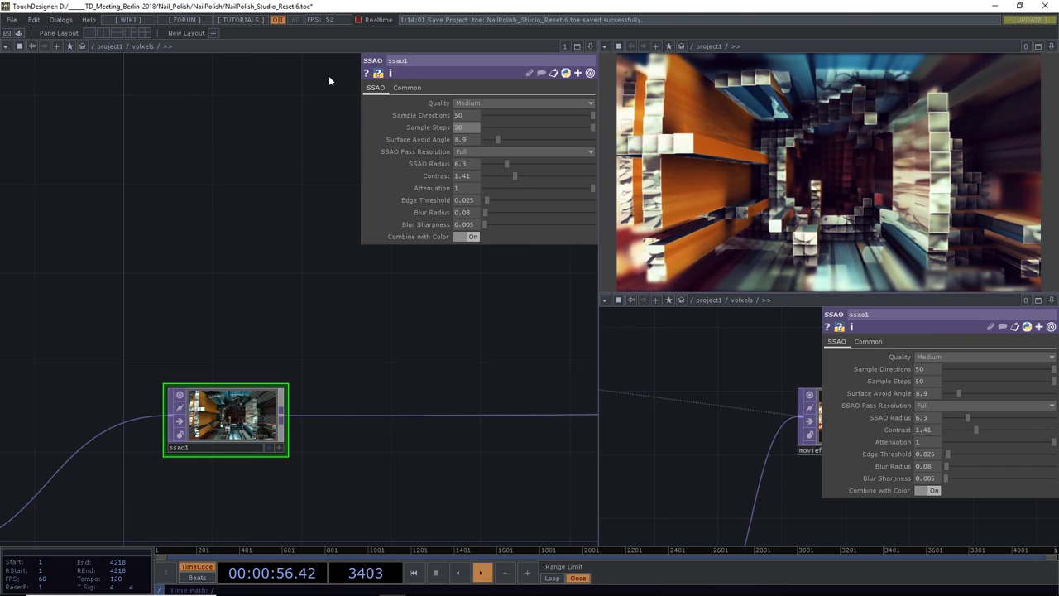
Set the Anti-Alias parameter of render1 to 16x (Medium)
{"action": "scroll", "coordinate": [489, 198], "scroll_direction": "down", "scroll_amount": 5}
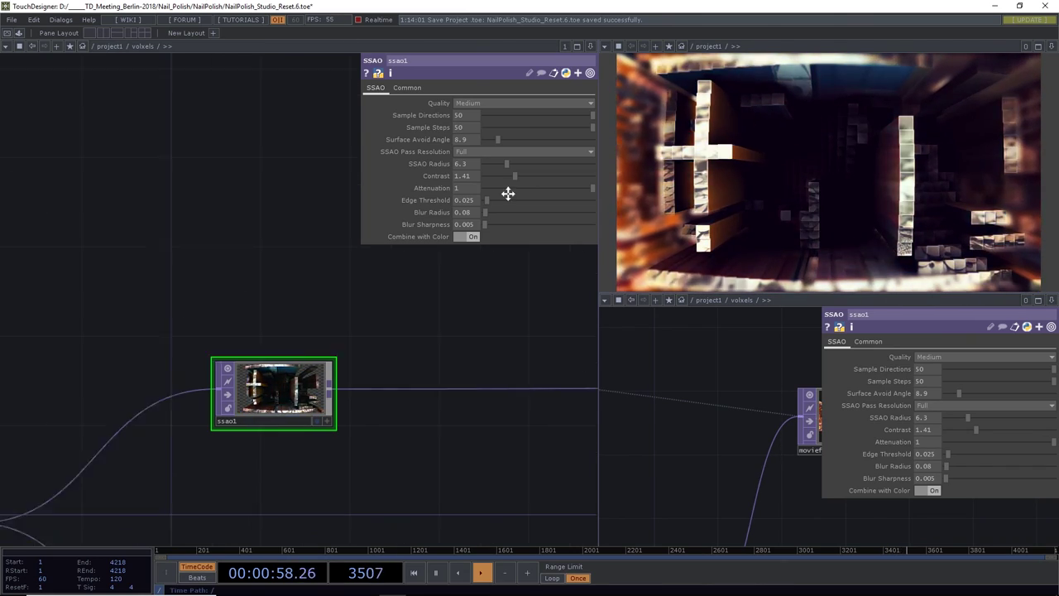
{"action": "left_click", "coordinate": [318, 322]}
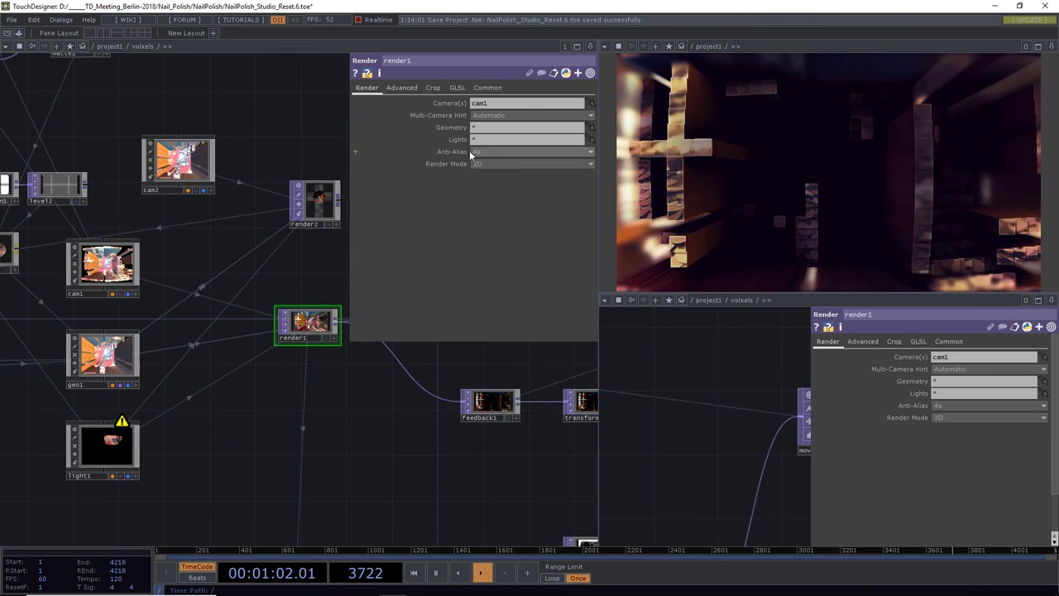
{"action": "left_click", "coordinate": [480, 150]}
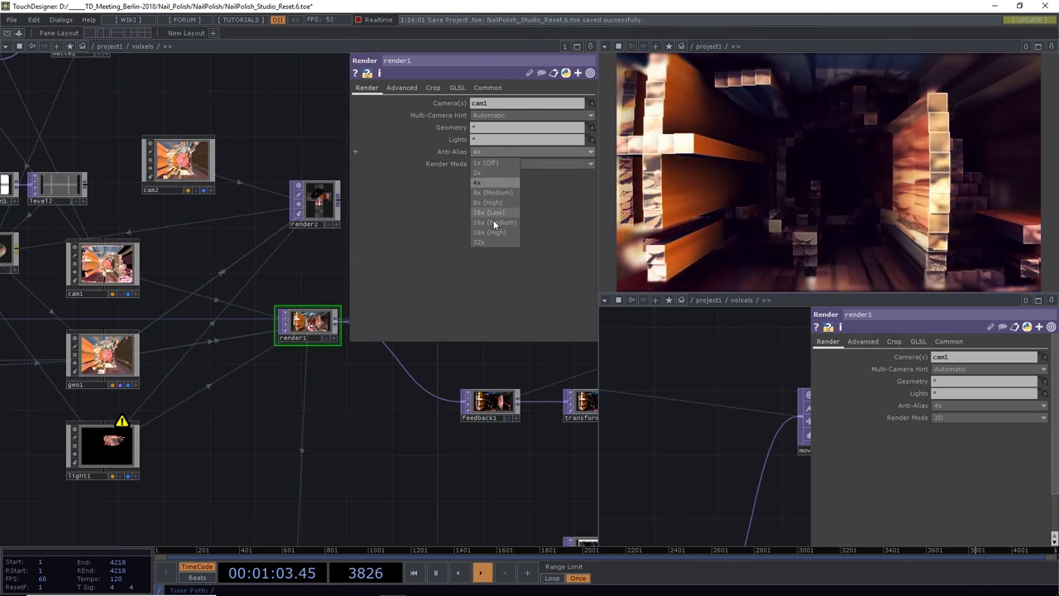
{"action": "left_click", "coordinate": [493, 221]}
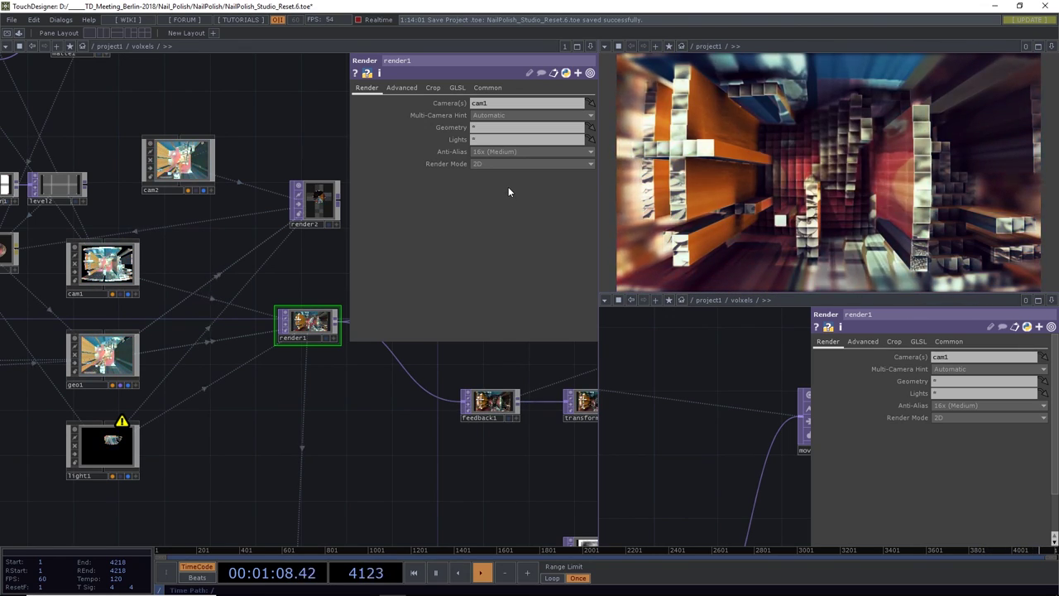
Turn off the Record parameter of moviefileout1 and save the project
{"action": "left_click_drag", "start_coordinate": [357, 405], "coordinate": [355, 406]}
{"action": "scroll", "coordinate": [355, 405], "scroll_direction": "down", "scroll_amount": 3}
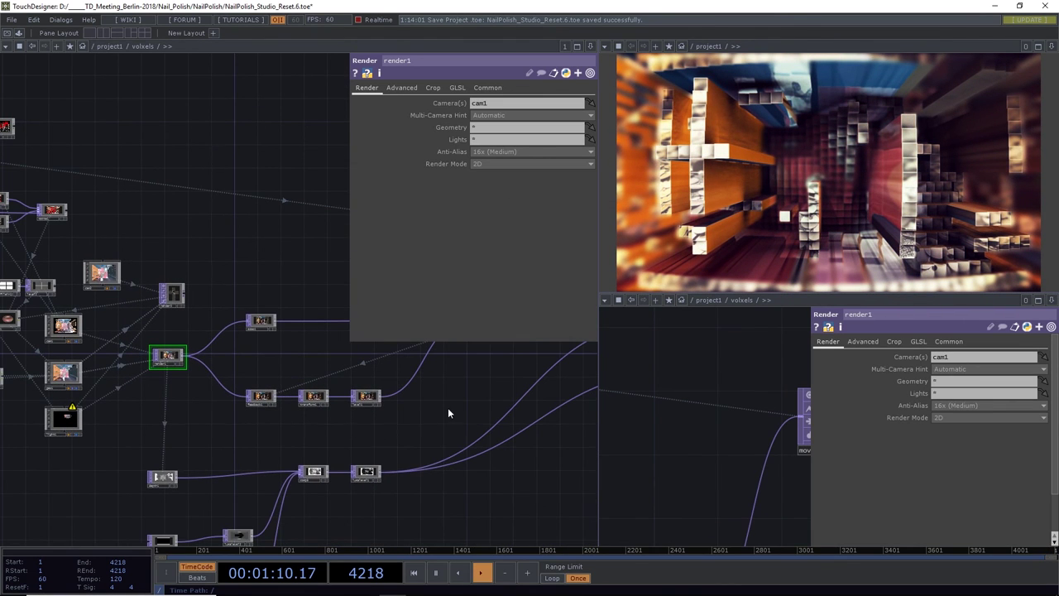
{"action": "left_click_drag", "start_coordinate": [447, 408], "coordinate": [402, 430]}
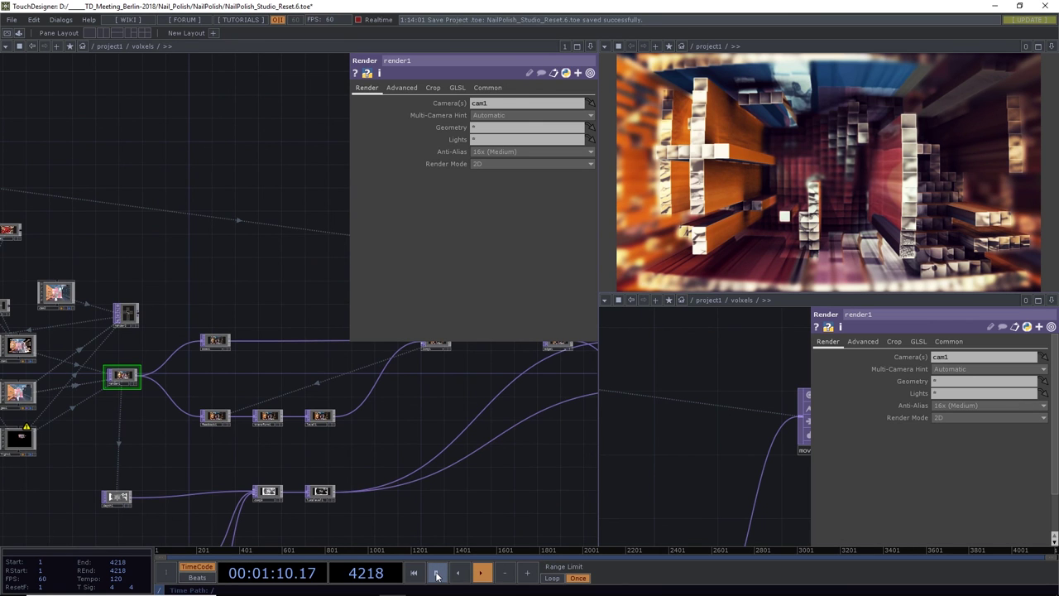
{"action": "scroll", "coordinate": [462, 458], "scroll_direction": "up", "scroll_amount": 3}
{"action": "left_click_drag", "start_coordinate": [462, 458], "coordinate": [187, 465]}
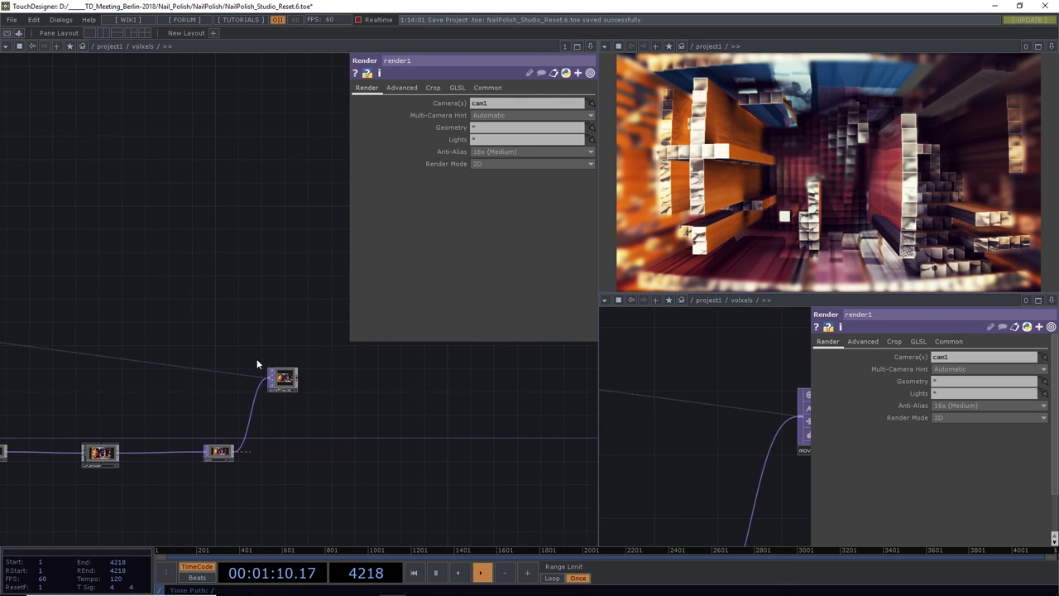
{"action": "scroll", "coordinate": [273, 369], "scroll_direction": "up", "scroll_amount": 4}
{"action": "left_click", "coordinate": [313, 403]}
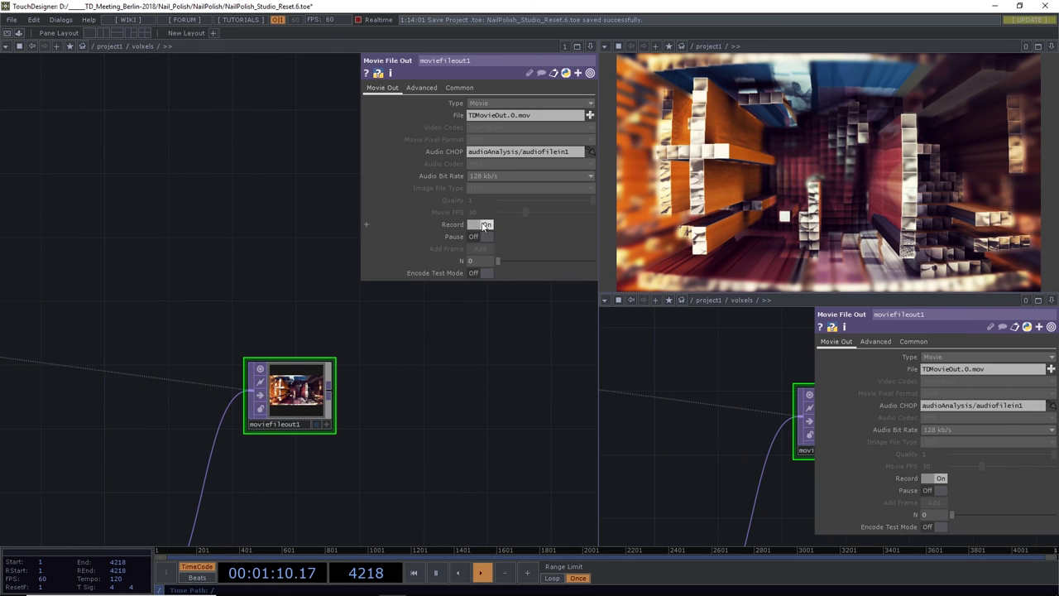
{"action": "left_click", "coordinate": [487, 225]}
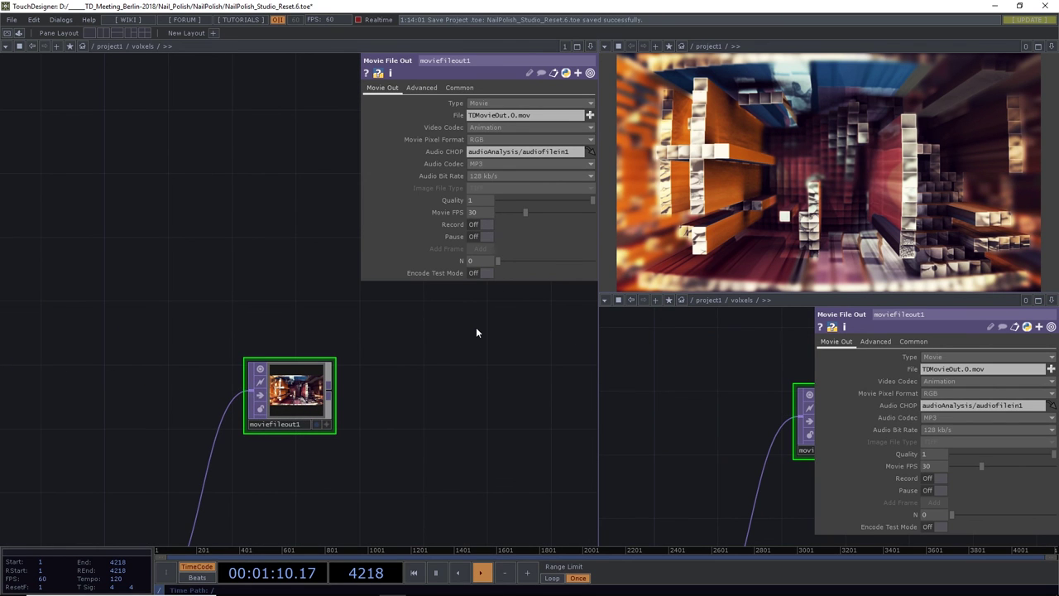
{"action": "left_click", "coordinate": [11, 19]}
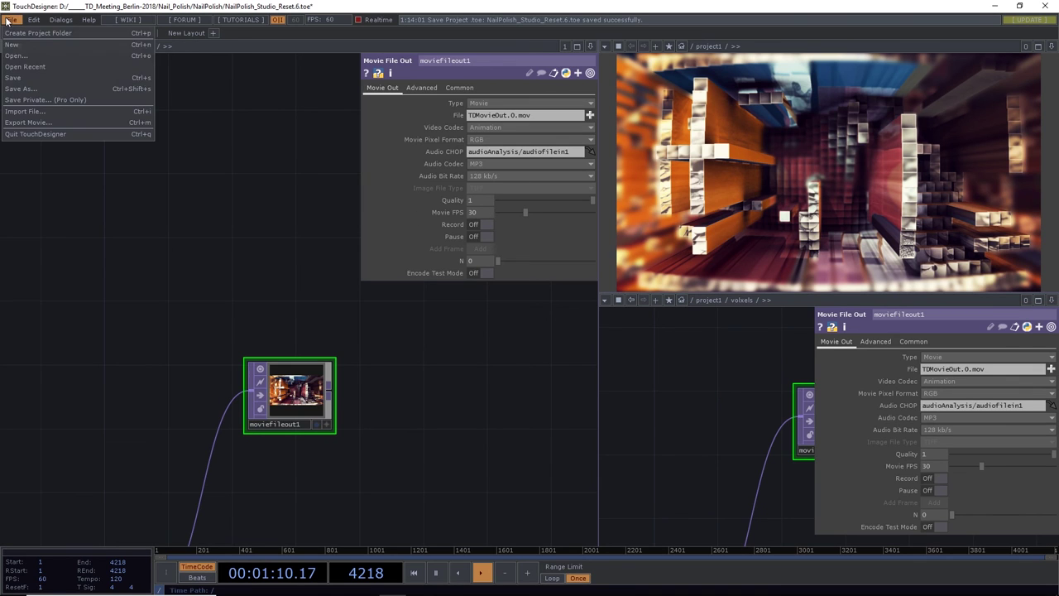
{"action": "left_click", "coordinate": [23, 77]}
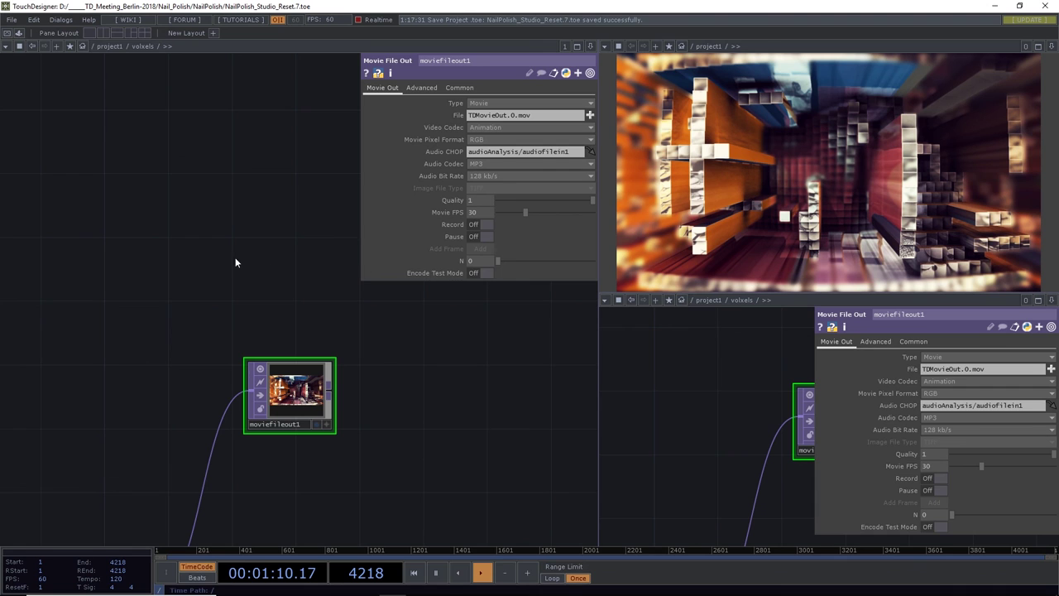
Add a Movie File In TOP above moviefileout1 and load TDMovieOut.0.mov from the NailPolish folder into it
{"action": "key", "text": "Tab"}
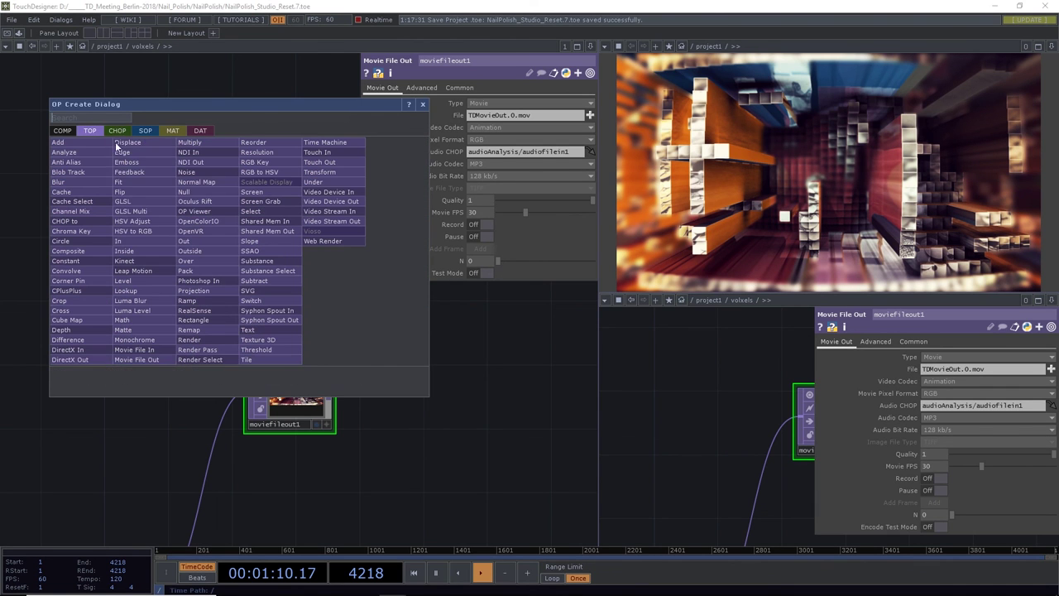
{"action": "left_click", "coordinate": [147, 350]}
{"action": "left_click", "coordinate": [212, 255]}
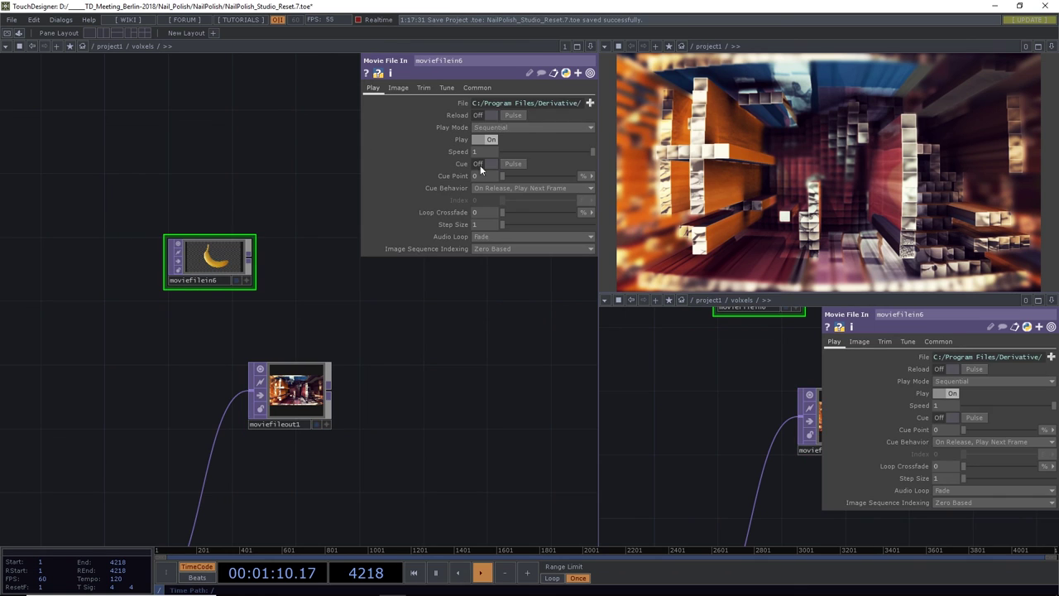
{"action": "left_click", "coordinate": [589, 102]}
{"action": "left_click", "coordinate": [121, 149]}
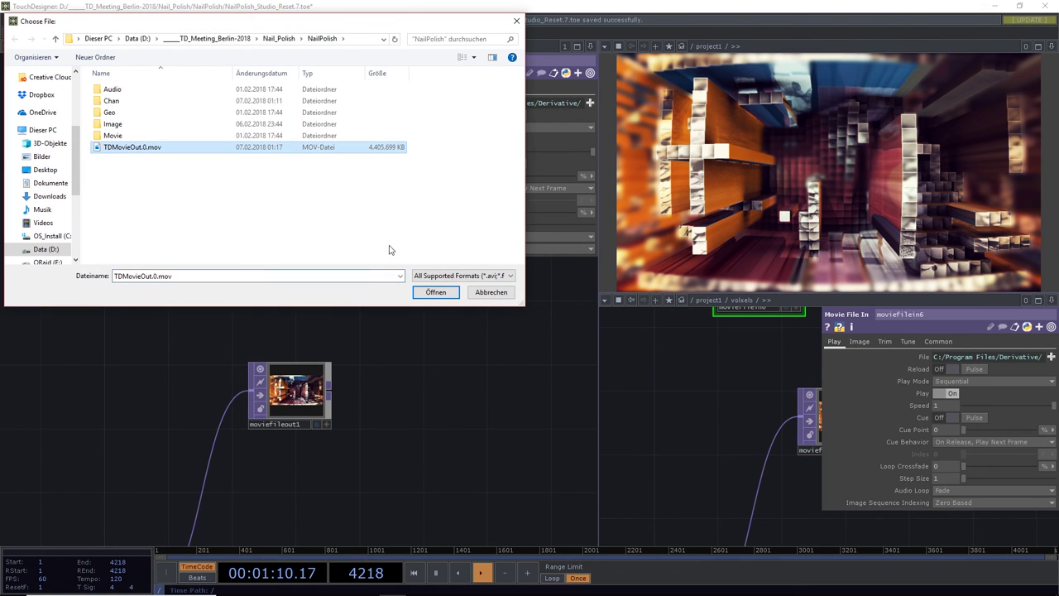
{"action": "left_click", "coordinate": [436, 293]}
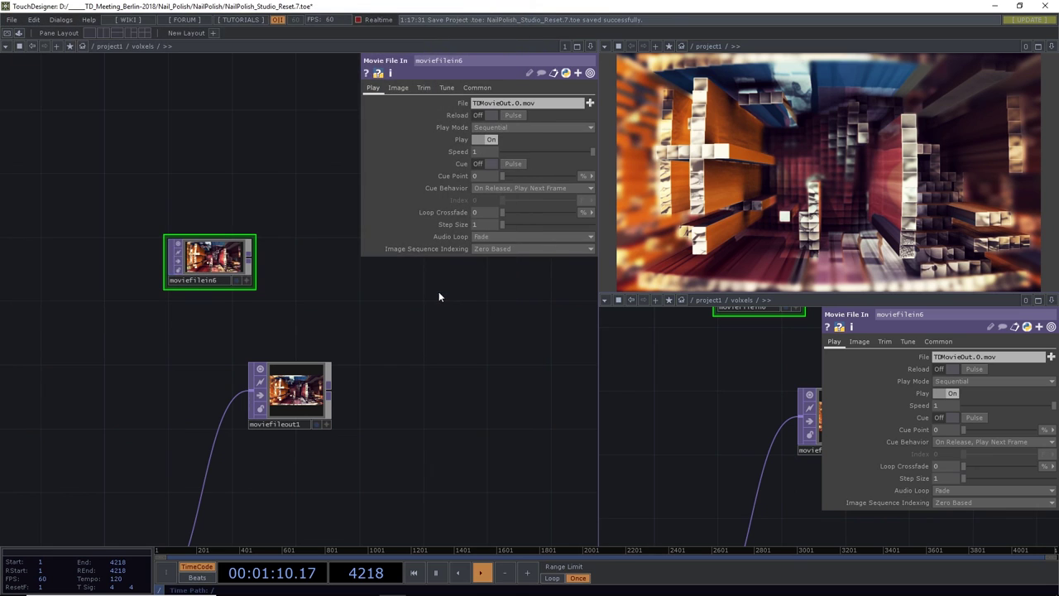
Reset the timeline to its start and set moviefilein6's Play Mode to Locked to Timeline
{"action": "left_click", "coordinate": [414, 573]}
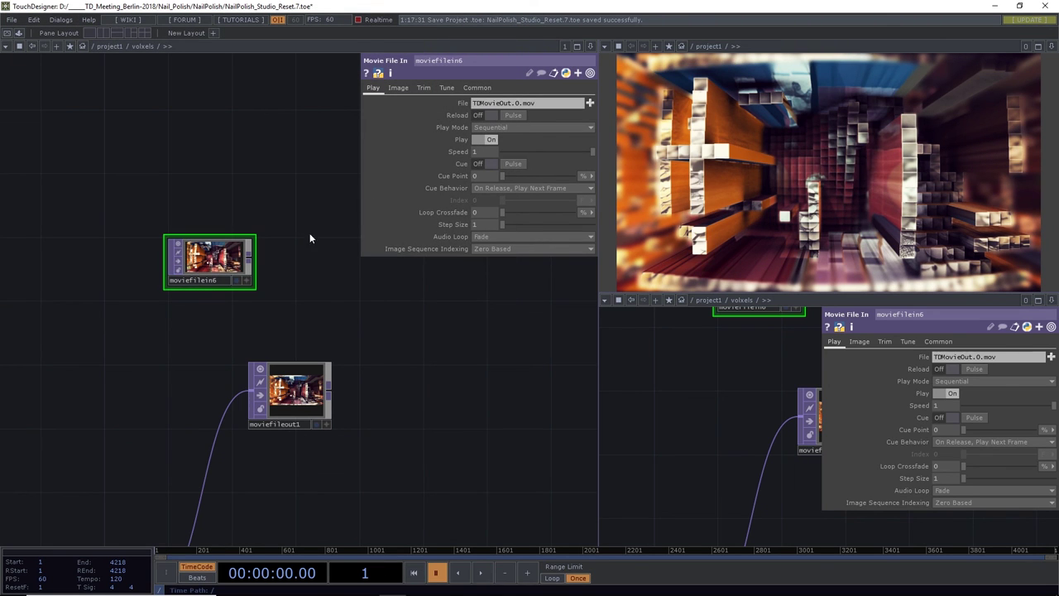
{"action": "left_click", "coordinate": [480, 128]}
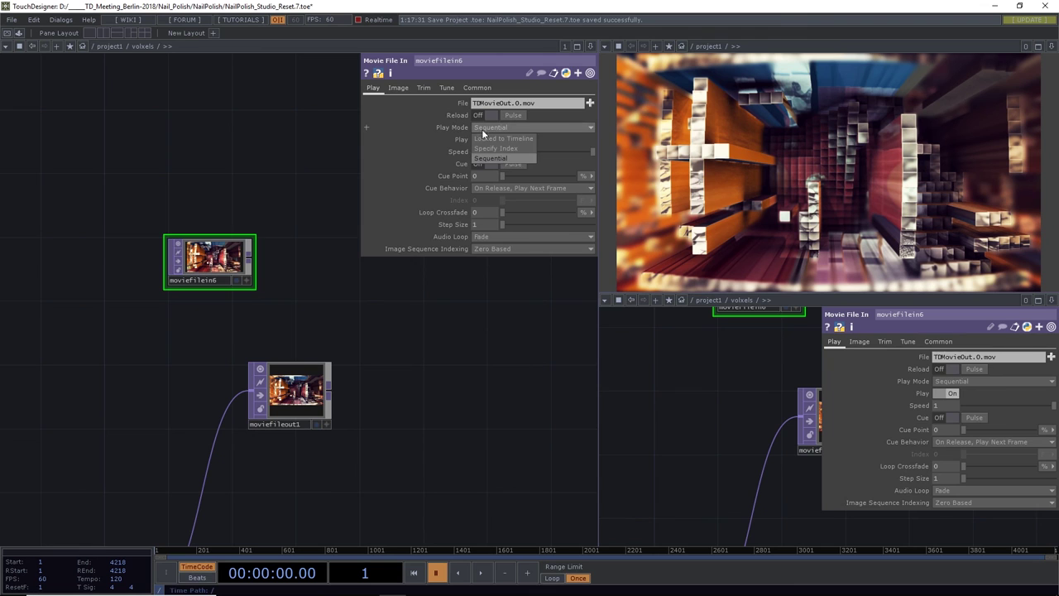
{"action": "left_click", "coordinate": [497, 158]}
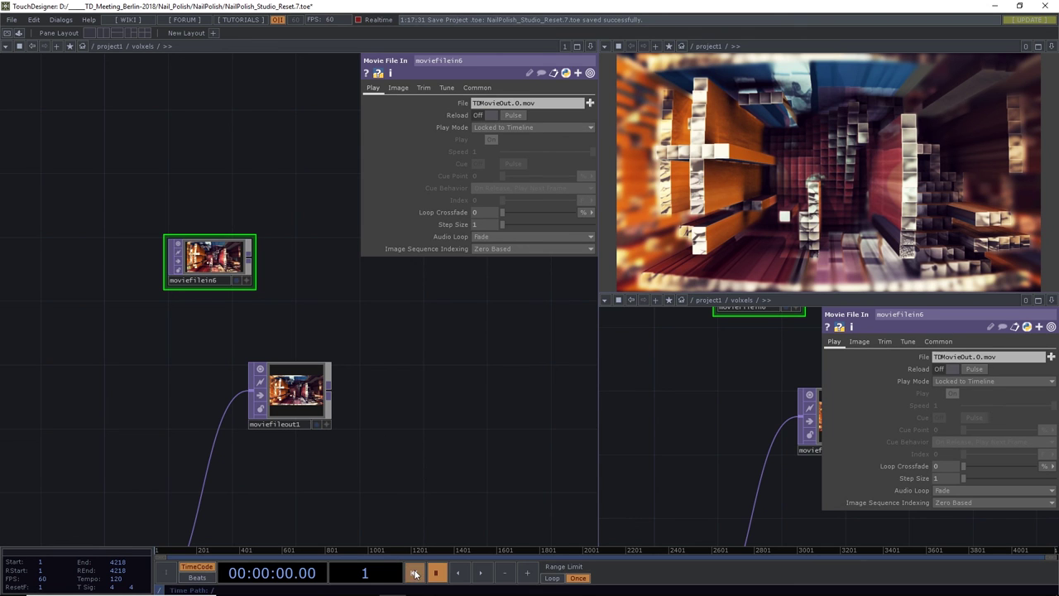
Attach an Info CHOP to moviefilein6 and inspect the exported movie's length and sample rate channels
{"action": "scroll", "coordinate": [283, 261], "scroll_direction": "up", "scroll_amount": 4}
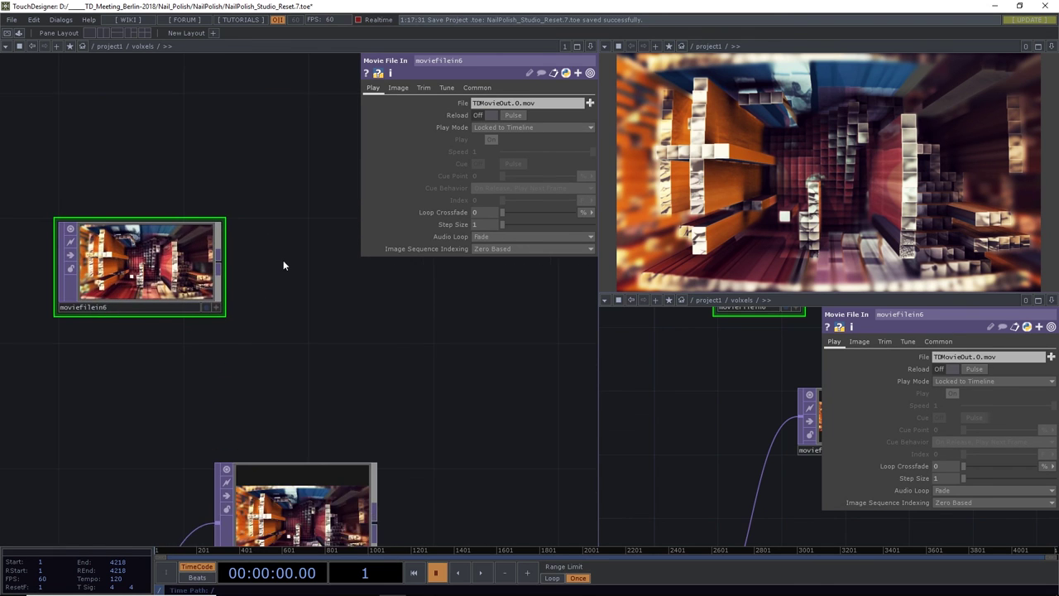
{"action": "left_click", "coordinate": [202, 322]}
{"action": "left_click", "coordinate": [351, 316]}
{"action": "type", "text": "info"}
{"action": "left_click", "coordinate": [228, 196]}
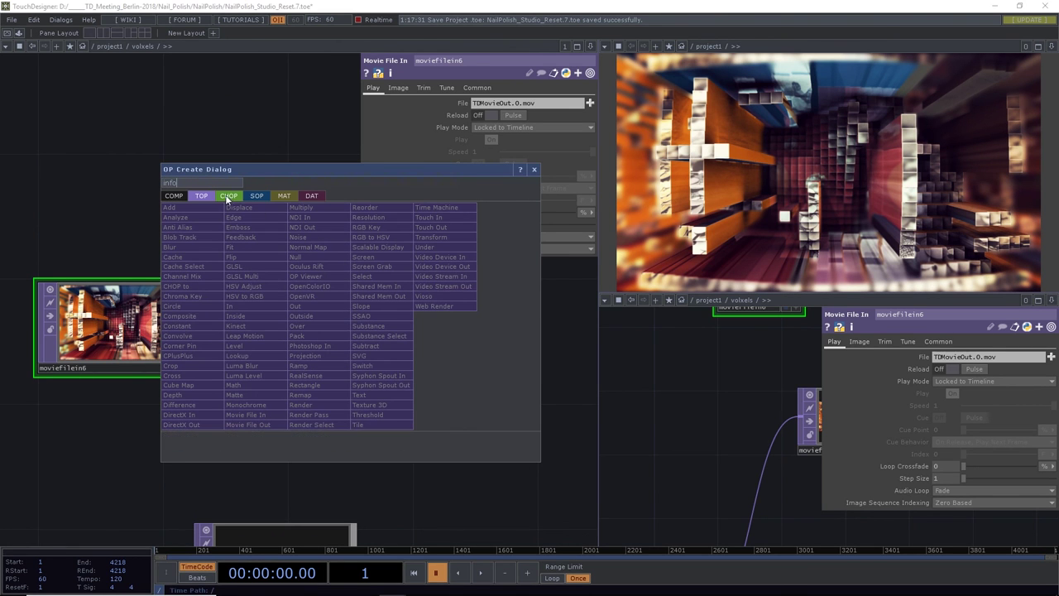
{"action": "left_click", "coordinate": [199, 208]}
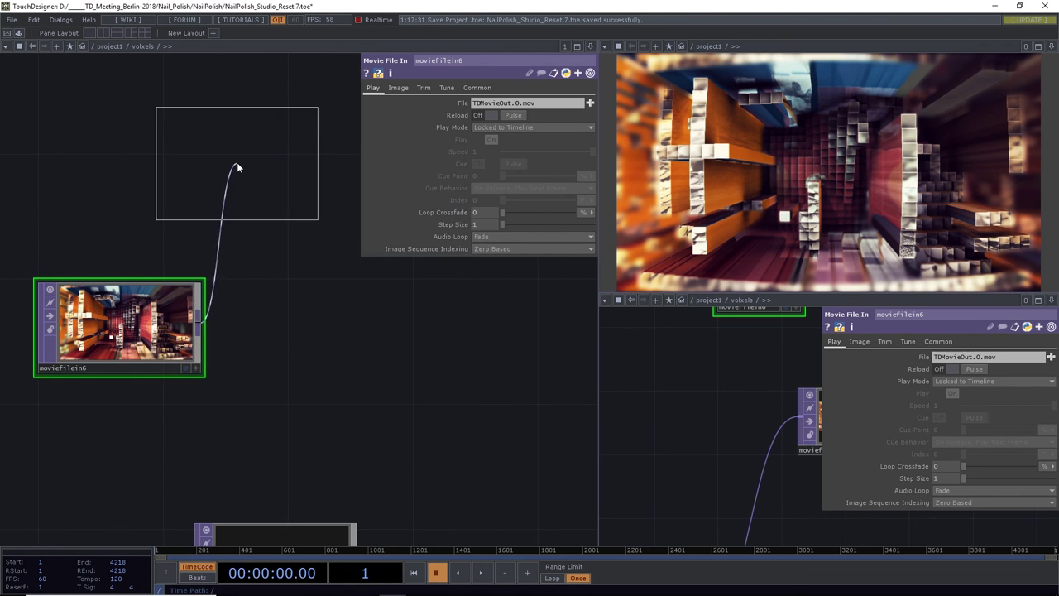
{"action": "left_click", "coordinate": [248, 167]}
{"action": "scroll", "coordinate": [265, 170], "scroll_direction": "up", "scroll_amount": 5}
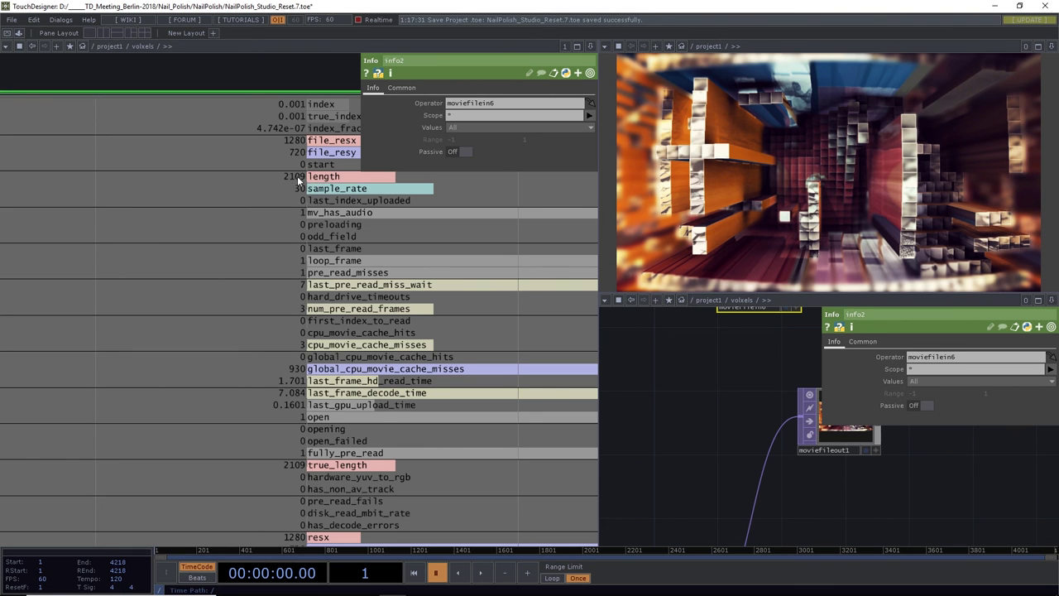
{"action": "scroll", "coordinate": [276, 212], "scroll_direction": "down", "scroll_amount": 5}
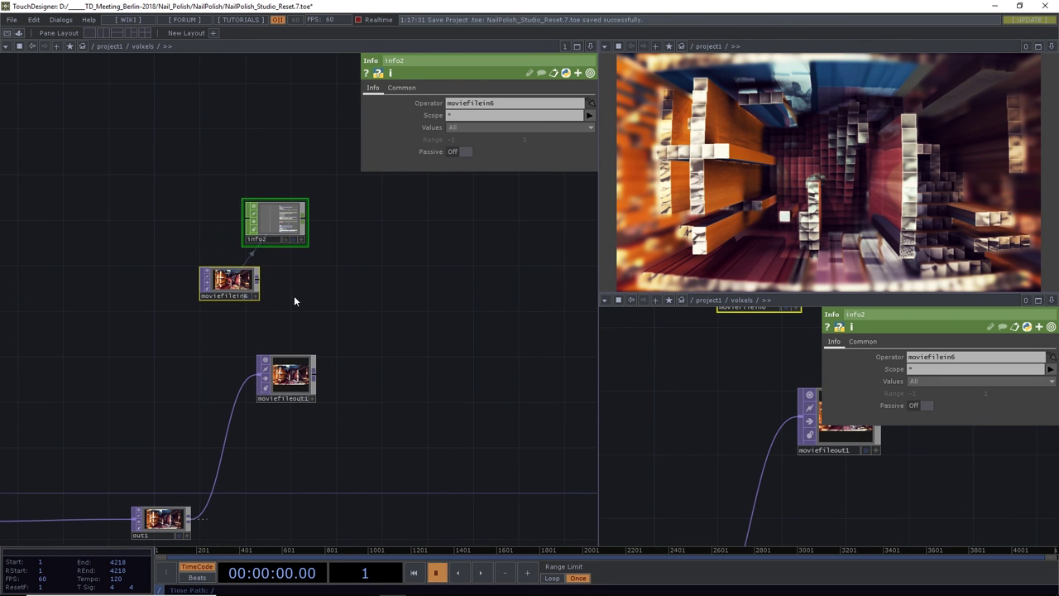
Open moviefilein6 in a separate viewer window, play the timeline to review the exported movie, and close the viewer
{"action": "right_click", "coordinate": [231, 286]}
{"action": "left_click", "coordinate": [248, 277]}
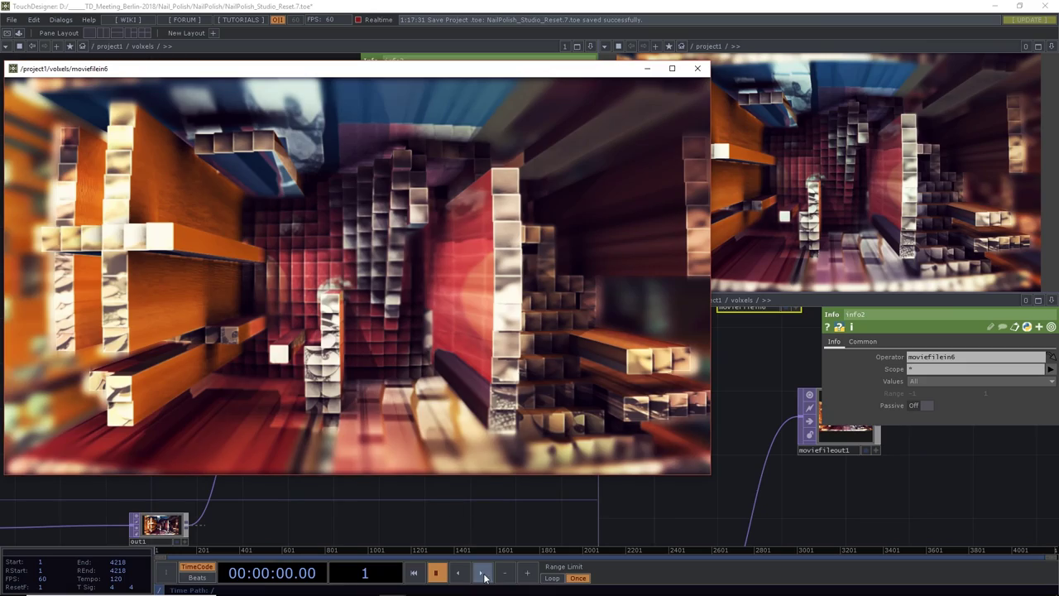
{"action": "left_click", "coordinate": [482, 574]}
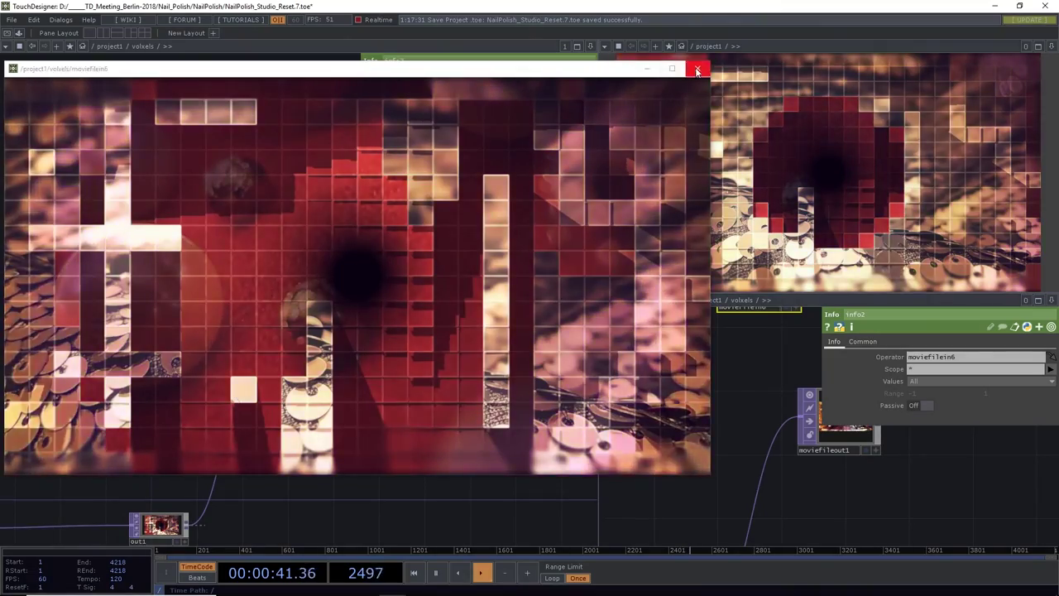
{"action": "left_click", "coordinate": [695, 69]}
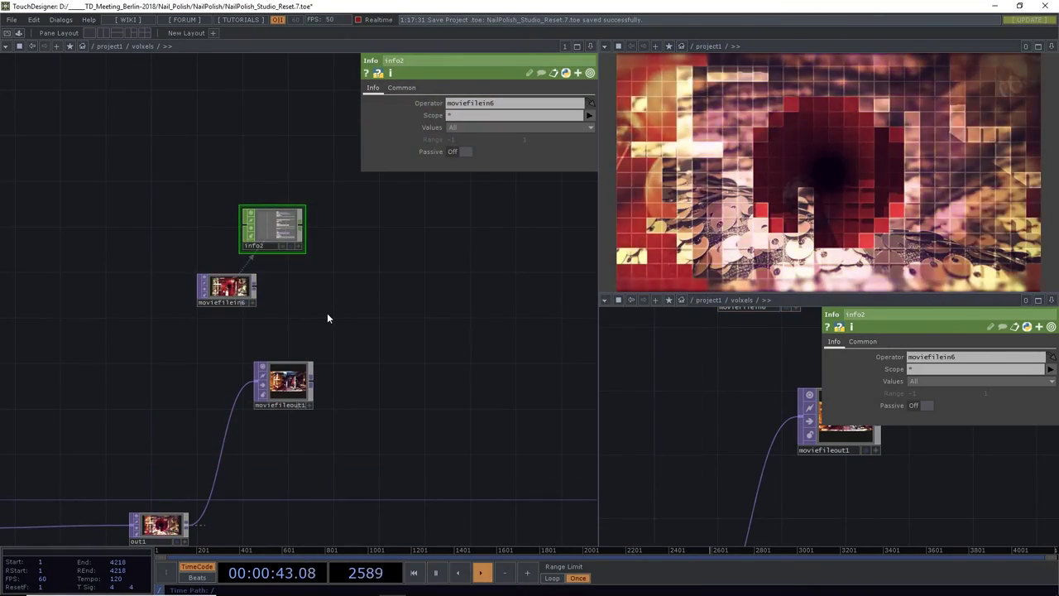
{"action": "scroll", "coordinate": [326, 314], "scroll_direction": "down", "scroll_amount": 5}
{"action": "left_click_drag", "start_coordinate": [386, 339], "coordinate": [492, 344]}
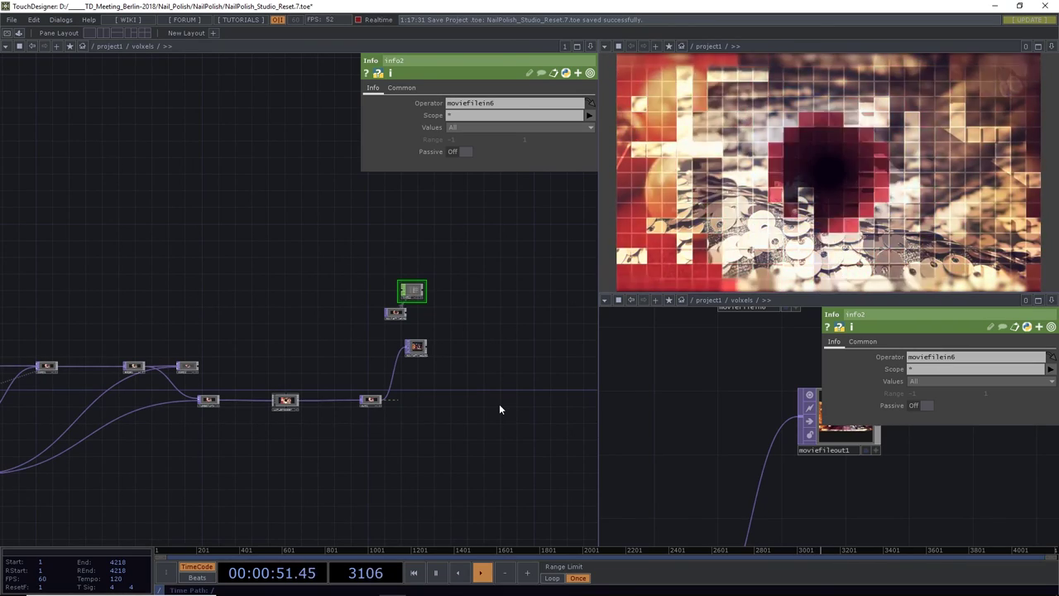
{"action": "left_click_drag", "start_coordinate": [492, 406], "coordinate": [556, 387]}
{"action": "scroll", "coordinate": [546, 385], "scroll_direction": "down", "scroll_amount": 10}
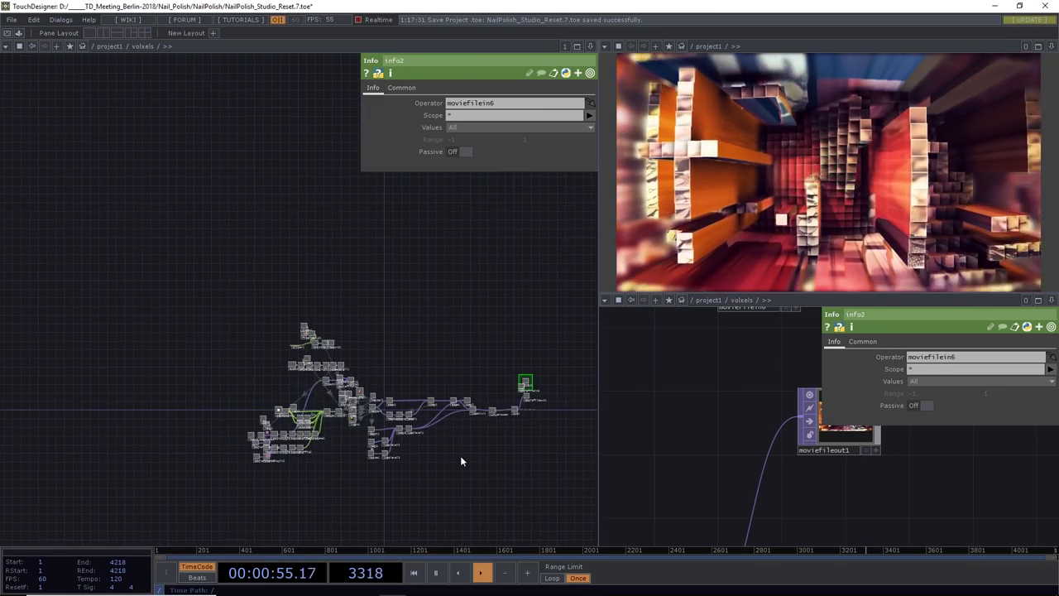
{"action": "scroll", "coordinate": [460, 456], "scroll_direction": "up", "scroll_amount": 5}
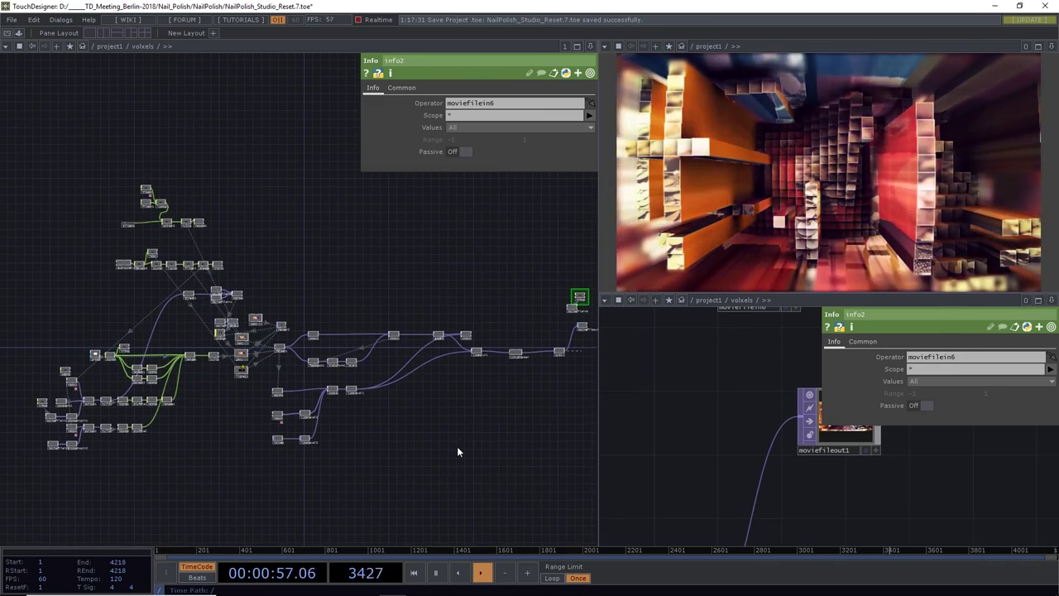